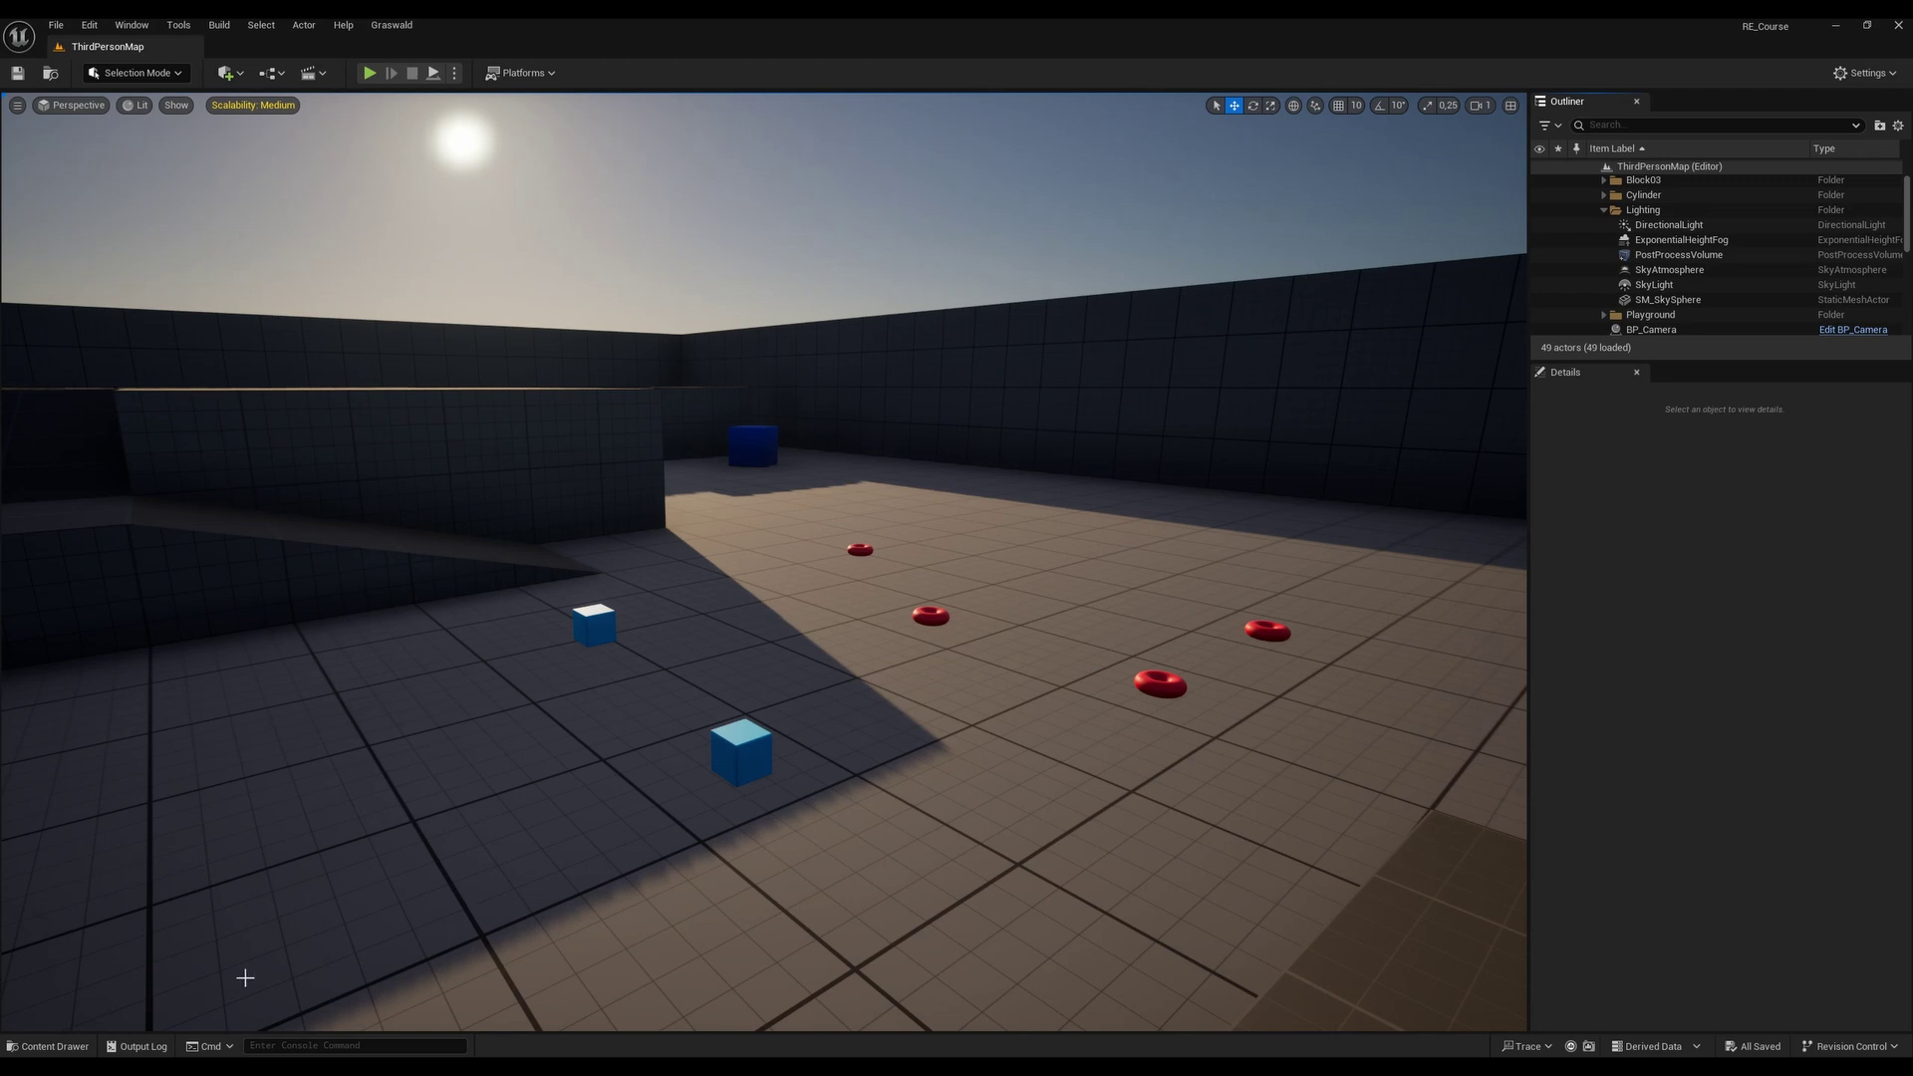
Open the AC_Inventory blueprint from the Inventory content folder, showing its F Show Inventory function
{"action": "left_click", "coordinate": [88, 1046]}
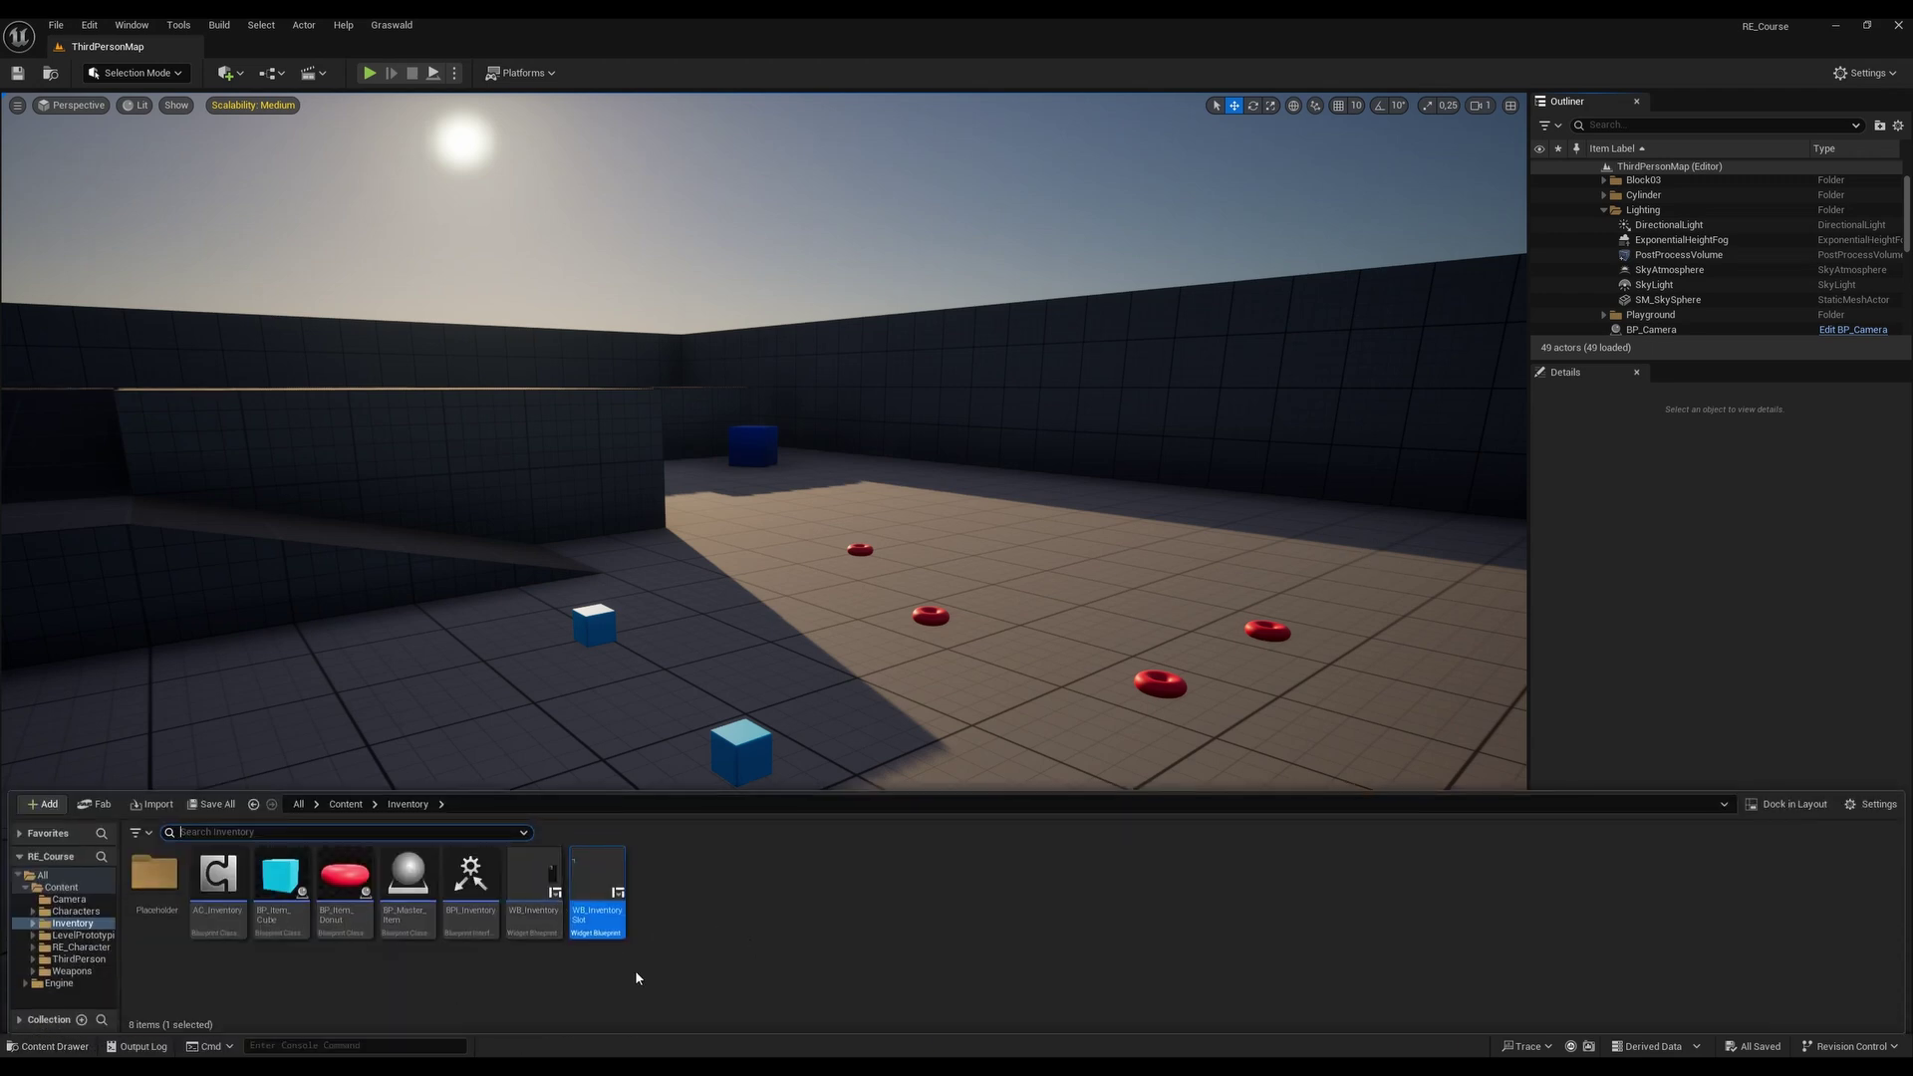
{"action": "left_click", "coordinate": [50, 1046]}
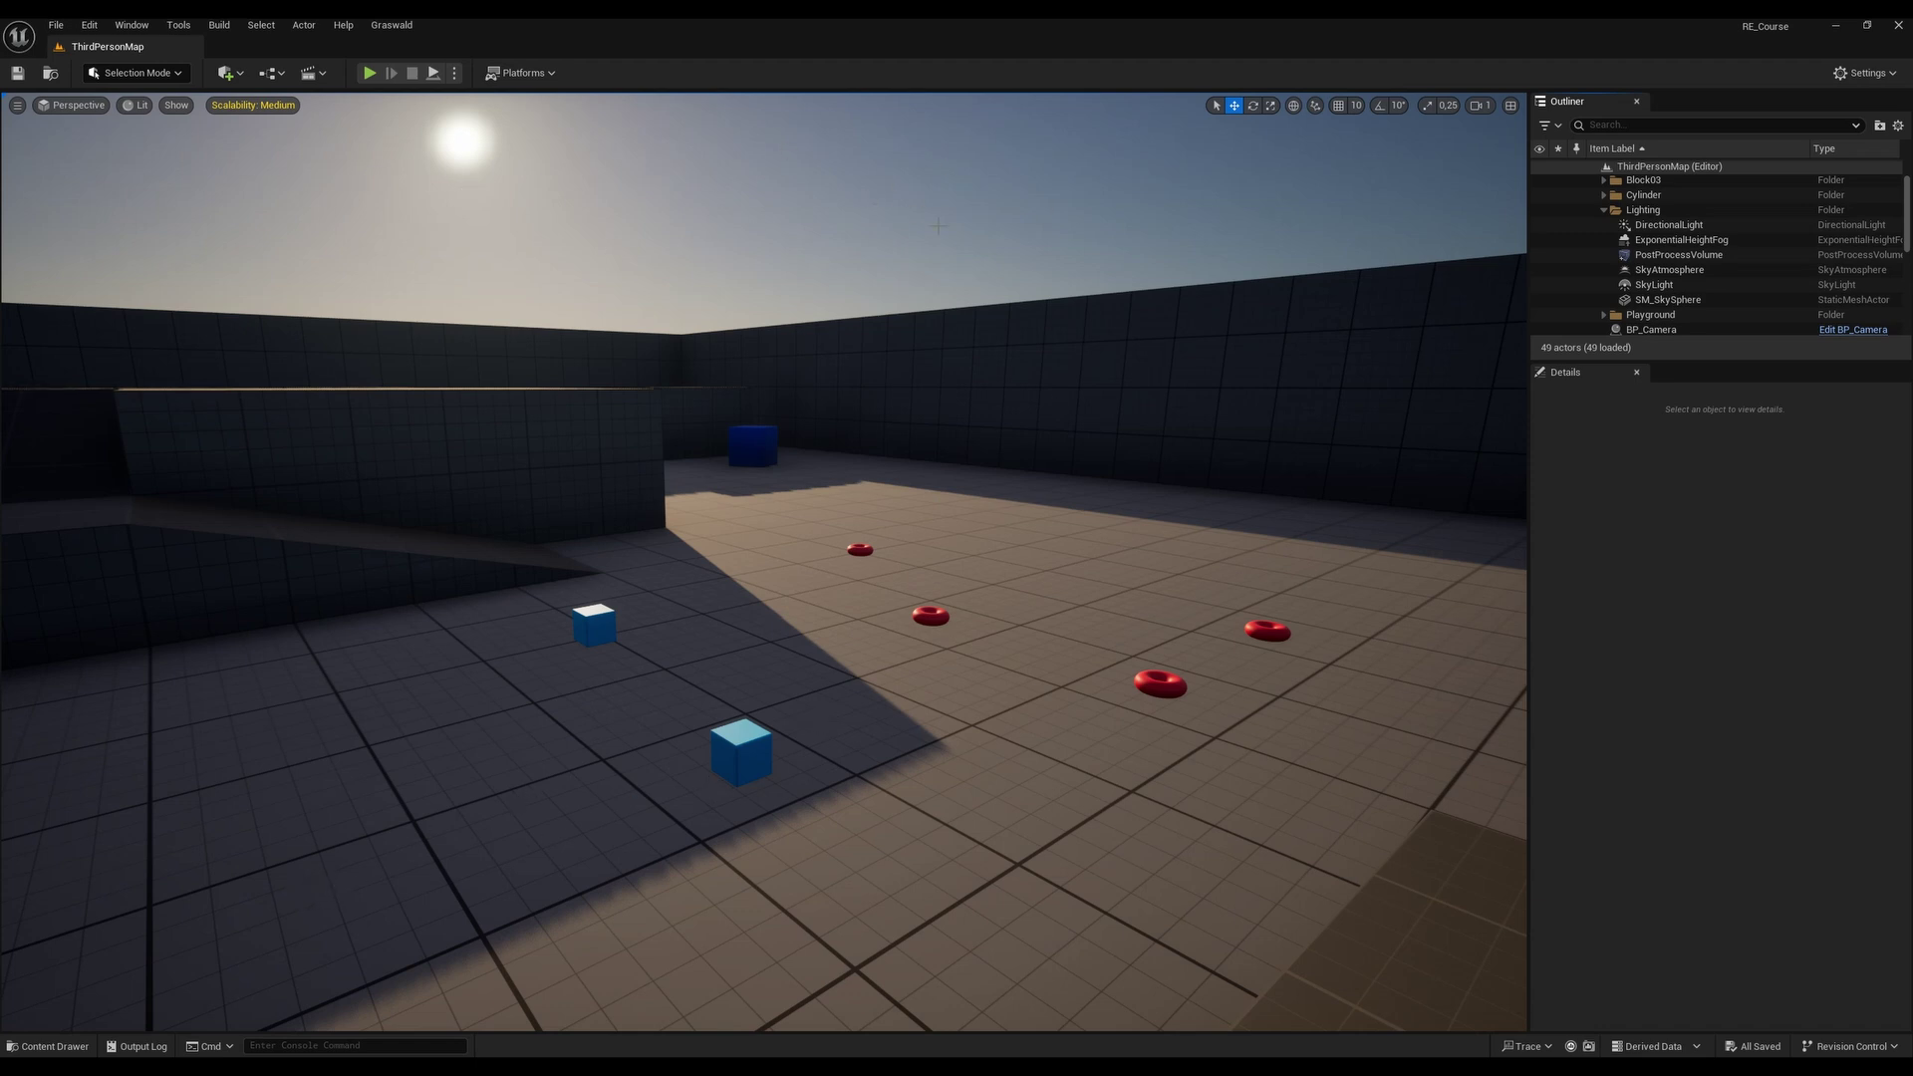
{"action": "left_click", "coordinate": [45, 1046]}
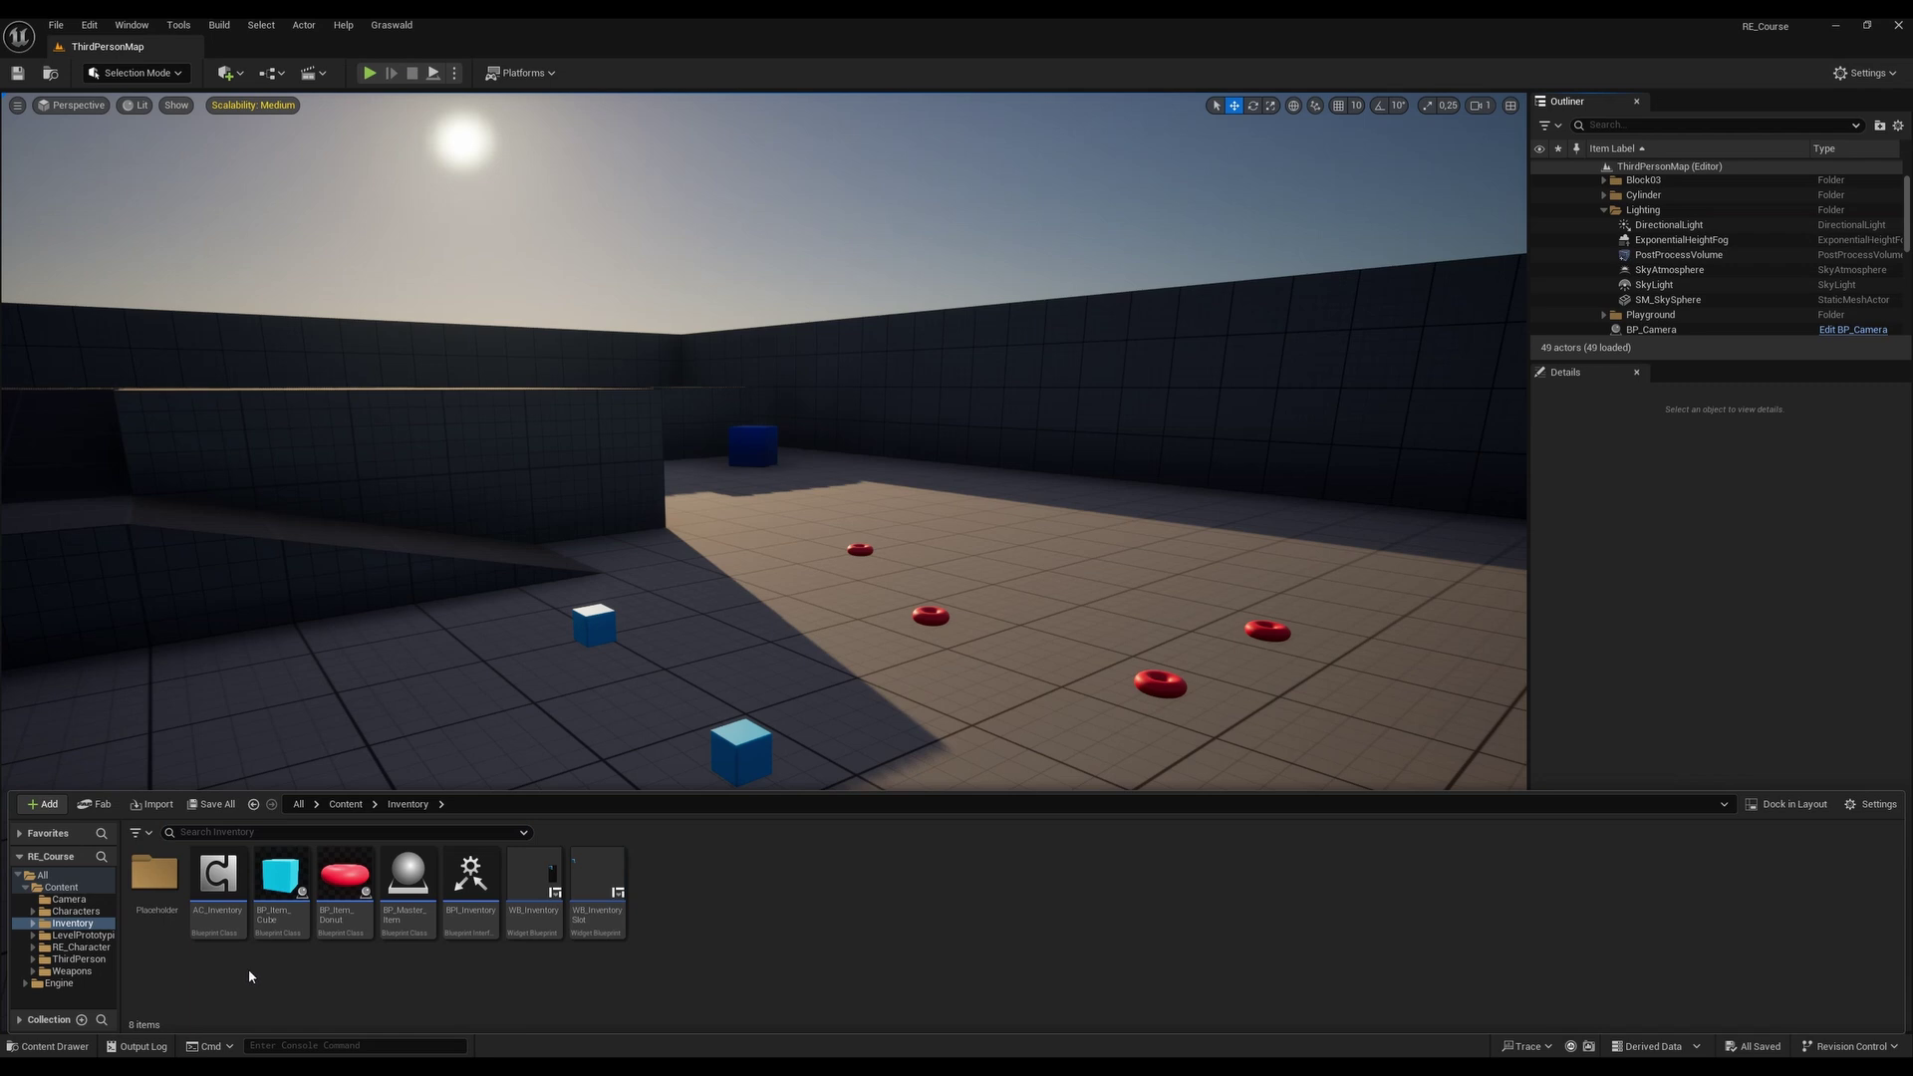
{"action": "double_click", "coordinate": [219, 882]}
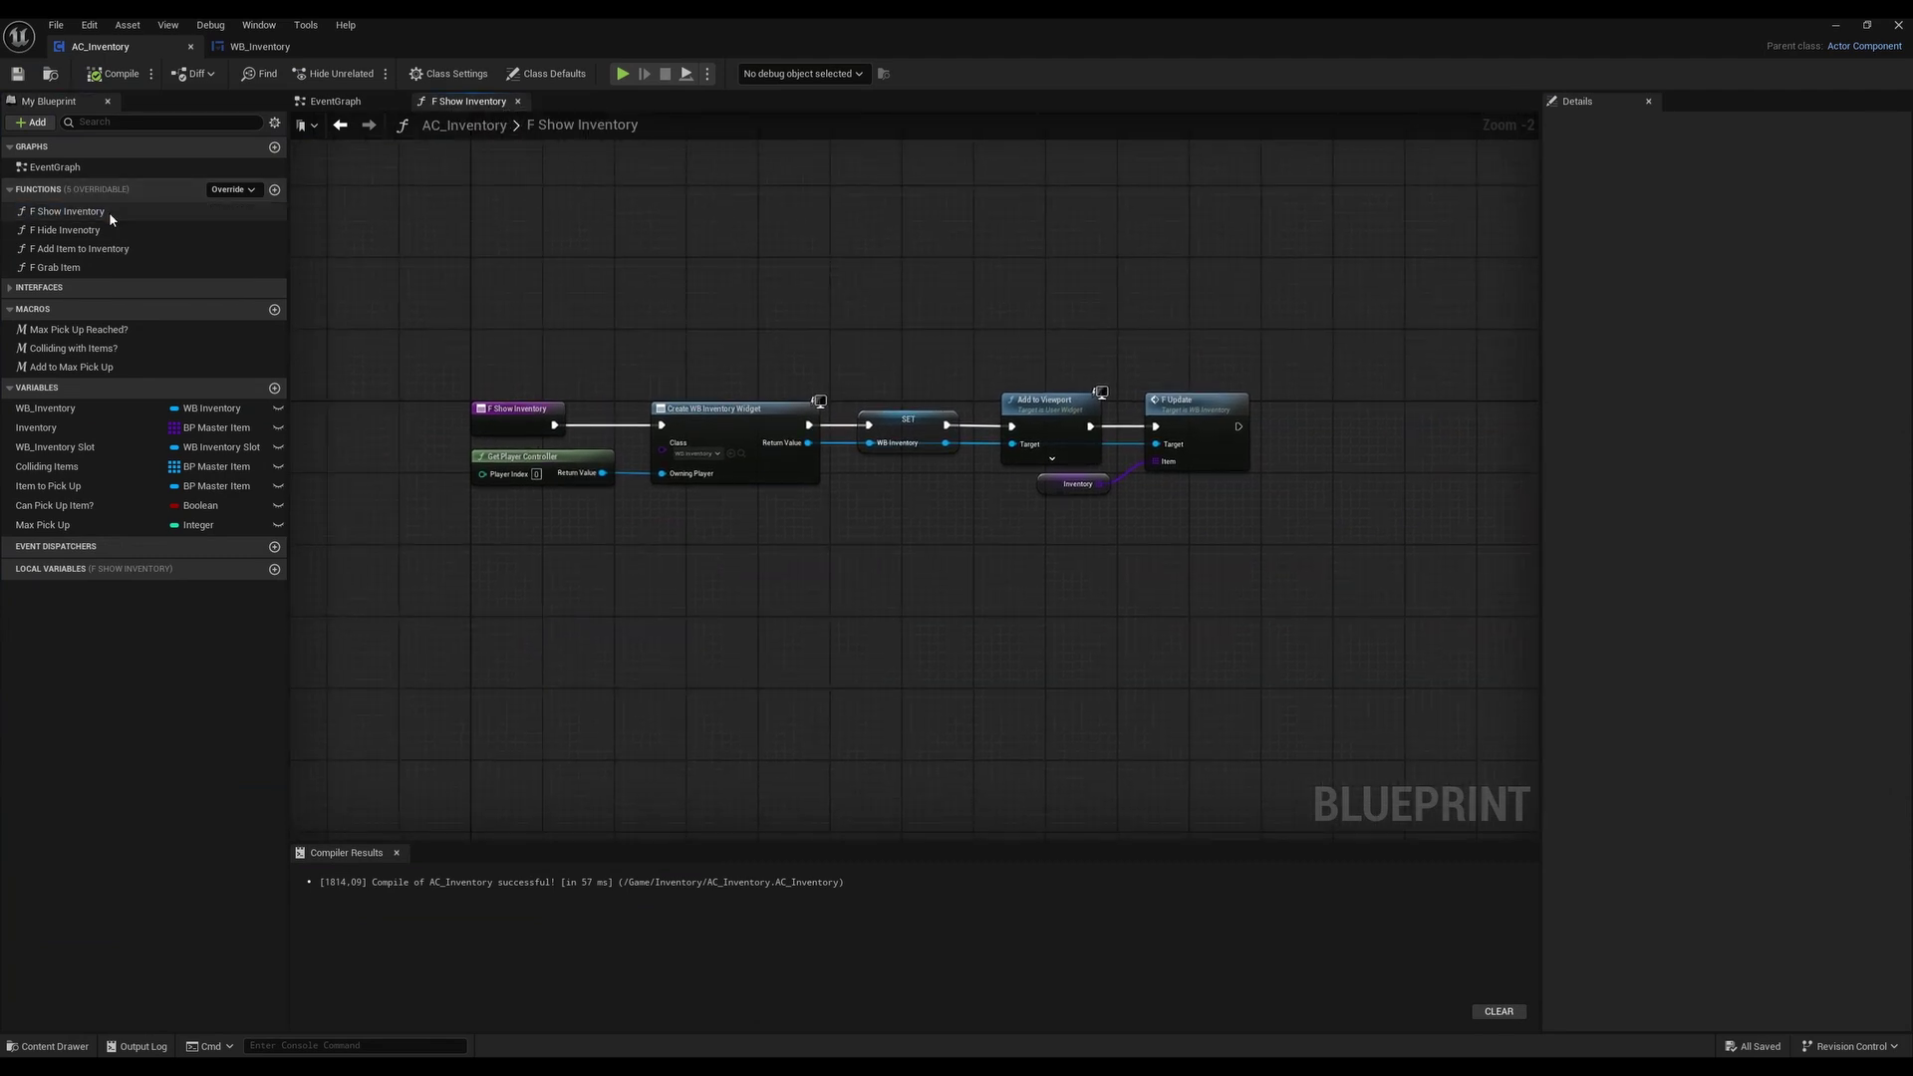
Move the Inventory variable node directly beneath the F Update node at the end of the F Show Inventory graph
{"action": "right_click_drag", "start_coordinate": [1327, 537], "coordinate": [1007, 538]}
{"action": "right_click_drag", "start_coordinate": [1117, 518], "coordinate": [1159, 516]}
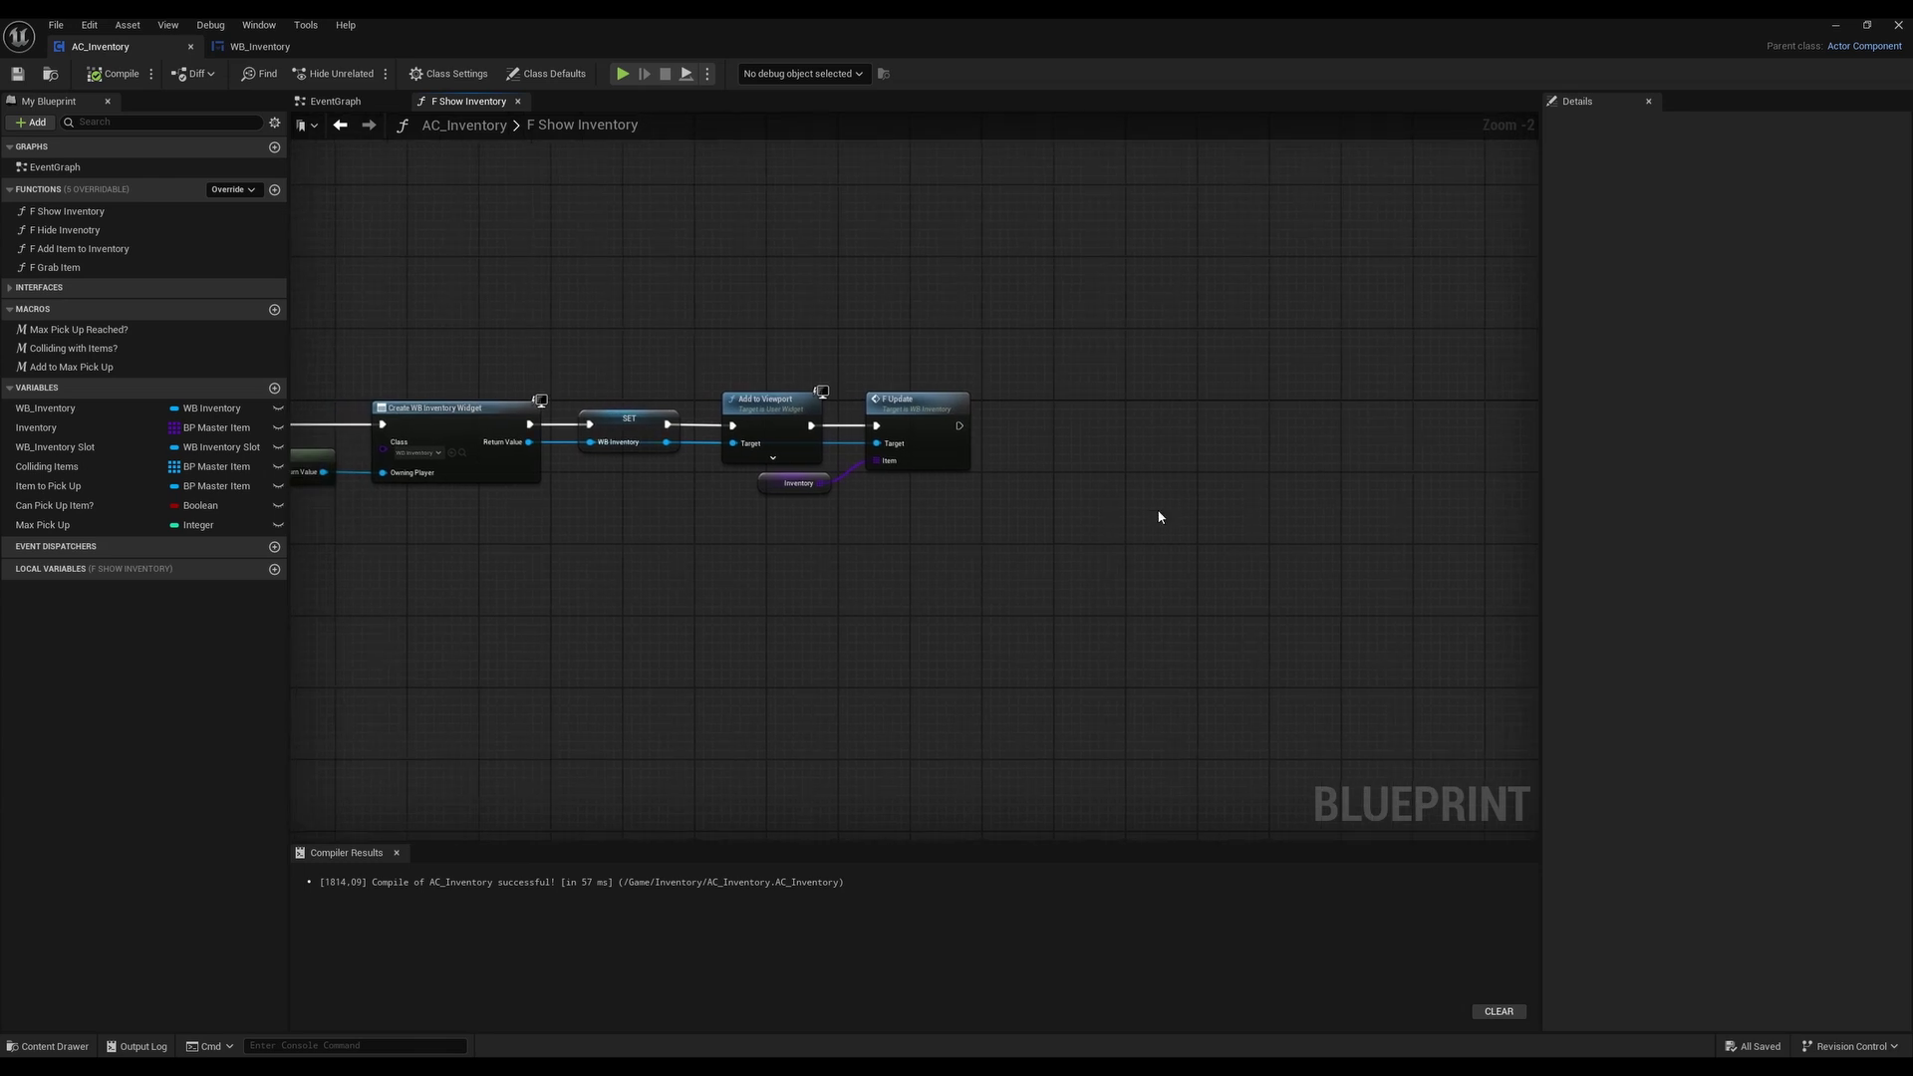
{"action": "right_click_drag", "start_coordinate": [1078, 565], "coordinate": [873, 580]}
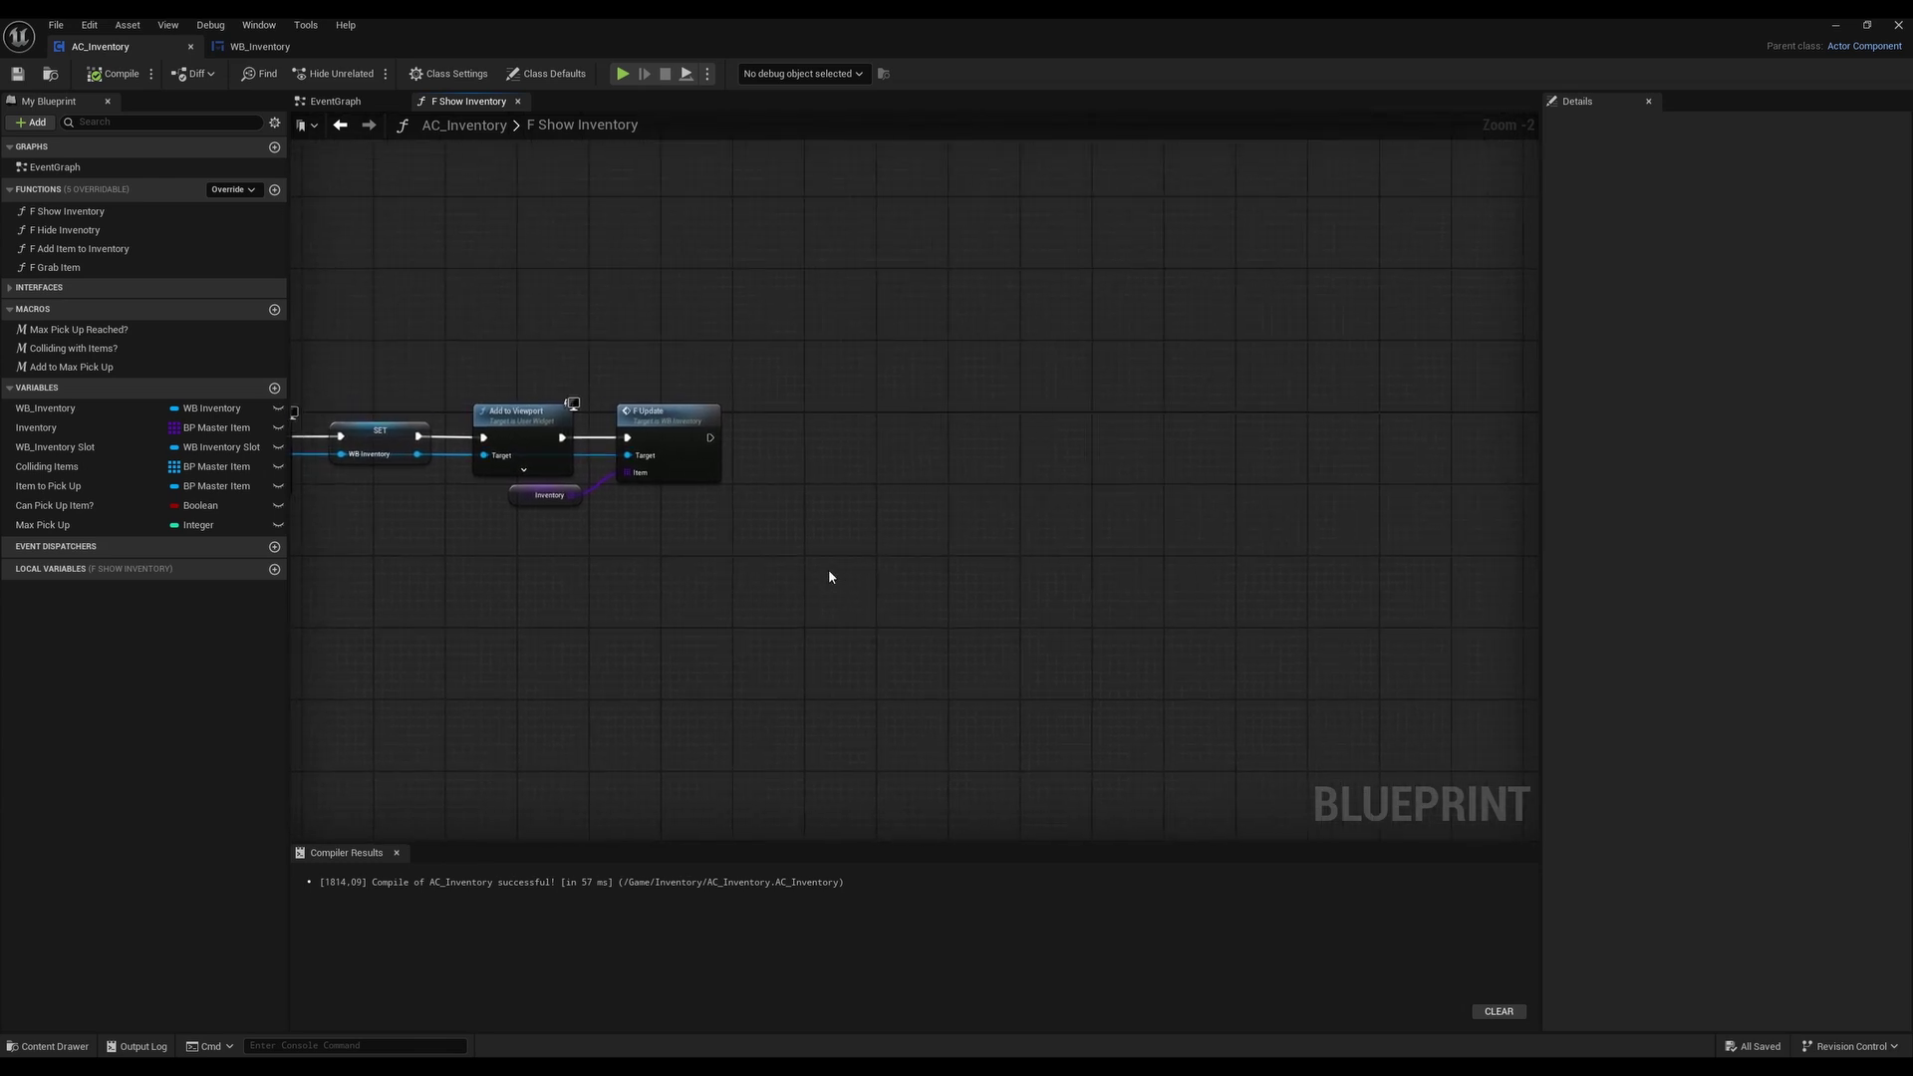
{"action": "left_click_drag", "start_coordinate": [521, 495], "coordinate": [629, 496]}
{"action": "left_click", "coordinate": [648, 570]}
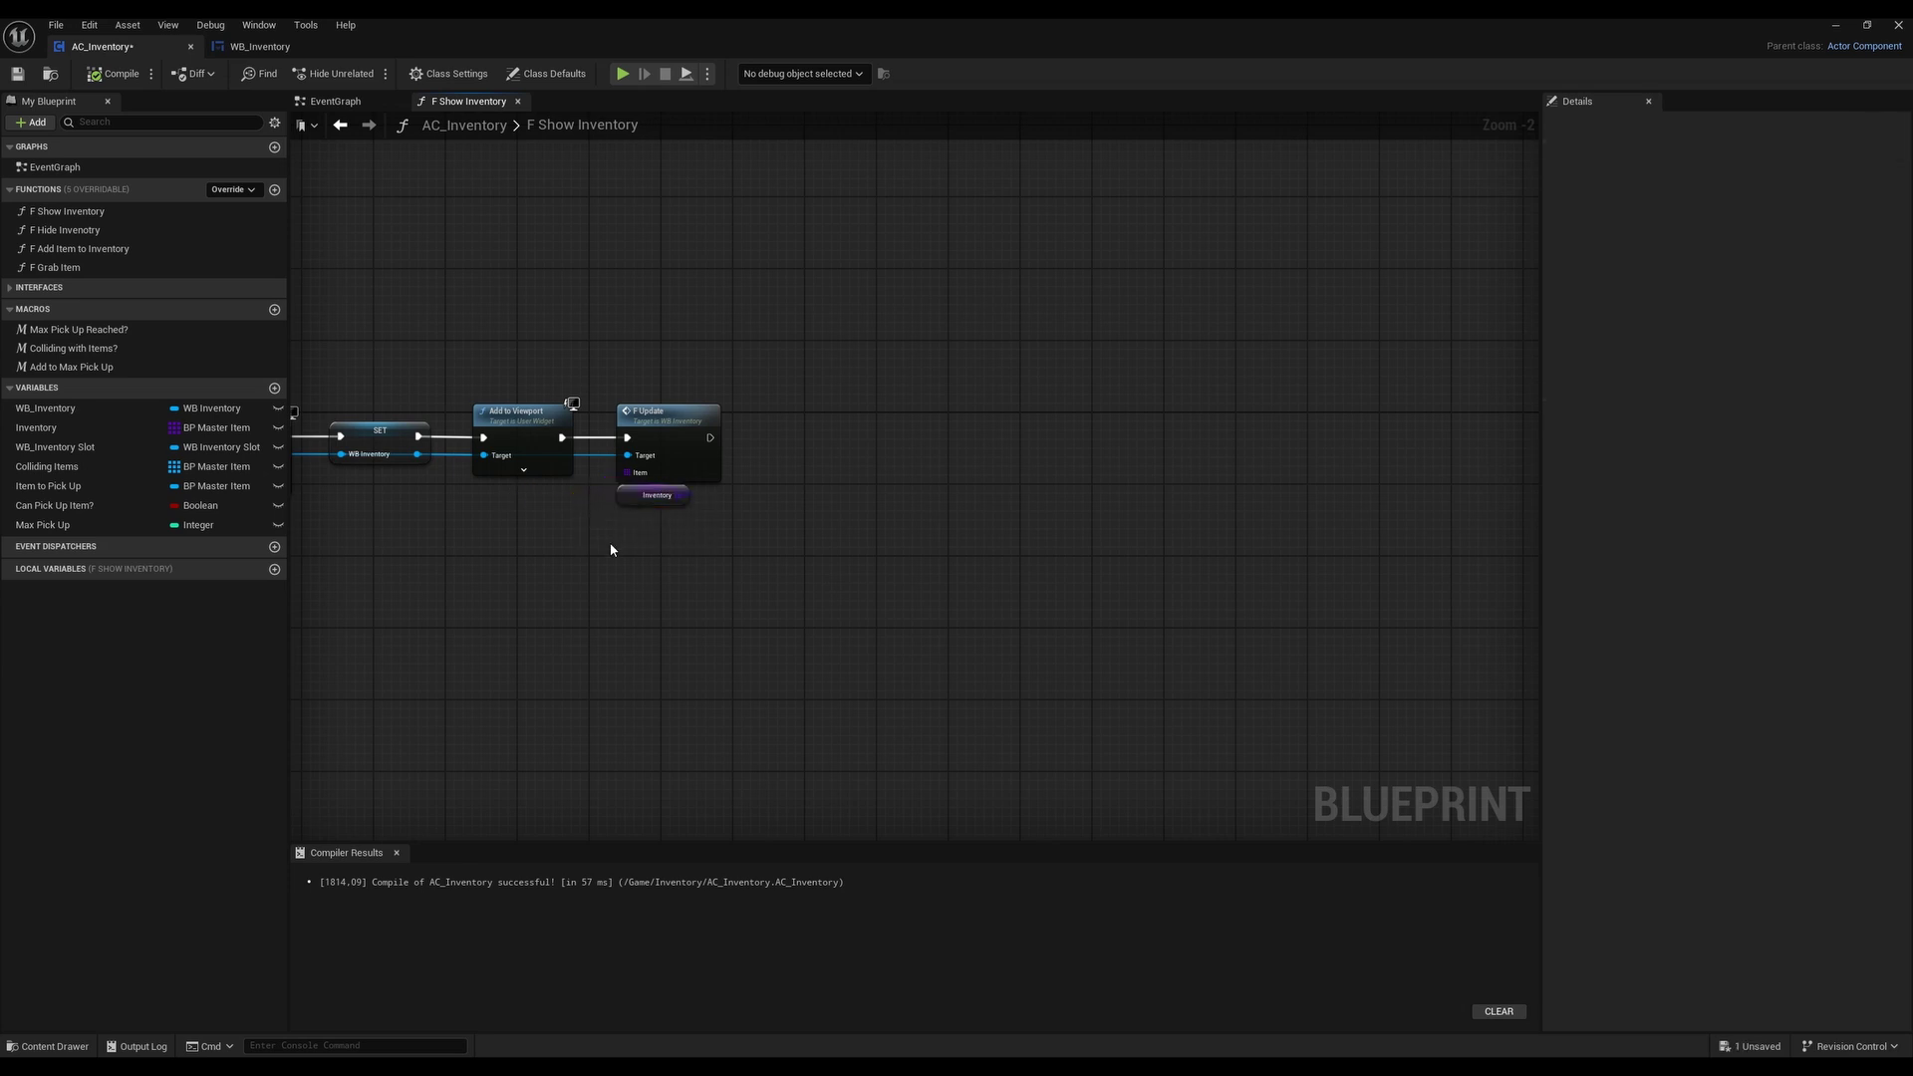
{"action": "right_click_drag", "start_coordinate": [611, 547], "coordinate": [808, 564]}
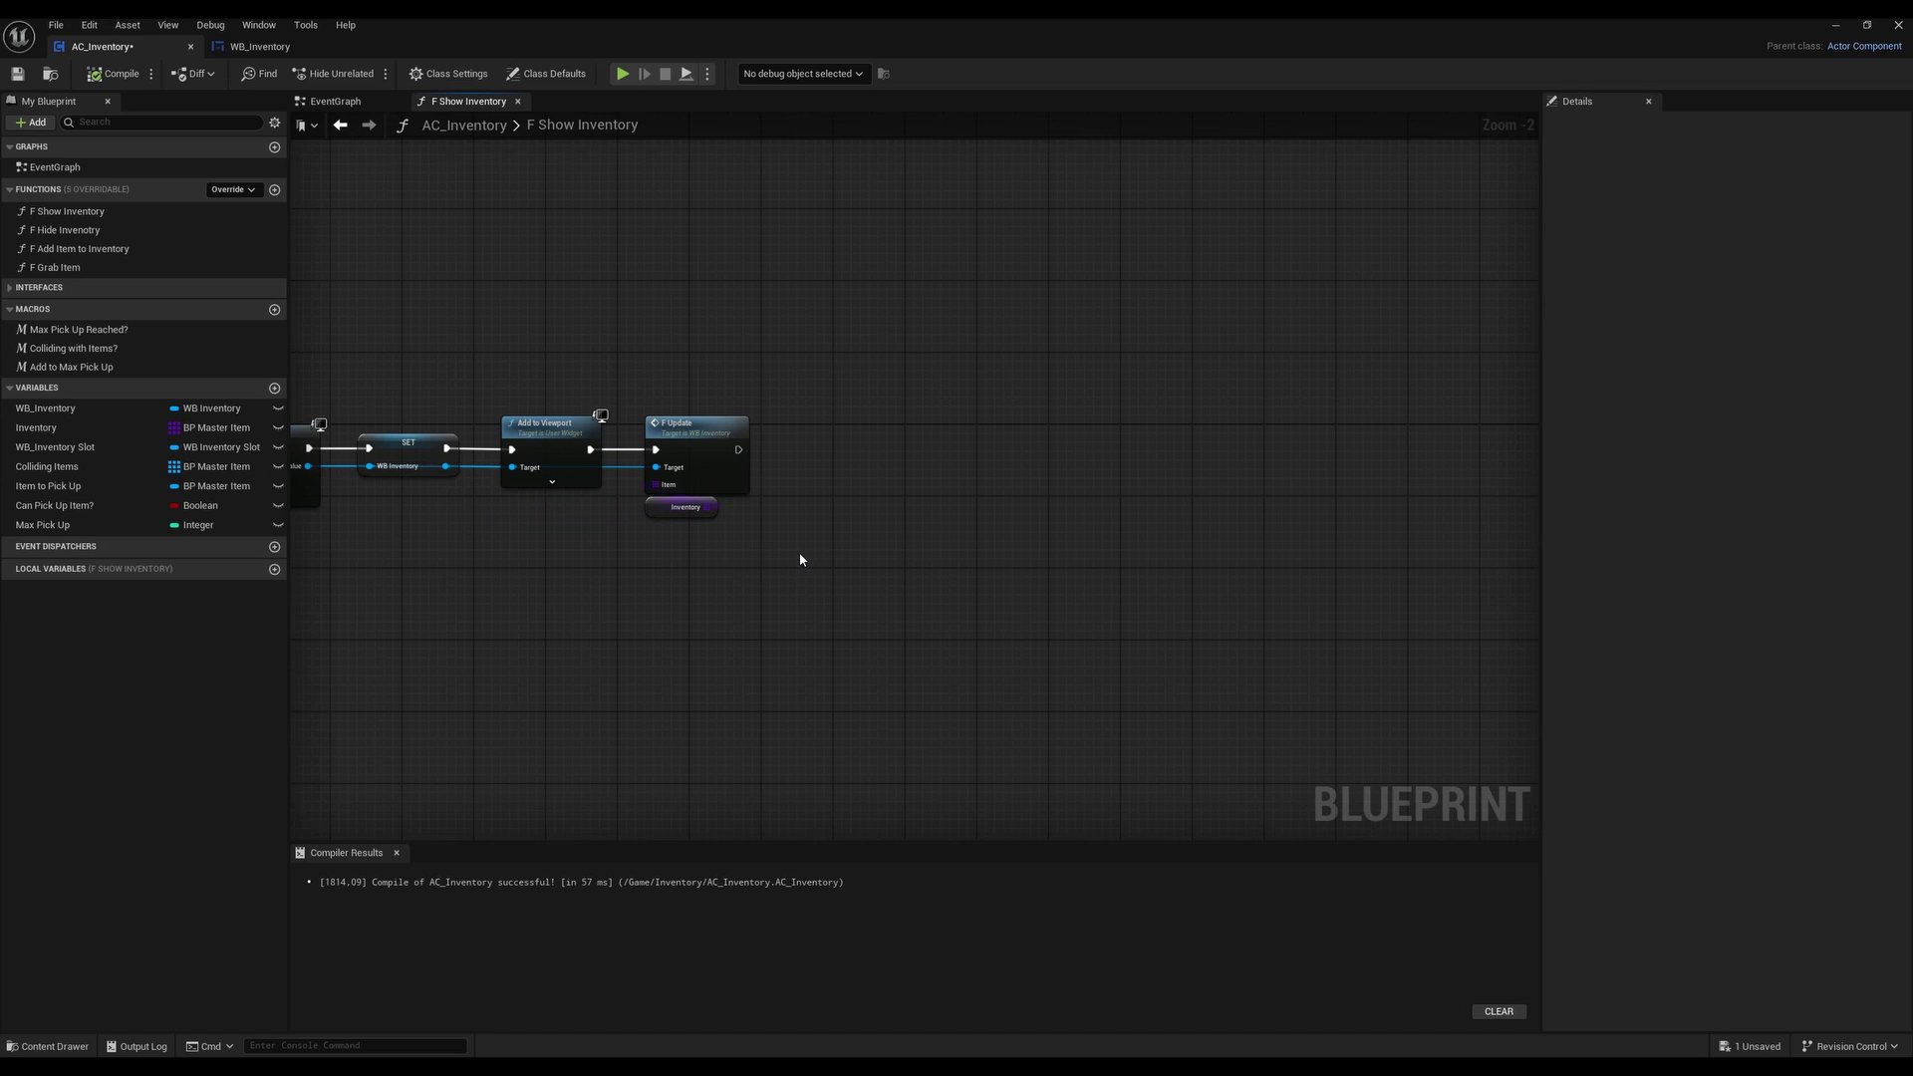
{"action": "mouse_move", "coordinate": [805, 556]}
{"action": "right_mouse_down"}
{"action": "mouse_move", "coordinate": [834, 536]}
{"action": "mouse_move", "coordinate": [748, 547]}
{"action": "mouse_move", "coordinate": [859, 508]}
{"action": "mouse_move", "coordinate": [1060, 495]}
{"action": "mouse_move", "coordinate": [887, 513]}
{"action": "mouse_move", "coordinate": [833, 555]}
{"action": "right_mouse_up"}
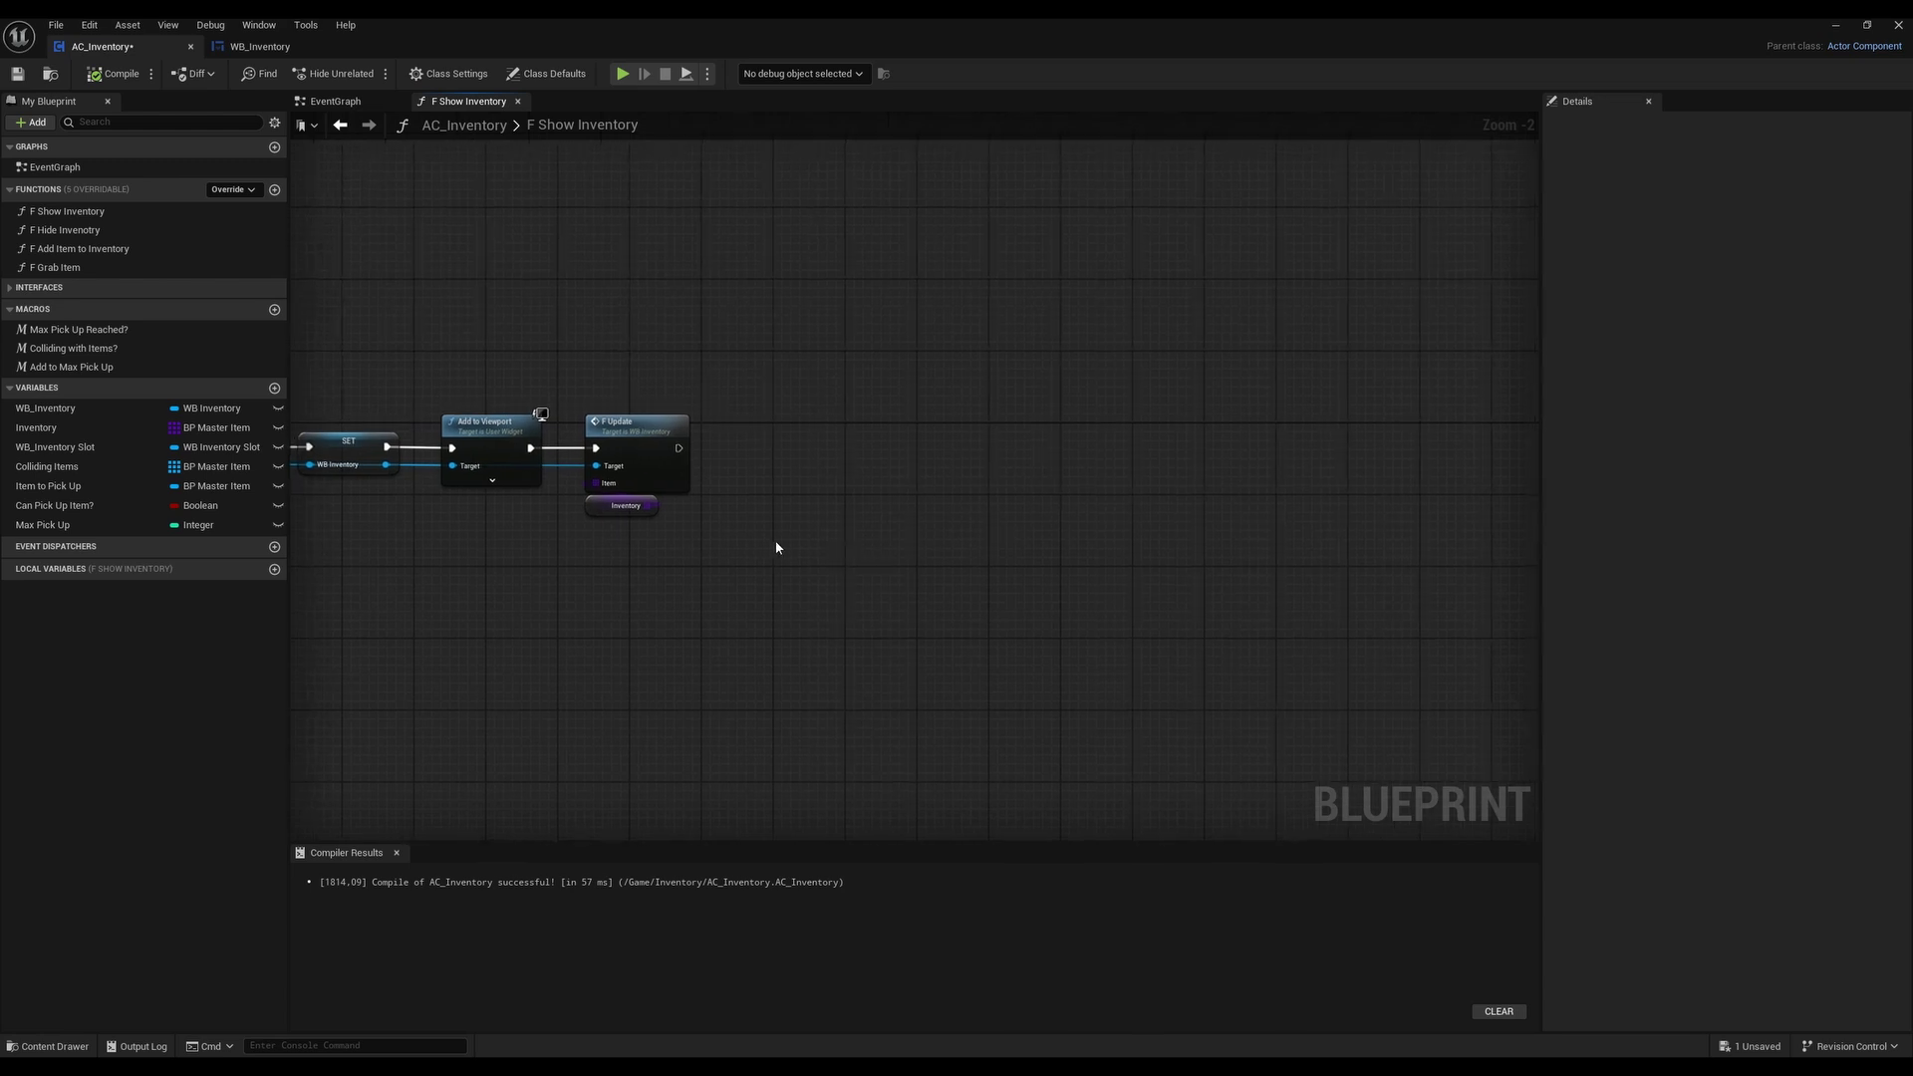
{"action": "right_click_drag", "start_coordinate": [778, 547], "coordinate": [842, 548]}
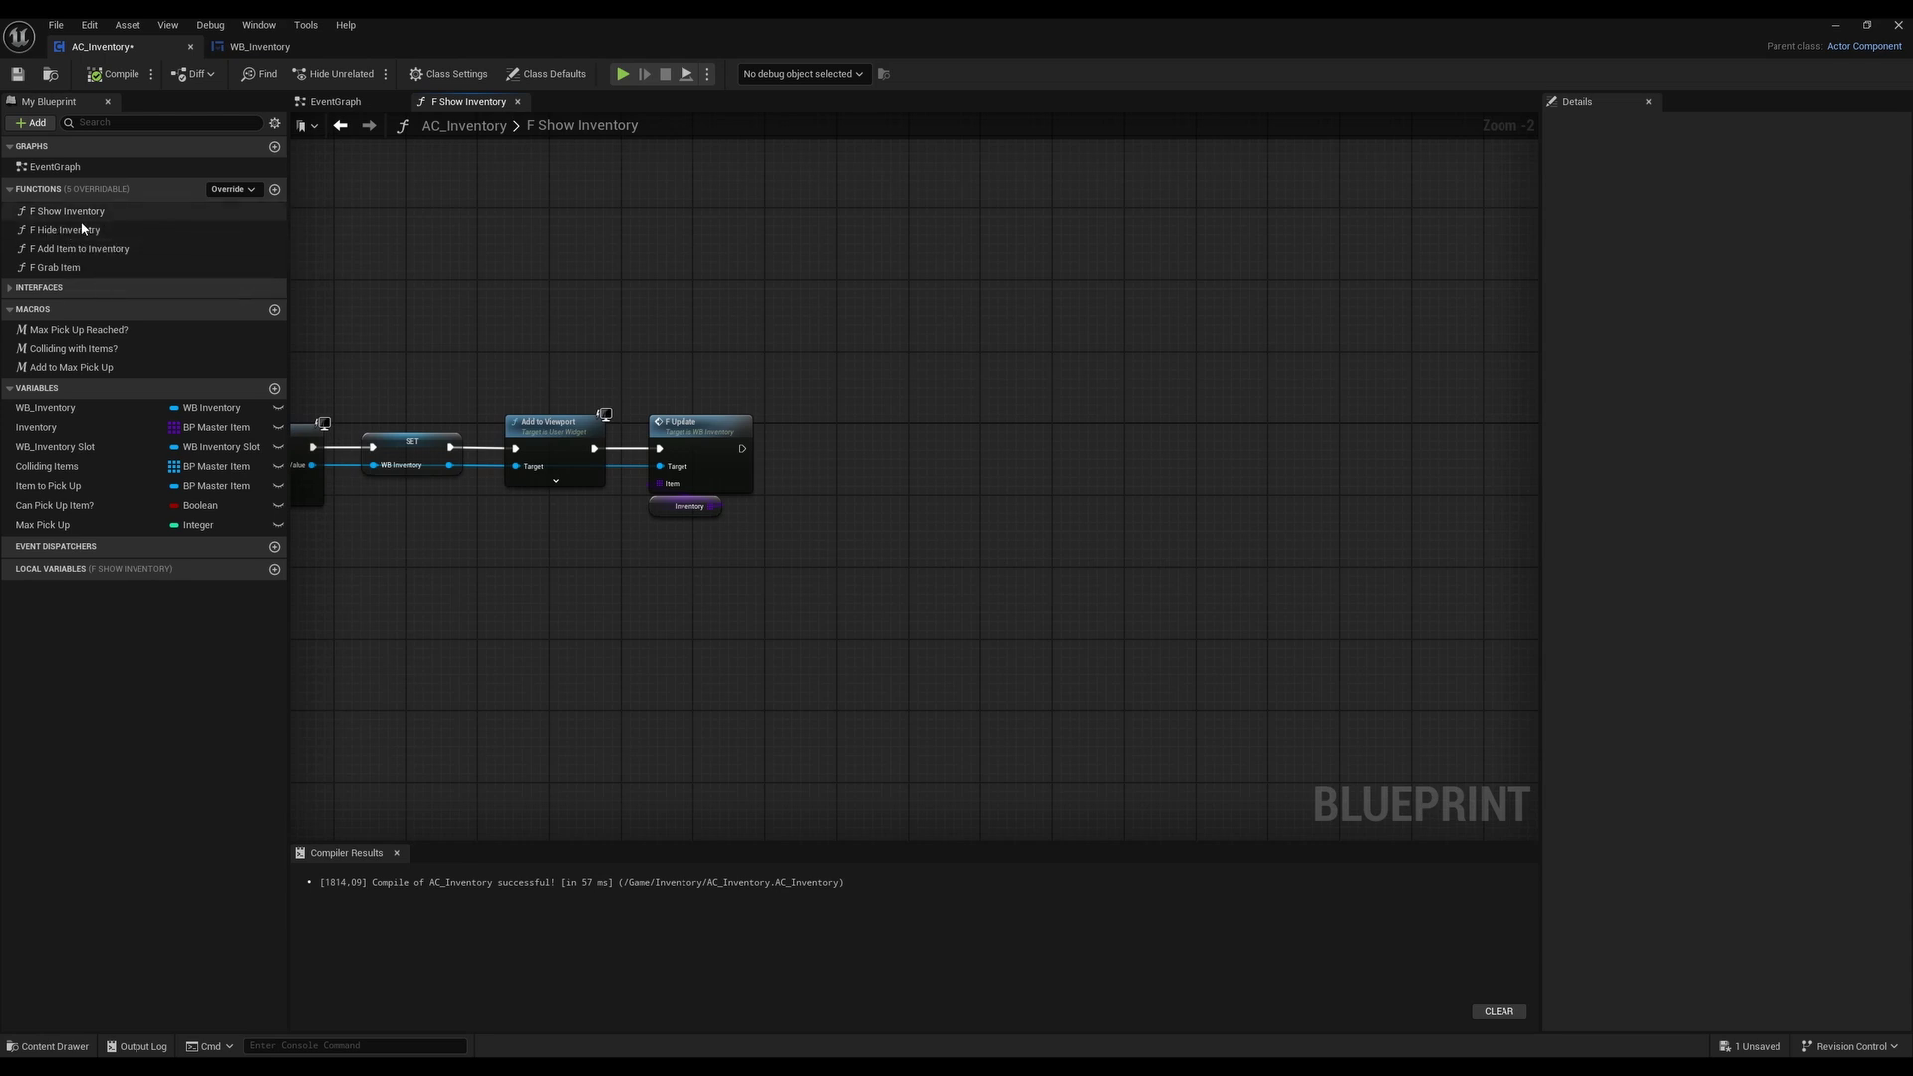
{"action": "right_click_drag", "start_coordinate": [483, 563], "coordinate": [645, 563]}
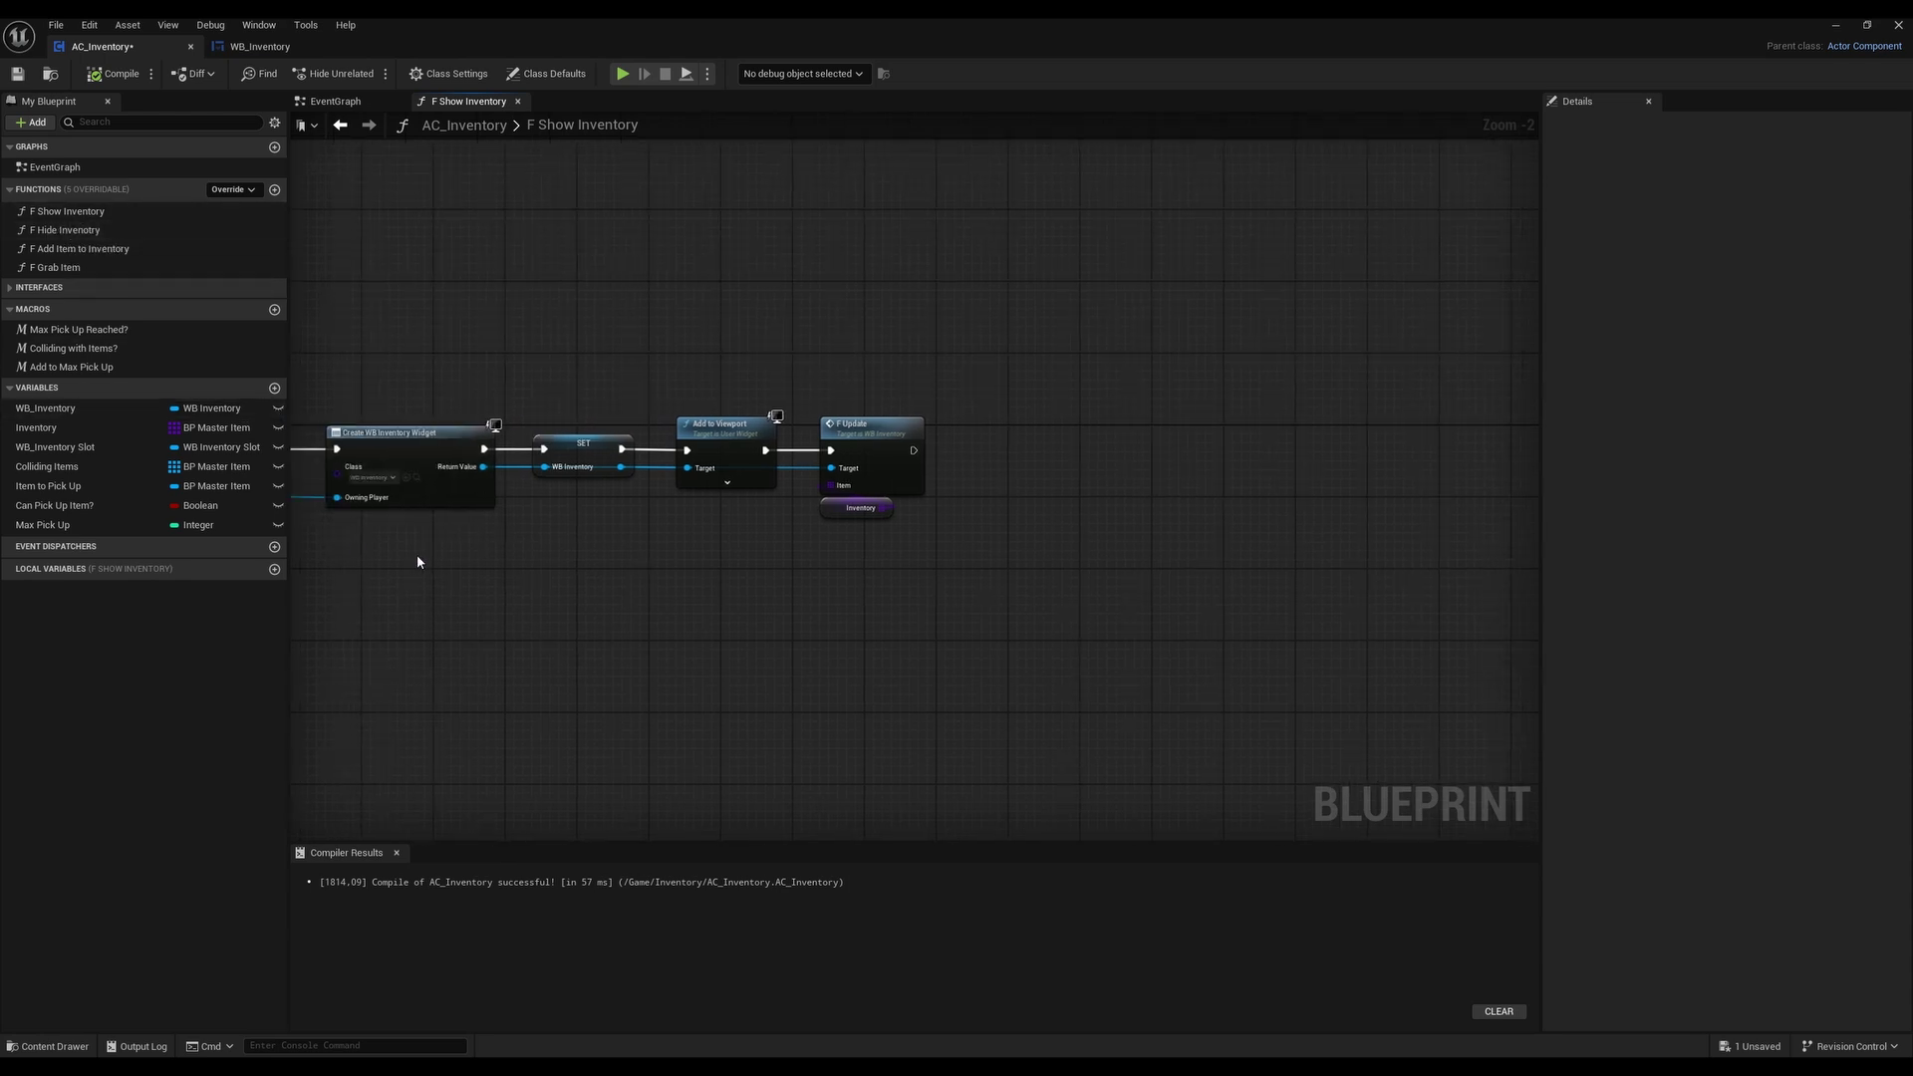
{"action": "right_click_drag", "start_coordinate": [417, 554], "coordinate": [516, 558]}
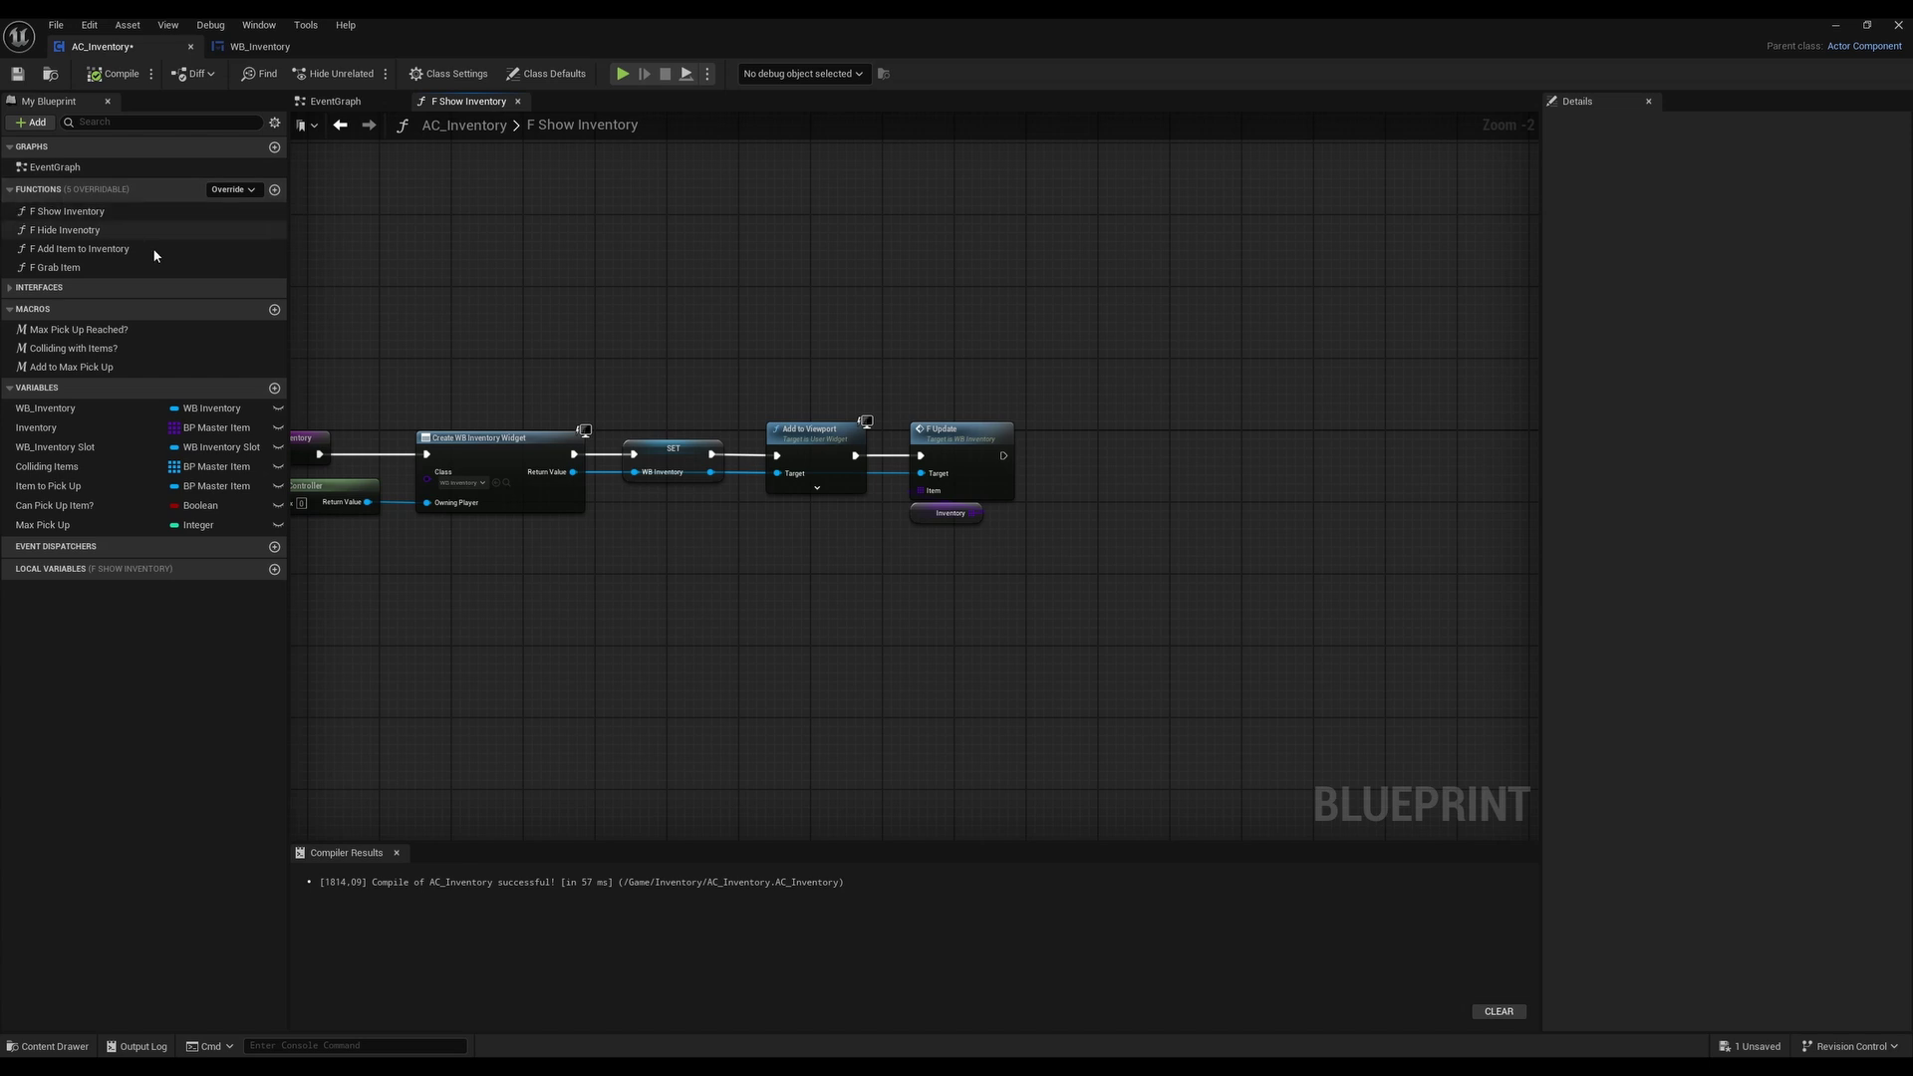
{"action": "right_click_drag", "start_coordinate": [628, 630], "coordinate": [802, 627]}
{"action": "right_click_drag", "start_coordinate": [1145, 604], "coordinate": [860, 607]}
{"action": "right_click_drag", "start_coordinate": [973, 550], "coordinate": [916, 567]}
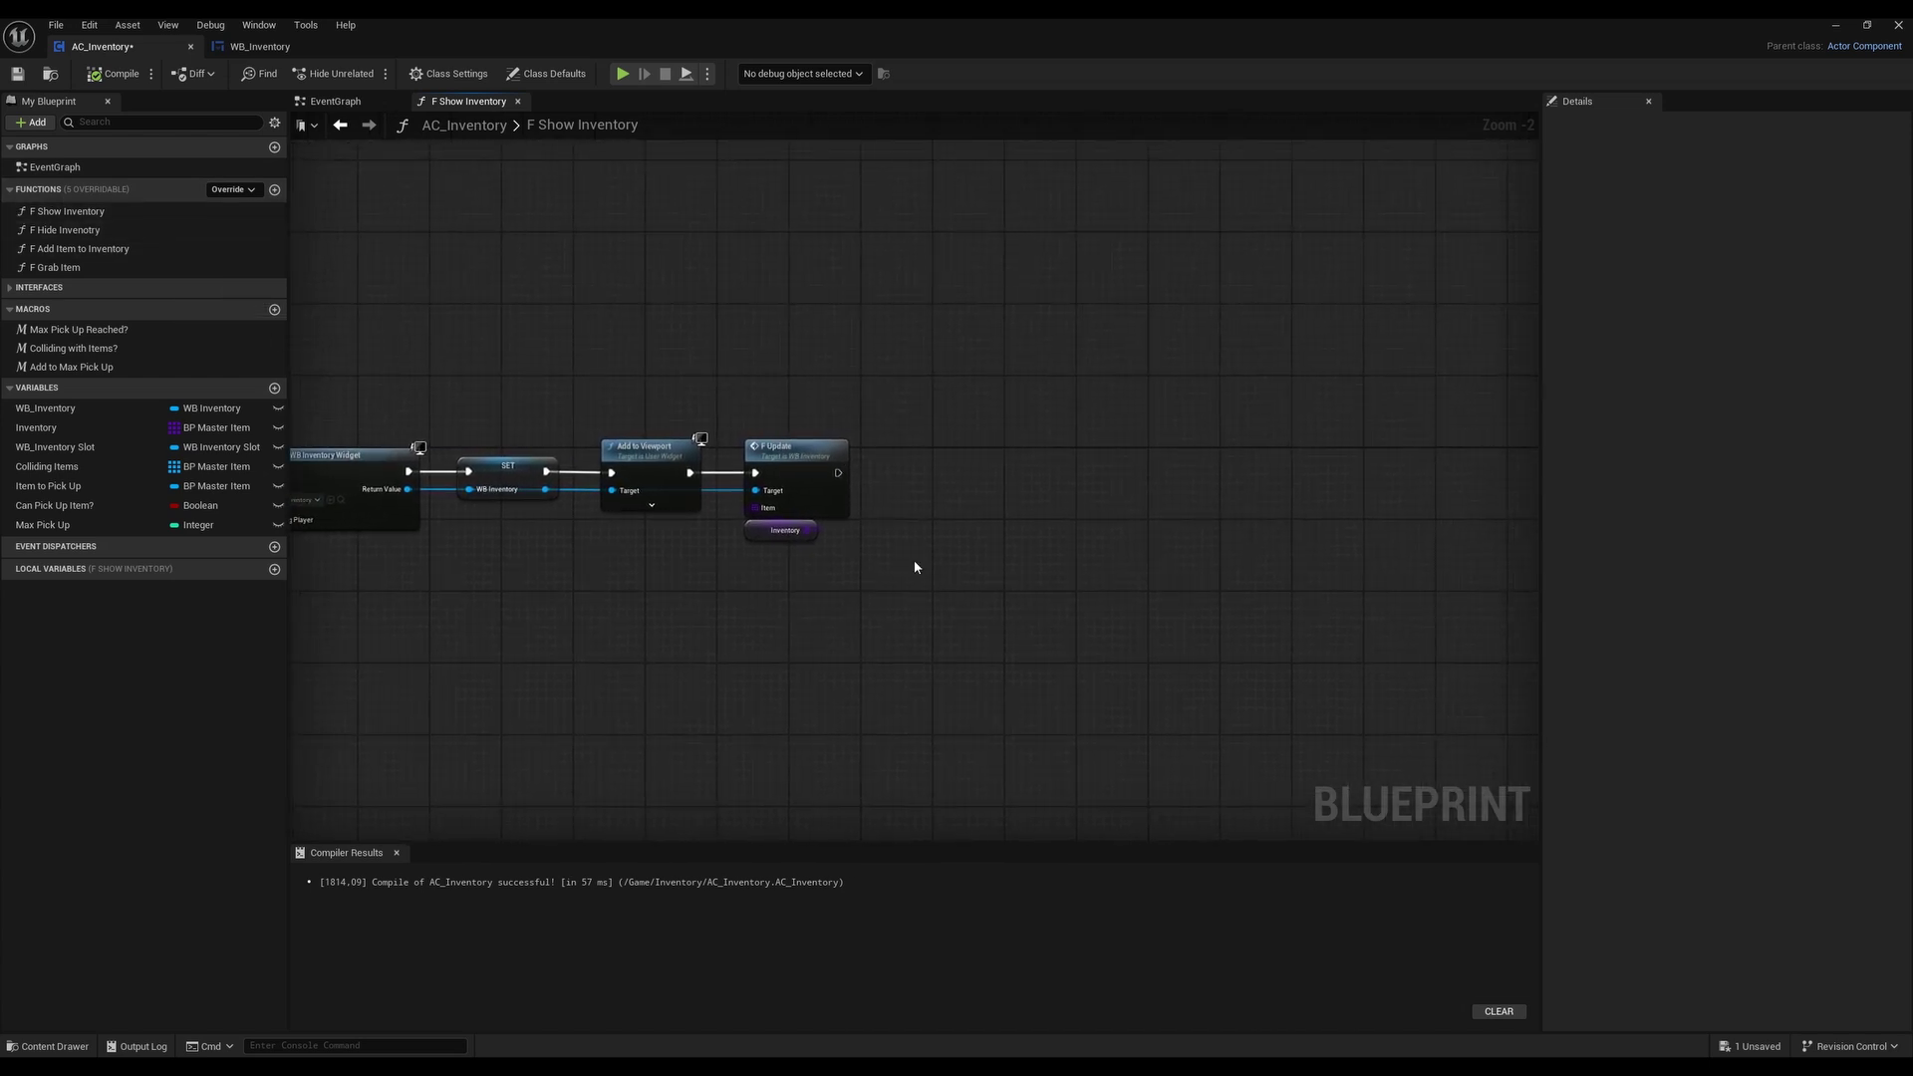
Add a Get Player Controller node below the F Update node in the F Show Inventory graph
{"action": "scroll", "coordinate": [877, 576], "scroll_direction": "up", "scroll_amount": 2}
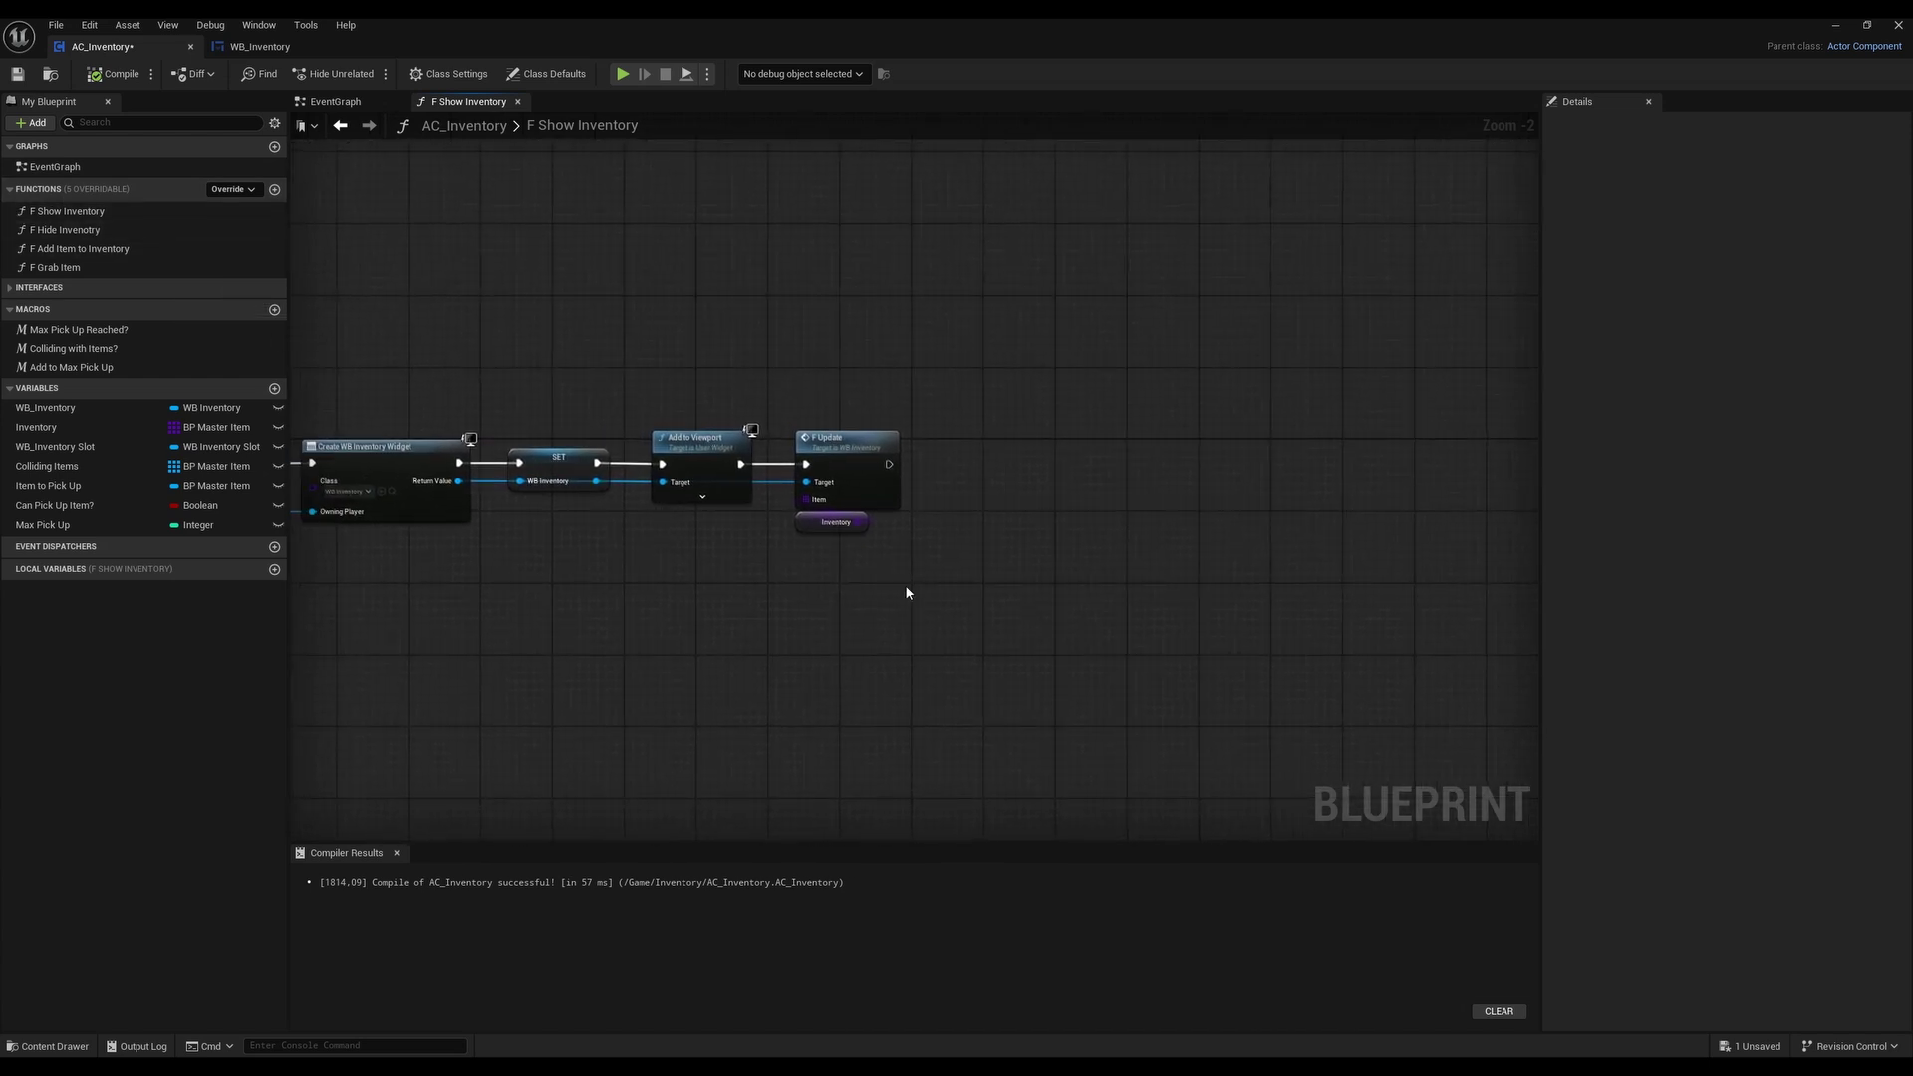
{"action": "mouse_move", "coordinate": [798, 554]}
{"action": "right_mouse_down"}
{"action": "mouse_move", "coordinate": [850, 576]}
{"action": "mouse_move", "coordinate": [802, 568]}
{"action": "right_mouse_up"}
{"action": "right_click", "coordinate": [784, 566]}
{"action": "type", "text": "get"}
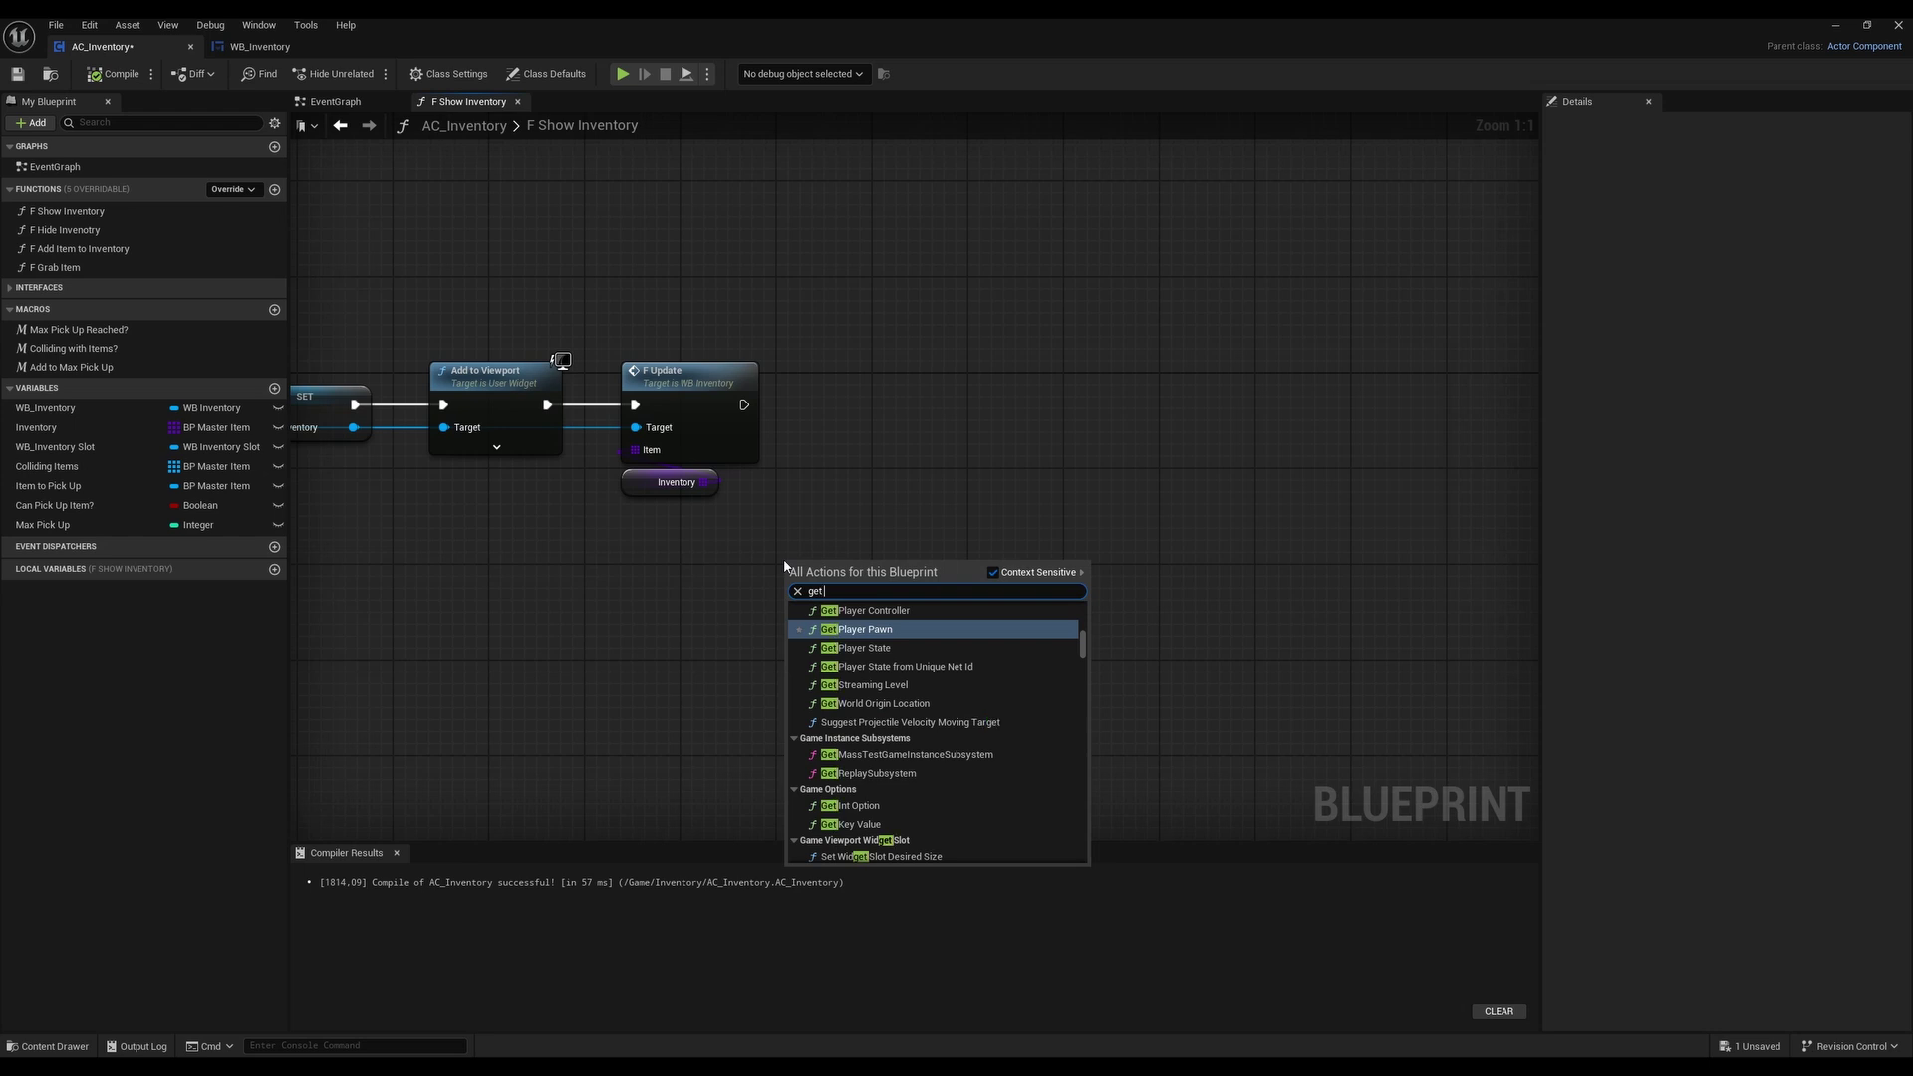
{"action": "type", "text": " player controlle"}
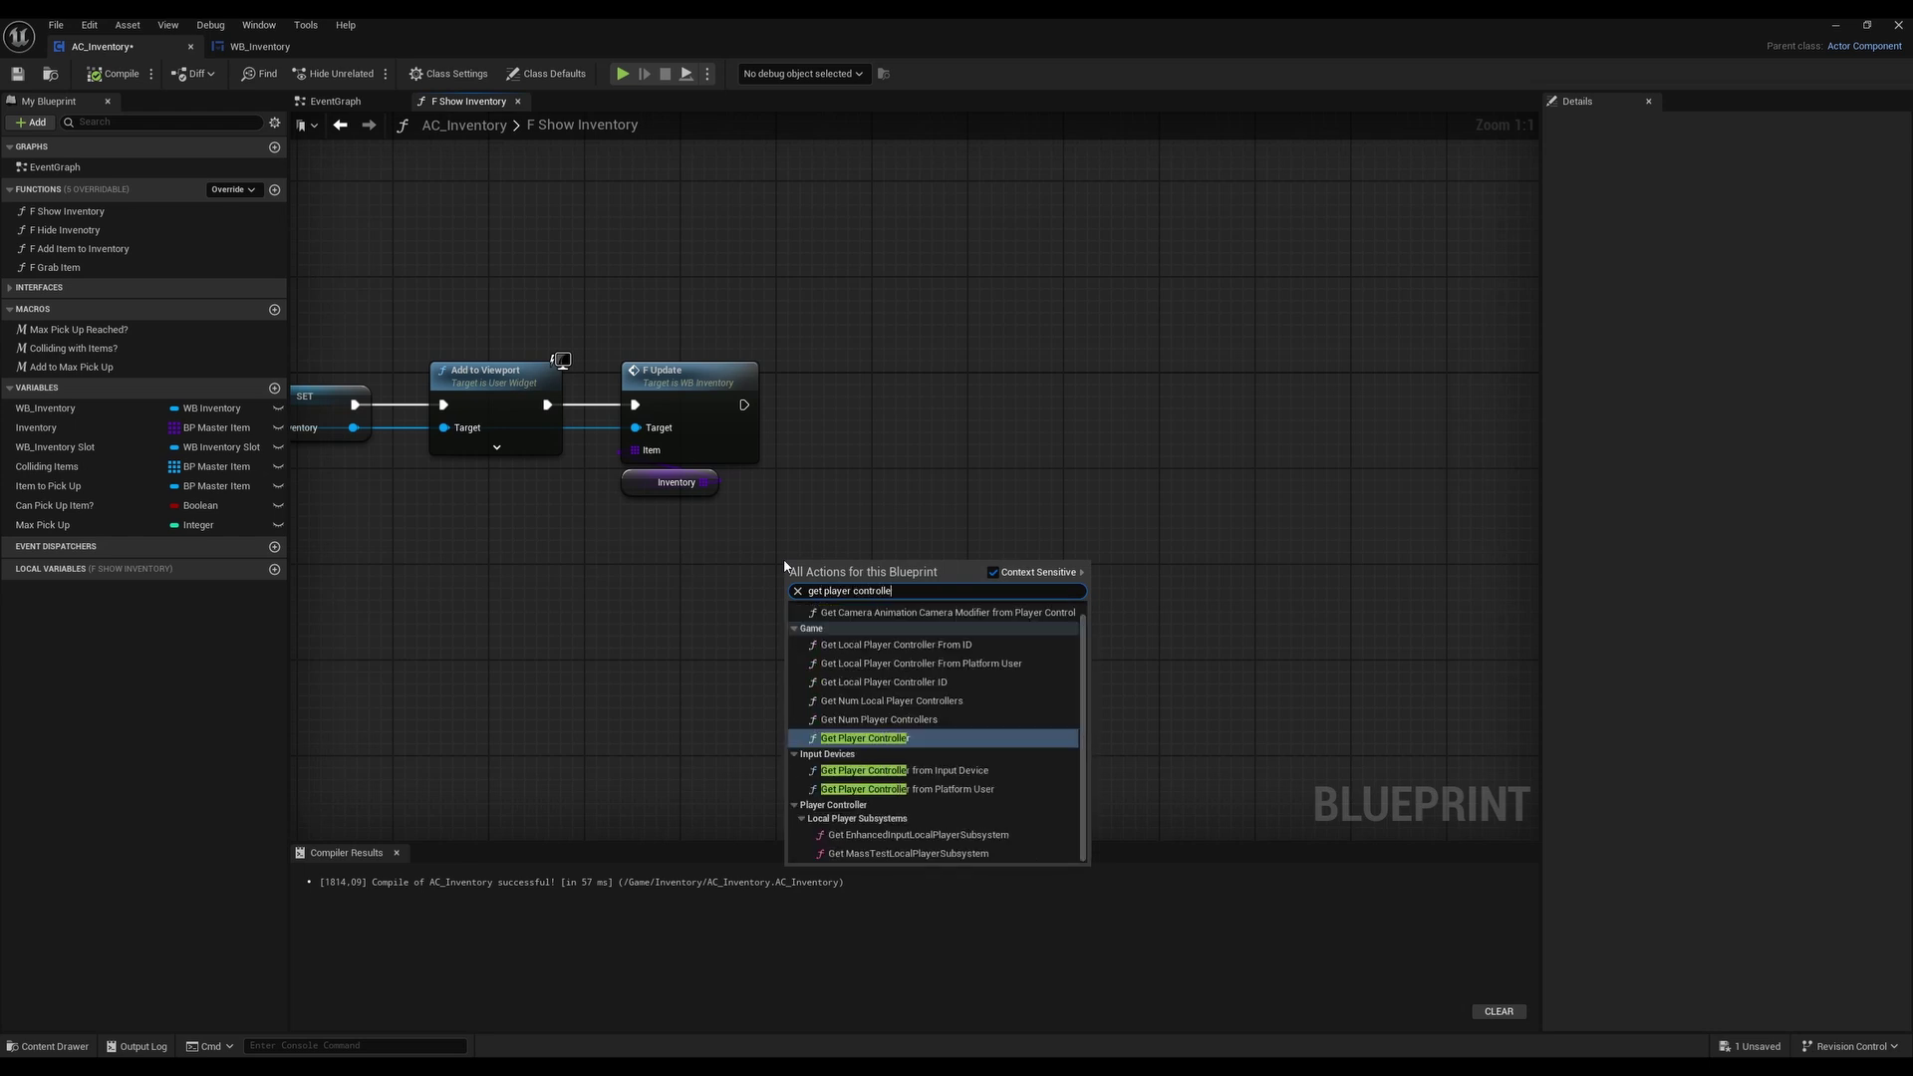
{"action": "key", "text": "Return"}
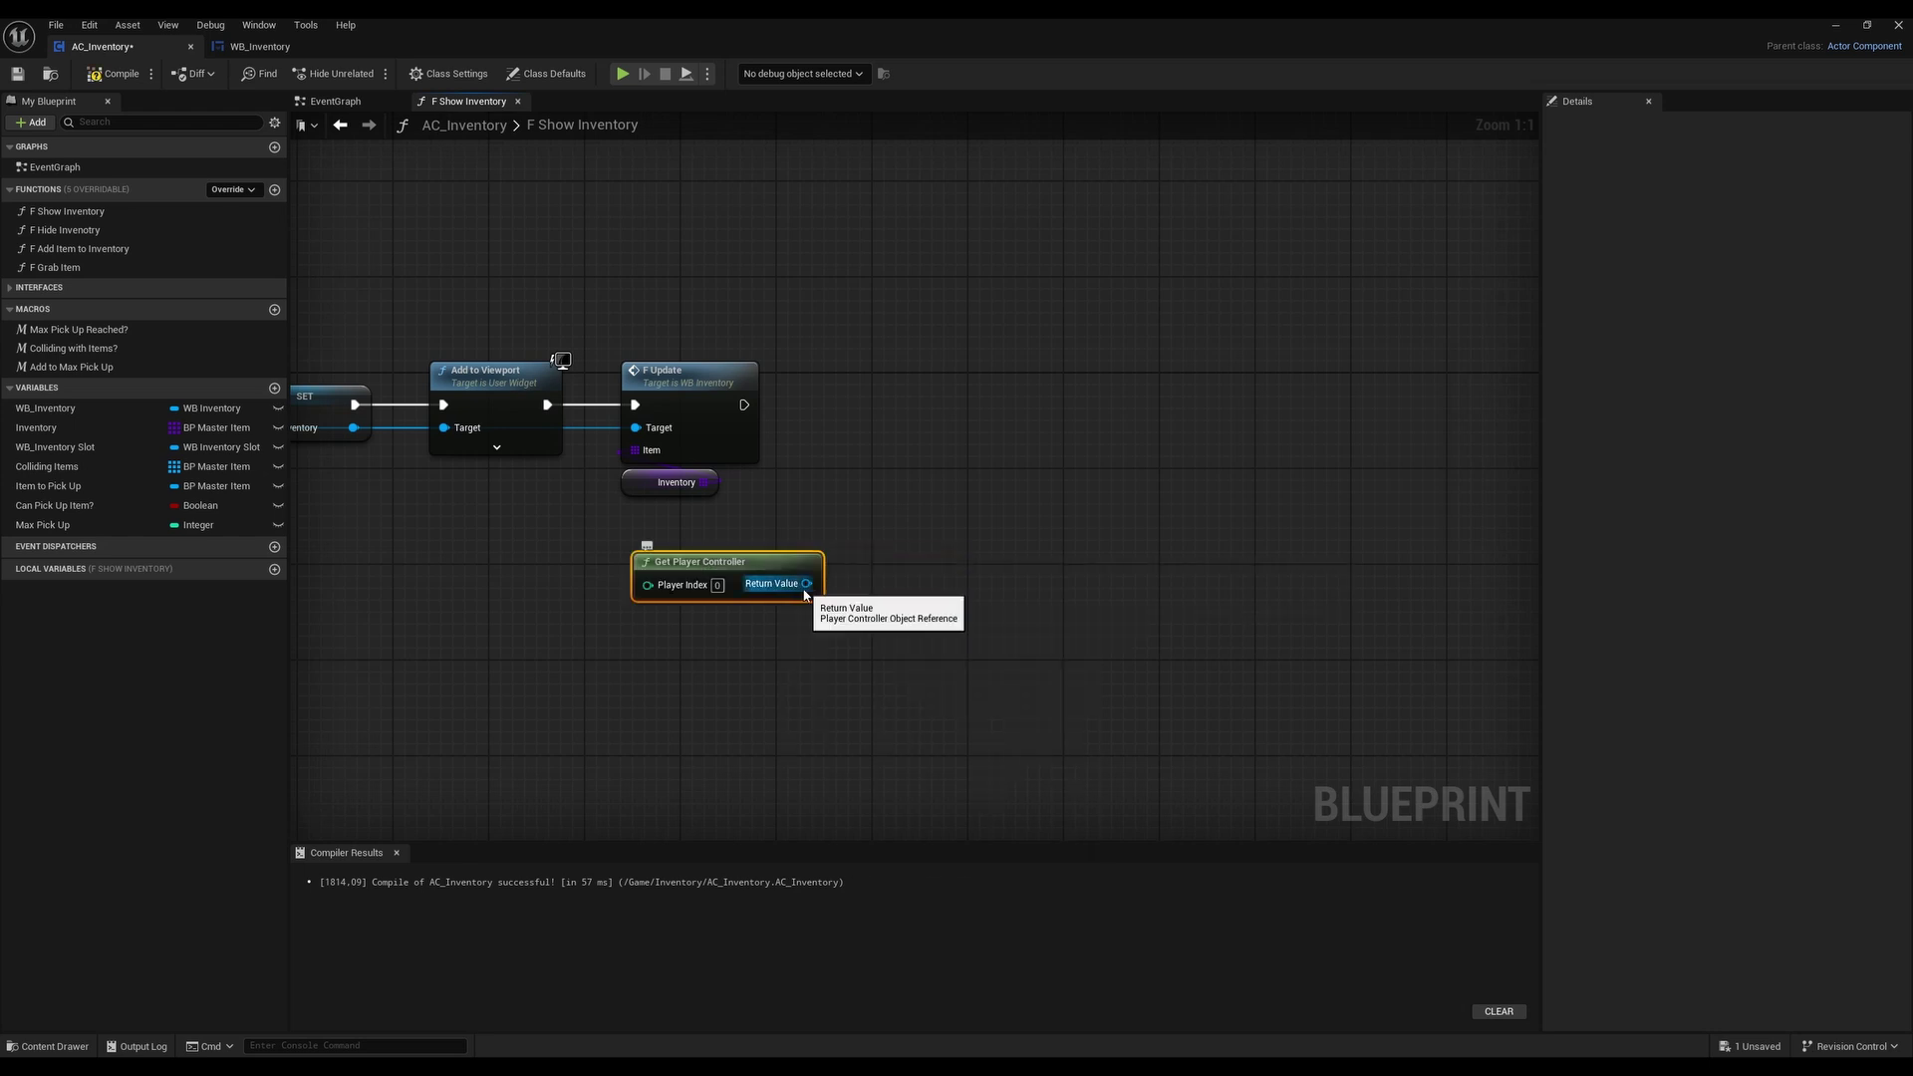
Add a Set Input Mode UI Only node fed by the player controller and run it after F Update
{"action": "left_click_drag", "start_coordinate": [807, 583], "coordinate": [912, 458]}
{"action": "type", "text": "set"}
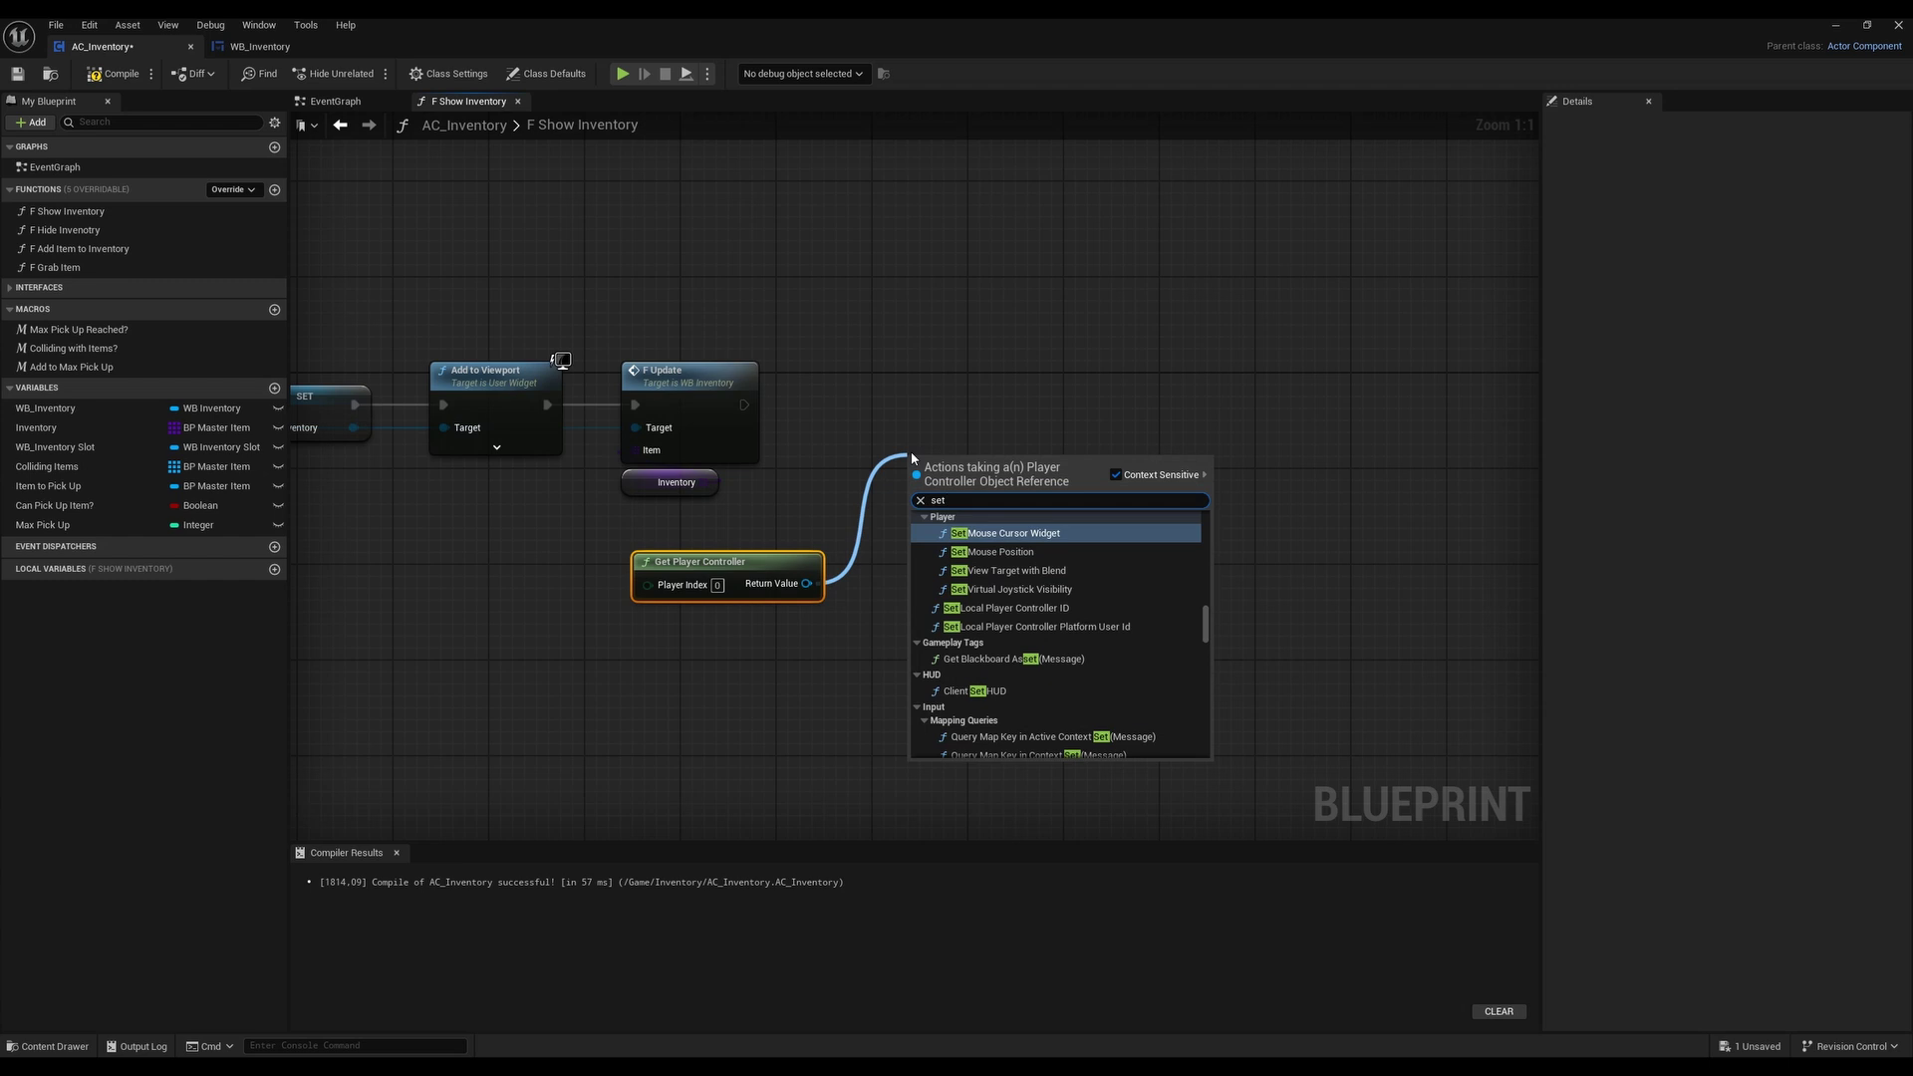
{"action": "type", "text": " input mode "}
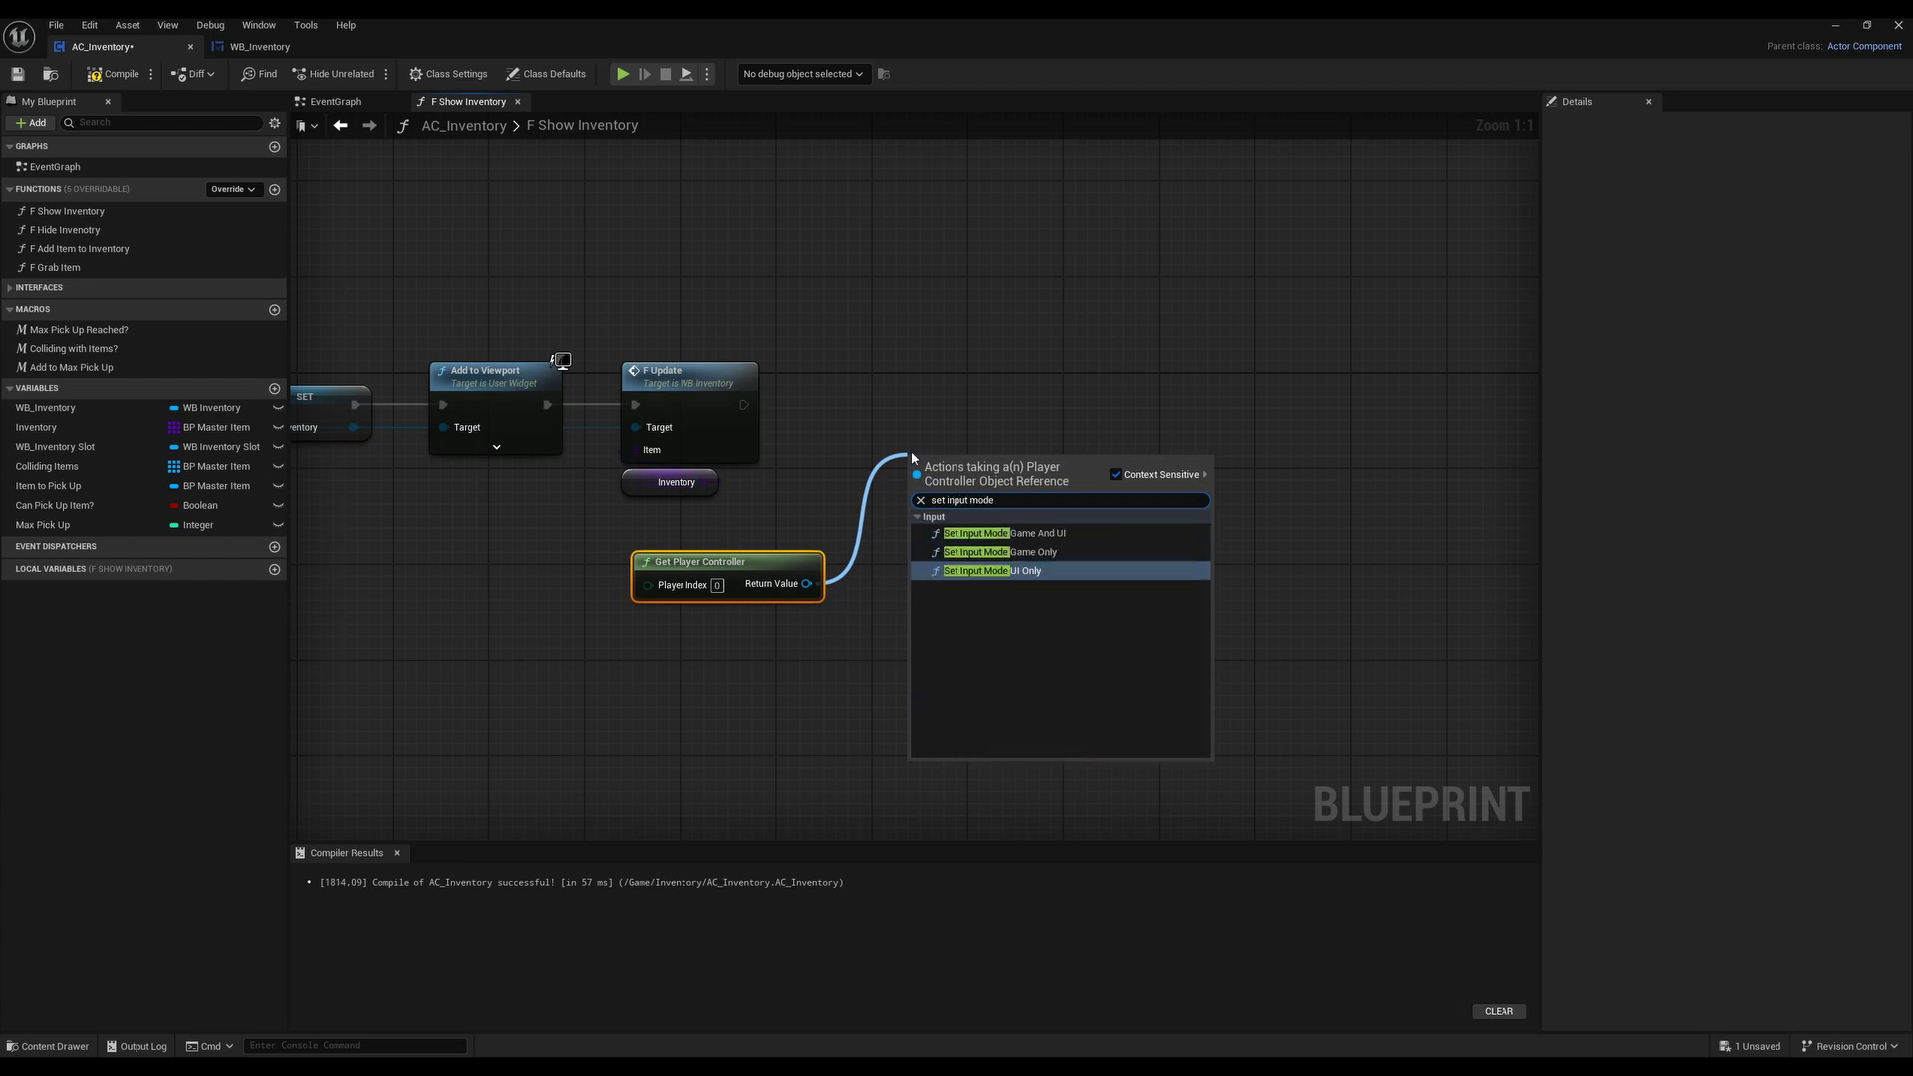
{"action": "type", "text": "ui o"}
{"action": "key", "text": "Return"}
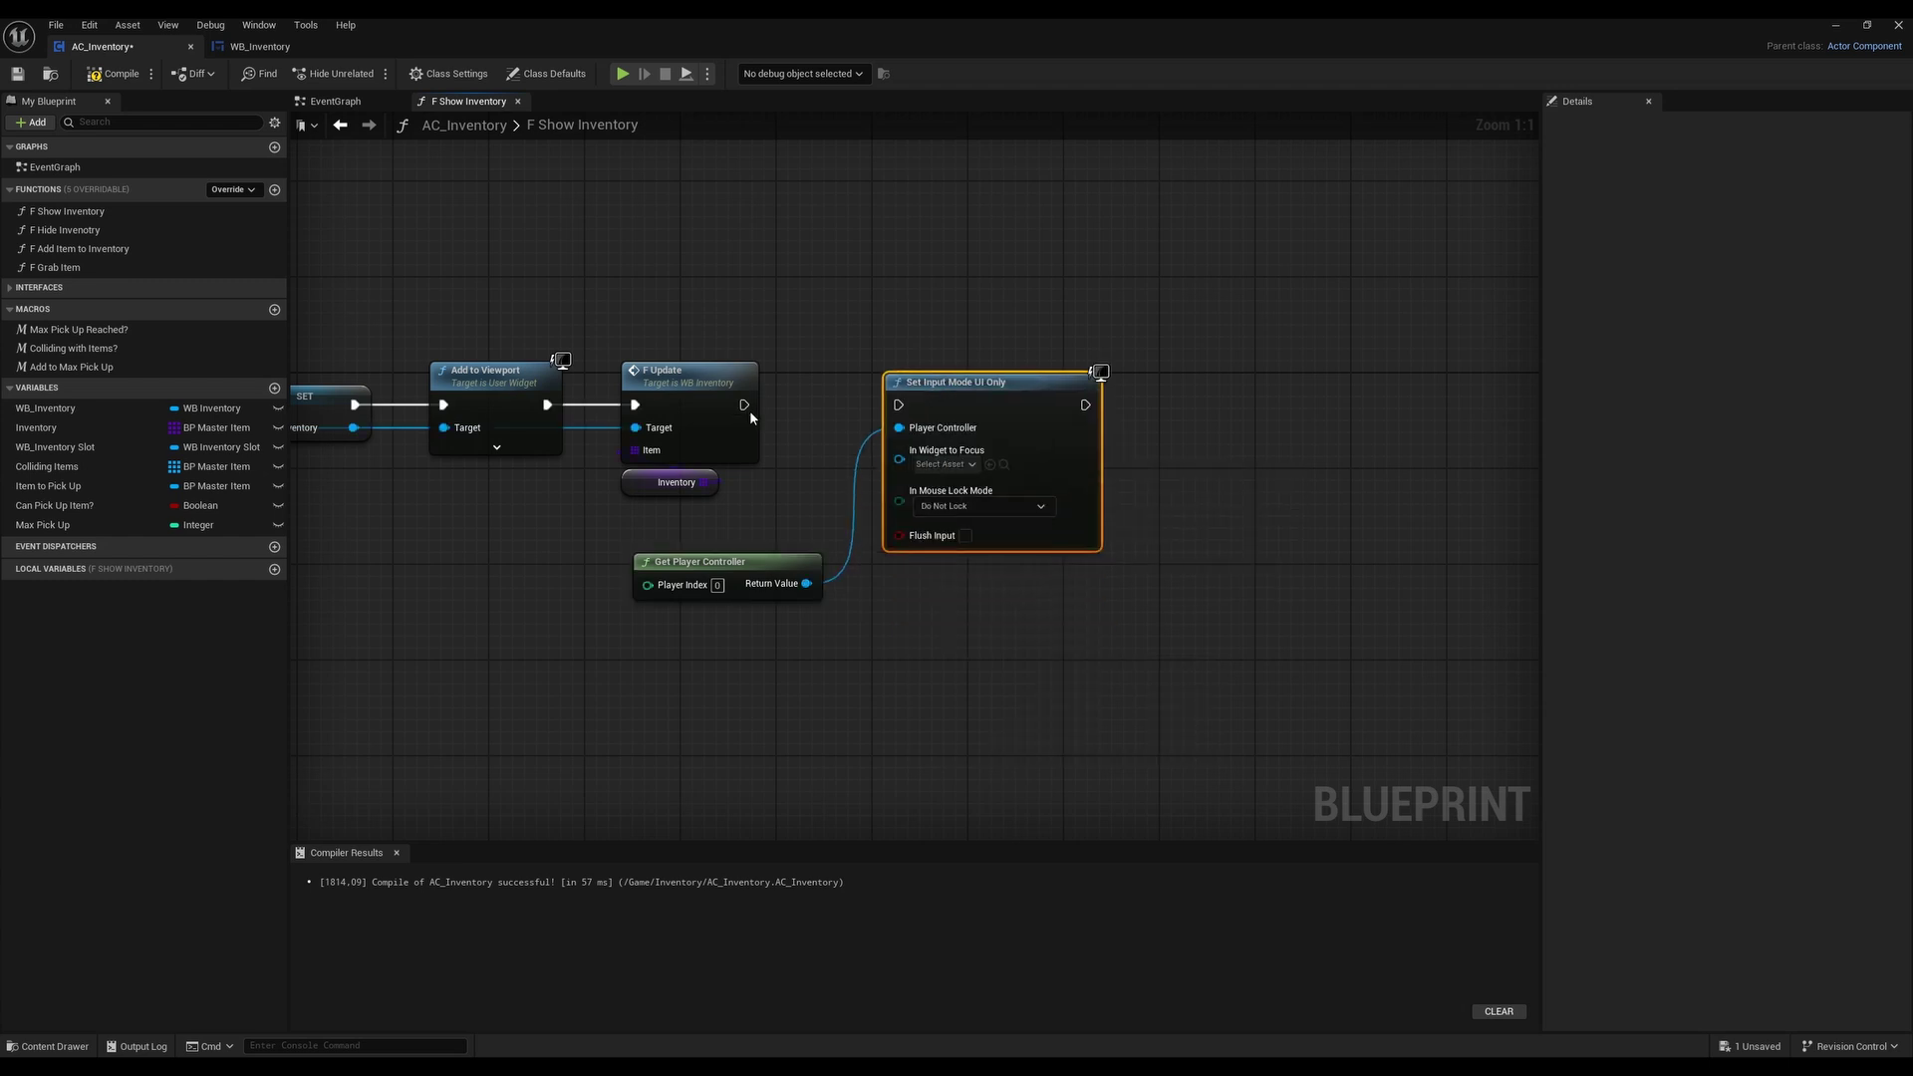
{"action": "left_click_drag", "start_coordinate": [744, 405], "coordinate": [899, 405]}
{"action": "left_click", "coordinate": [1246, 491]}
{"action": "right_click_drag", "start_coordinate": [956, 617], "coordinate": [837, 600]}
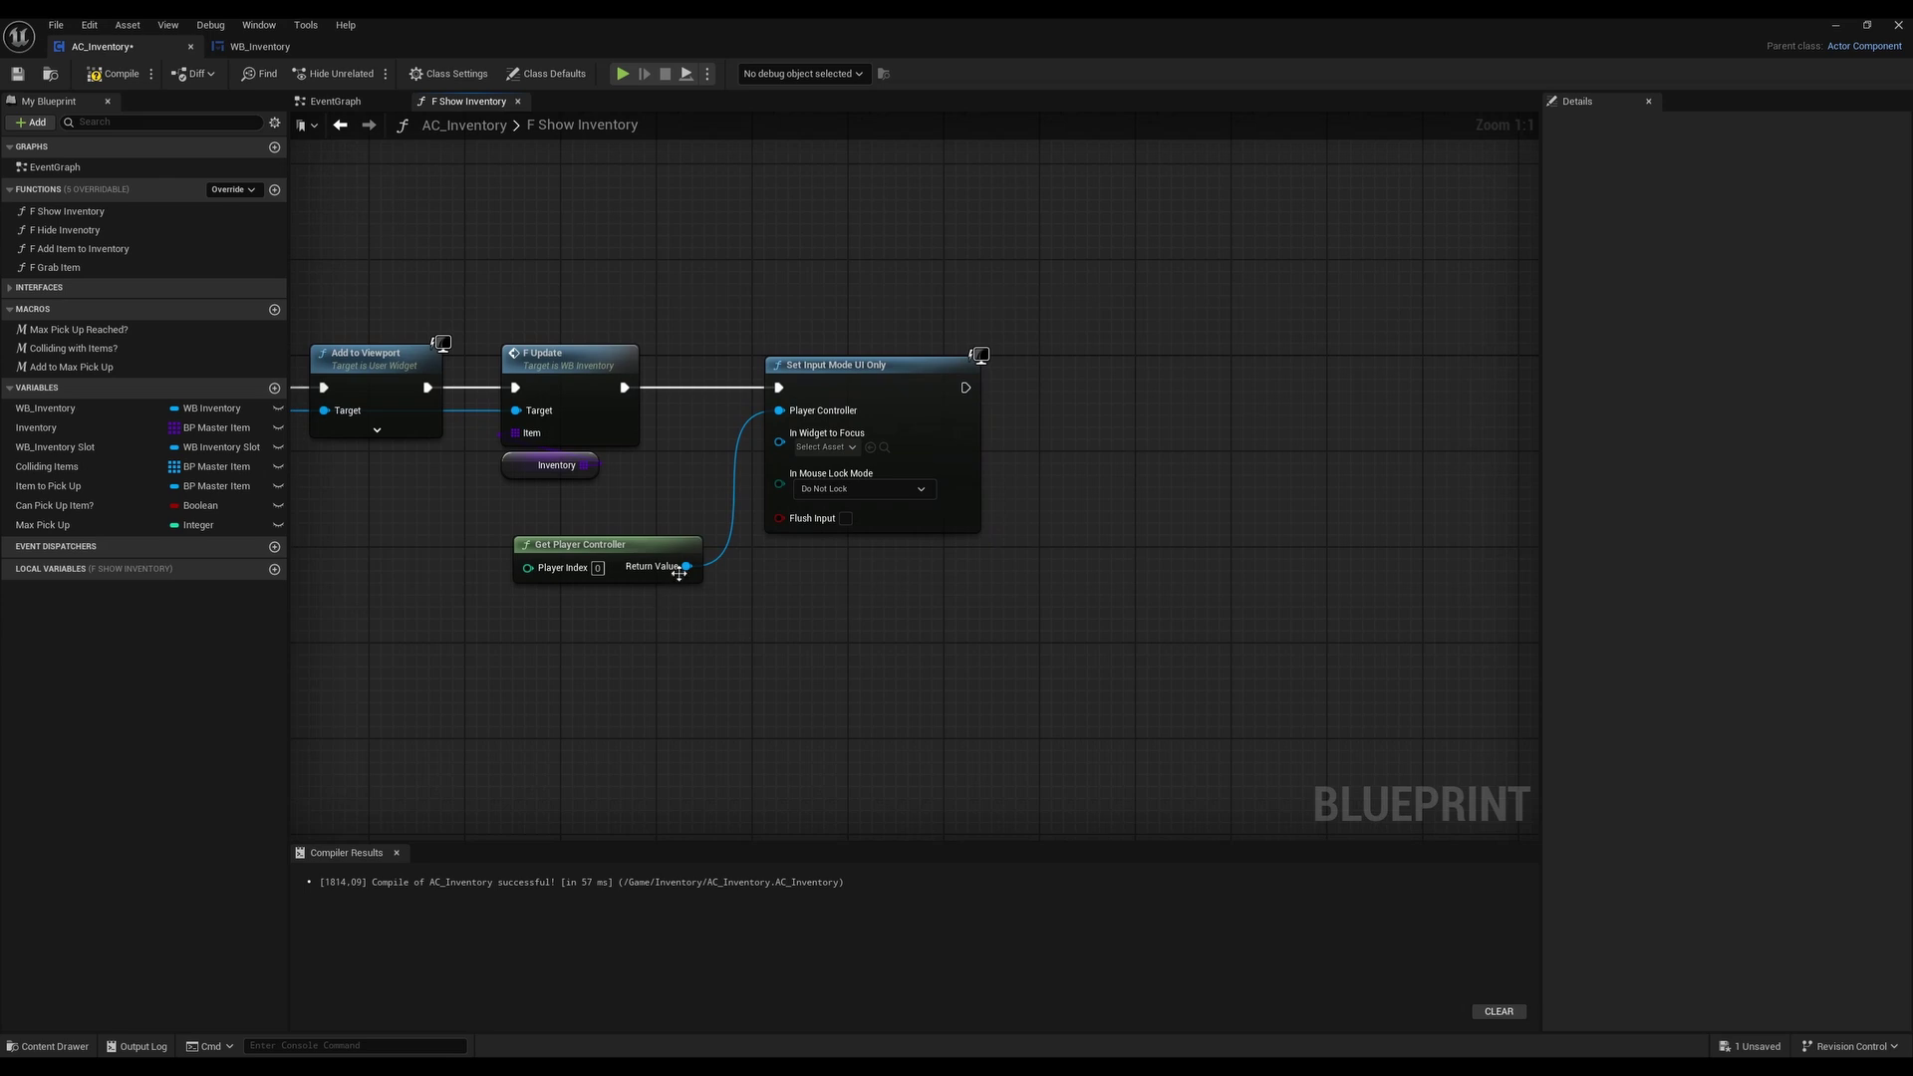
Add an enabled Set Show Mouse Cursor node after the input mode node, routing its player controller wire through a reroute node
{"action": "left_click_drag", "start_coordinate": [680, 572], "coordinate": [859, 633]}
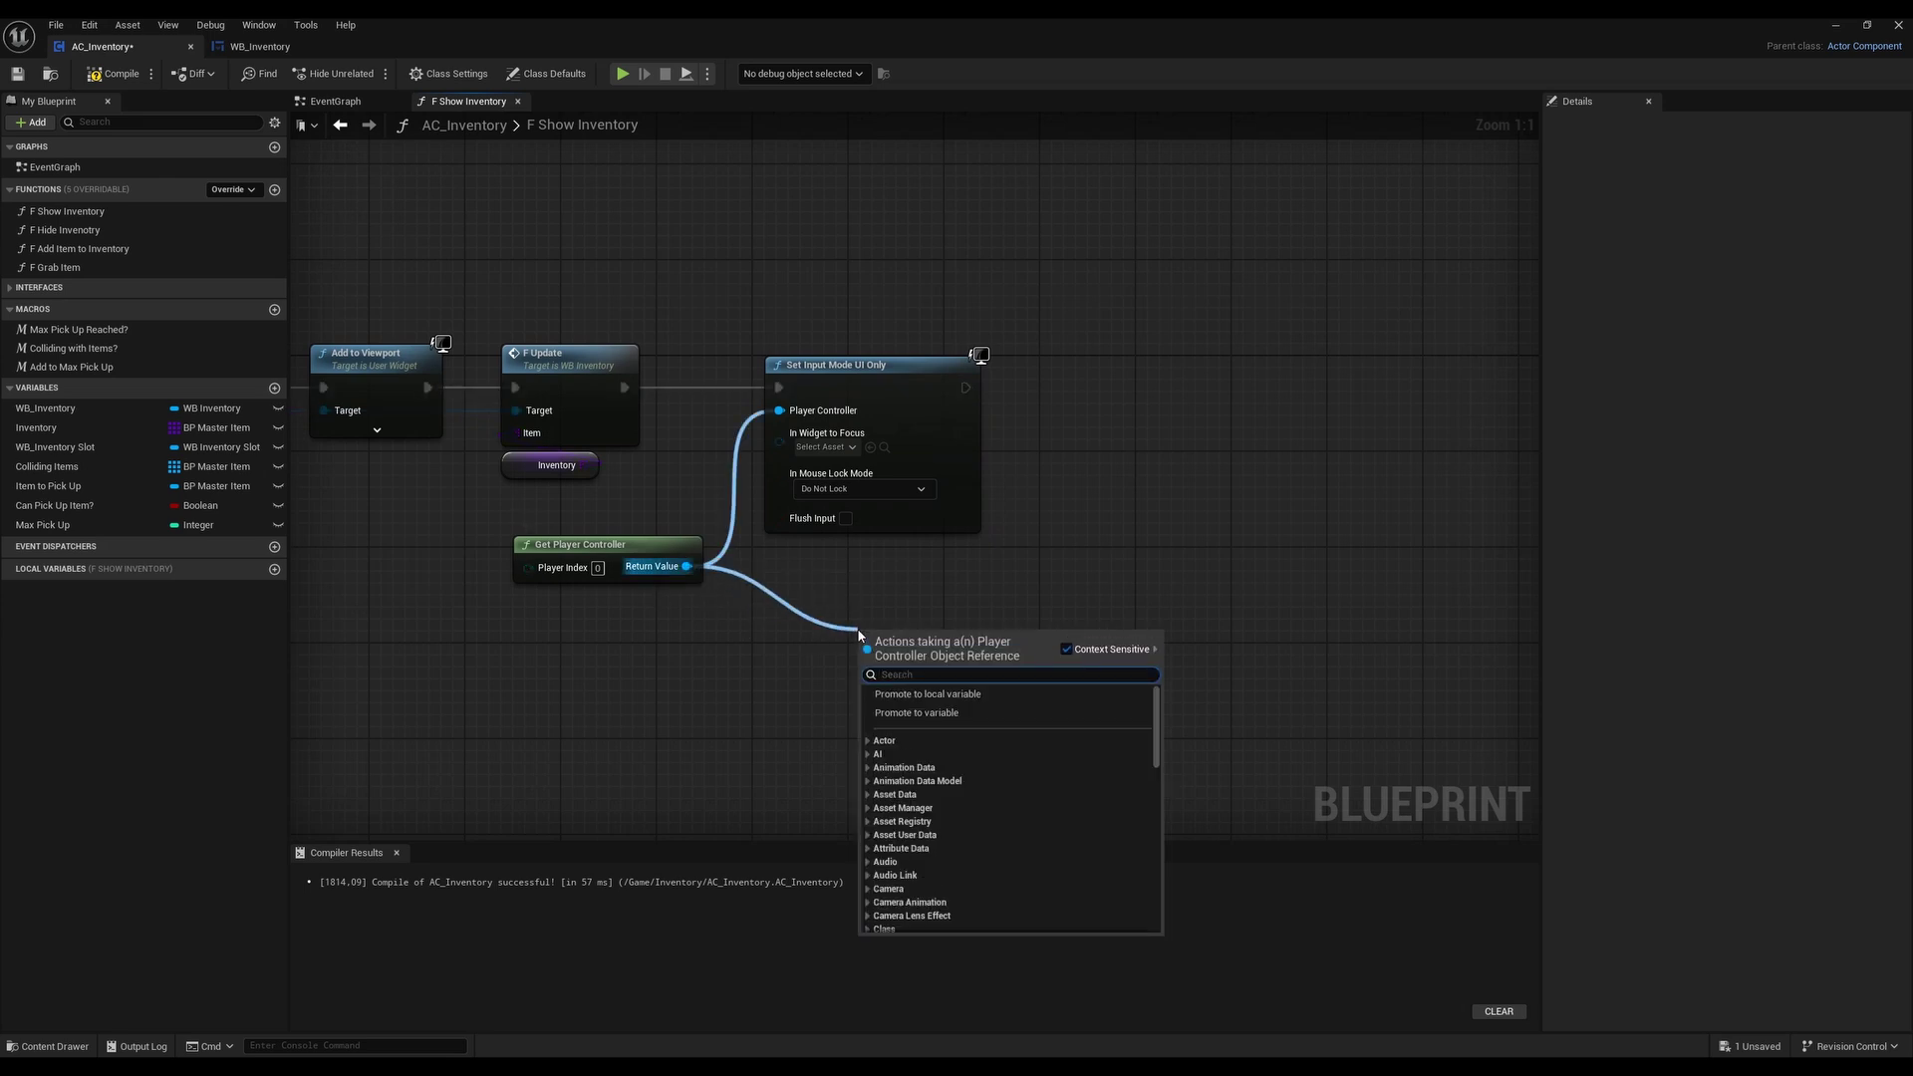
{"action": "type", "text": "show mouse"}
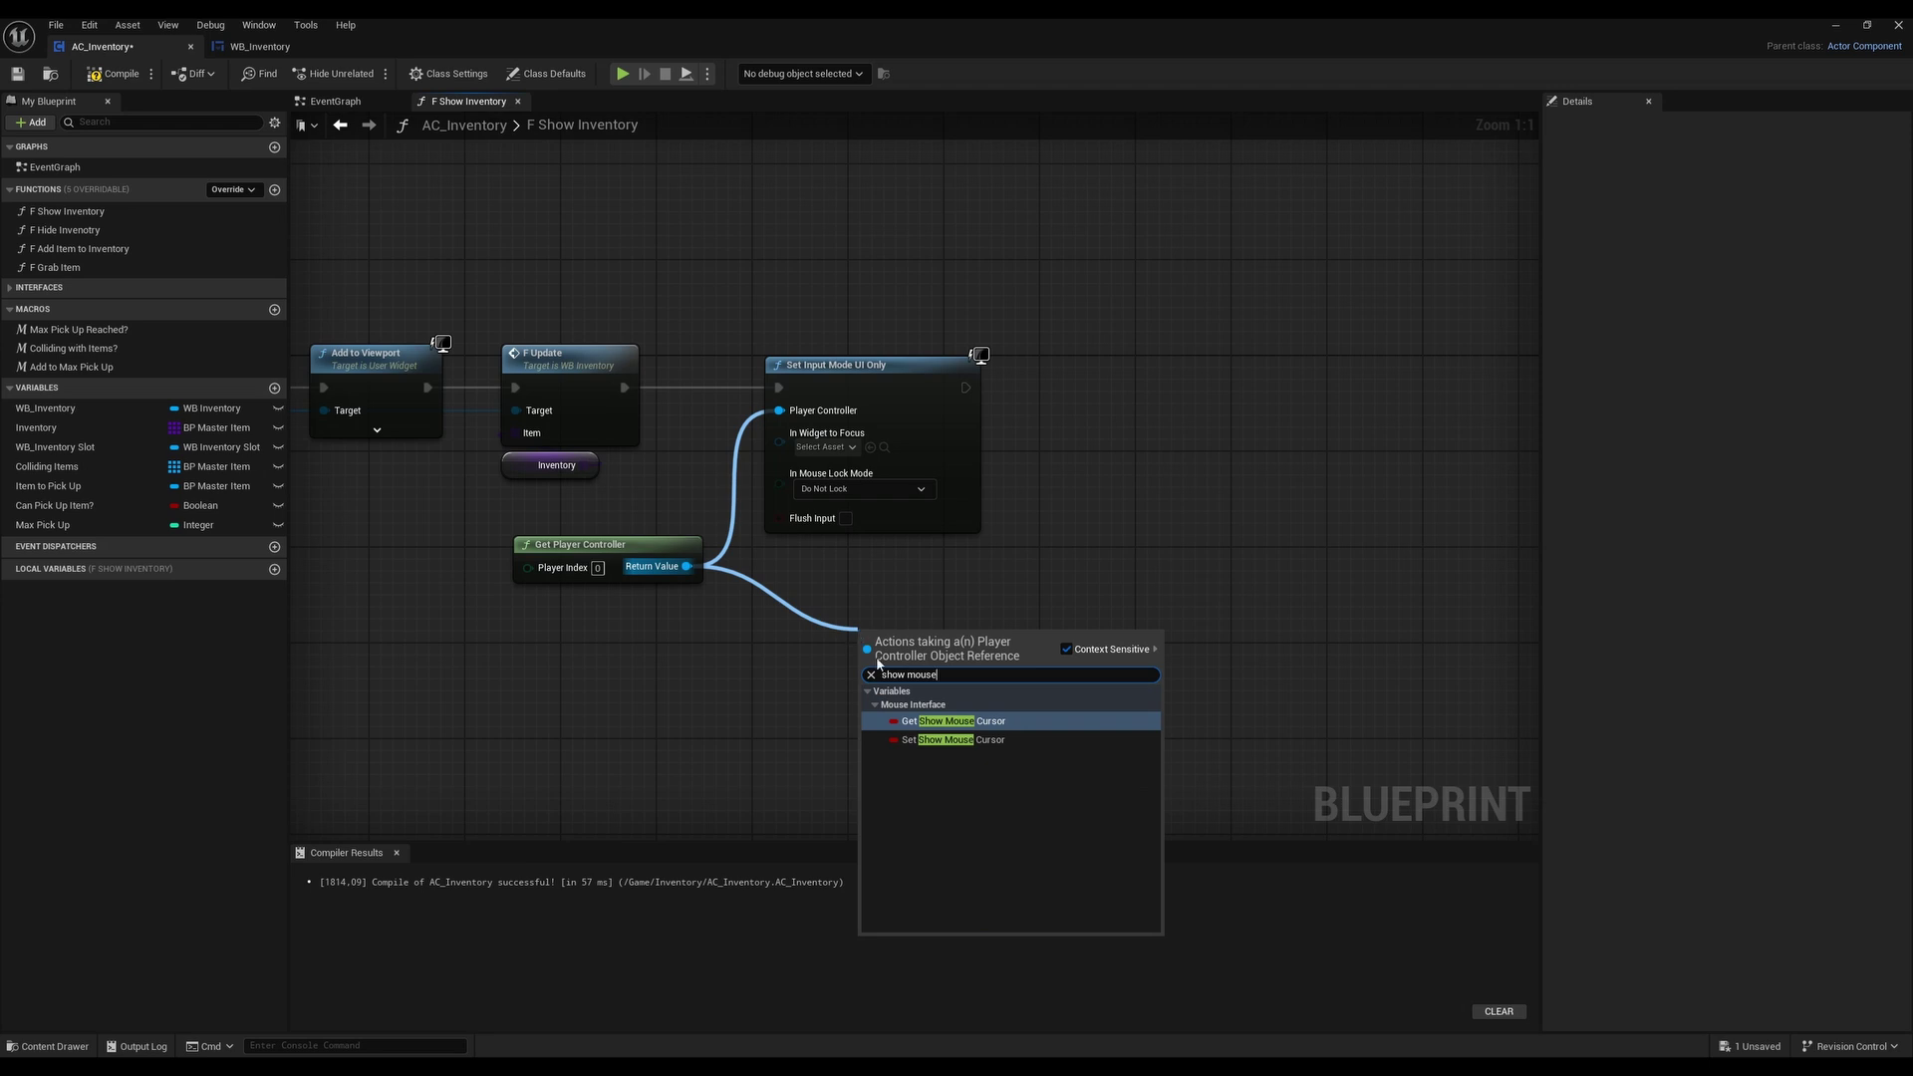
{"action": "left_click", "coordinate": [953, 740]}
{"action": "left_click_drag", "start_coordinate": [936, 629], "coordinate": [1146, 380]}
{"action": "left_click_drag", "start_coordinate": [966, 388], "coordinate": [1057, 573]}
{"action": "left_click", "coordinate": [1182, 411]}
{"action": "double_click", "coordinate": [756, 555]}
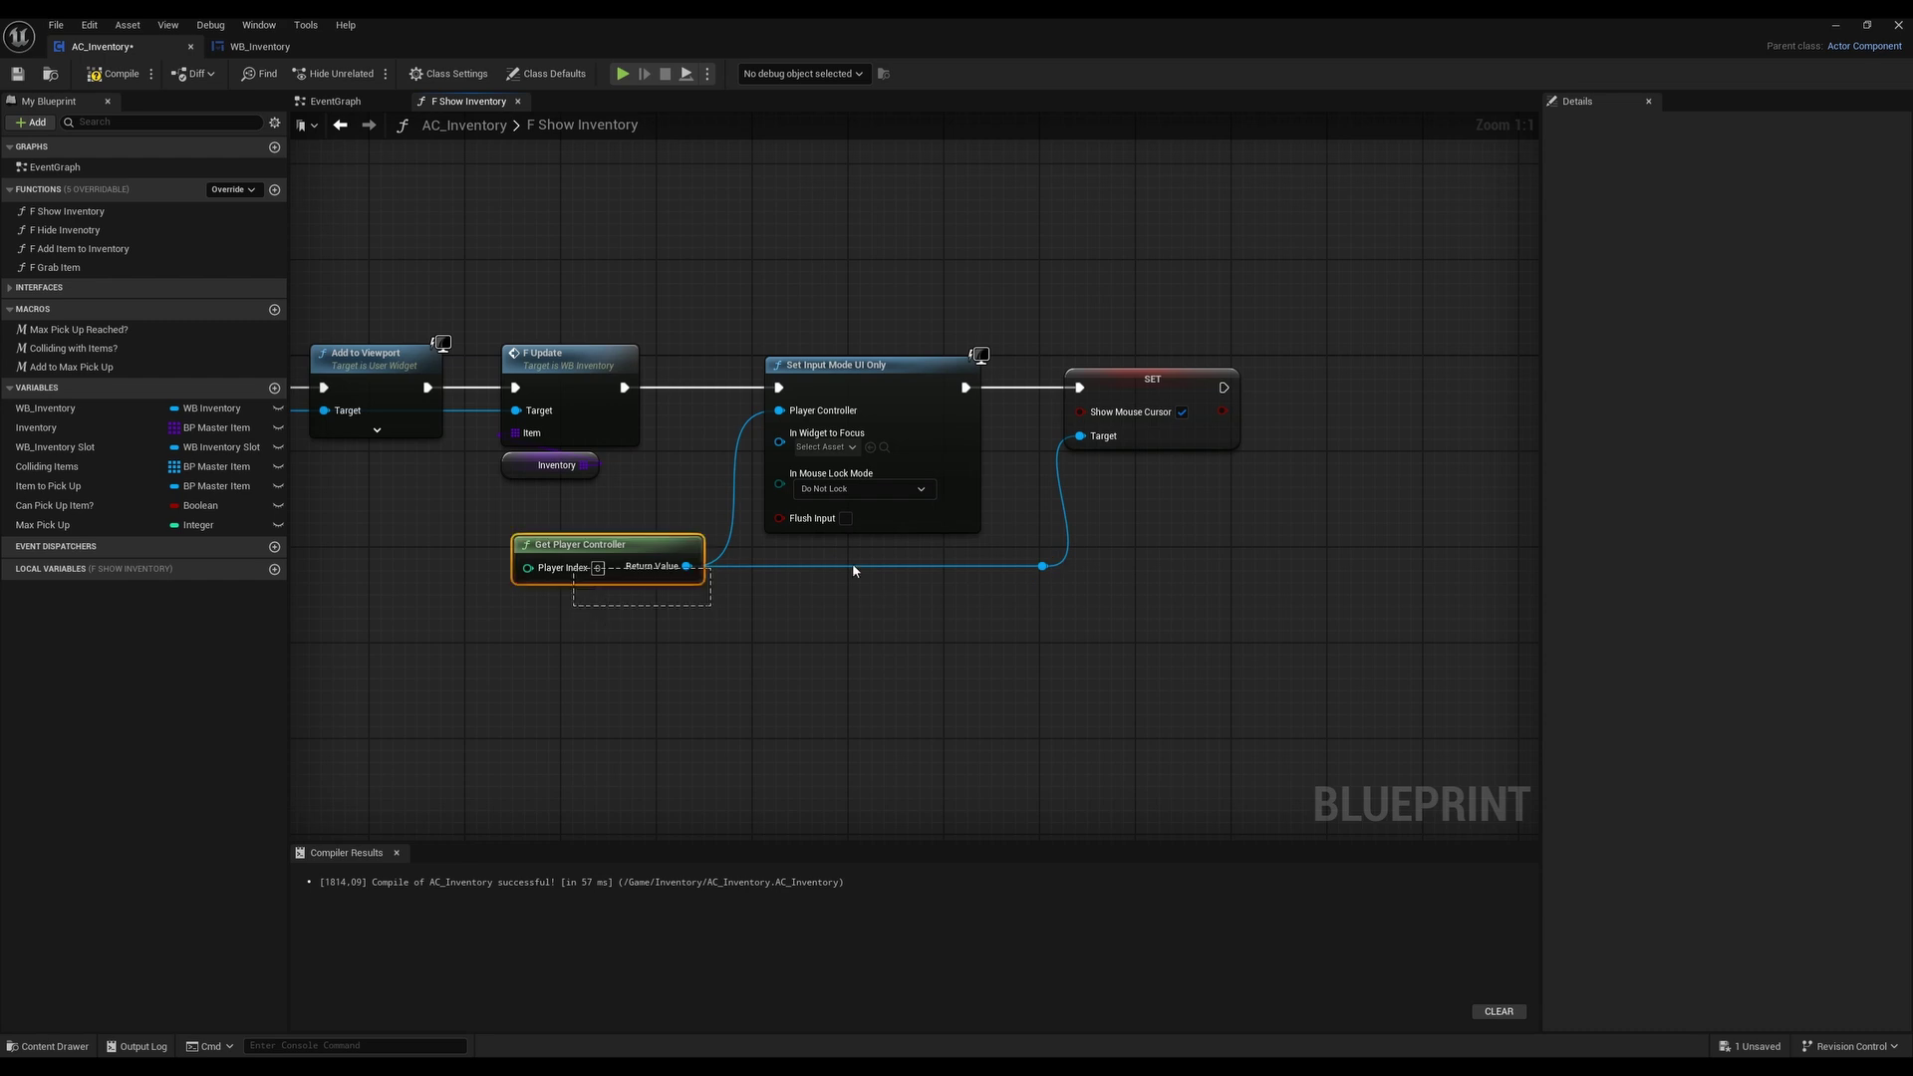
{"action": "left_click", "coordinate": [1043, 566]}
Connect the output of the WB Inventory SET node to In Widget to Focus on the Set Input Mode UI Only node
{"action": "right_click_drag", "start_coordinate": [1073, 558], "coordinate": [993, 560]}
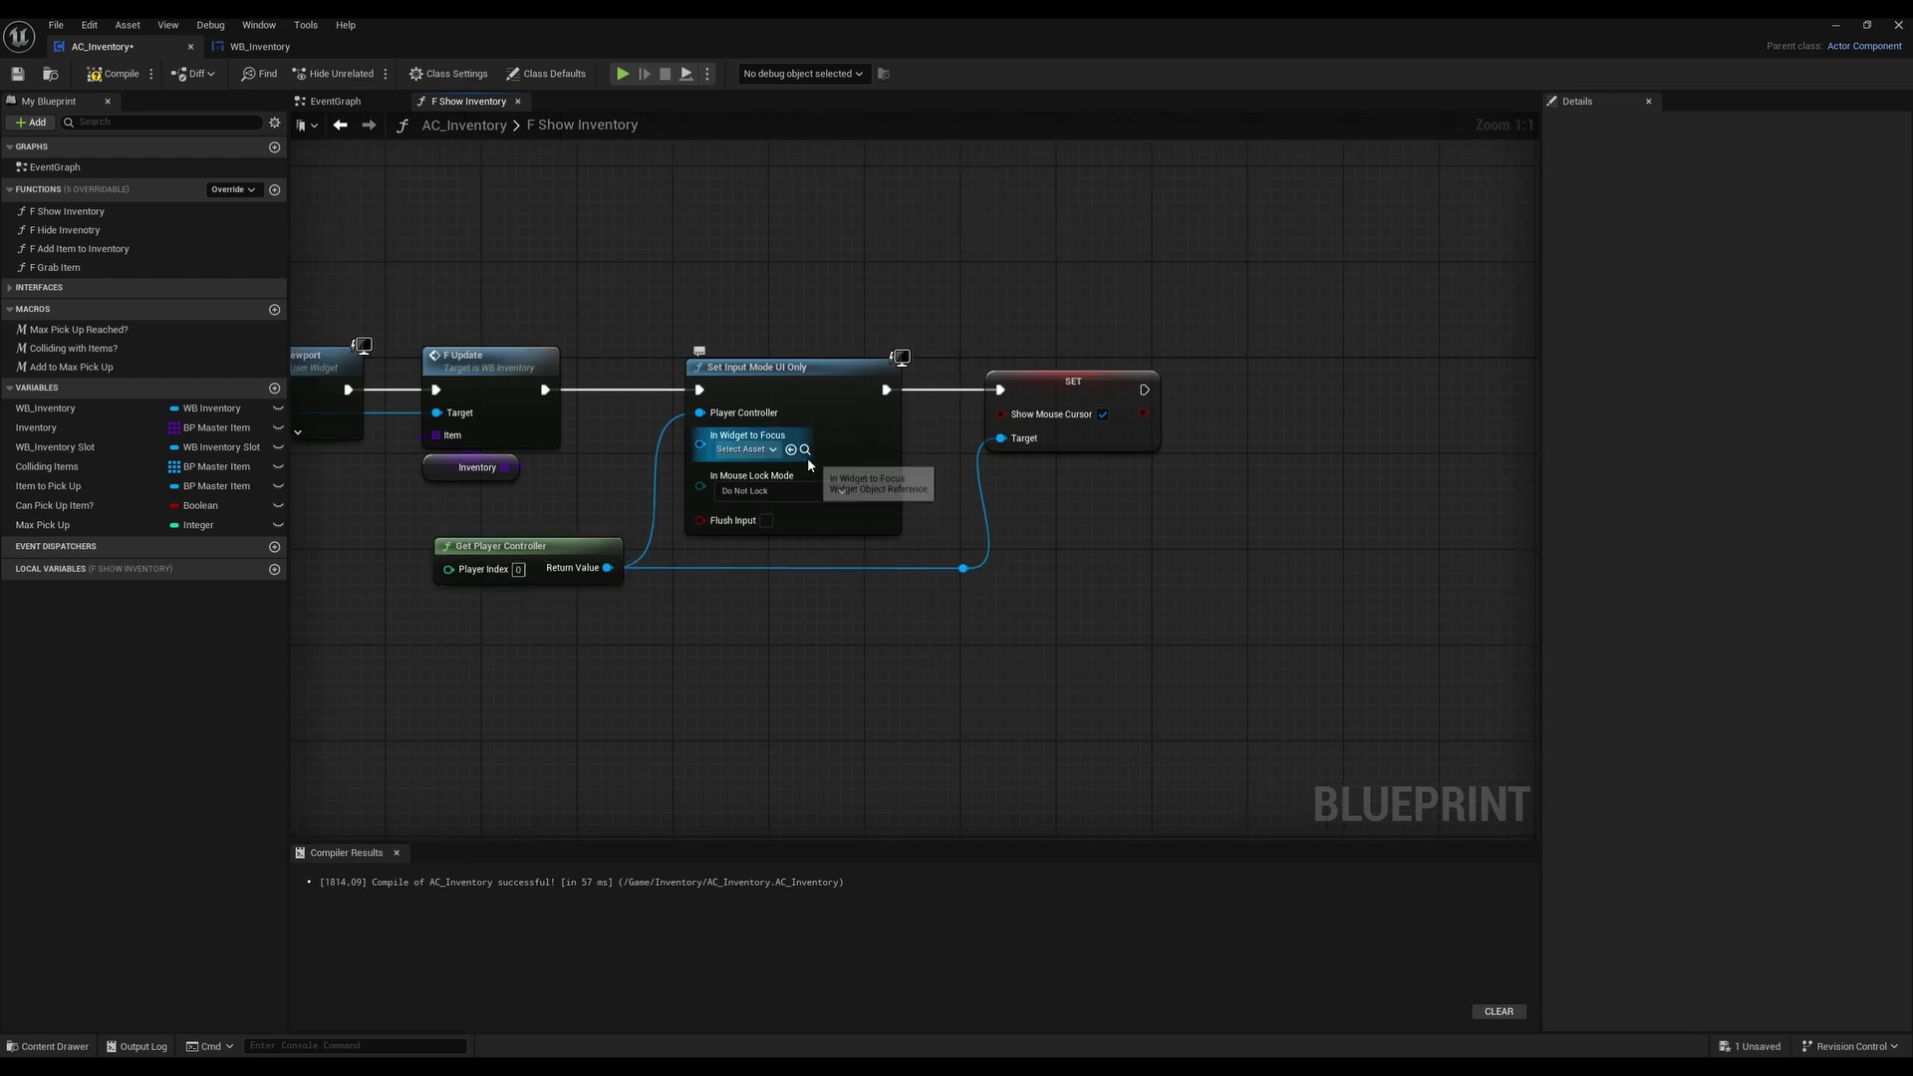
{"action": "right_click_drag", "start_coordinate": [659, 484], "coordinate": [853, 469]}
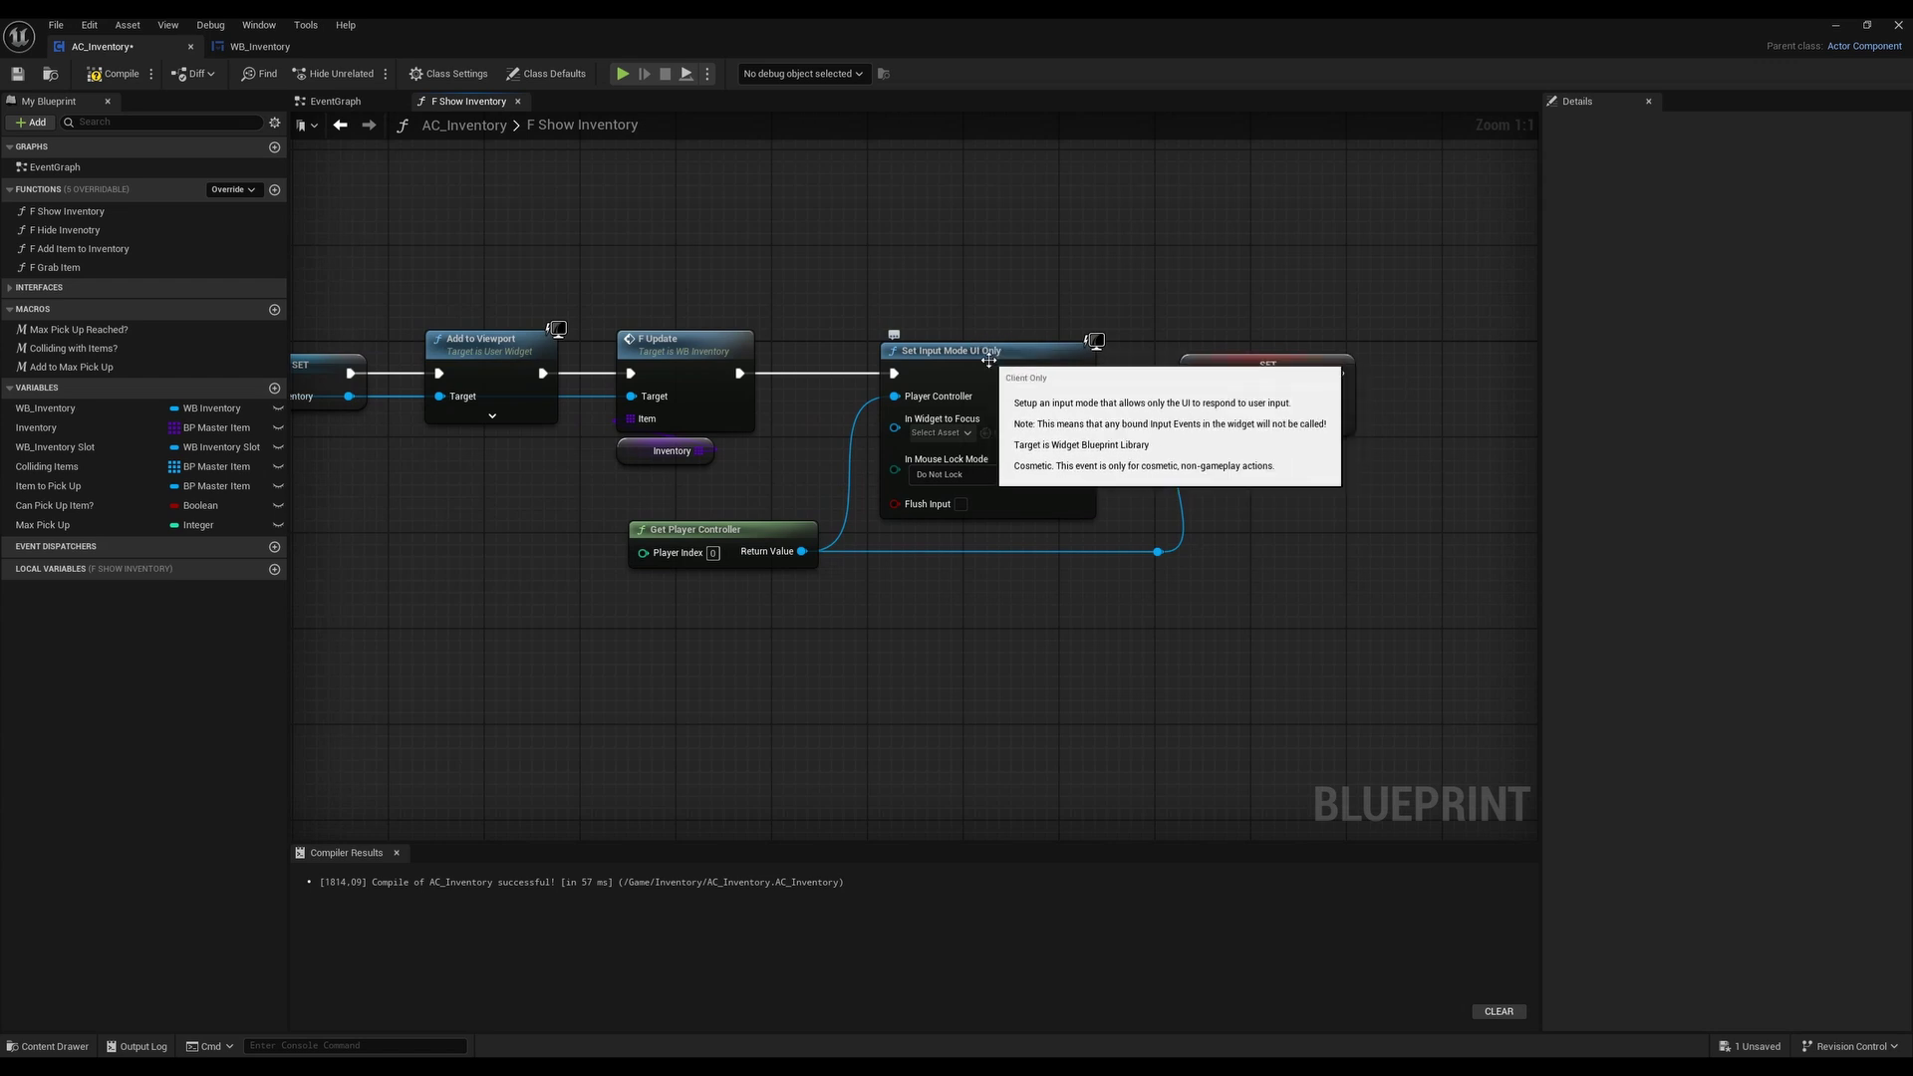
{"action": "right_click_drag", "start_coordinate": [445, 532], "coordinate": [882, 499]}
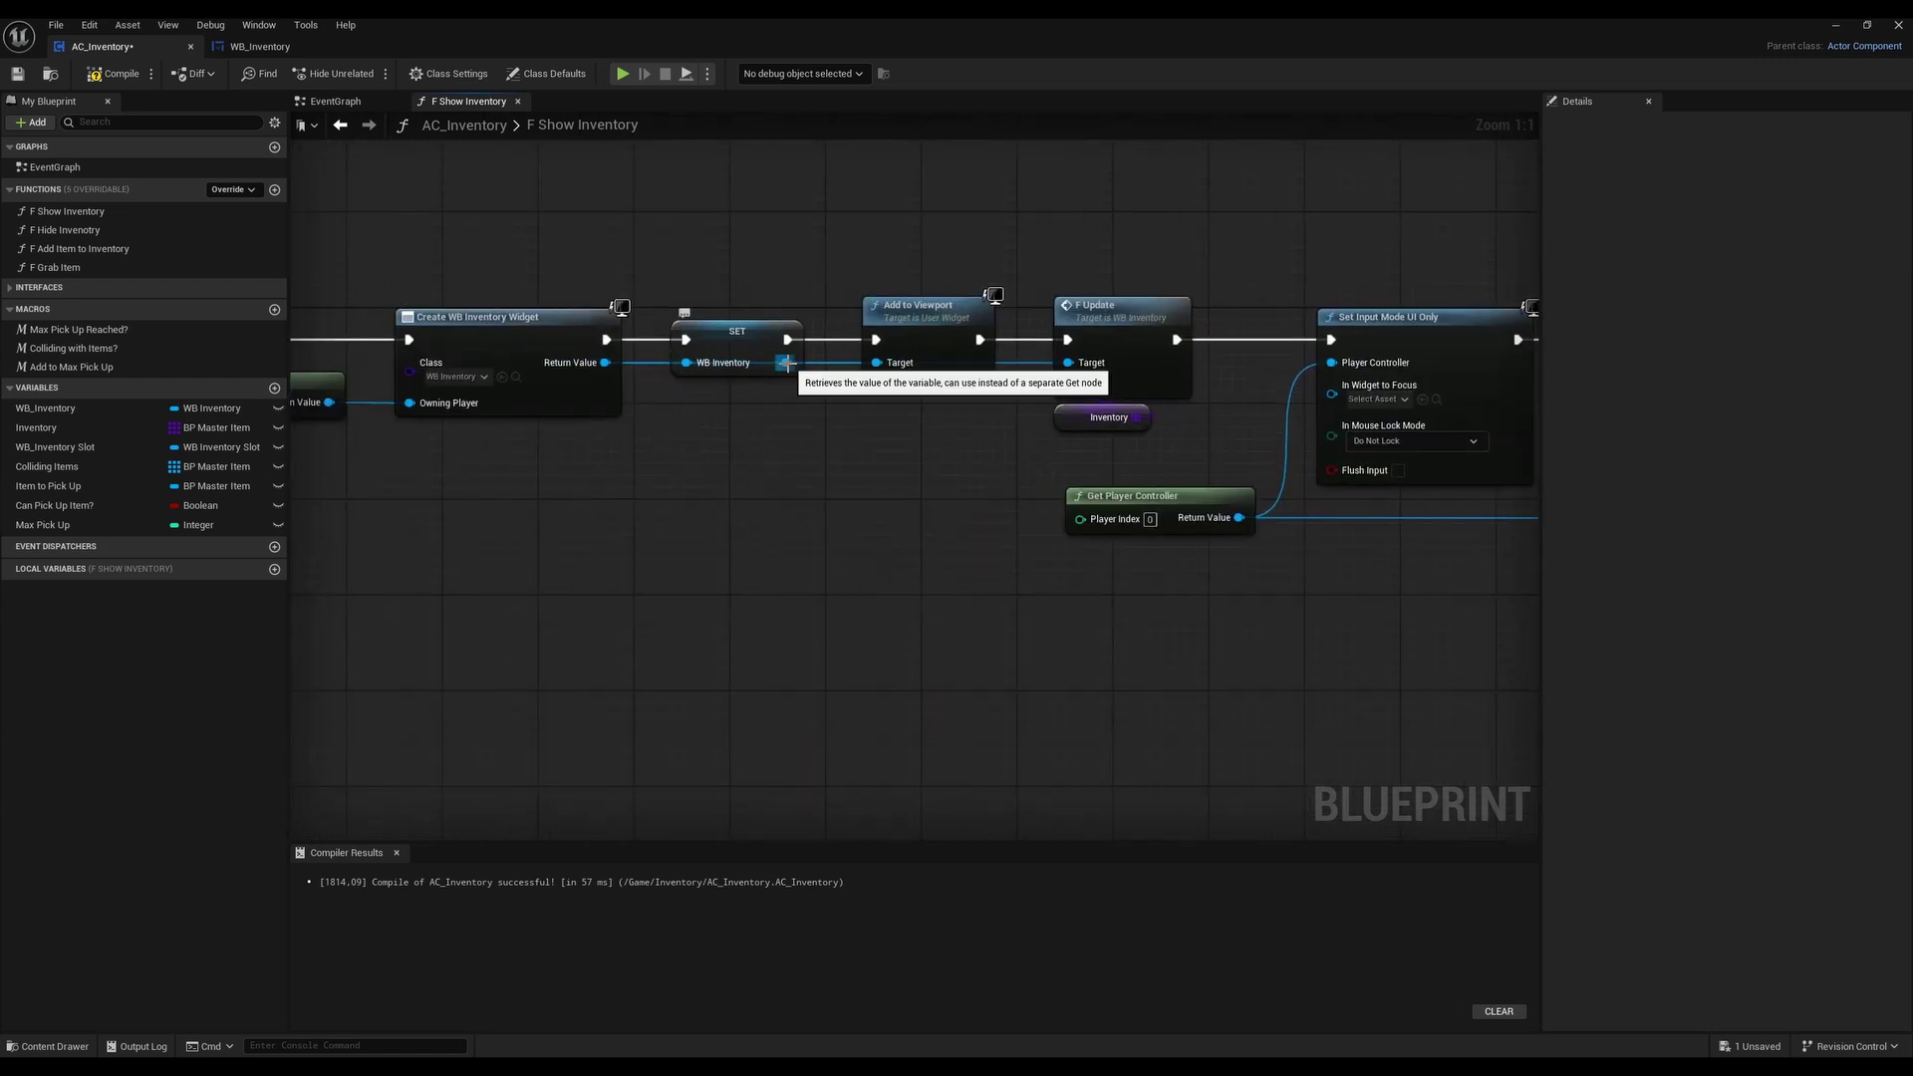
{"action": "left_click_drag", "start_coordinate": [786, 363], "coordinate": [1332, 385]}
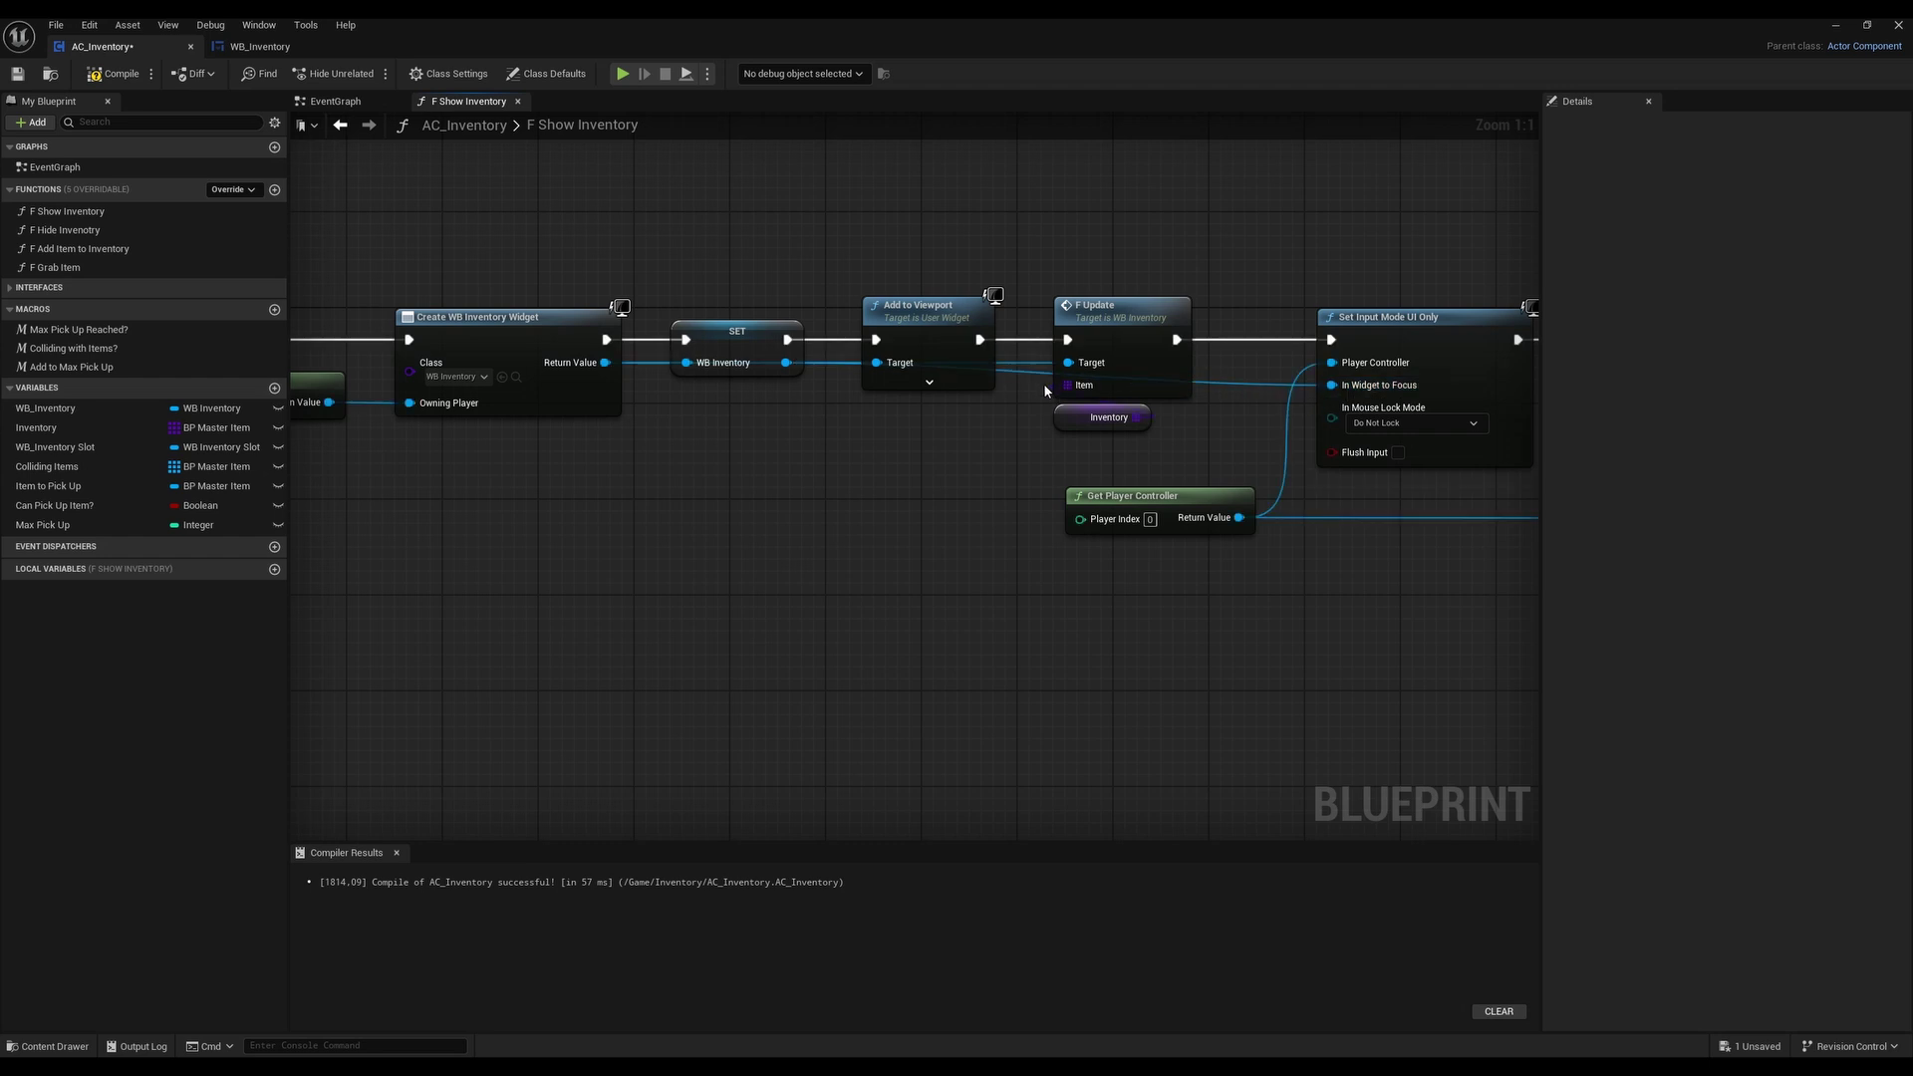
Add a reroute node on the In Widget to Focus wire beside the WB Inventory SET node and straighten the connection
{"action": "double_click", "coordinate": [1045, 384]}
{"action": "left_click_drag", "start_coordinate": [1045, 385], "coordinate": [820, 398]}
{"action": "right_click_drag", "start_coordinate": [1036, 434], "coordinate": [696, 444]}
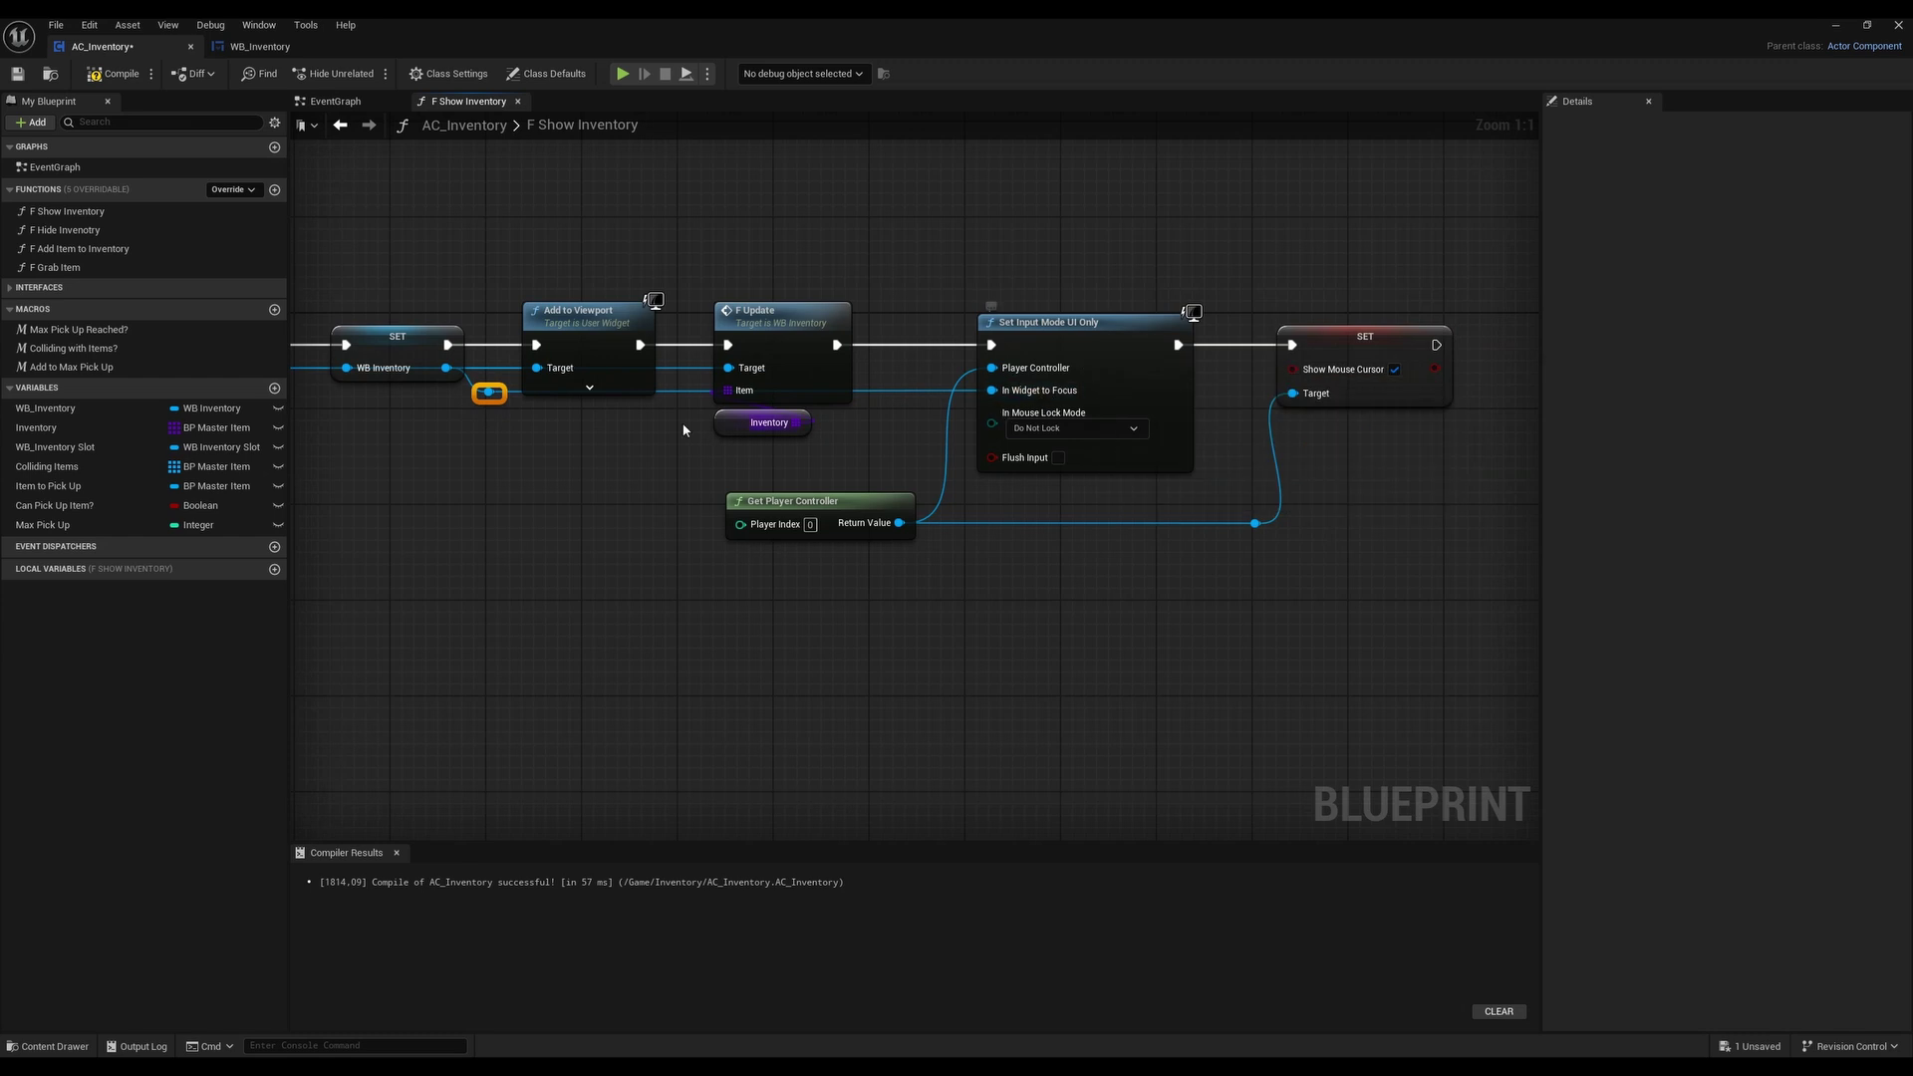
{"action": "right_click", "coordinate": [992, 389]}
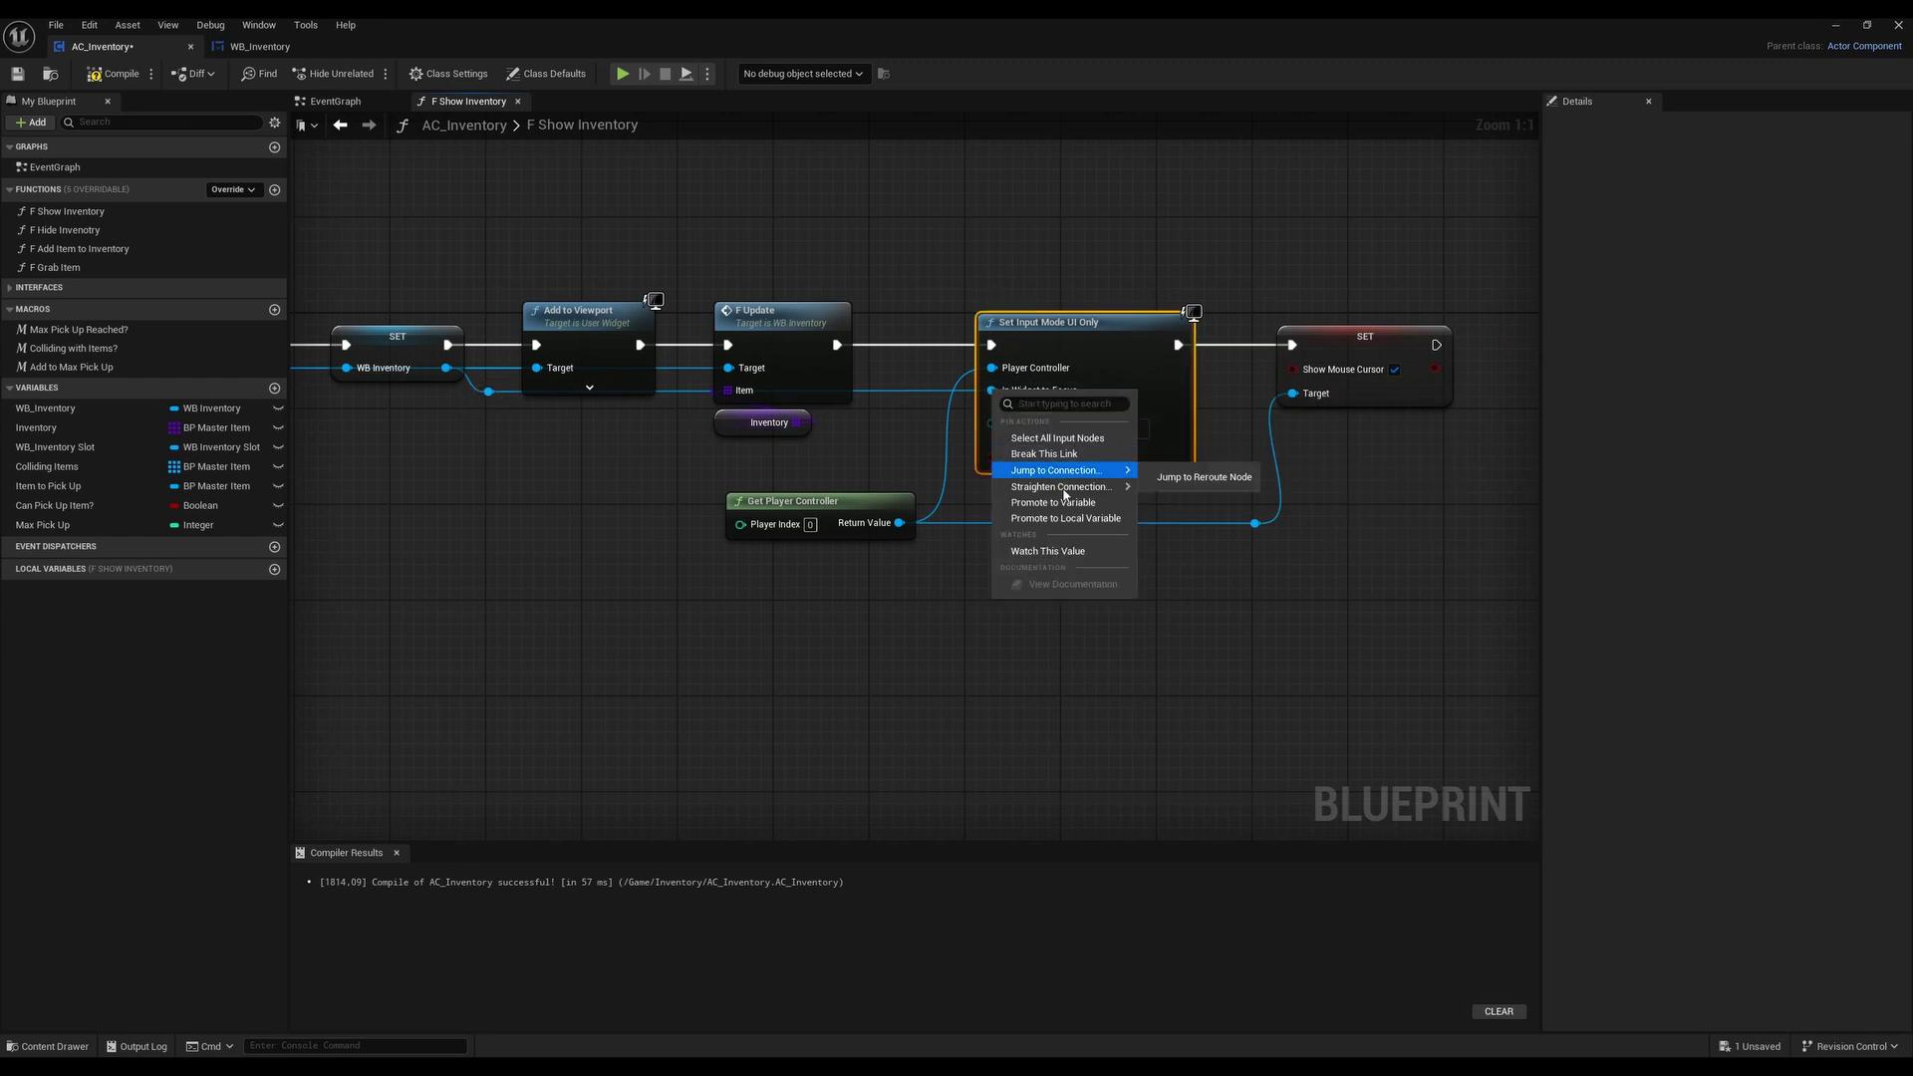
{"action": "left_click", "coordinate": [575, 572]}
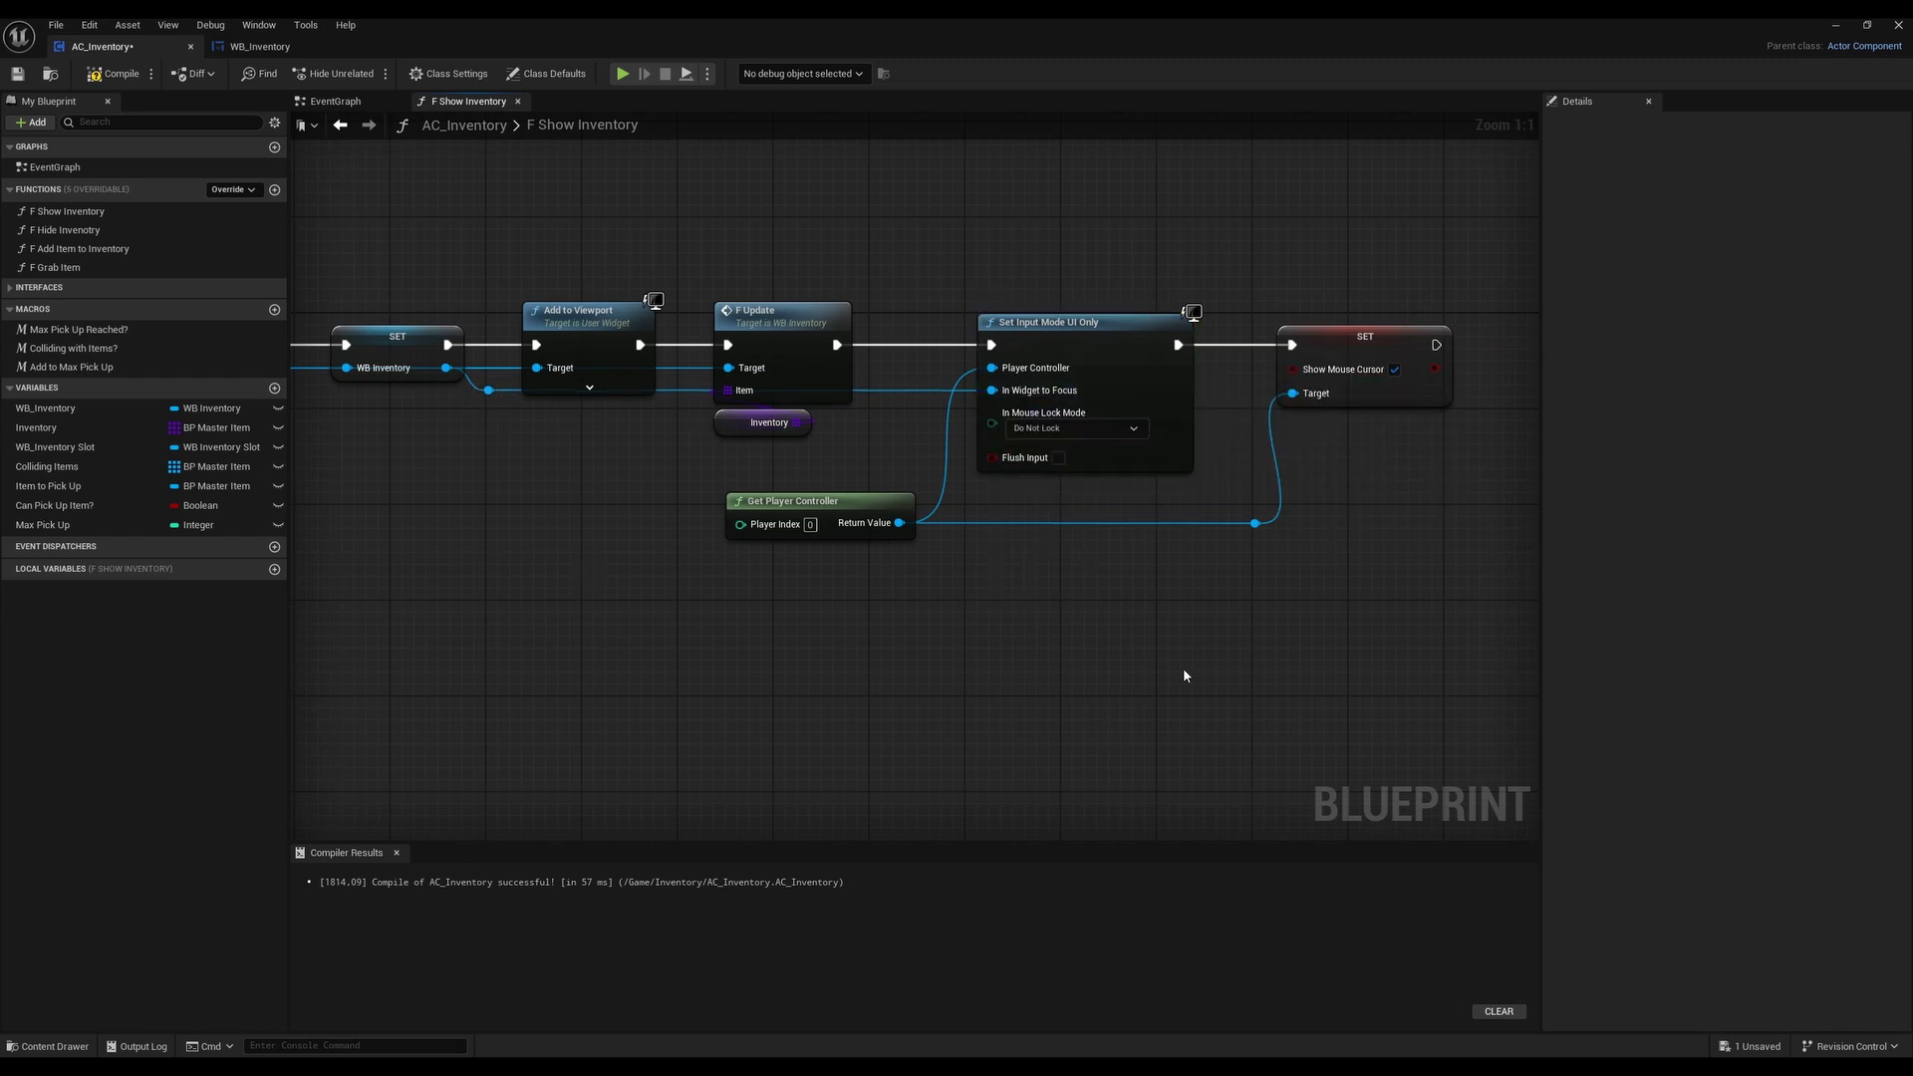
Add a Set Focus node targeting the WB Inventory reference from the reroute node beside its SET node
{"action": "right_click_drag", "start_coordinate": [1182, 668], "coordinate": [1062, 687]}
{"action": "right_click_drag", "start_coordinate": [725, 637], "coordinate": [807, 632]}
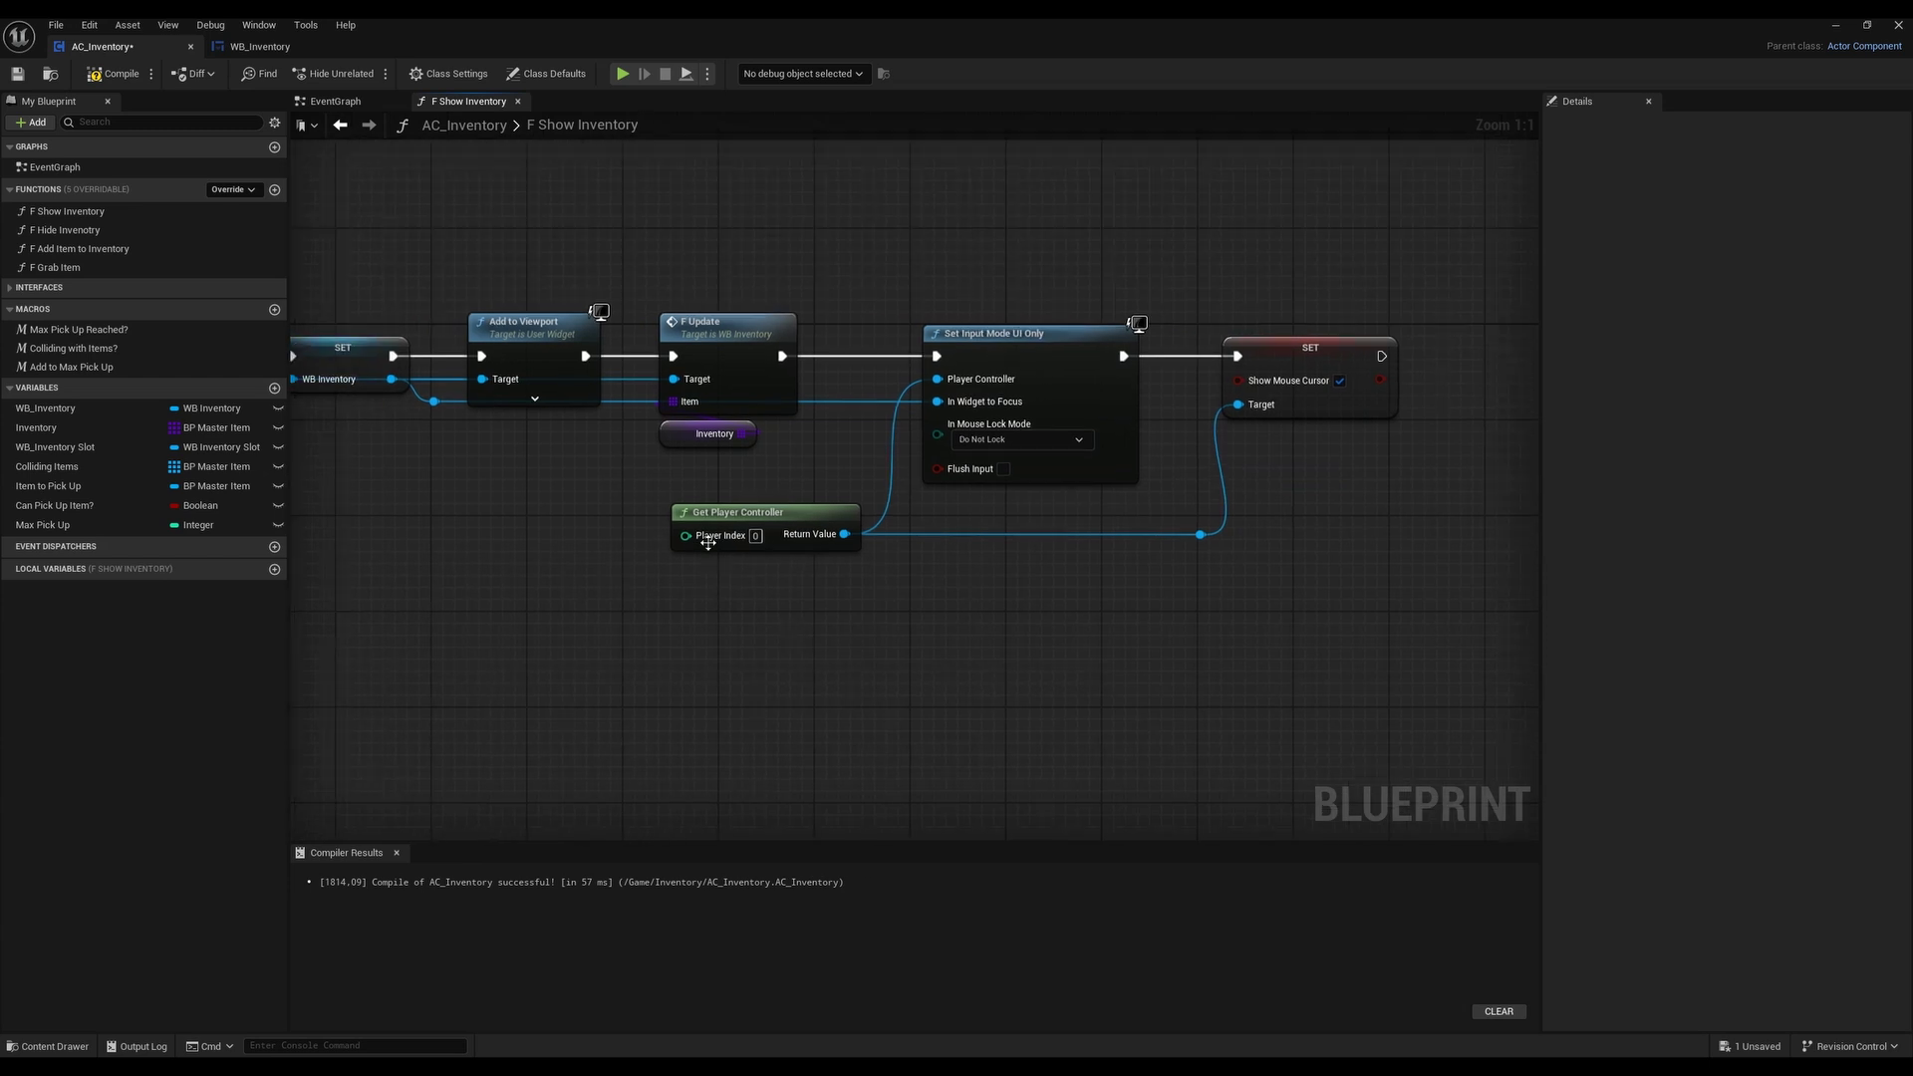
{"action": "right_click_drag", "start_coordinate": [504, 508], "coordinate": [708, 491]}
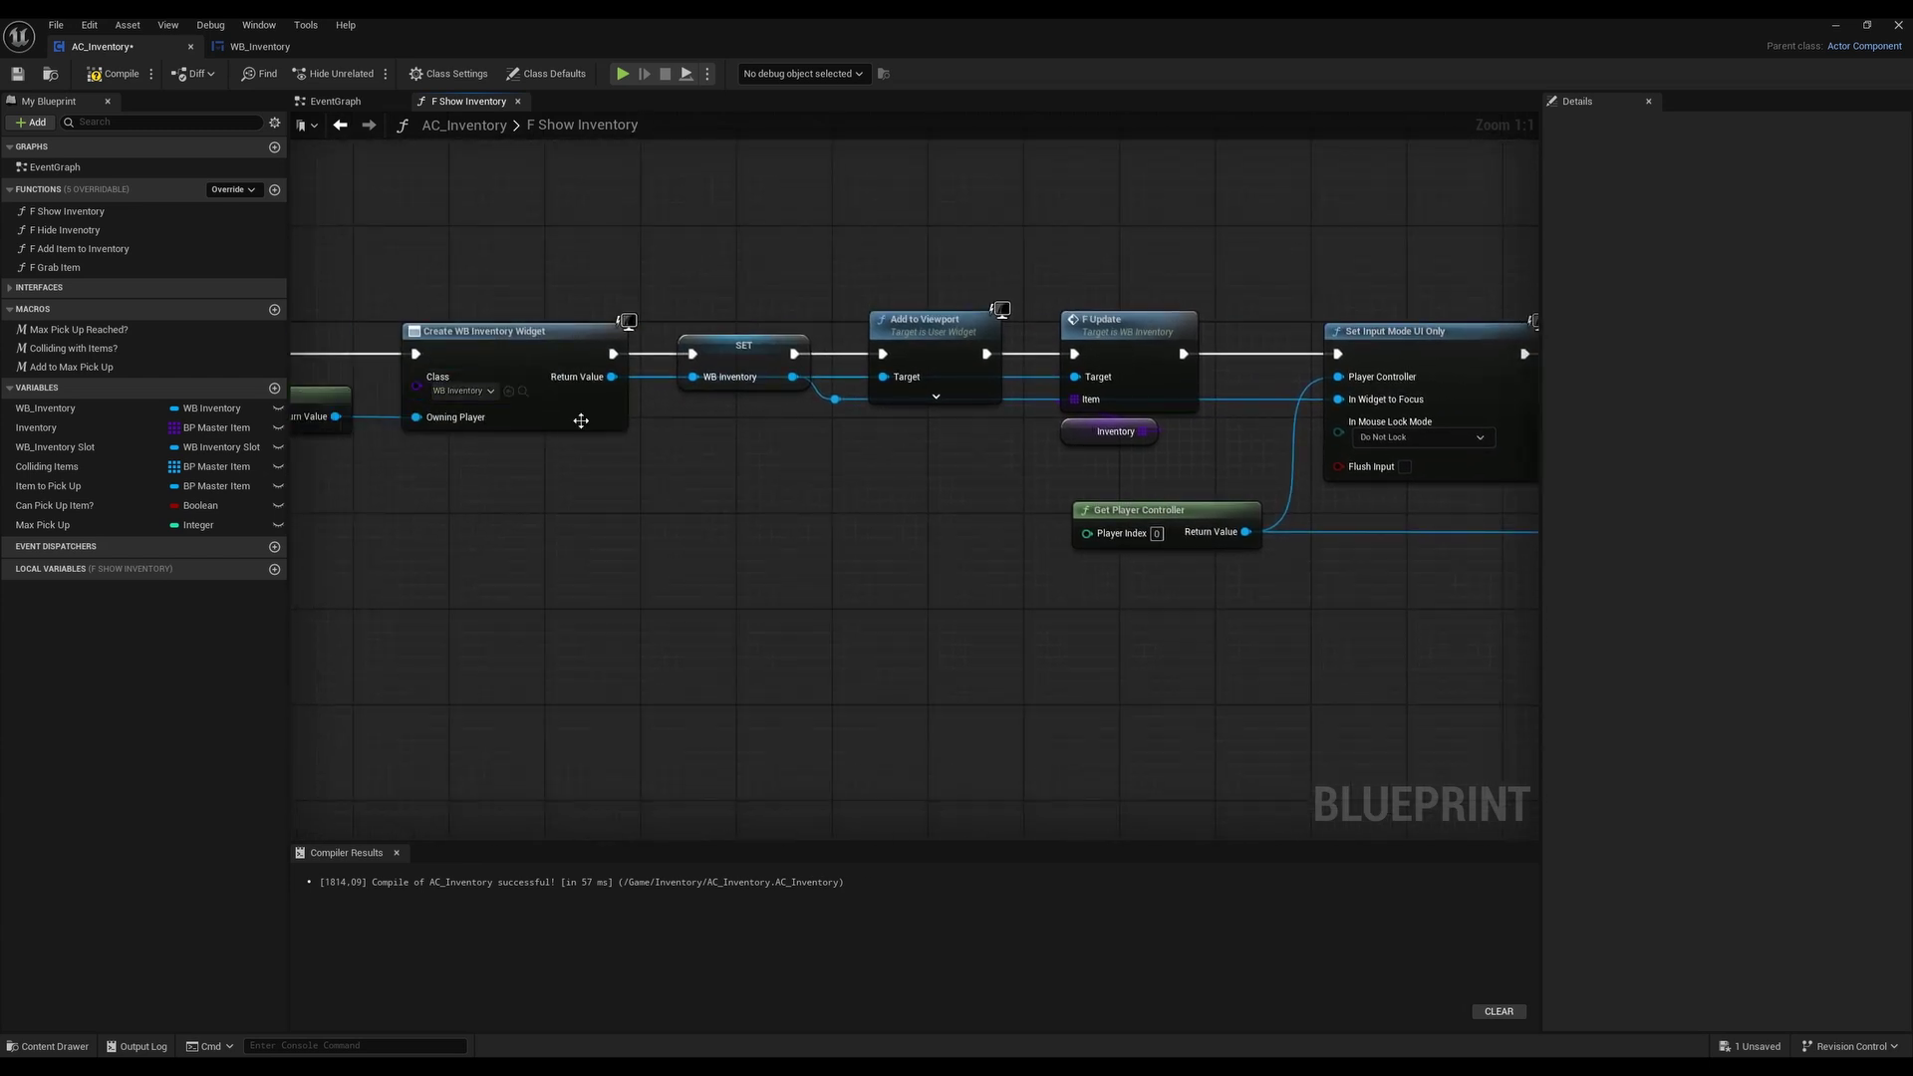
{"action": "right_click_drag", "start_coordinate": [1348, 666], "coordinate": [901, 704]}
{"action": "right_click_drag", "start_coordinate": [515, 464], "coordinate": [590, 491]}
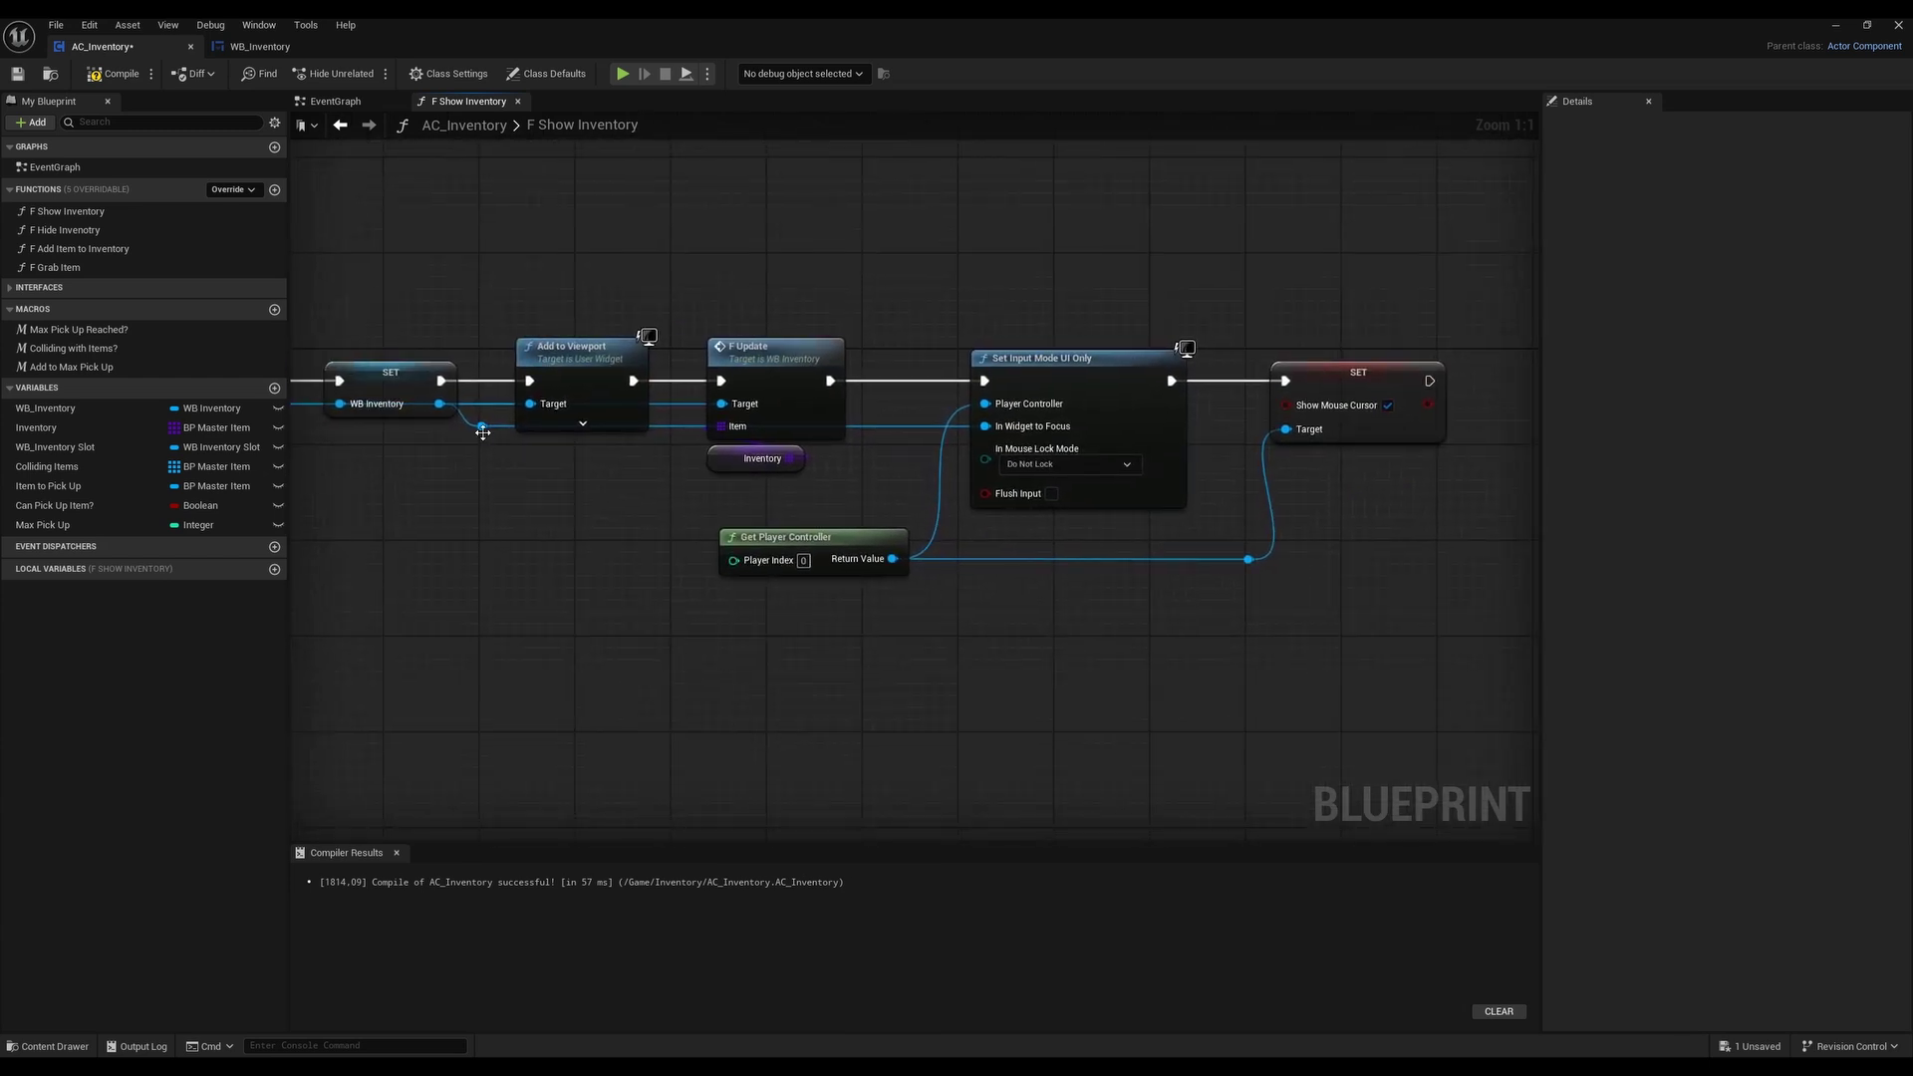
{"action": "left_click_drag", "start_coordinate": [482, 426], "coordinate": [1364, 554]}
{"action": "type", "text": "set fo"}
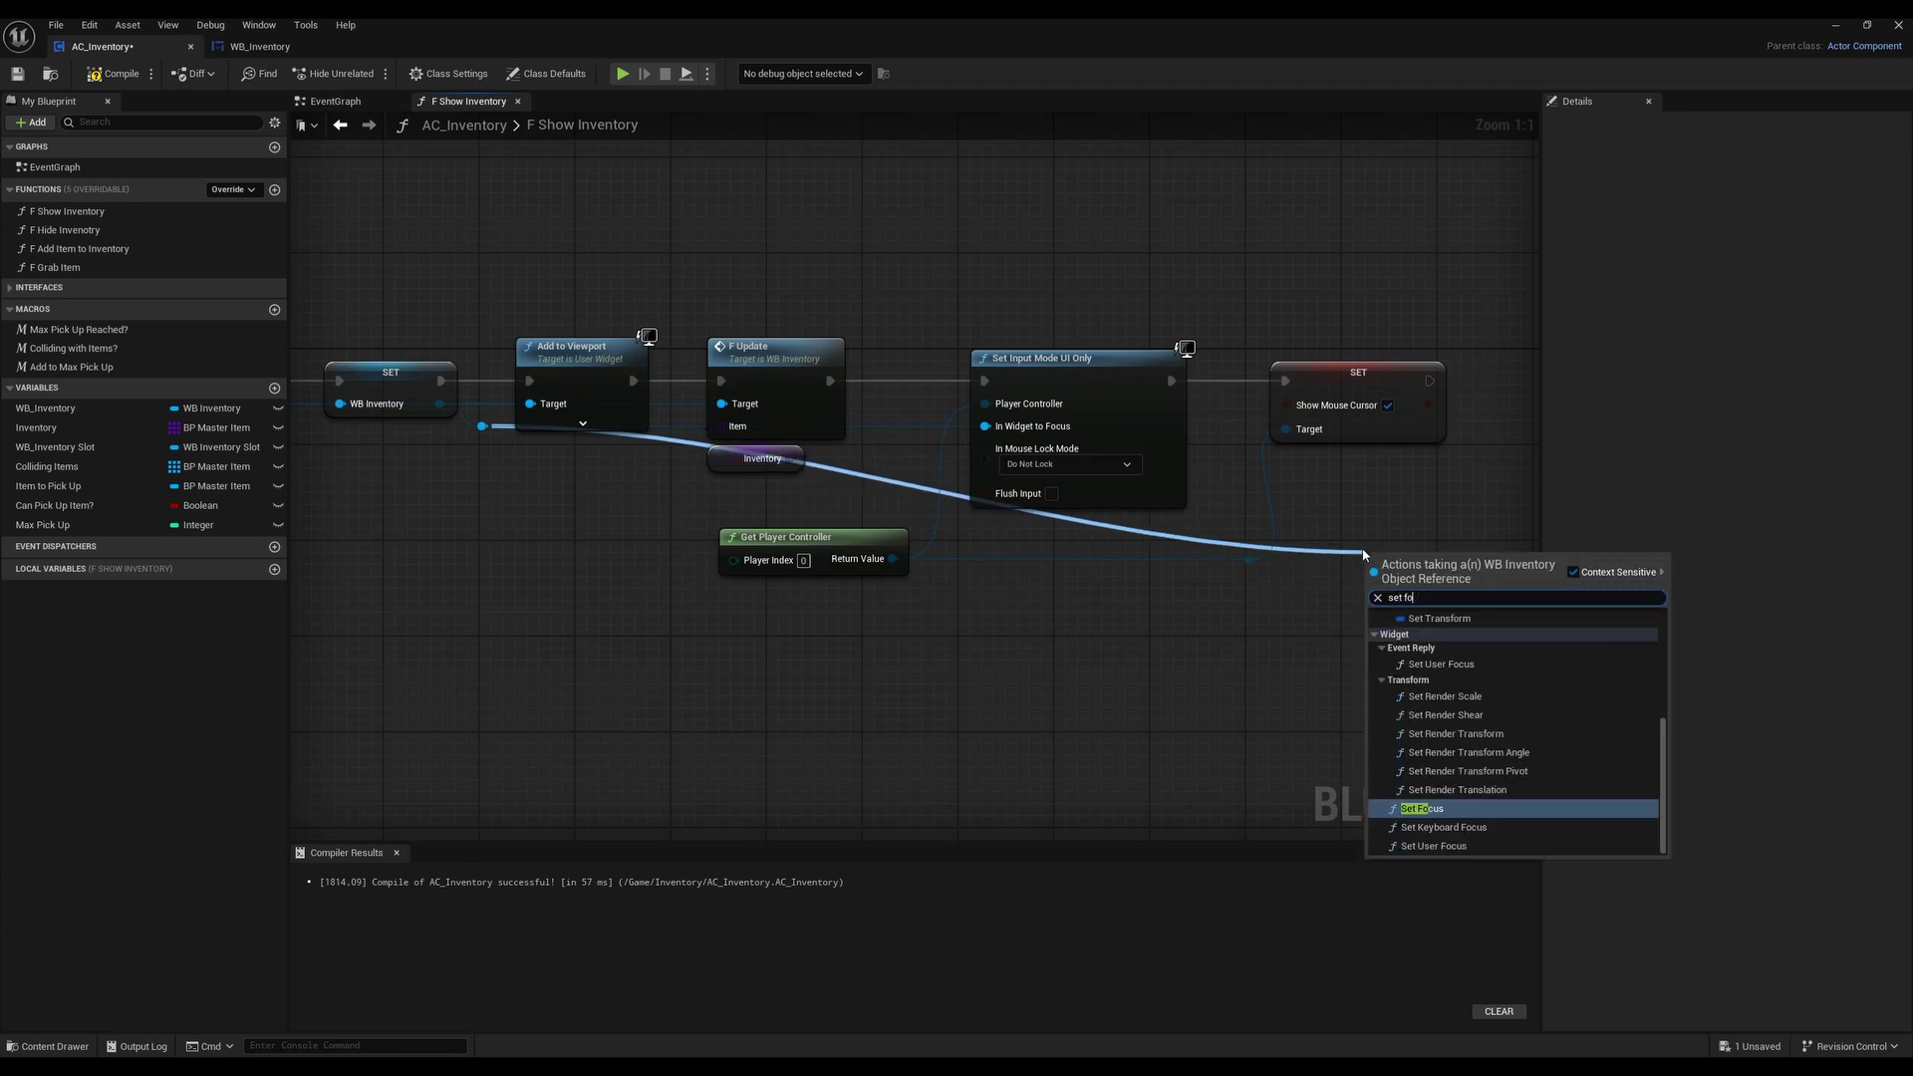
{"action": "key", "text": "Return"}
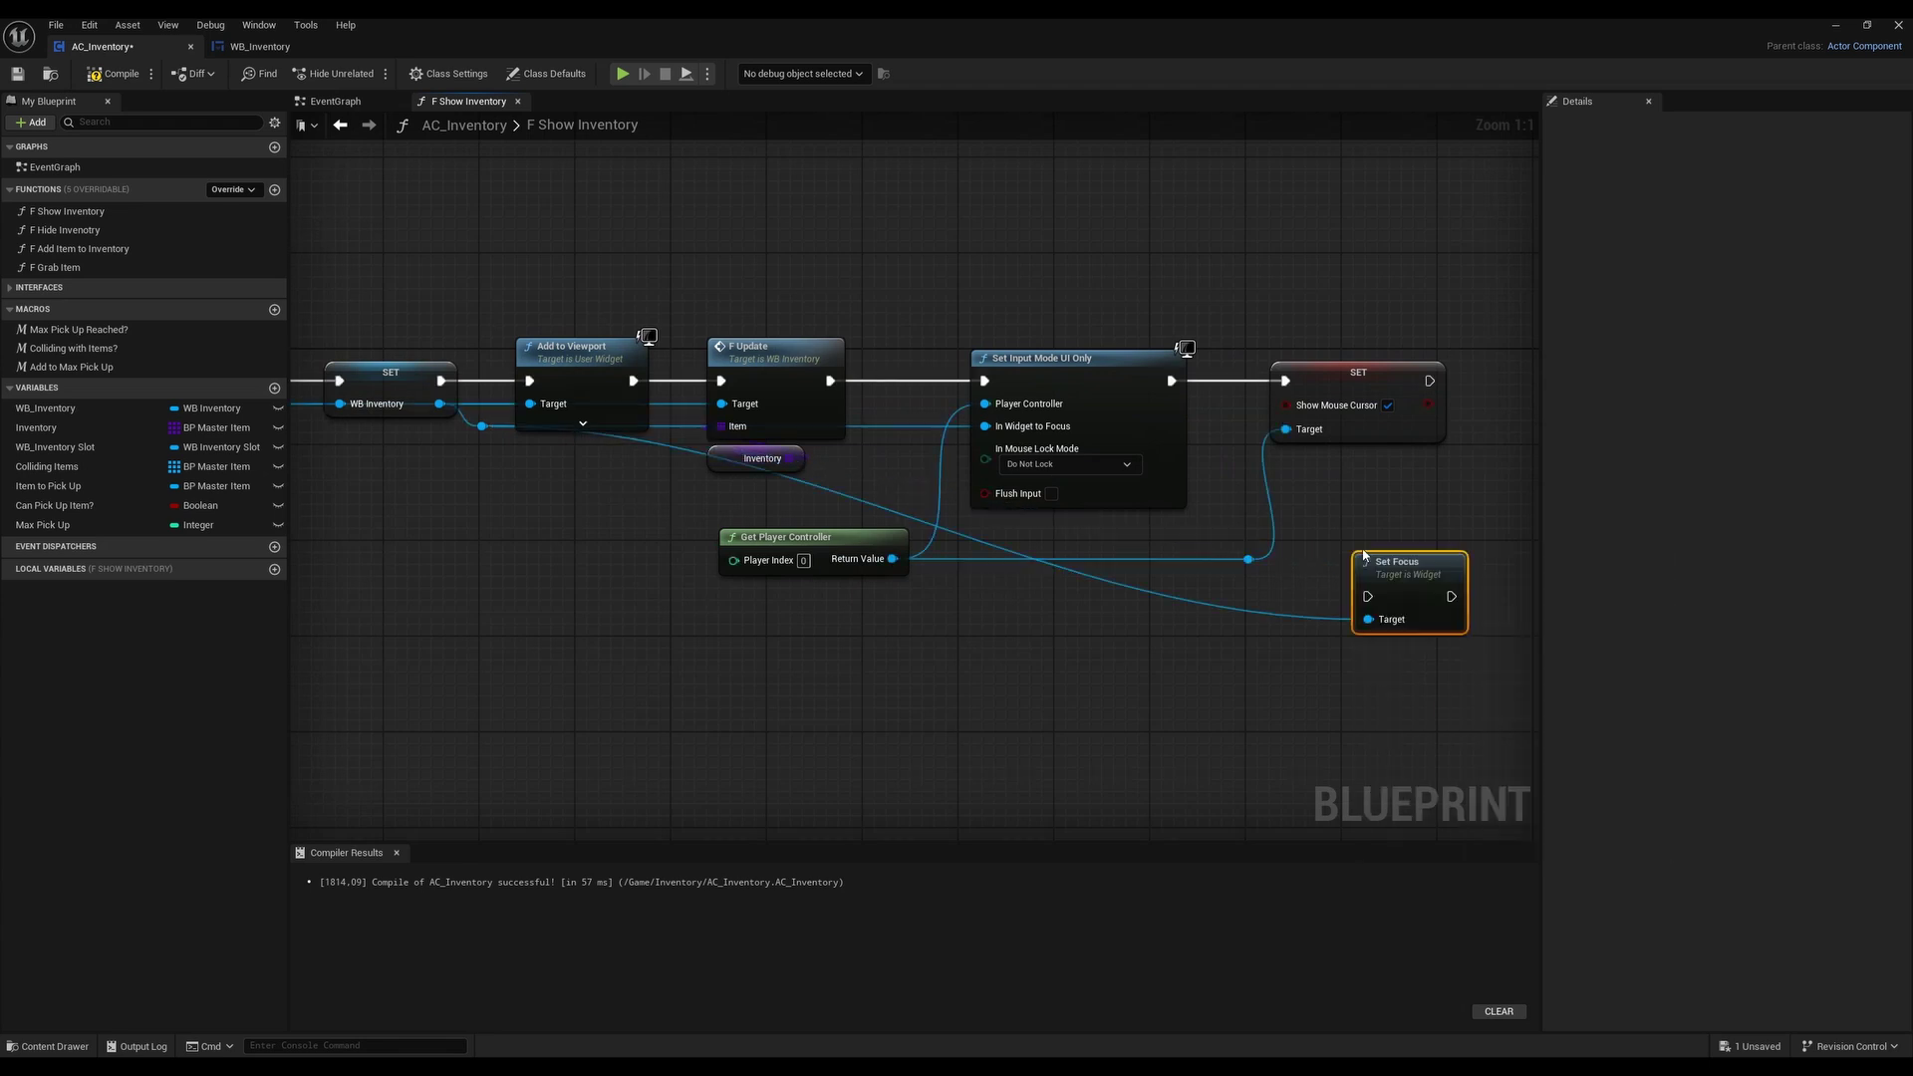
Place the Set Focus node after the Show Mouse Cursor SET node and connect their execution pins
{"action": "right_click_drag", "start_coordinate": [1467, 524], "coordinate": [1019, 510]}
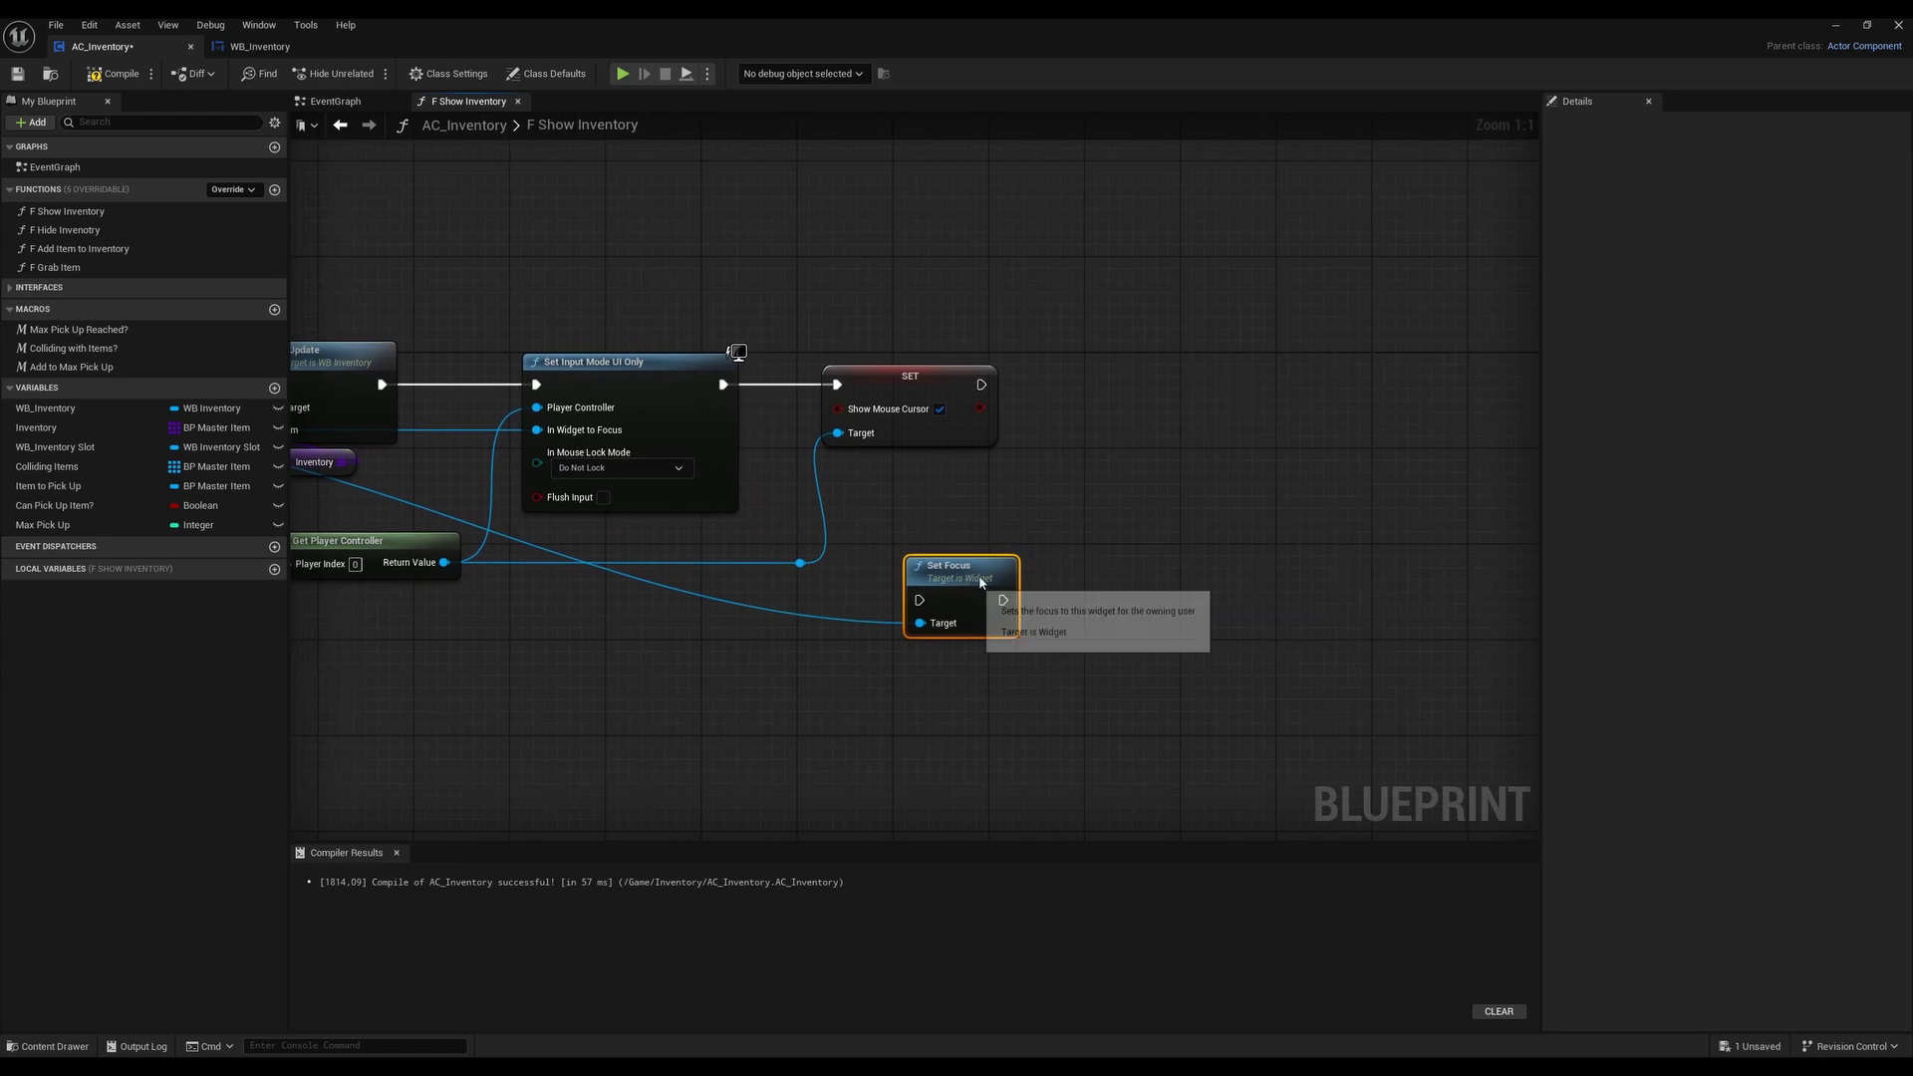
{"action": "left_click_drag", "start_coordinate": [954, 569], "coordinate": [1131, 377]}
{"action": "left_click_drag", "start_coordinate": [982, 385], "coordinate": [1081, 396]}
{"action": "left_click_drag", "start_coordinate": [1102, 408], "coordinate": [1100, 408]}
{"action": "left_click_drag", "start_coordinate": [1114, 399], "coordinate": [1119, 377]}
Route the Set Focus target wire through a reroute node just before Set Focus, and compile and save AC_Inventory
{"action": "right_click_drag", "start_coordinate": [925, 588], "coordinate": [1310, 594]}
{"action": "left_click", "coordinate": [815, 413]}
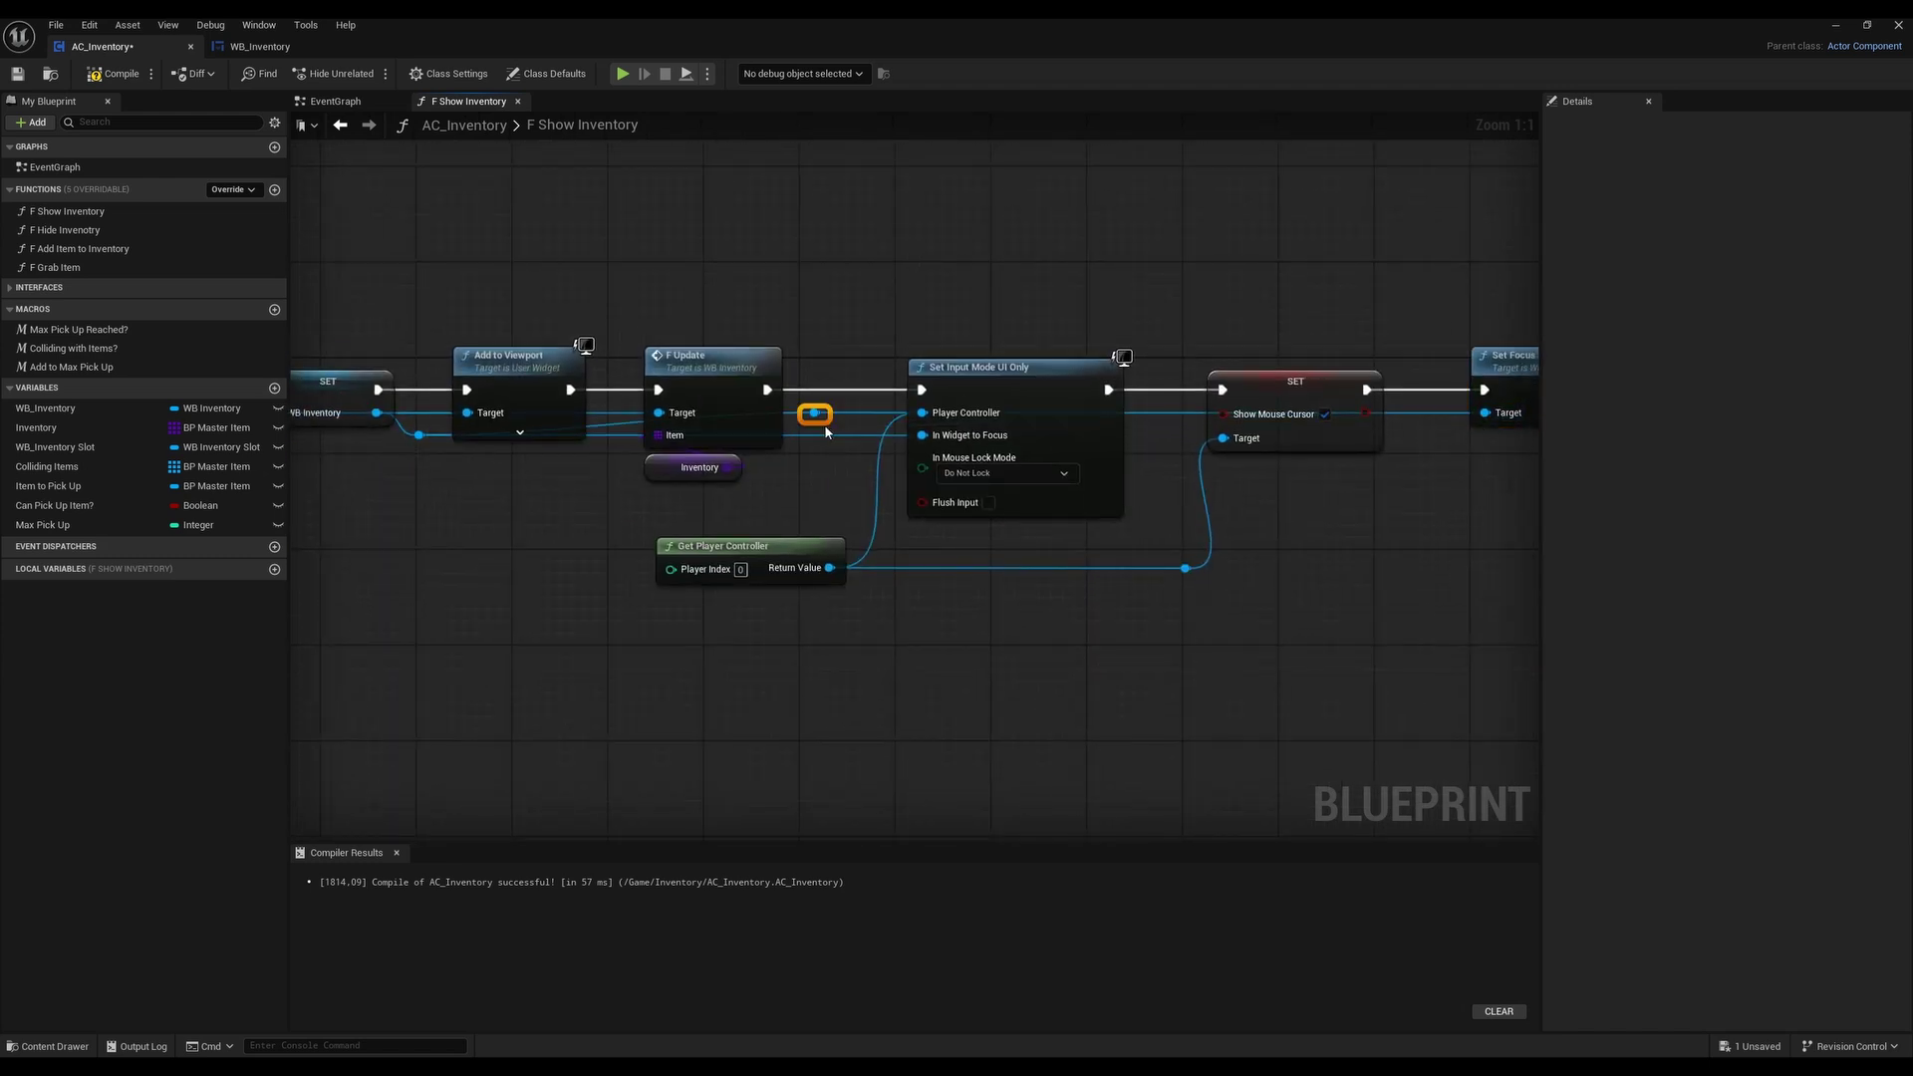
{"action": "left_click_drag", "start_coordinate": [815, 413], "coordinate": [1450, 441]}
{"action": "right_click_drag", "start_coordinate": [1444, 534], "coordinate": [1071, 538]}
{"action": "left_click", "coordinate": [114, 74]}
{"action": "left_click", "coordinate": [16, 73]}
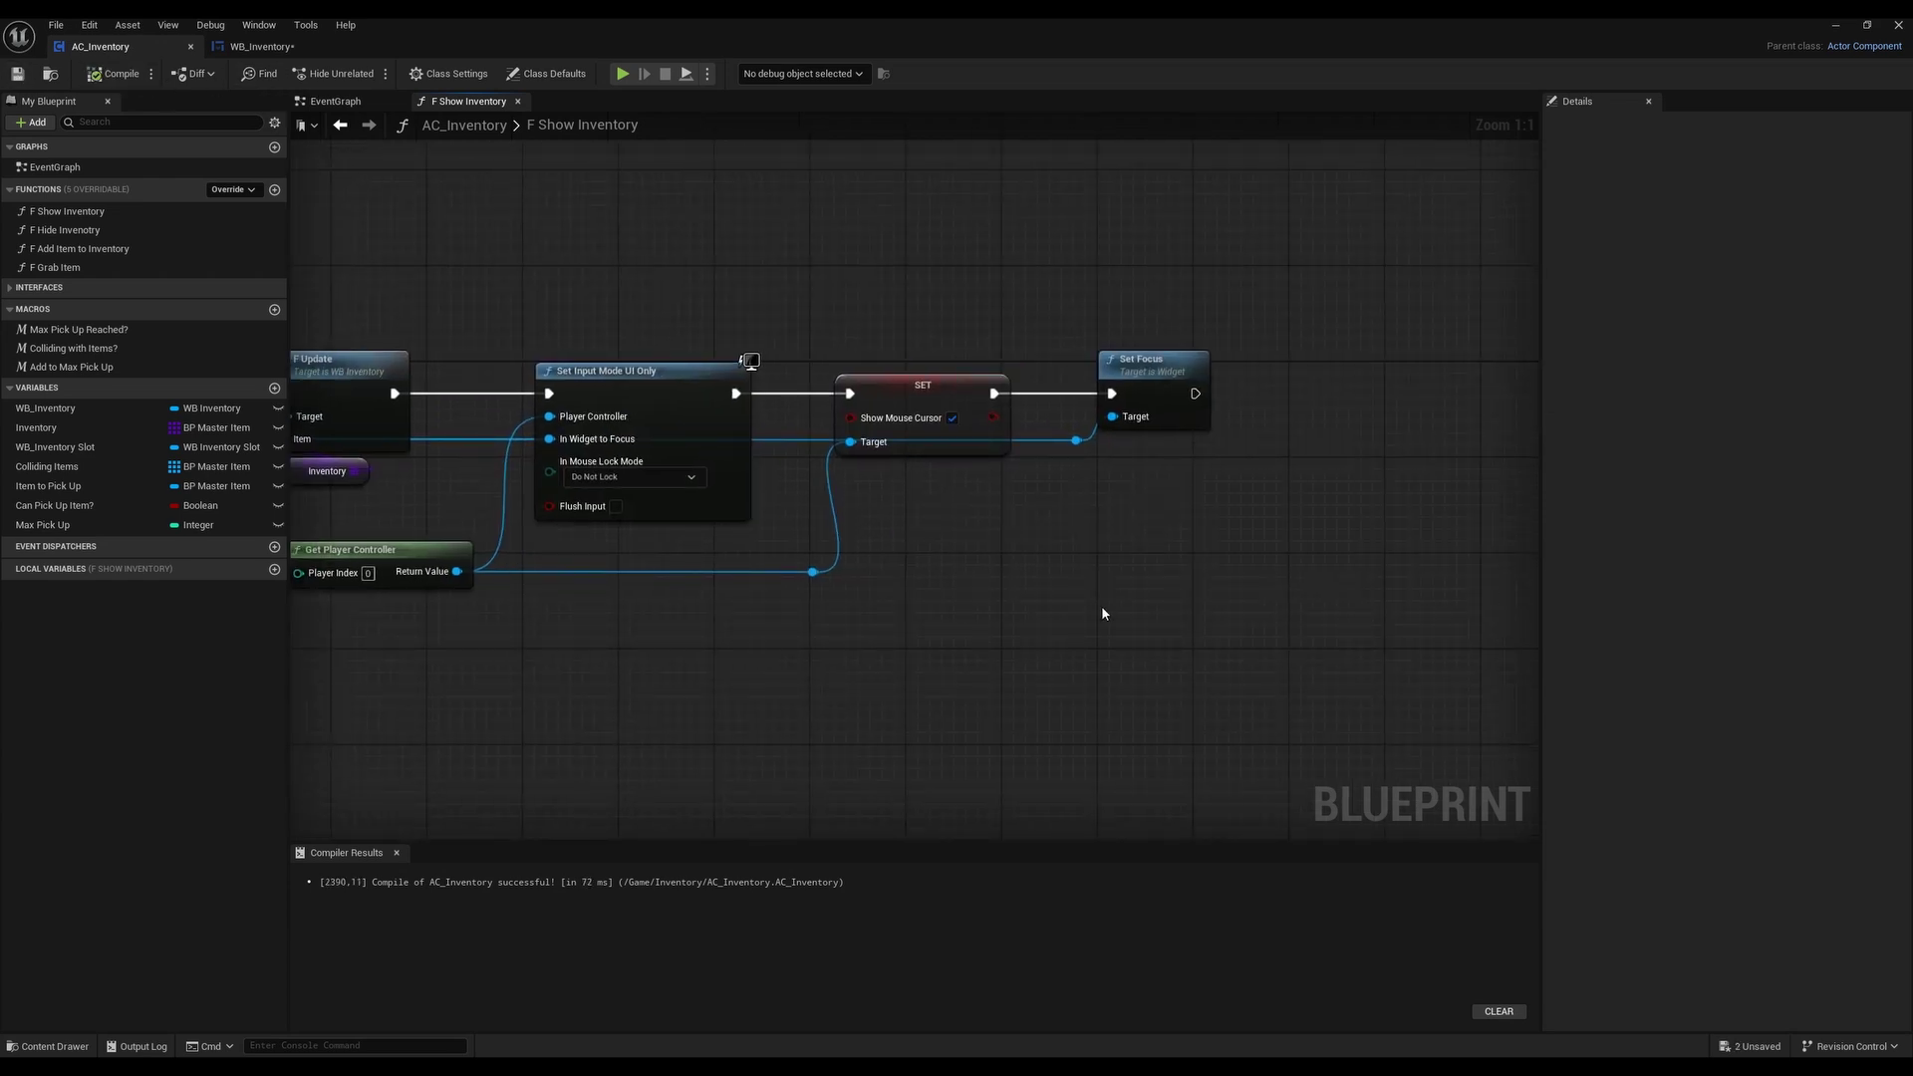
{"action": "right_click_drag", "start_coordinate": [846, 596], "coordinate": [995, 564]}
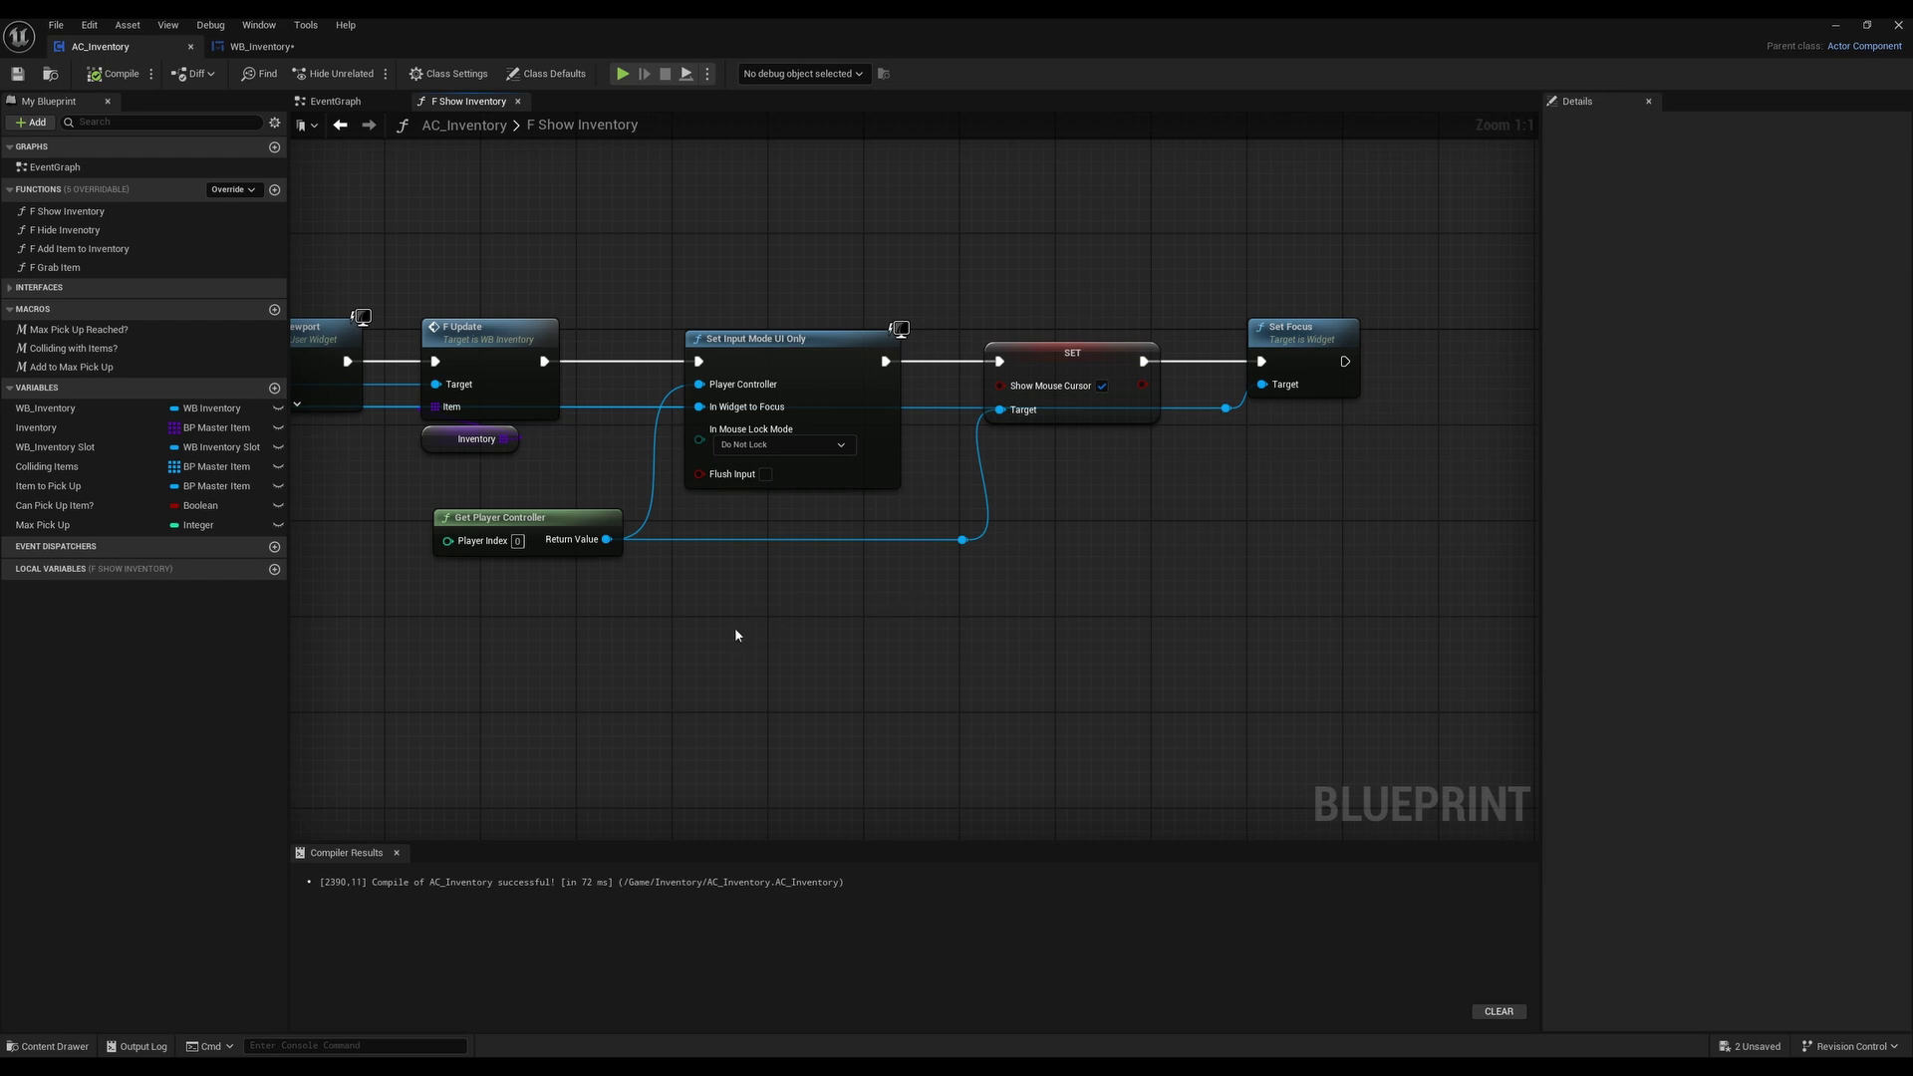
{"action": "right_click_drag", "start_coordinate": [745, 634], "coordinate": [917, 611]}
{"action": "mouse_move", "coordinate": [1067, 641]}
{"action": "right_mouse_down"}
{"action": "mouse_move", "coordinate": [898, 648]}
{"action": "mouse_move", "coordinate": [1099, 641]}
{"action": "right_mouse_up"}
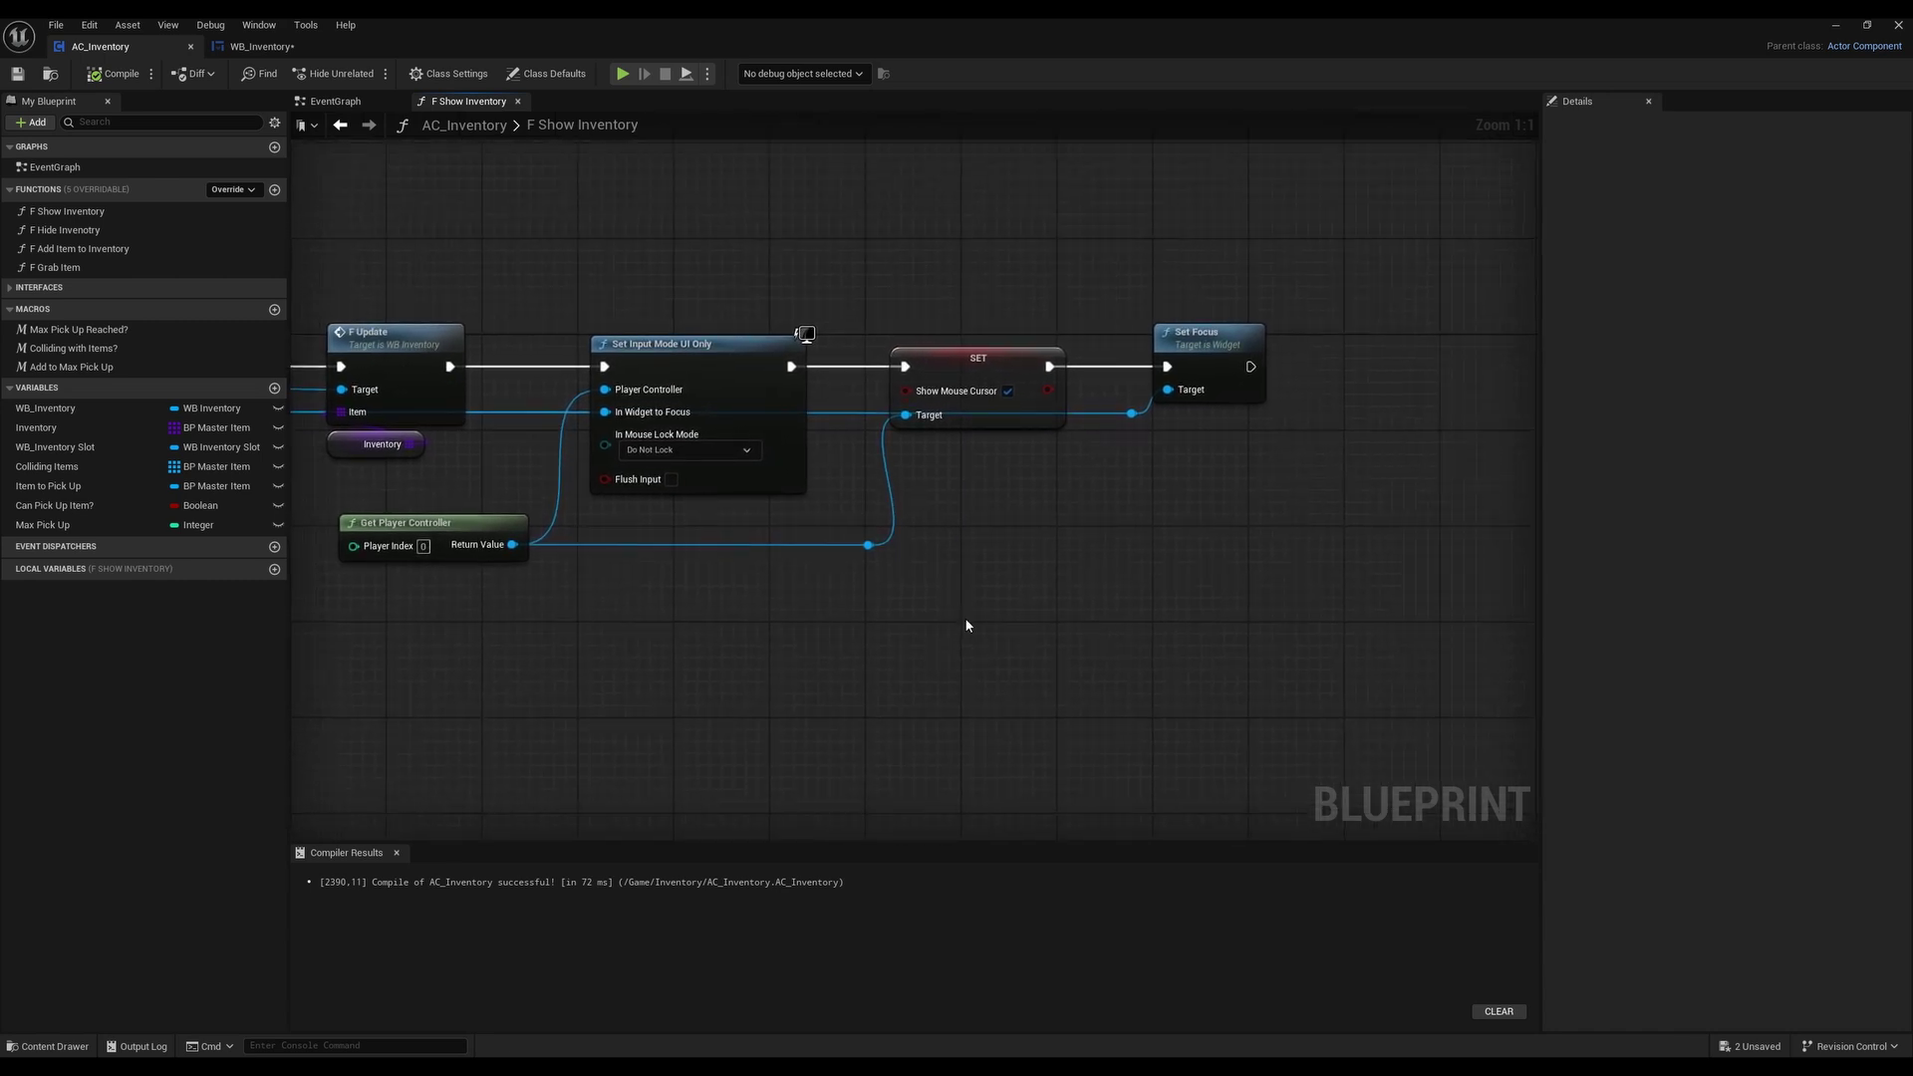
{"action": "mouse_move", "coordinate": [967, 626]}
{"action": "right_mouse_down"}
{"action": "mouse_move", "coordinate": [916, 600]}
{"action": "mouse_move", "coordinate": [974, 597]}
{"action": "right_mouse_up"}
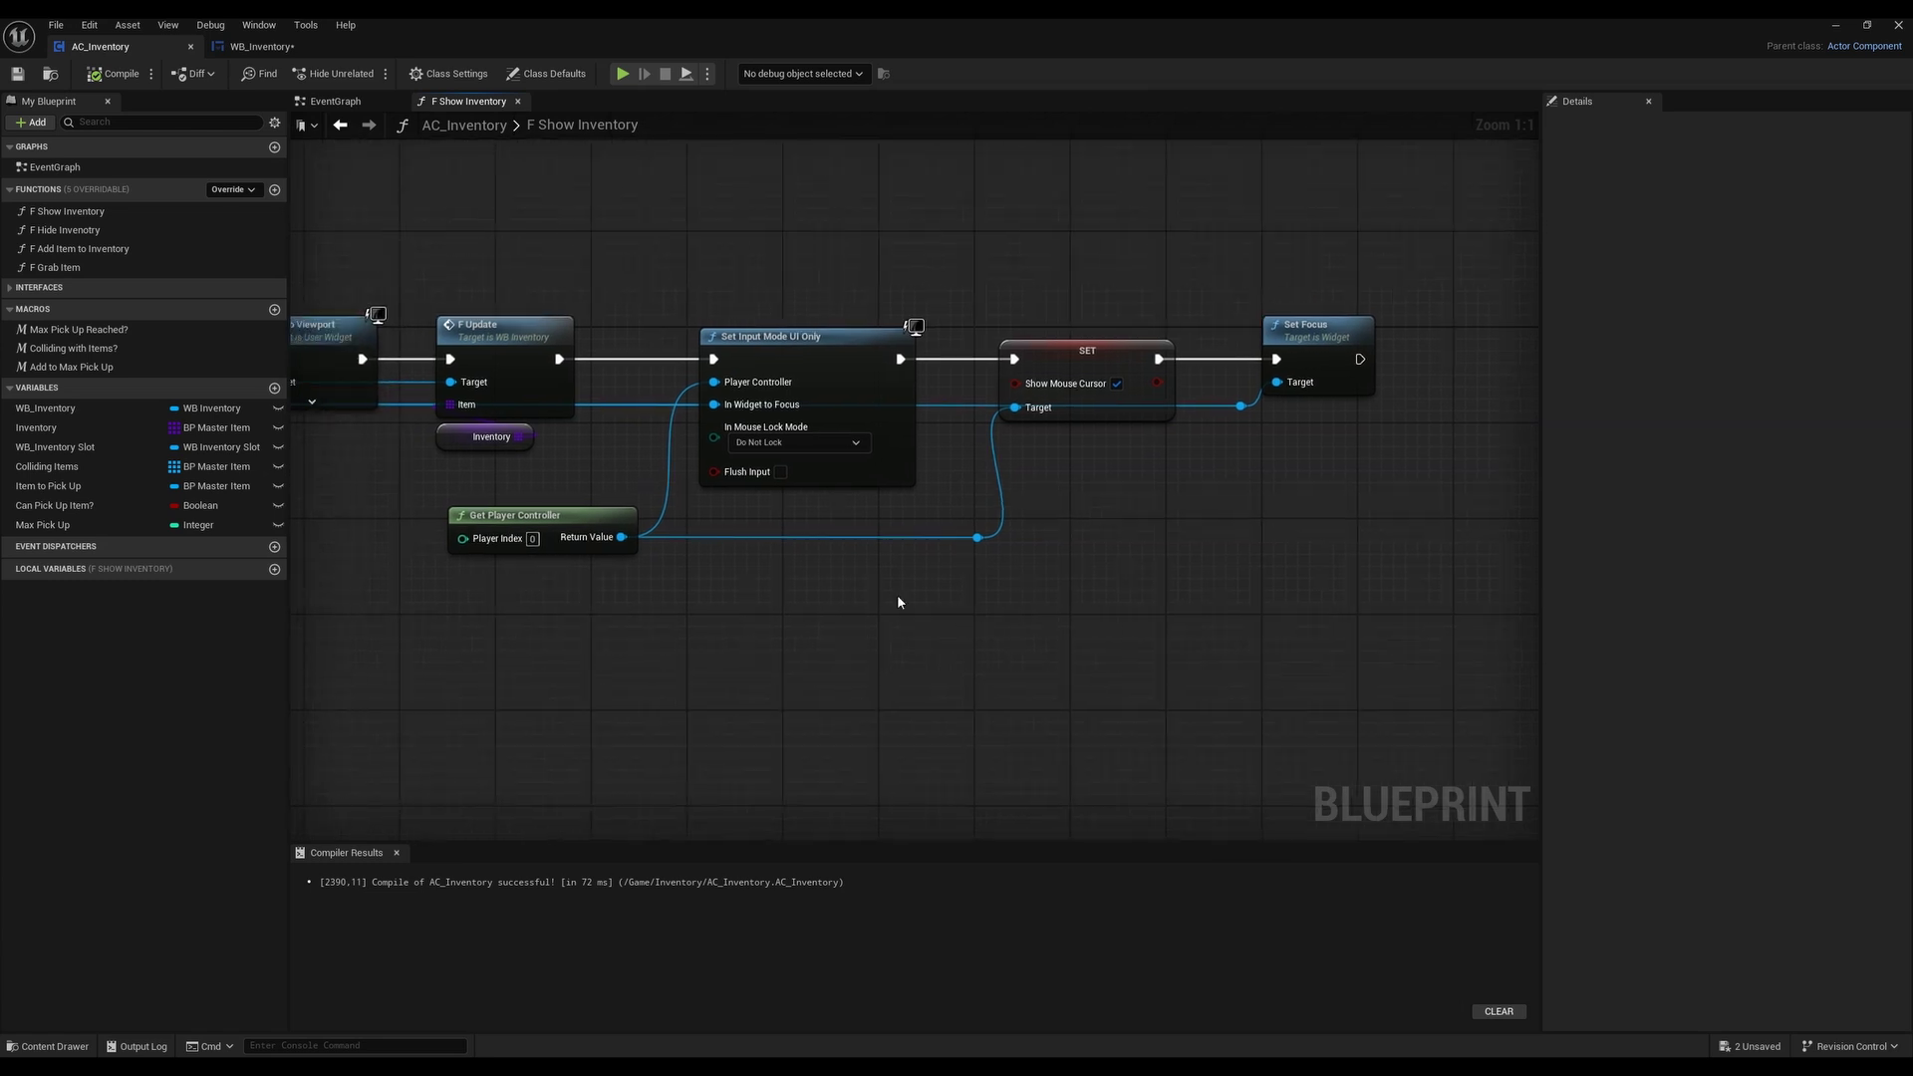
Override the On Key Down function in WB_Inventory and move its Return Node far from the entry node
{"action": "left_click", "coordinate": [263, 50]}
{"action": "right_click_drag", "start_coordinate": [675, 354], "coordinate": [702, 289]}
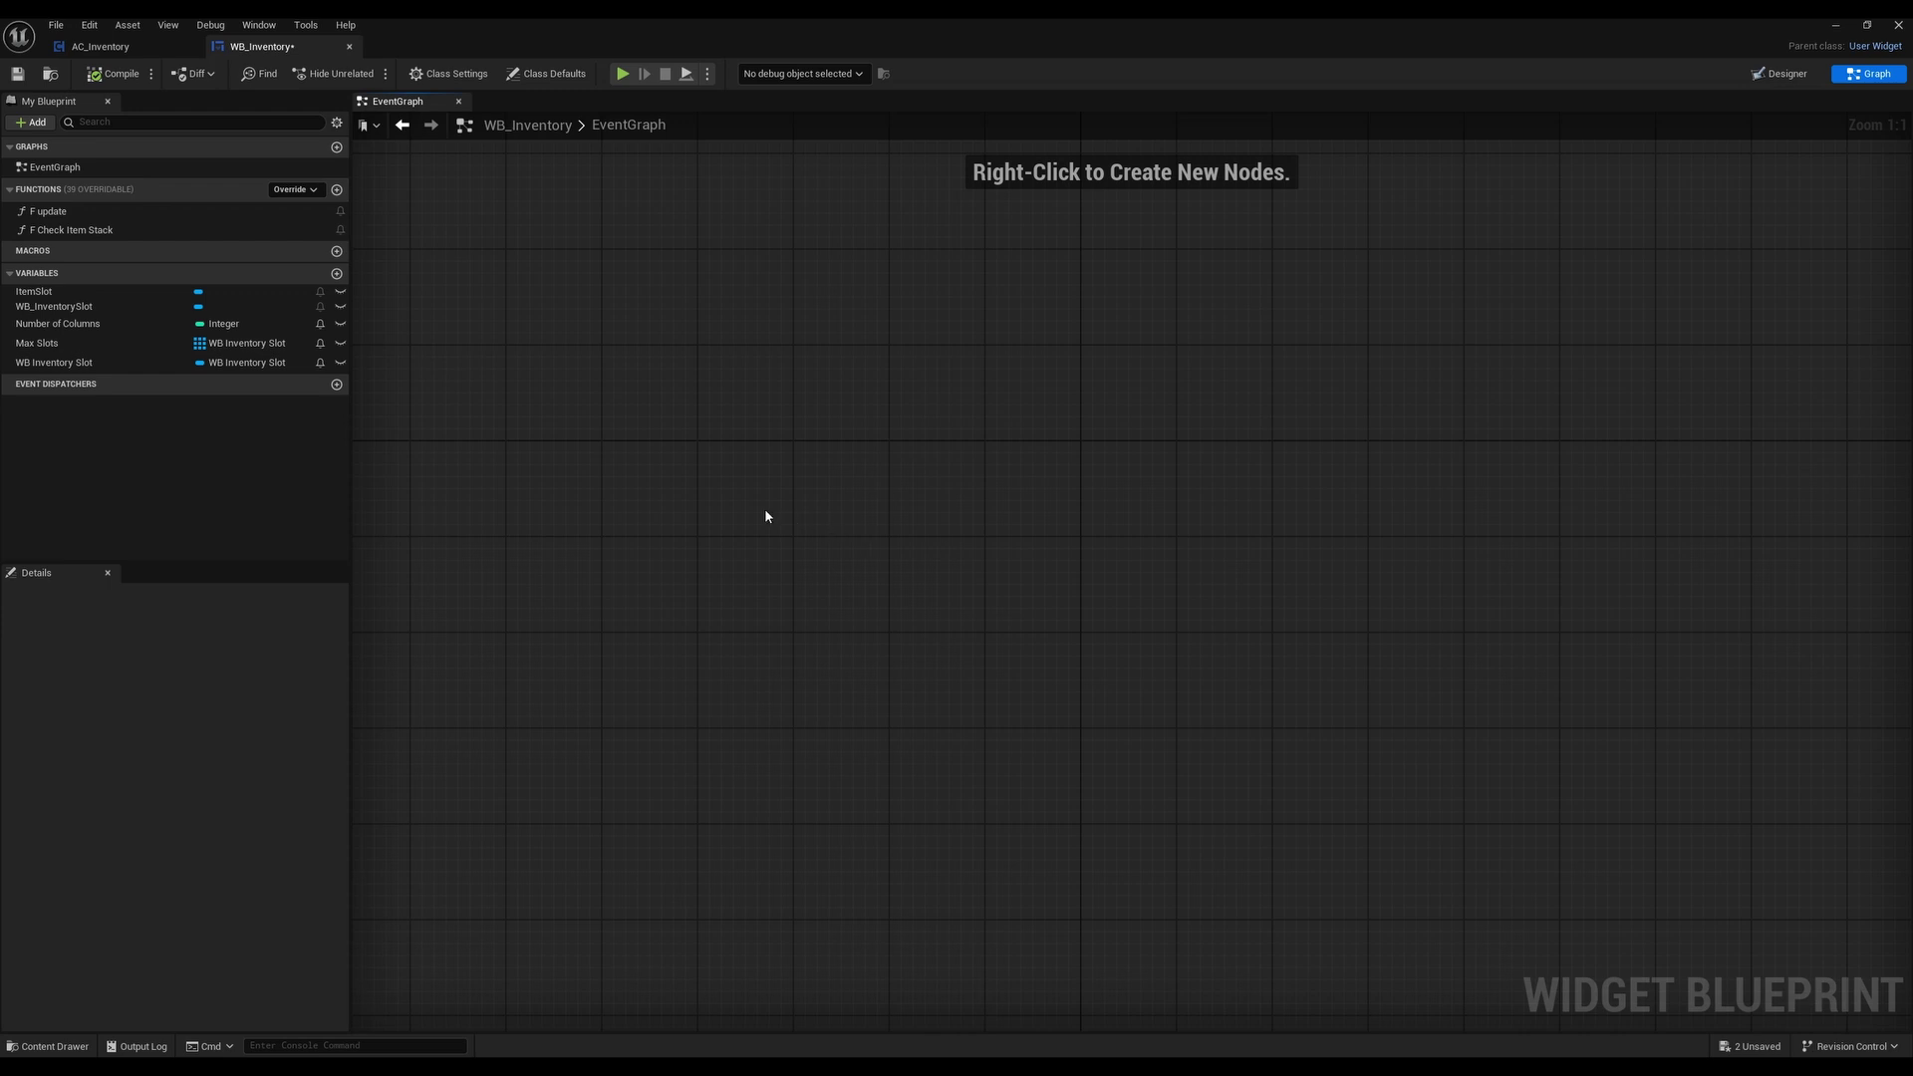
{"action": "left_click", "coordinate": [314, 193]}
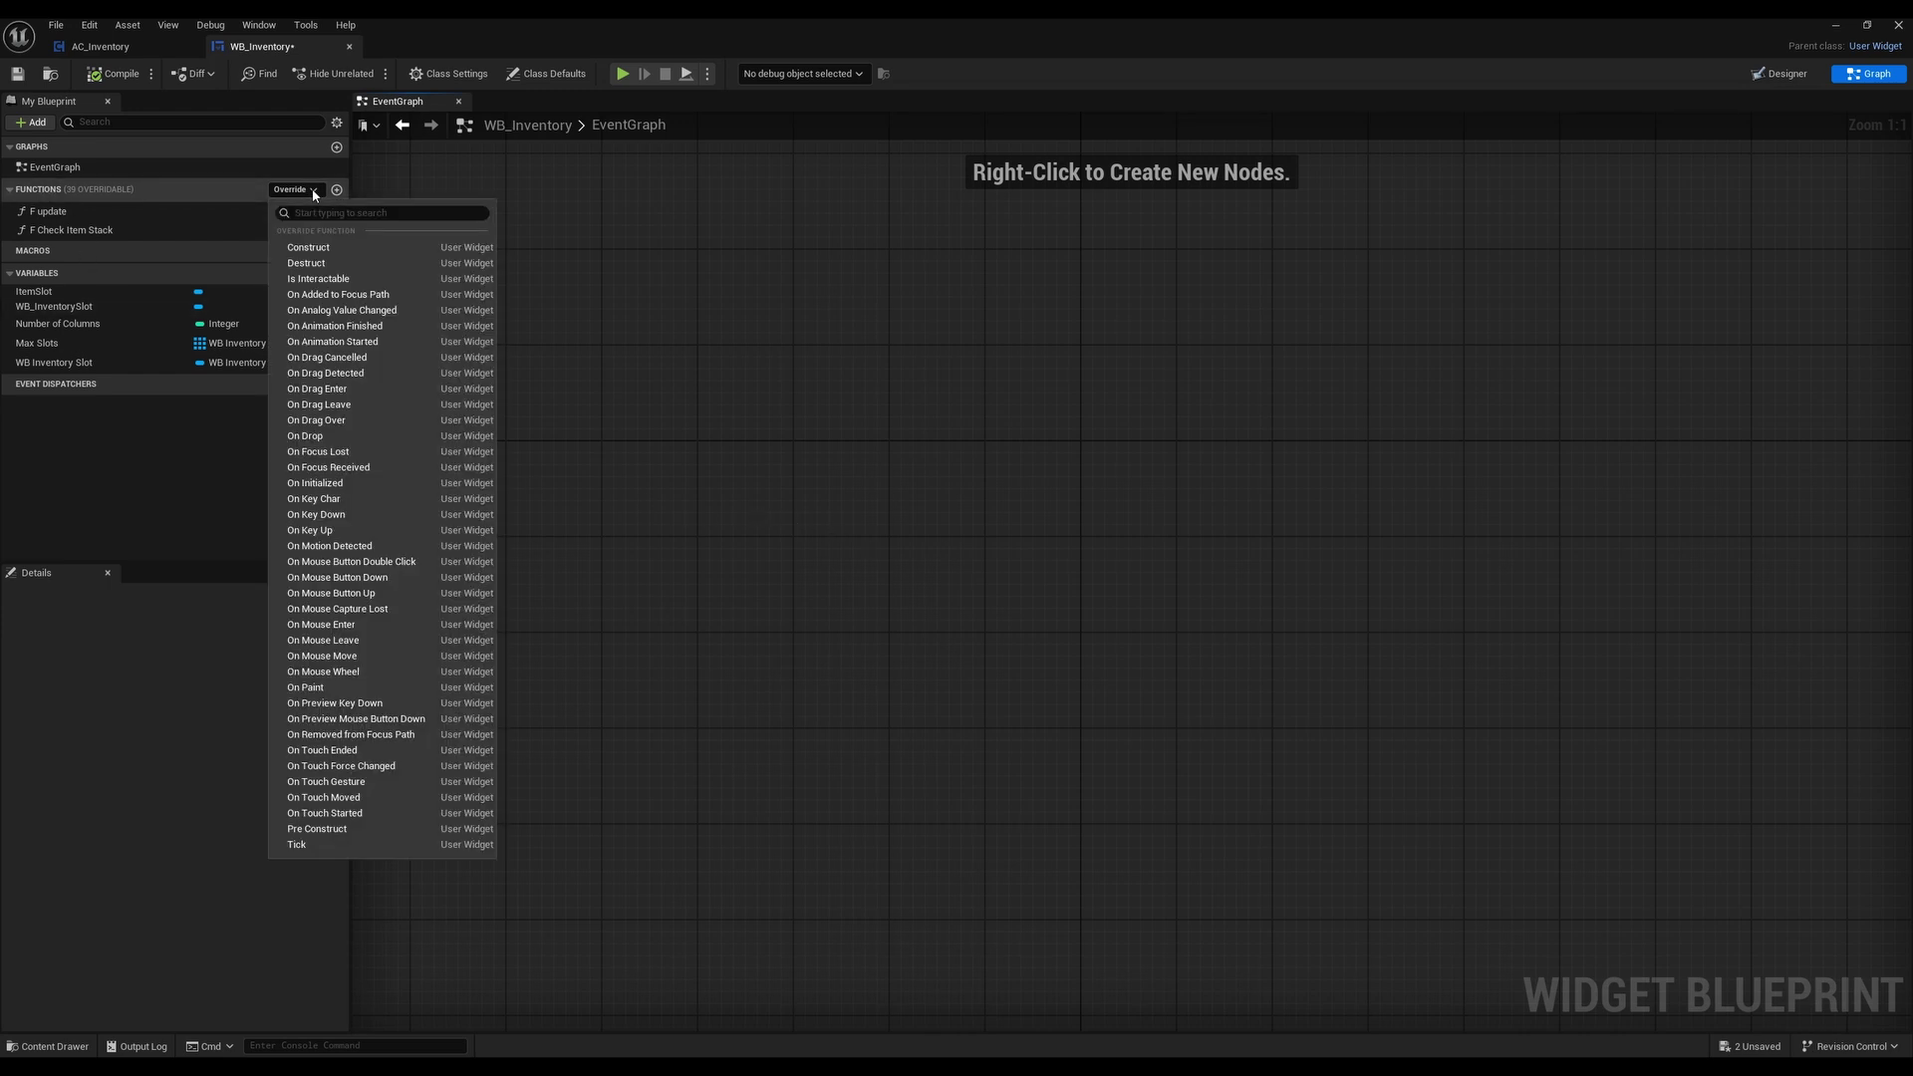
{"action": "left_click", "coordinate": [346, 526]}
{"action": "left_click_drag", "start_coordinate": [763, 501], "coordinate": [1833, 509]}
{"action": "left_click", "coordinate": [623, 568]}
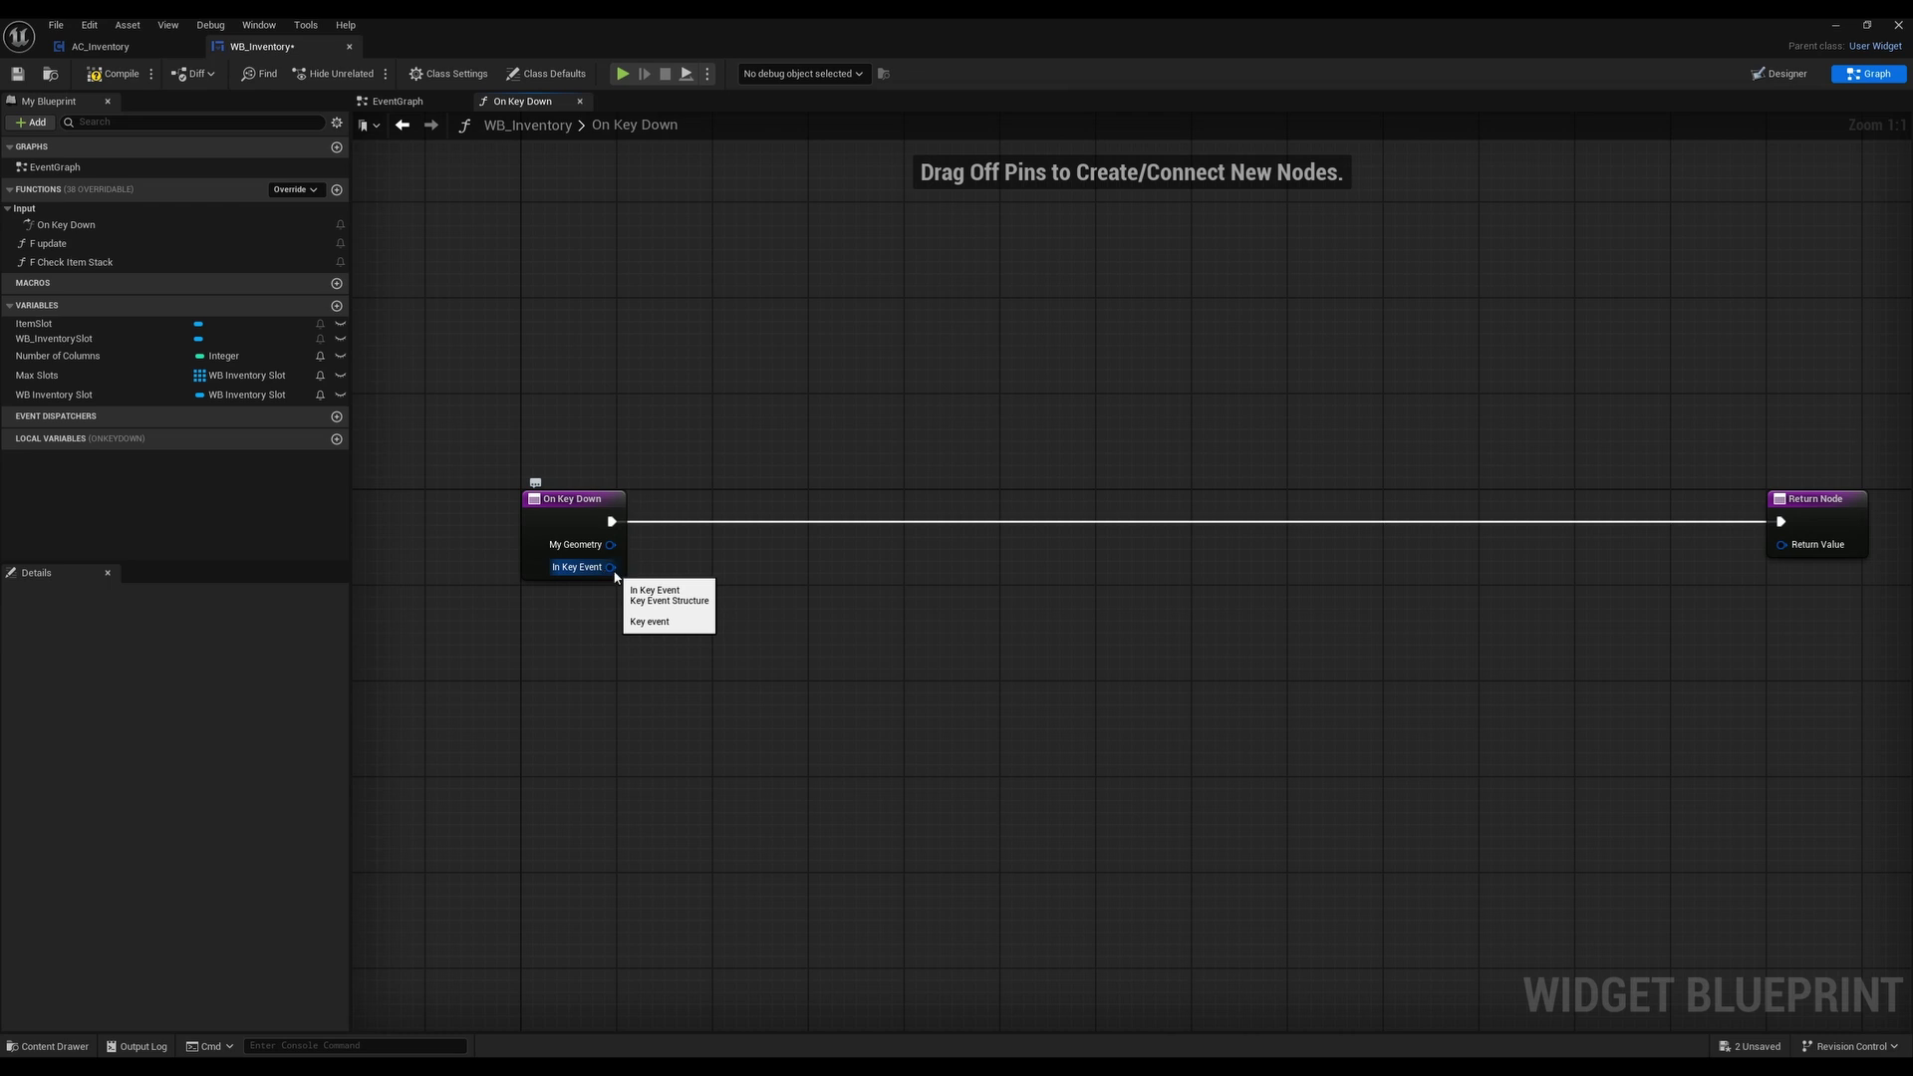
Add a Get Key node from In Key Event and compare its return value for equality with the Tab key
{"action": "left_click_drag", "start_coordinate": [615, 575], "coordinate": [693, 657]}
{"action": "type", "text": "get ke"}
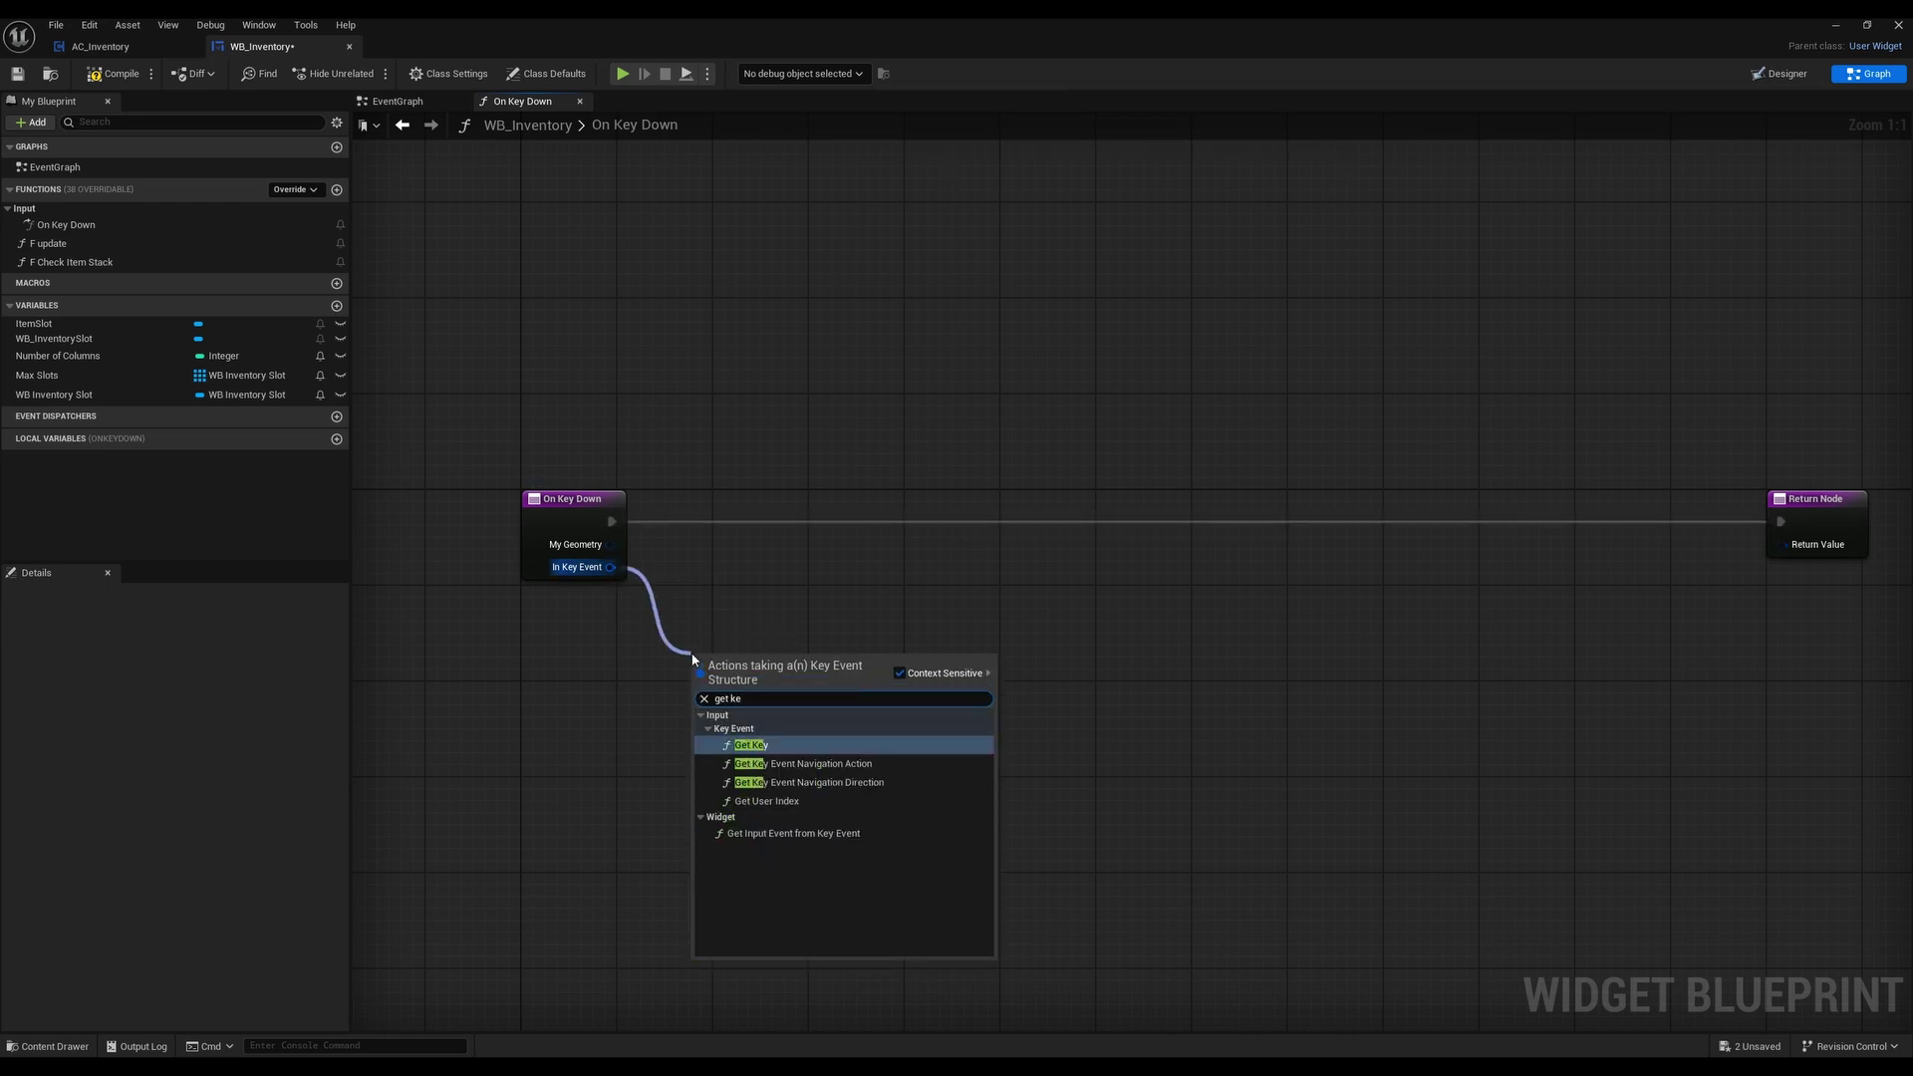
{"action": "key", "text": "Return"}
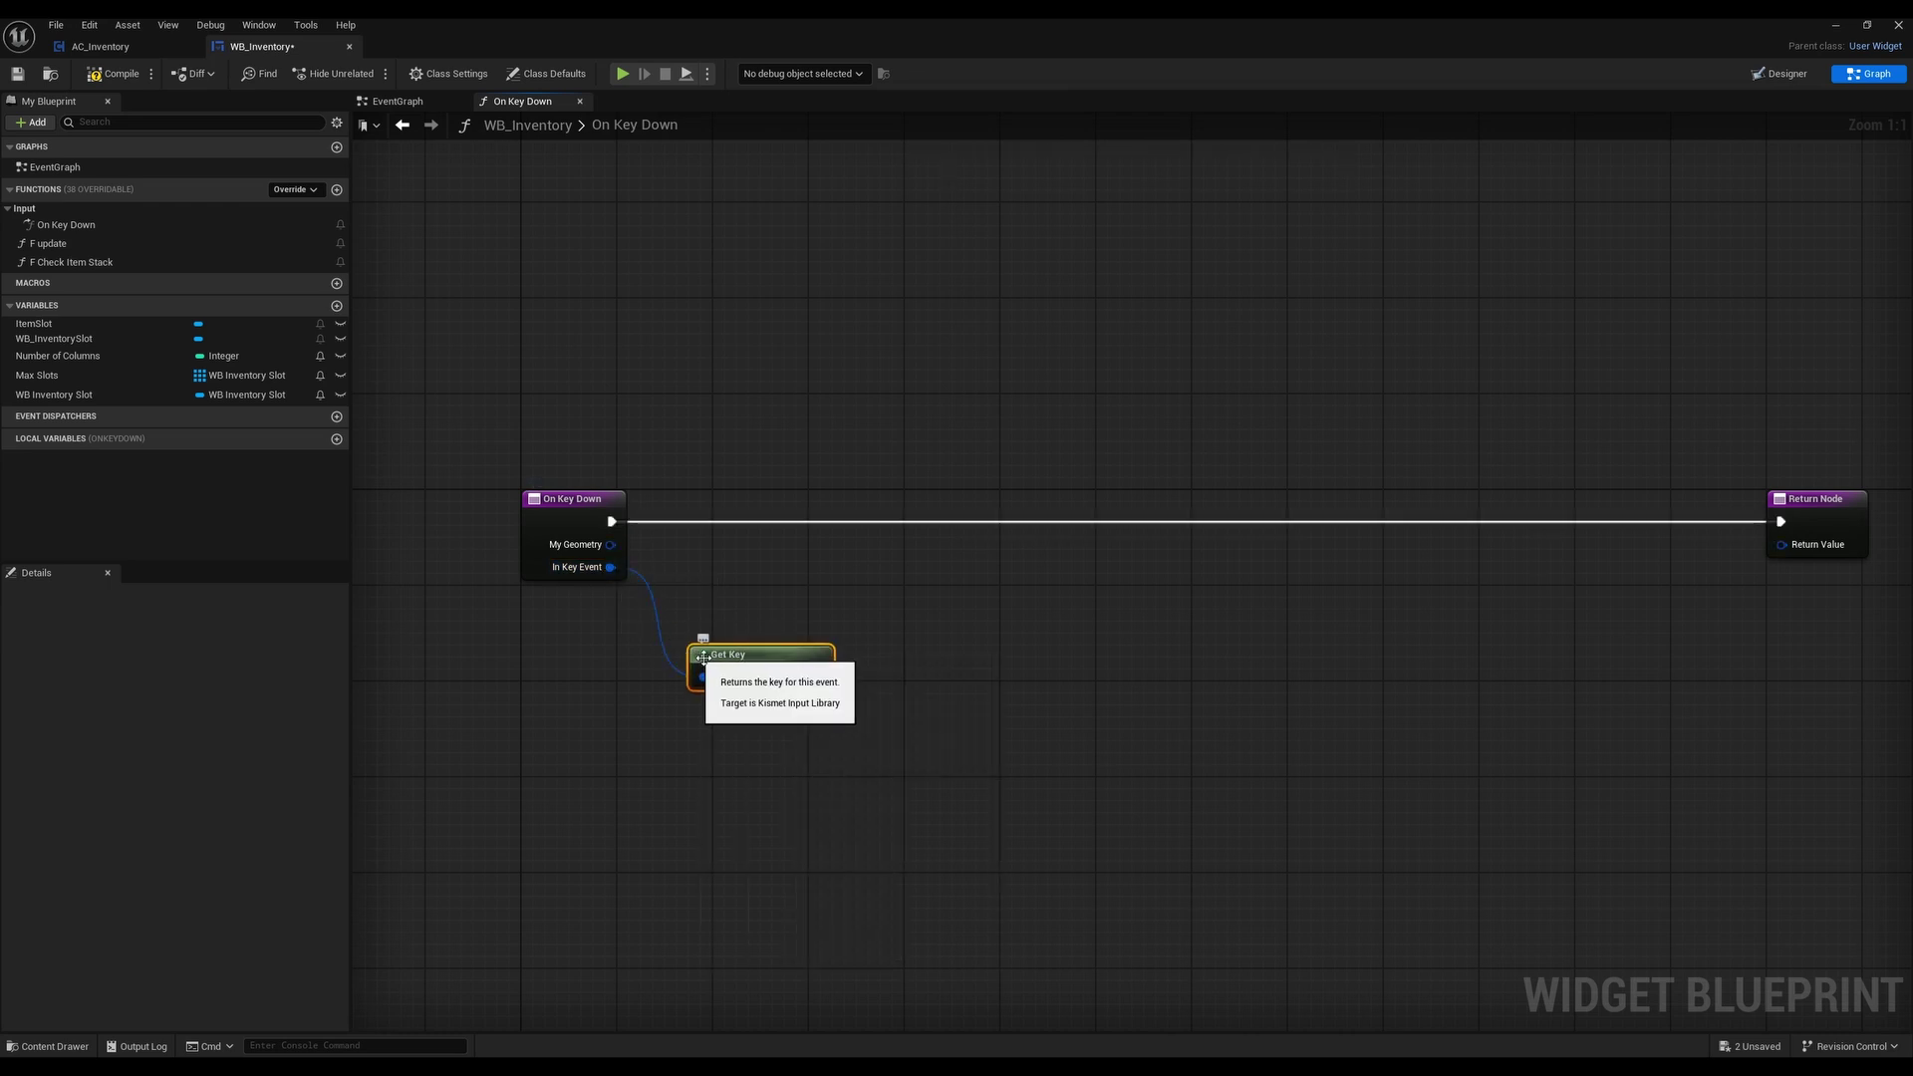
{"action": "left_click_drag", "start_coordinate": [817, 677], "coordinate": [919, 737]}
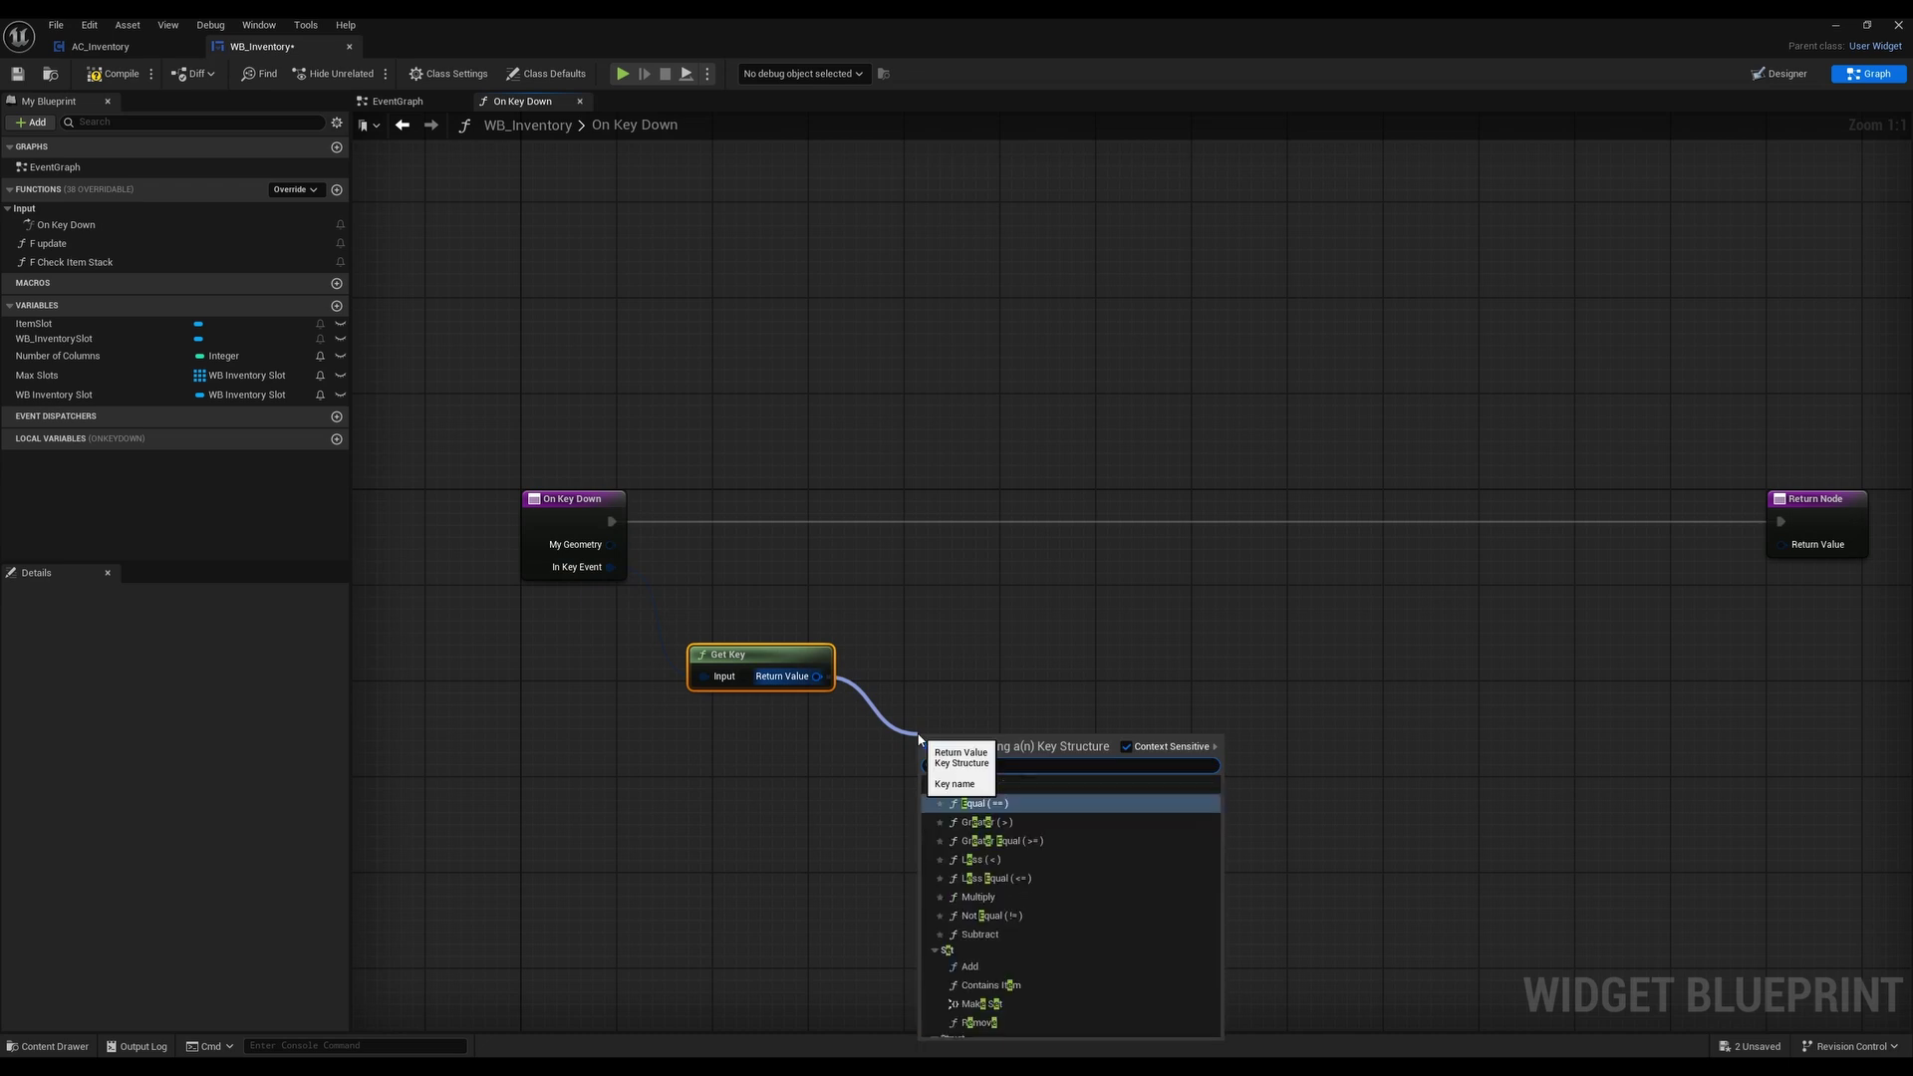
{"action": "type", "text": "equal"}
{"action": "left_click", "coordinate": [978, 811]}
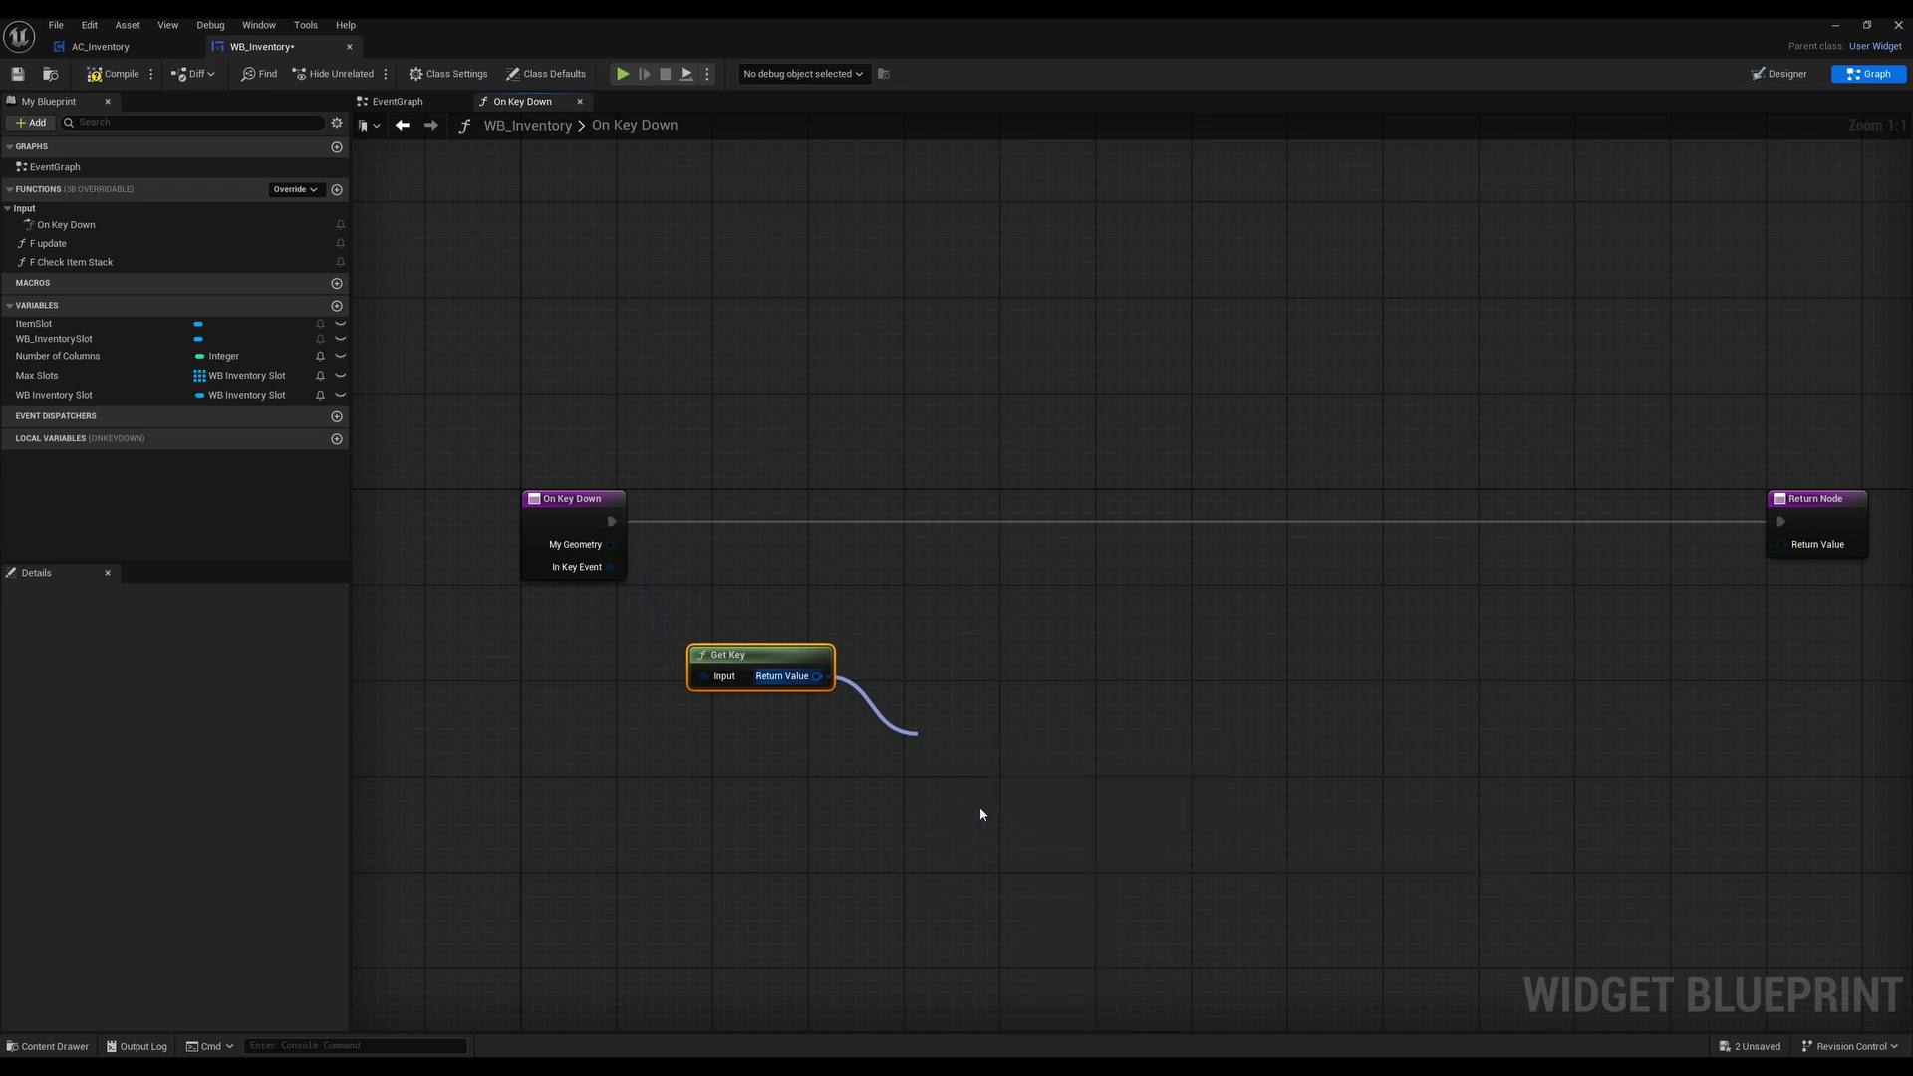
{"action": "left_click", "coordinate": [962, 769]}
{"action": "key", "text": "Tab"}
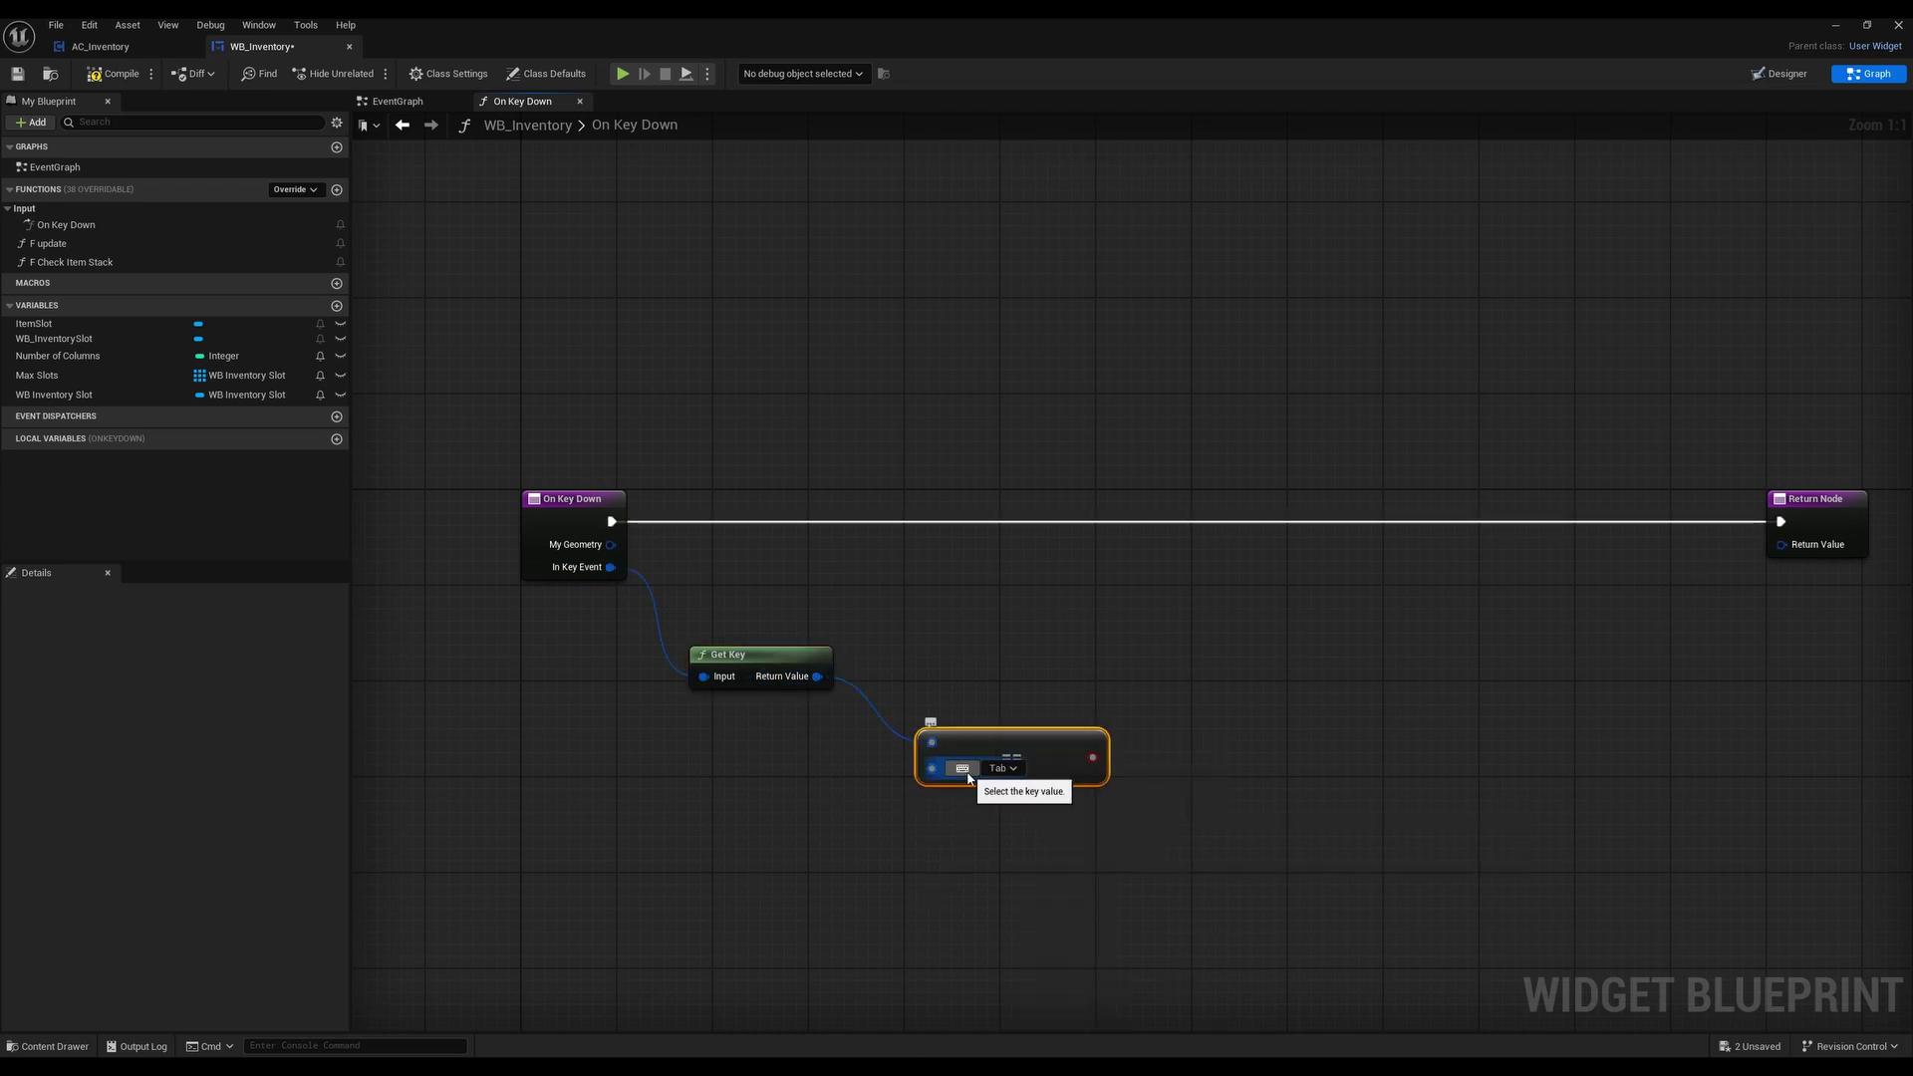
Straighten the connection between Get Key and the equality node and move both closer to the On Key Down node
{"action": "left_click_drag", "start_coordinate": [704, 793], "coordinate": [1043, 660]}
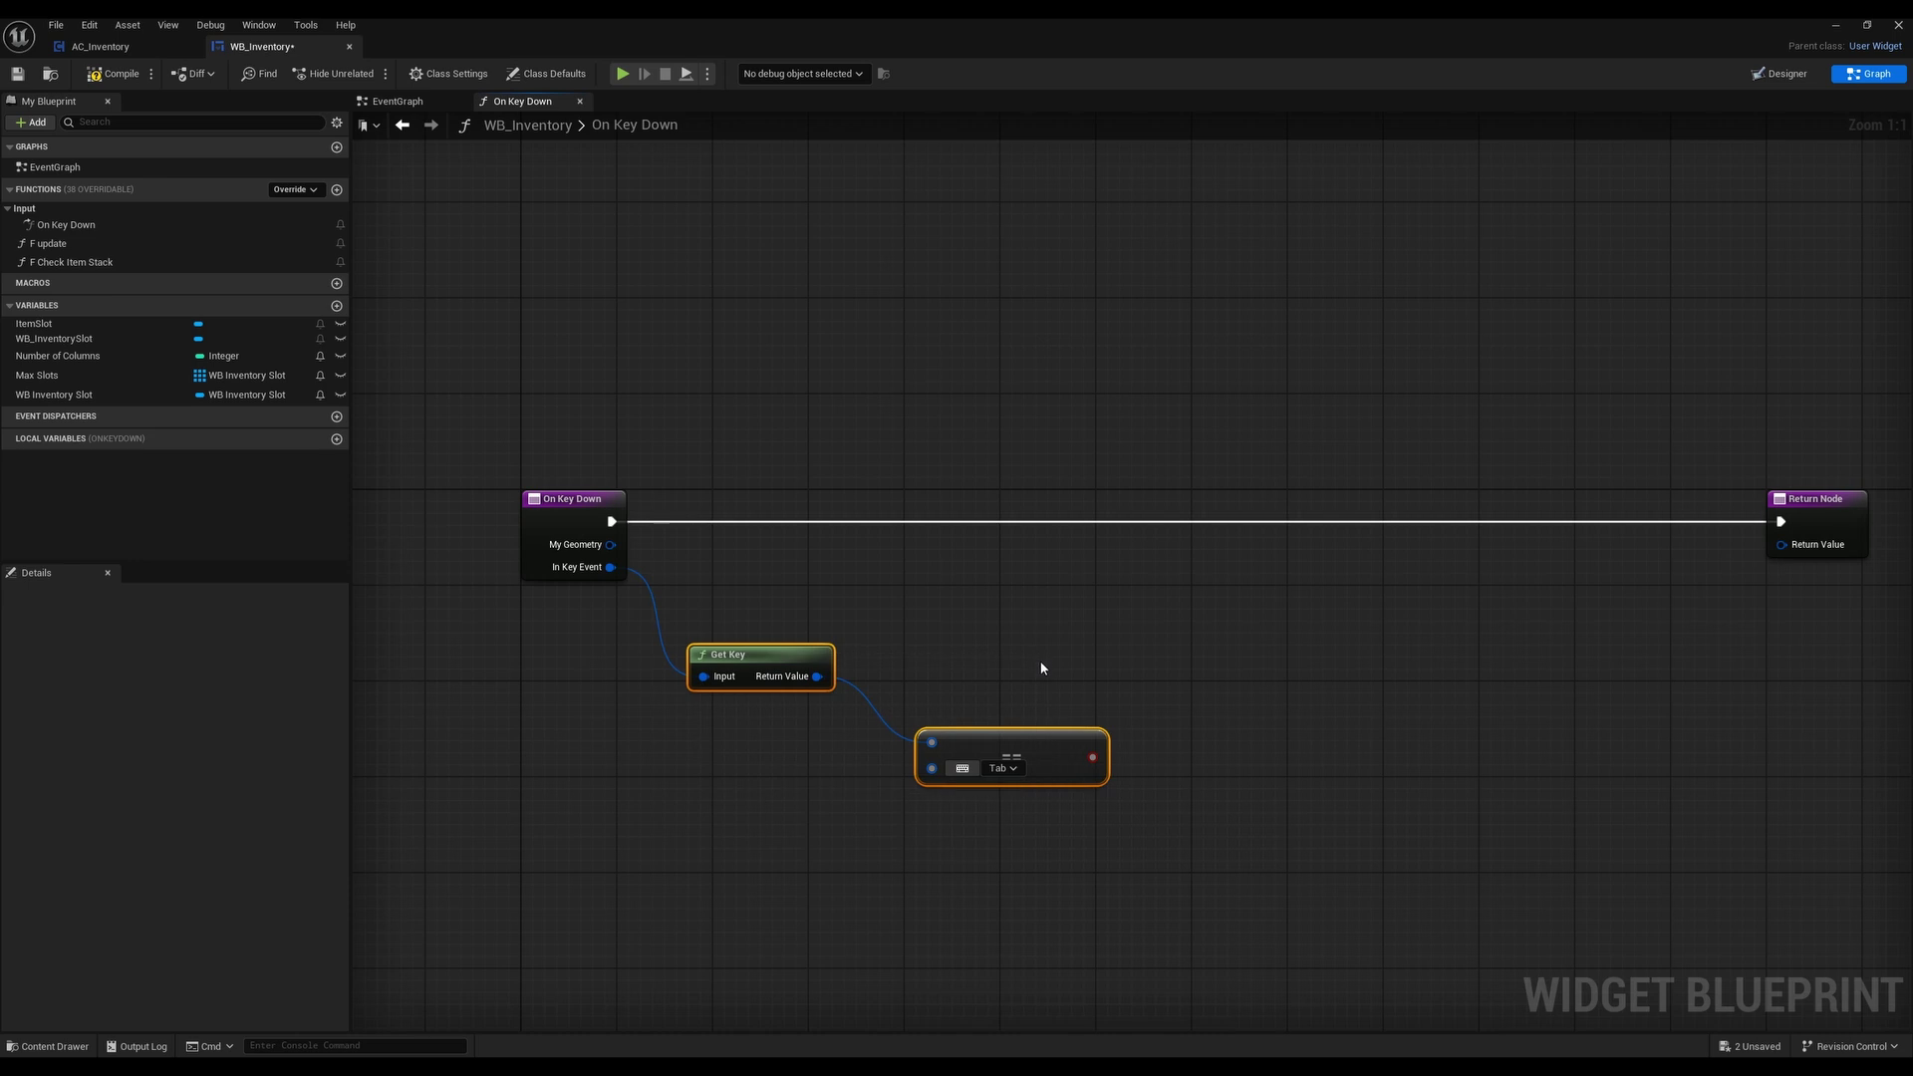
{"action": "key", "text": "q"}
{"action": "left_click_drag", "start_coordinate": [790, 732], "coordinate": [701, 657]}
{"action": "left_click", "coordinate": [946, 687]}
Add a Branch driven by the equality result and run it from the On Key Down execution pin
{"action": "right_click_drag", "start_coordinate": [896, 685], "coordinate": [754, 657]}
{"action": "left_click", "coordinate": [742, 498]}
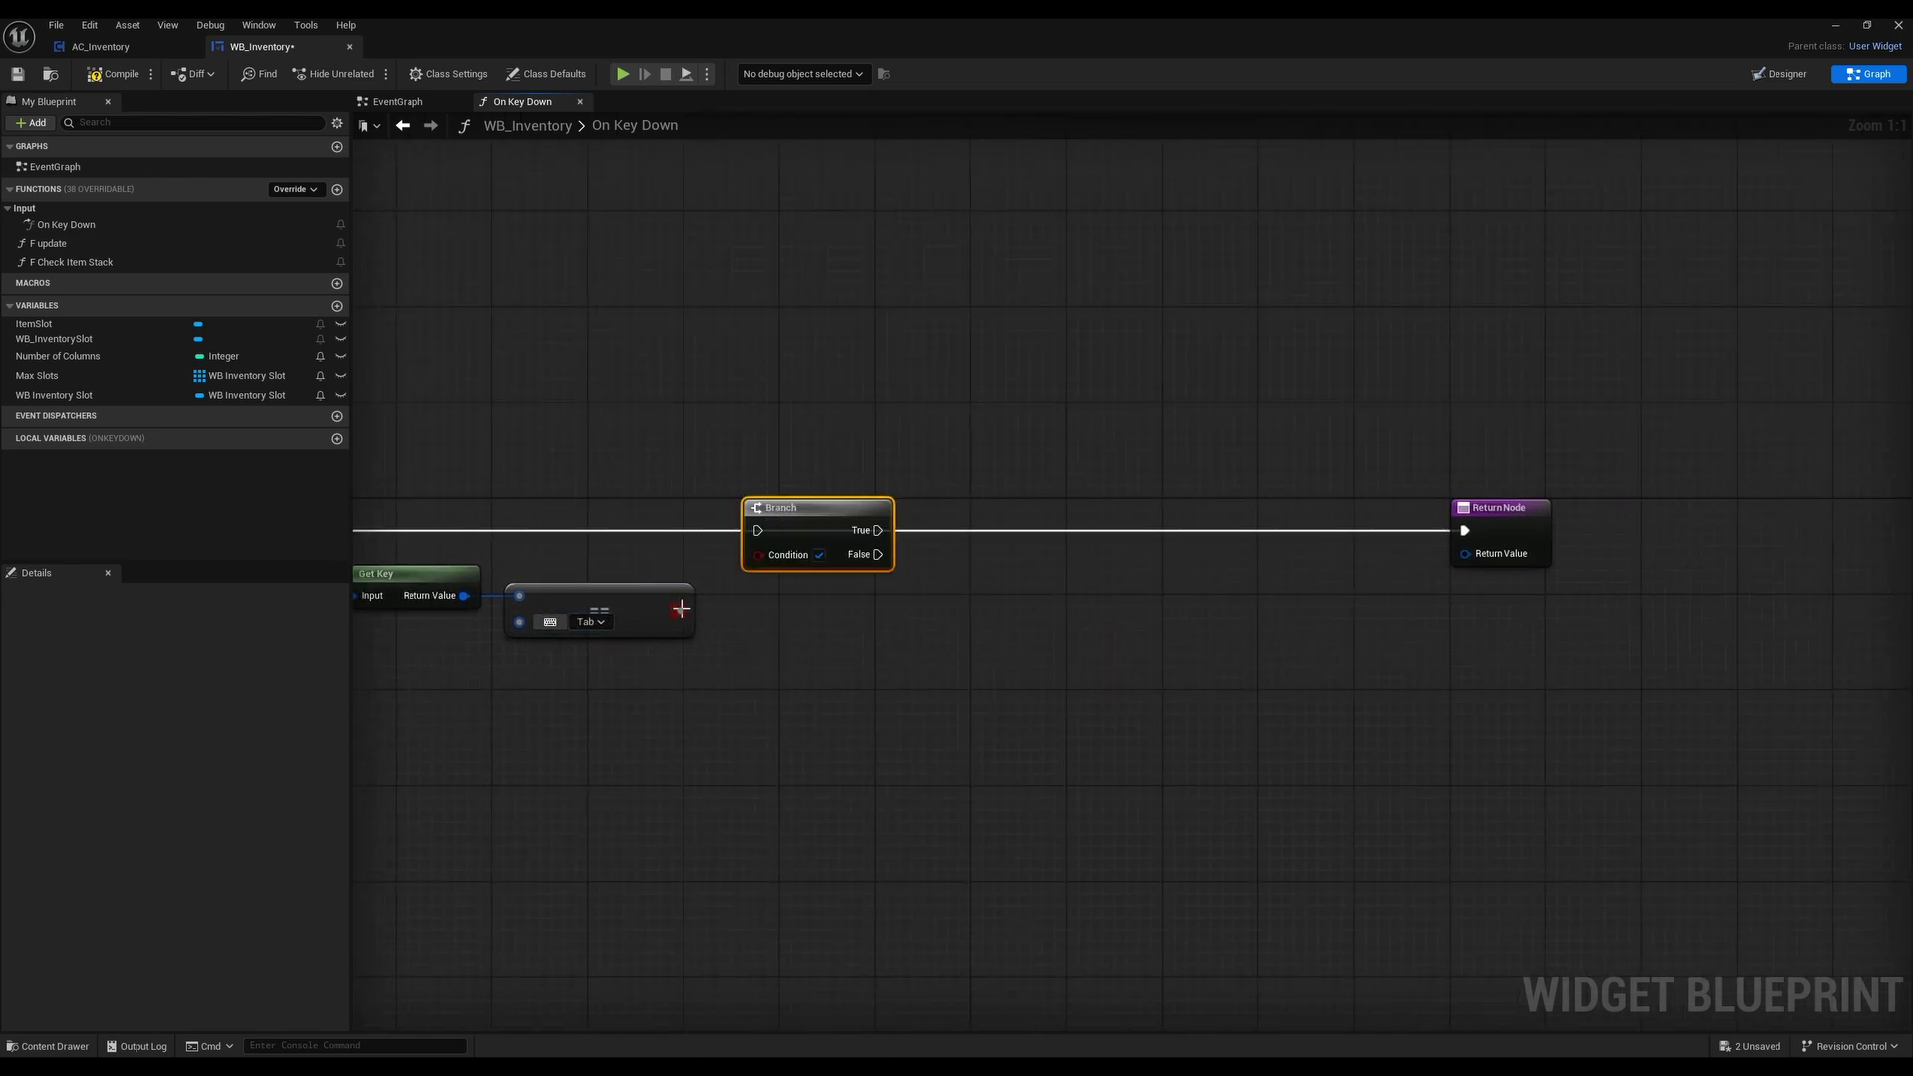
{"action": "left_click_drag", "start_coordinate": [680, 611], "coordinate": [753, 551]}
{"action": "right_click_drag", "start_coordinate": [620, 487], "coordinate": [861, 466]}
{"action": "left_click_drag", "start_coordinate": [537, 508], "coordinate": [1000, 506]}
Add Remove All Widgets on the Branch's True output, followed by a Set Input Mode Game Only node
{"action": "right_click_drag", "start_coordinate": [1125, 509], "coordinate": [835, 502]}
{"action": "left_click_drag", "start_coordinate": [814, 499], "coordinate": [937, 506]}
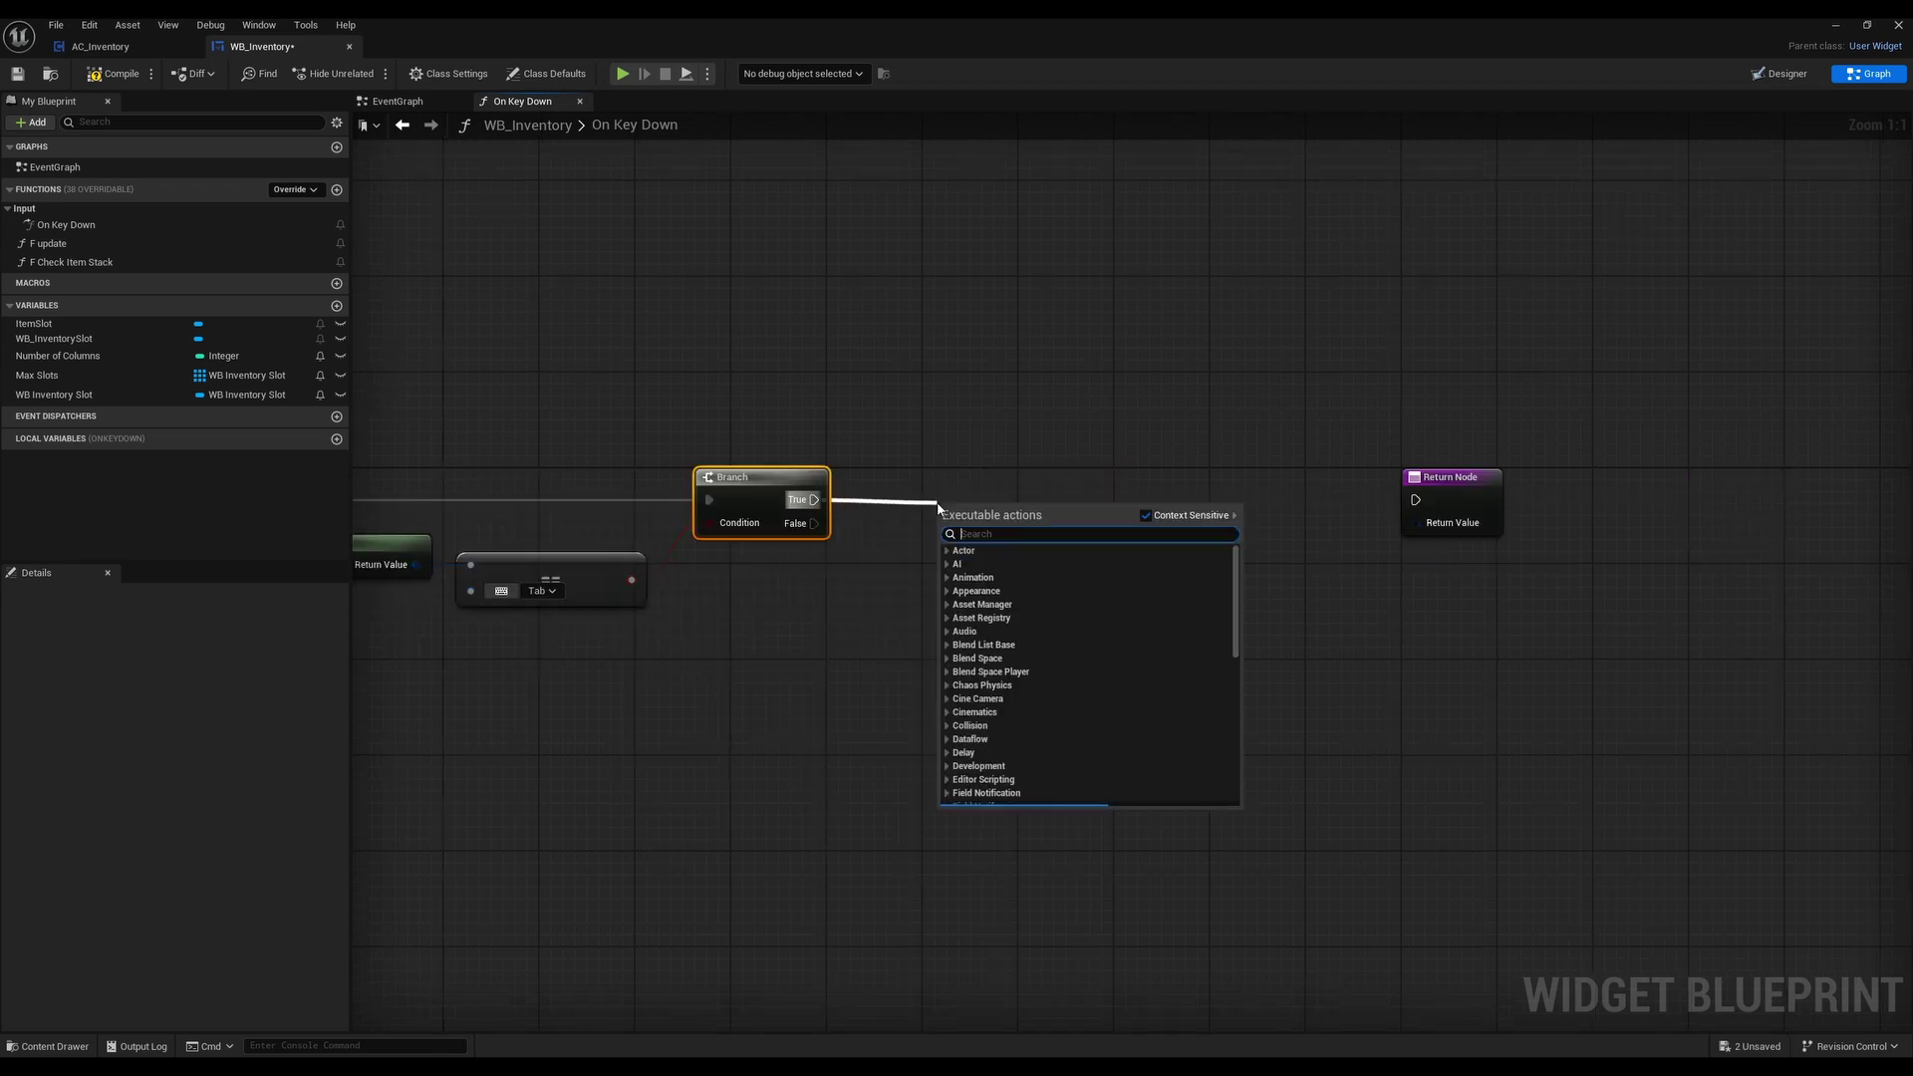
{"action": "type", "text": "remove all"}
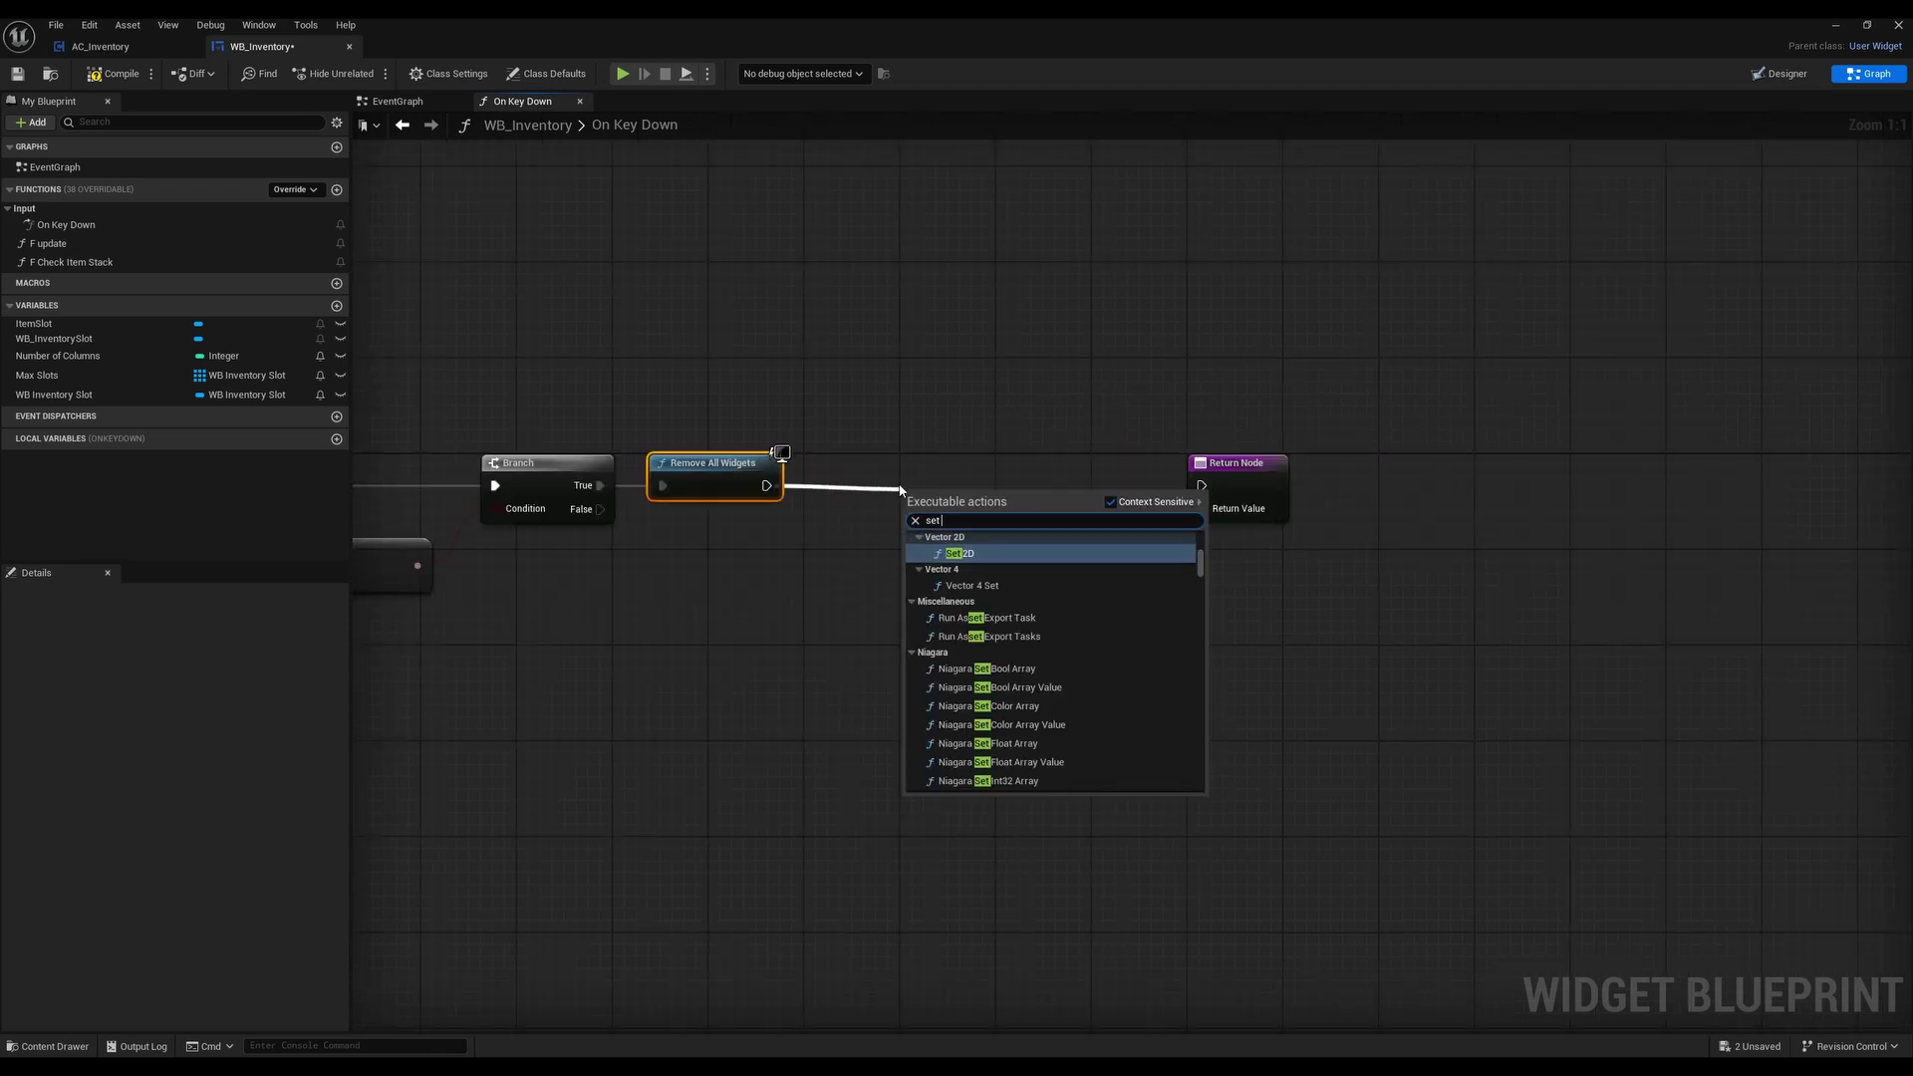
{"action": "type", "text": "input"}
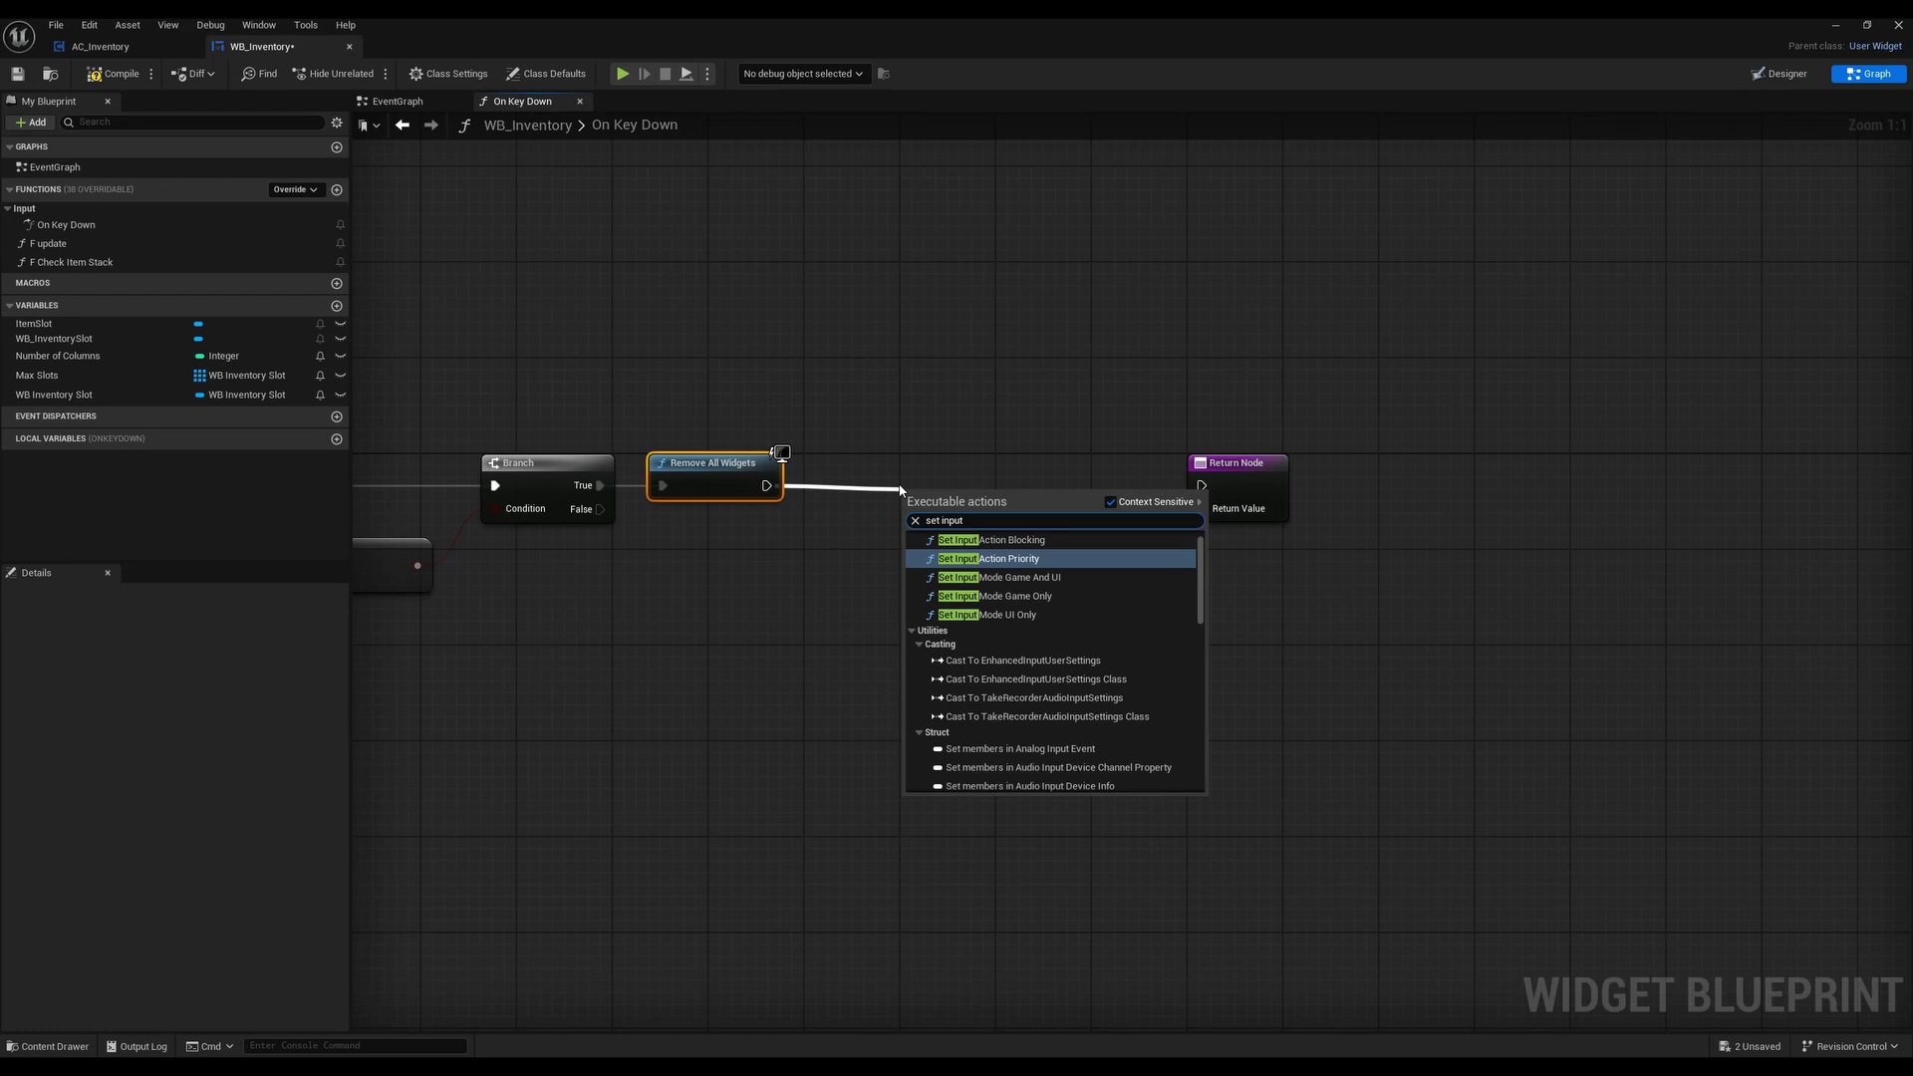
{"action": "type", "text": " game"}
{"action": "key", "text": "Return"}
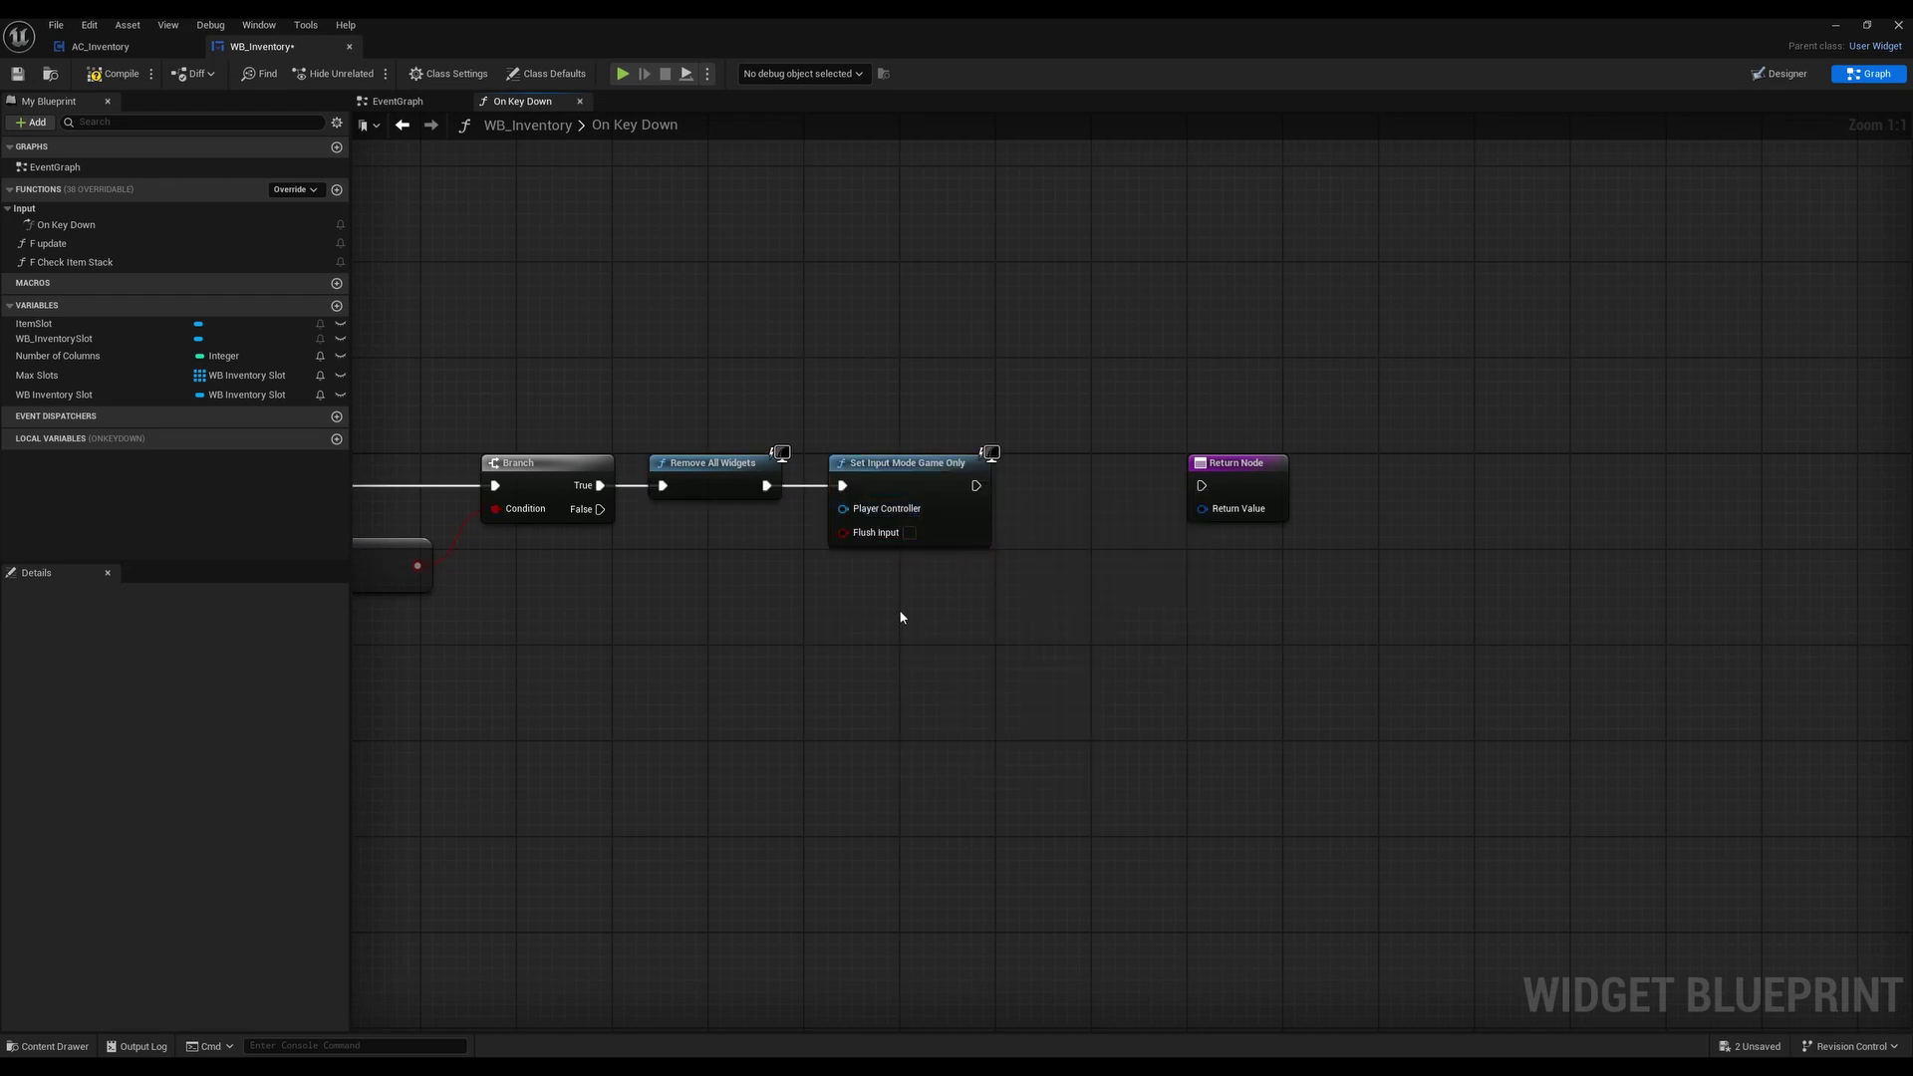
Add a Get Player Controller node and connect it to the Player Controller input of Set Input Mode Game Only
{"action": "right_click", "coordinate": [850, 620]}
{"action": "type", "text": "get player cont"}
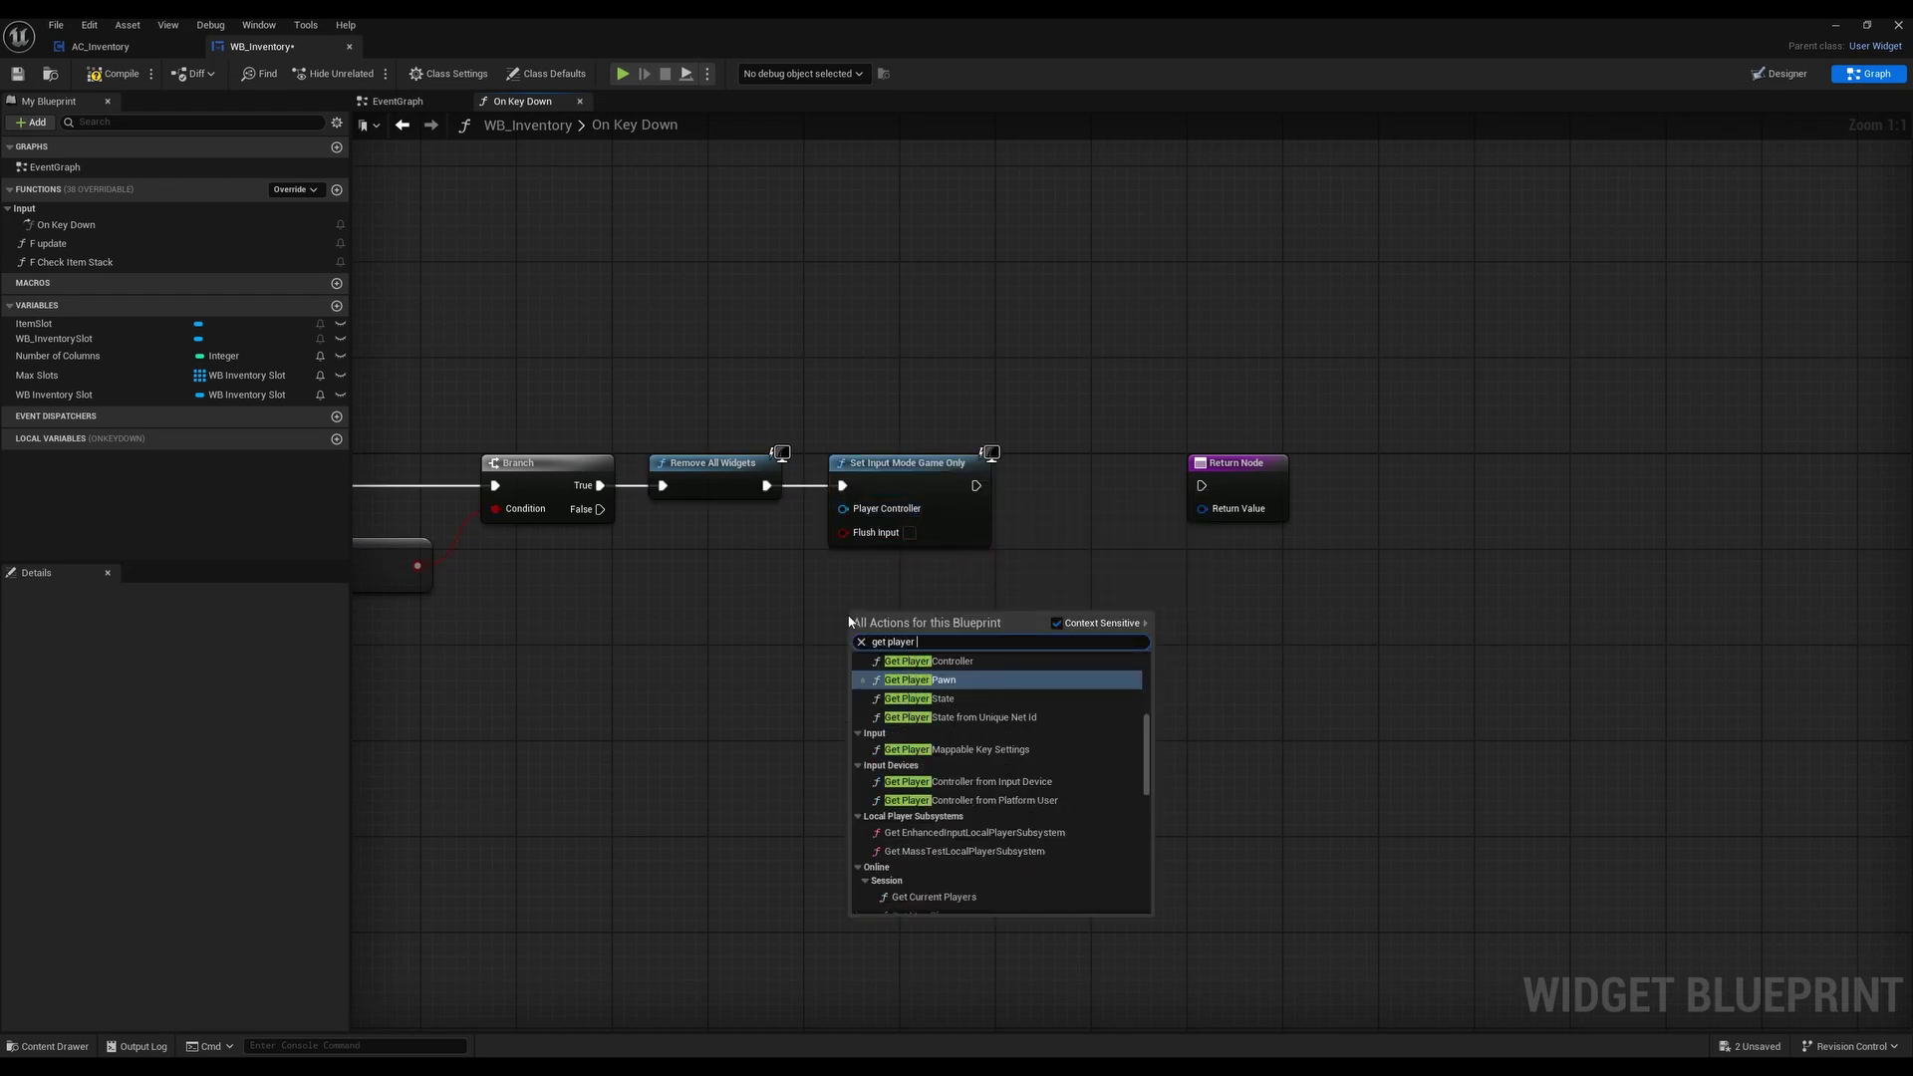
{"action": "key", "text": "Return"}
Add a disabled Set Show Mouse Cursor node after the input mode node, routing its player controller wire through a reroute node
{"action": "left_click_drag", "start_coordinate": [774, 593], "coordinate": [948, 610]}
{"action": "type", "text": "show mouse cursor"}
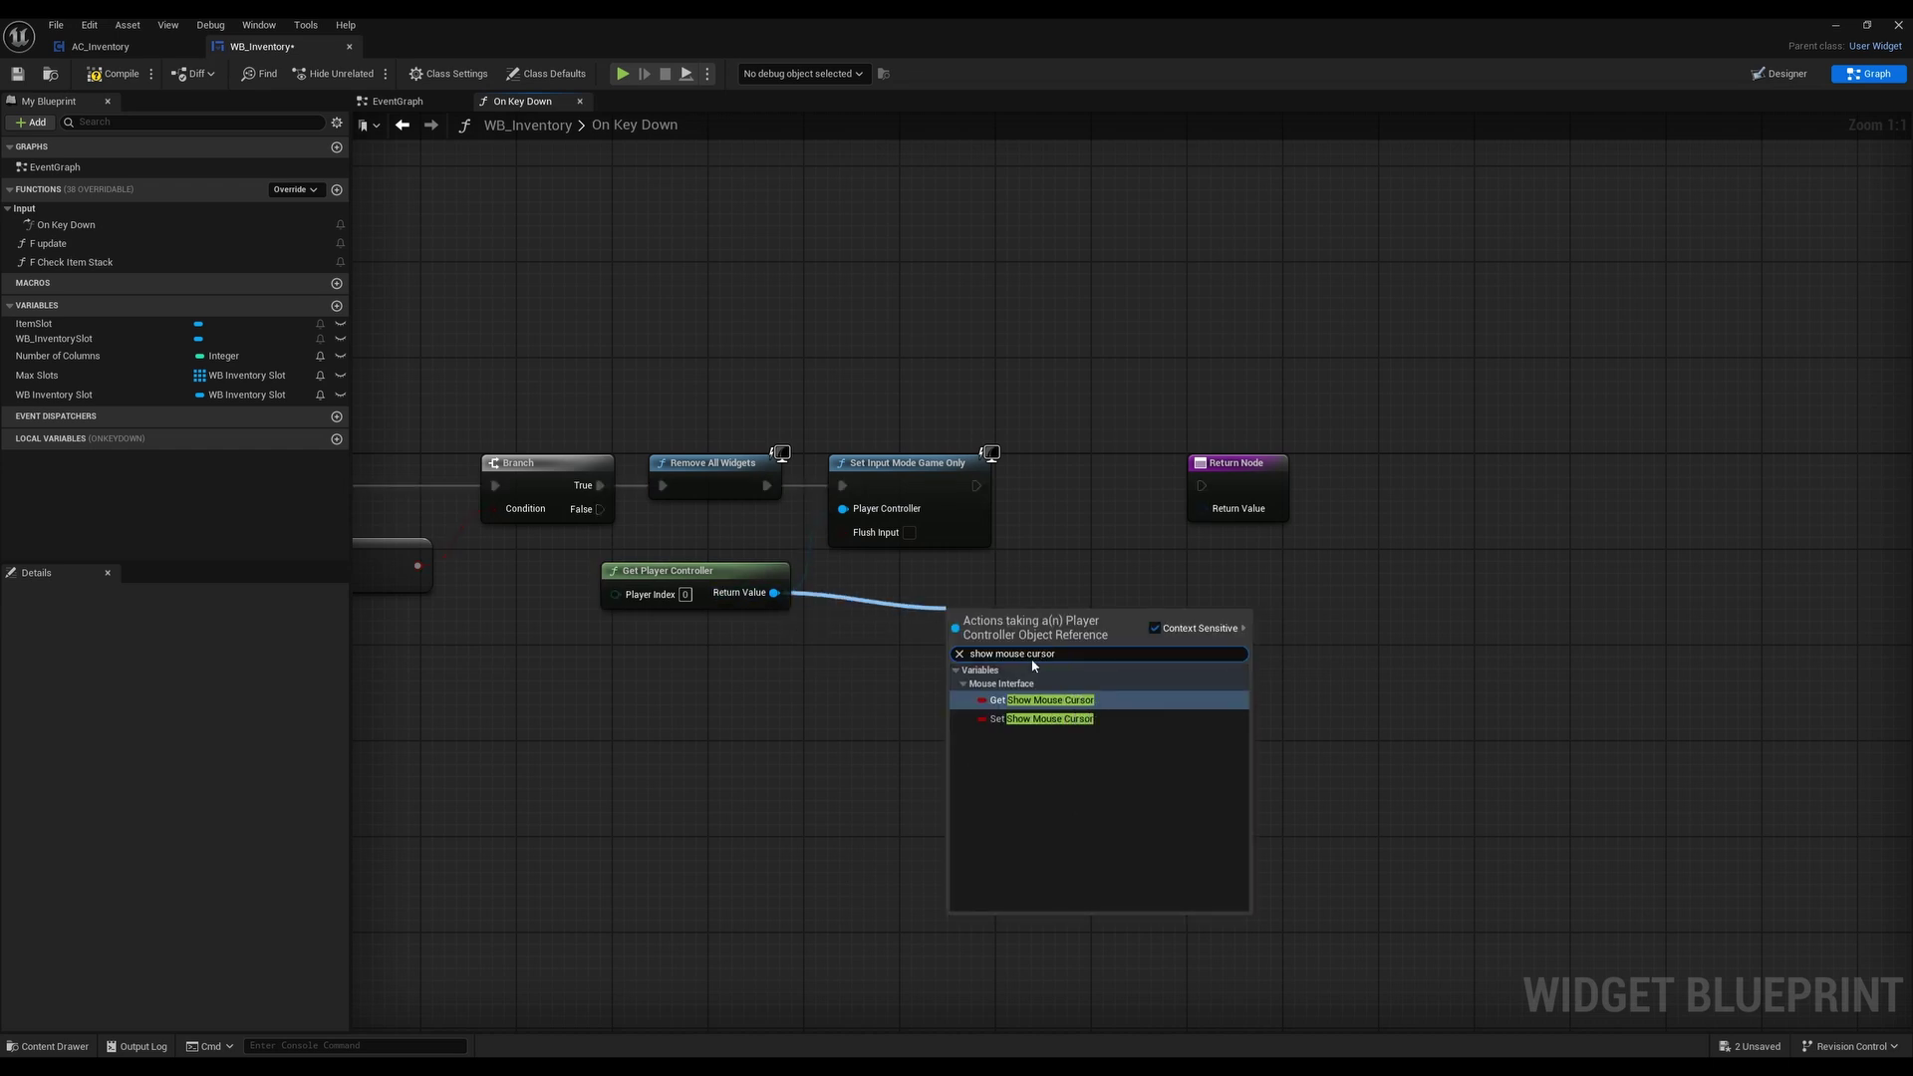
{"action": "left_click", "coordinate": [1096, 717]}
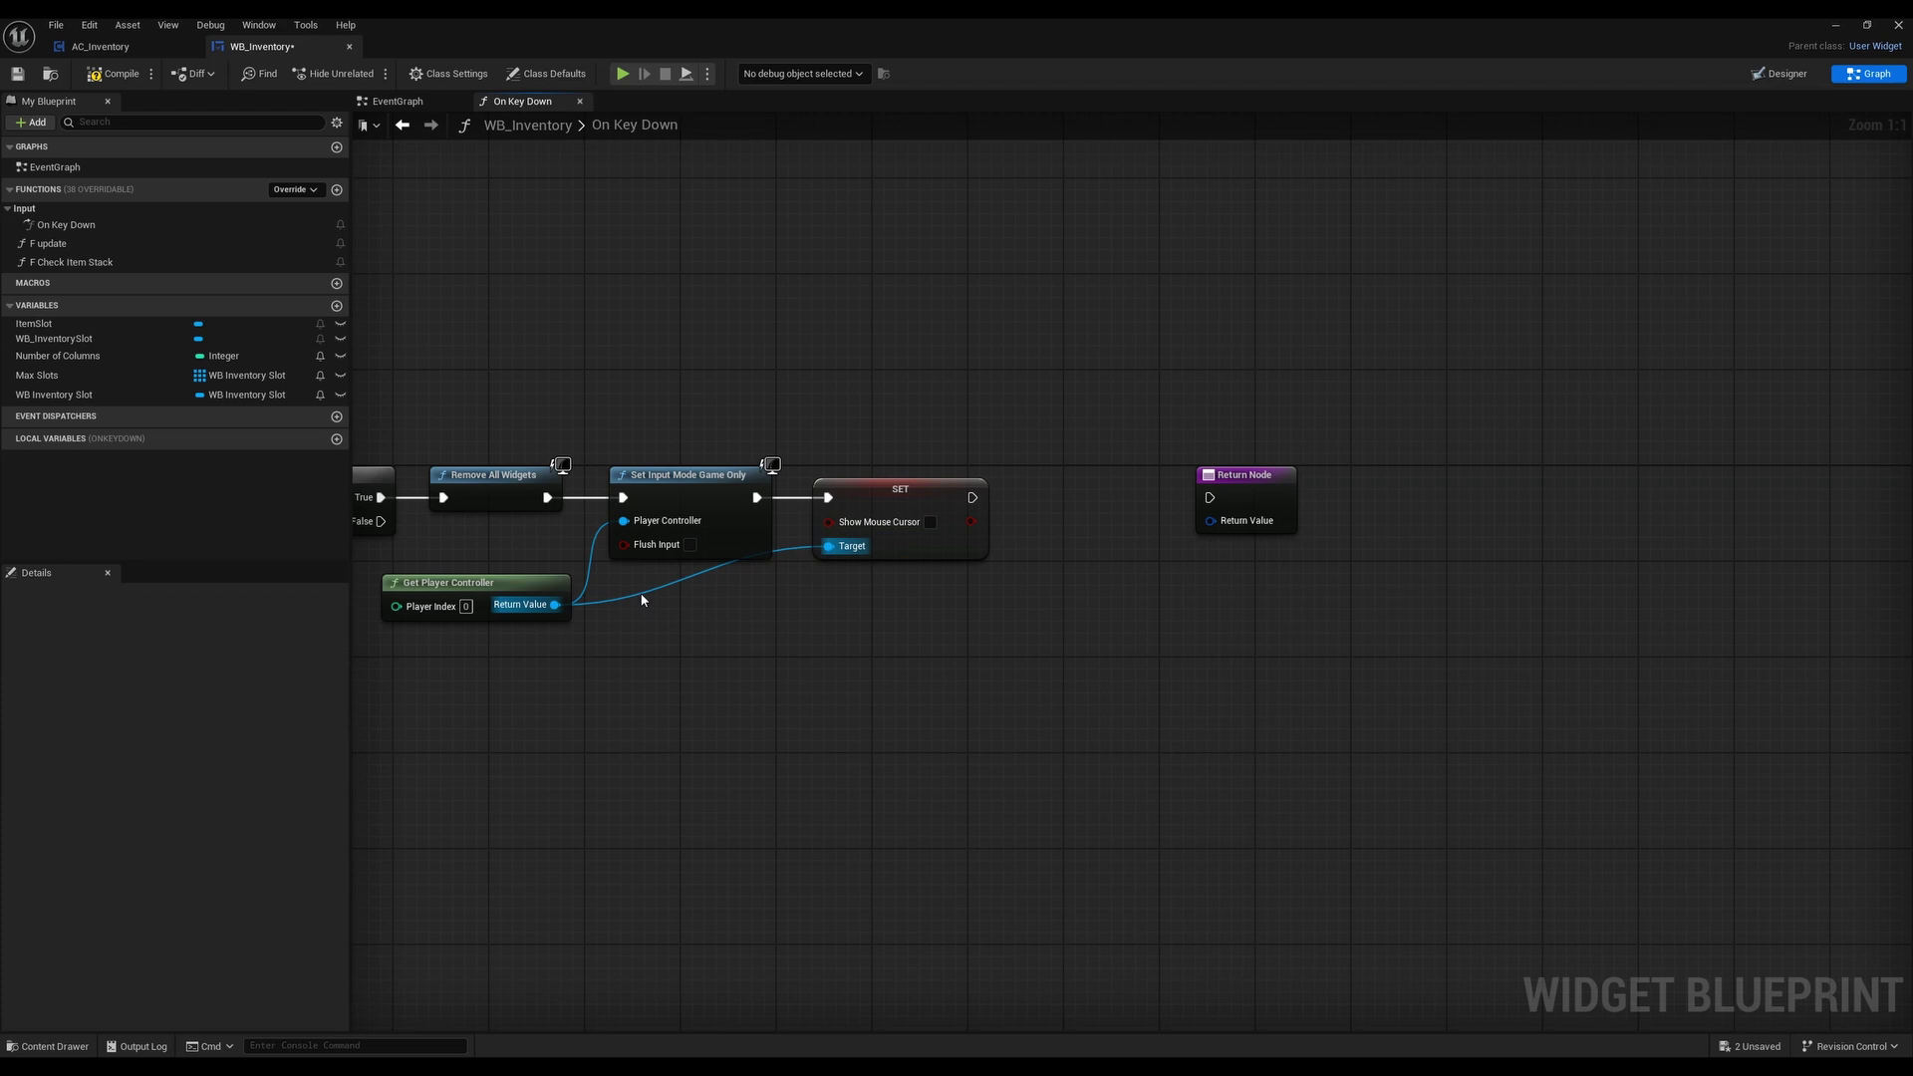
{"action": "double_click", "coordinate": [643, 595]}
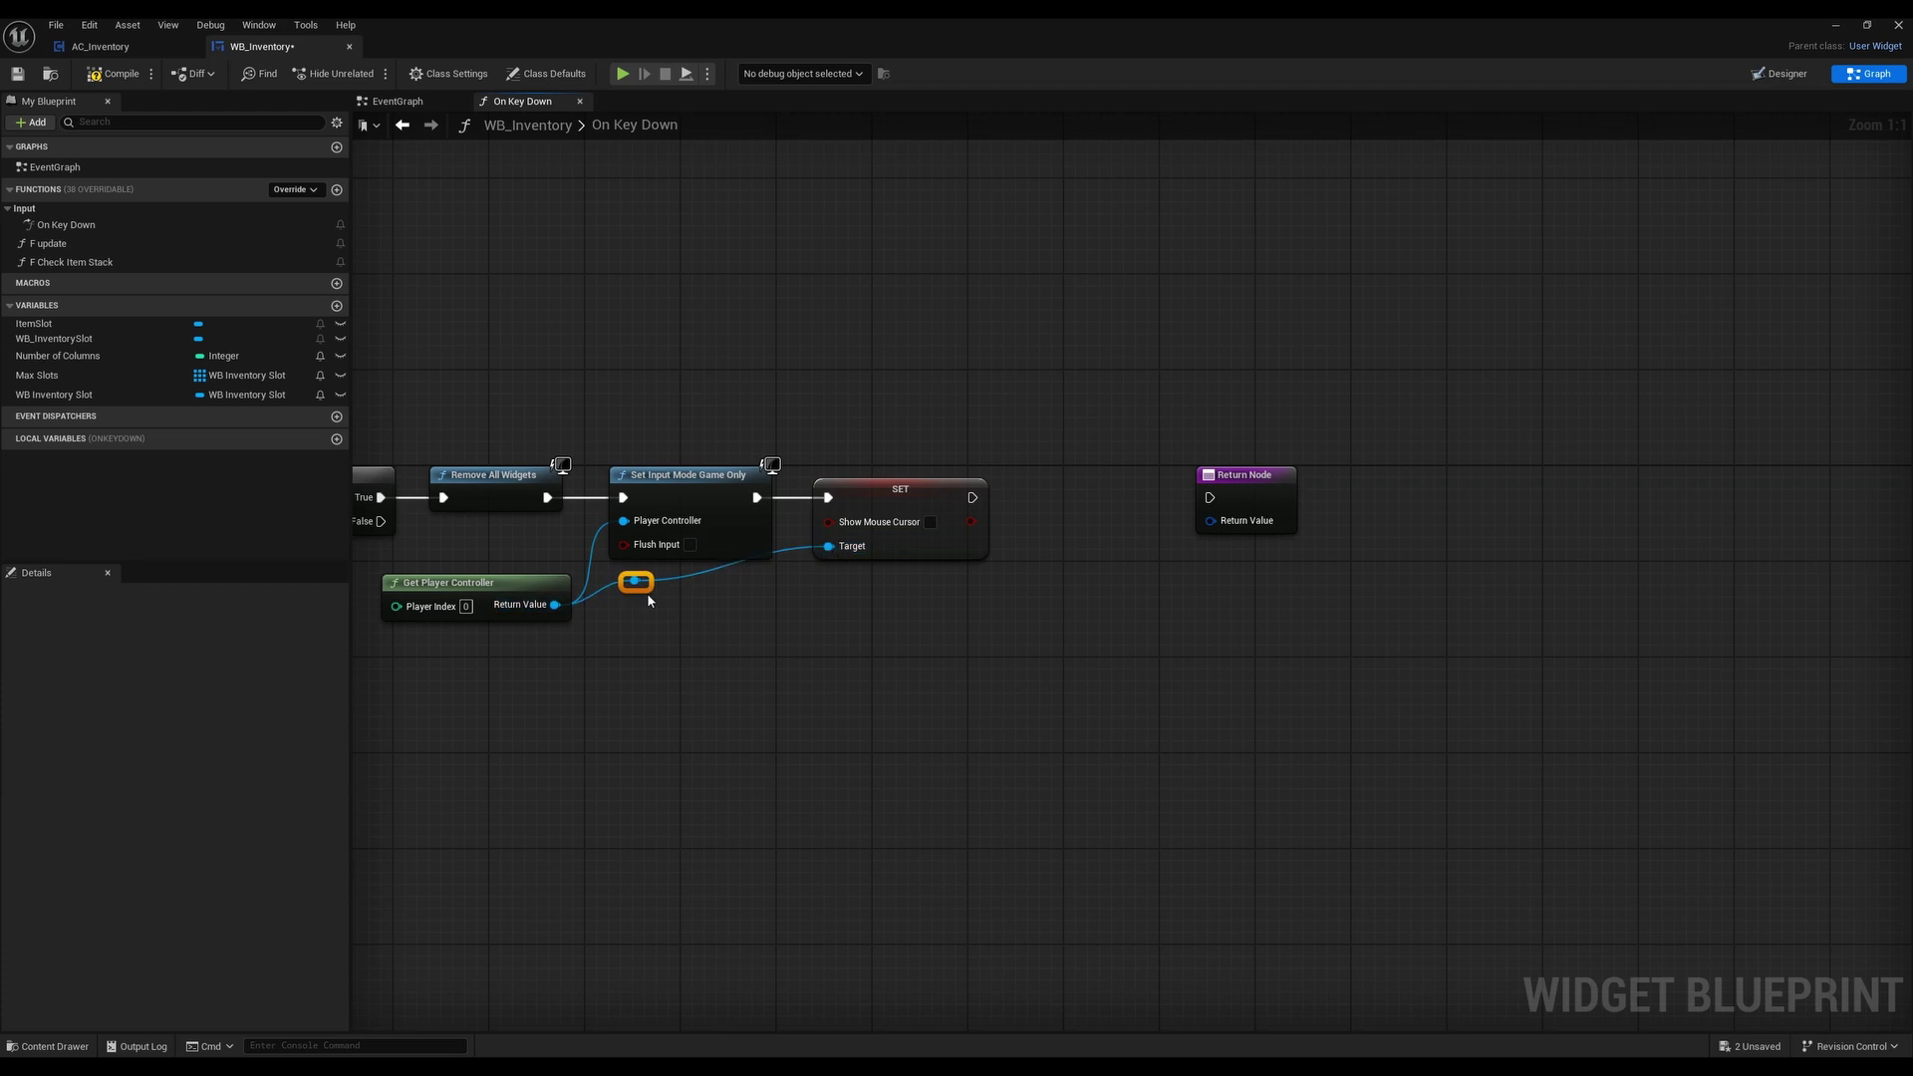
{"action": "left_click_drag", "start_coordinate": [649, 588], "coordinate": [822, 617]}
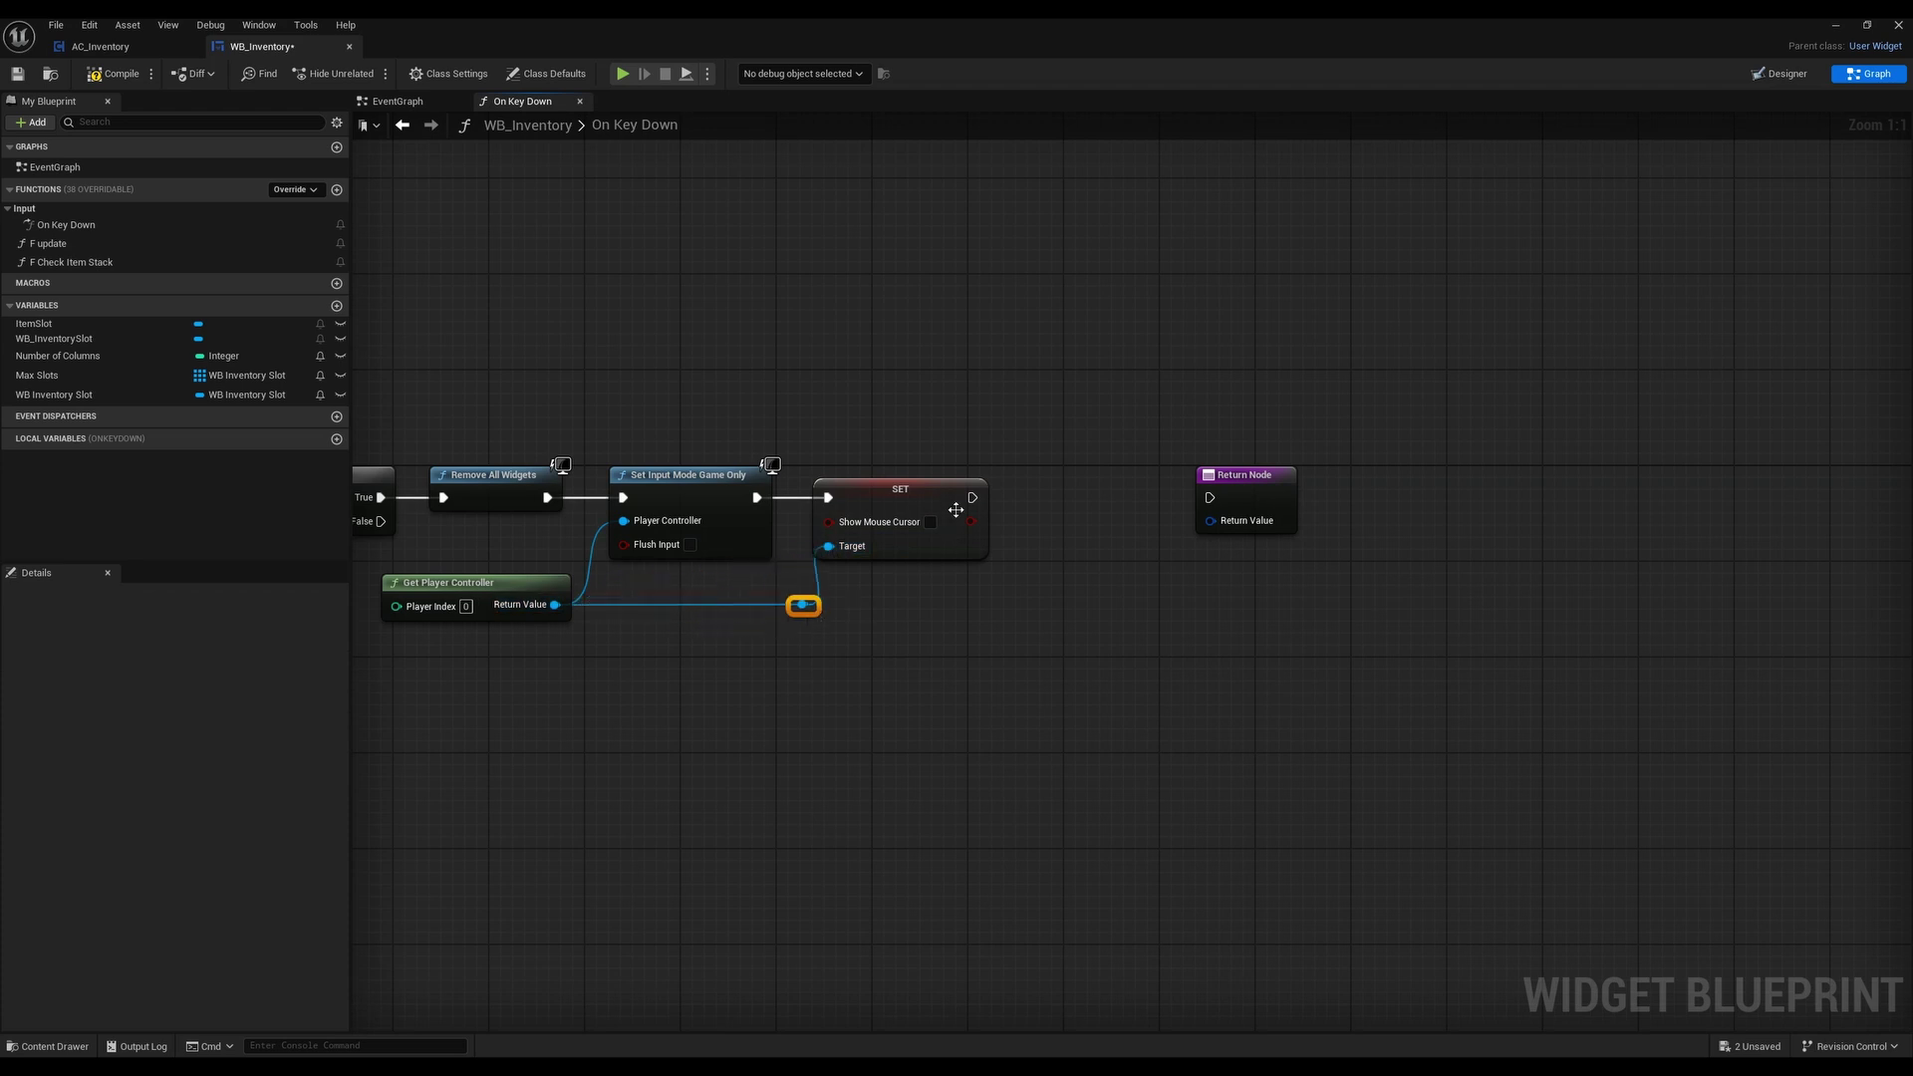
Move the Return Node after the Show Mouse Cursor SET node, connect its execution, and feed its Return Value from a Handled node
{"action": "right_click_drag", "start_coordinate": [1258, 484], "coordinate": [1020, 506]}
{"action": "left_click_drag", "start_coordinate": [1020, 506], "coordinate": [898, 516]}
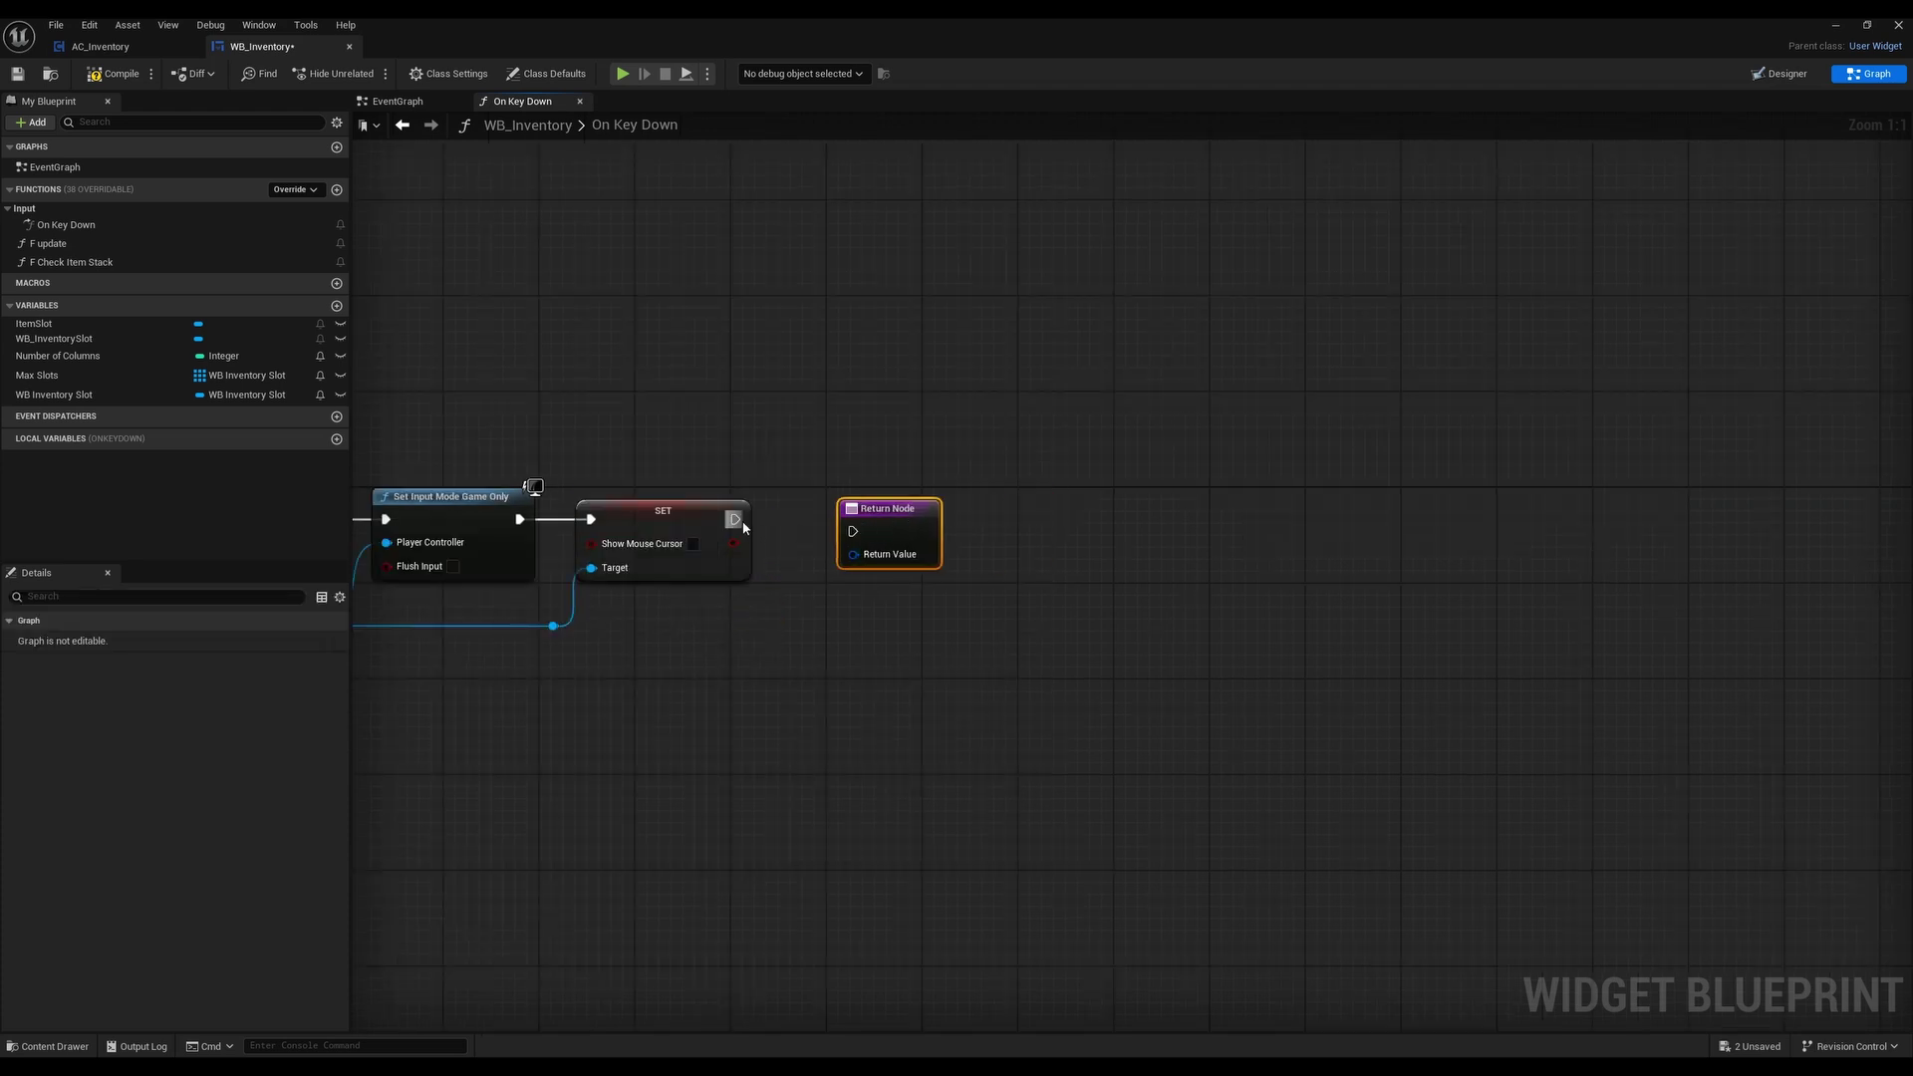
{"action": "left_click_drag", "start_coordinate": [735, 519], "coordinate": [819, 596]}
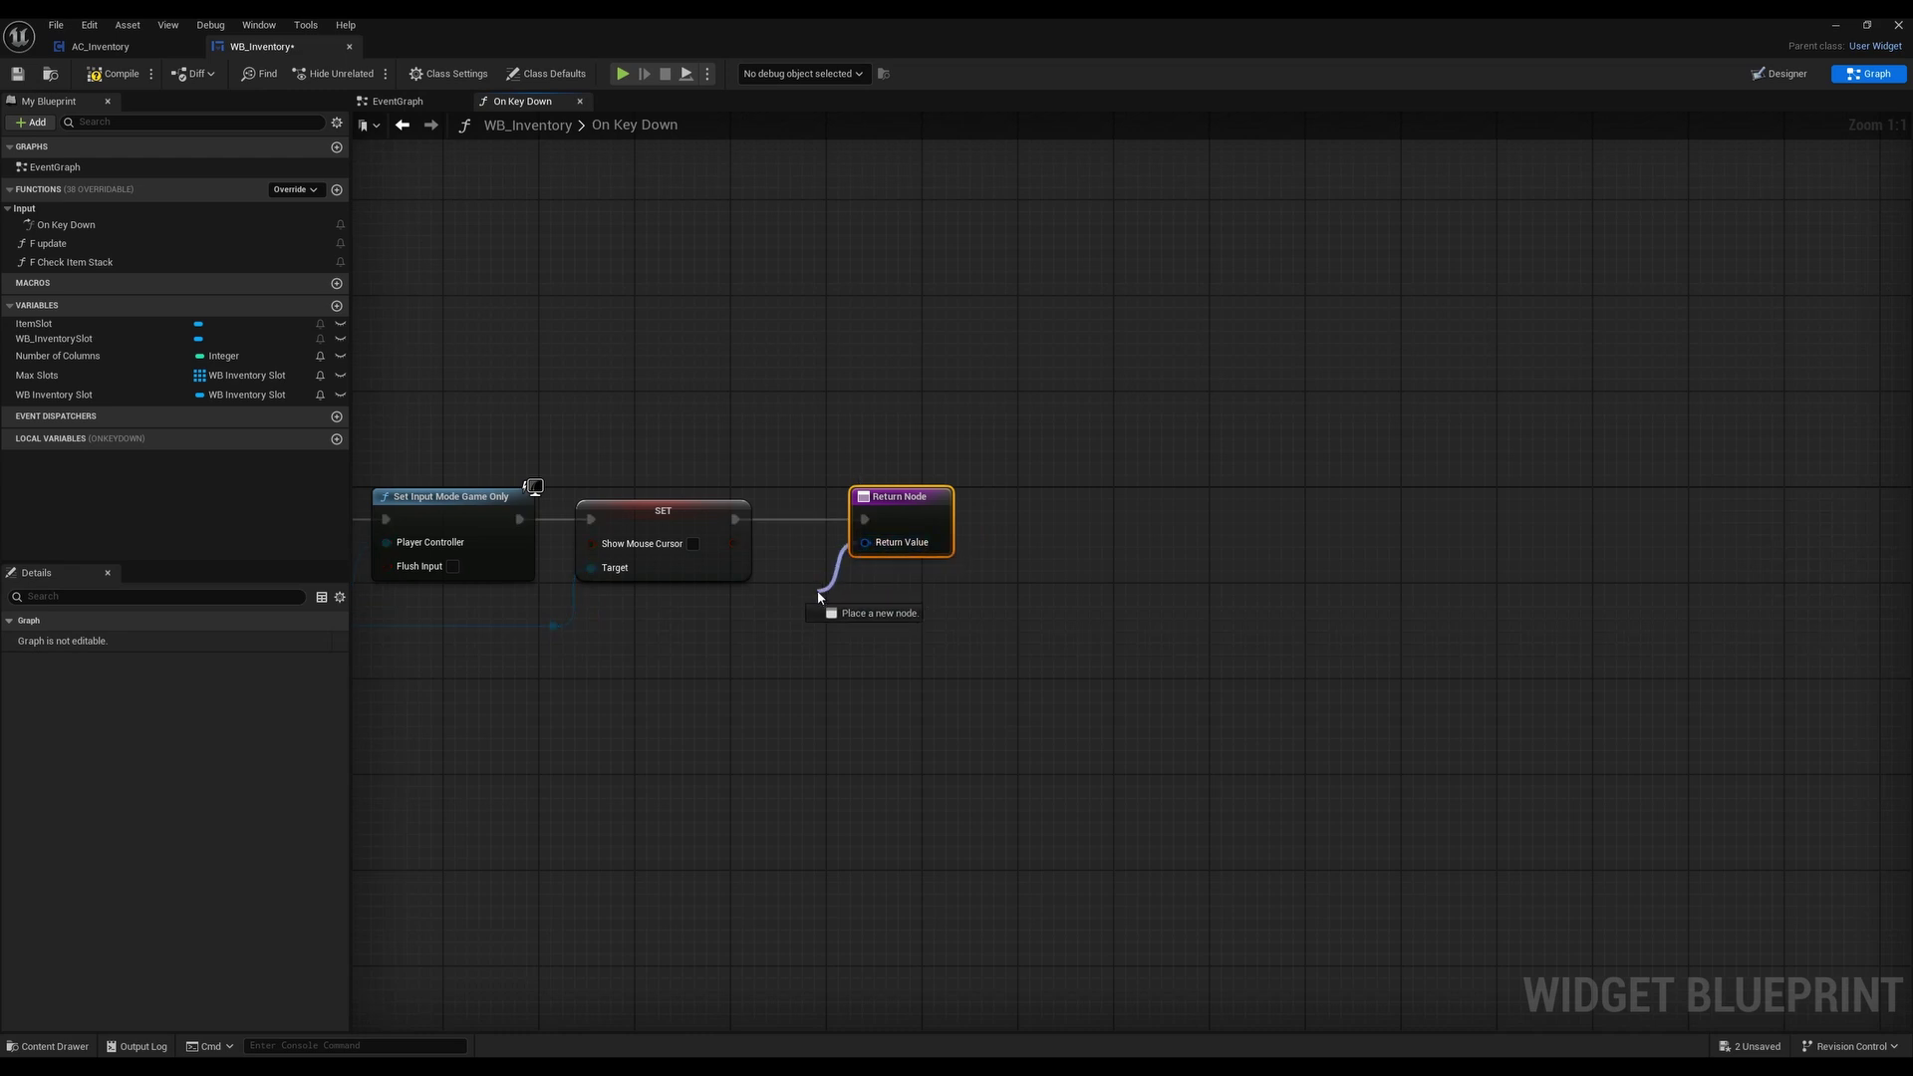
{"action": "type", "text": "handled"}
{"action": "key", "text": "Return"}
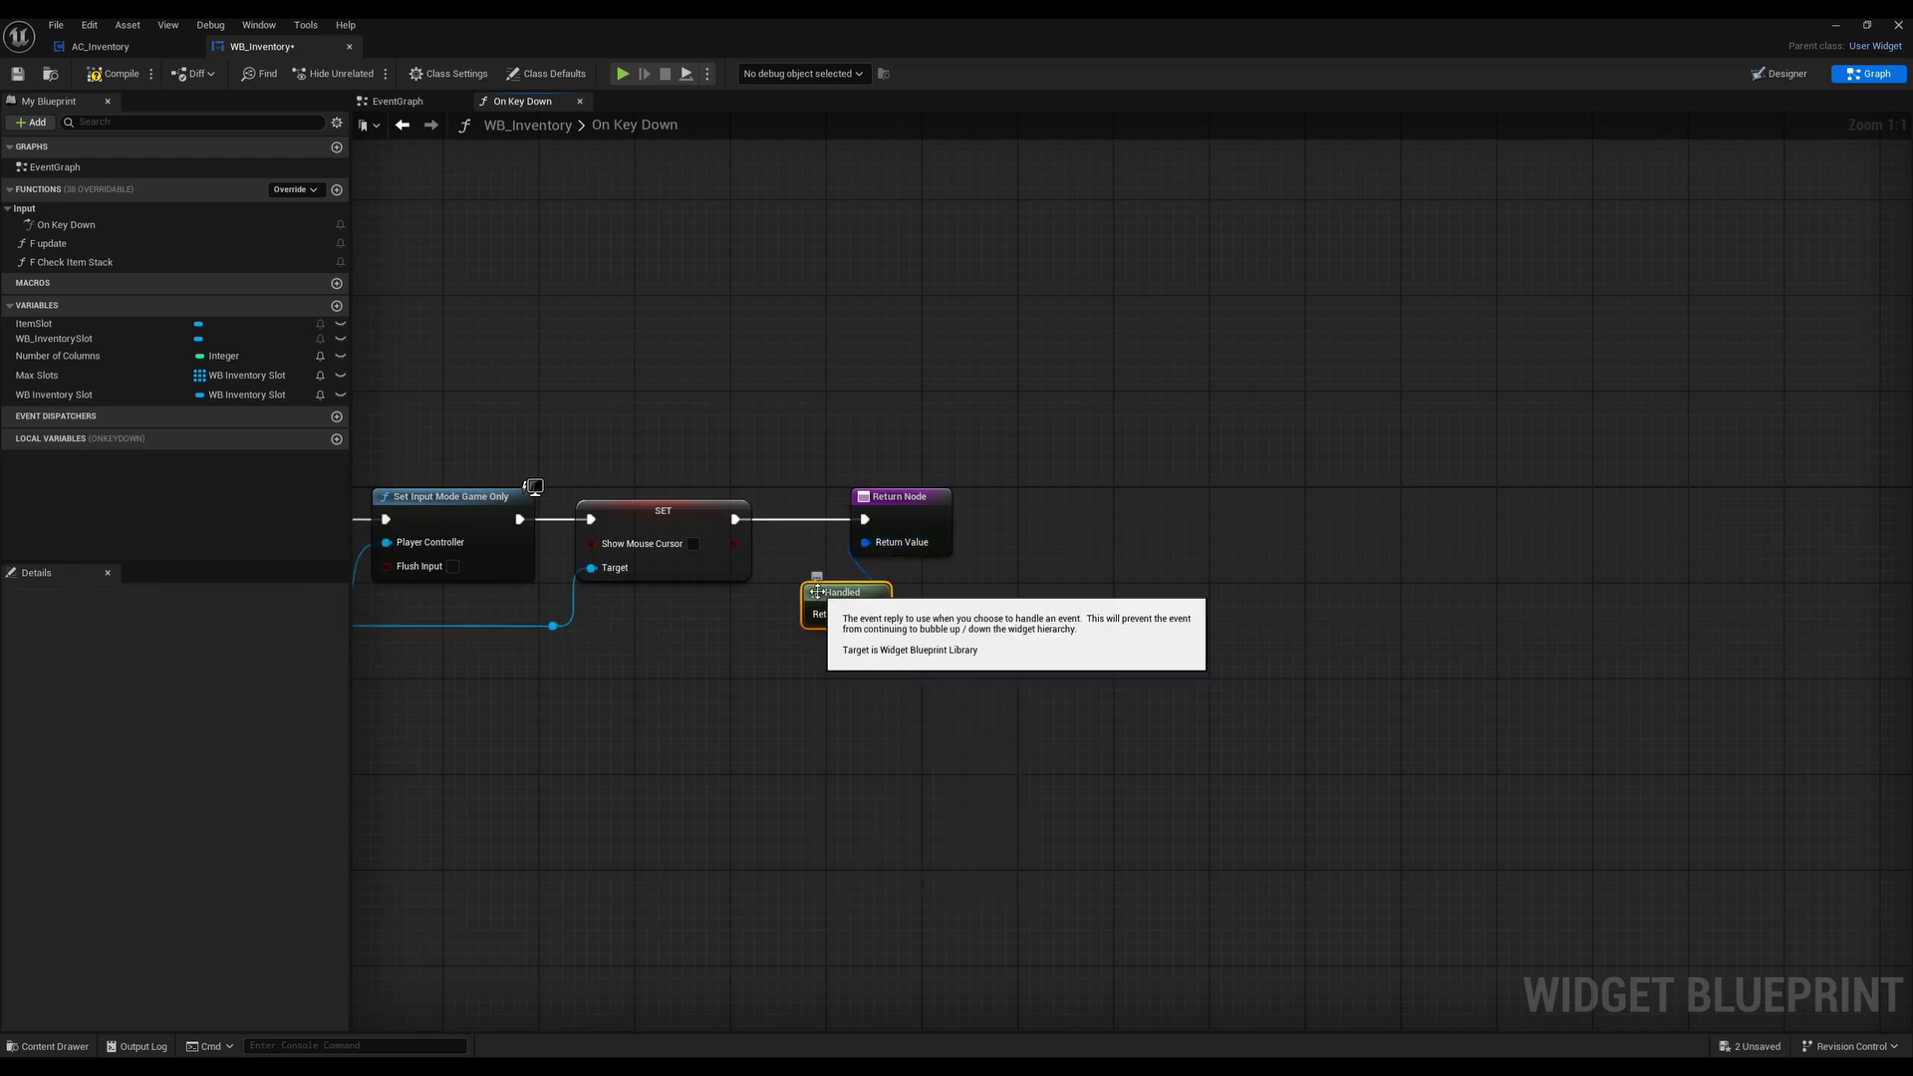
{"action": "left_click_drag", "start_coordinate": [817, 591], "coordinate": [863, 569]}
Save the WB_Inventory widget blueprint with the finished On Key Down function
{"action": "right_click_drag", "start_coordinate": [778, 667], "coordinate": [1084, 622]}
{"action": "scroll", "coordinate": [1084, 622], "scroll_direction": "down", "scroll_amount": 1}
{"action": "right_click_drag", "start_coordinate": [728, 694], "coordinate": [1044, 756]}
{"action": "left_click", "coordinate": [759, 737]}
{"action": "key", "text": "ctrl+s"}
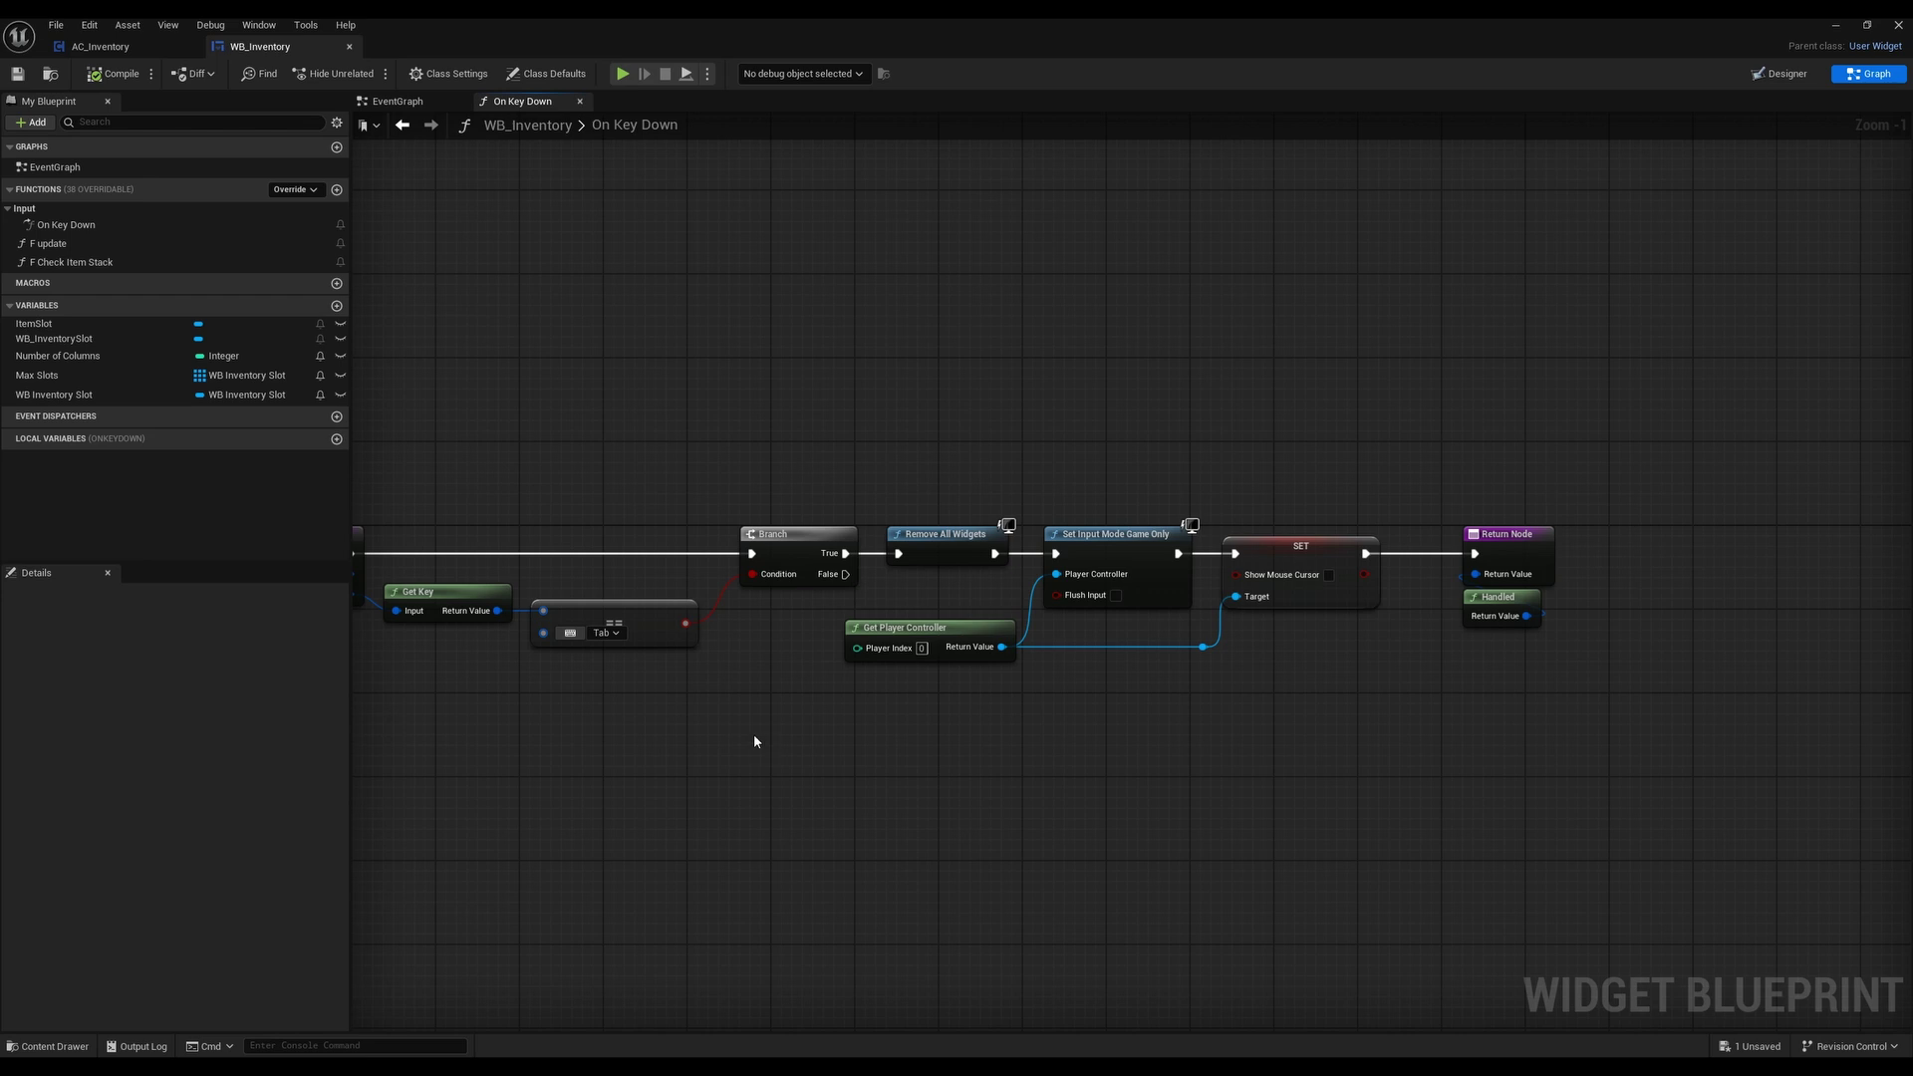
Open WB_InventorySlot, enable Is Focusable on the Item Button, and save the widget from its event graph
{"action": "left_click", "coordinate": [44, 1046]}
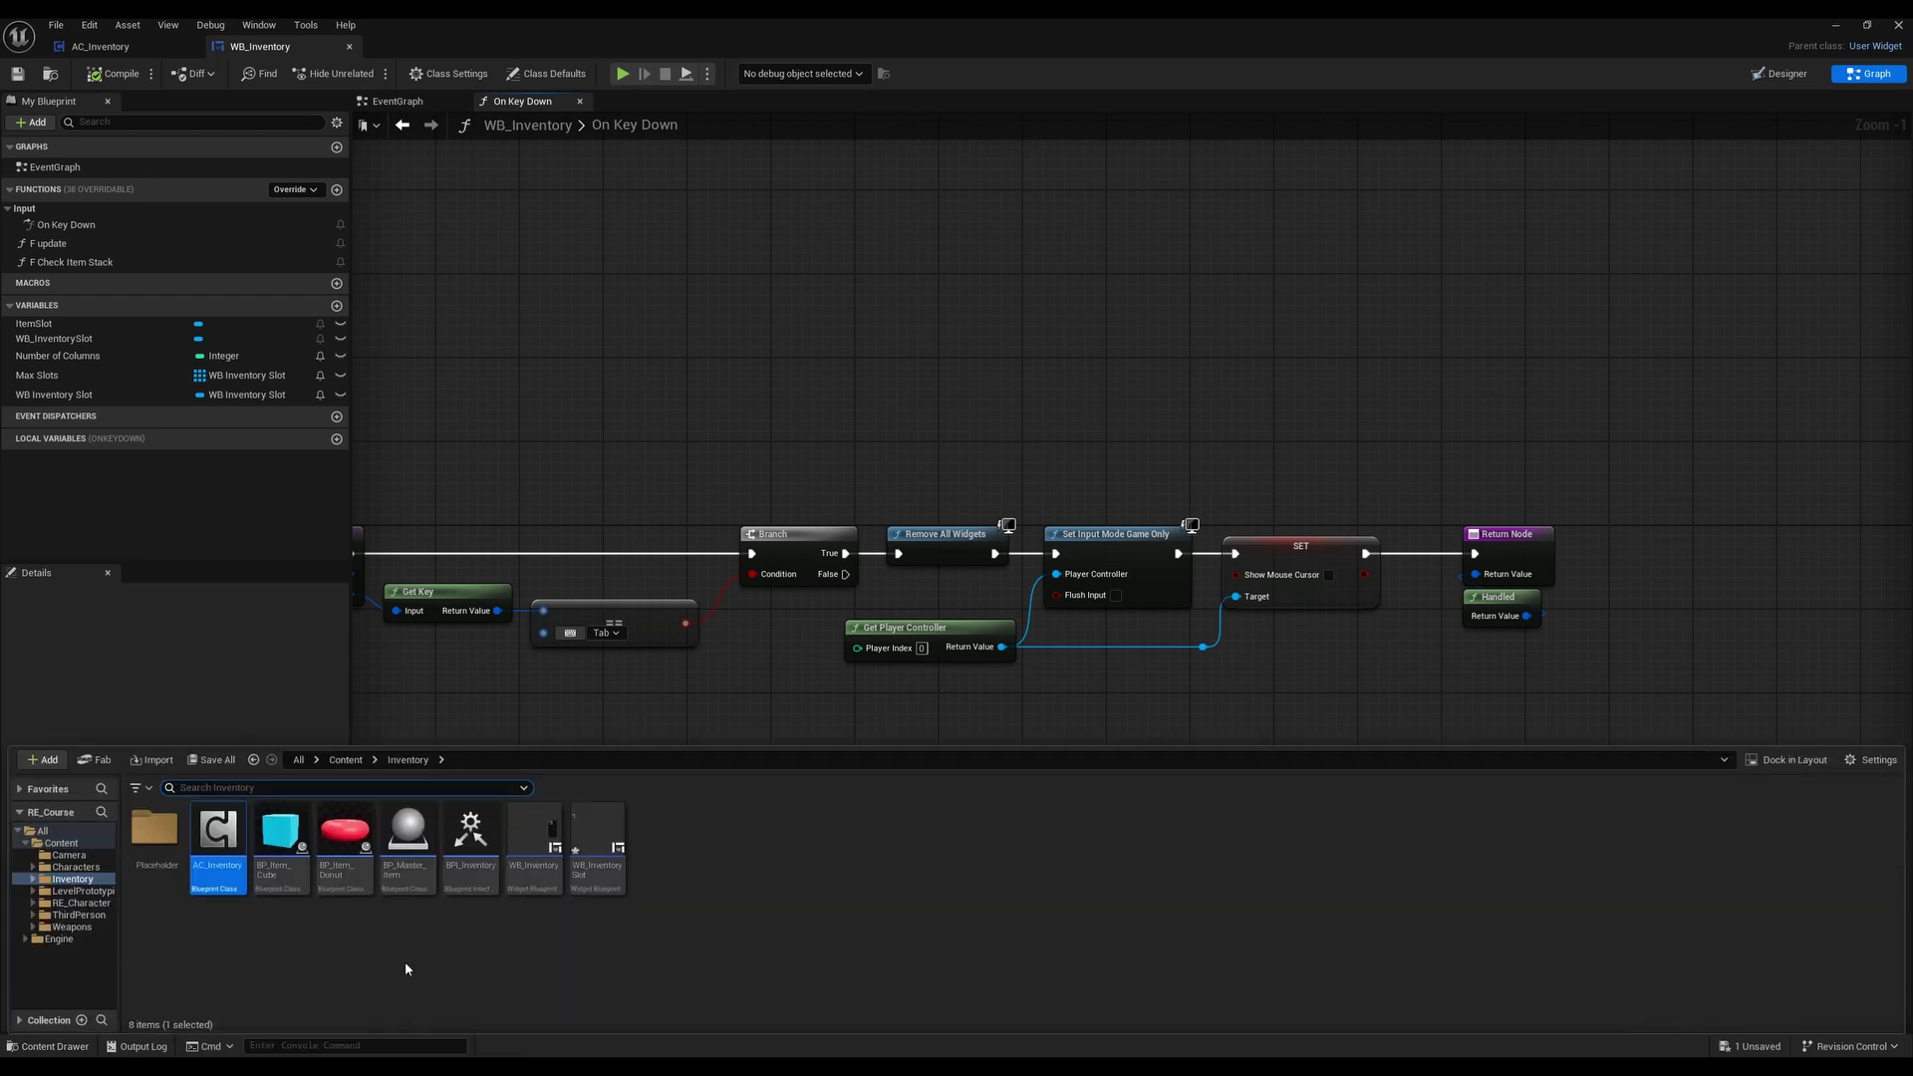
{"action": "double_click", "coordinate": [436, 932]}
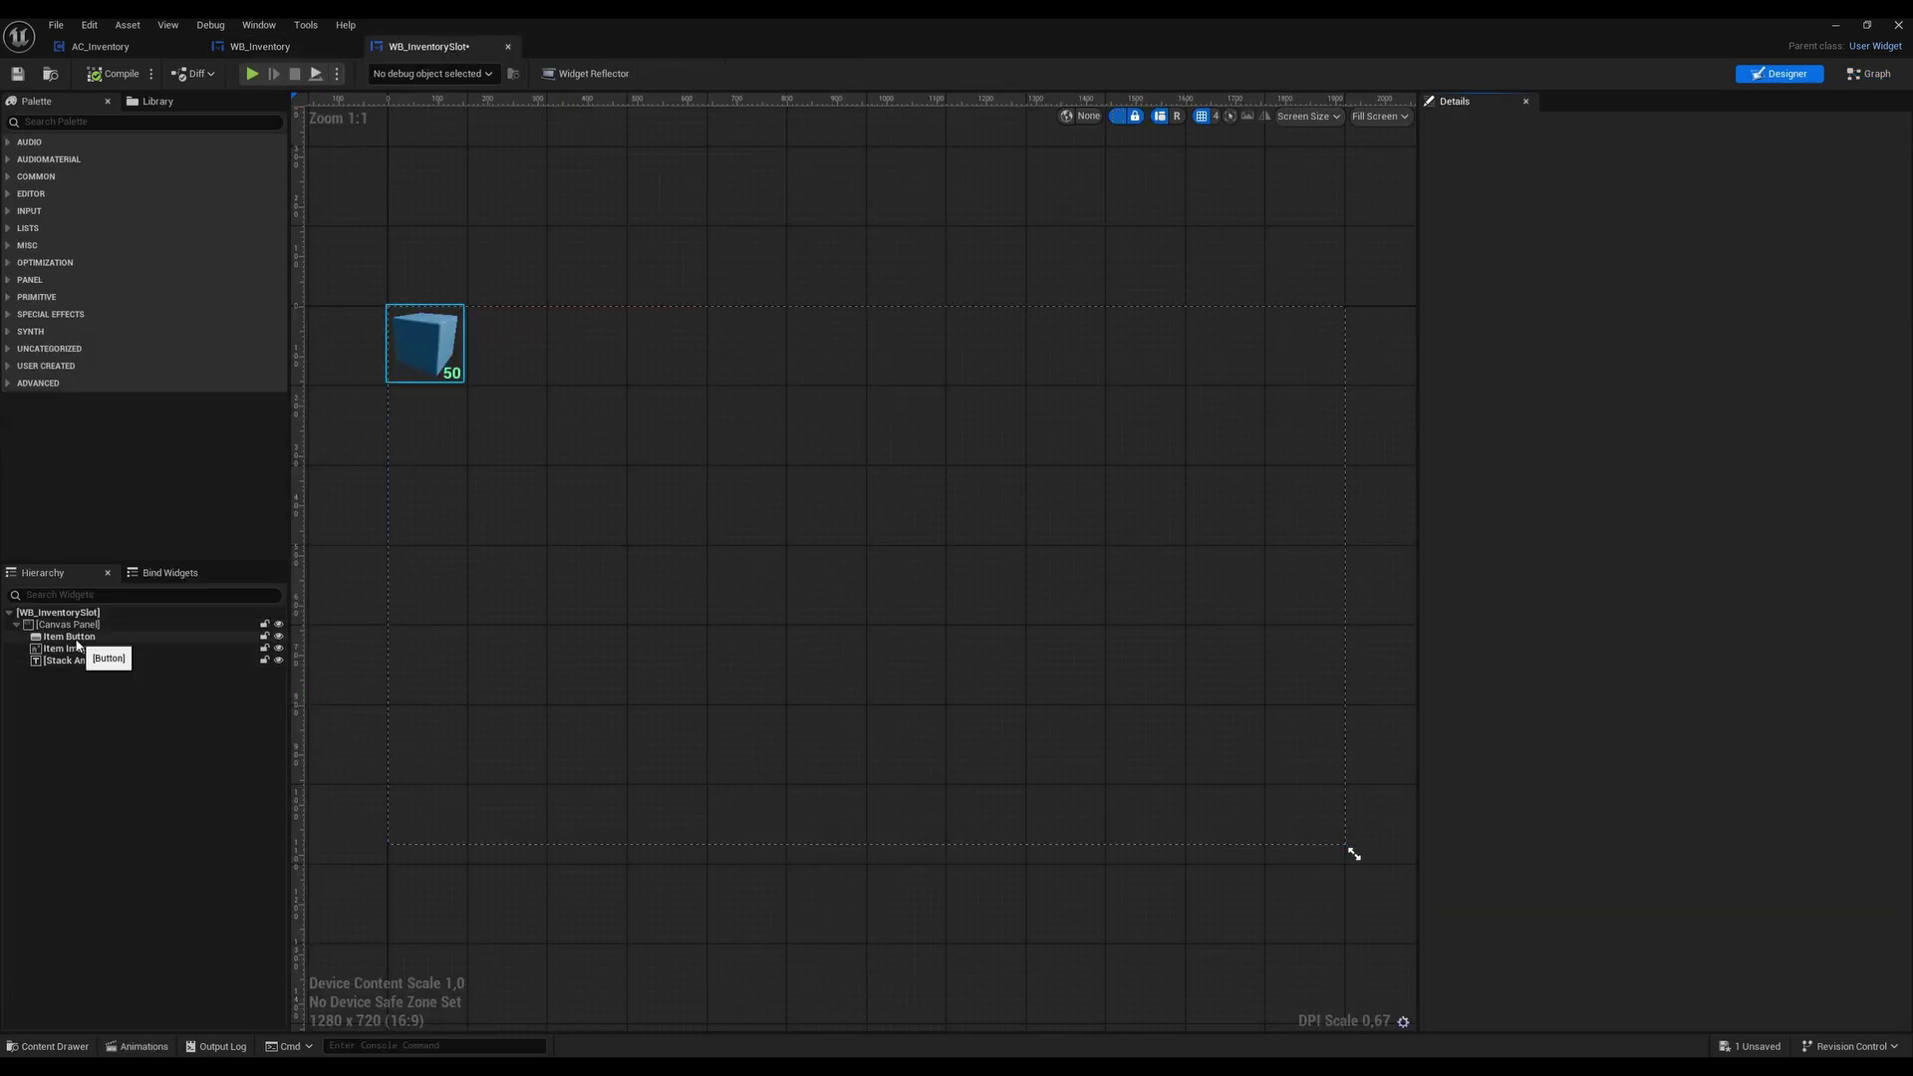
{"action": "left_click", "coordinate": [68, 636]}
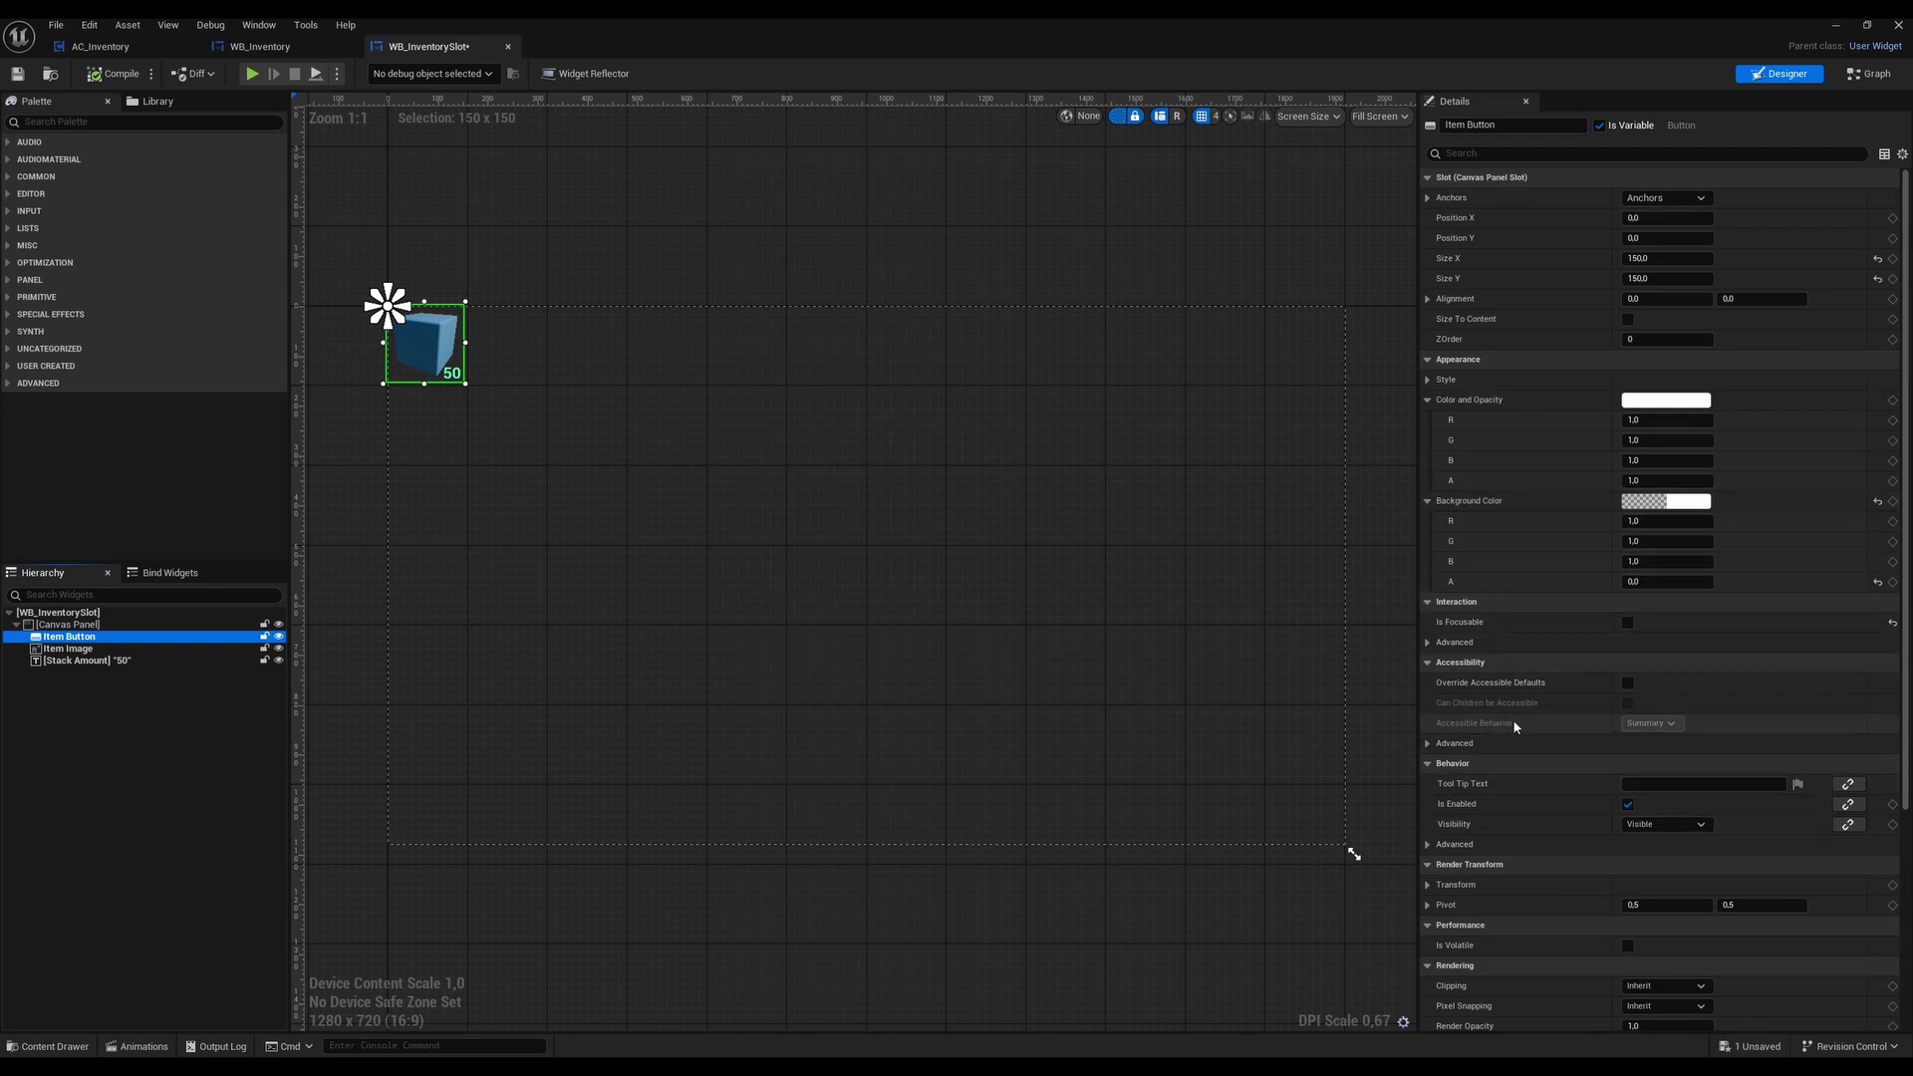
{"action": "left_click", "coordinate": [1629, 624]}
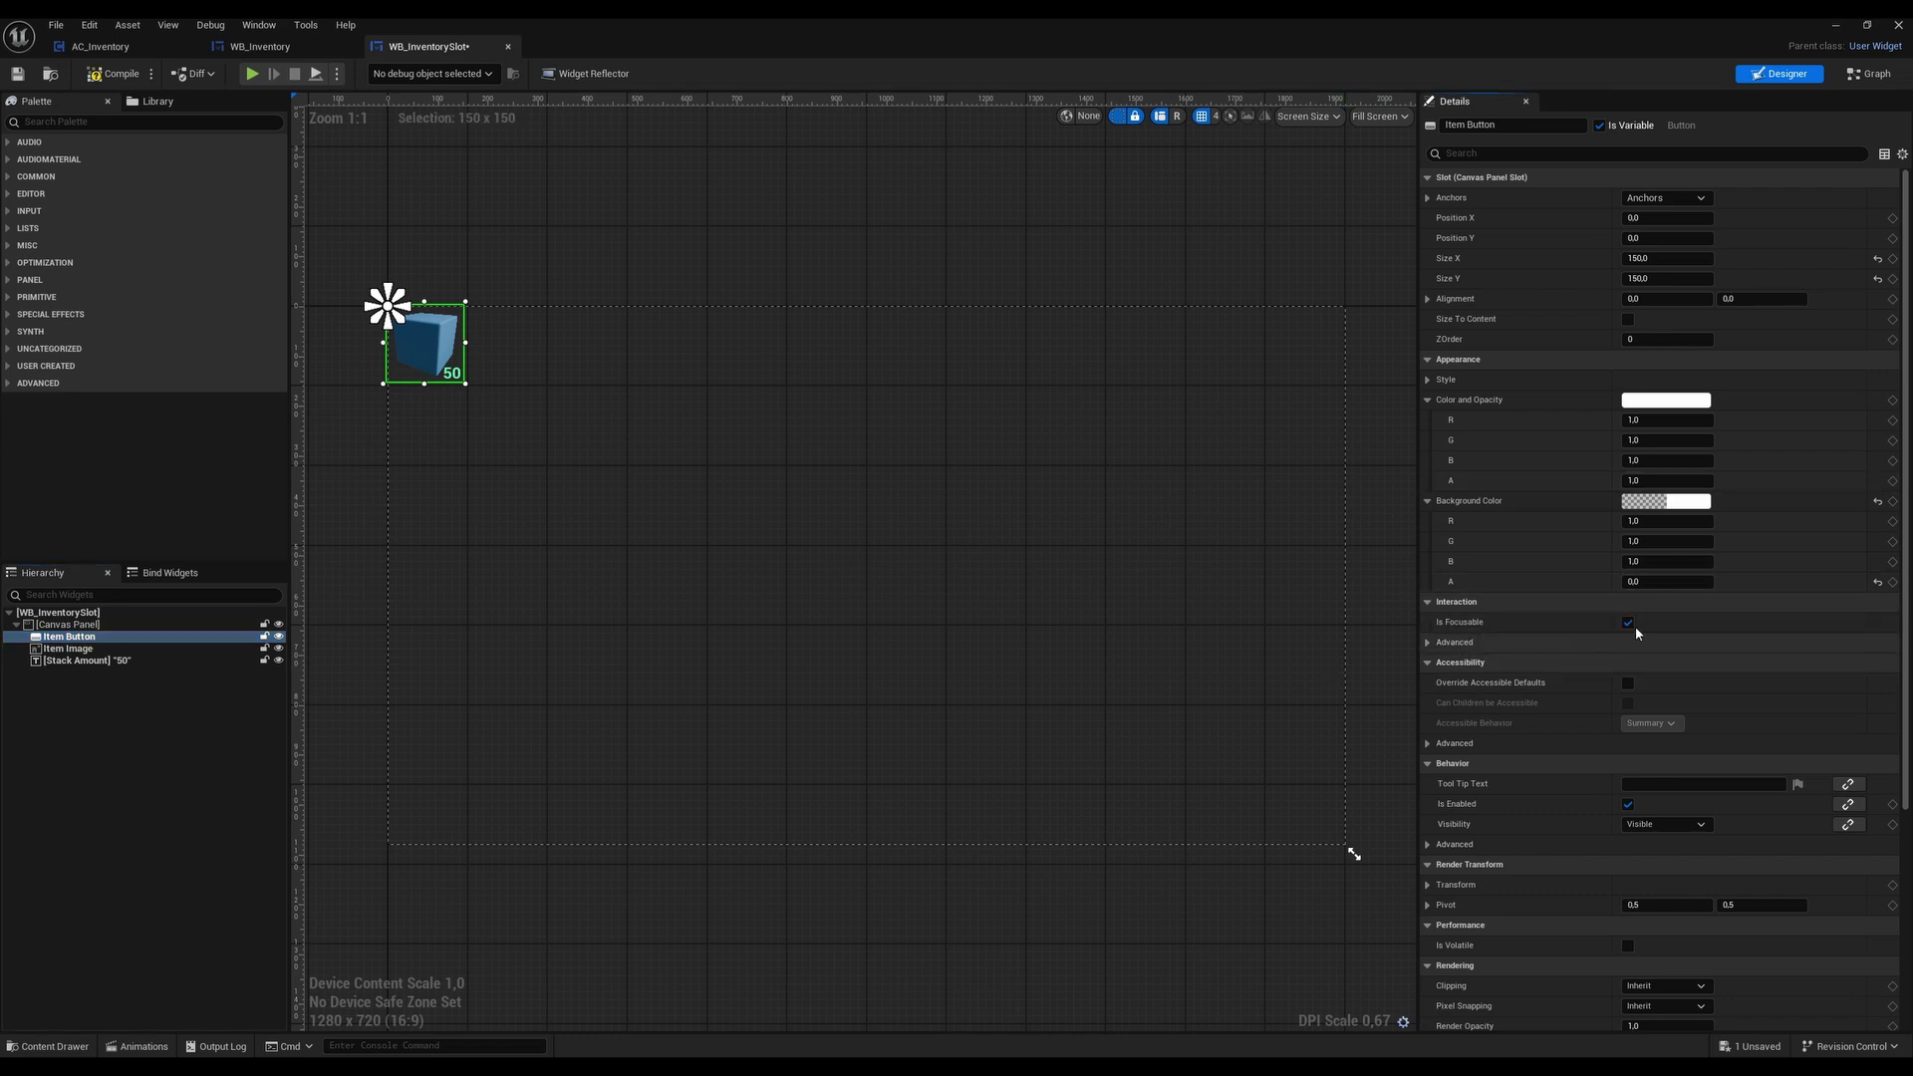
{"action": "left_click", "coordinate": [1876, 78]}
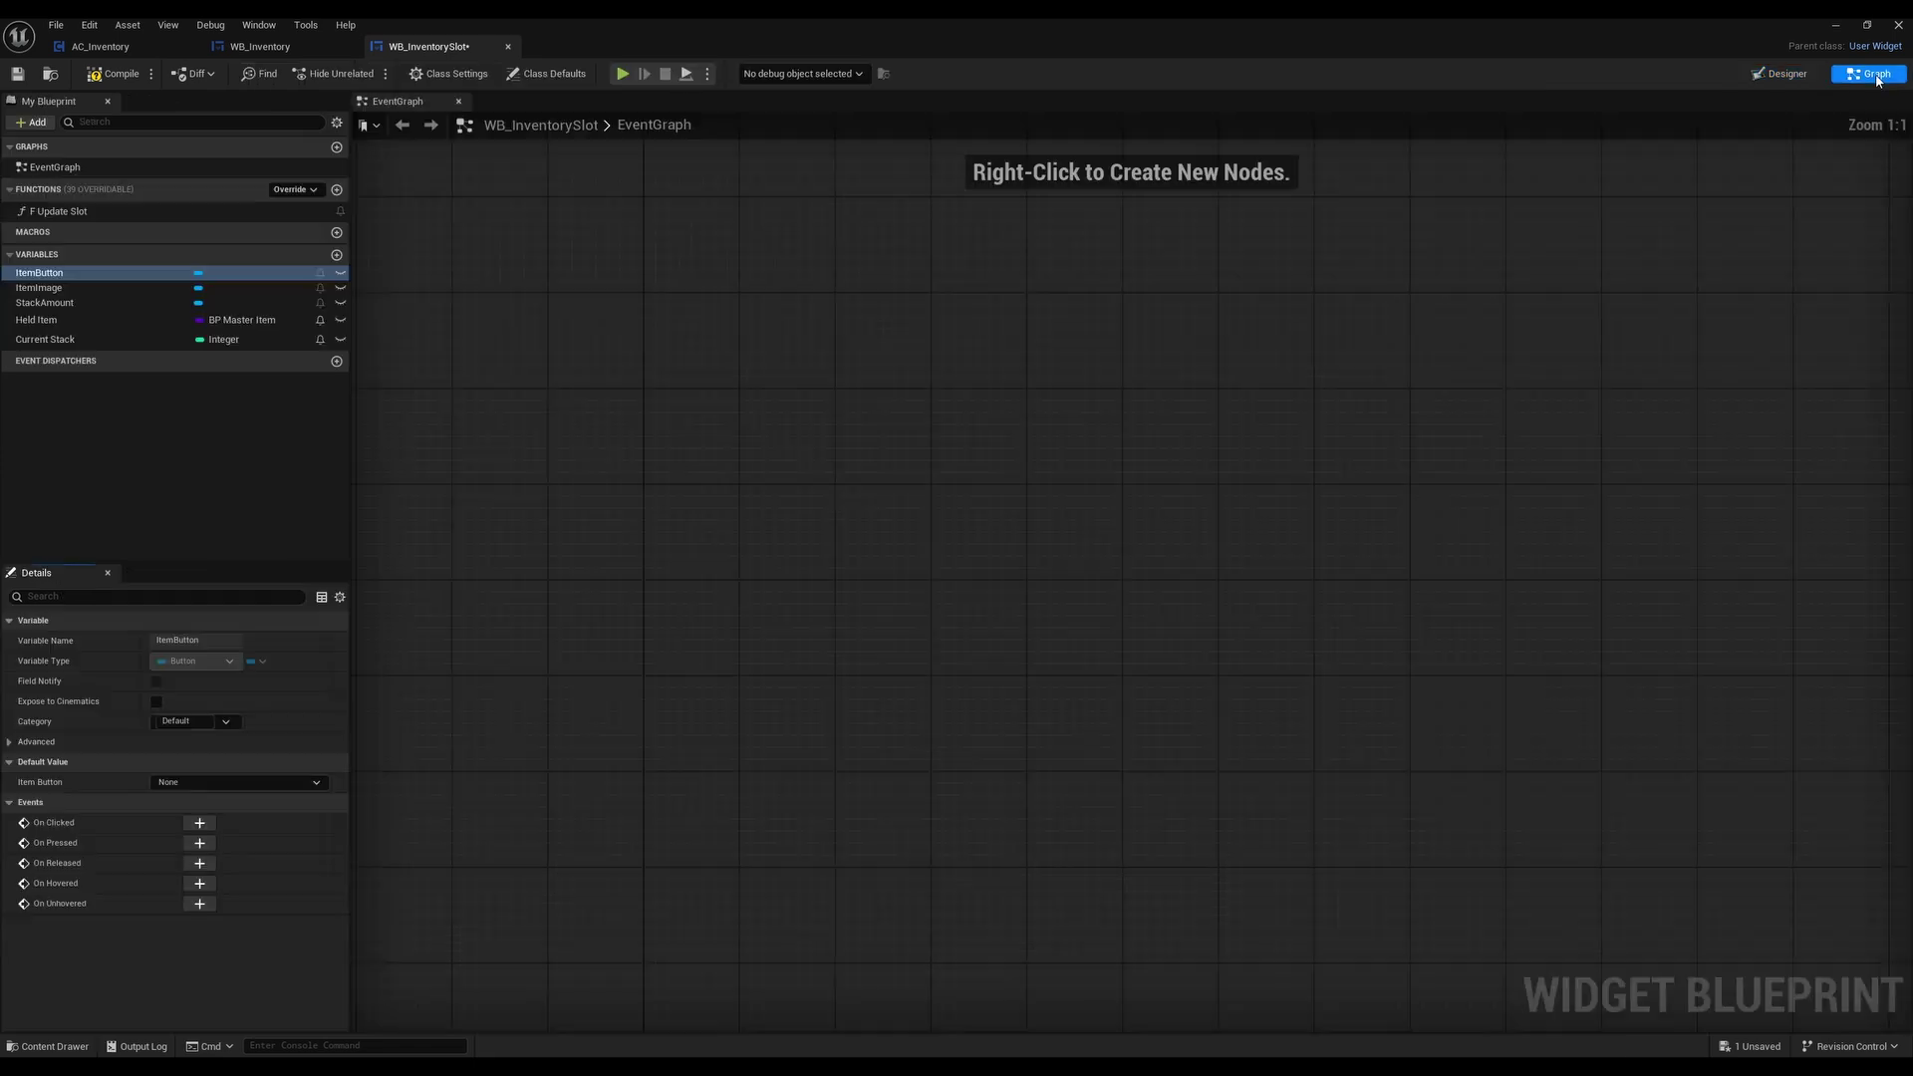
{"action": "left_click", "coordinate": [18, 75]}
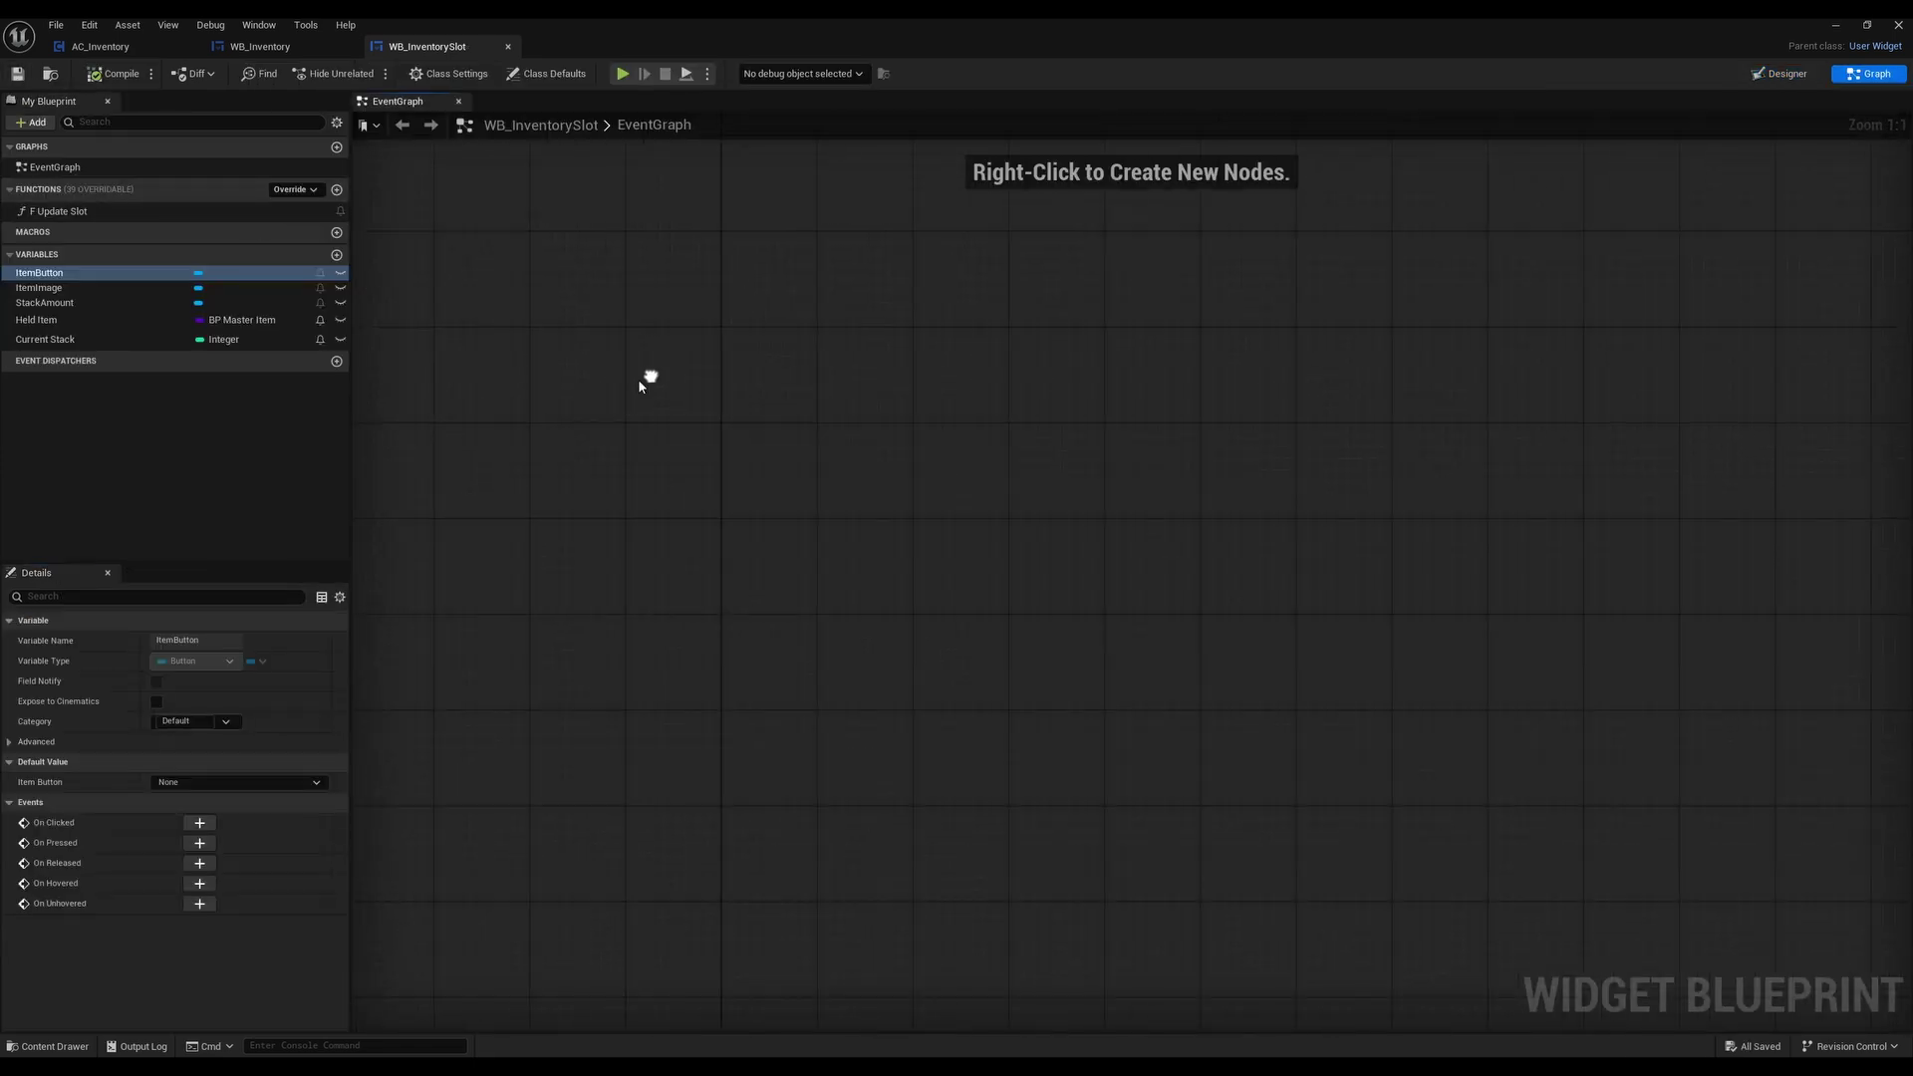
Override the On Mouse Enter and On Mouse Leave functions to place both events in WB_InventorySlot's event graph
{"action": "left_click", "coordinate": [293, 193]}
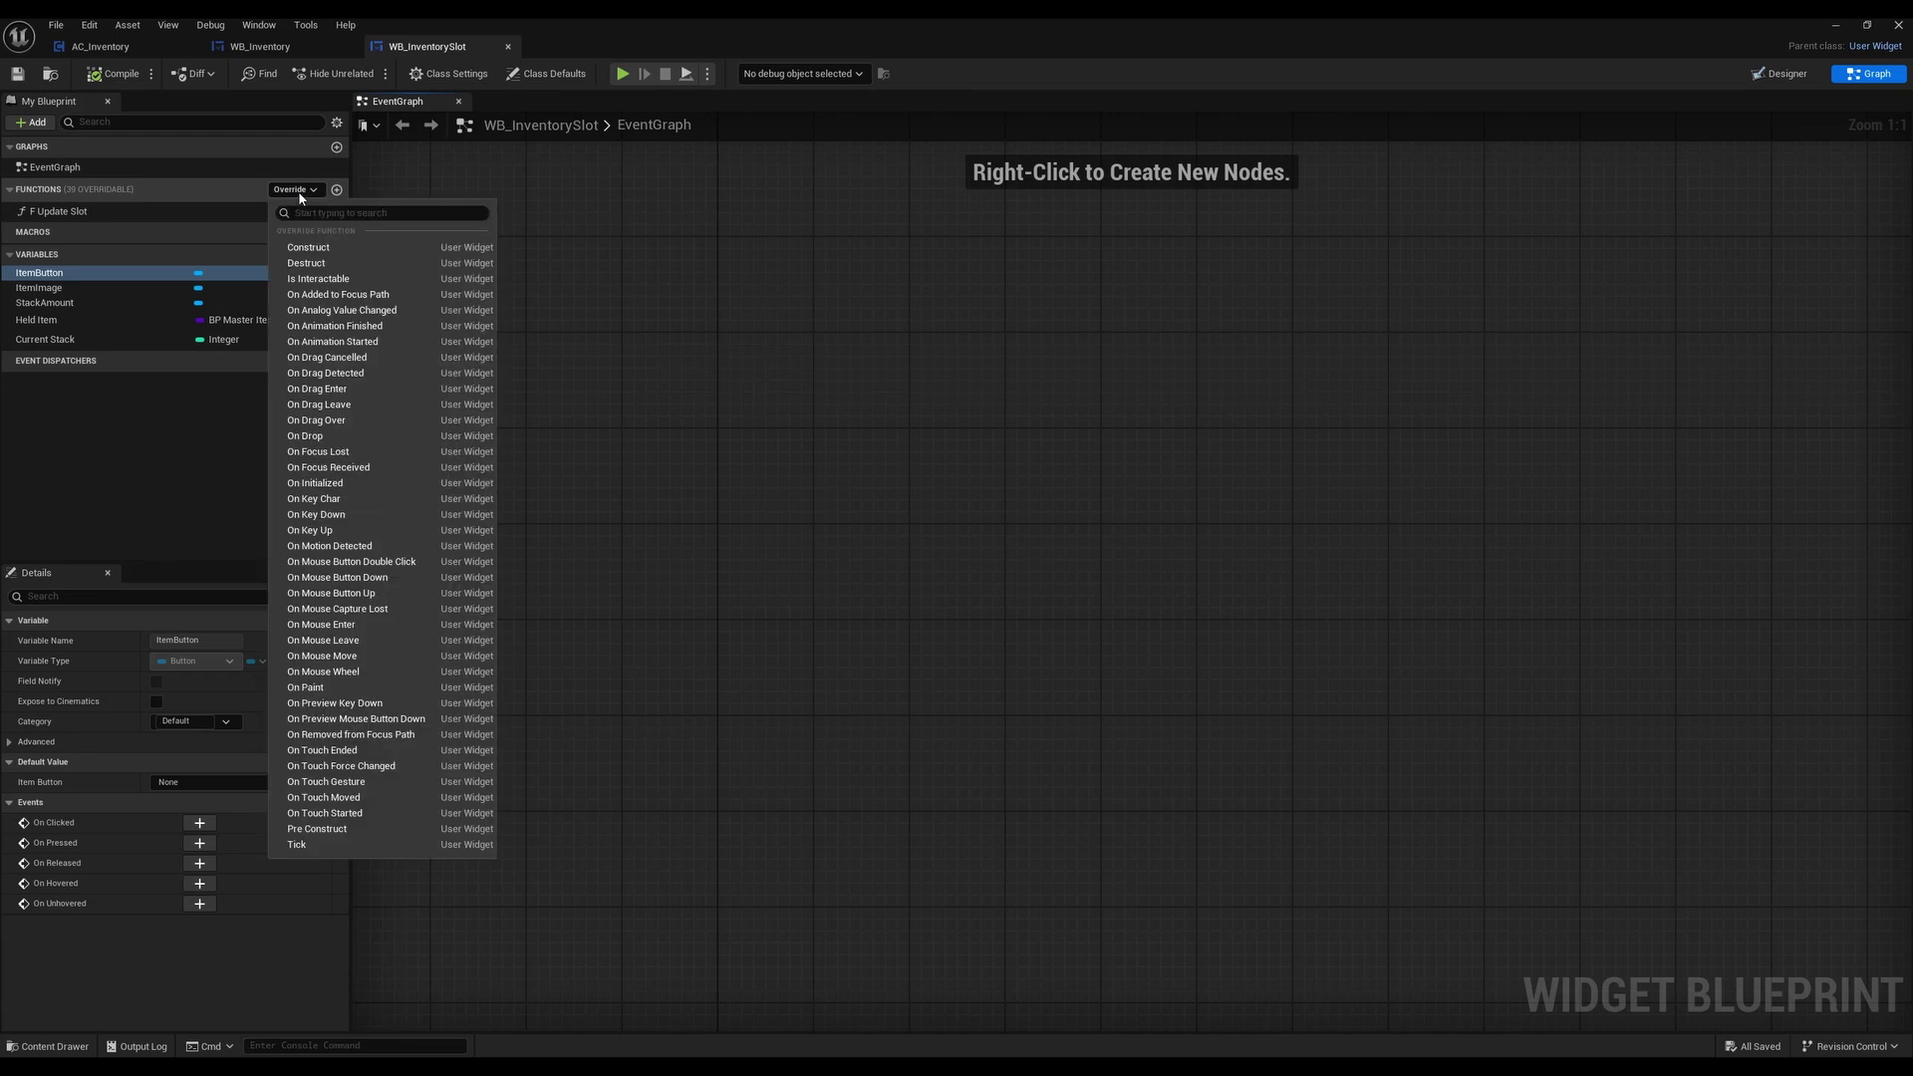
{"action": "left_click", "coordinate": [347, 631]}
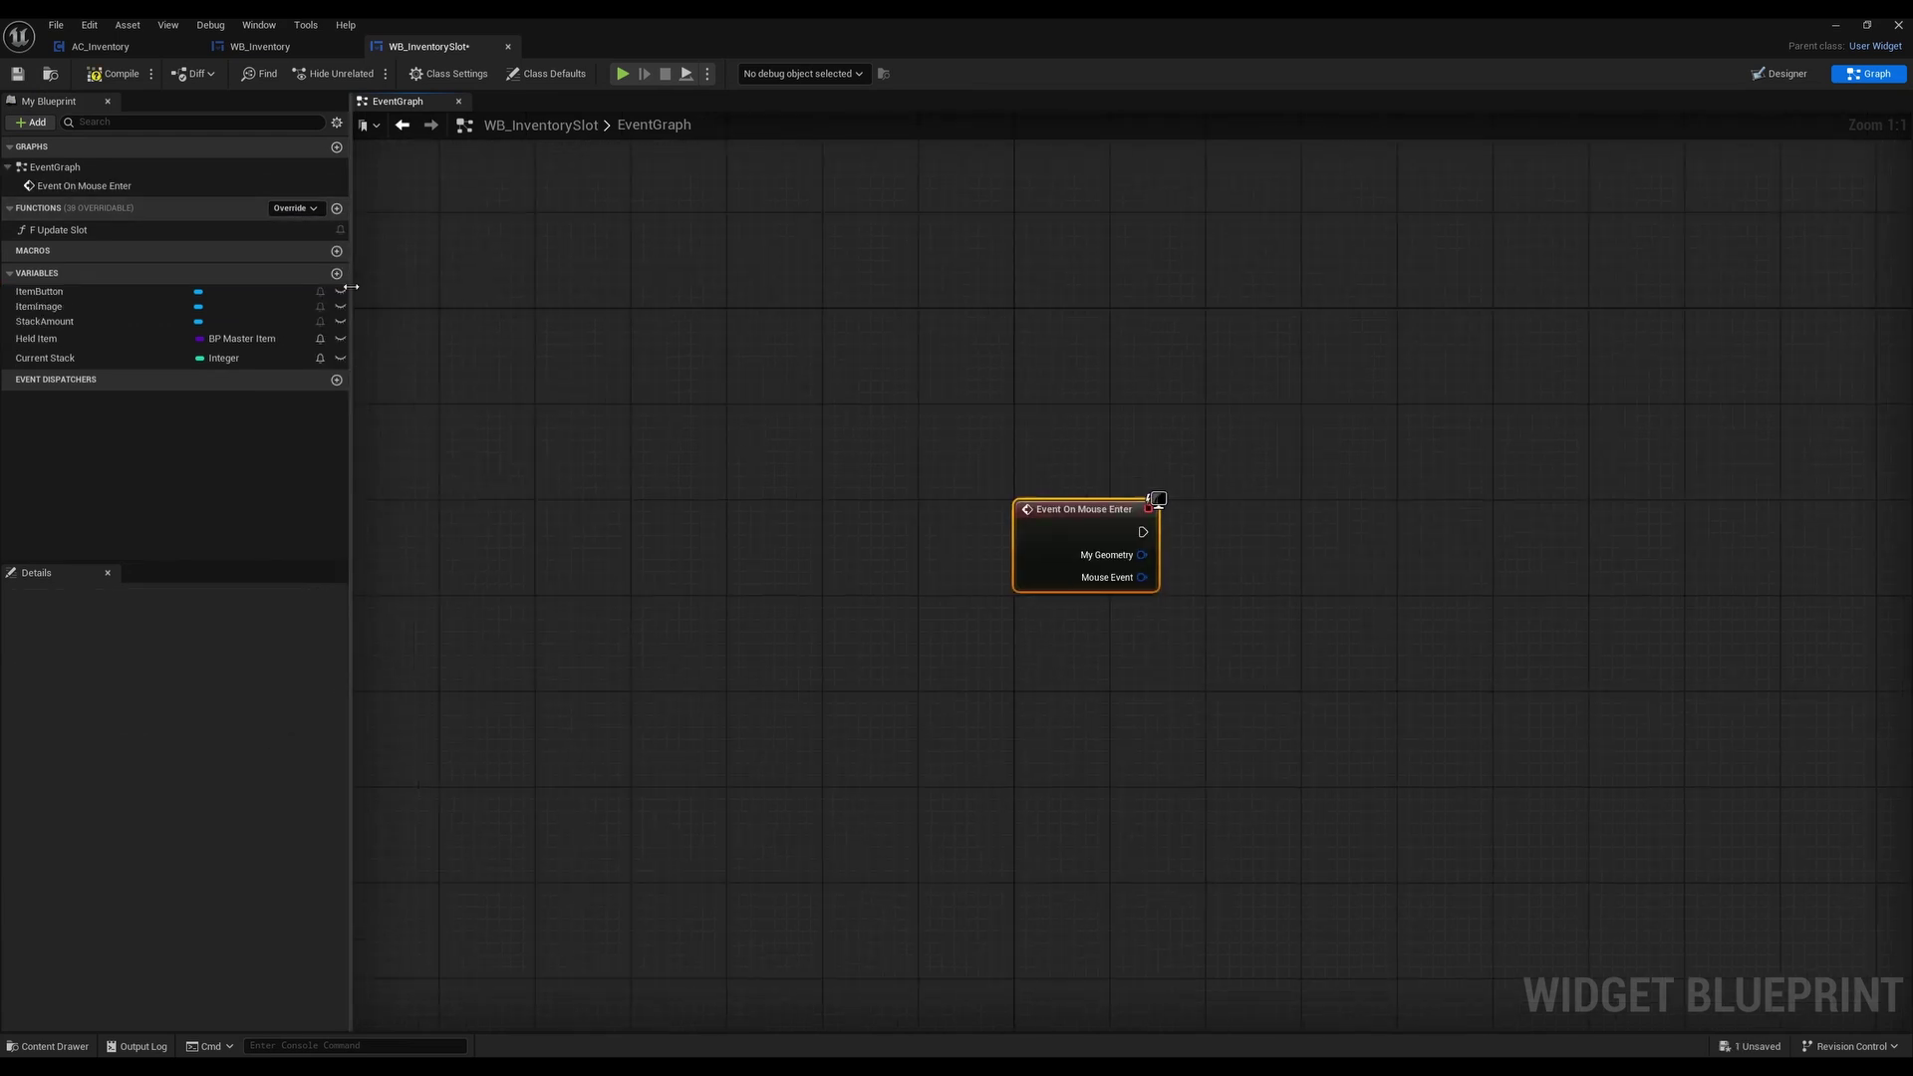
{"action": "left_click", "coordinate": [293, 207]}
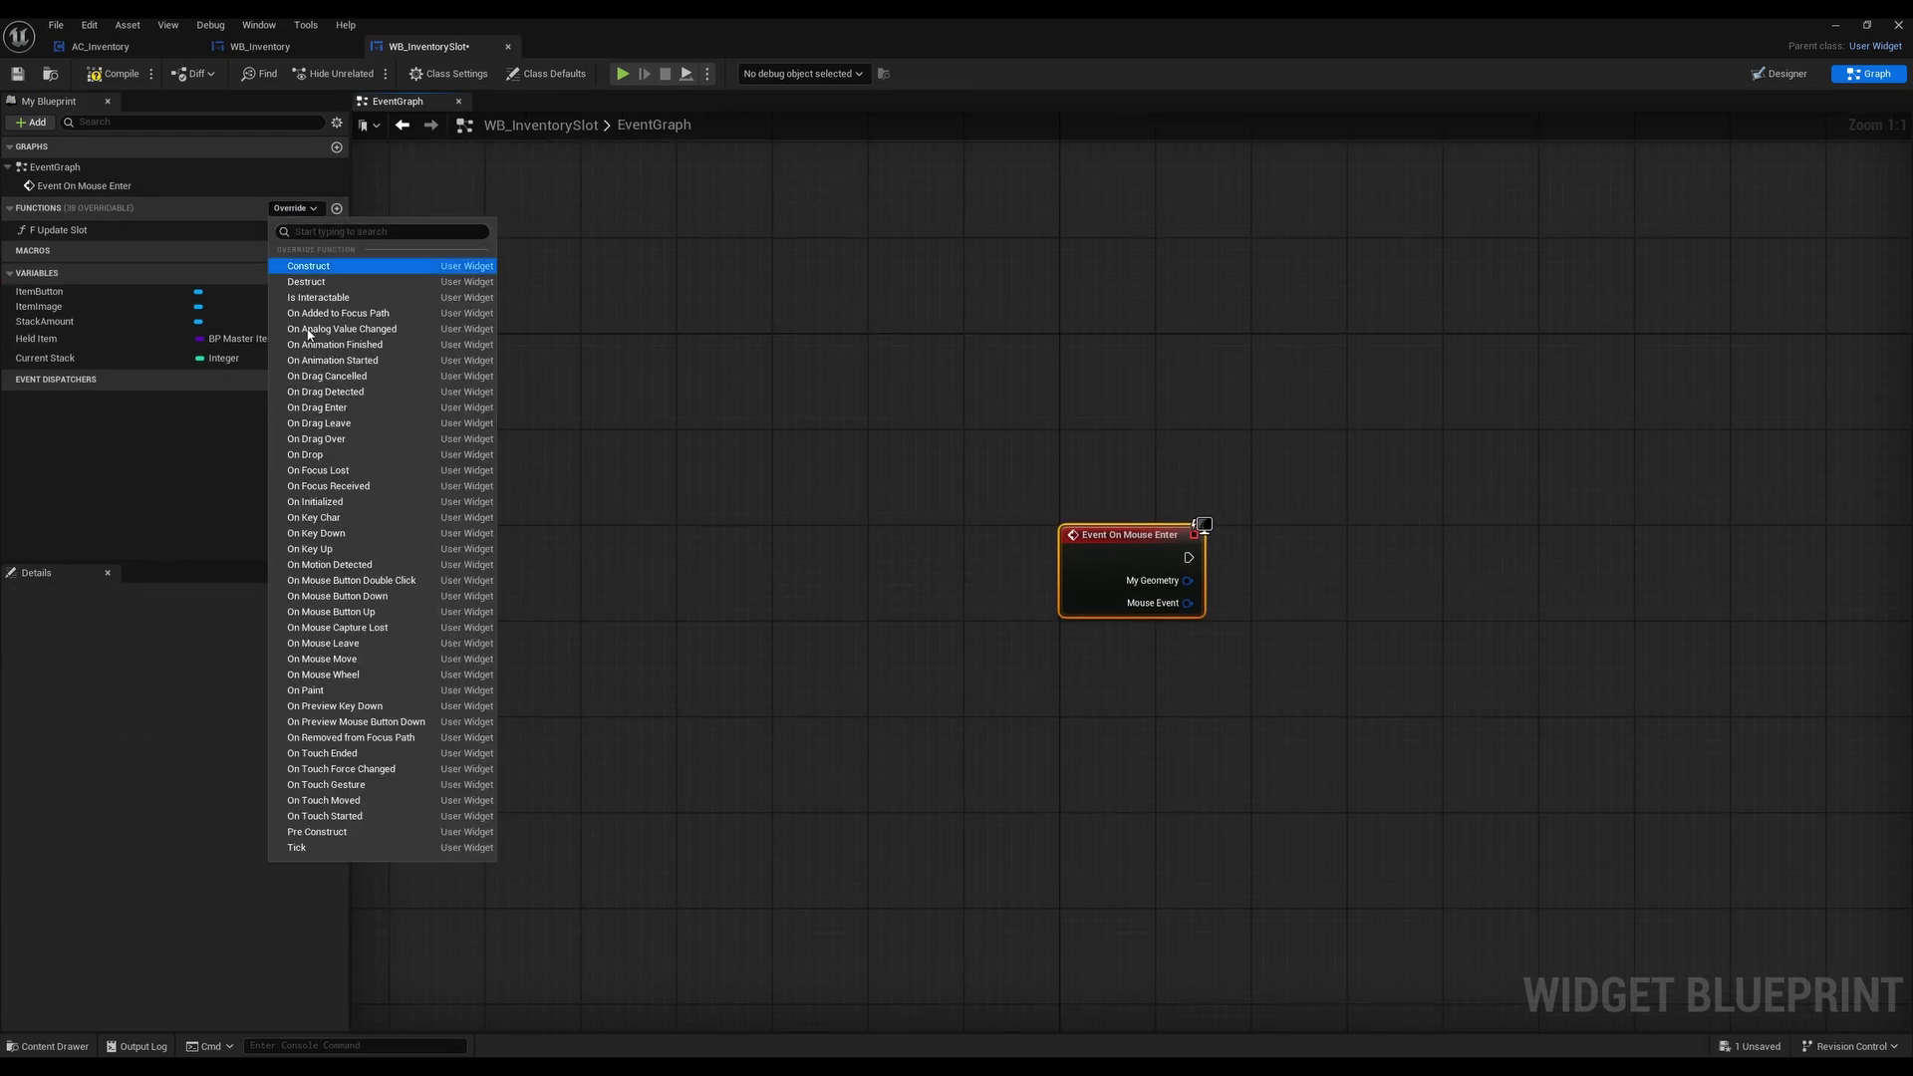
{"action": "left_click", "coordinate": [347, 642]}
{"action": "left_click", "coordinate": [1048, 777]}
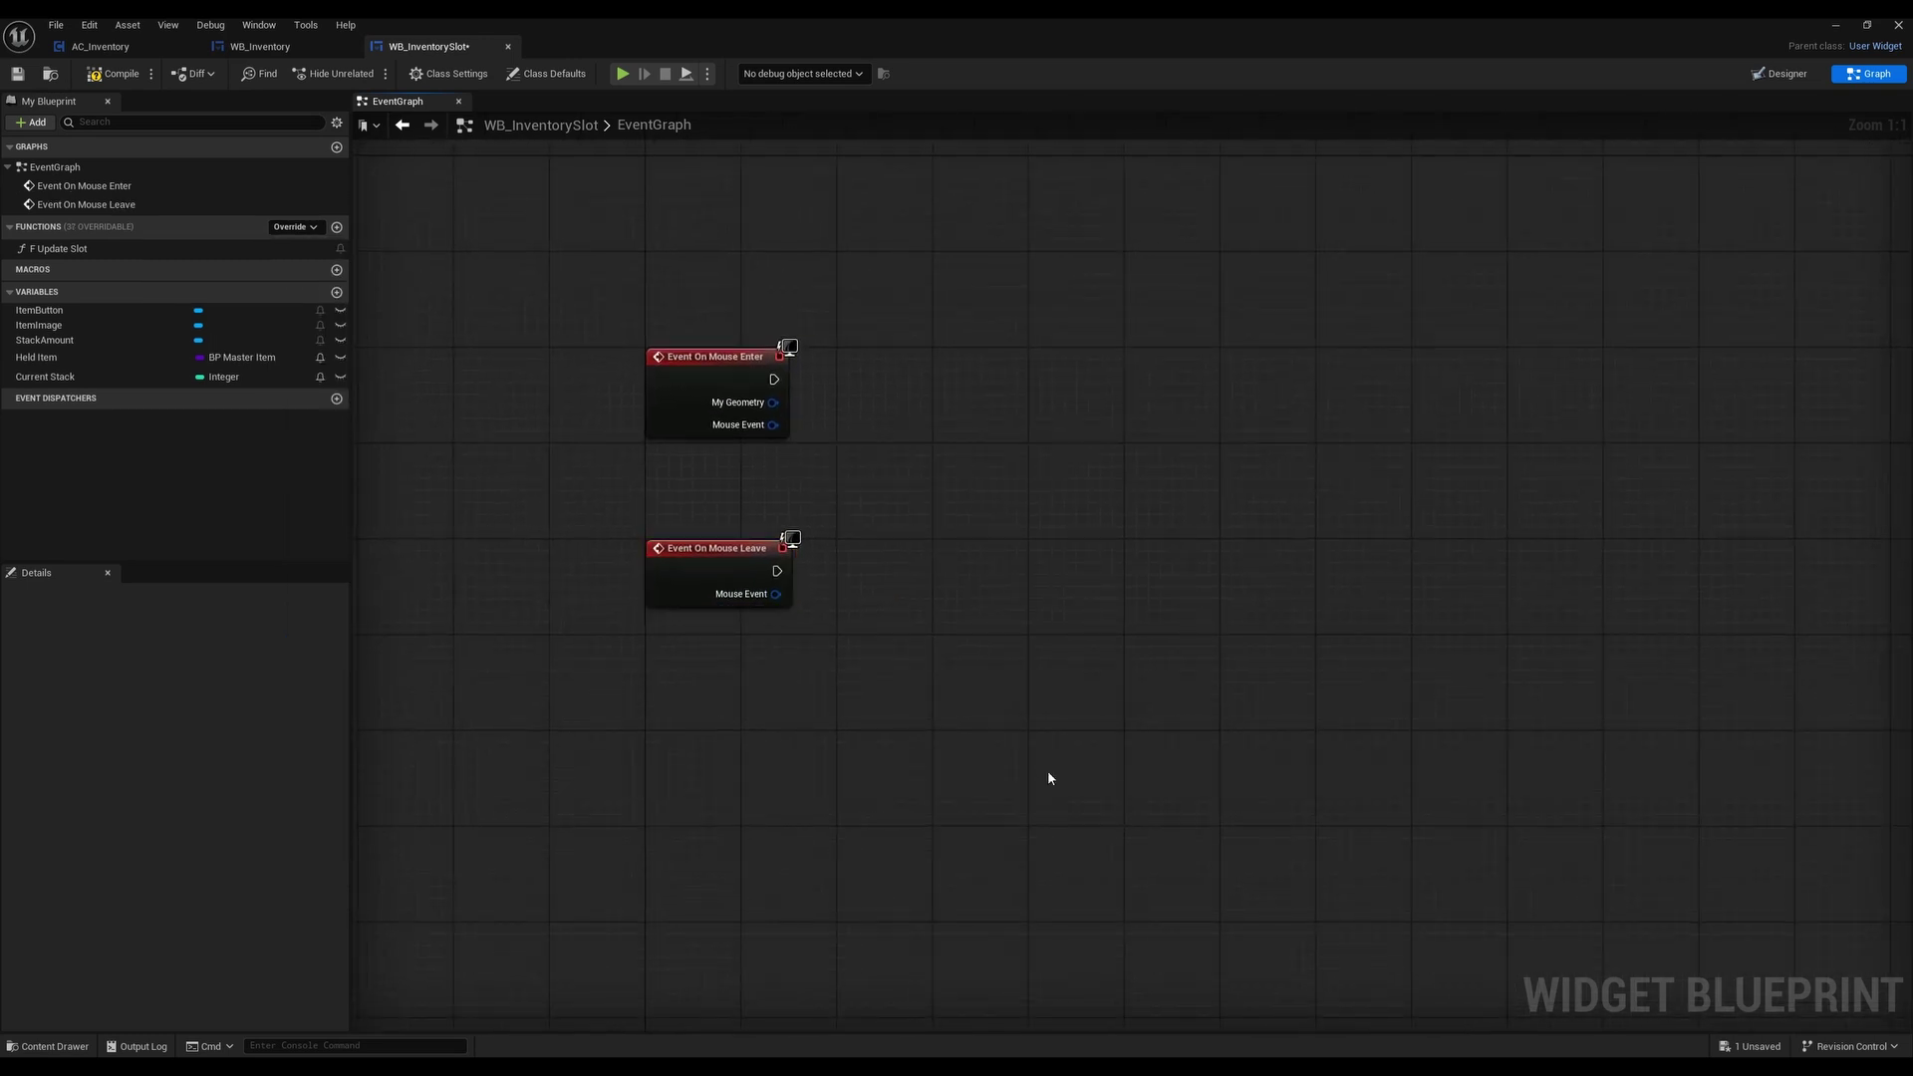
Add an Item Button reference feeding a Set Background Color node, and run that node from Event On Mouse Enter
{"action": "right_click_drag", "start_coordinate": [930, 518], "coordinate": [844, 581]}
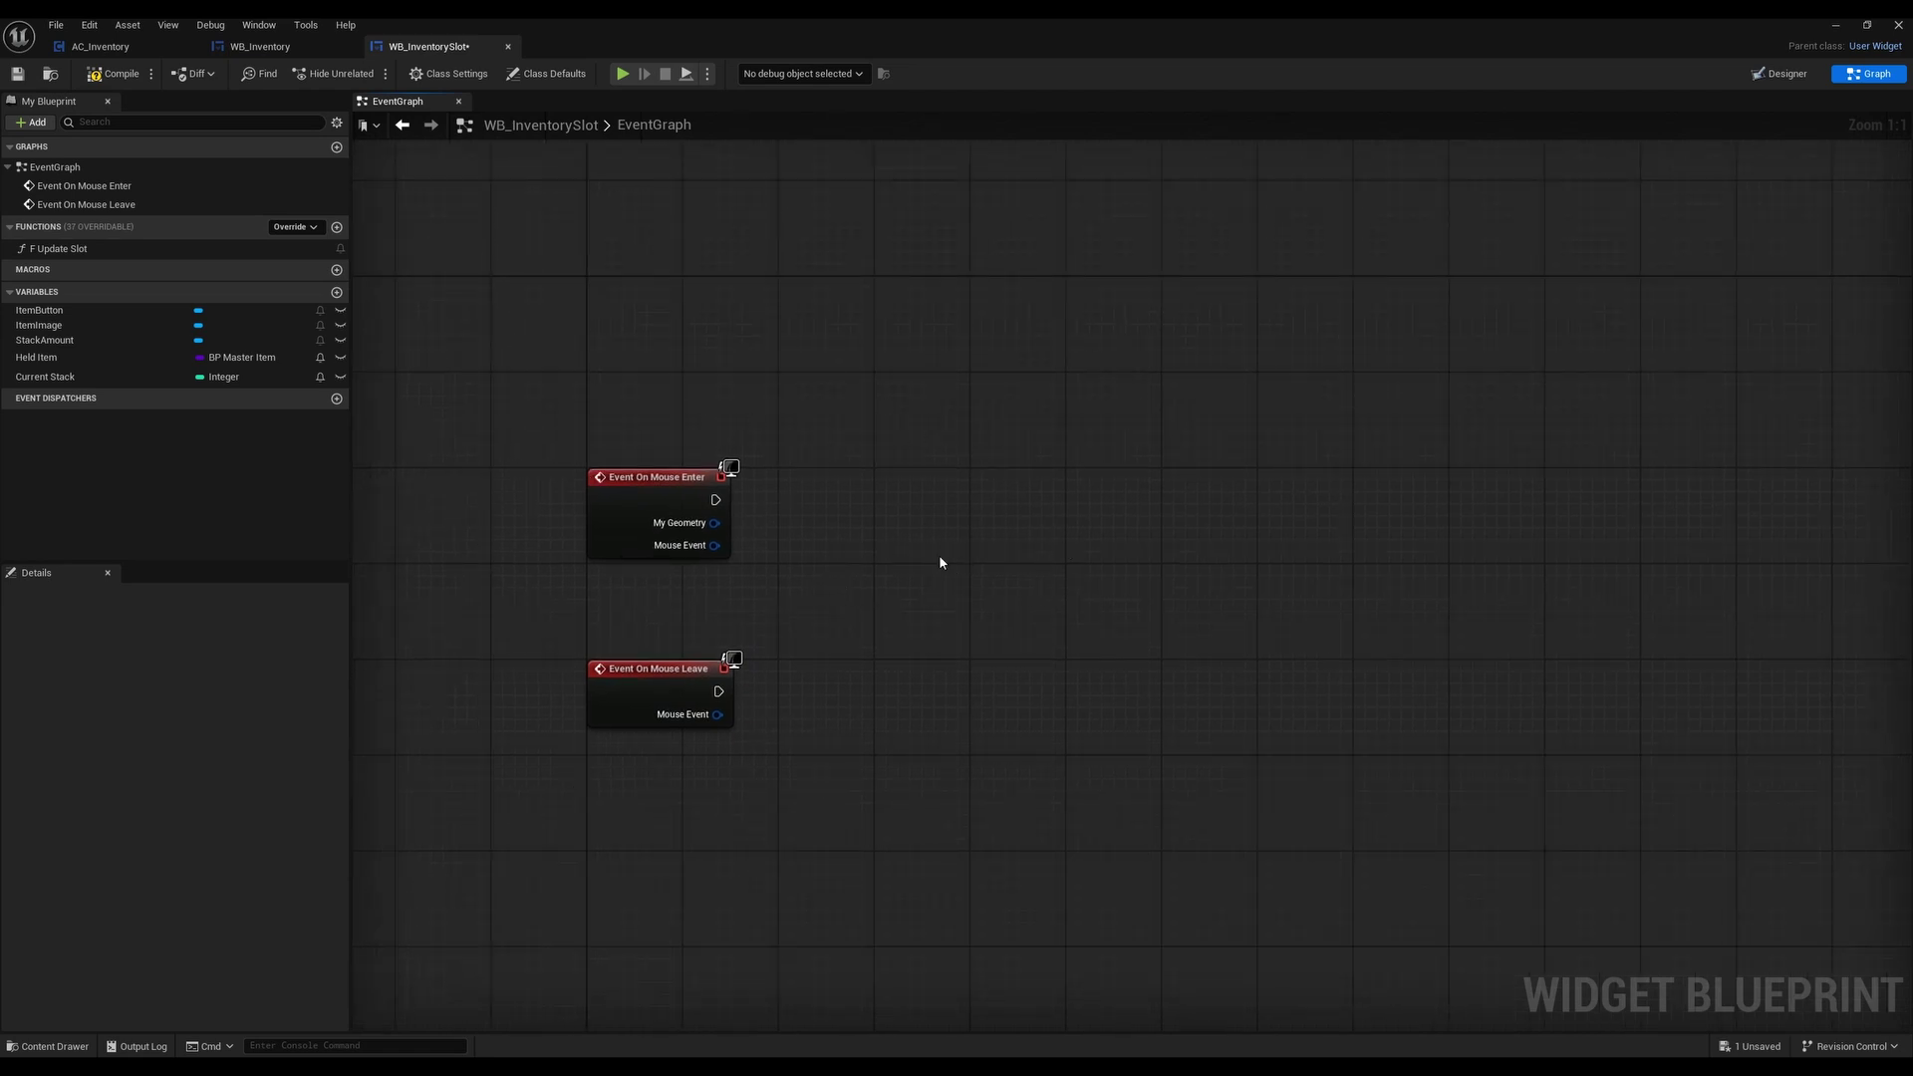
{"action": "right_click_drag", "start_coordinate": [941, 563], "coordinate": [1101, 486]}
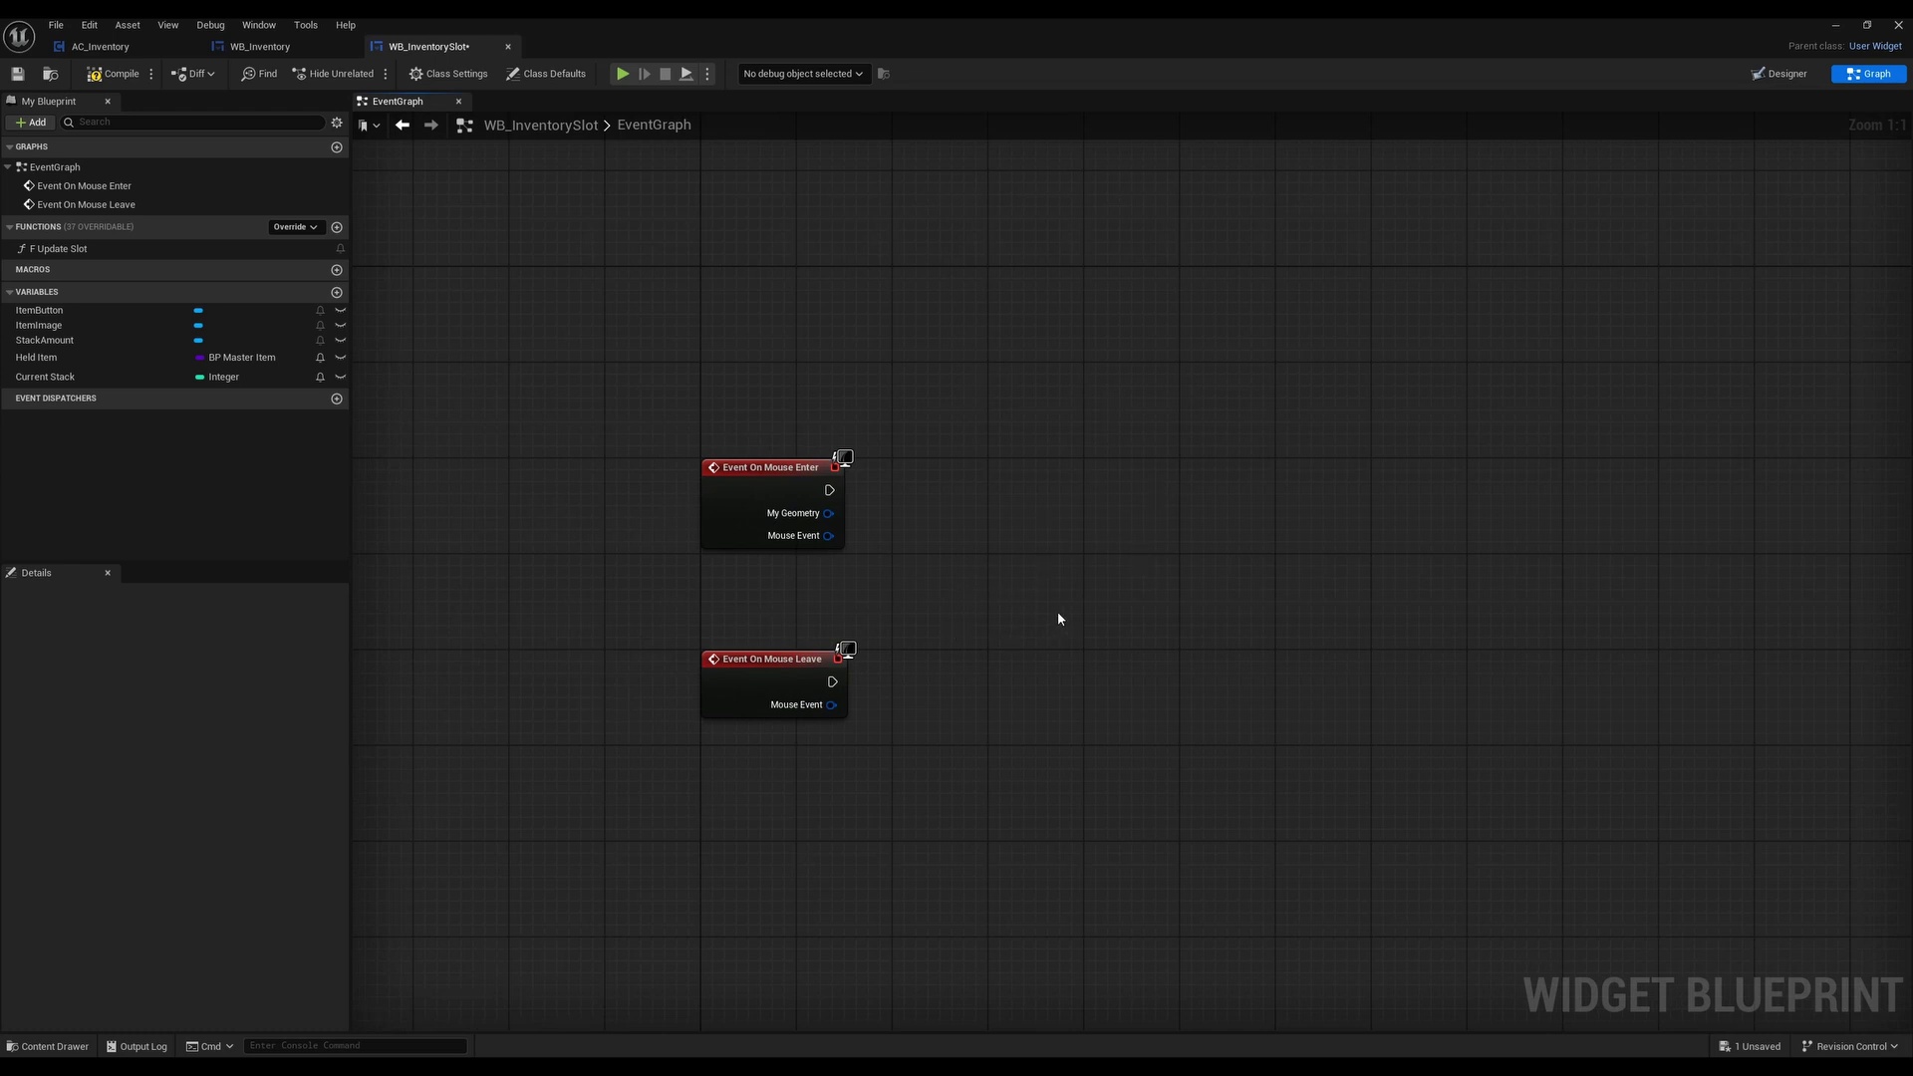
{"action": "mouse_move", "coordinate": [1029, 619]}
{"action": "right_mouse_down"}
{"action": "mouse_move", "coordinate": [991, 598]}
{"action": "mouse_move", "coordinate": [1022, 592]}
{"action": "right_mouse_up"}
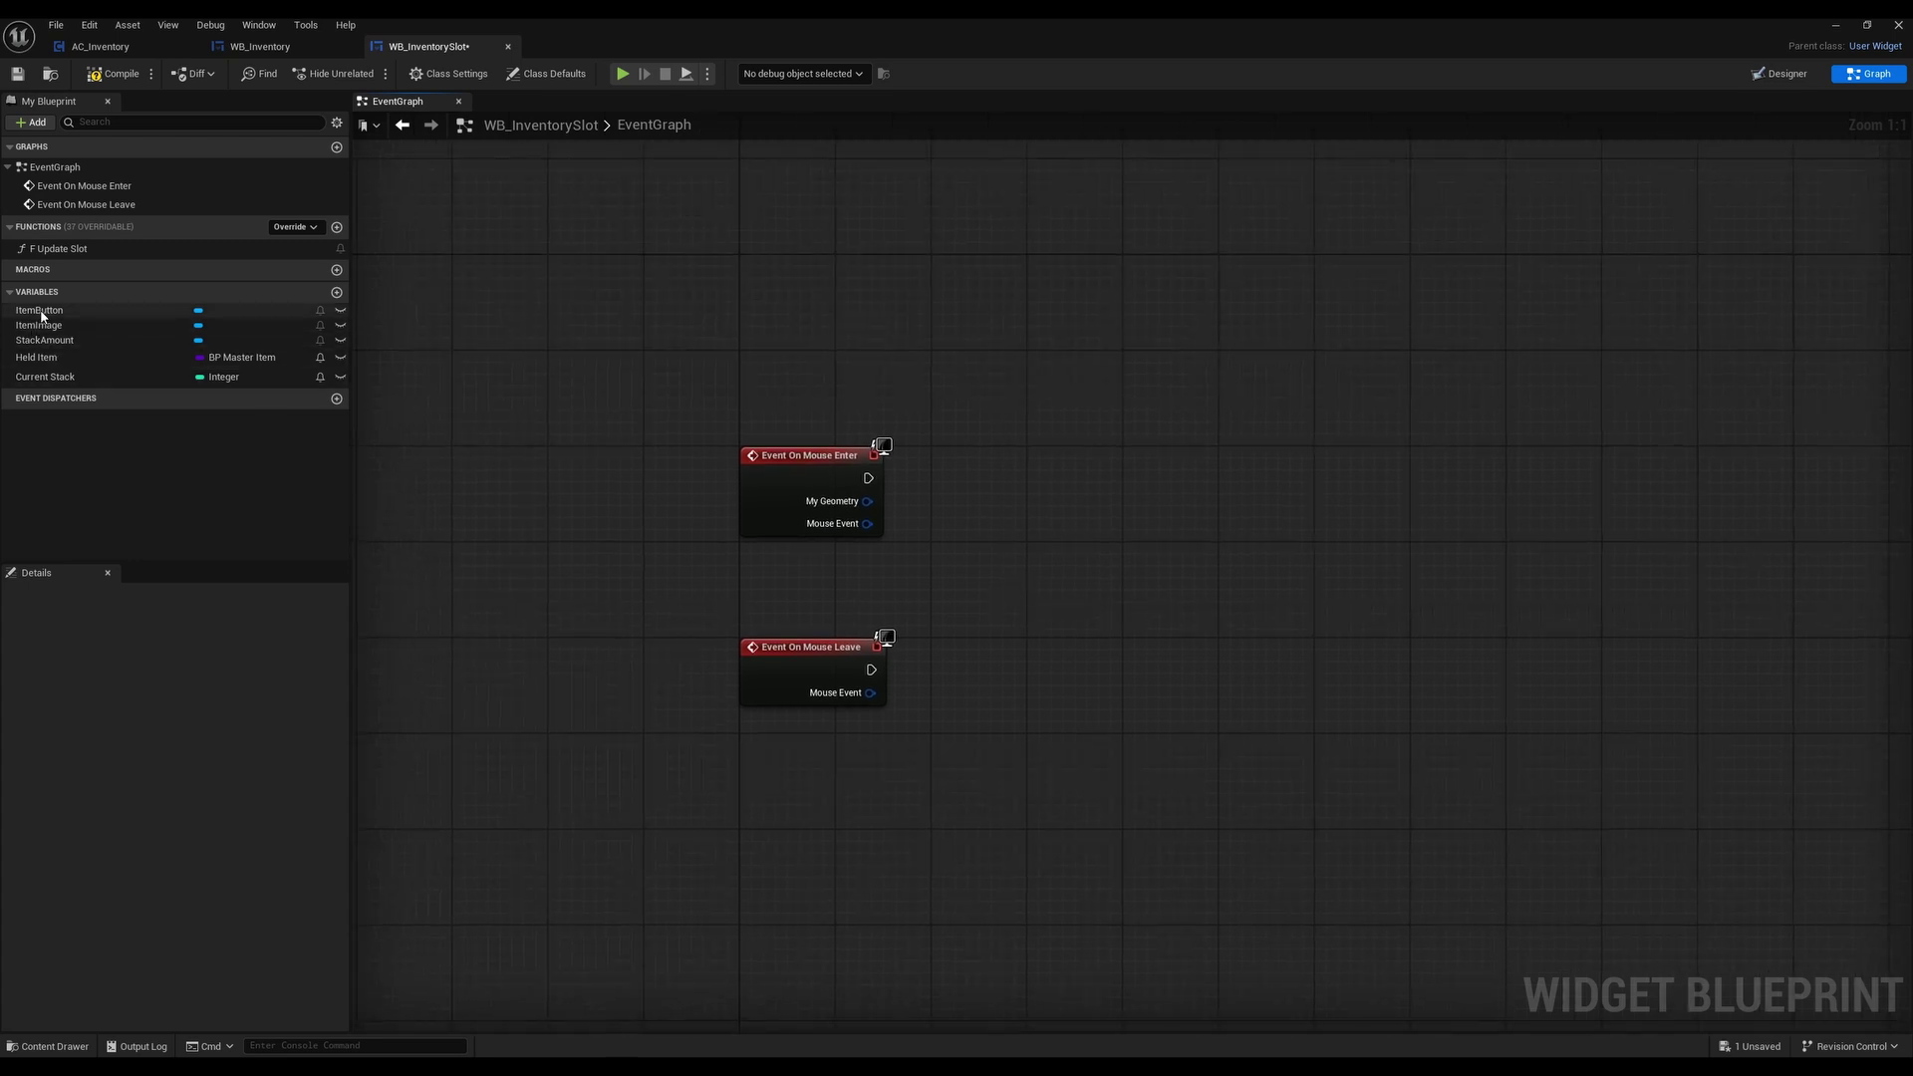
{"action": "left_click_drag", "start_coordinate": [41, 316], "coordinate": [817, 594], "text": "ctrl"}
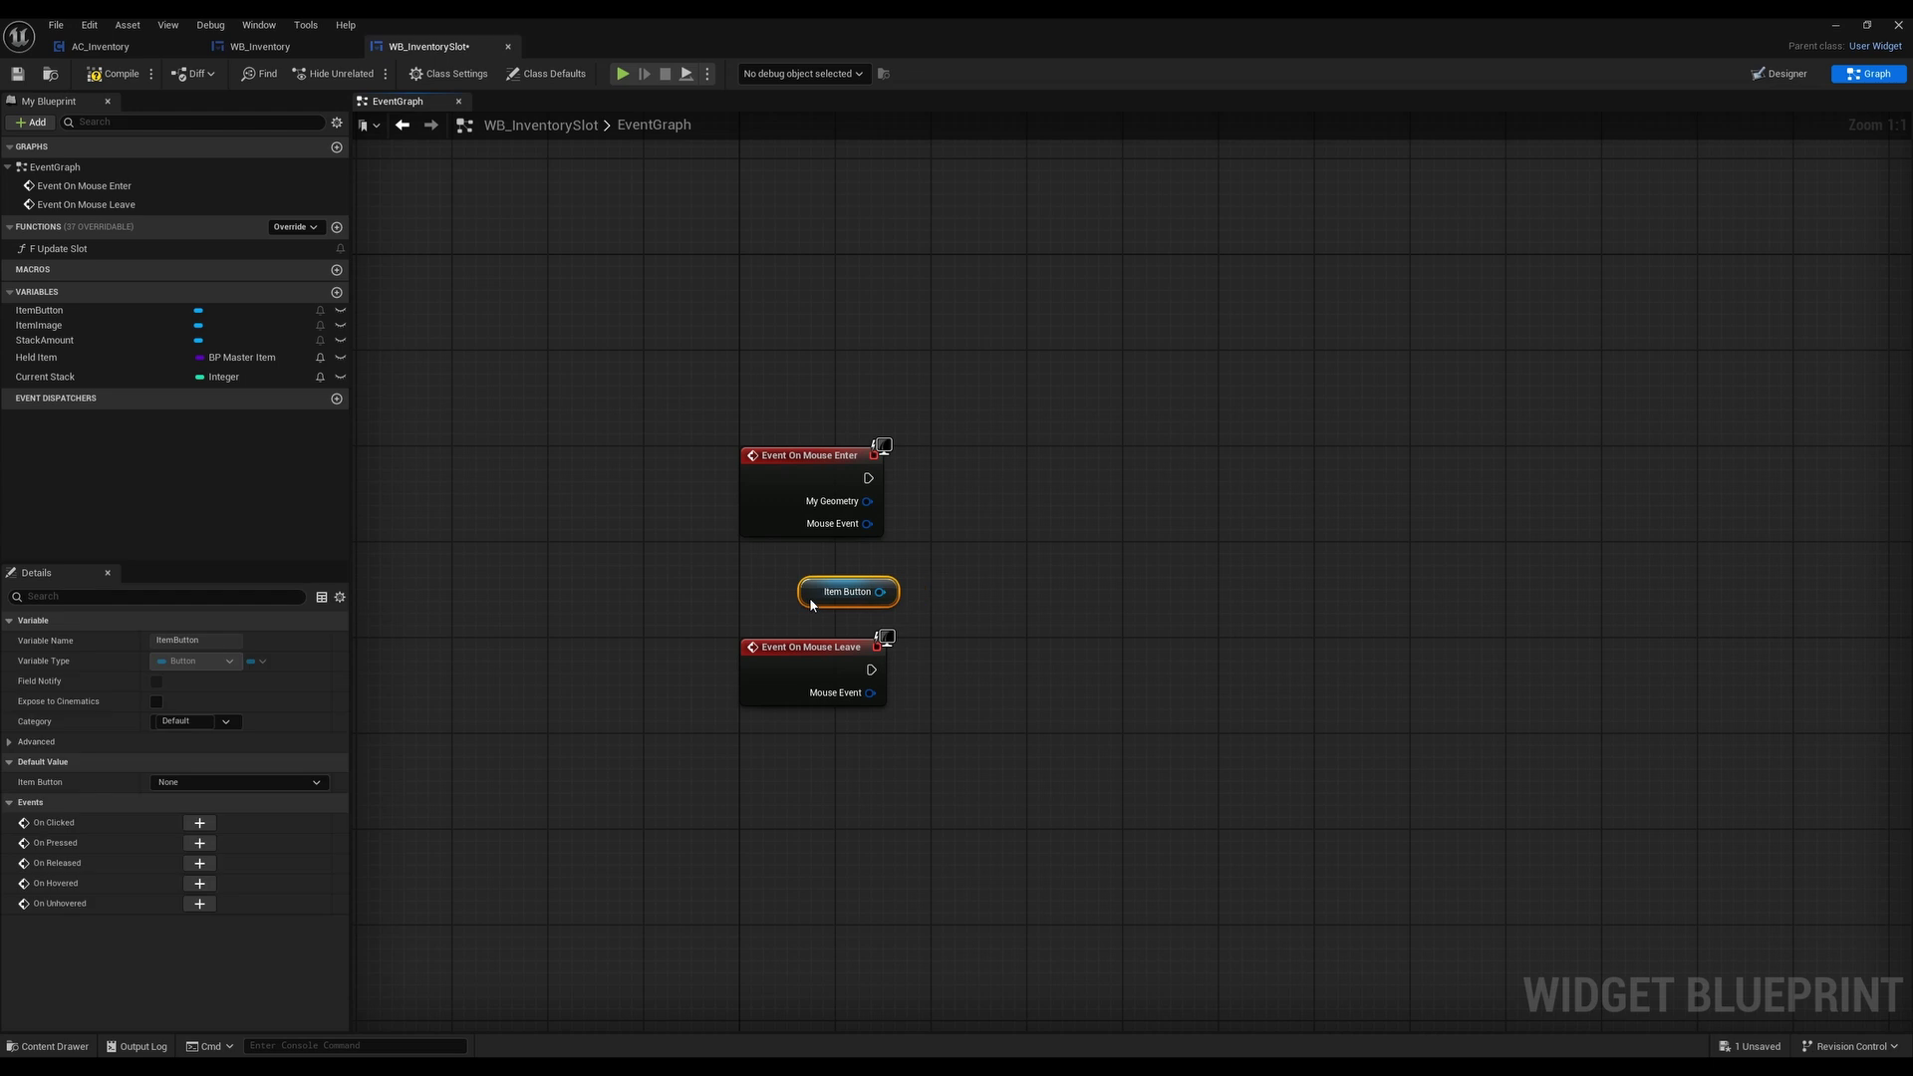
{"action": "right_click_drag", "start_coordinate": [809, 596], "coordinate": [658, 539]}
{"action": "left_click_drag", "start_coordinate": [721, 536], "coordinate": [860, 483]}
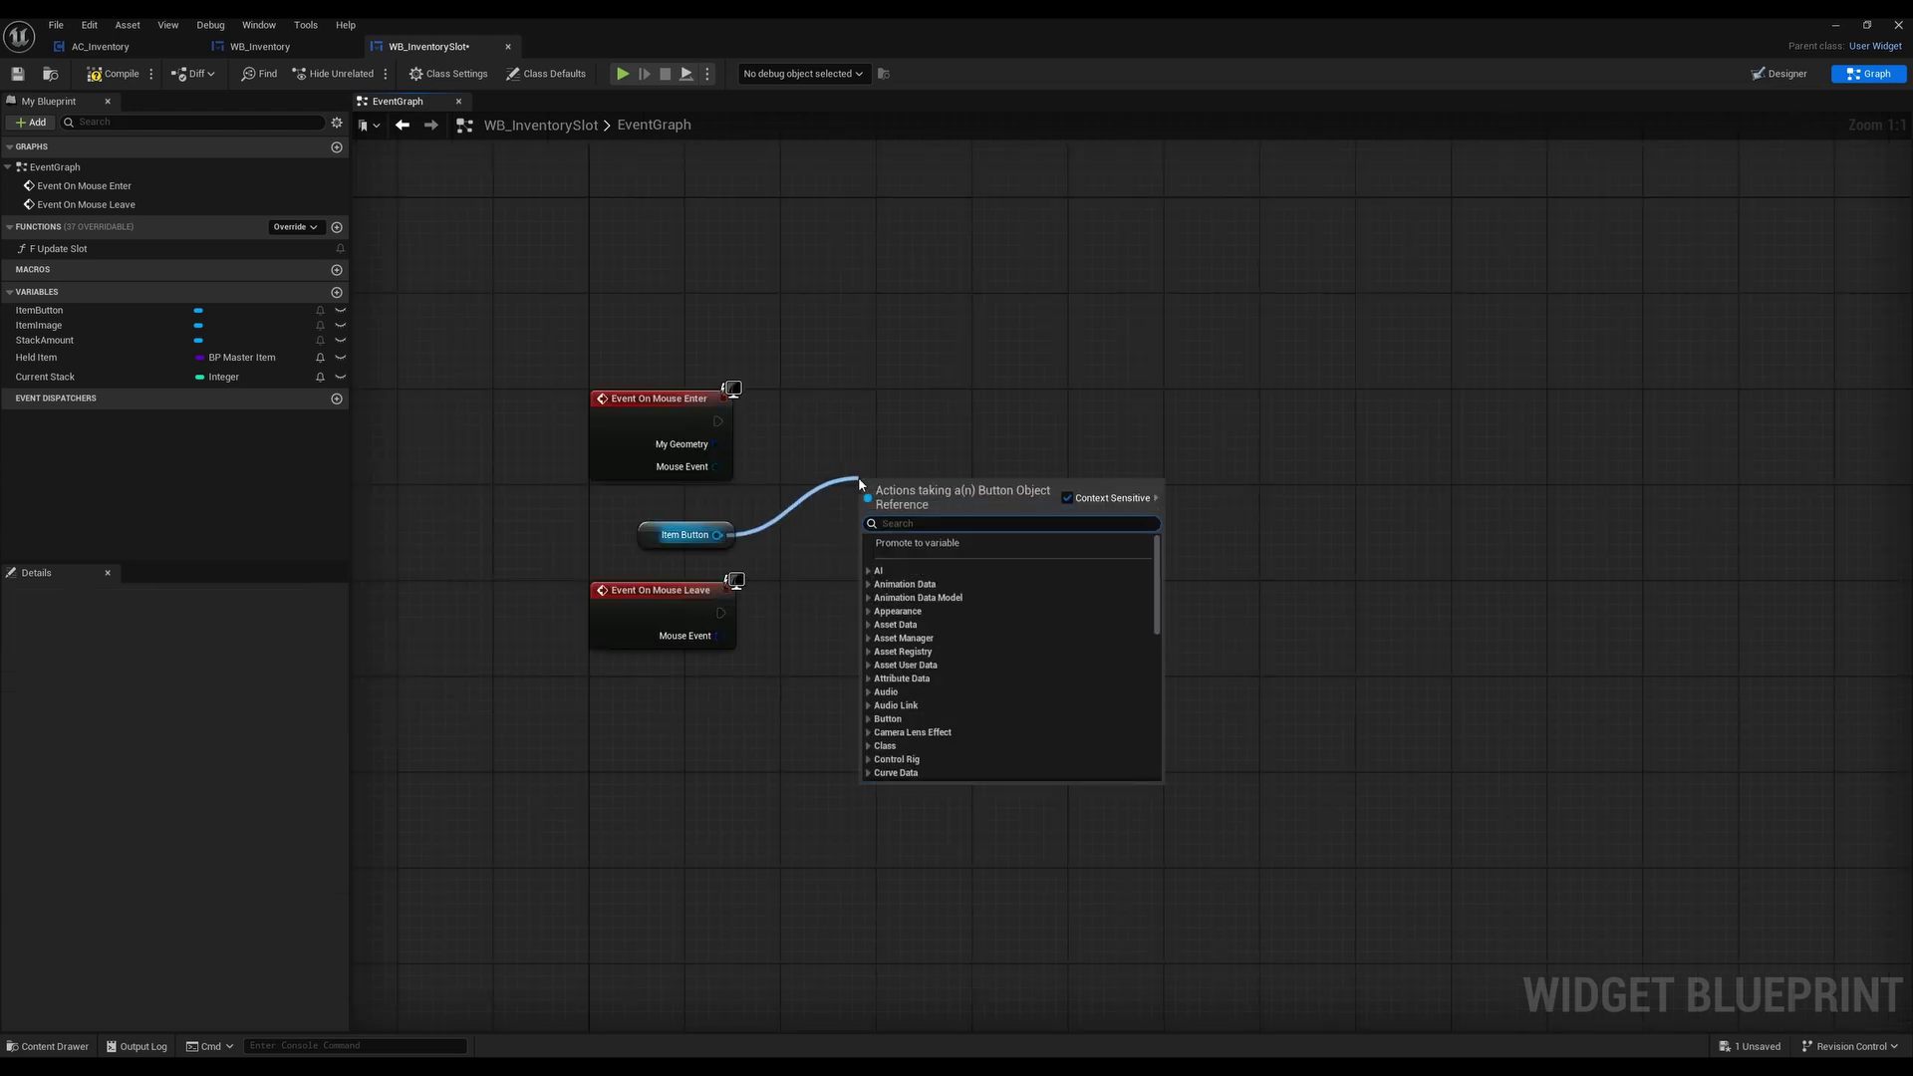
{"action": "type", "text": "set background"}
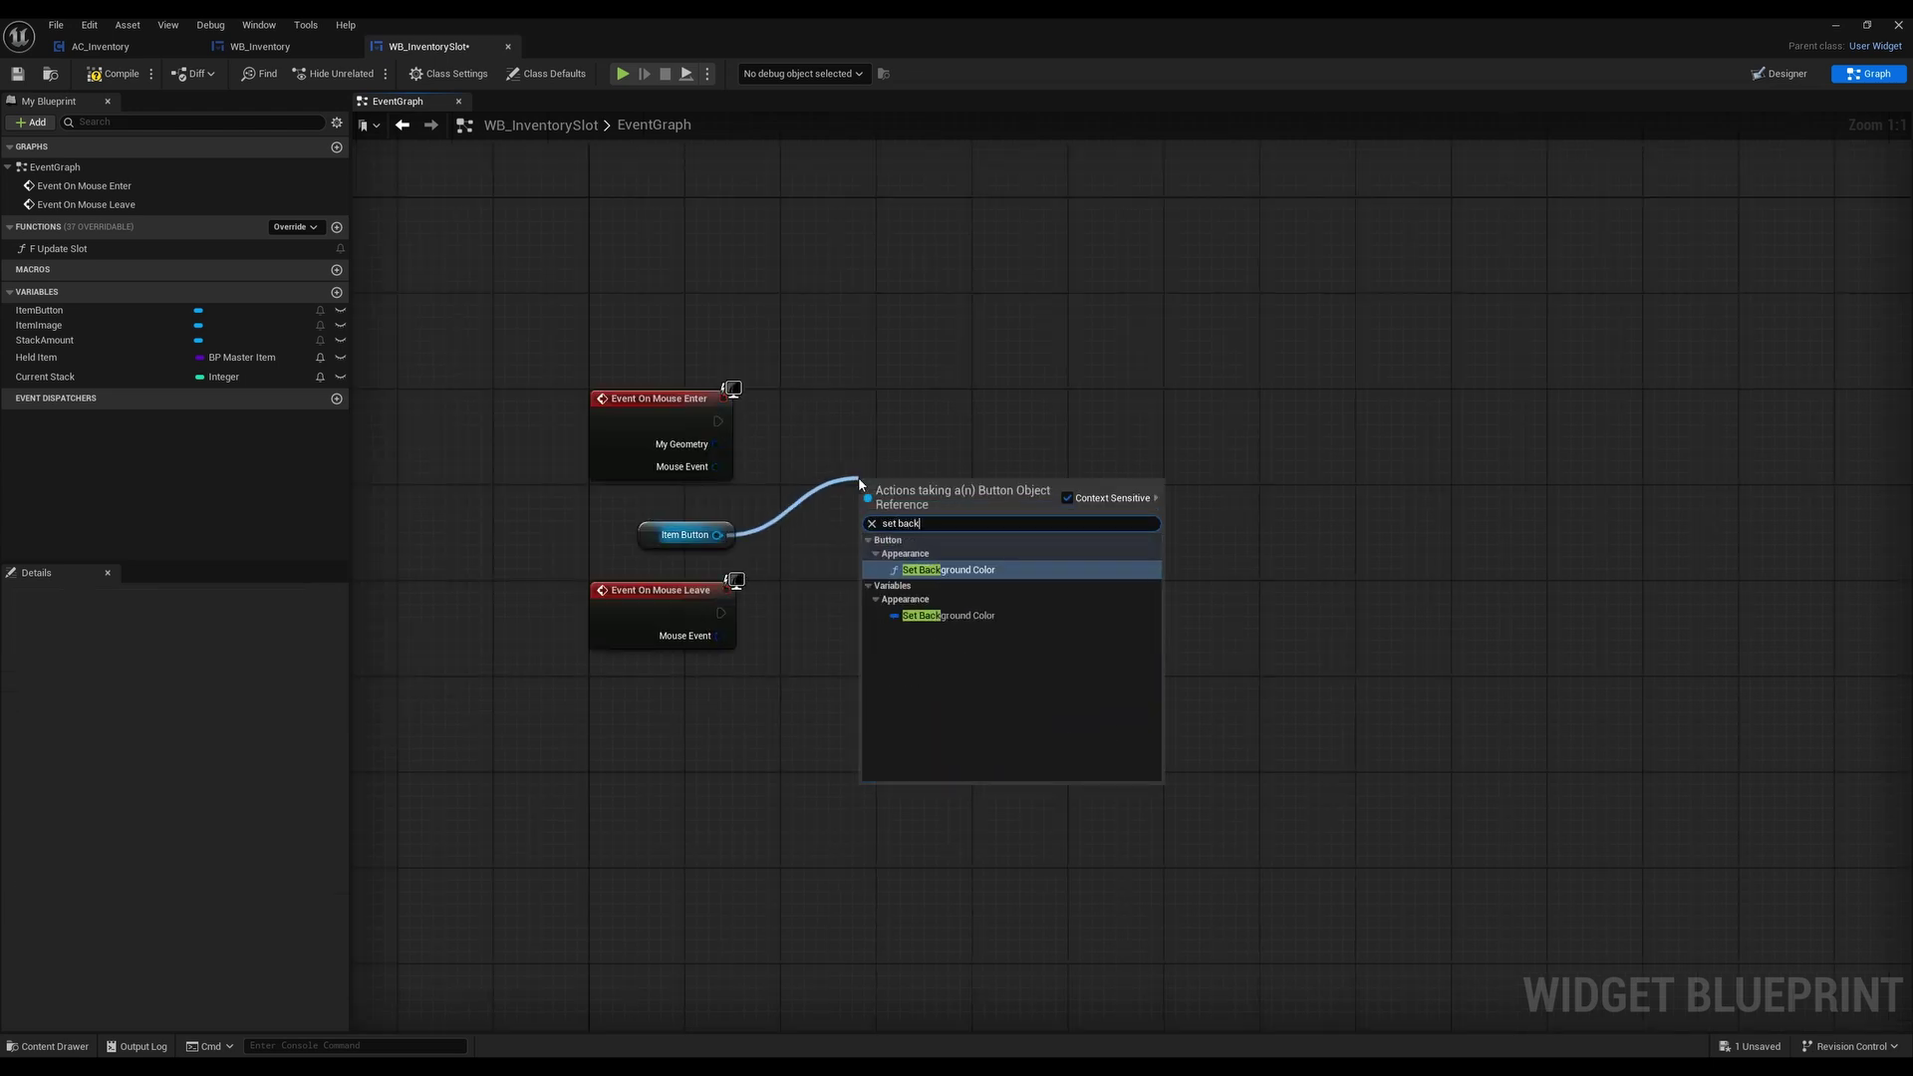
{"action": "left_click", "coordinate": [1011, 545]}
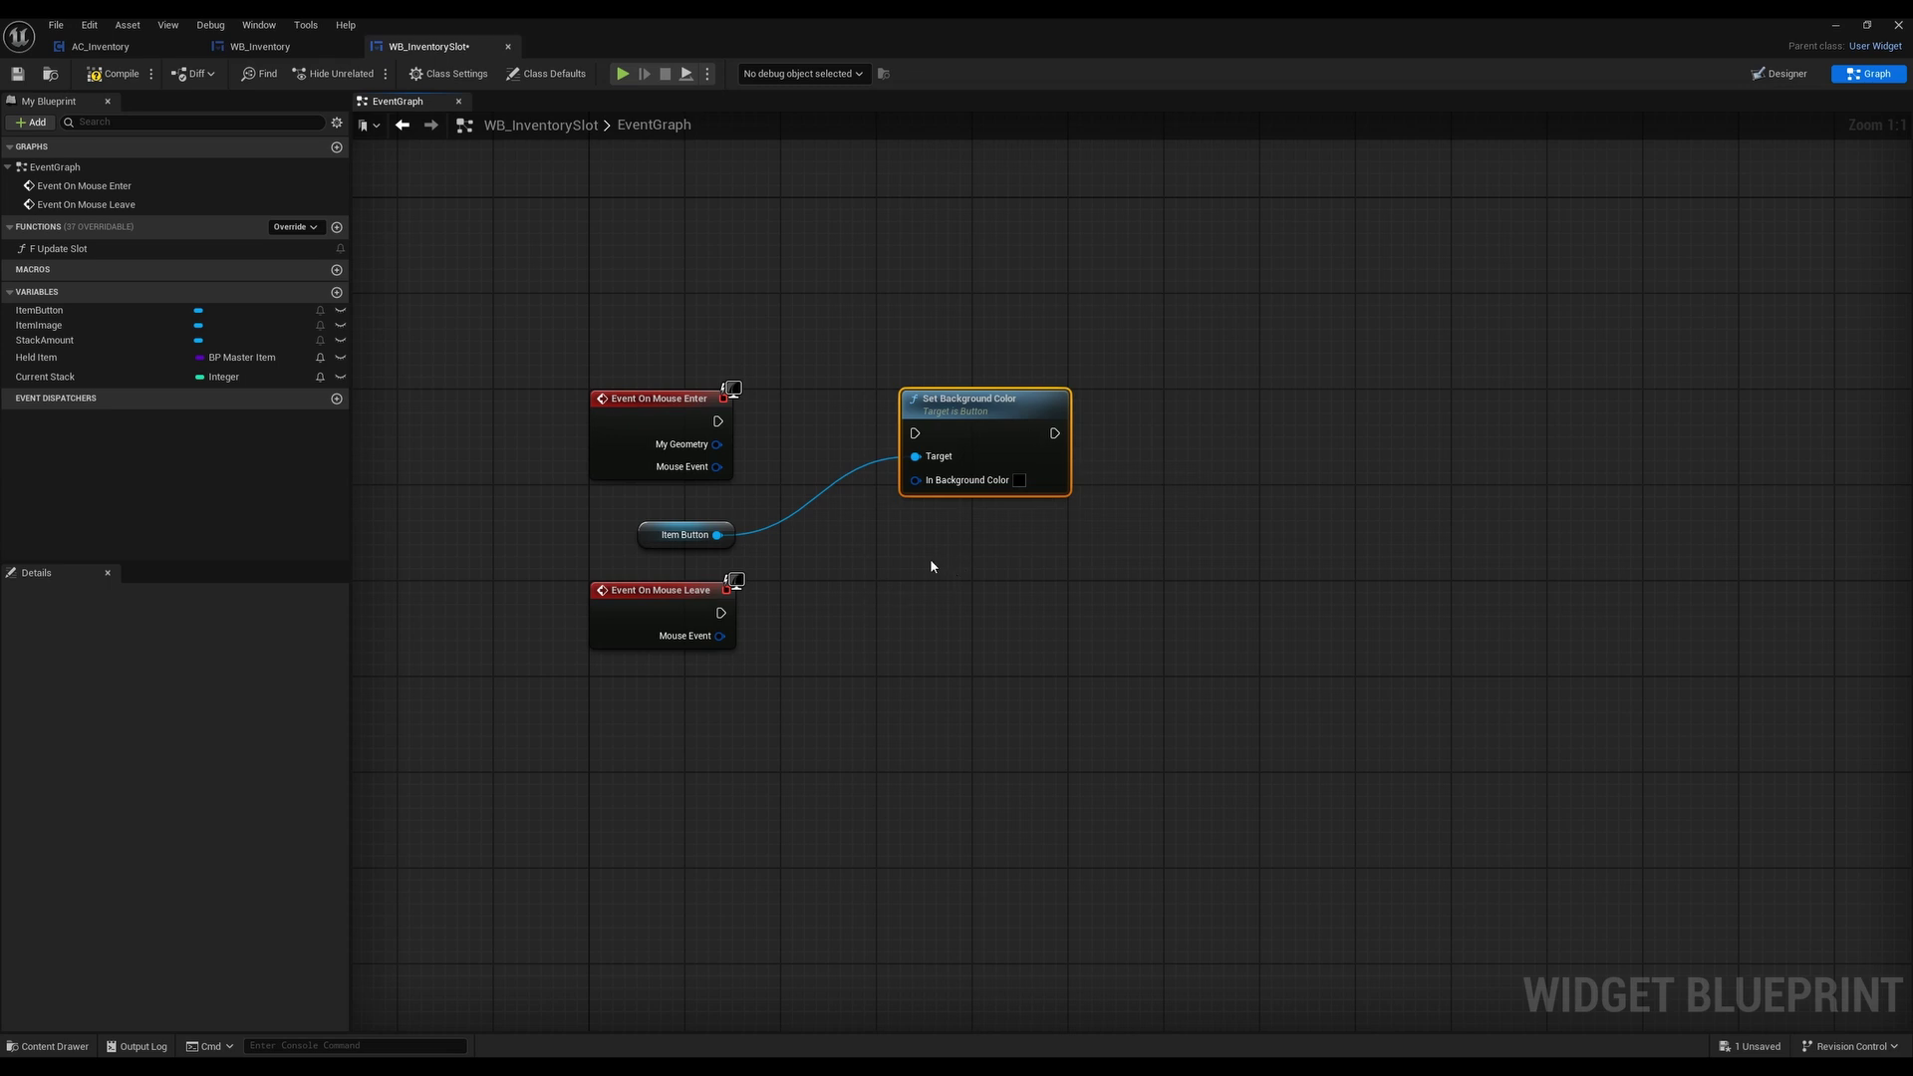
{"action": "left_click_drag", "start_coordinate": [915, 433], "coordinate": [717, 420]}
{"action": "left_click_drag", "start_coordinate": [955, 422], "coordinate": [954, 410]}
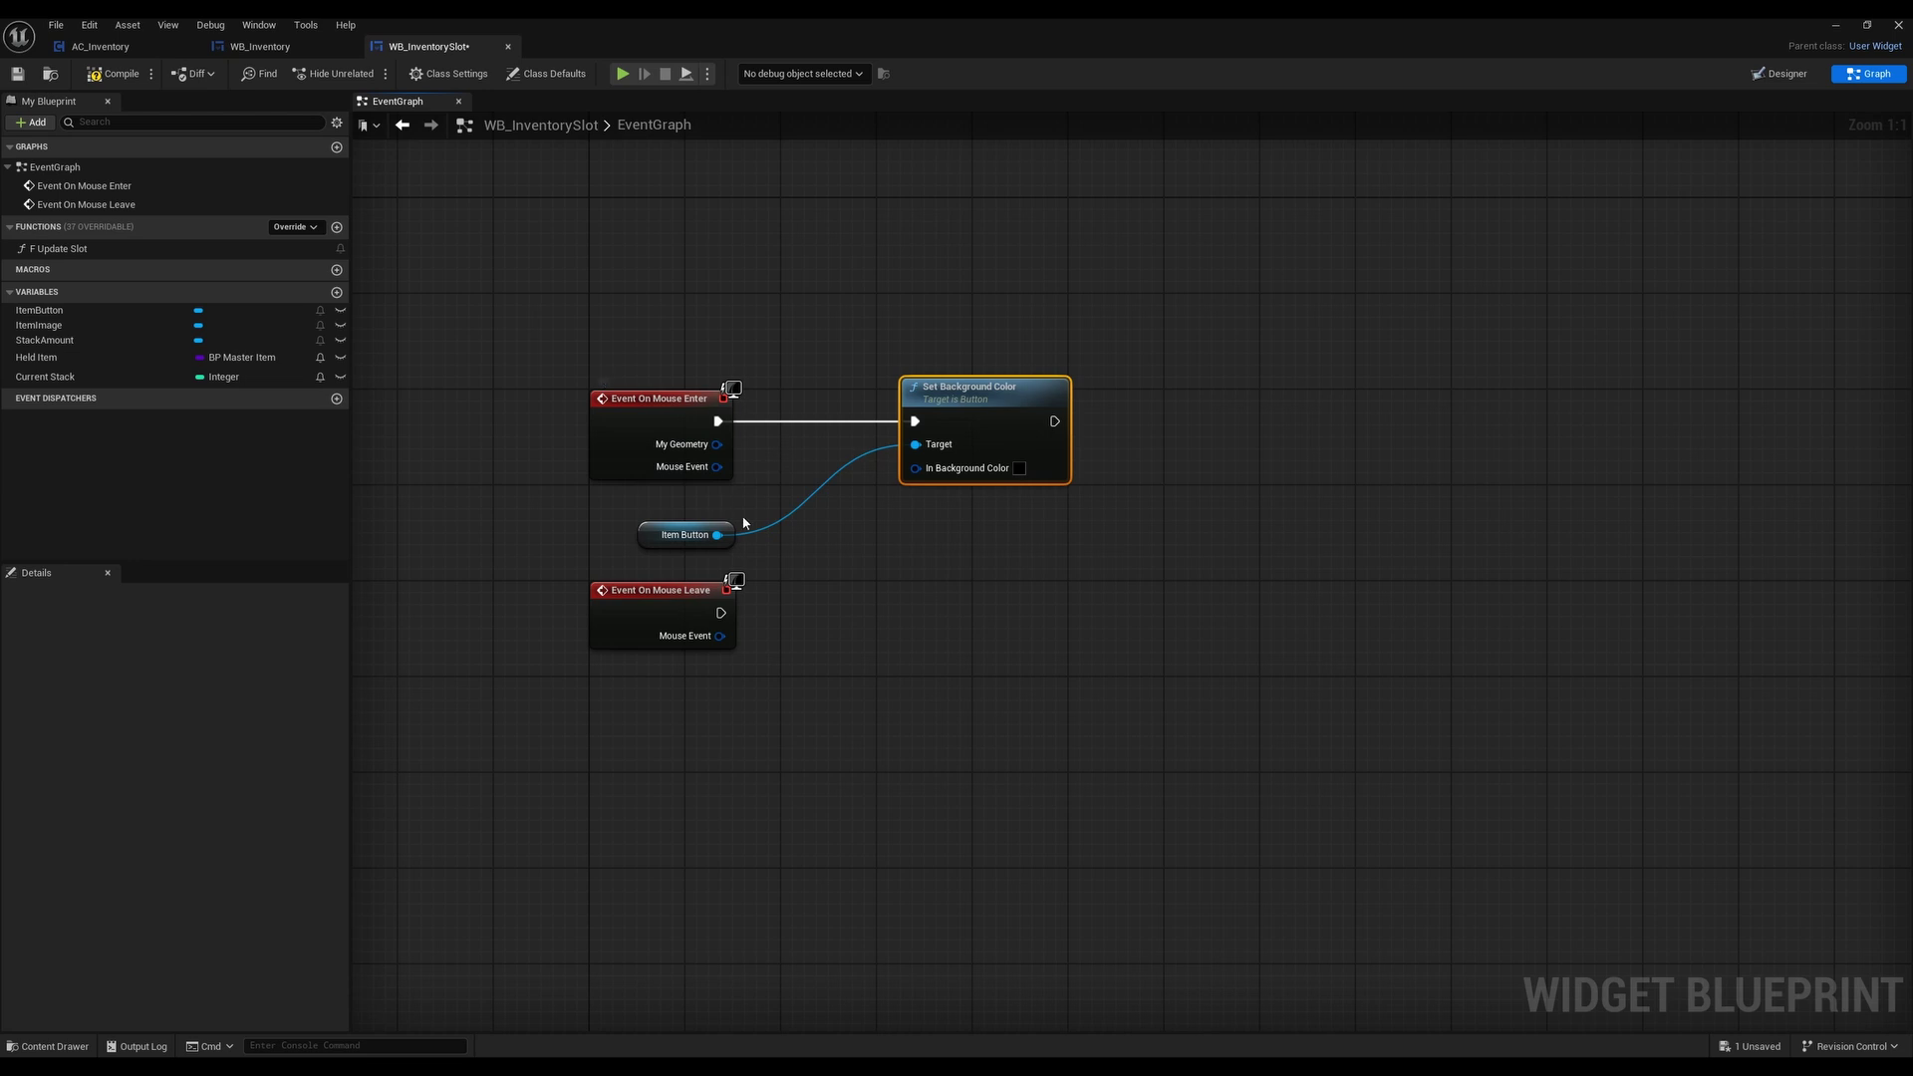
Duplicate the Set Background Color node, connect it to Event On Mouse Leave, and align it beside that event
{"action": "right_click_drag", "start_coordinate": [744, 522], "coordinate": [800, 512]}
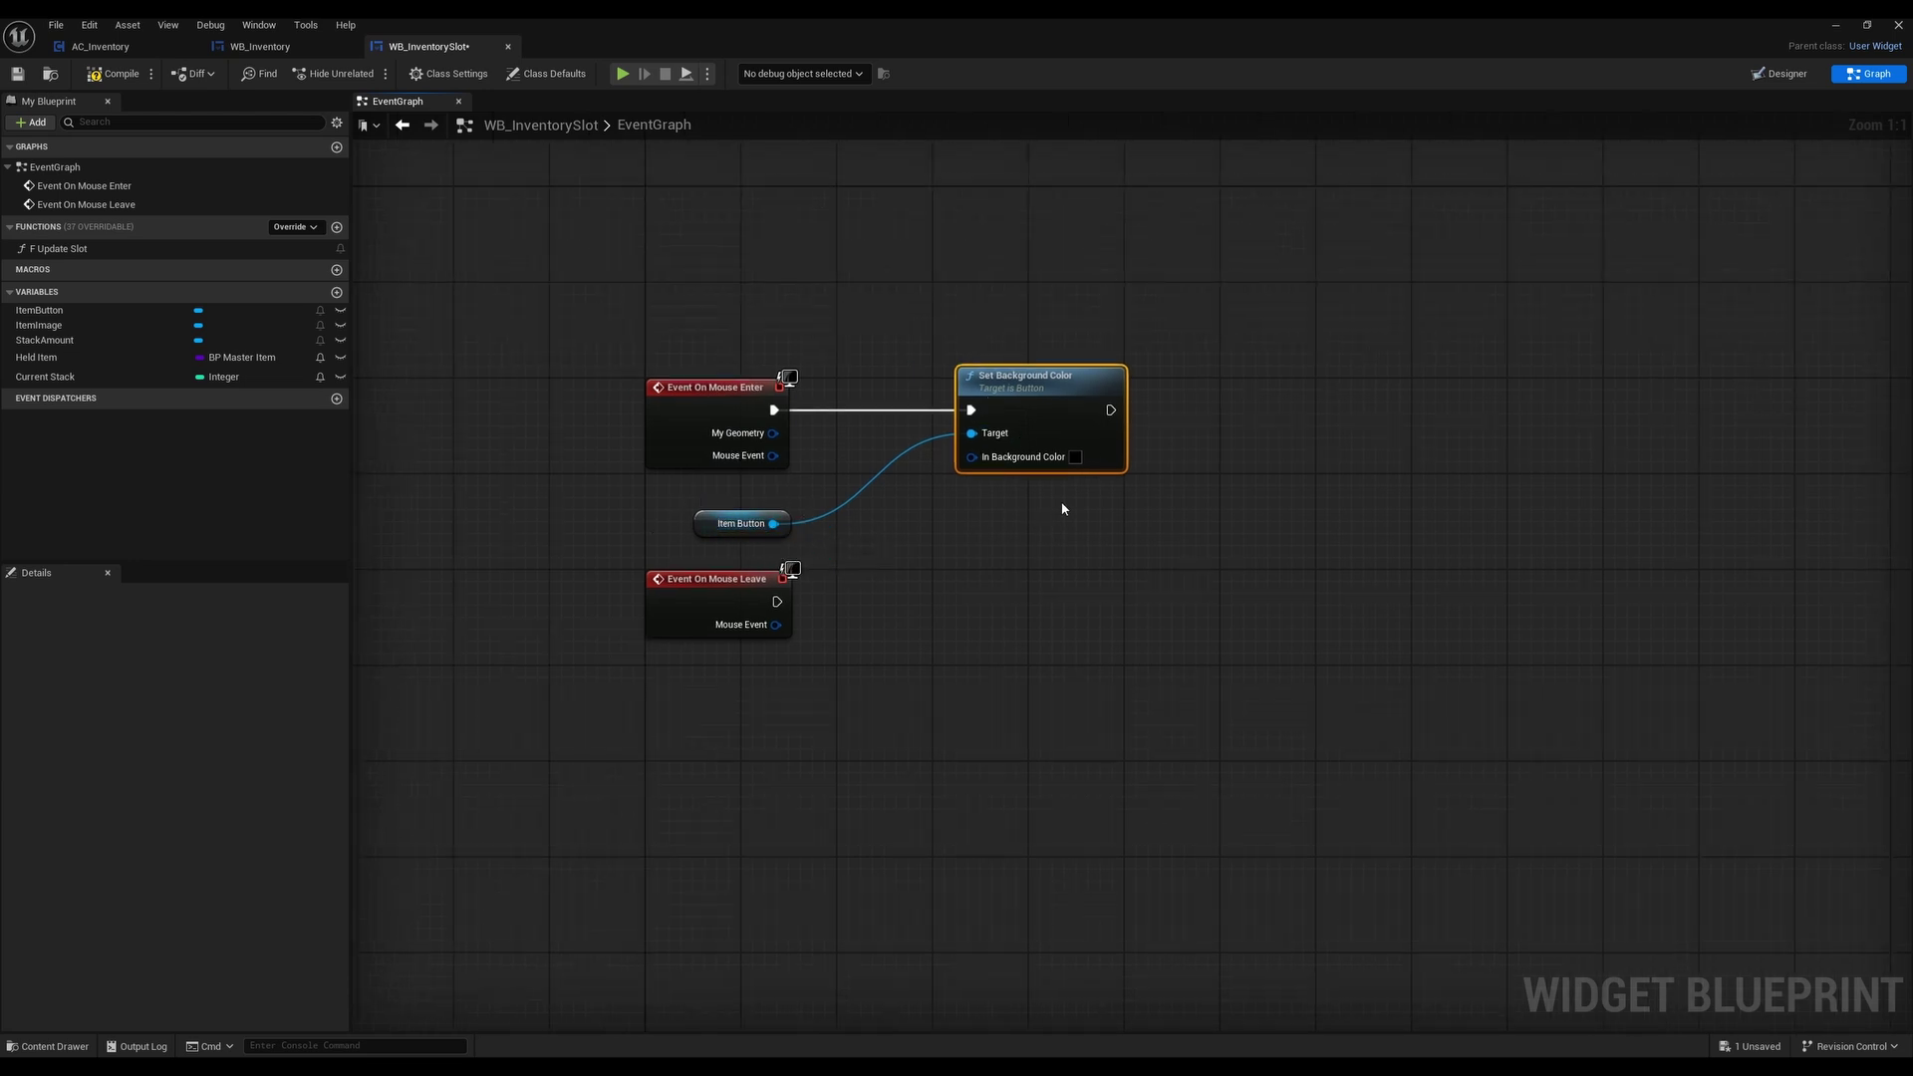
{"action": "left_click", "coordinate": [880, 624]}
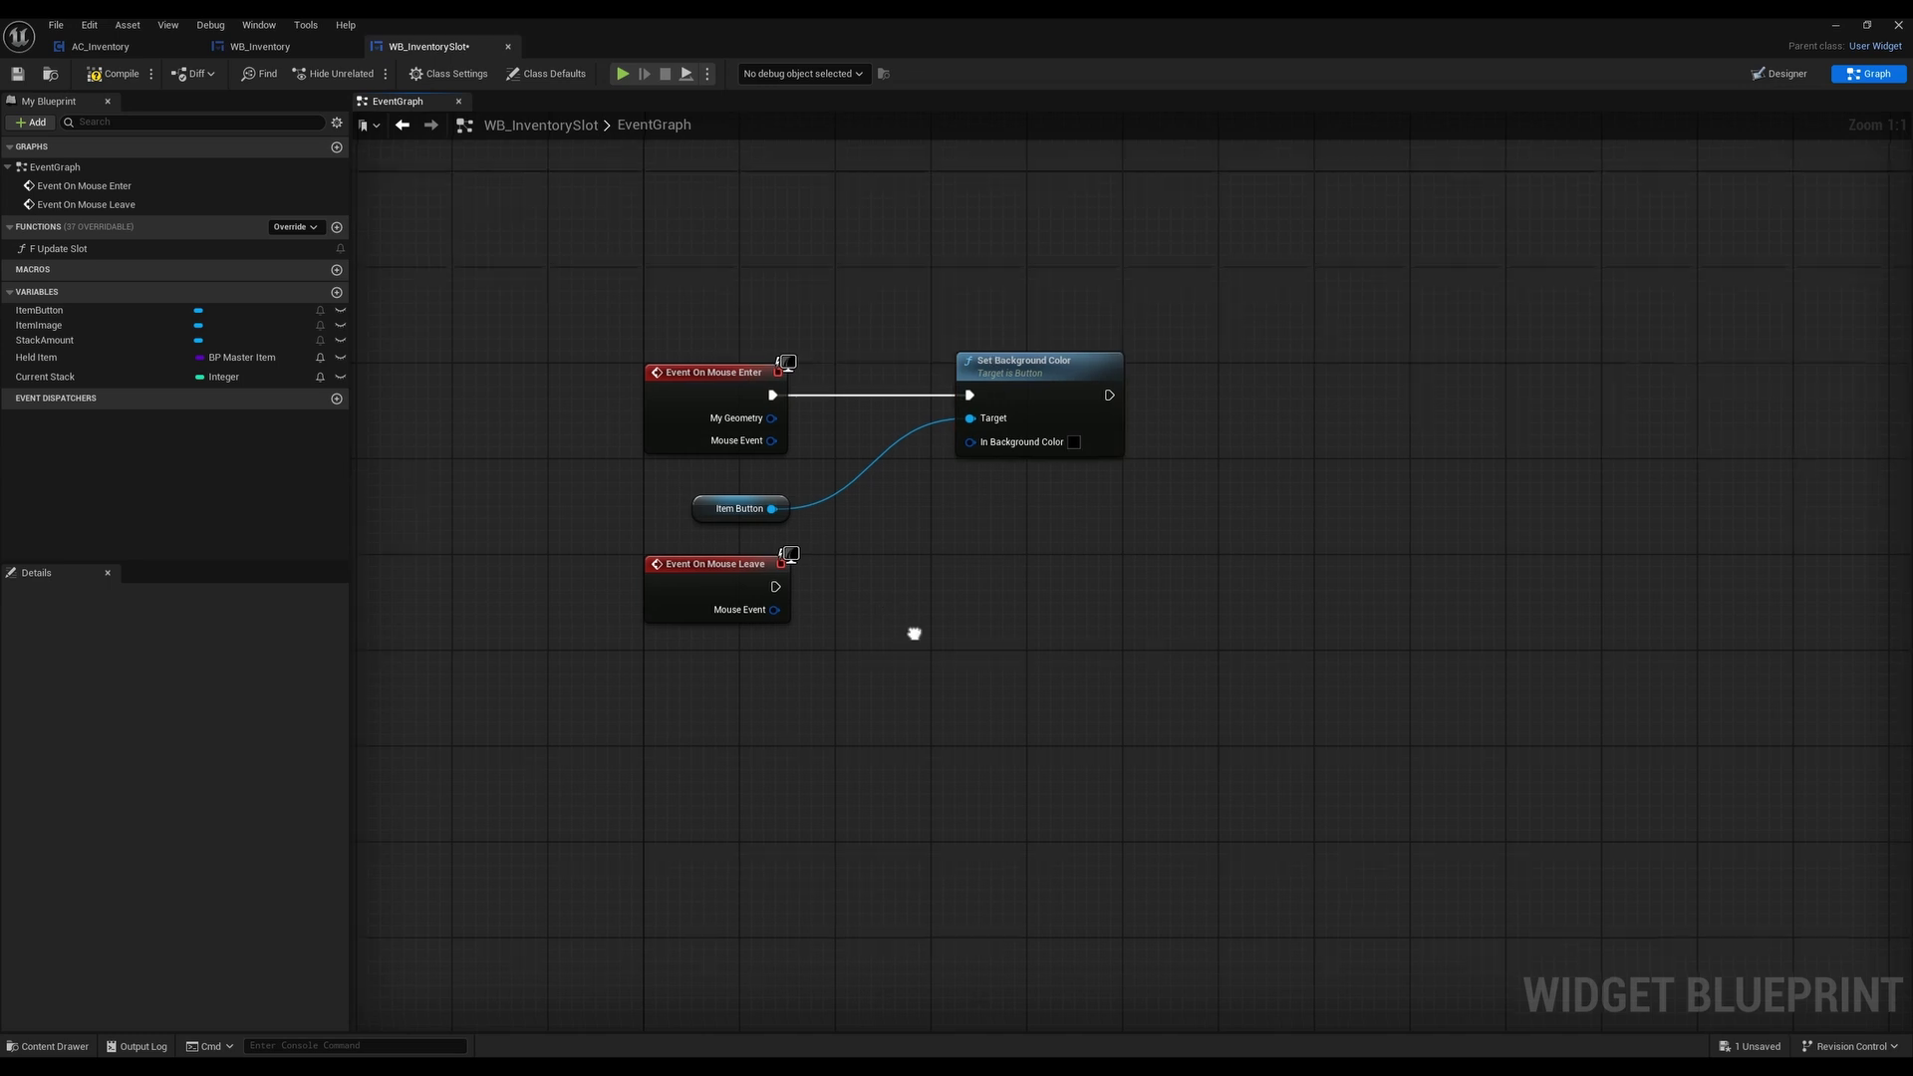
{"action": "right_click_drag", "start_coordinate": [914, 631], "coordinate": [783, 568]}
{"action": "left_click", "coordinate": [958, 339]}
{"action": "key", "text": "ctrl+c"}
{"action": "key", "text": "ctrl+v"}
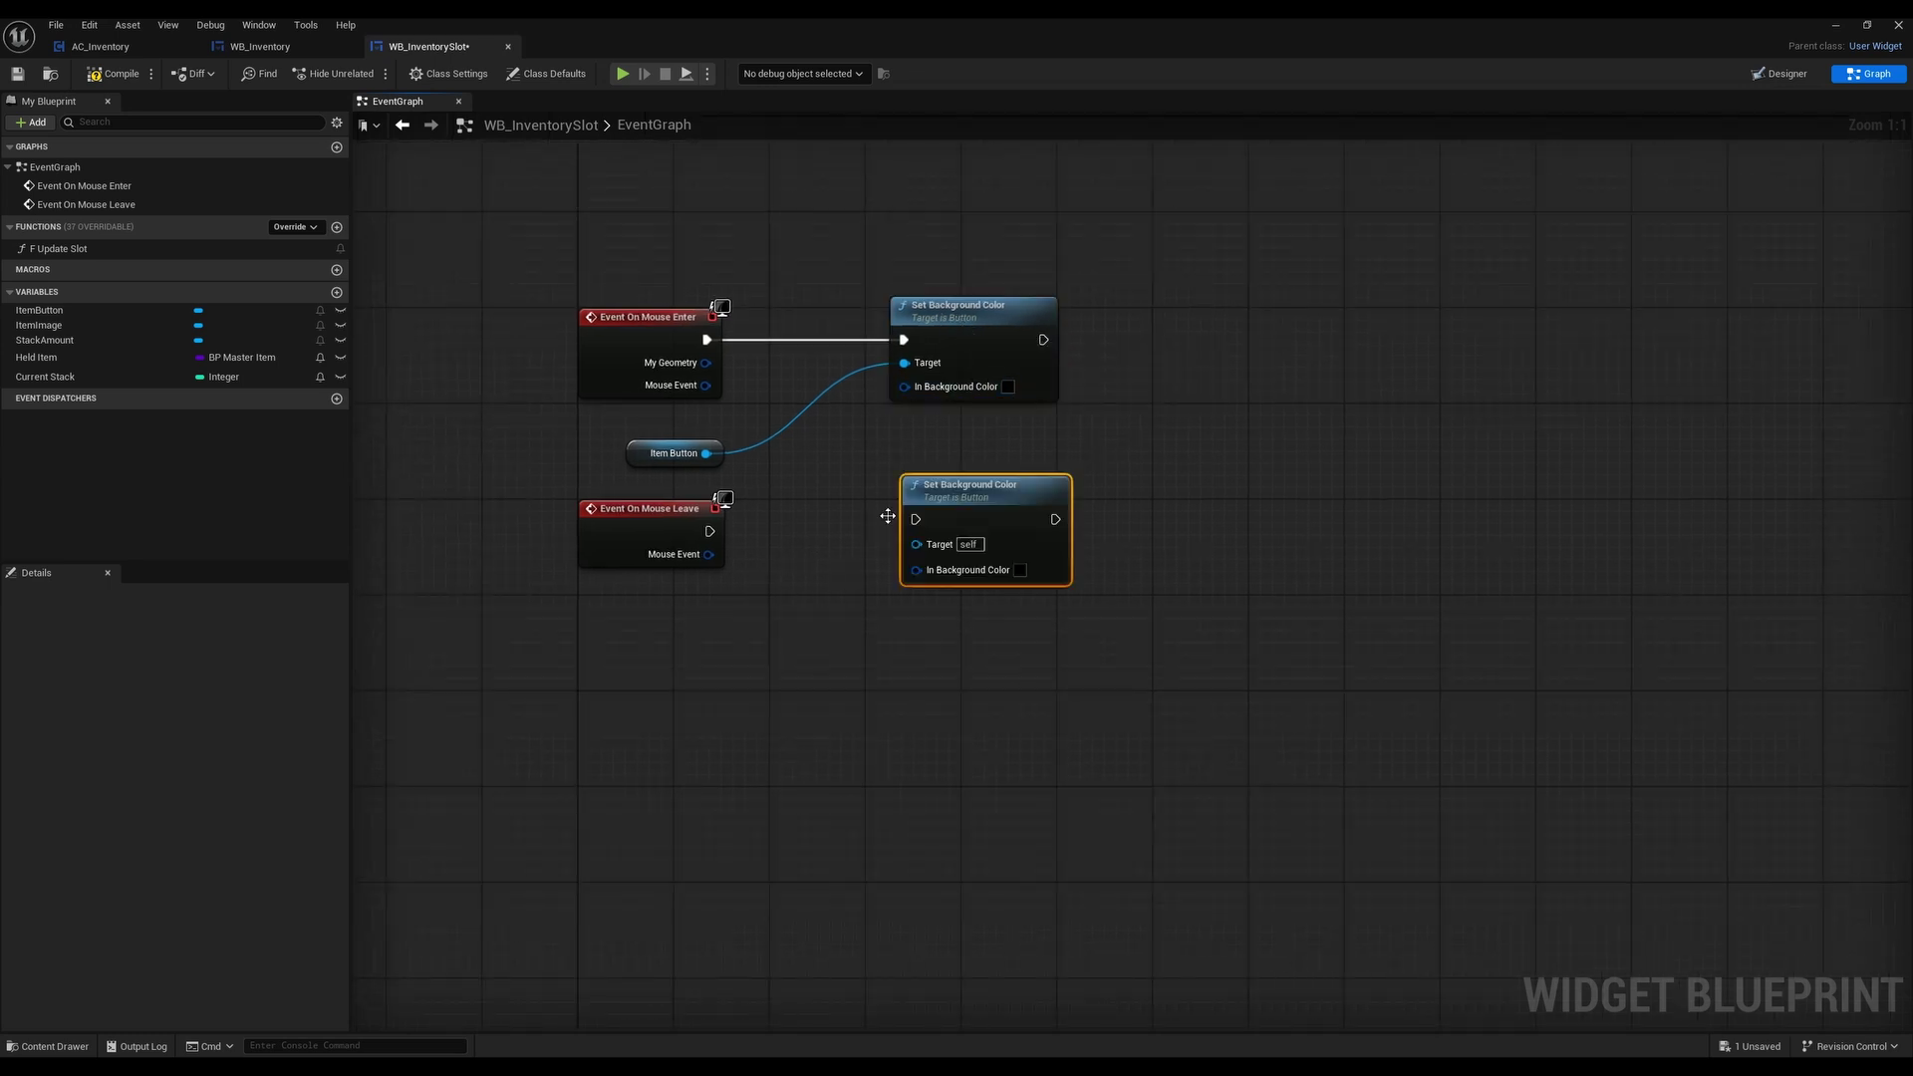
{"action": "left_click_drag", "start_coordinate": [710, 532], "coordinate": [958, 513]}
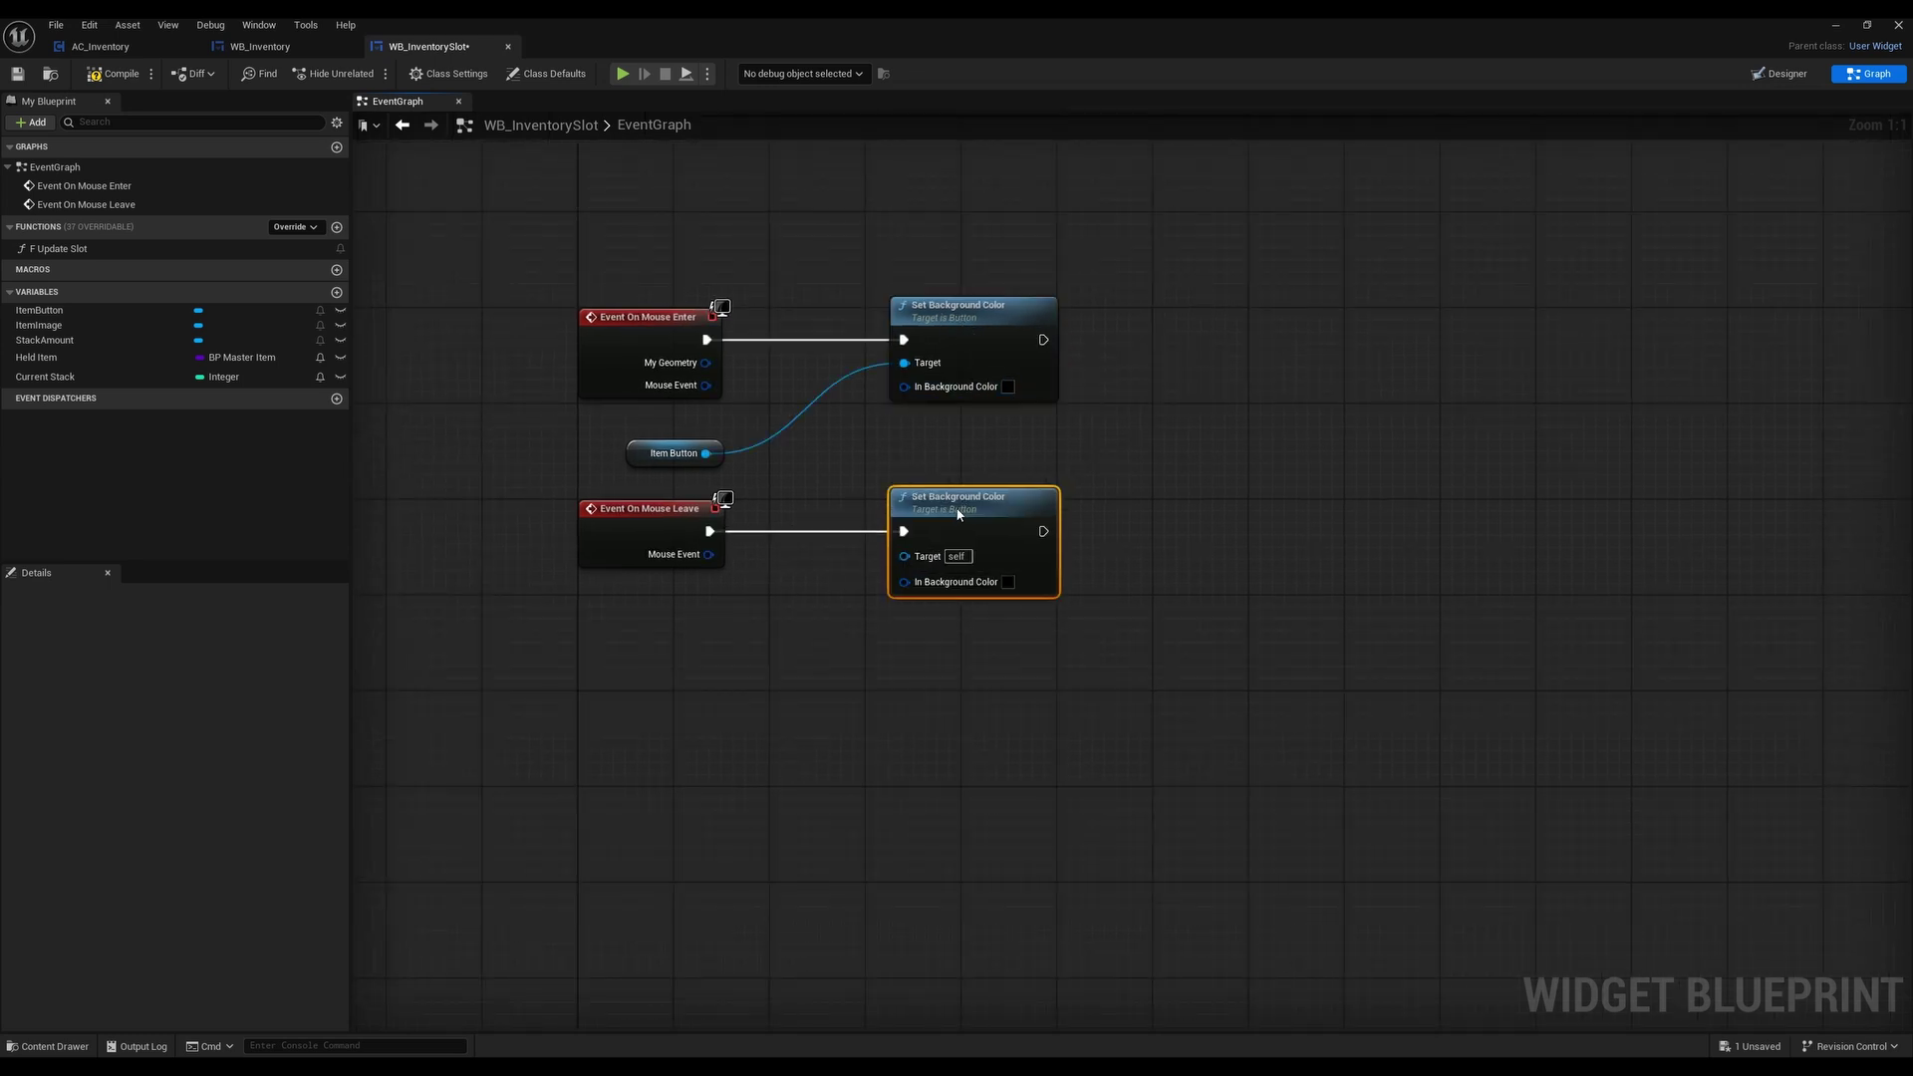
Promote the mouse-leave node's In Background Color input to a variable named Color on Leave, with its getter placed beneath the node
{"action": "right_click", "coordinate": [904, 582]}
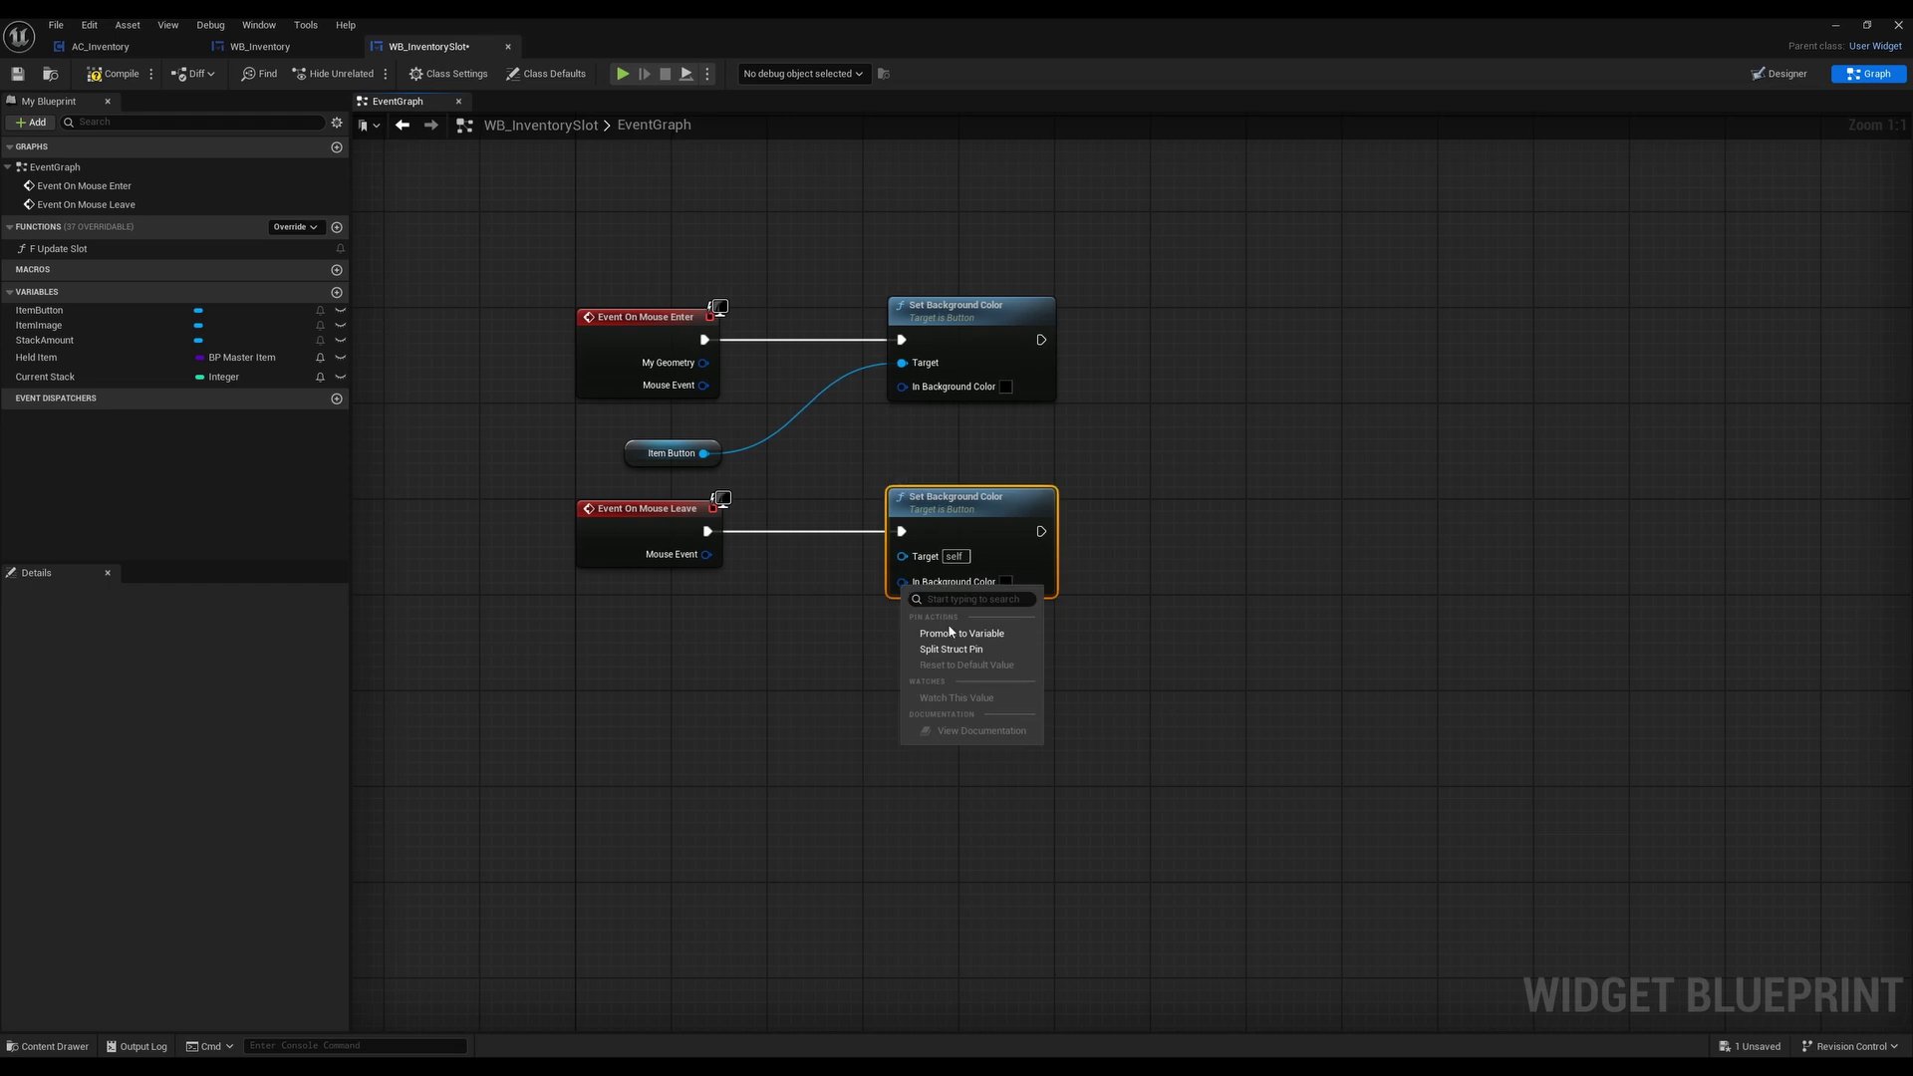
{"action": "left_click", "coordinate": [951, 636]}
{"action": "left_click_drag", "start_coordinate": [805, 616], "coordinate": [896, 618]}
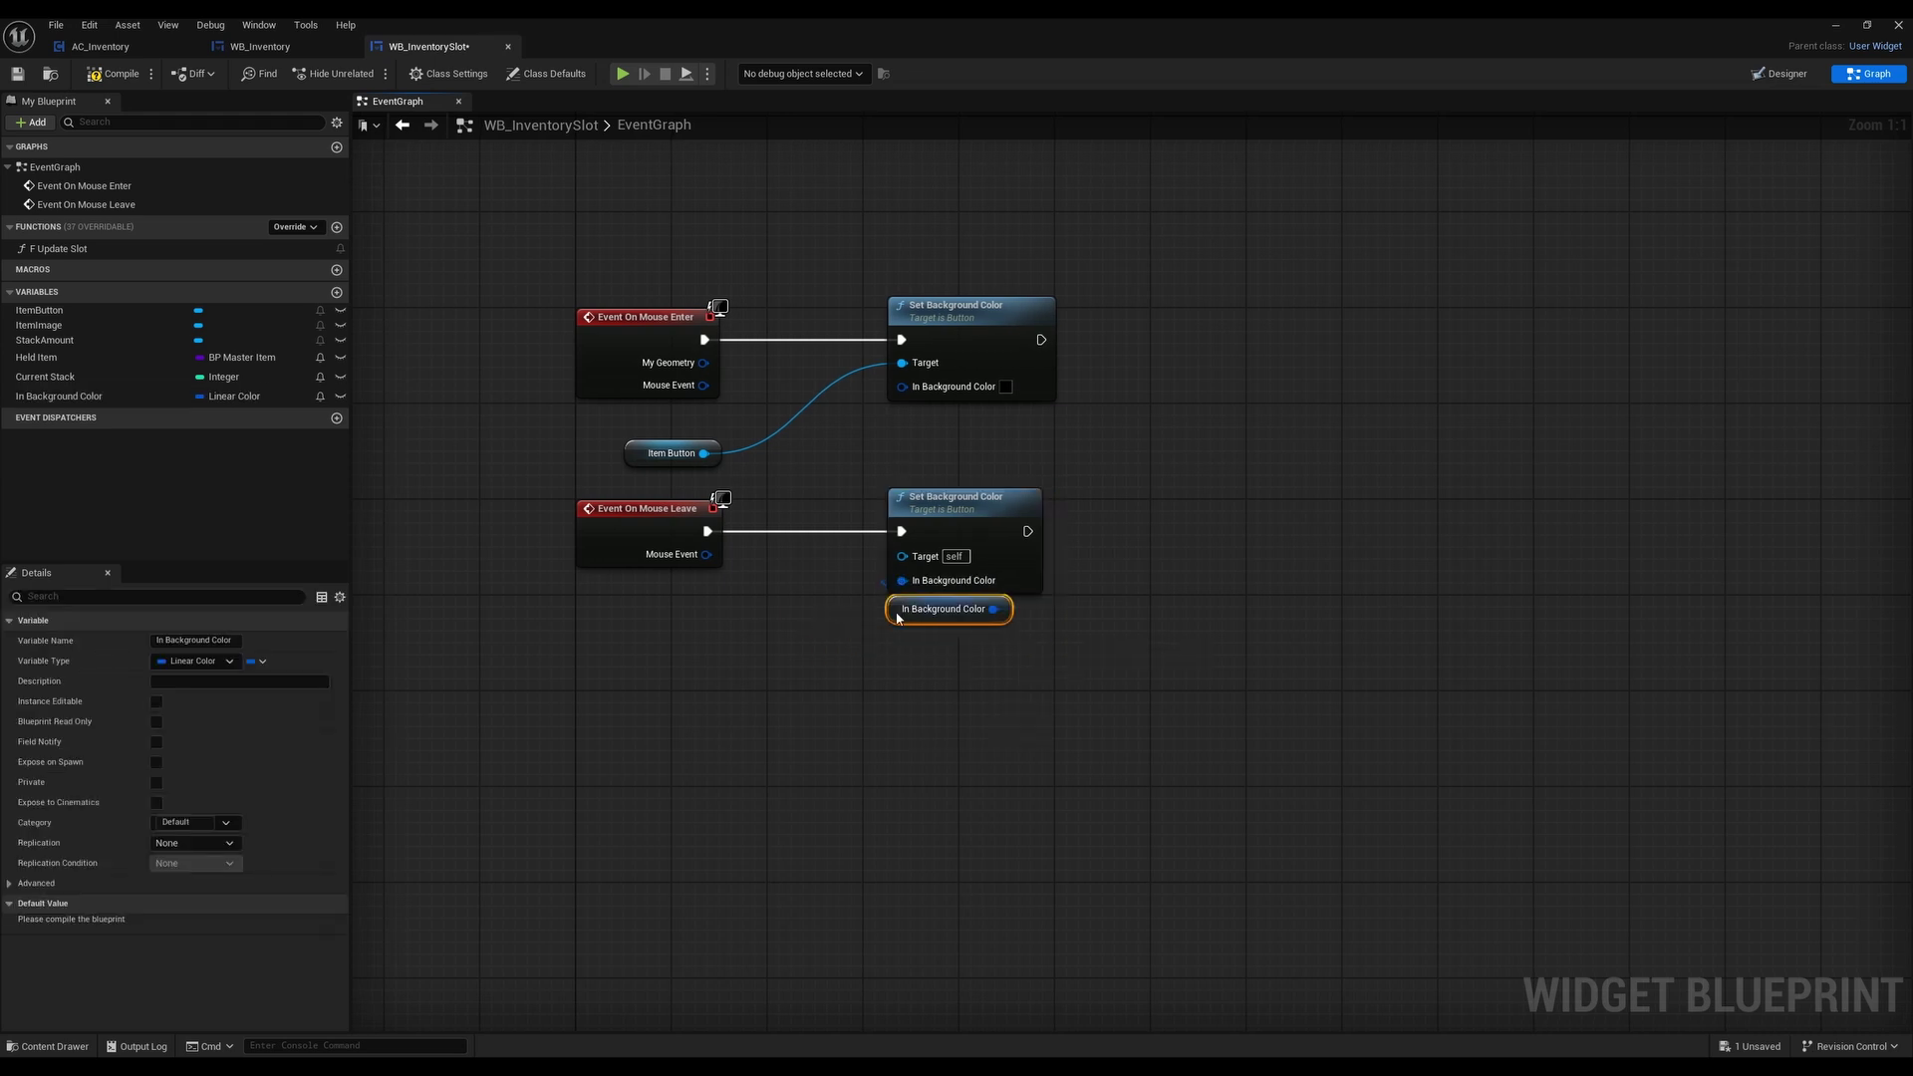
{"action": "left_click", "coordinate": [41, 399]}
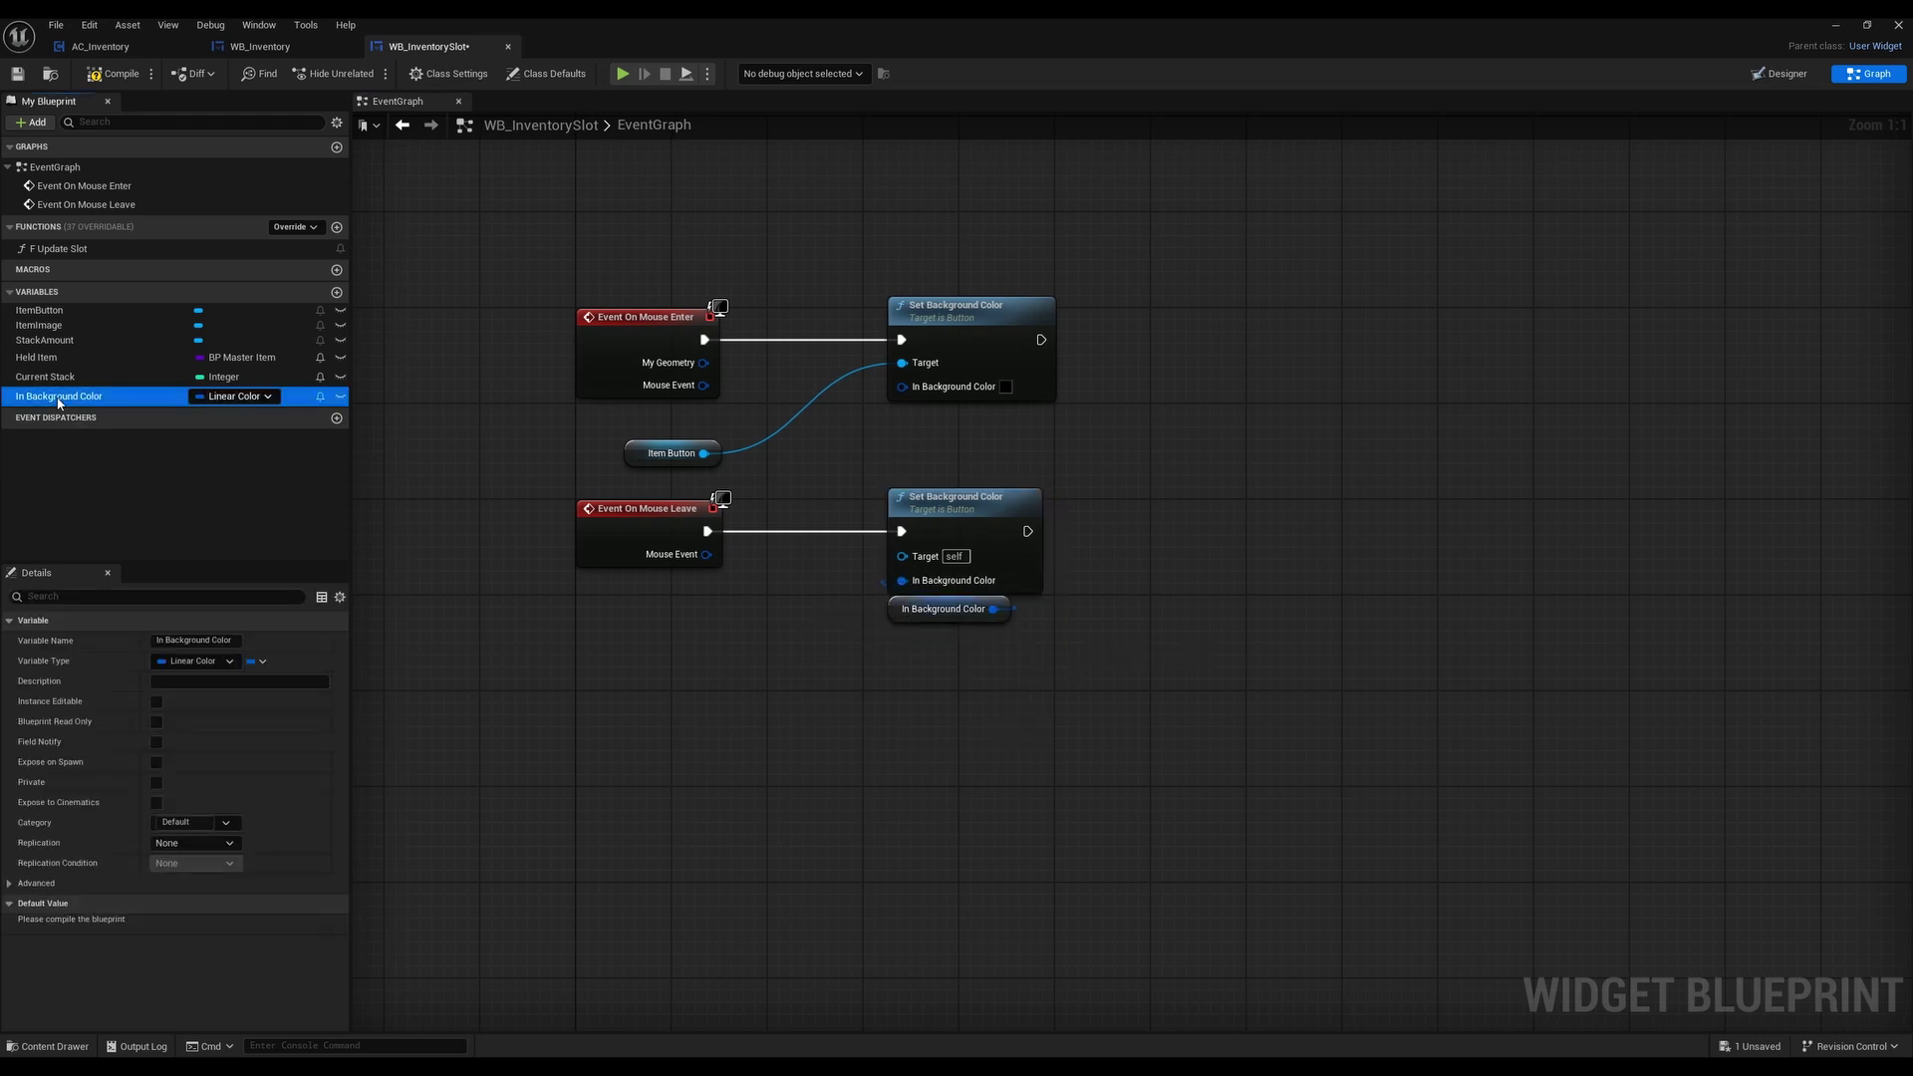
{"action": "left_click", "coordinate": [40, 399]}
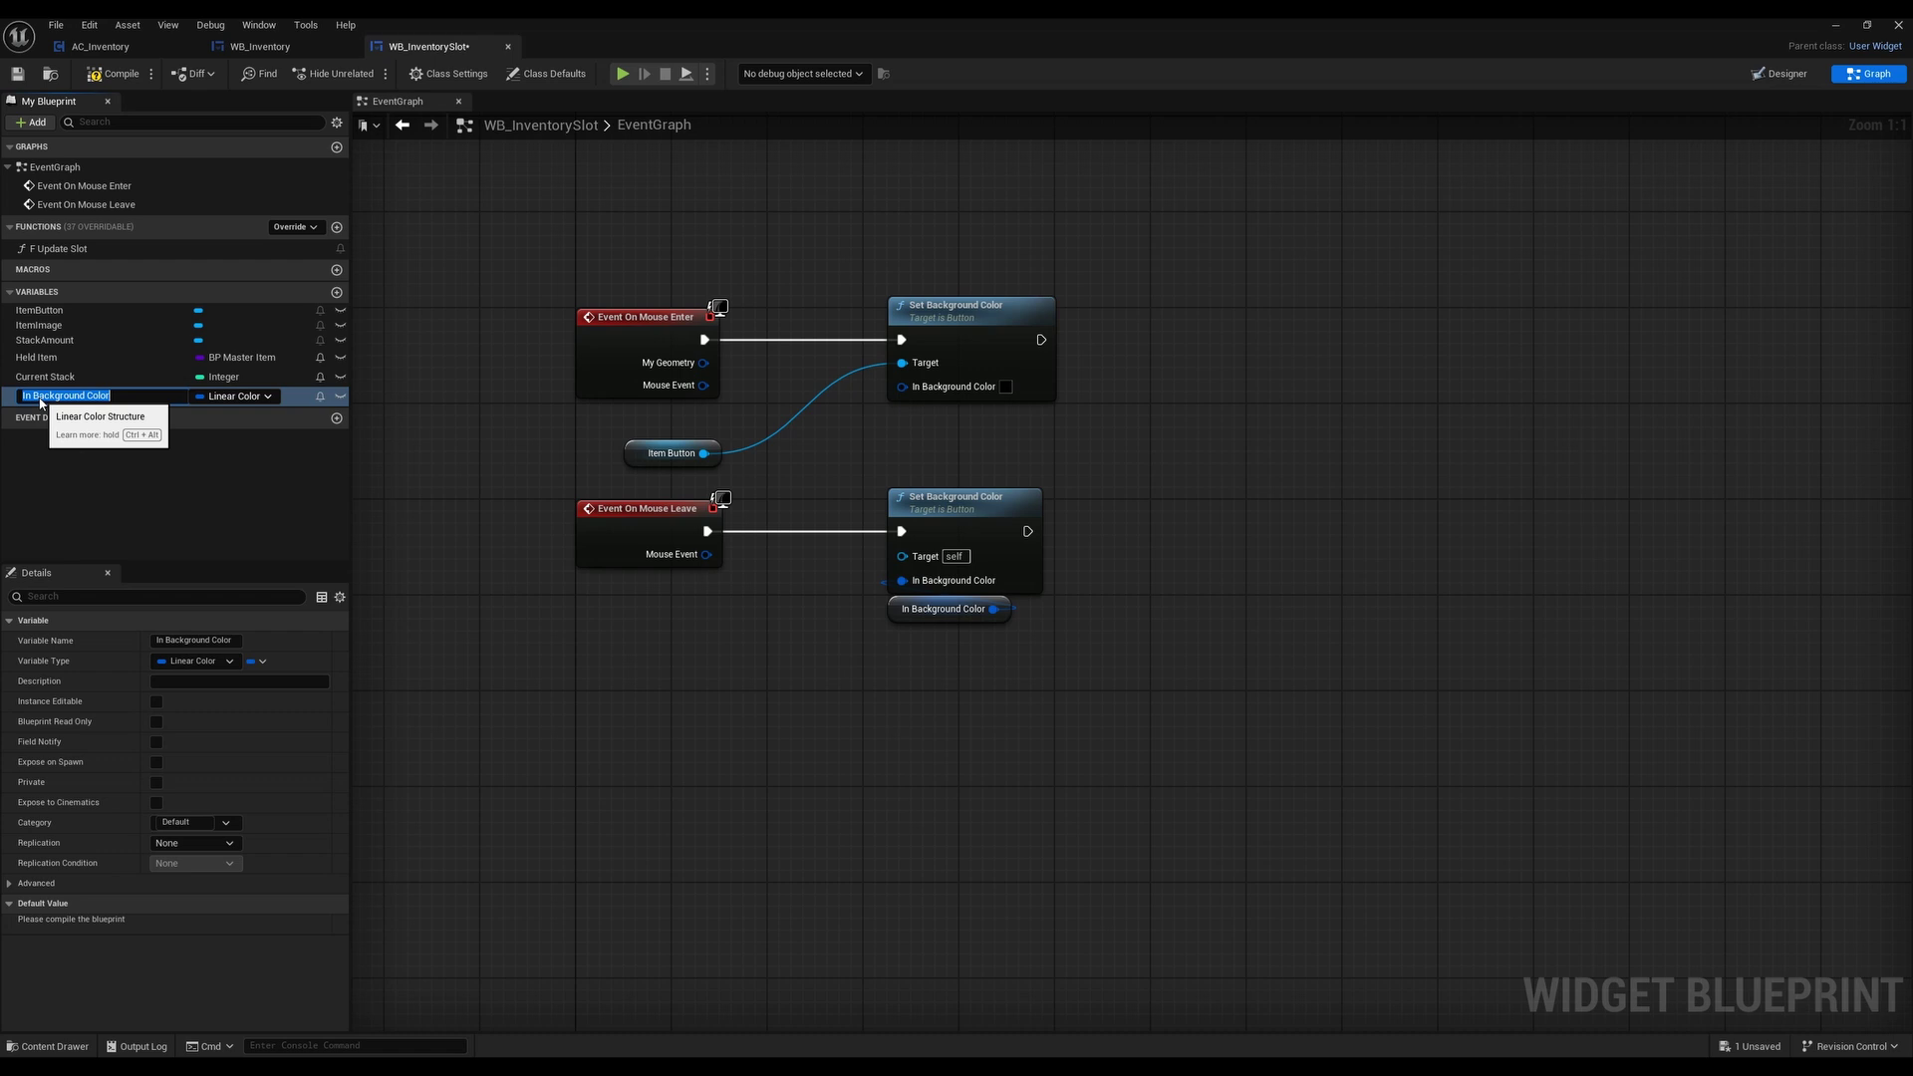
{"action": "type", "text": "Color on Leave"}
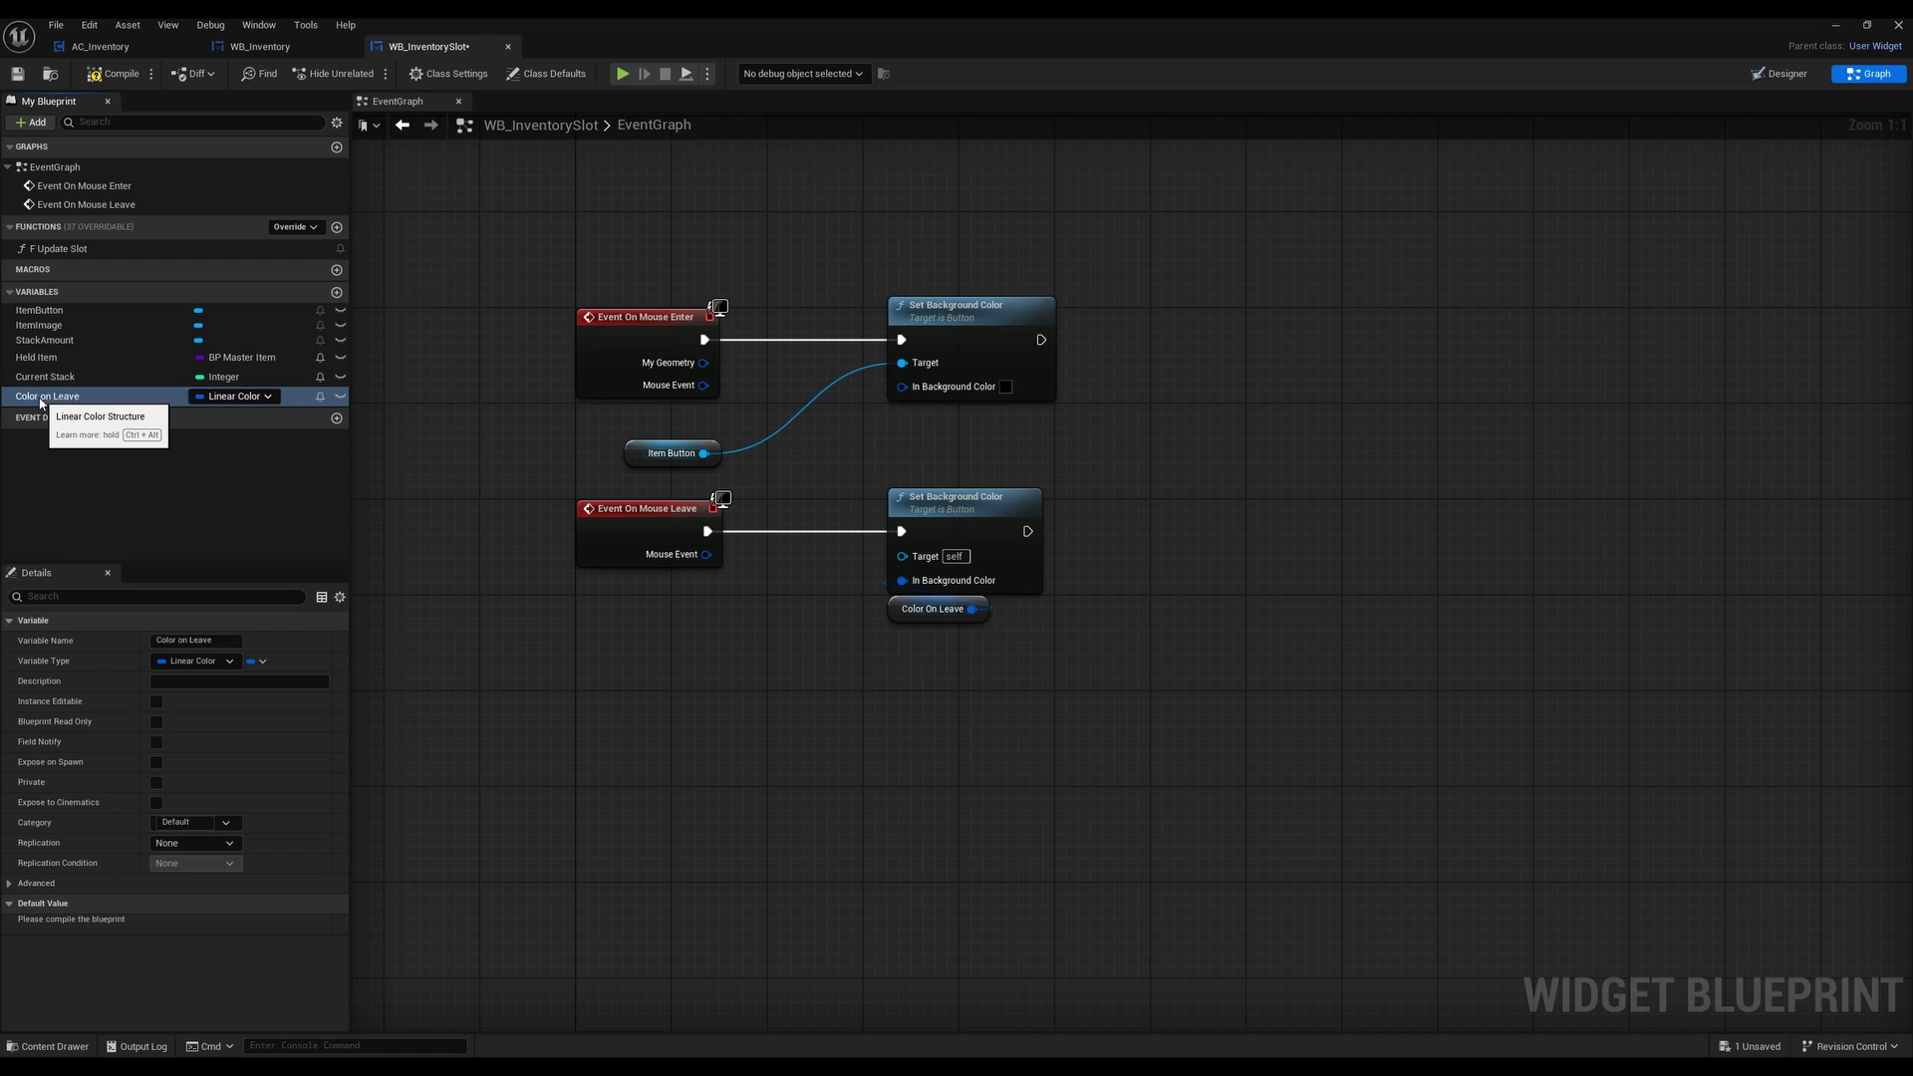
{"action": "key", "text": "Return"}
Promote the mouse-enter node's In Background Color input to a variable named Color on Enter, and list it above Color on Leave
{"action": "right_click", "coordinate": [892, 386]}
{"action": "left_click", "coordinate": [947, 418]}
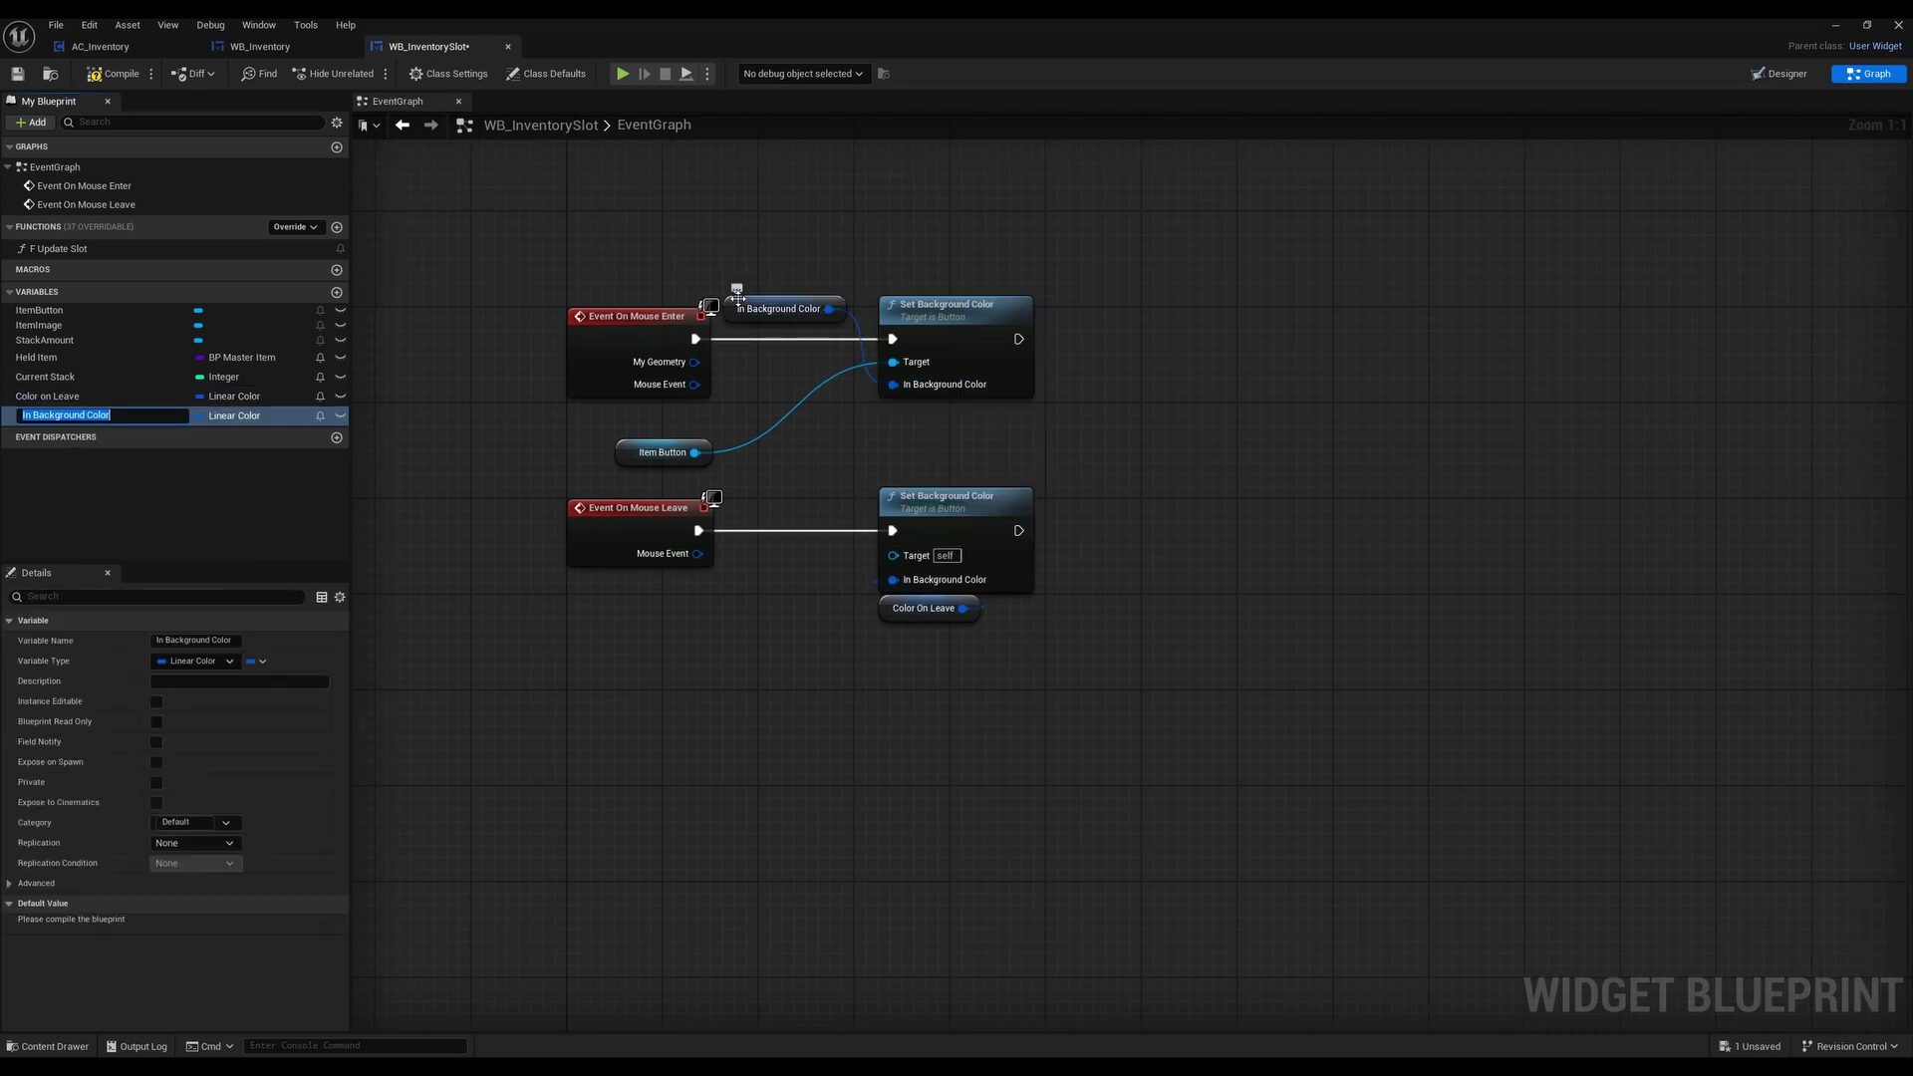
{"action": "left_click_drag", "start_coordinate": [733, 299], "coordinate": [892, 407]}
{"action": "right_click_drag", "start_coordinate": [827, 453], "coordinate": [894, 465]}
{"action": "double_click", "coordinate": [61, 417]}
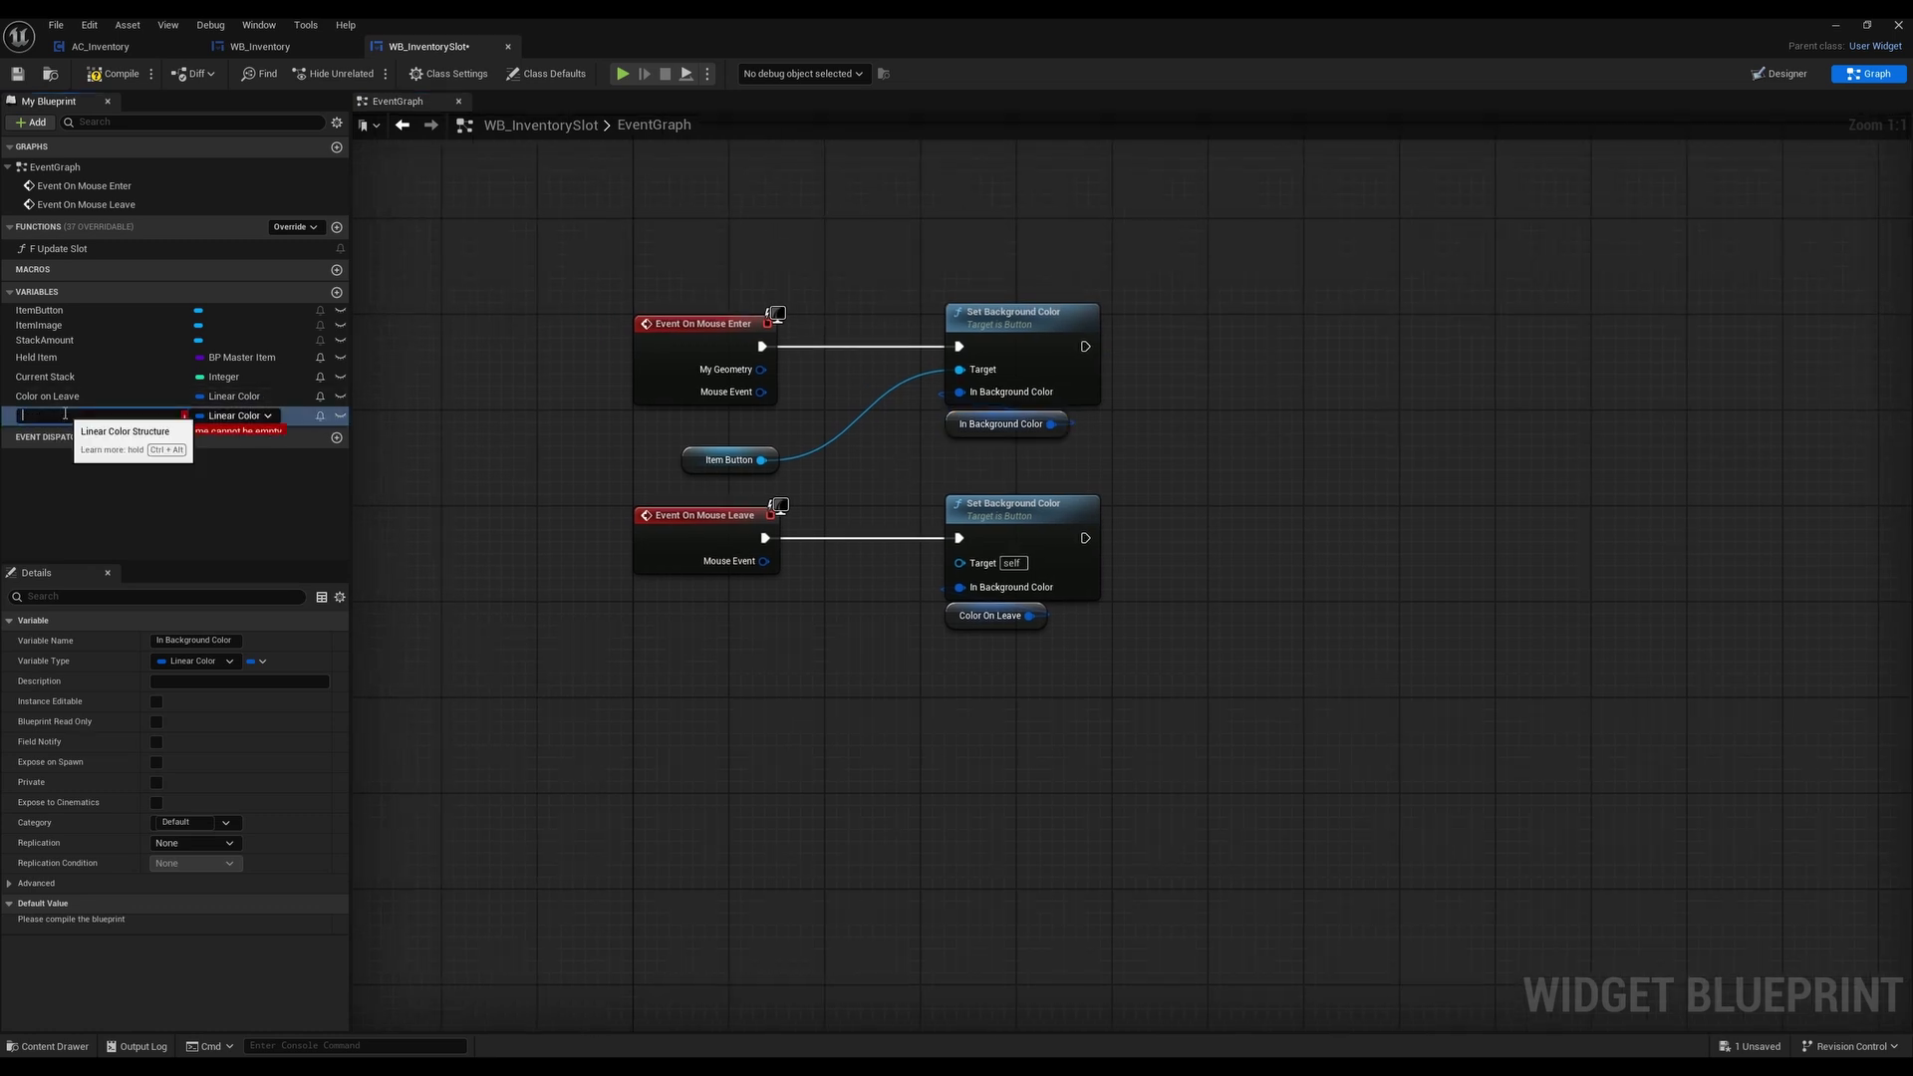
{"action": "type", "text": "Color on Enter"}
{"action": "key", "text": "Return"}
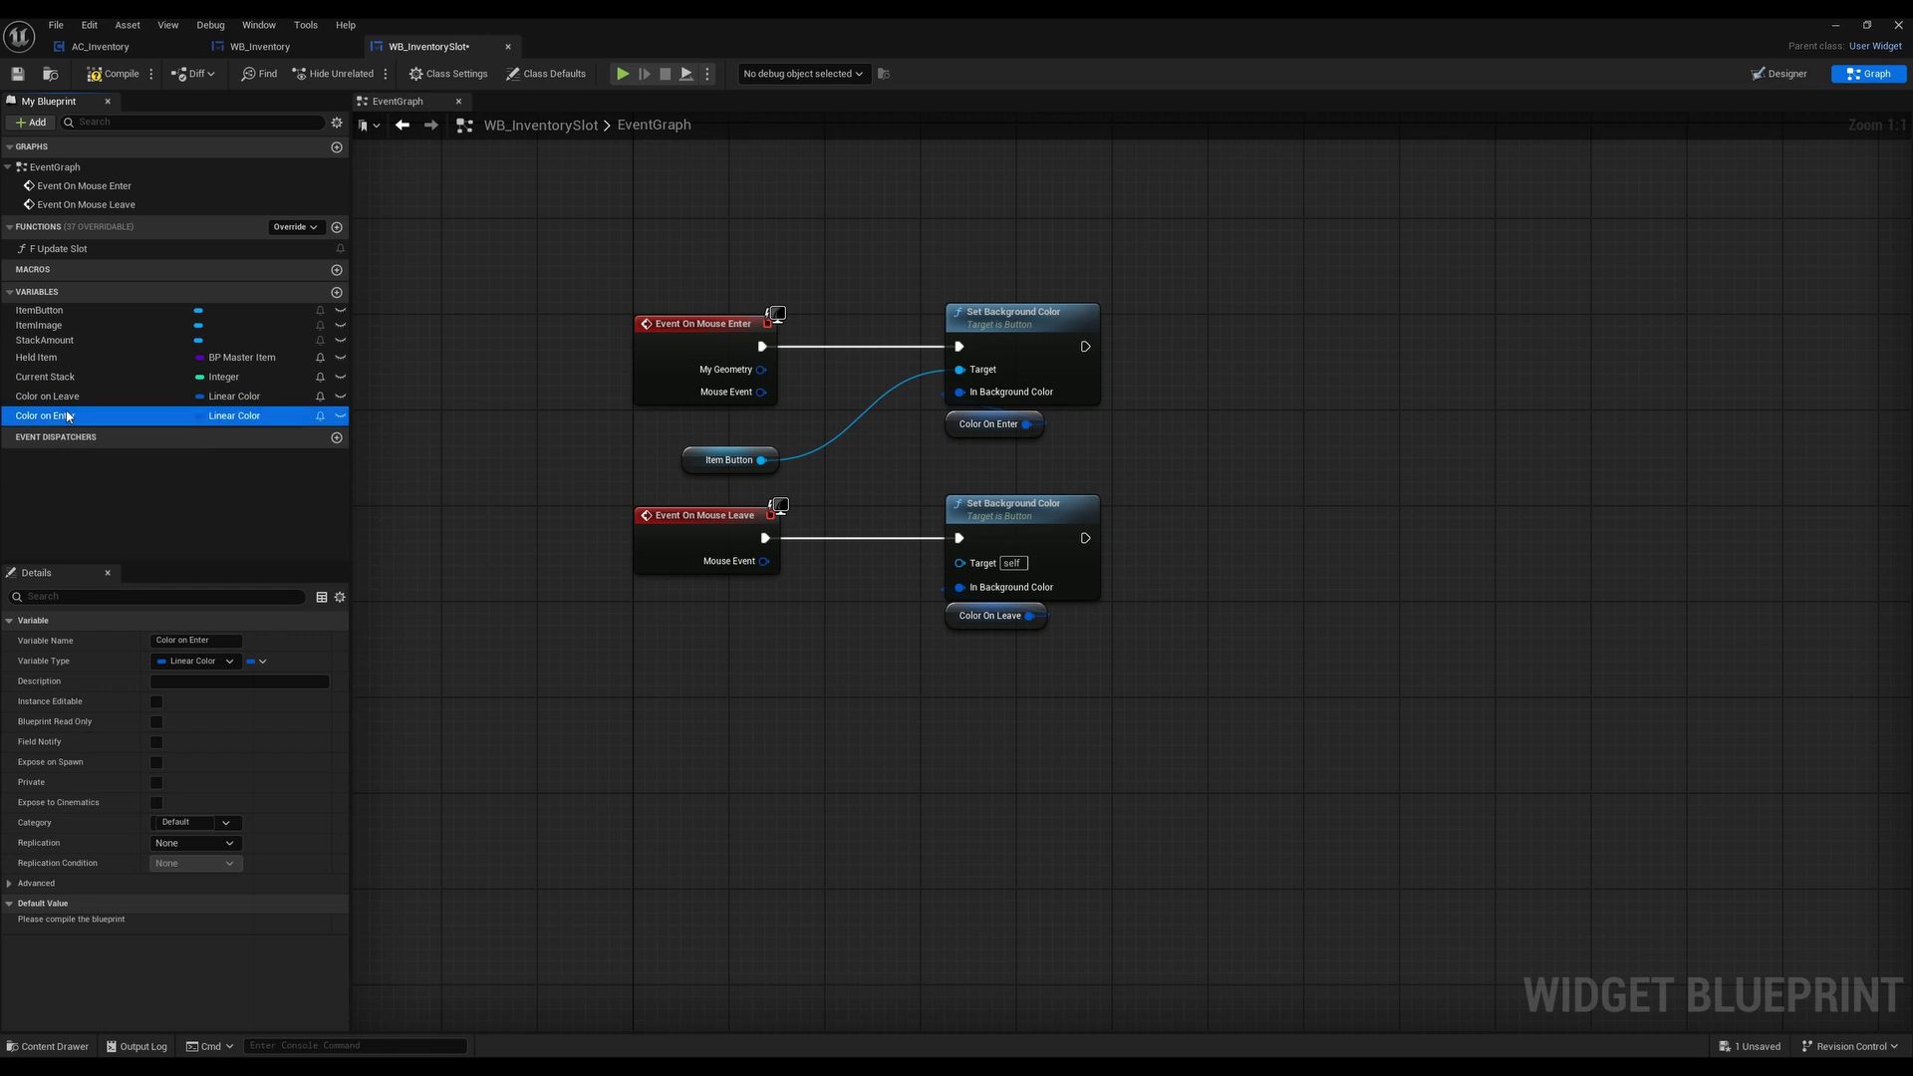
{"action": "left_click_drag", "start_coordinate": [68, 417], "coordinate": [68, 397]}
Connect the Item Button reference to the Target of the mouse-leave Set Background Color node as well
{"action": "right_click_drag", "start_coordinate": [1204, 489], "coordinate": [1192, 512]}
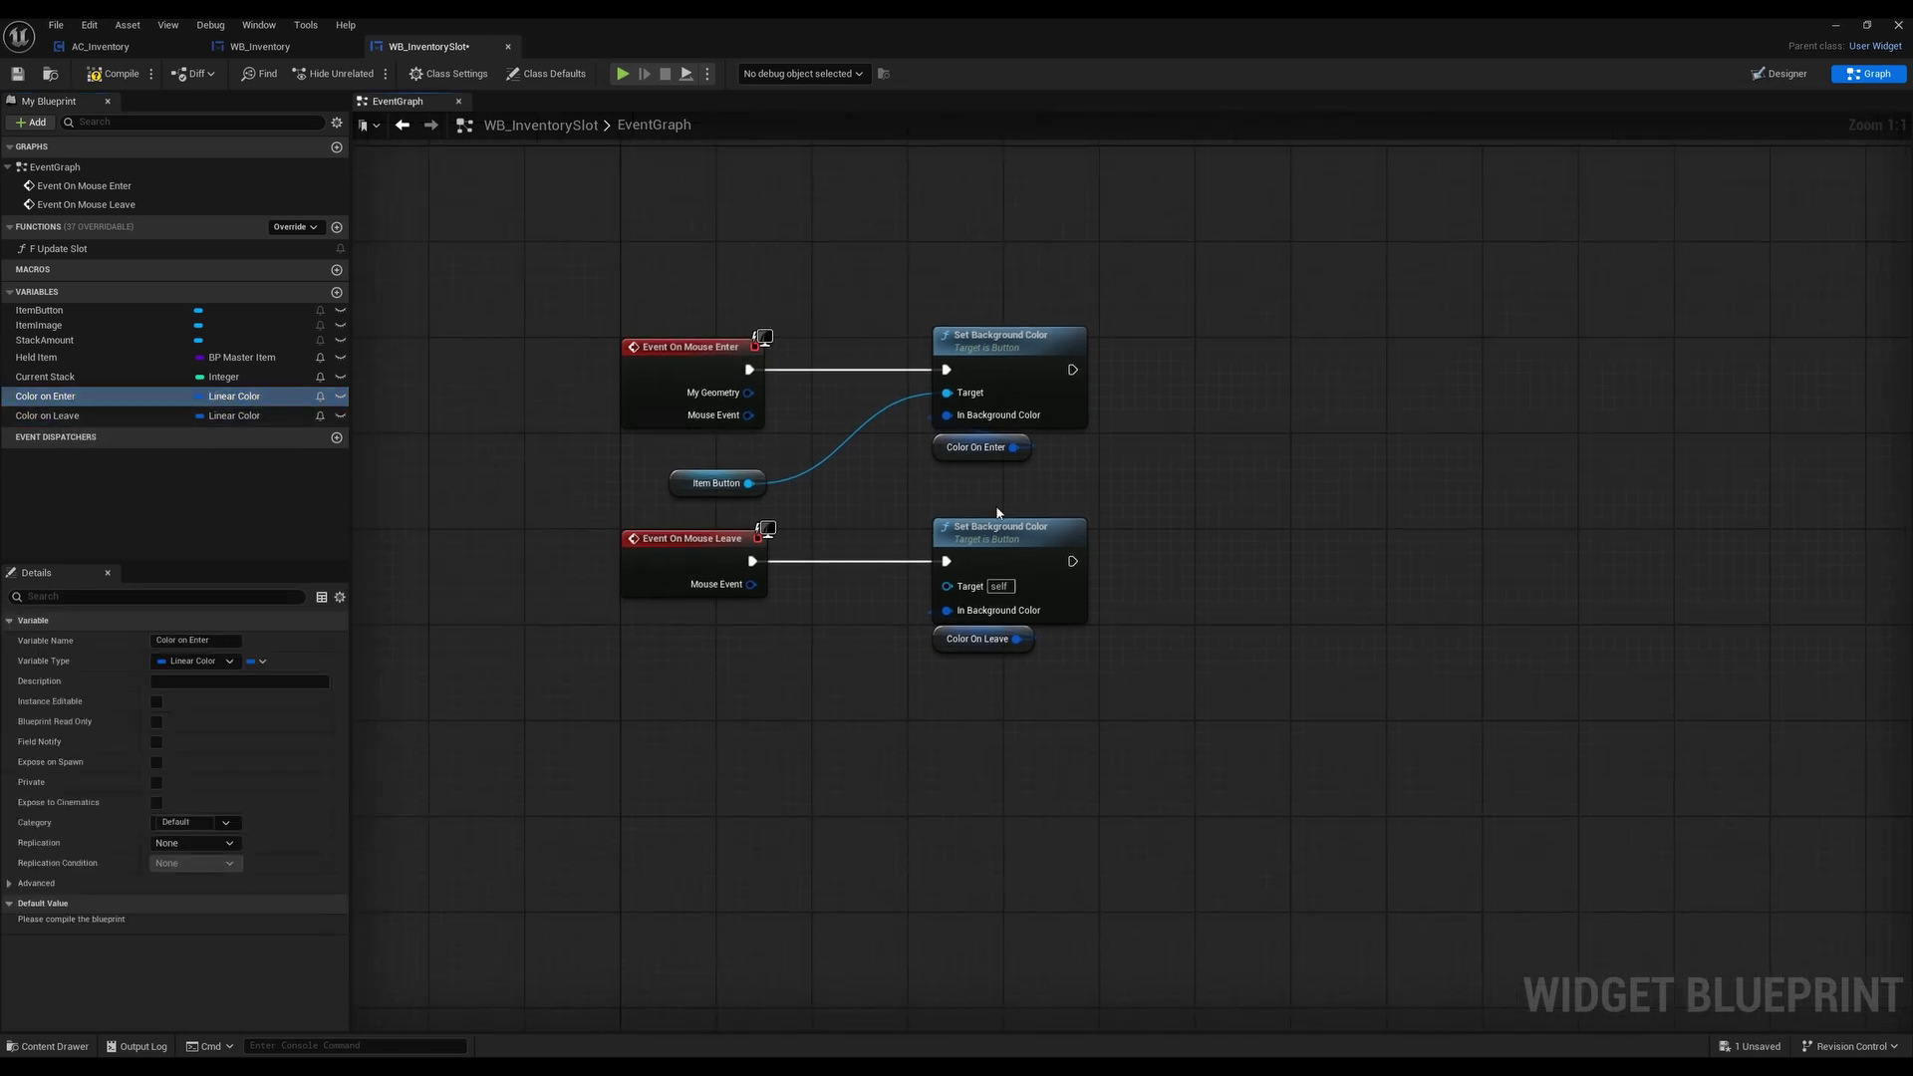
{"action": "left_click_drag", "start_coordinate": [748, 483], "coordinate": [947, 392], "text": "ctrl"}
{"action": "right_click_drag", "start_coordinate": [842, 488], "coordinate": [896, 486]}
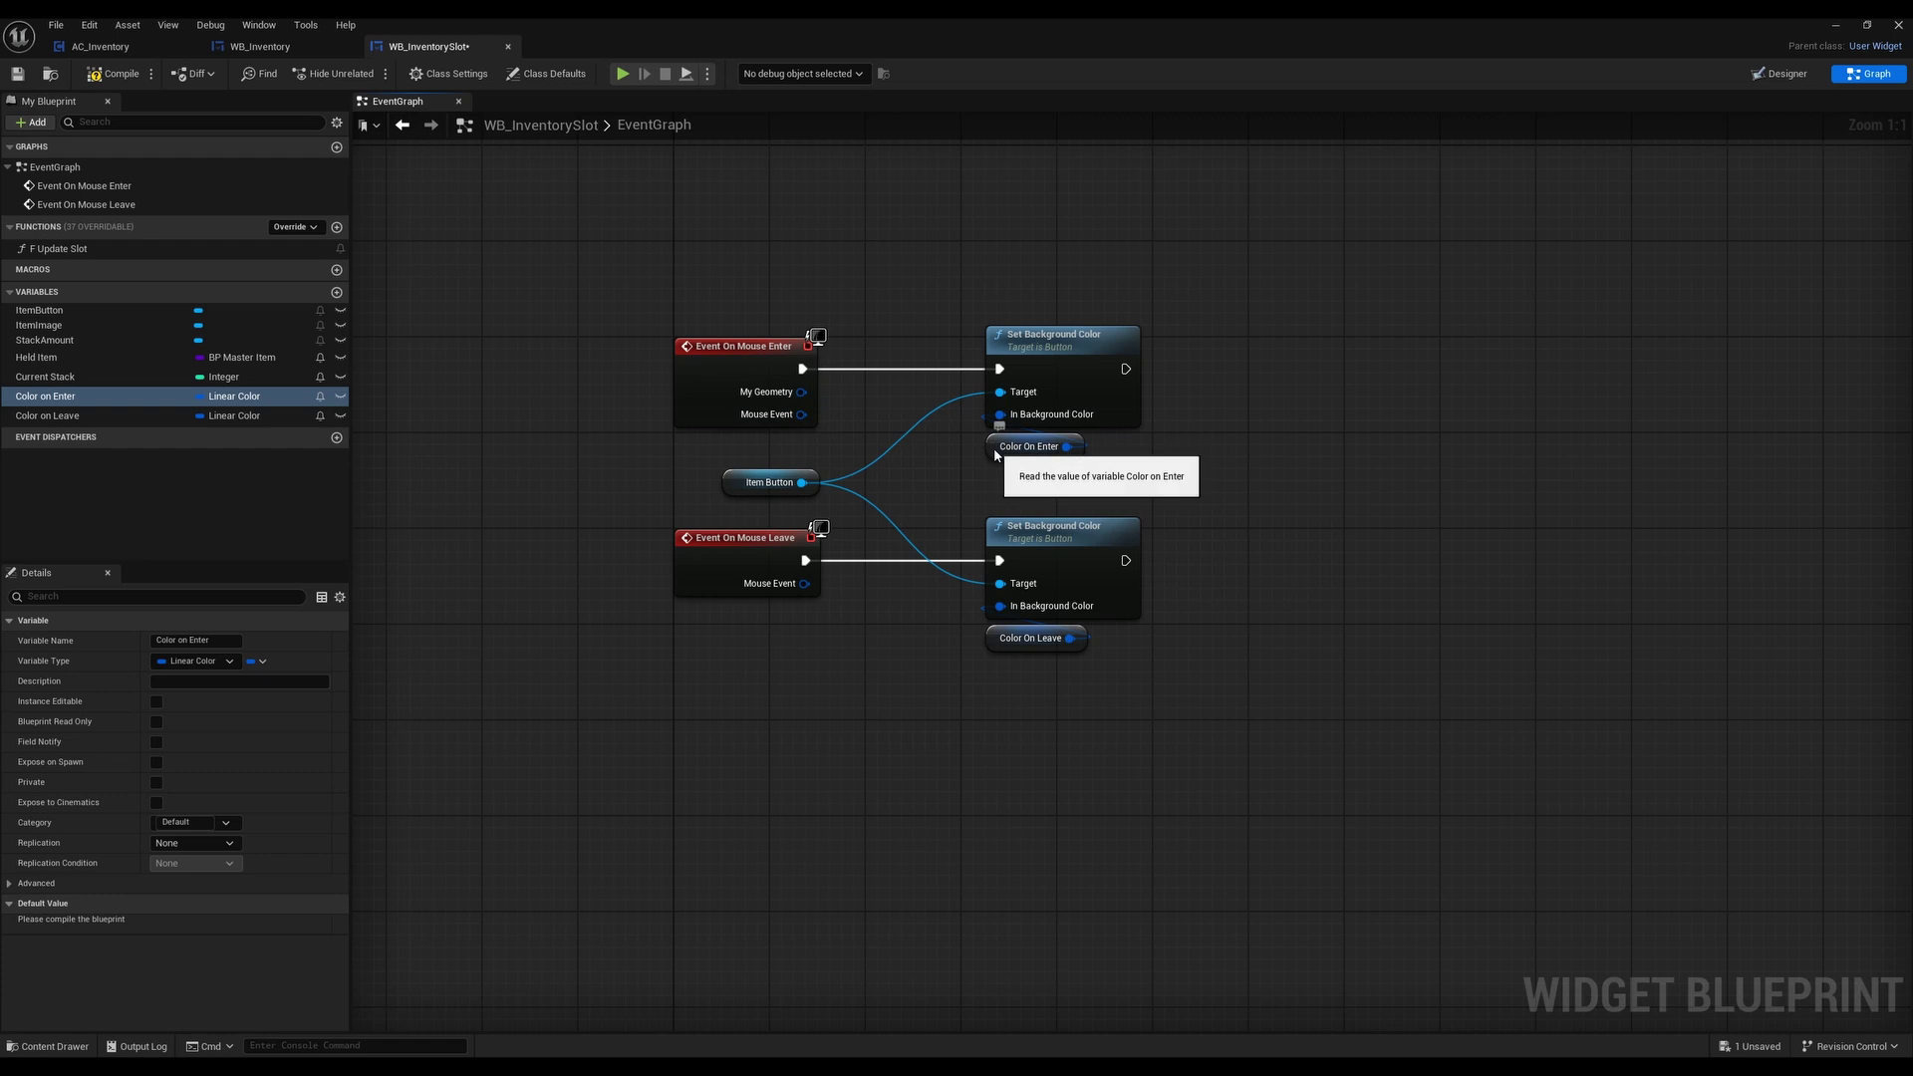
{"action": "left_click", "coordinate": [1036, 455]}
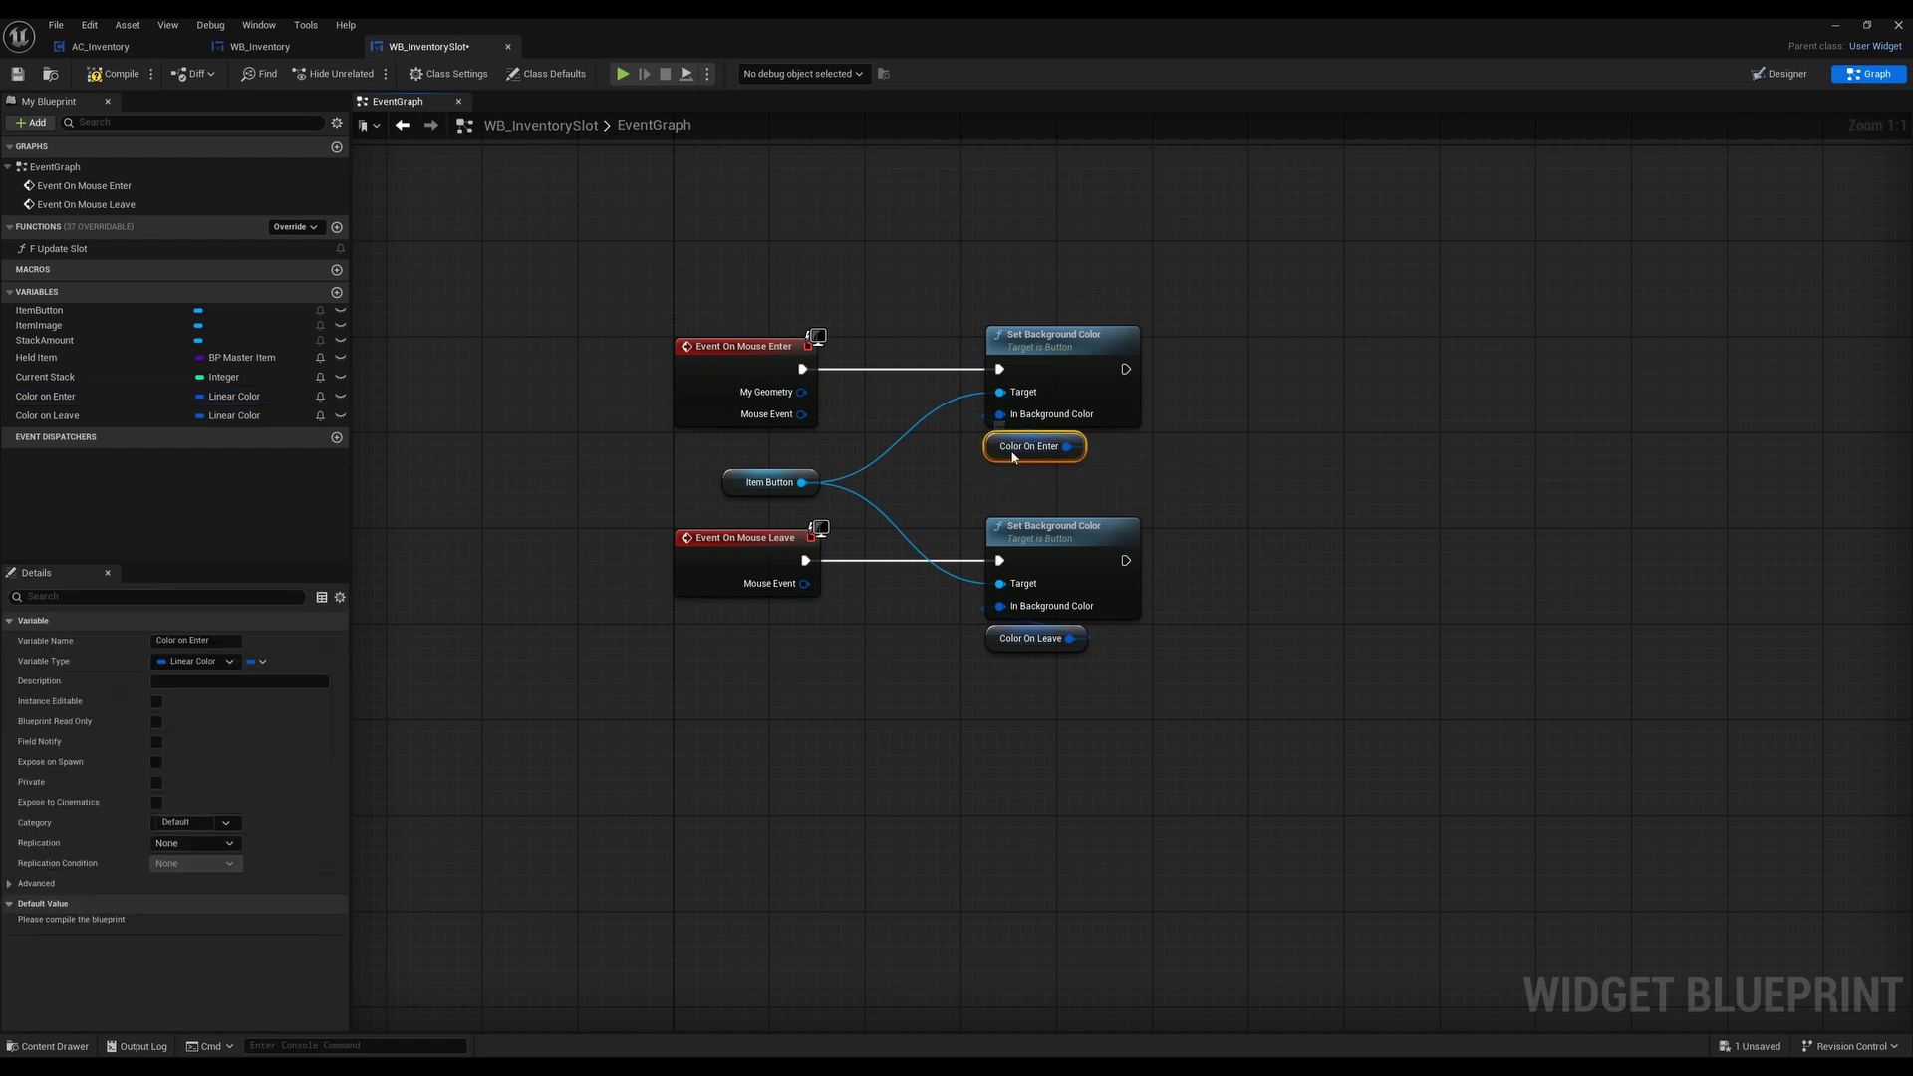
Preview the Item Button in the designer with a background color alpha of 1, and restore the alpha to 0
{"action": "left_click", "coordinate": [1806, 73]}
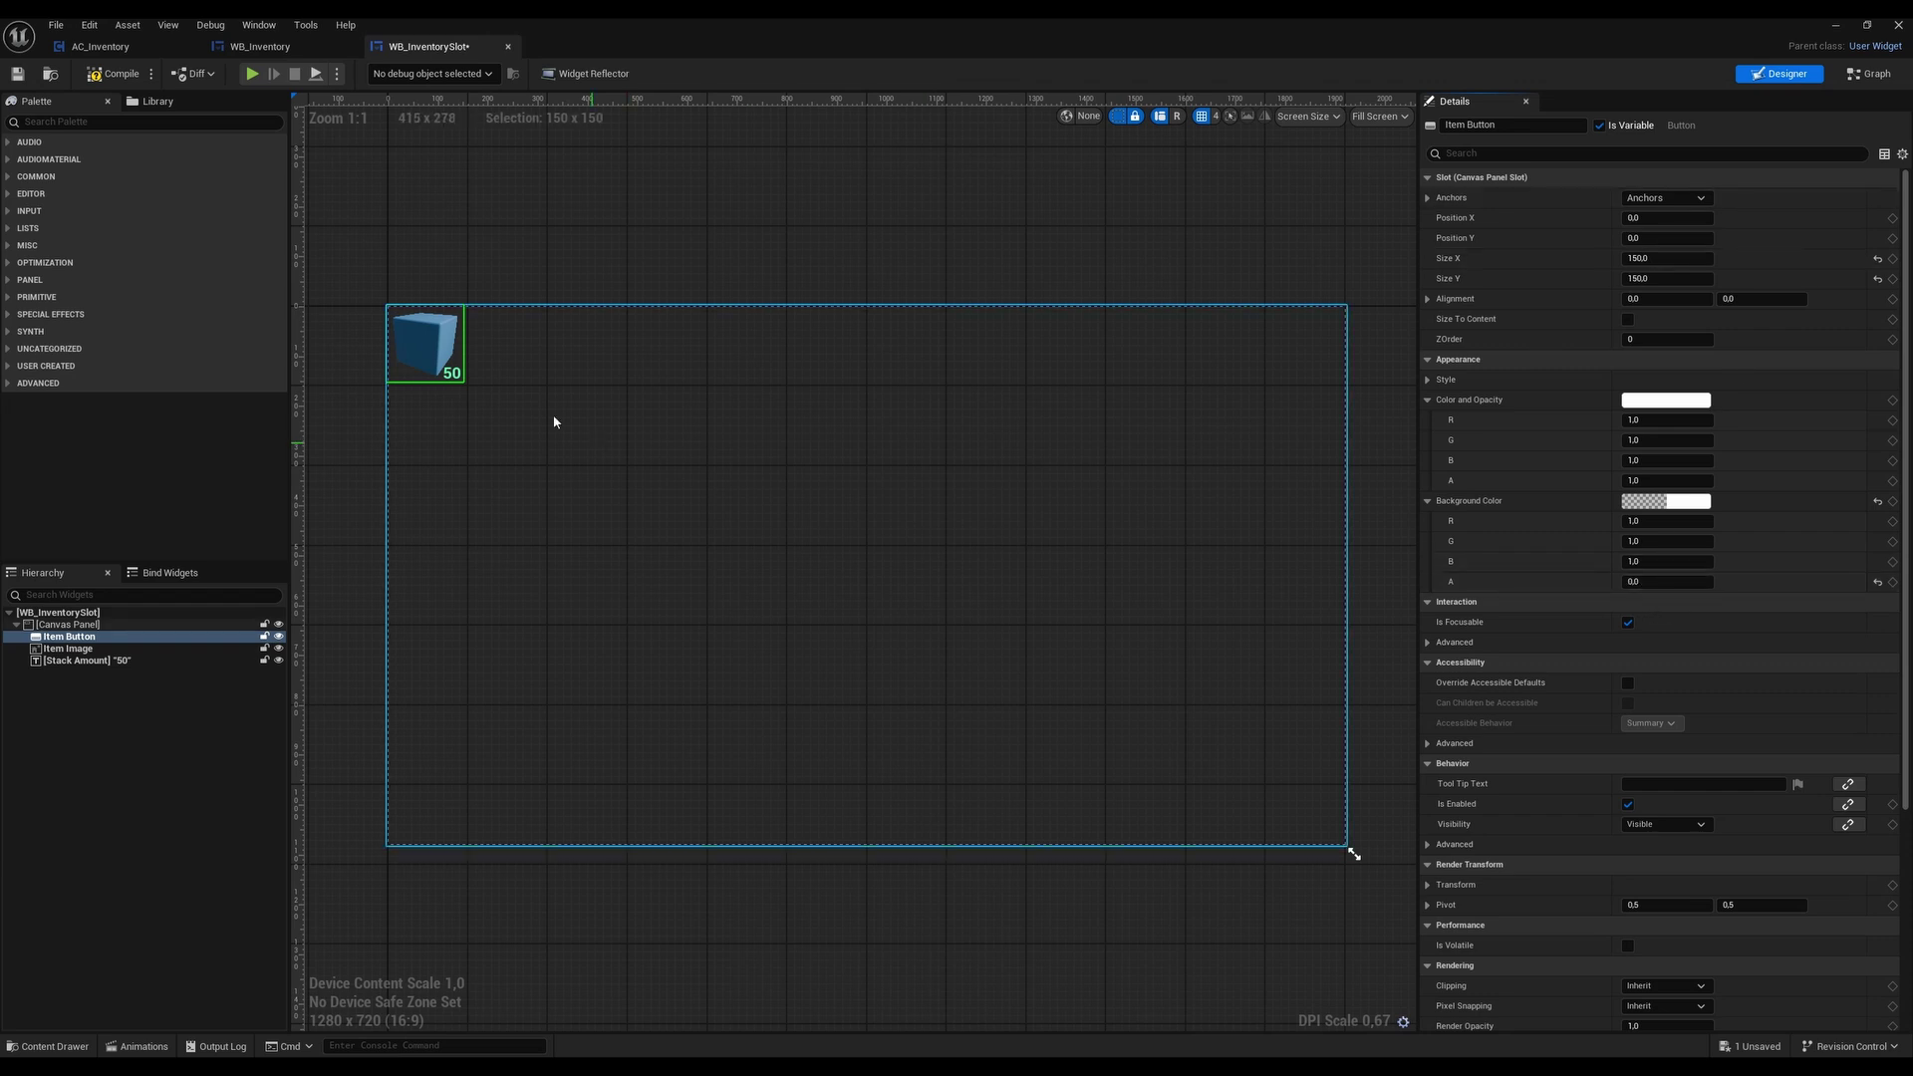
{"action": "left_click", "coordinate": [1651, 582]}
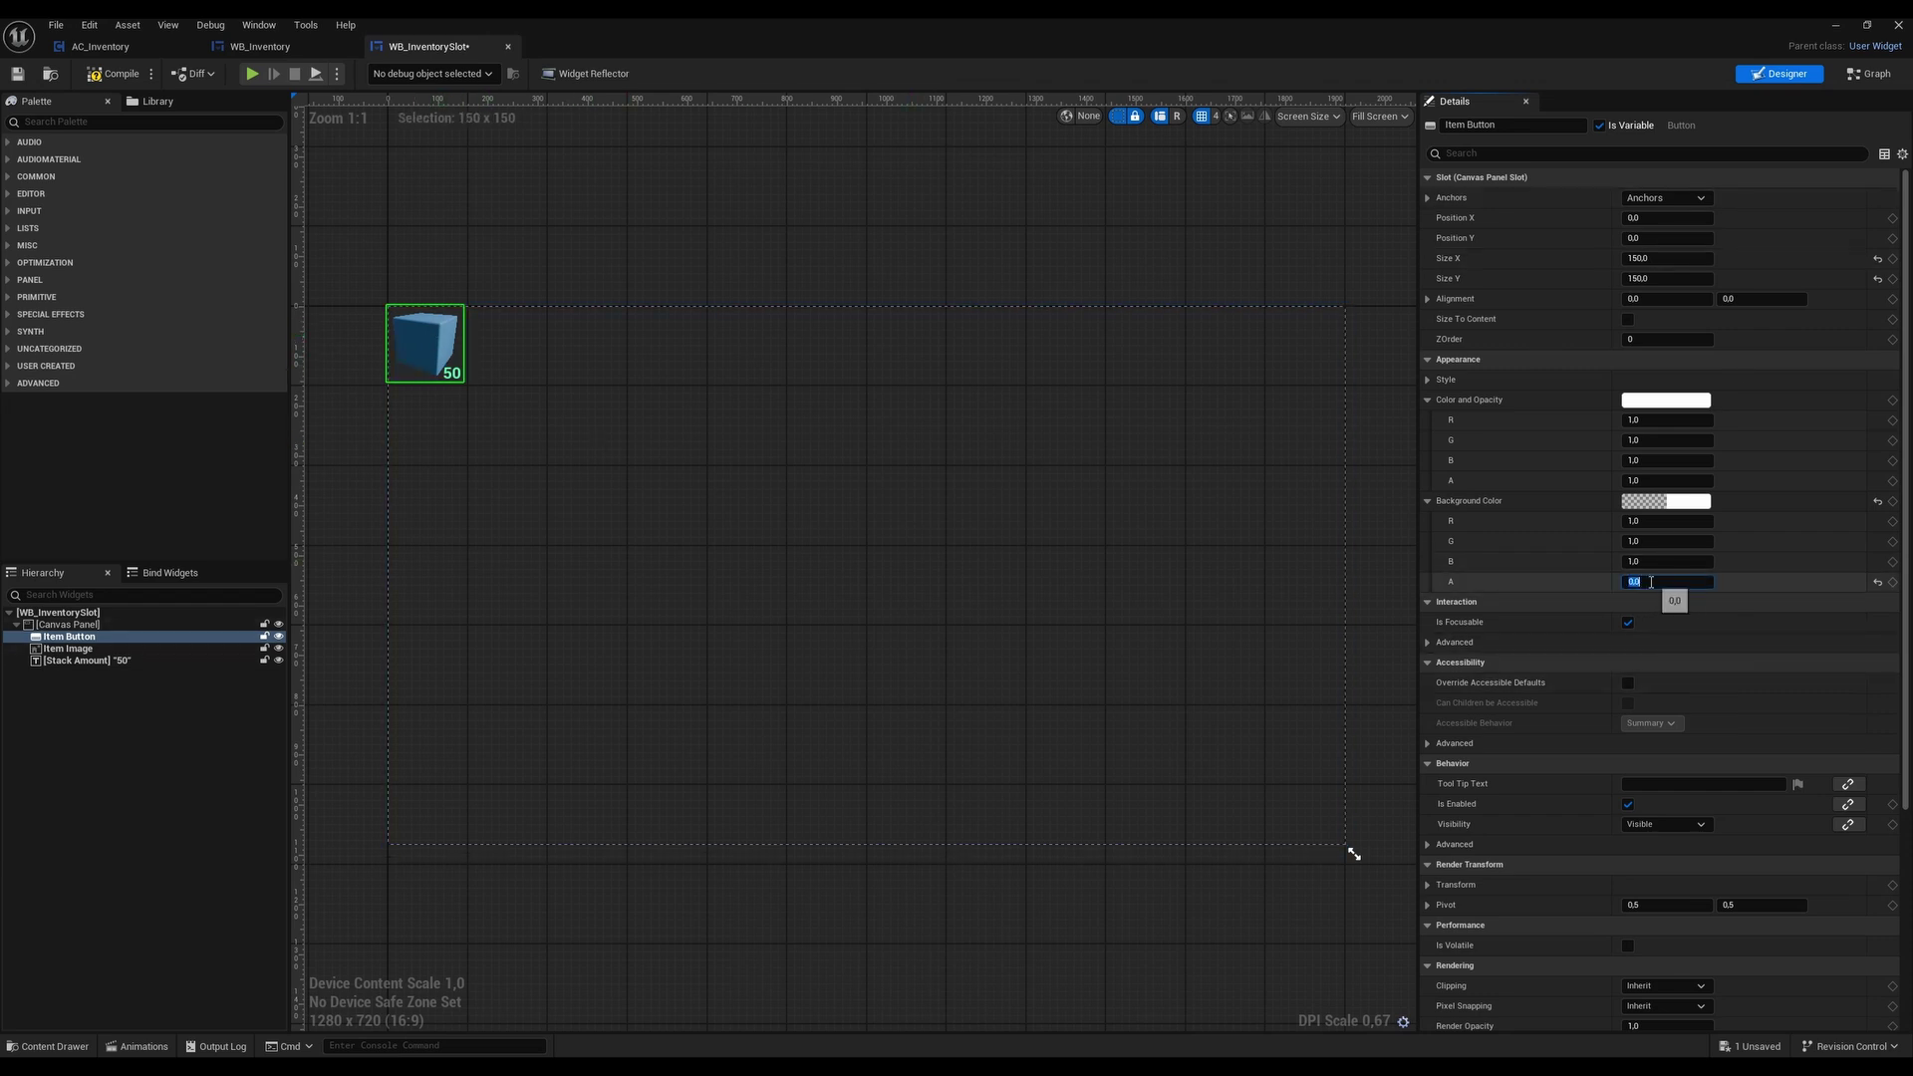
{"action": "type", "text": "1"}
{"action": "key", "text": "Return"}
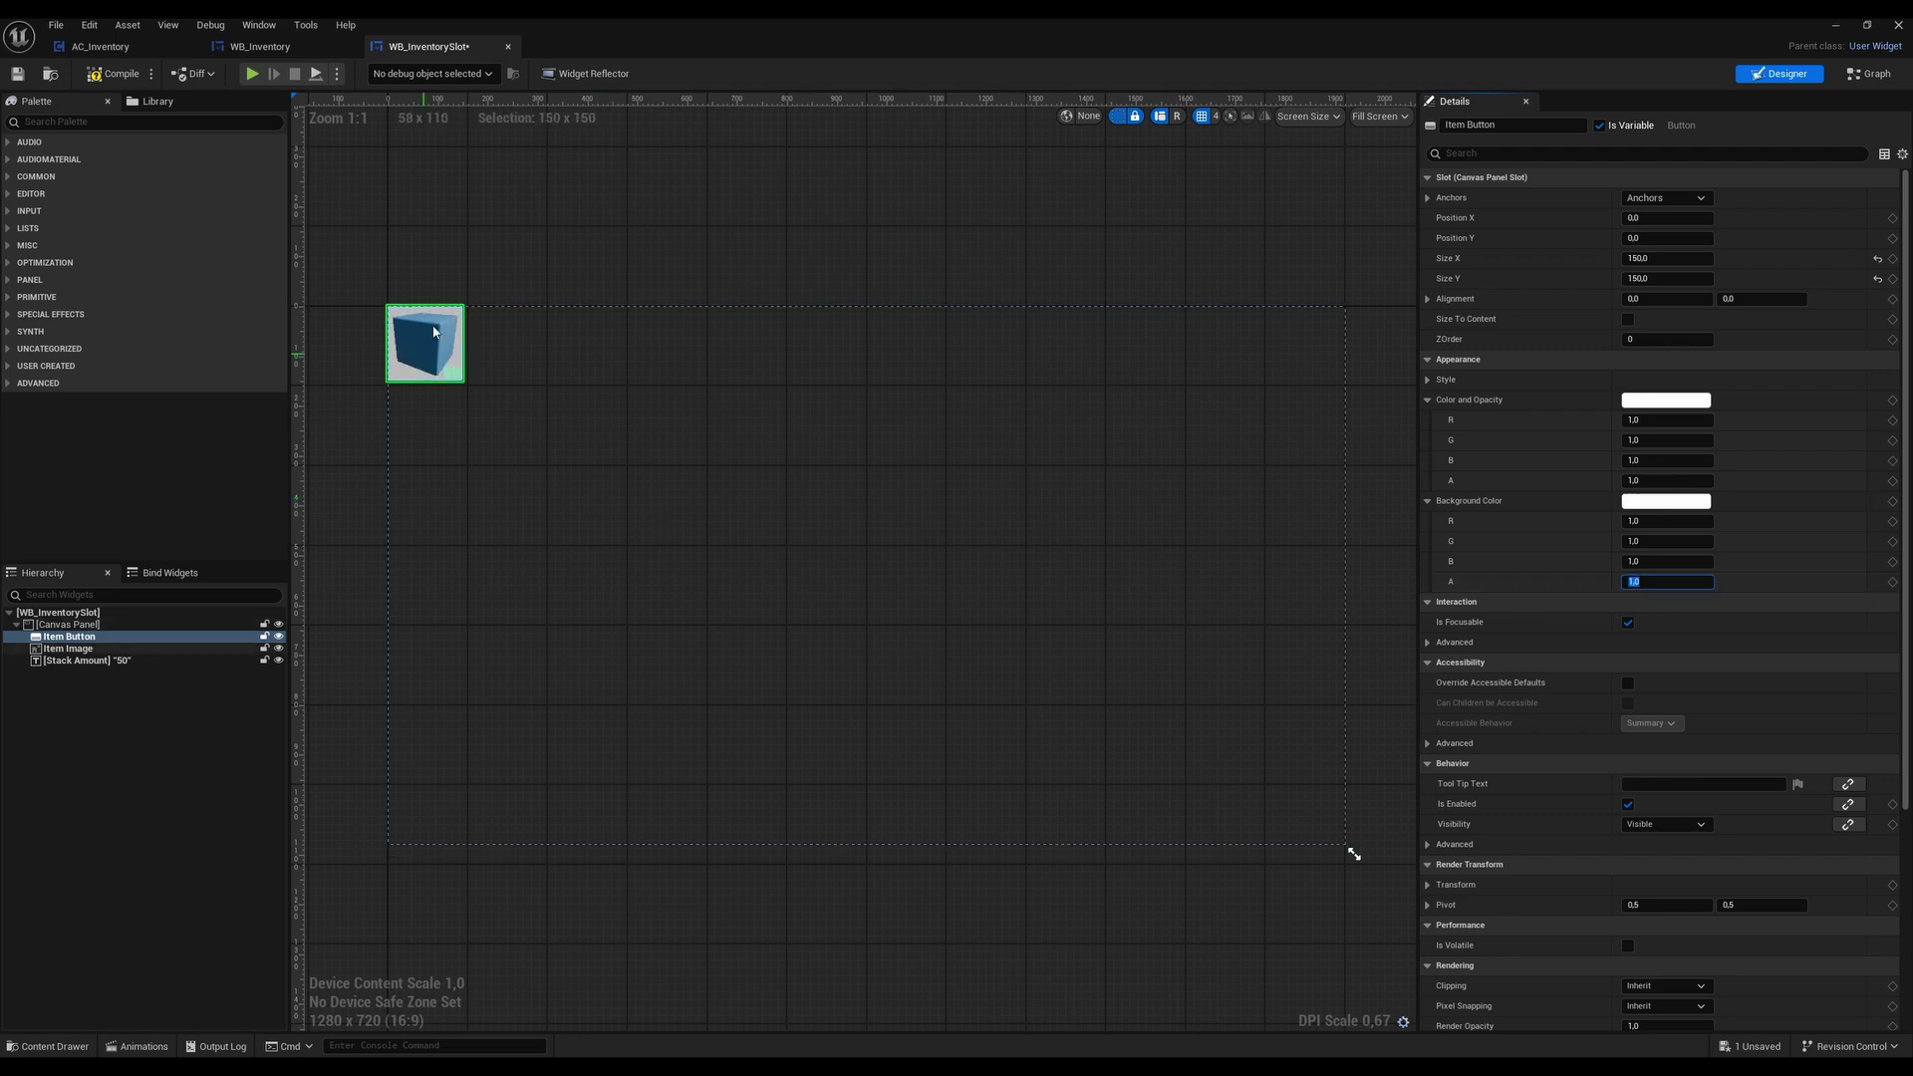
{"action": "type", "text": "0"}
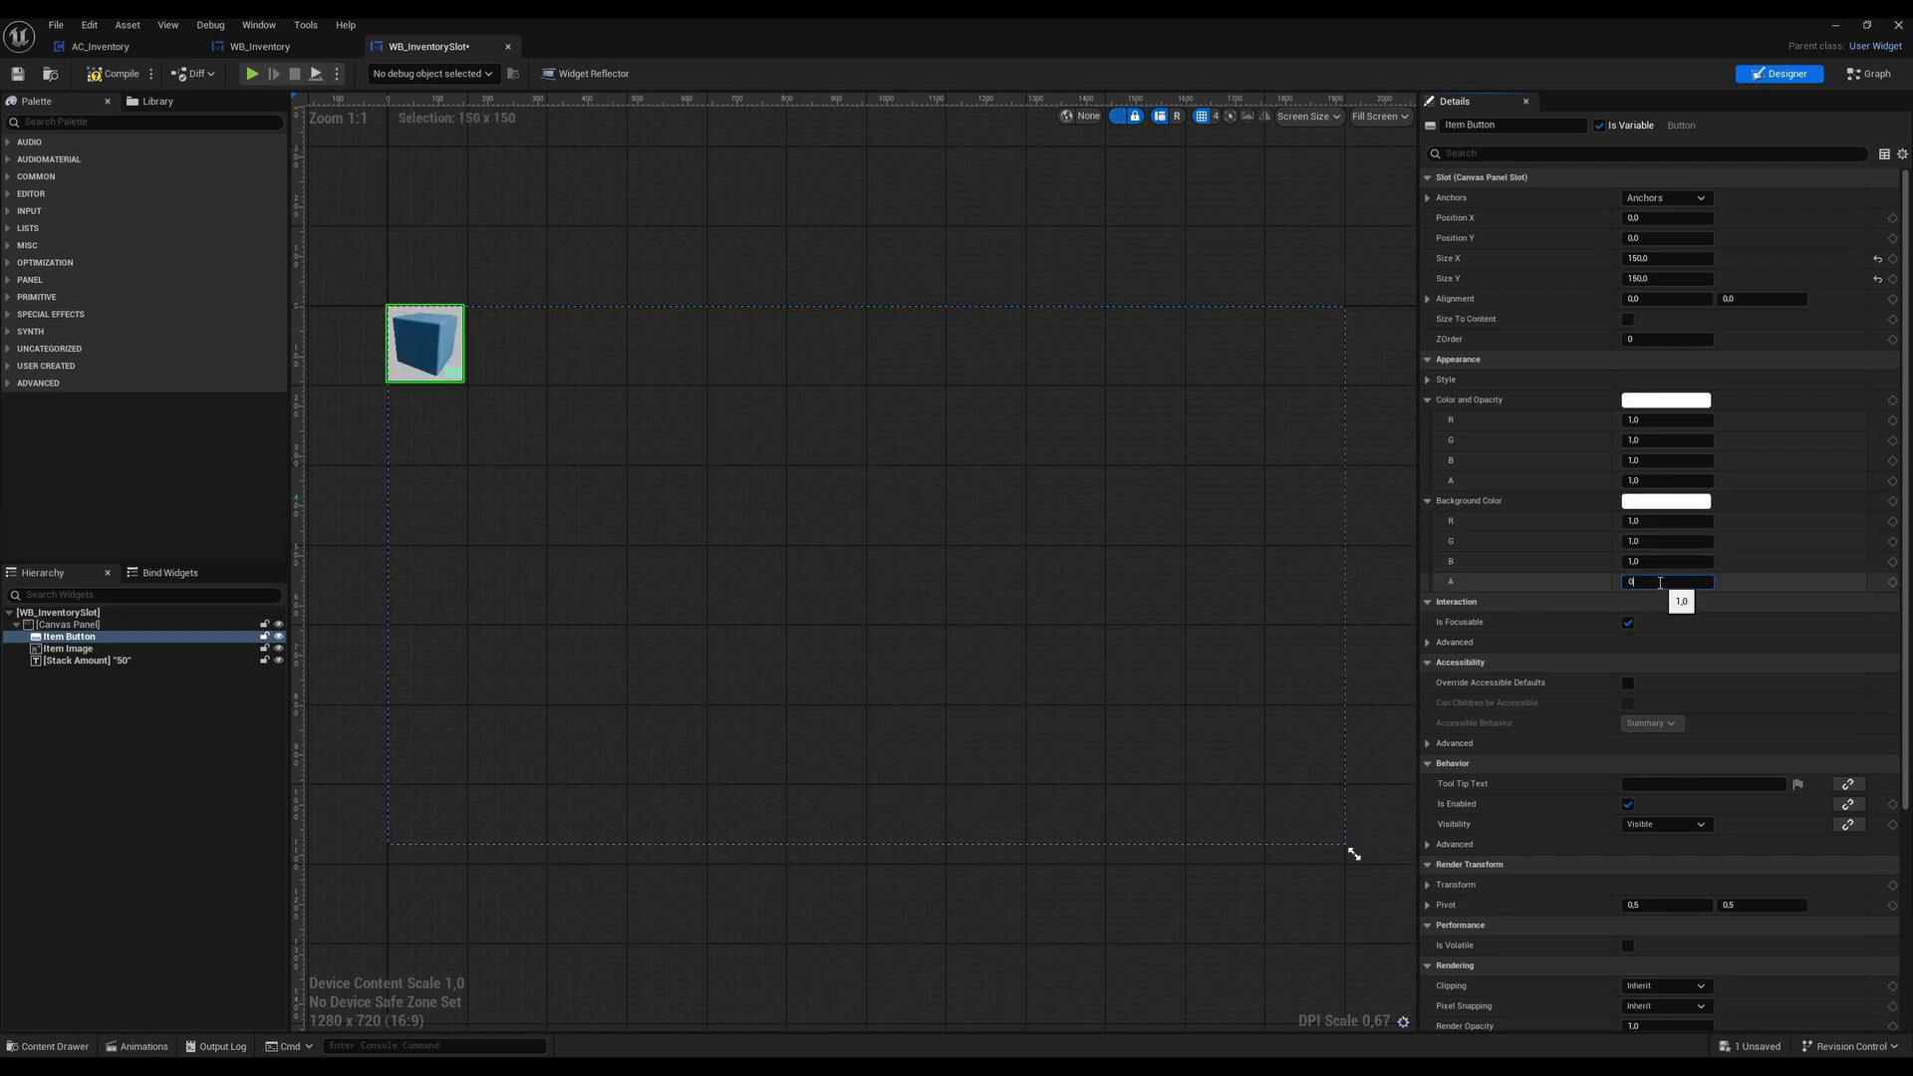
{"action": "key", "text": "Return"}
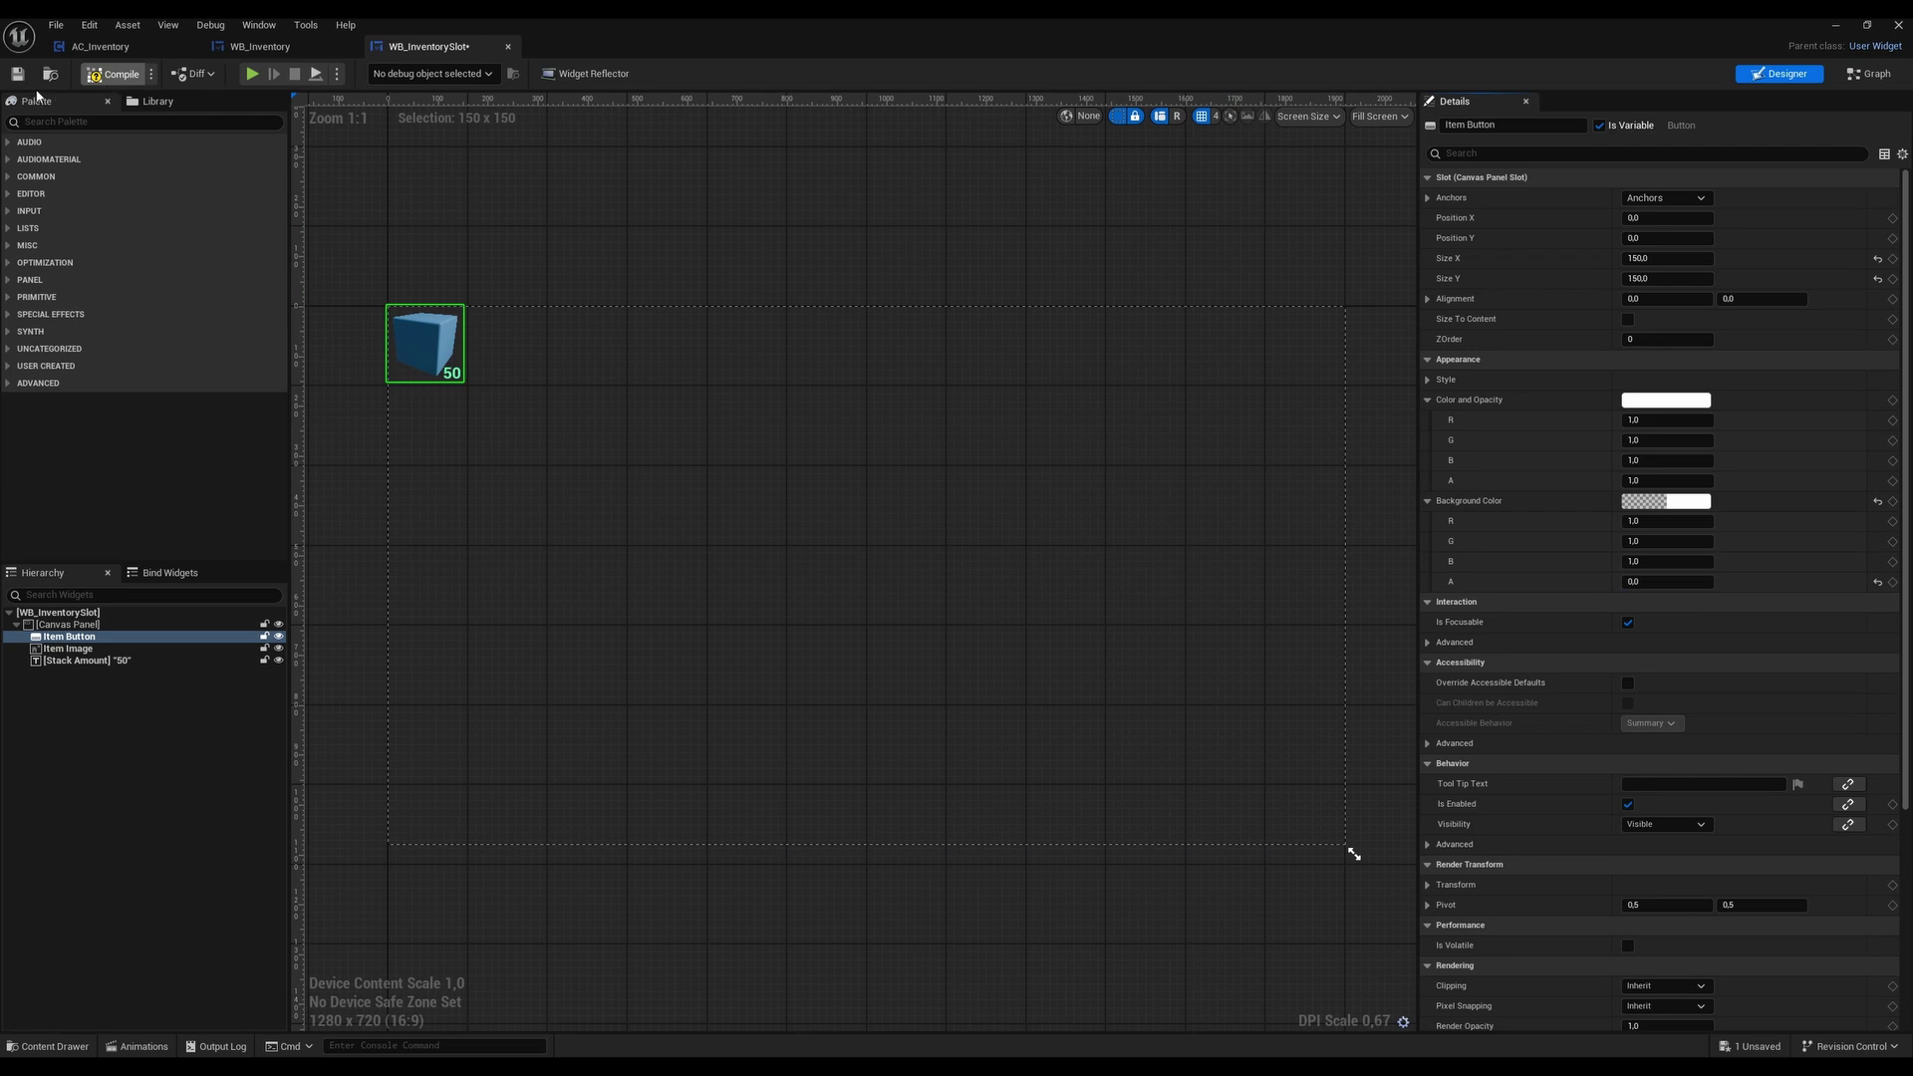
Save the slot widget and expand the default value of the Color on Enter variable in the event graph
{"action": "left_click", "coordinate": [17, 74]}
{"action": "left_click", "coordinate": [1870, 74]}
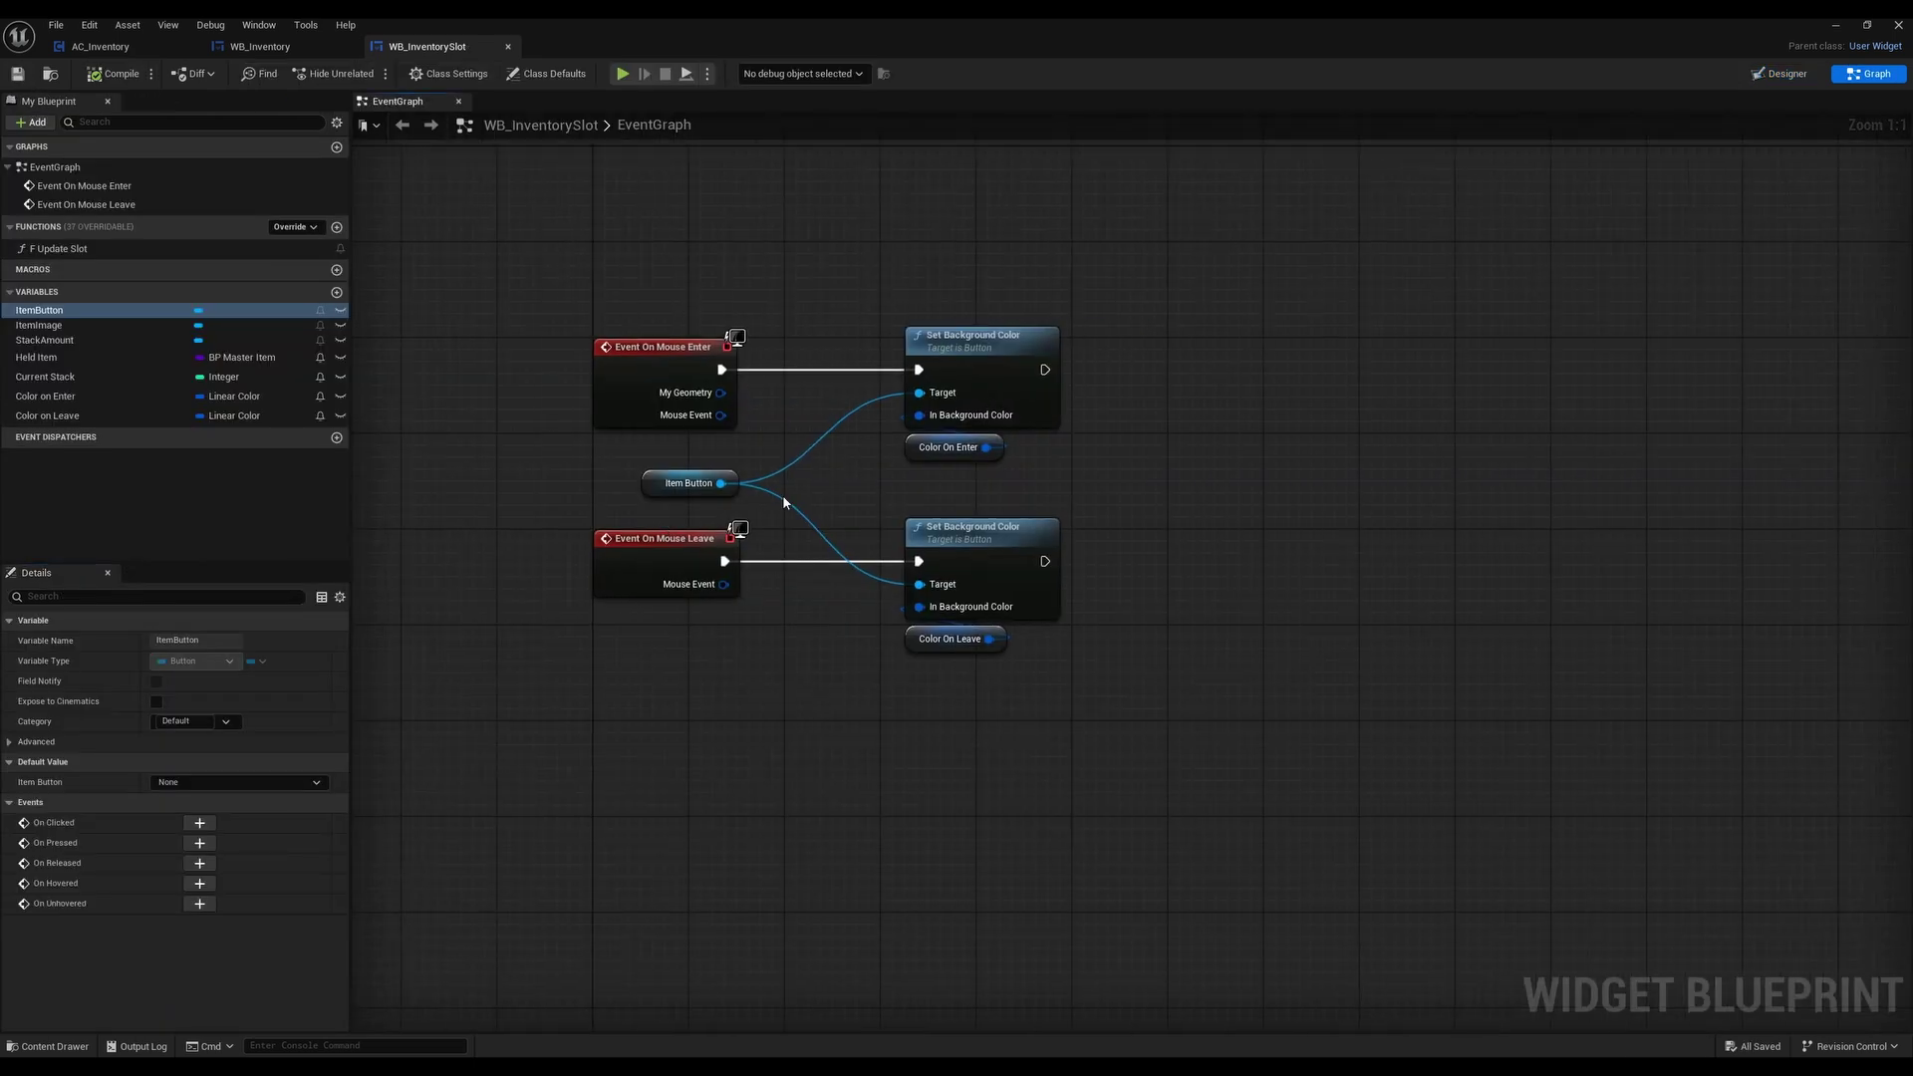
{"action": "left_click", "coordinate": [913, 447]}
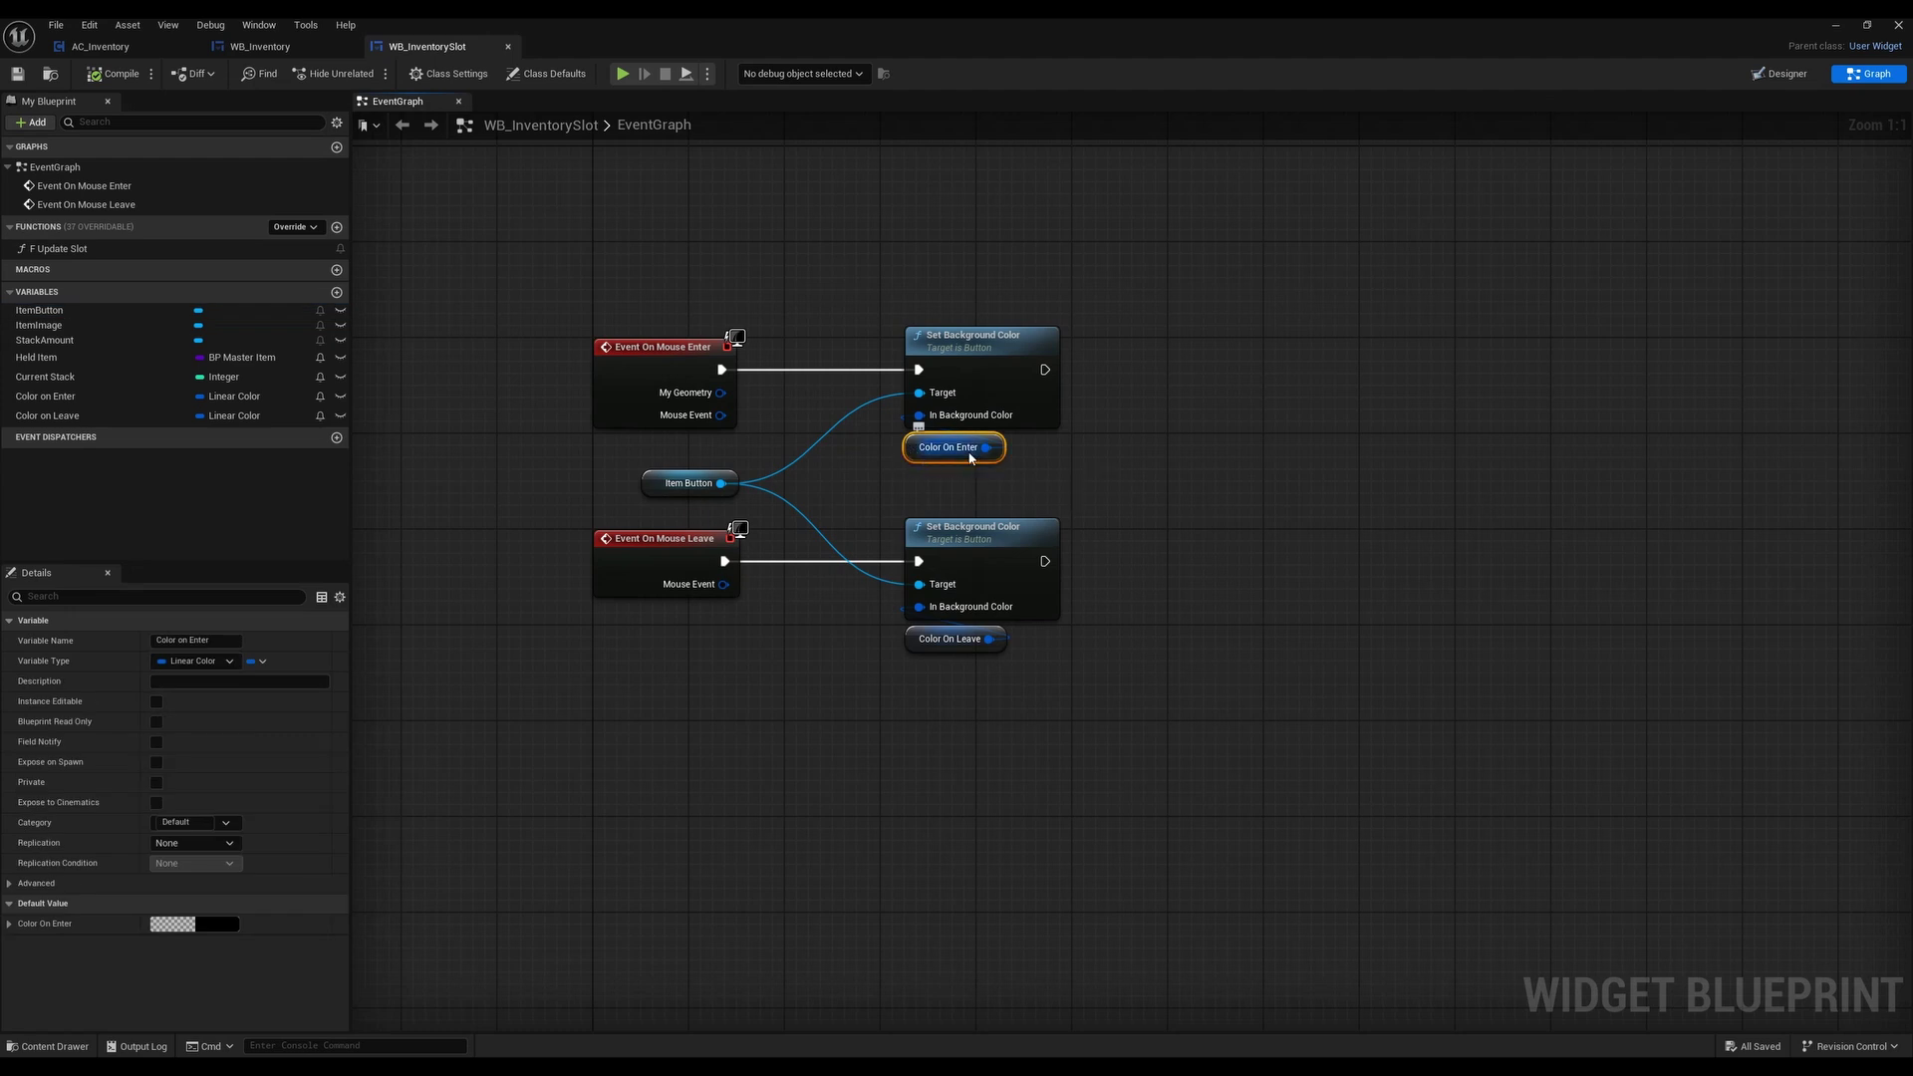
{"action": "right_click_drag", "start_coordinate": [996, 457], "coordinate": [1137, 428]}
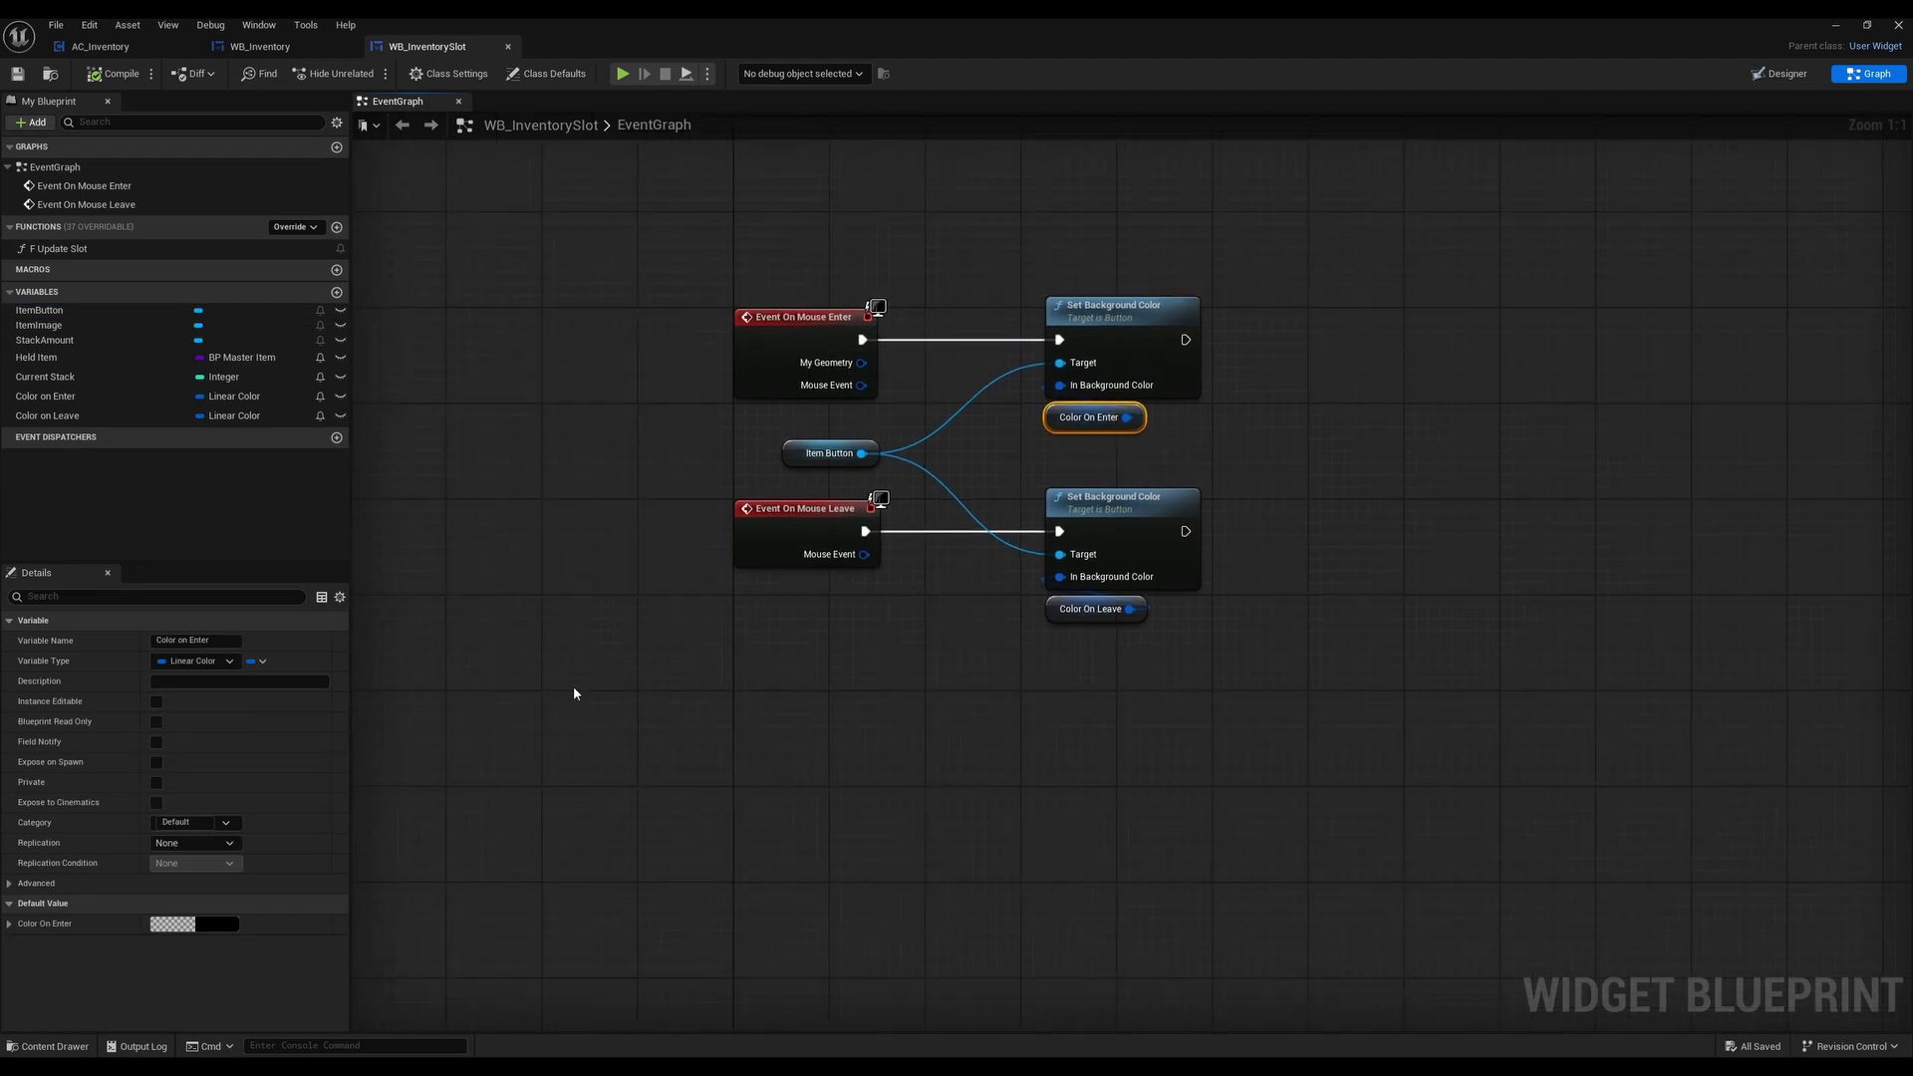
{"action": "left_click", "coordinate": [9, 927]}
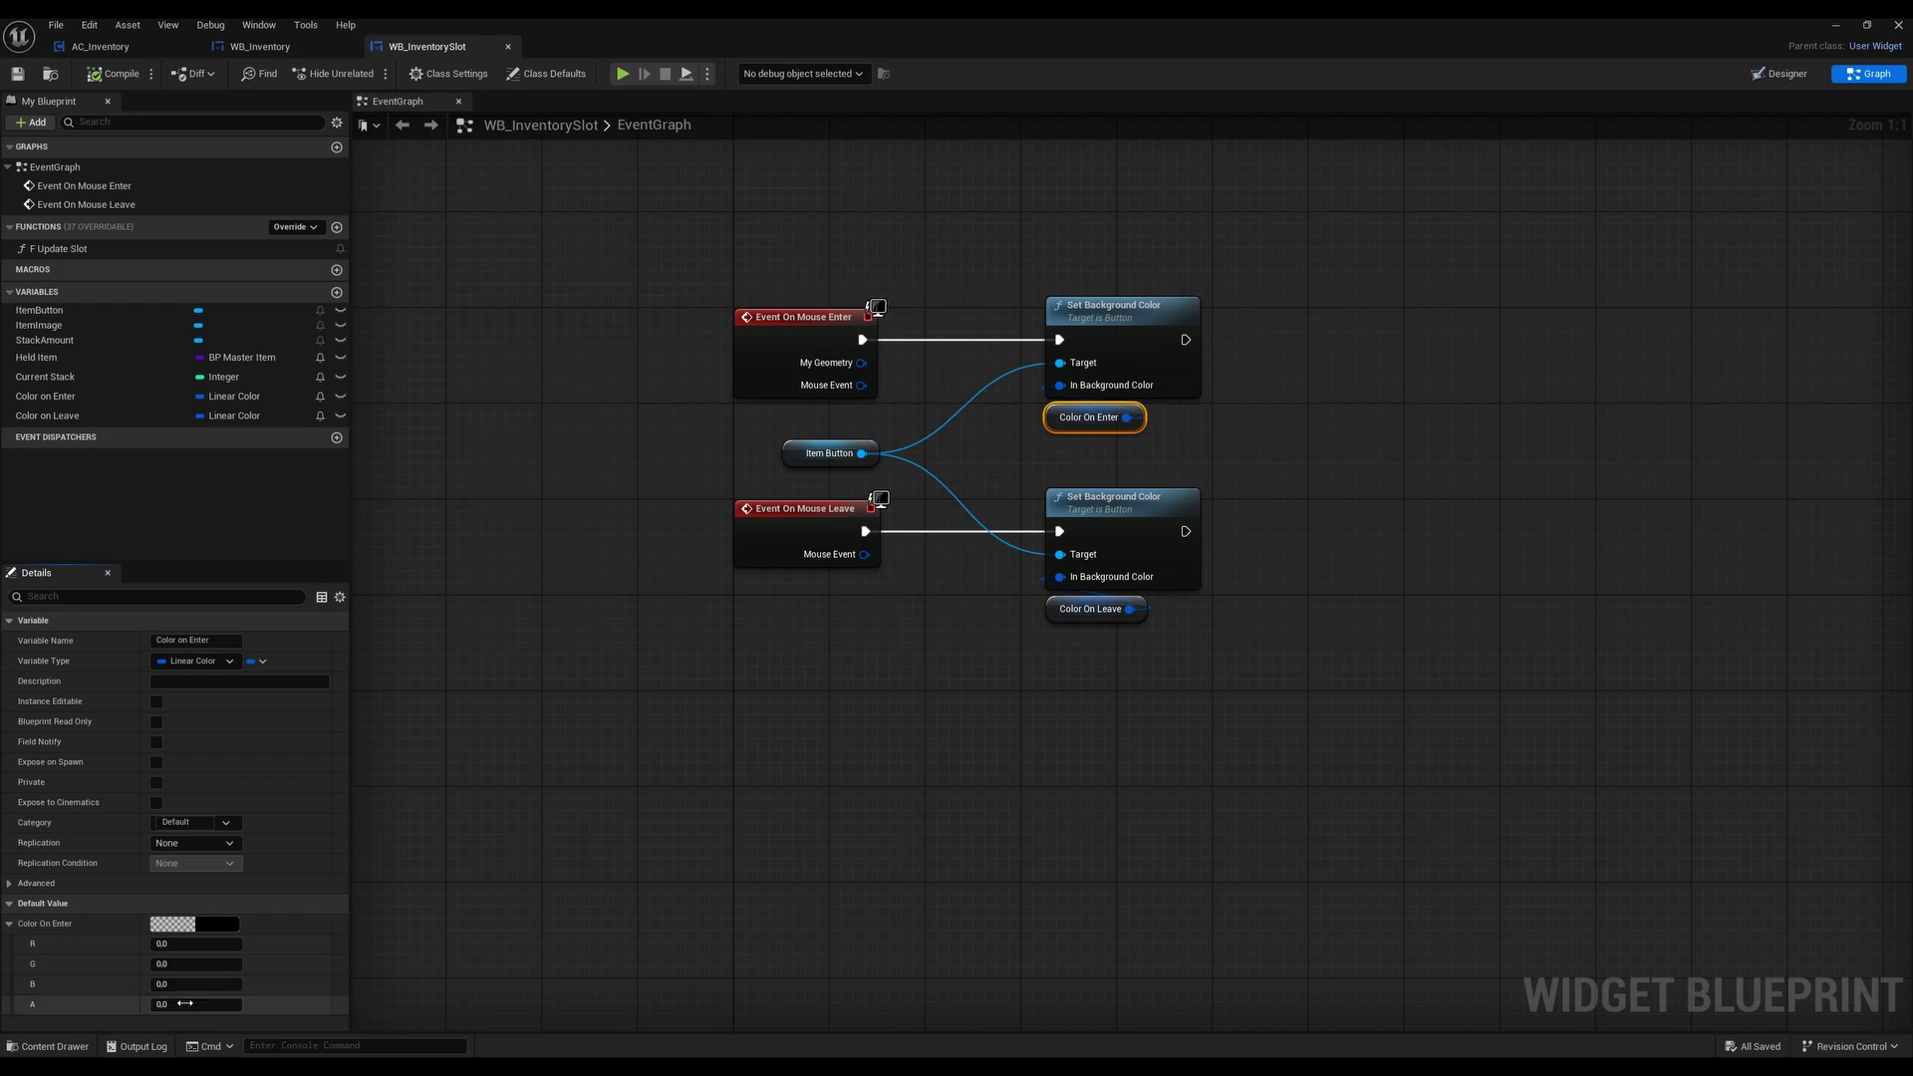
Set Color on Enter's default to R 0.5, G 1, B 0.5 and A 0.3, and save the slot widget
{"action": "left_click", "coordinate": [170, 943]}
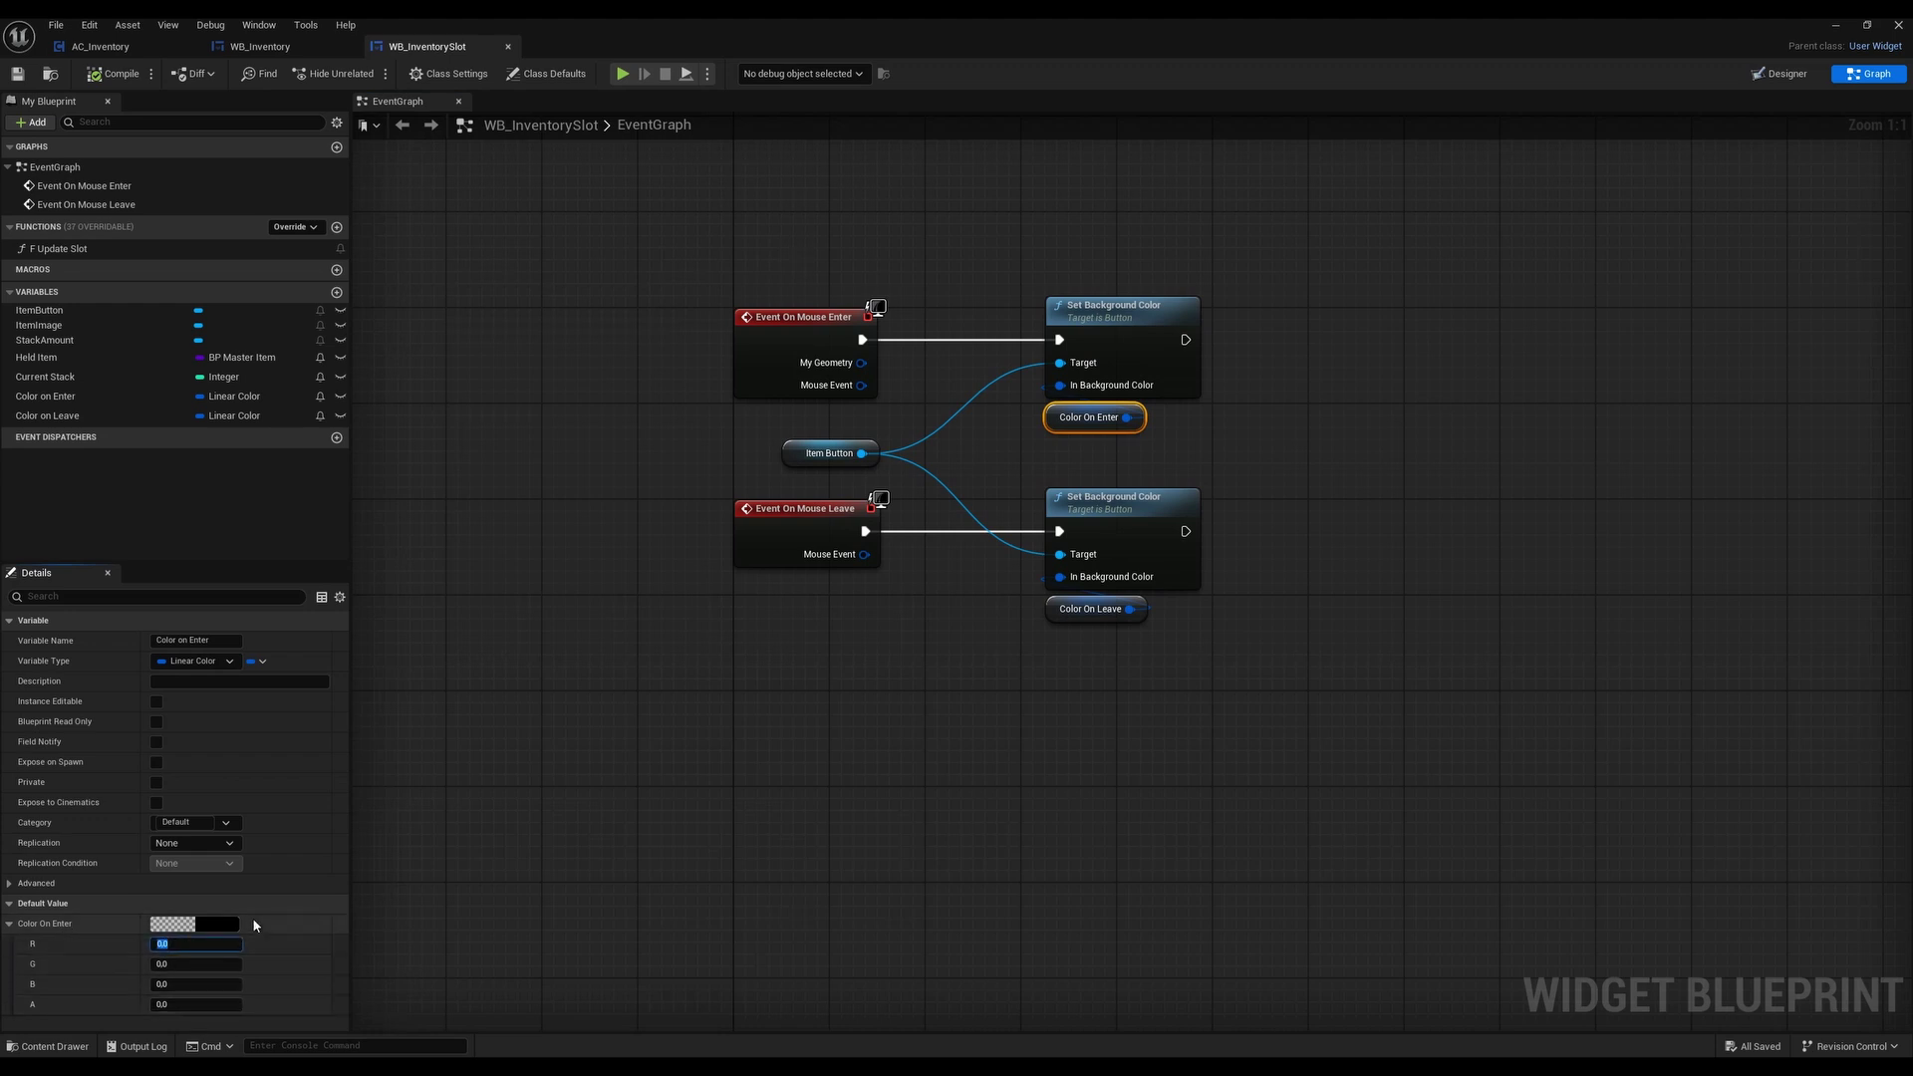
{"action": "key", "text": "BackSpace"}
{"action": "type", "text": ".5"}
{"action": "key", "text": "Tab"}
{"action": "type", "text": "1"}
{"action": "key", "text": "Tab"}
{"action": "type", "text": ".5"}
{"action": "key", "text": "Tab"}
{"action": "type", "text": ".3"}
{"action": "key", "text": "Return"}
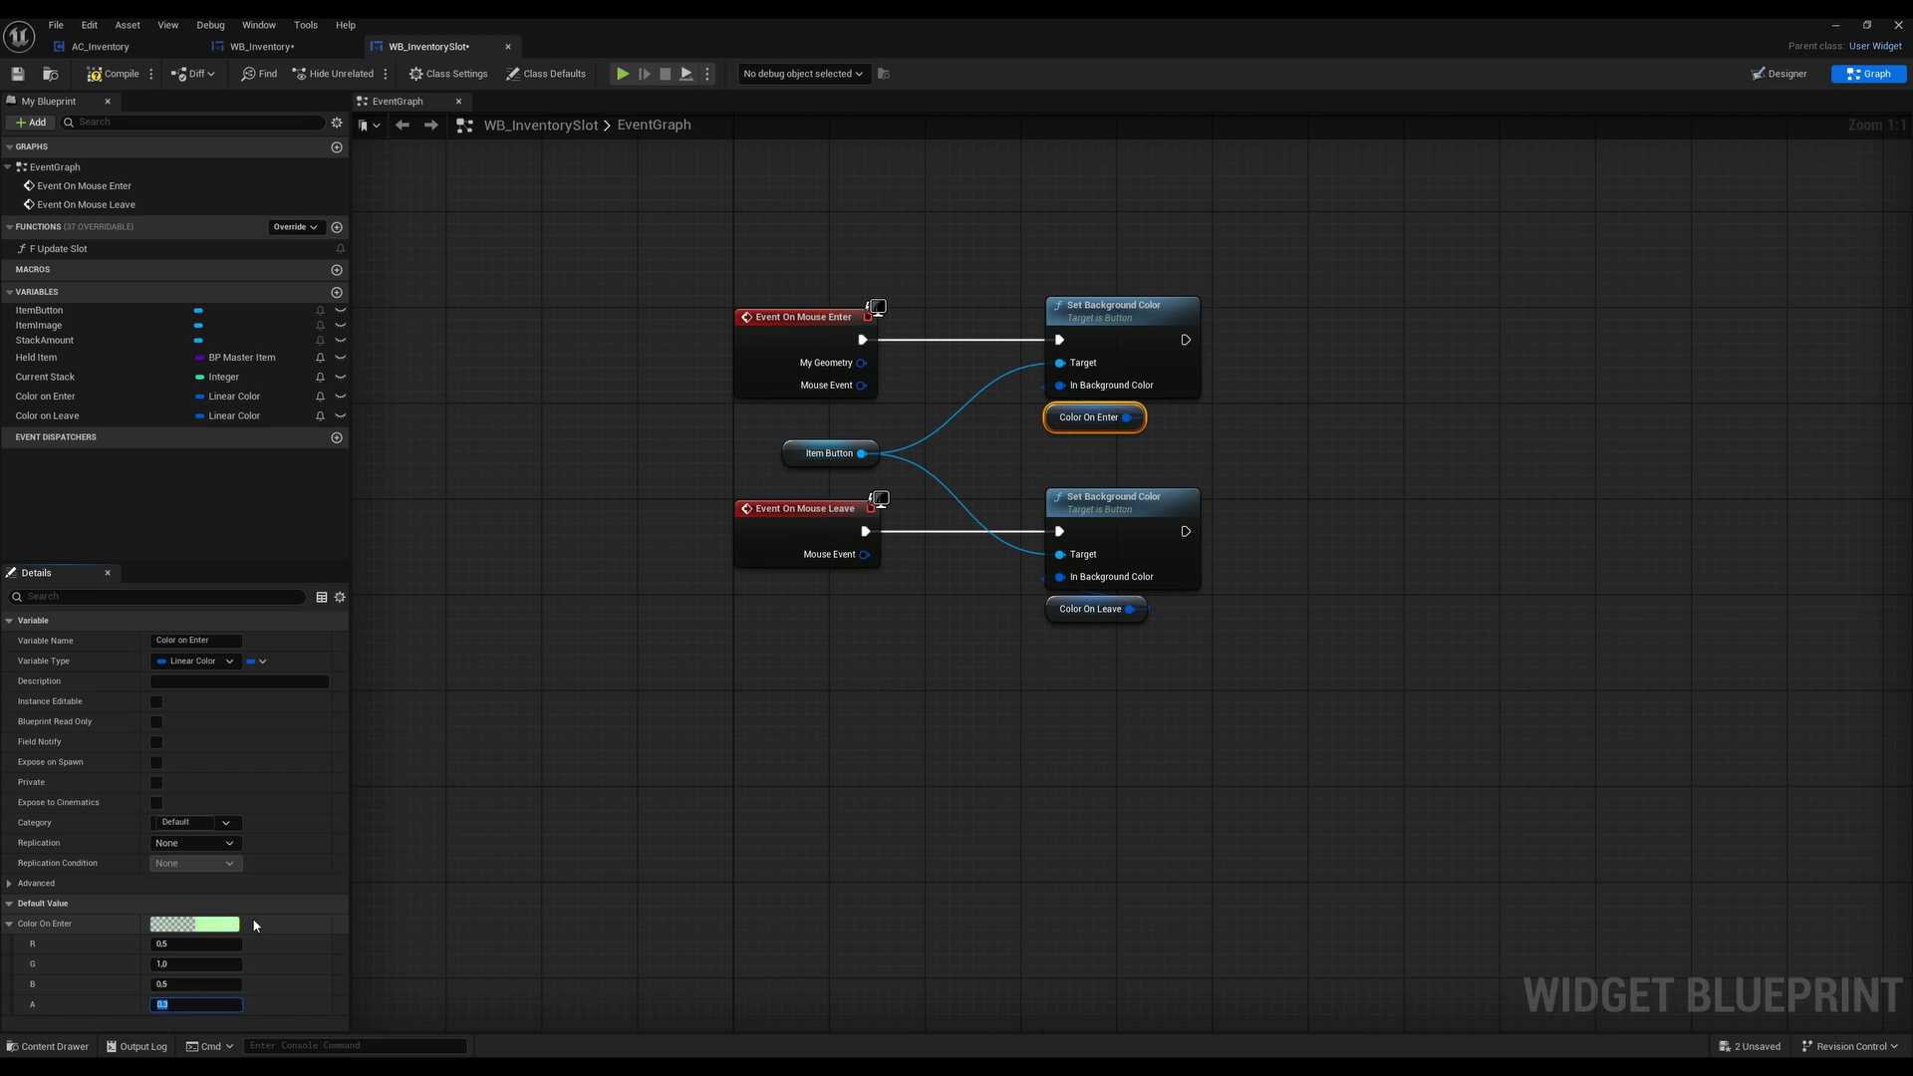
{"action": "left_click", "coordinate": [17, 76]}
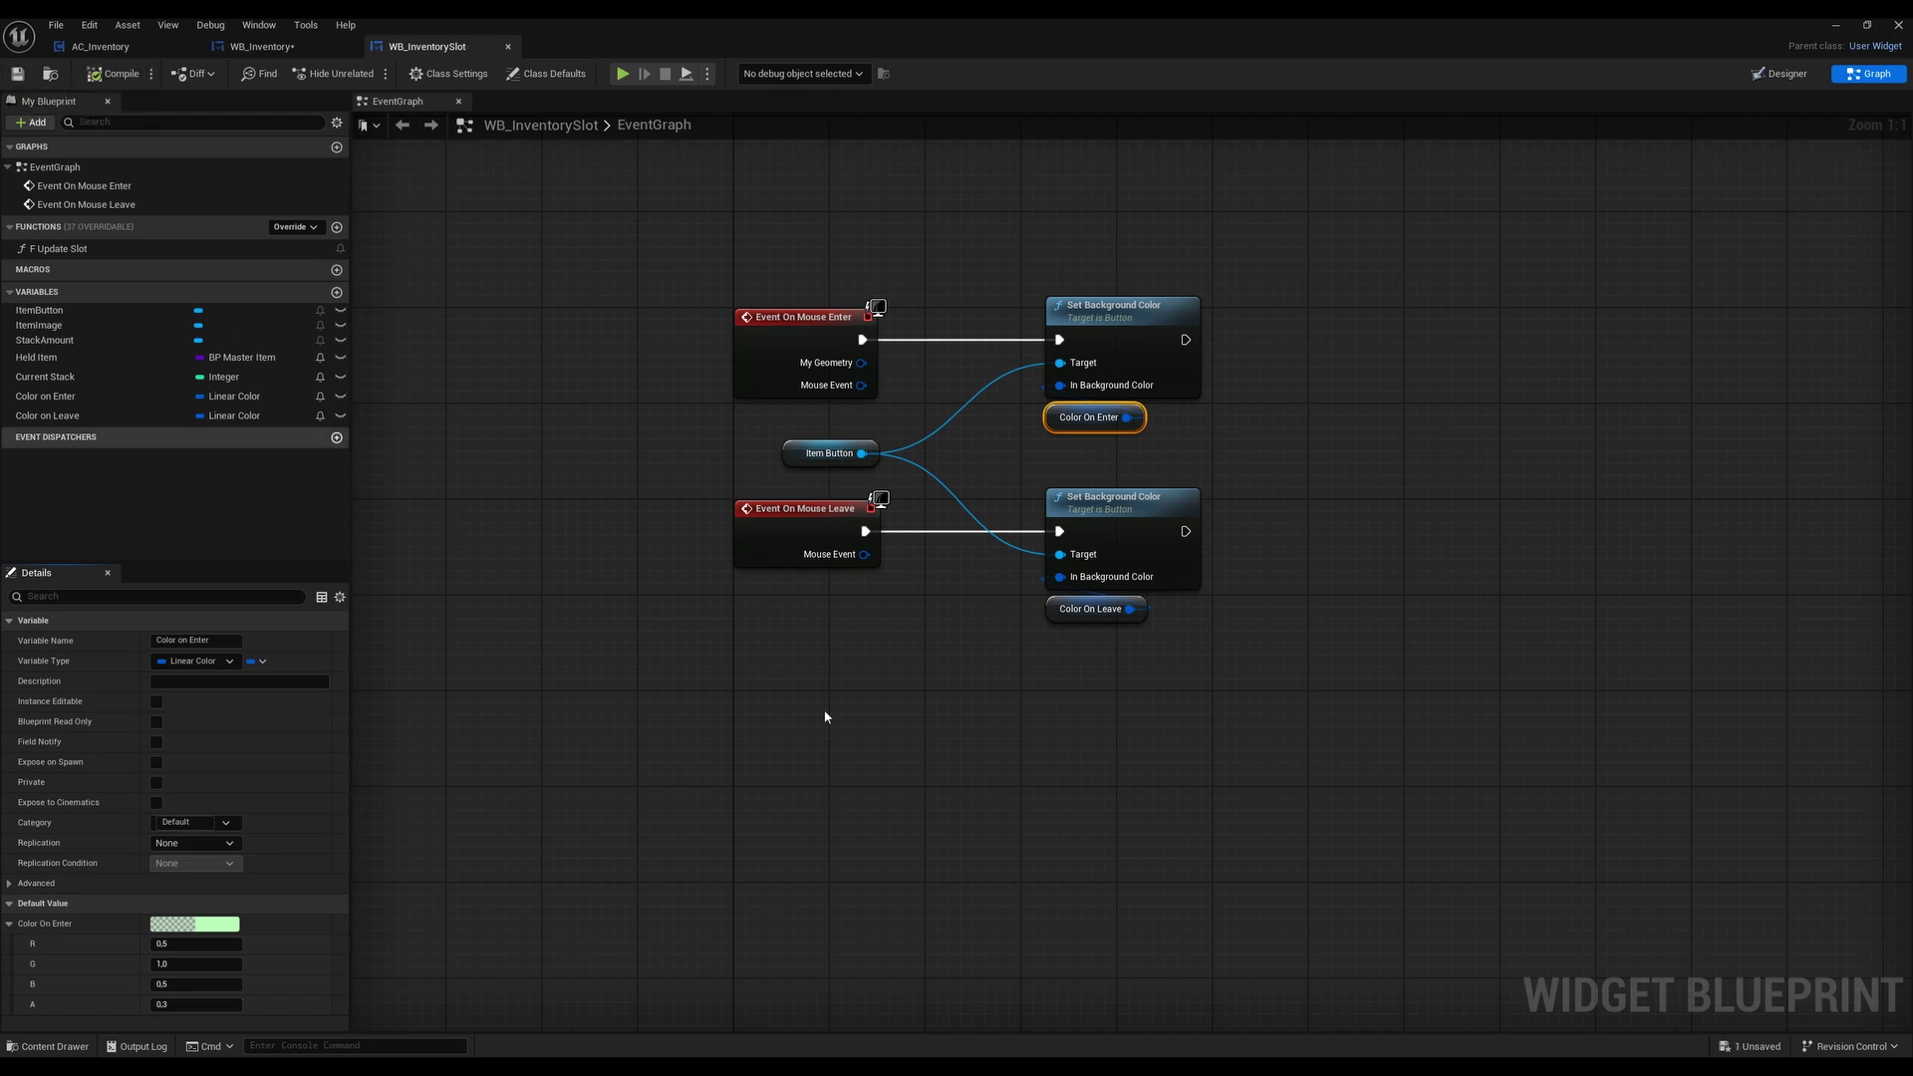
Check Color on Leave's default value and play-test the level, collecting items and examining the inventory slots' highlight under the pointer
{"action": "left_click", "coordinate": [1056, 615]}
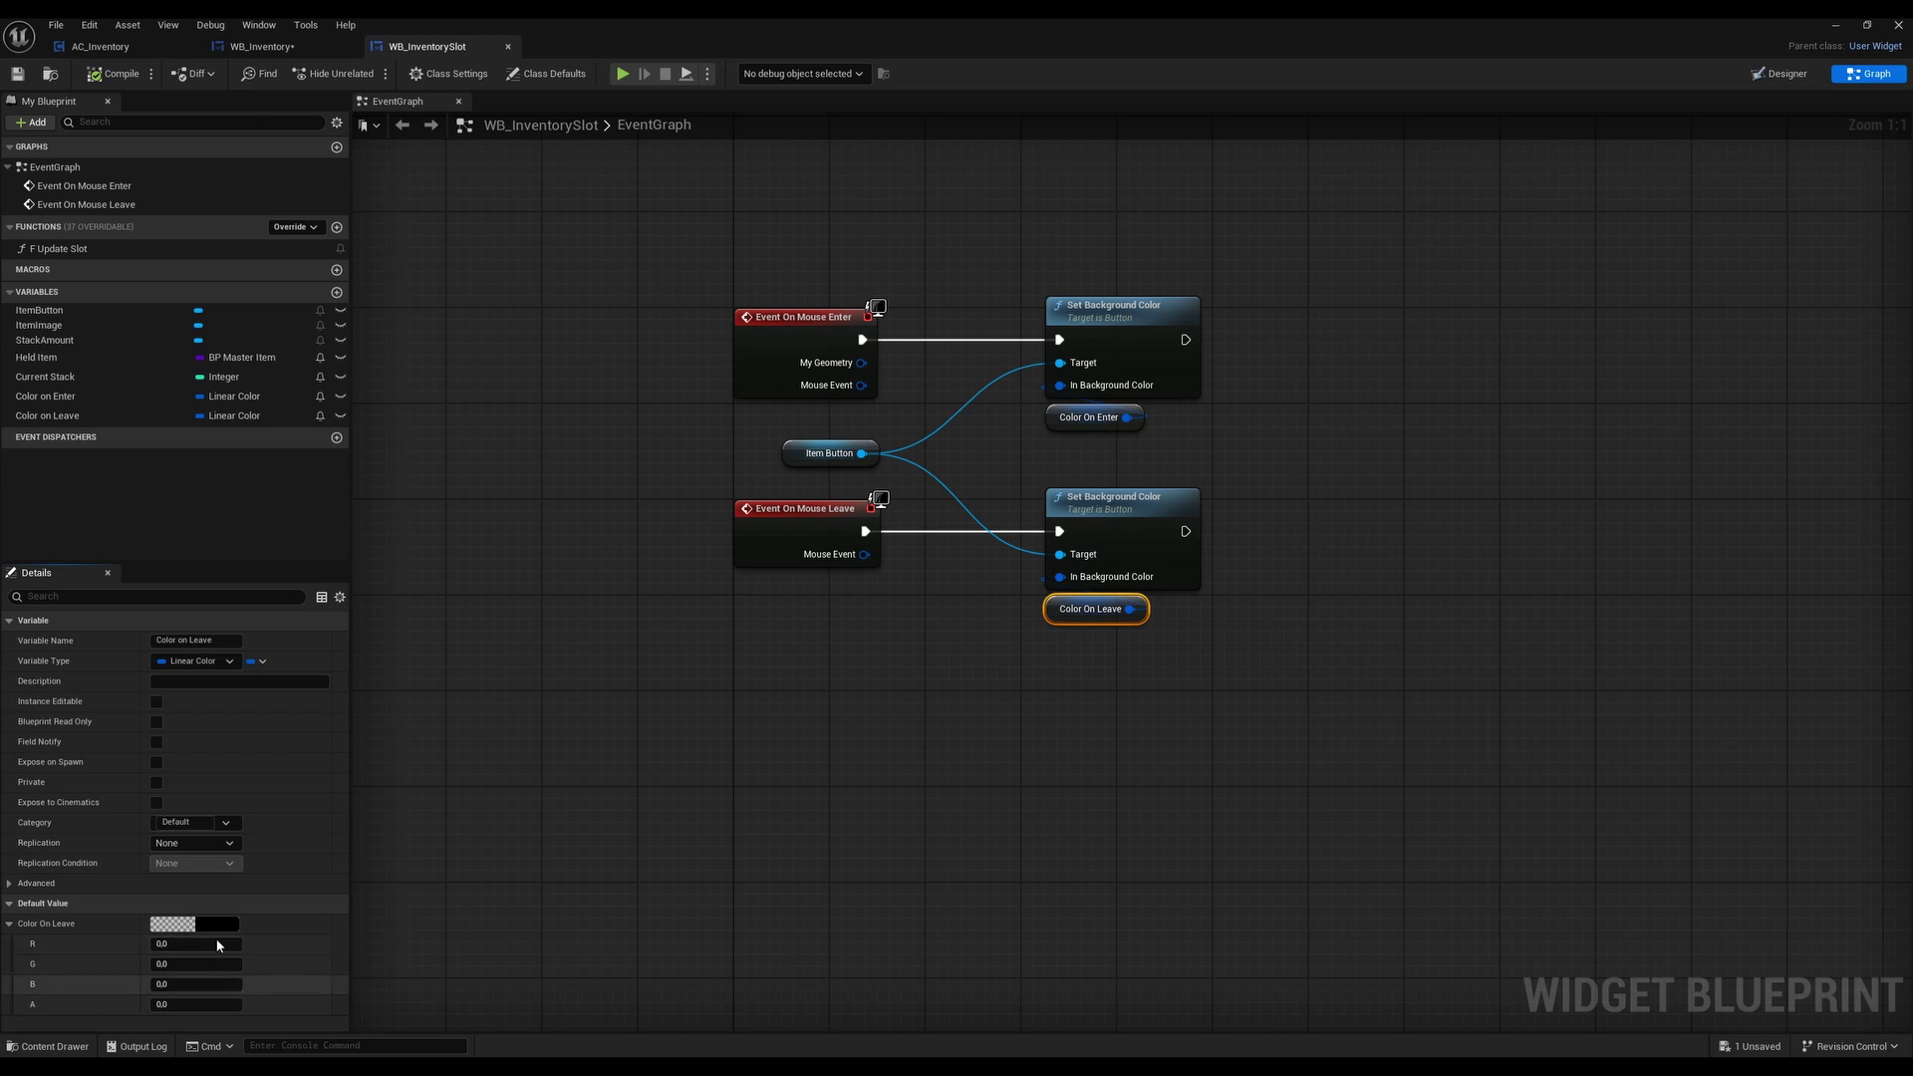
{"action": "left_click", "coordinate": [1161, 661]}
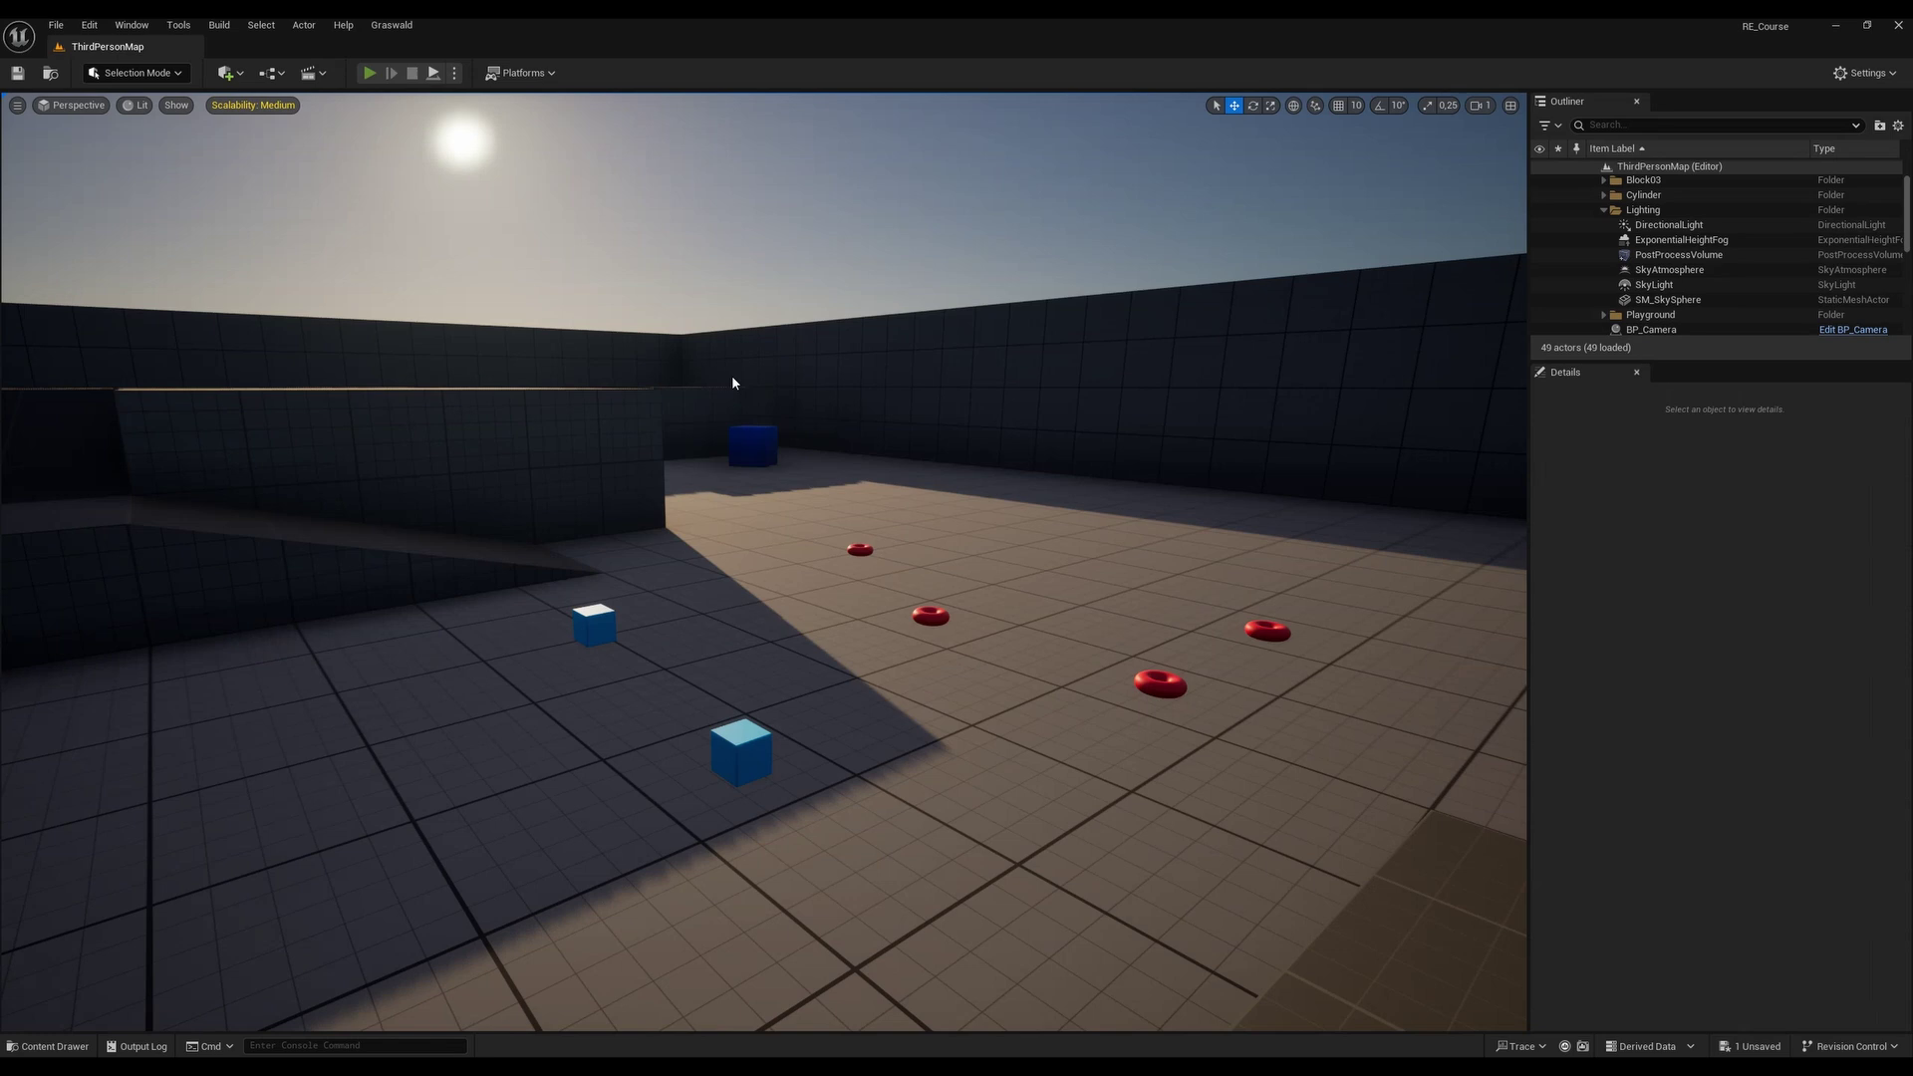
{"action": "key", "text": "alt+p"}
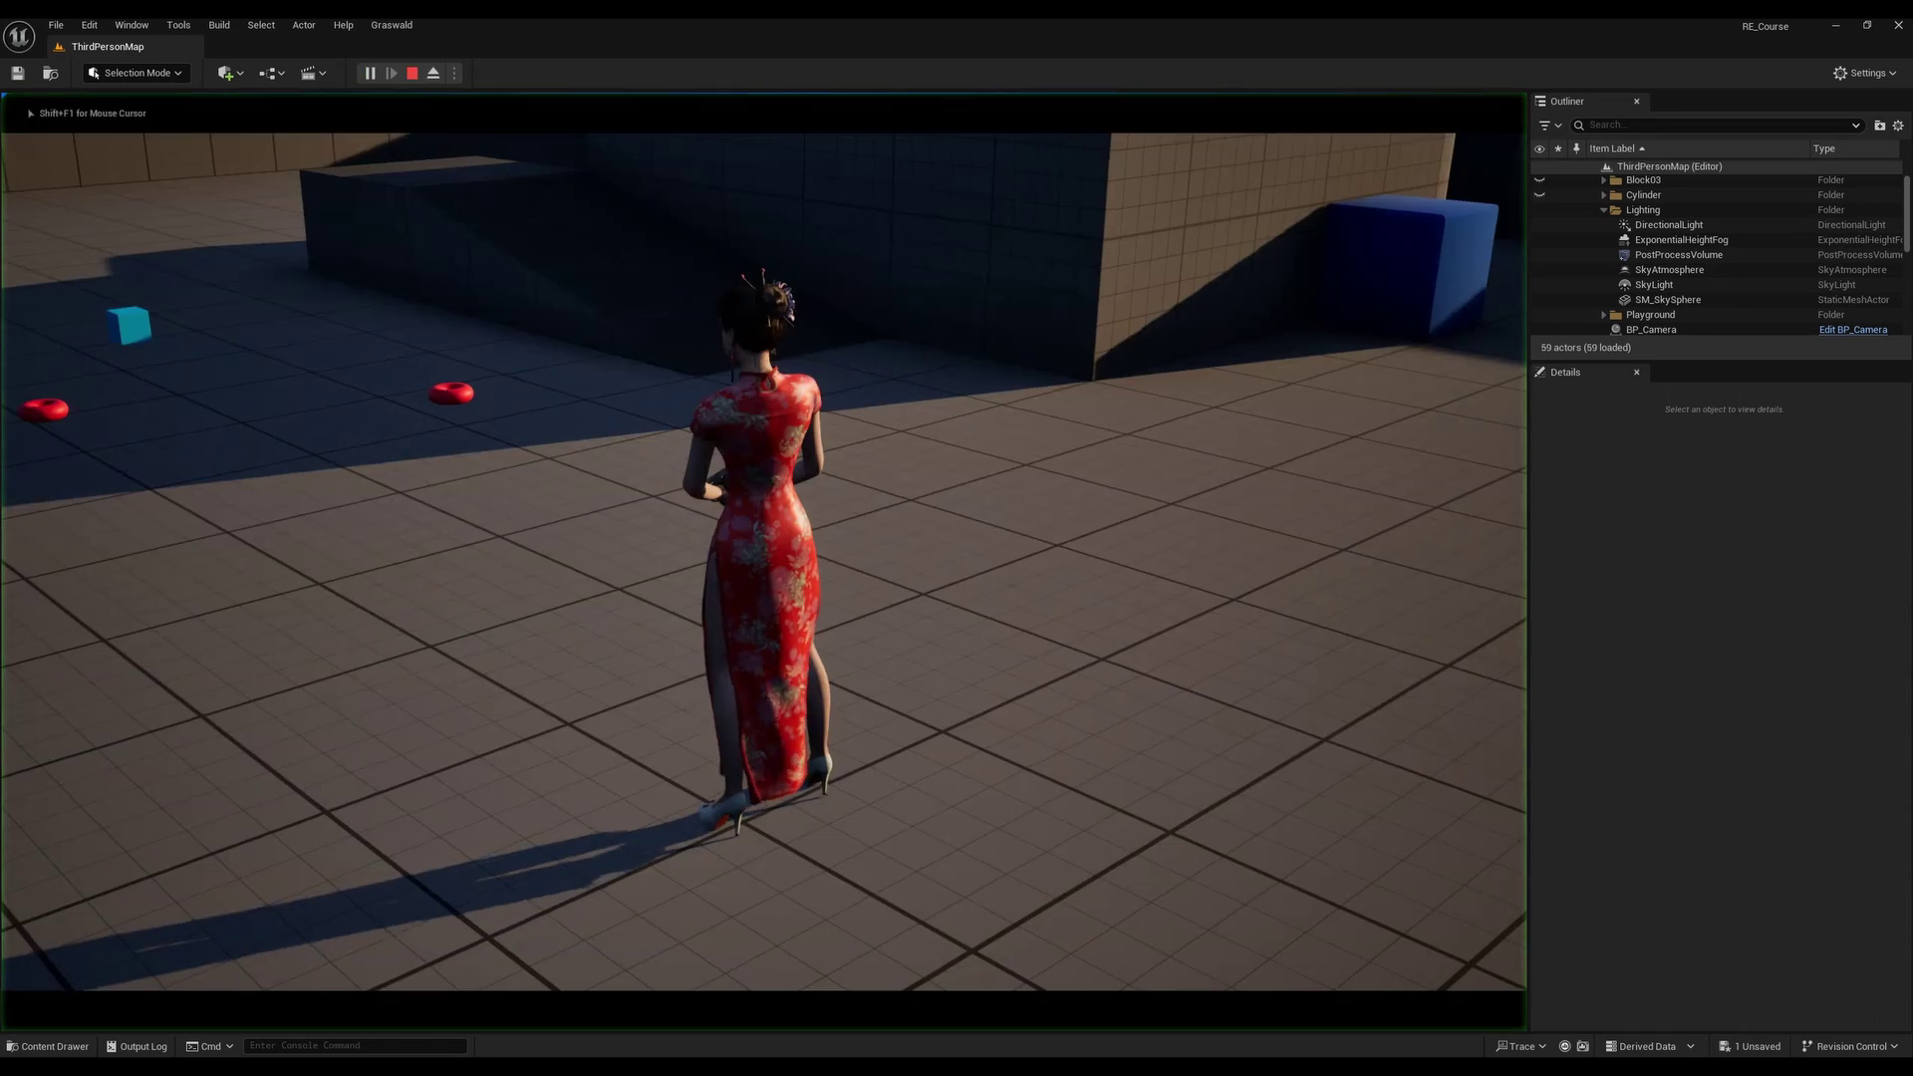
{"action": "key", "text": "w"}
{"action": "key", "text": "Tab"}
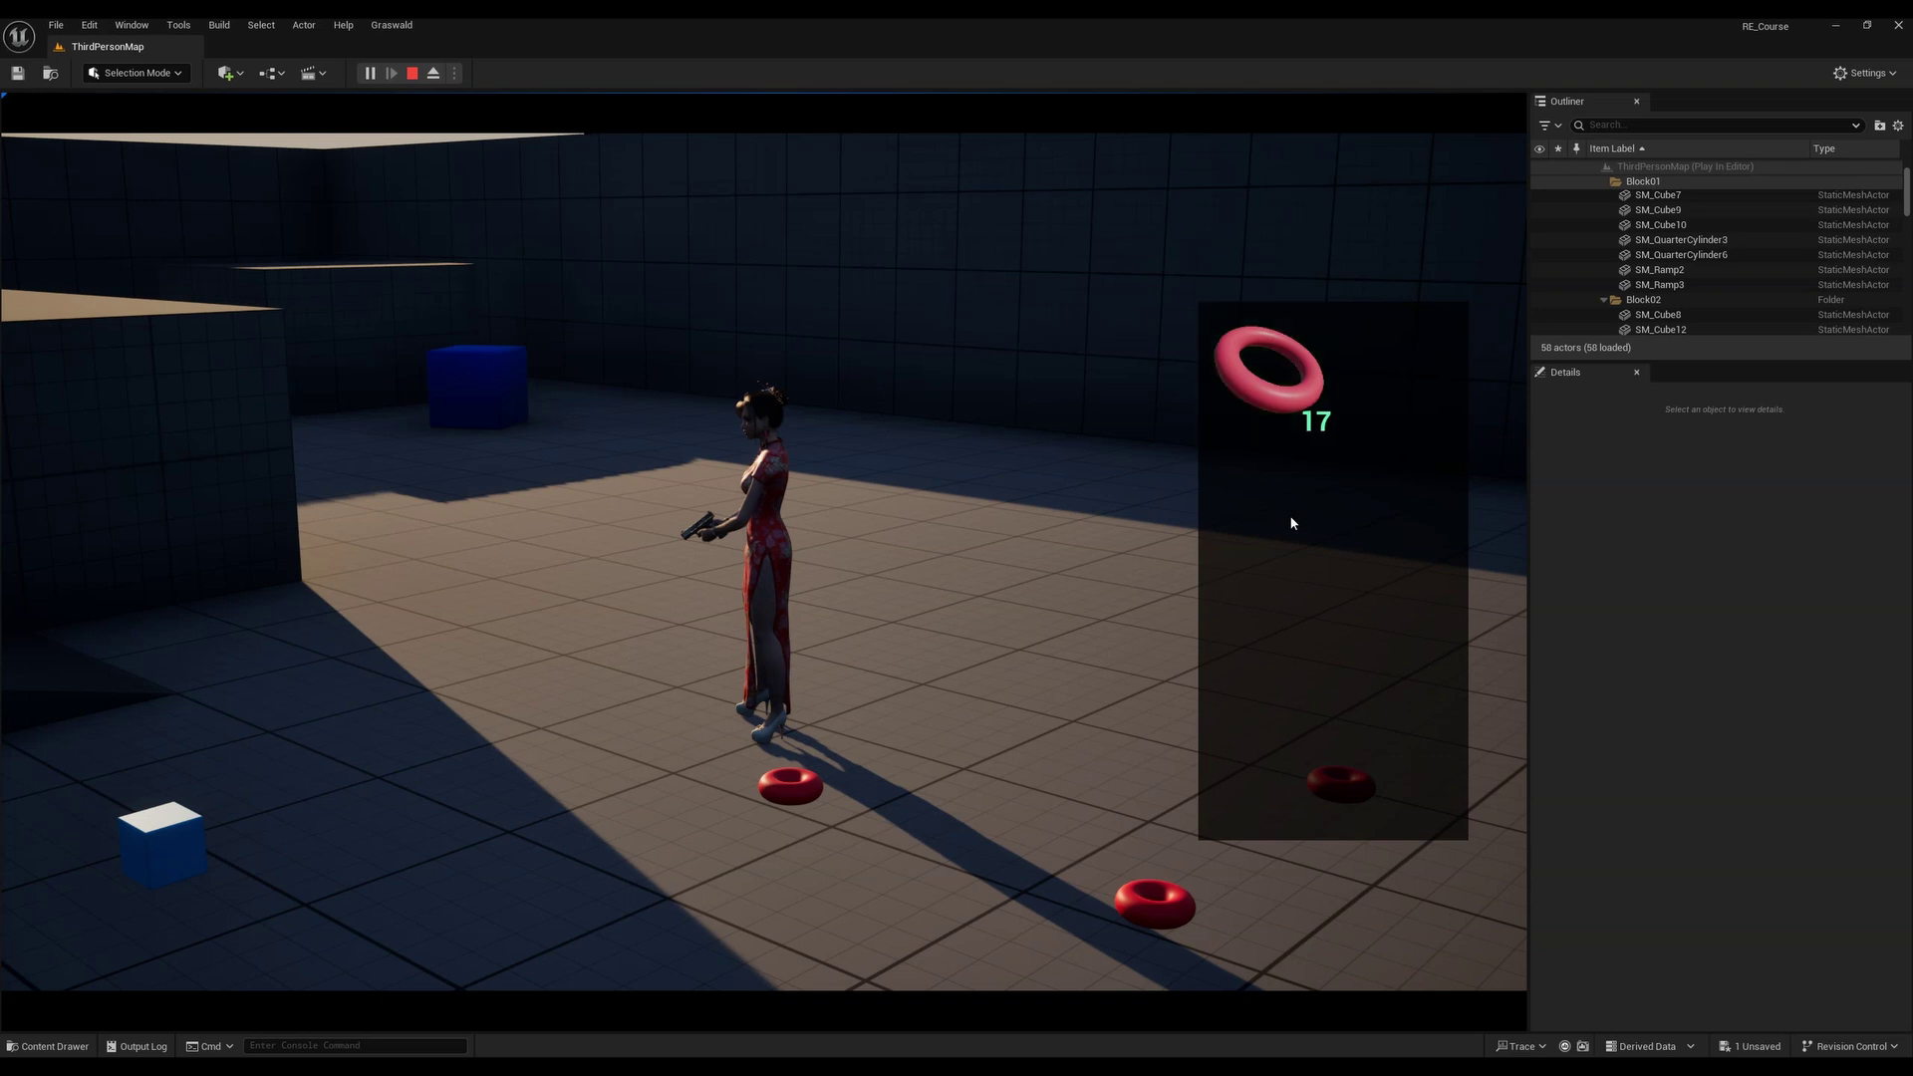
{"action": "key", "text": "Tab"}
{"action": "key", "text": "w"}
{"action": "key", "text": "Tab"}
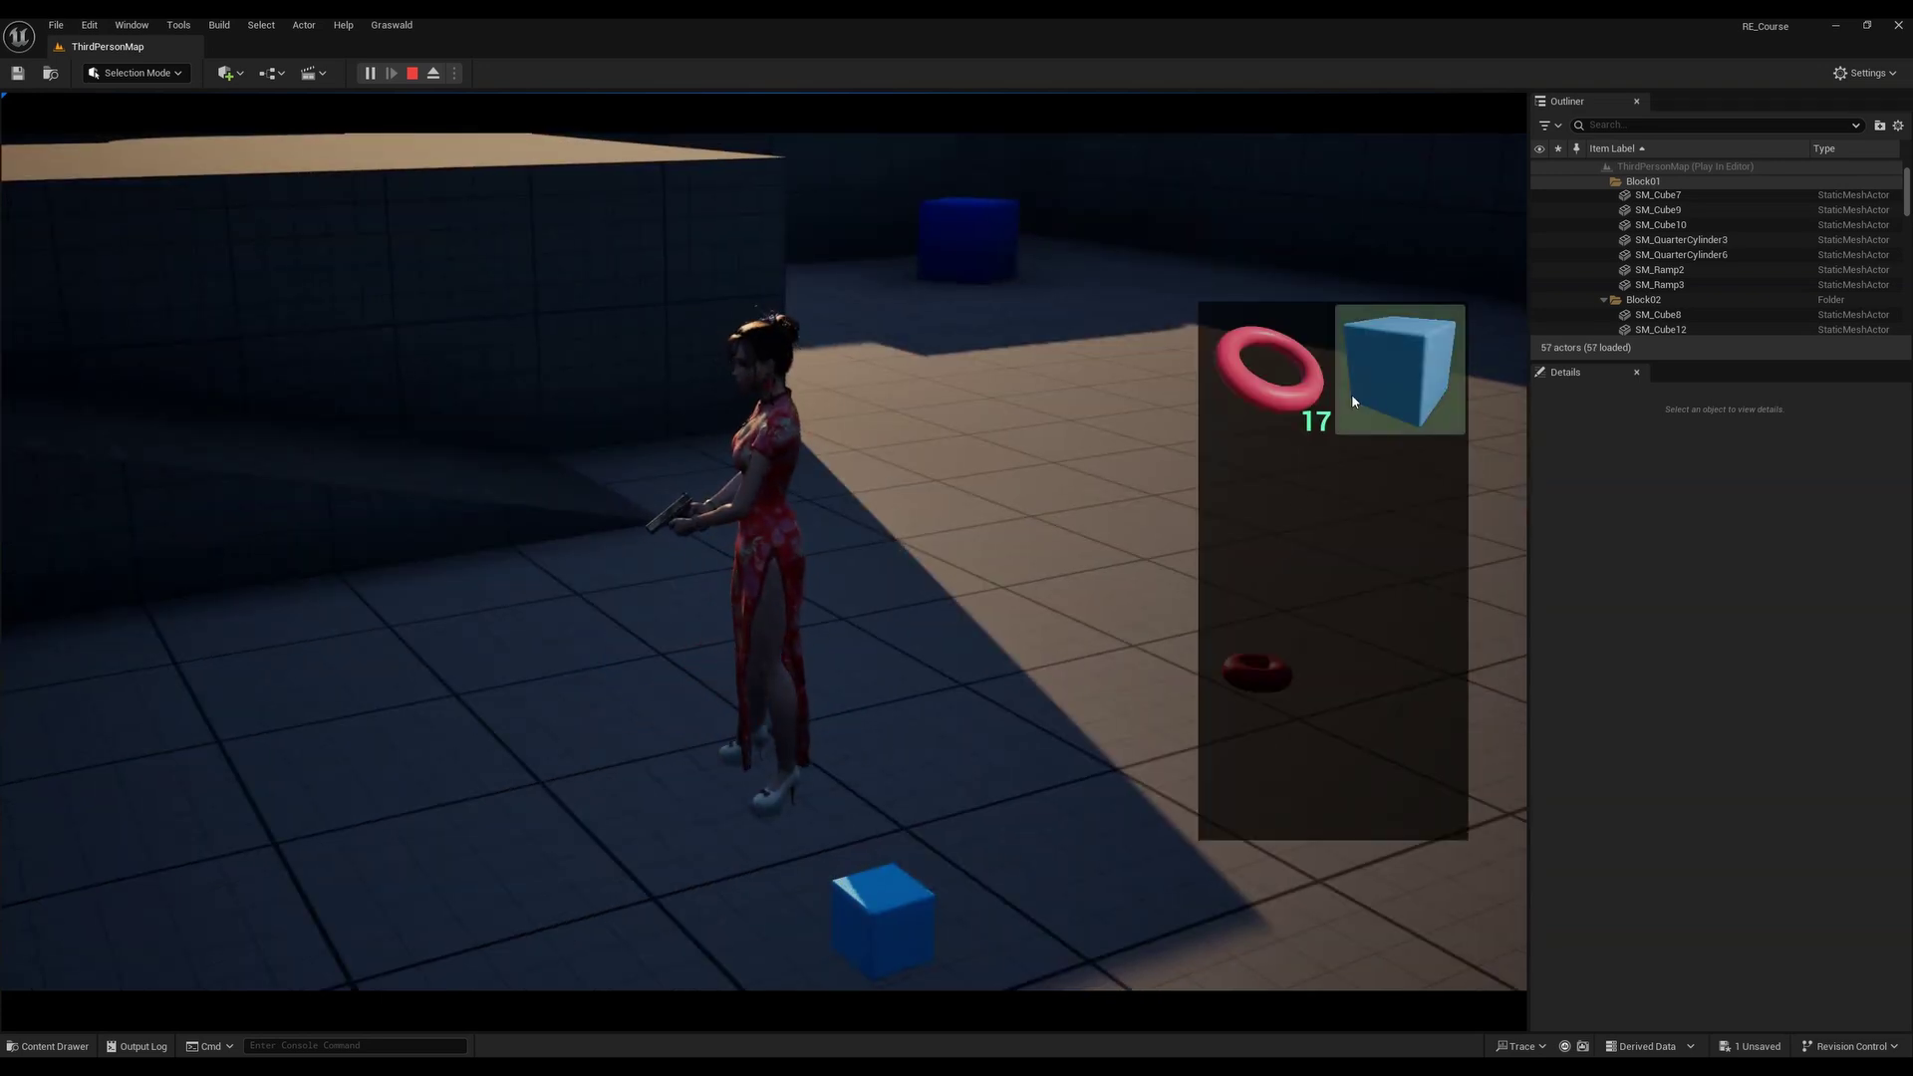
{"action": "key", "text": "Escape"}
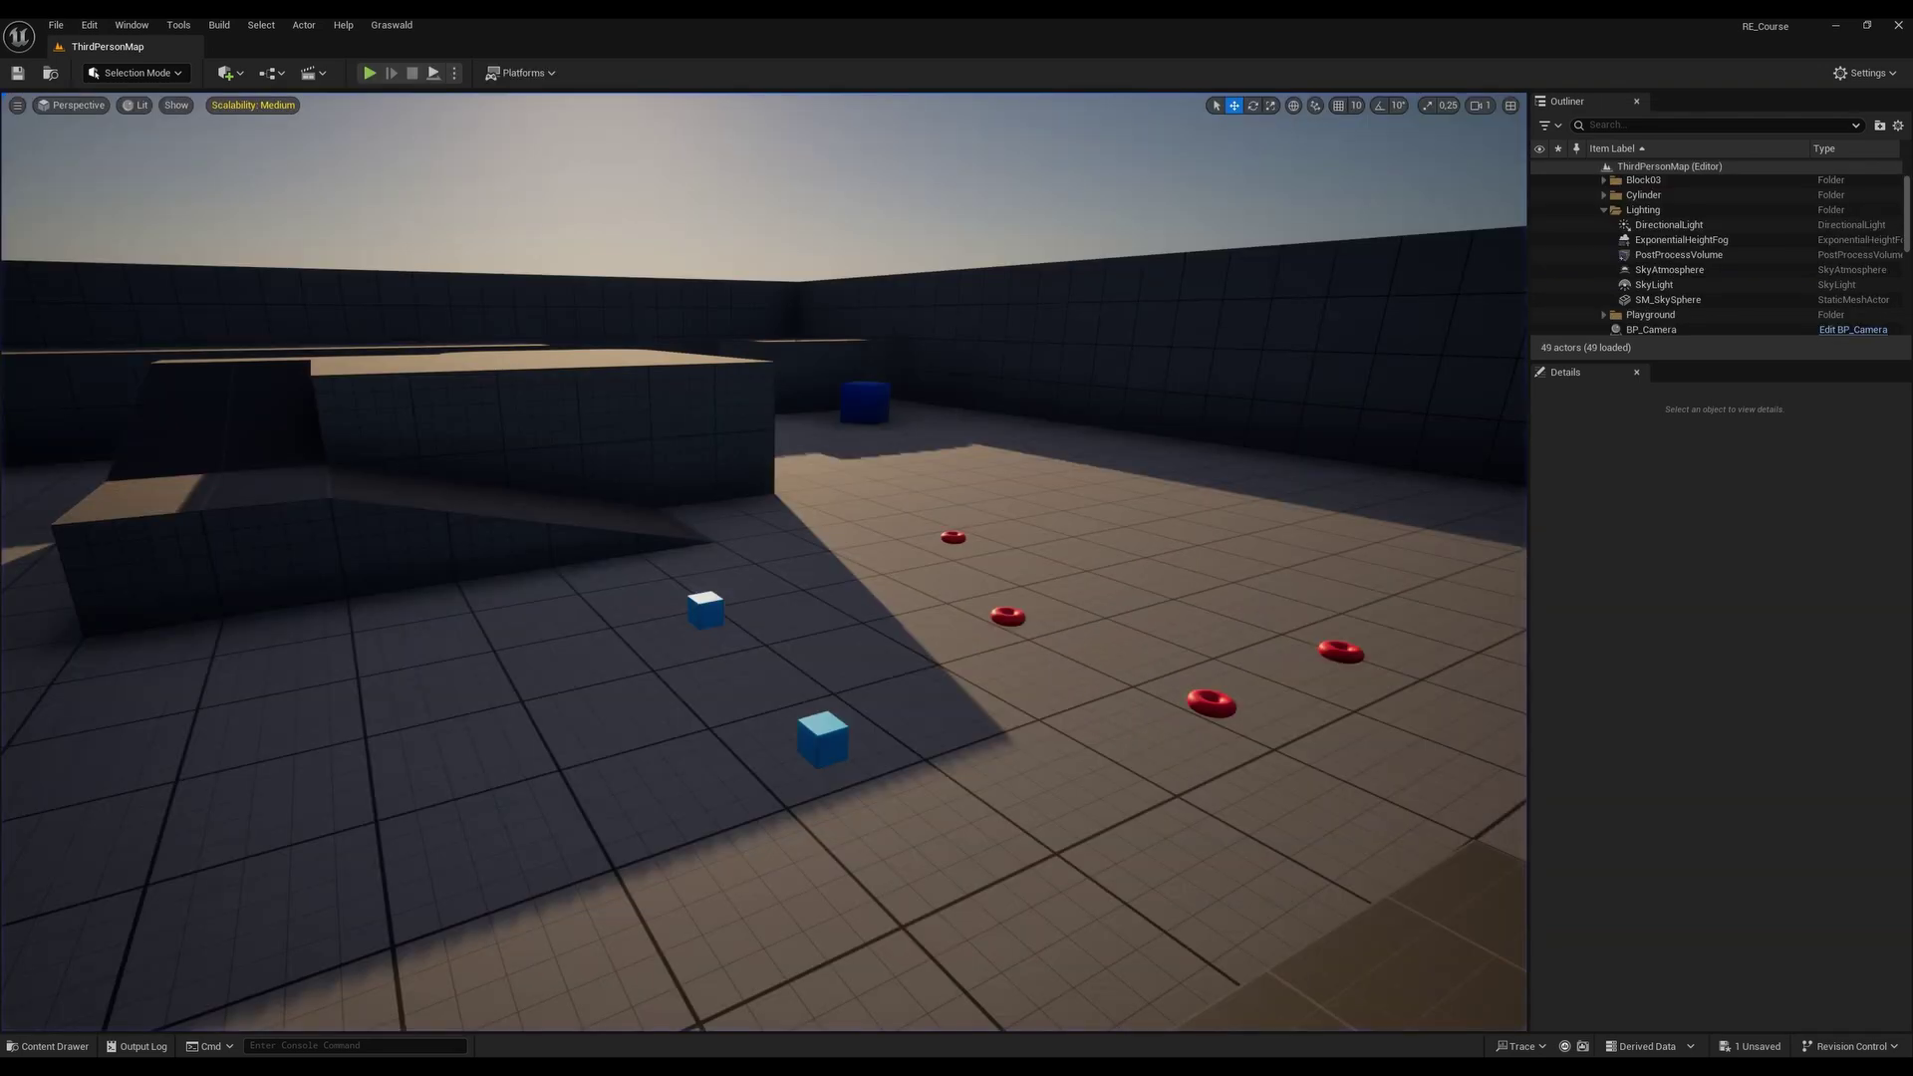
Set the blue channel of Color on Enter's default value to 1 in the slot widget, and open its alpha value for editing
{"action": "left_click", "coordinate": [1226, 1000]}
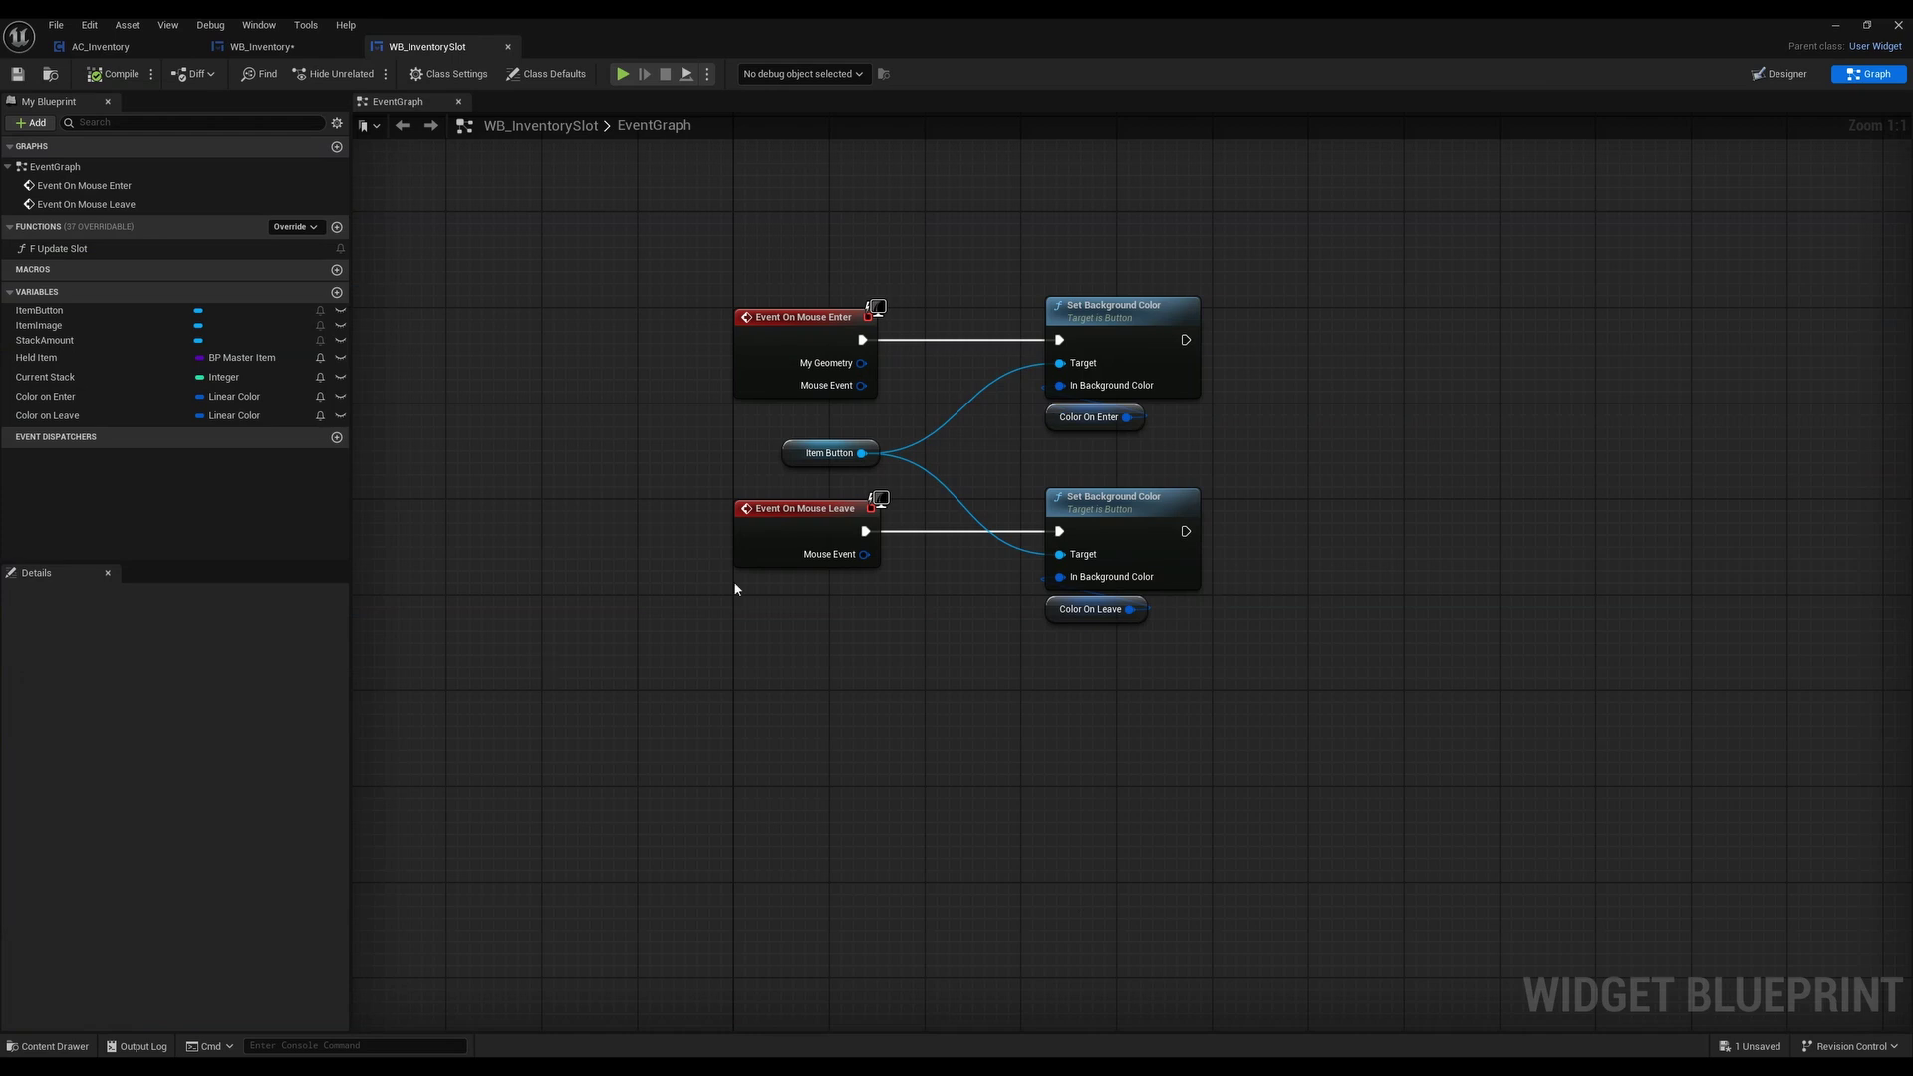
{"action": "left_click", "coordinate": [1089, 418]}
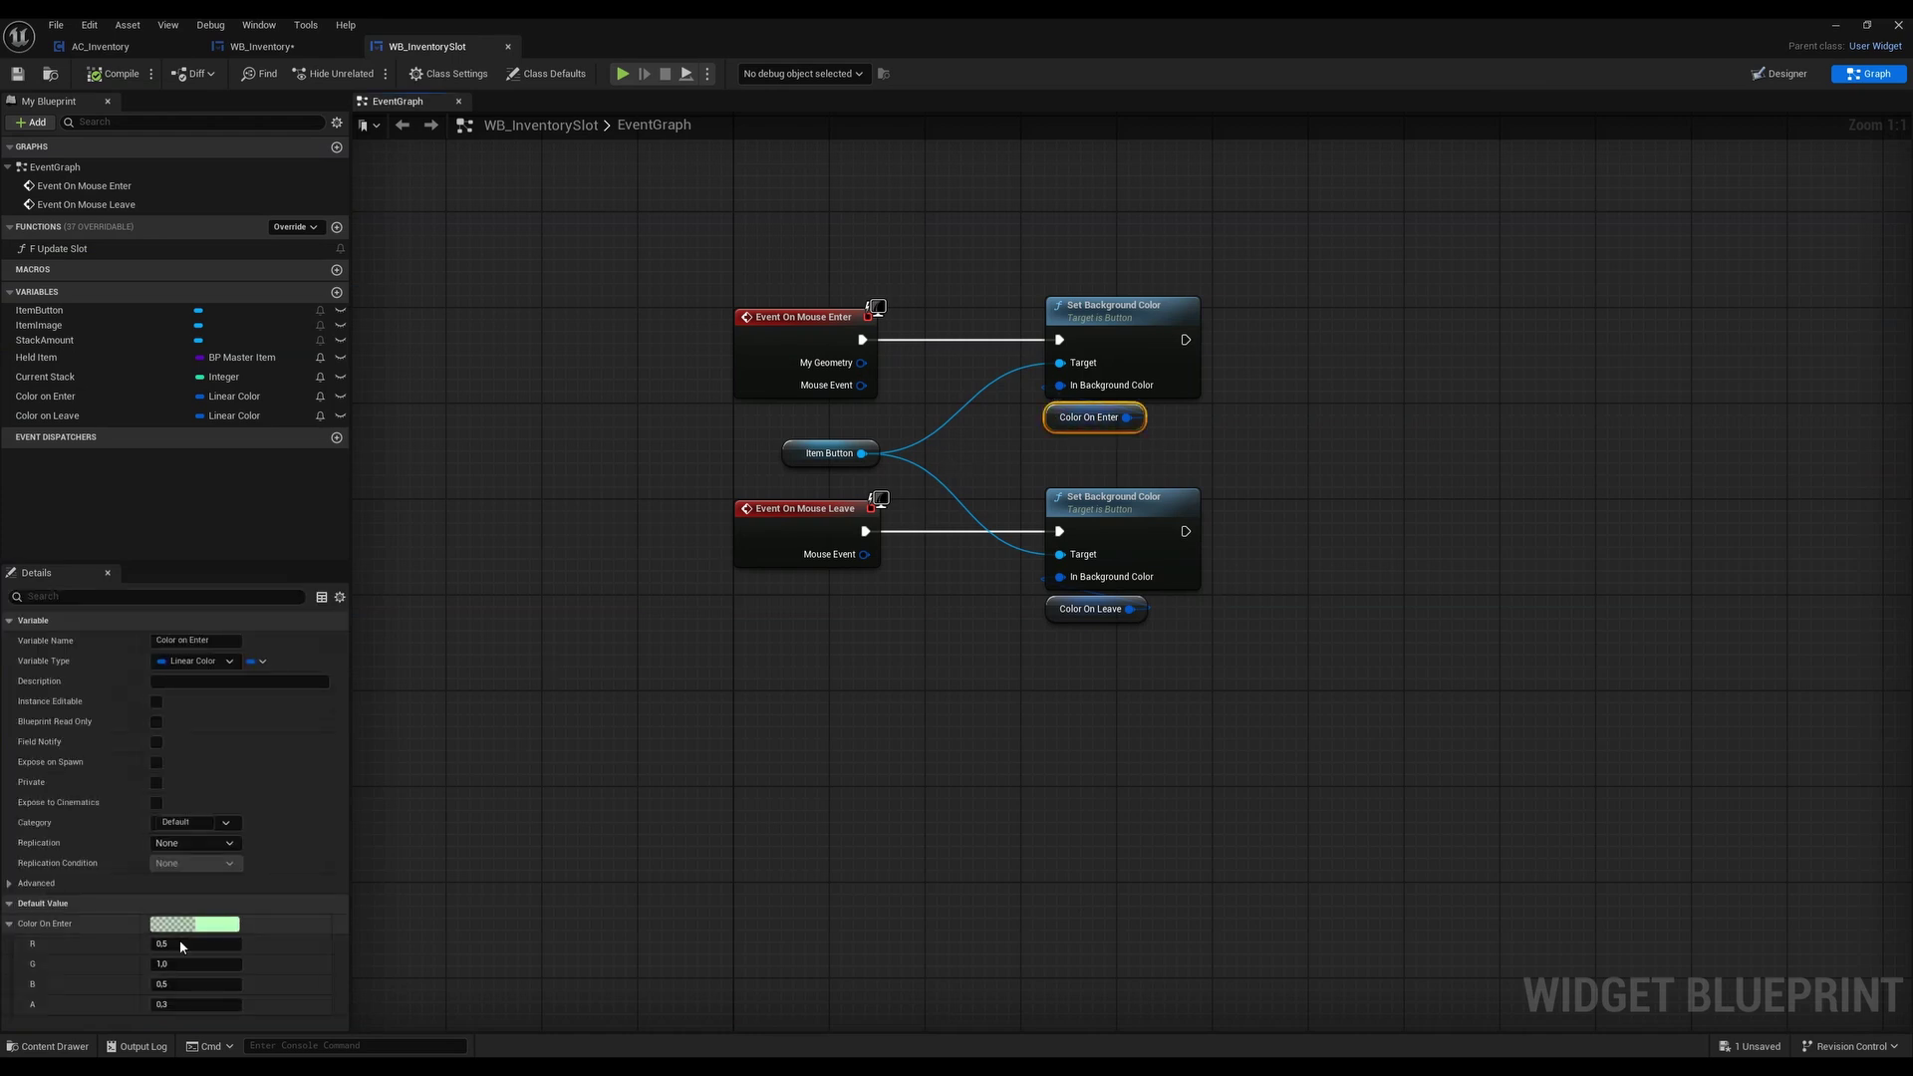
{"action": "left_click", "coordinate": [185, 985]}
{"action": "type", "text": "1"}
{"action": "key", "text": "Return"}
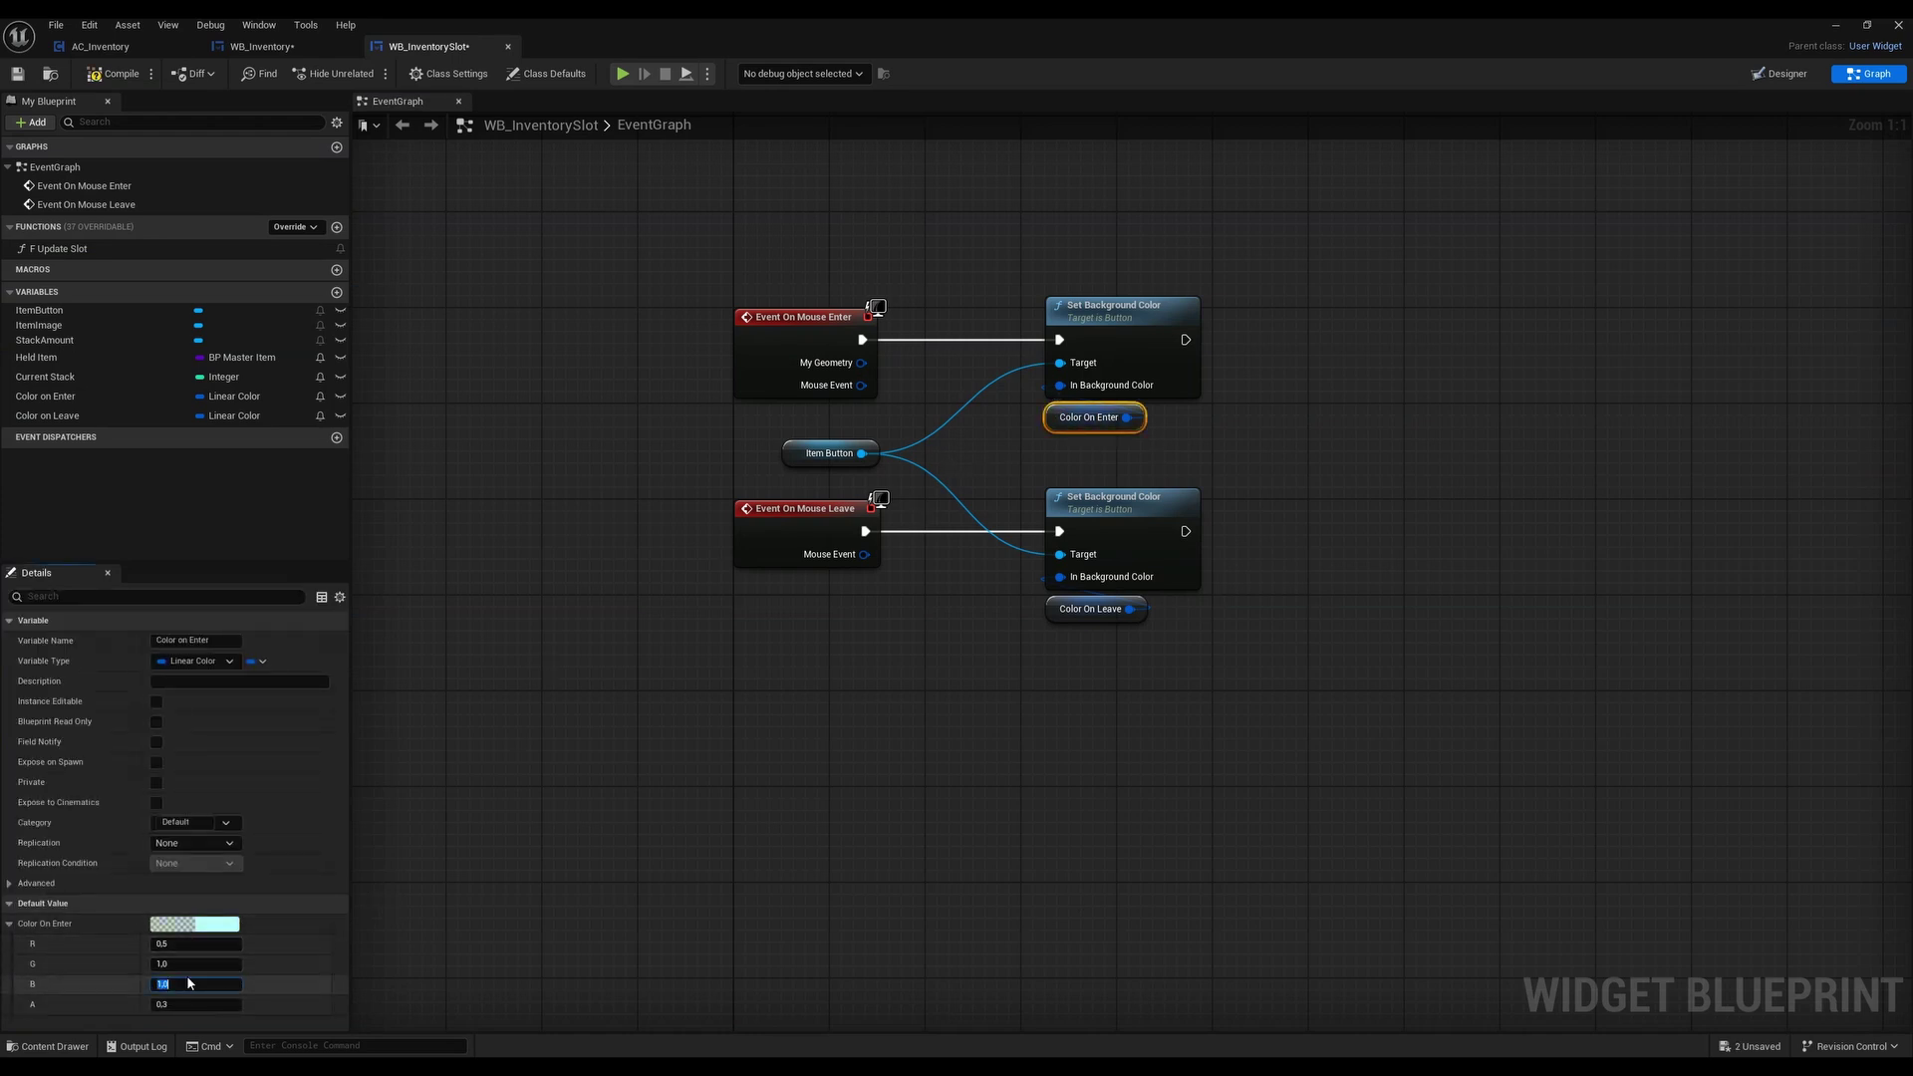
{"action": "left_click", "coordinate": [171, 1003]}
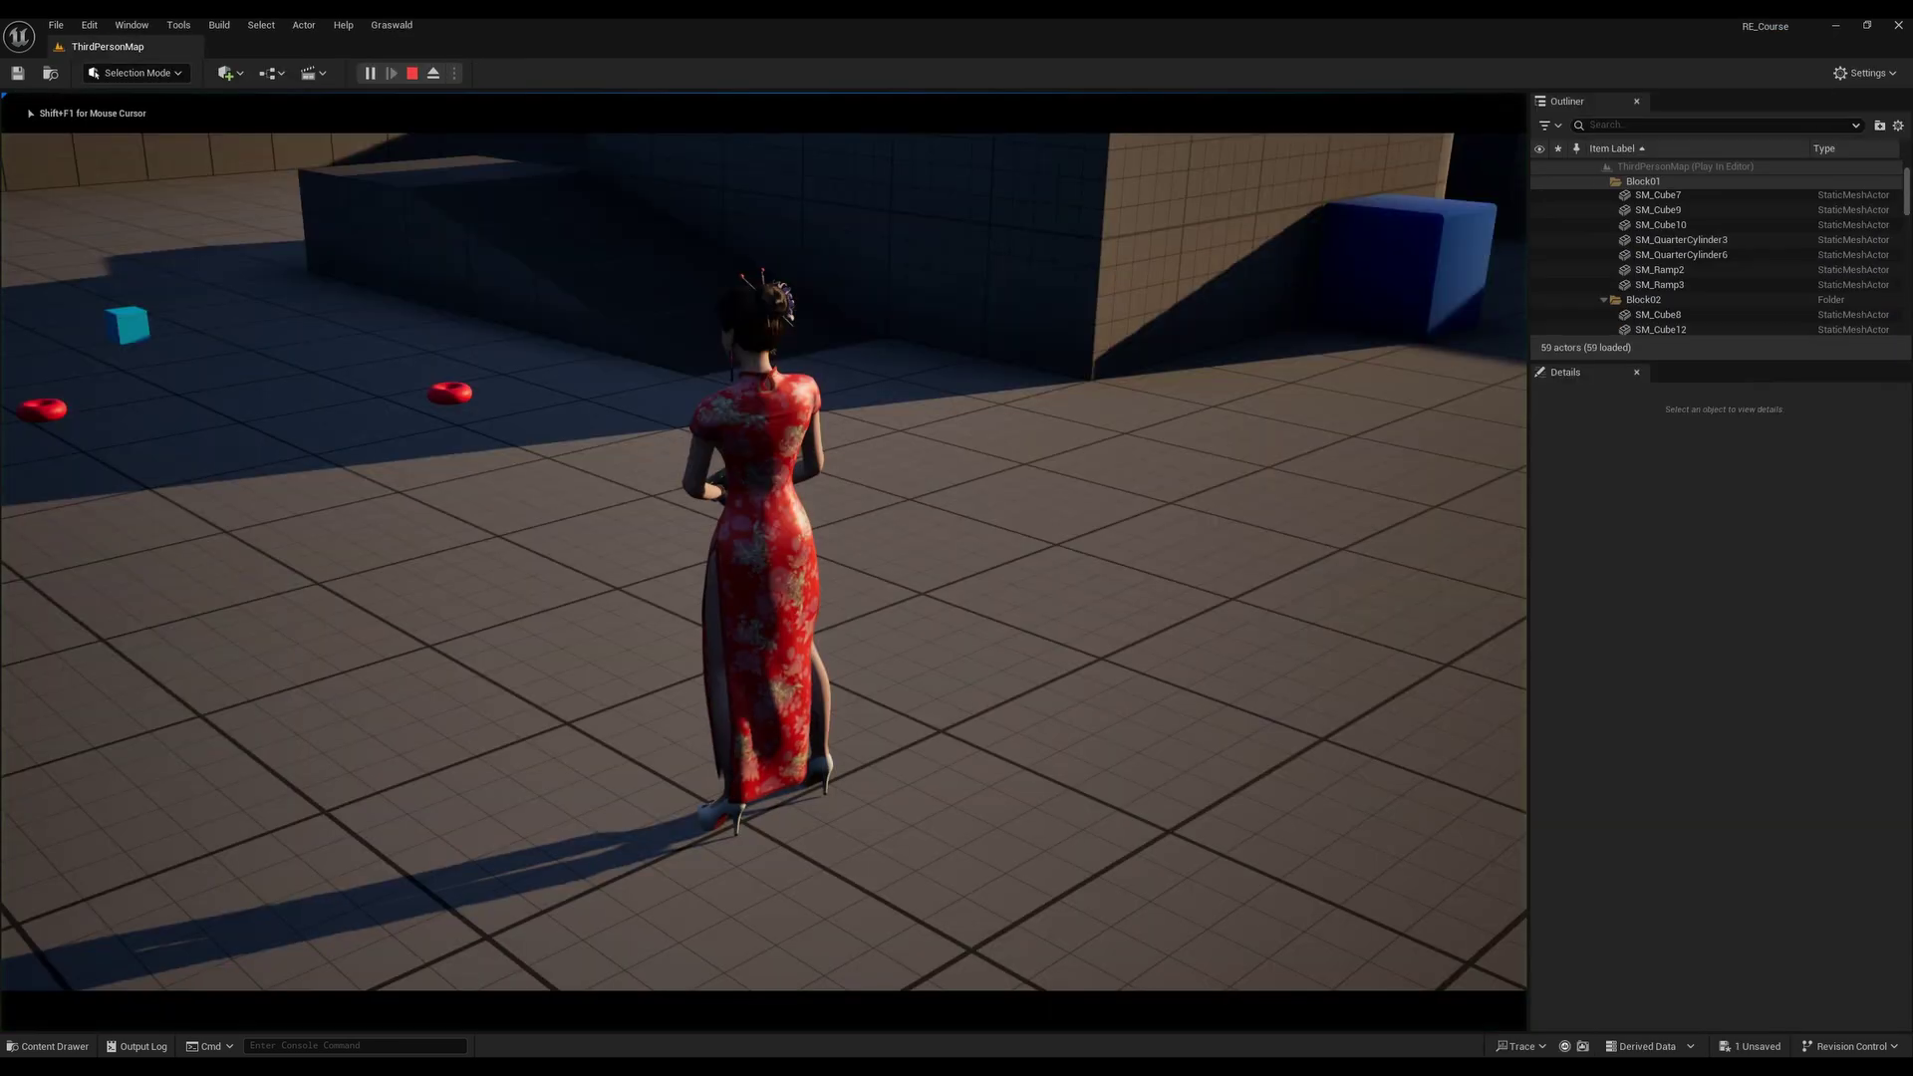
Play-test the level again, collecting an item and examining the slot highlight in the opened inventory before ending the session
{"action": "key", "text": "w"}
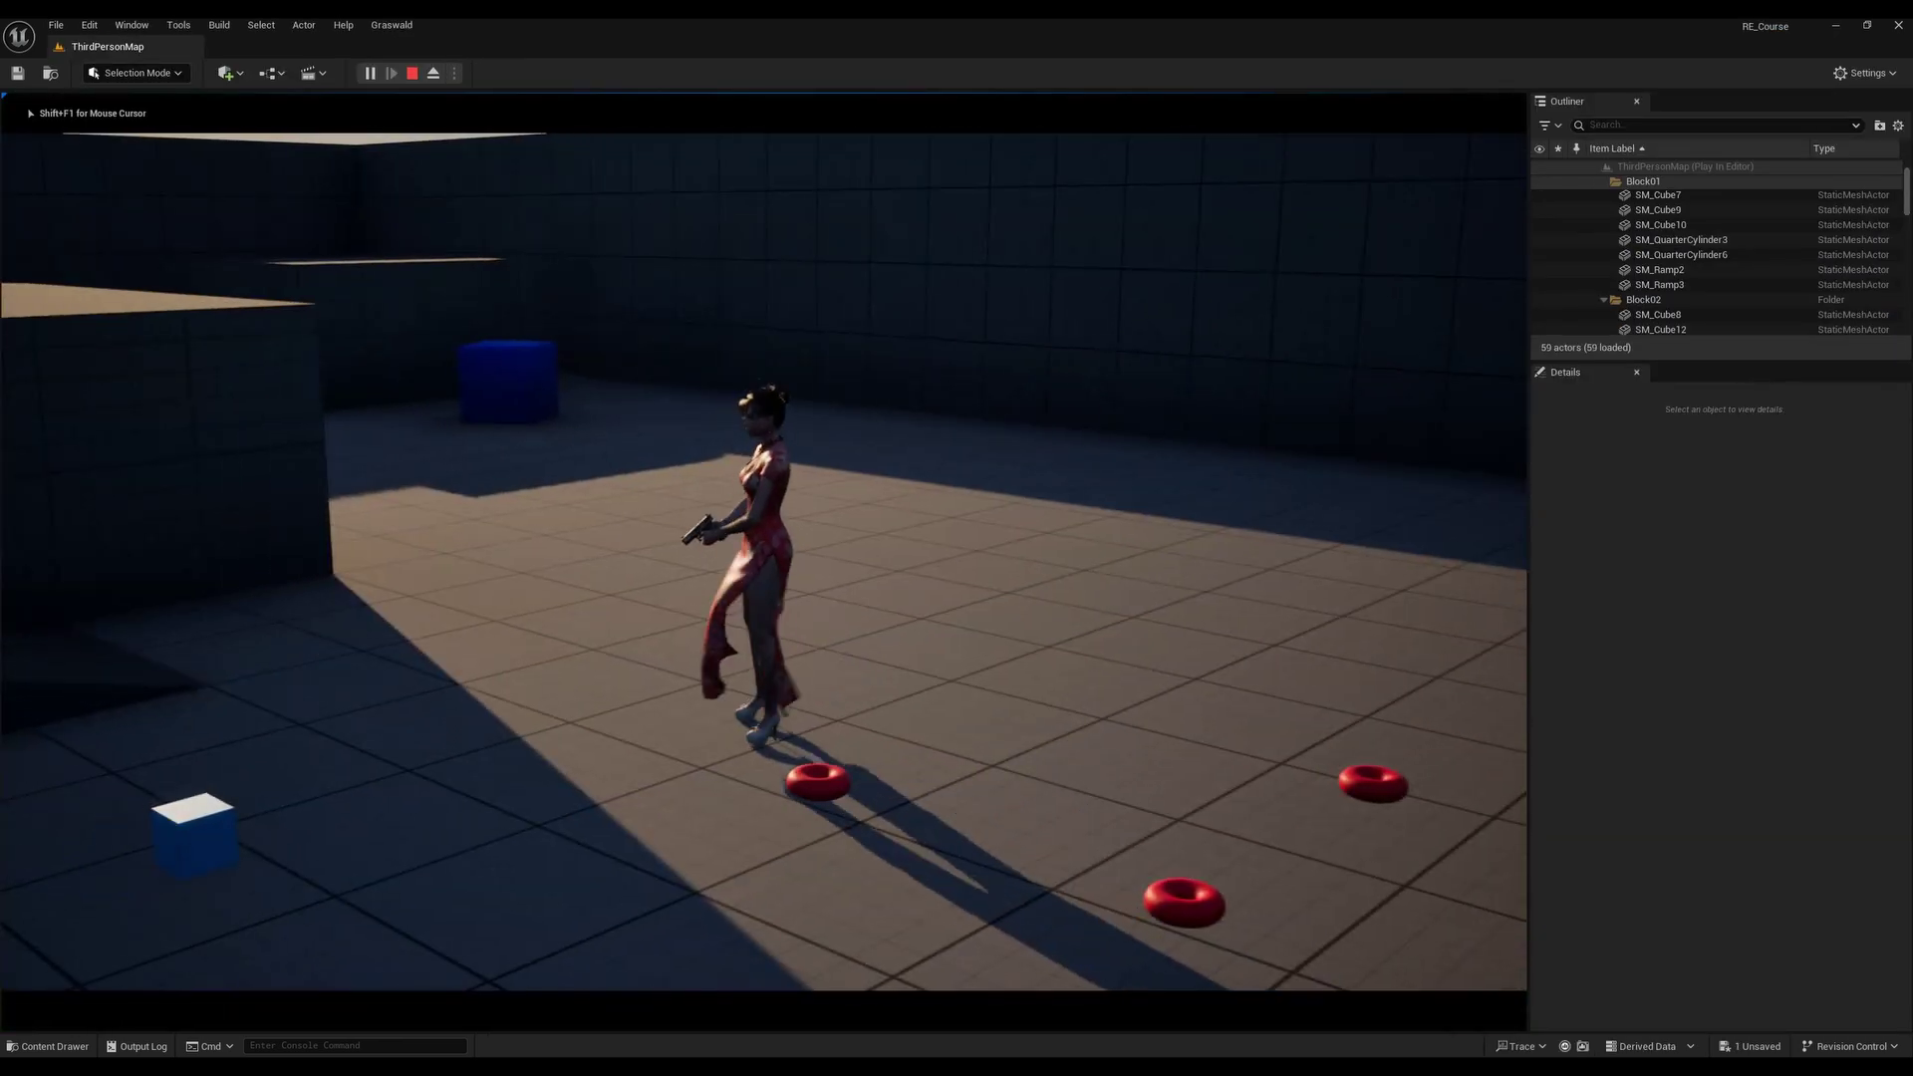
{"action": "key", "text": "i"}
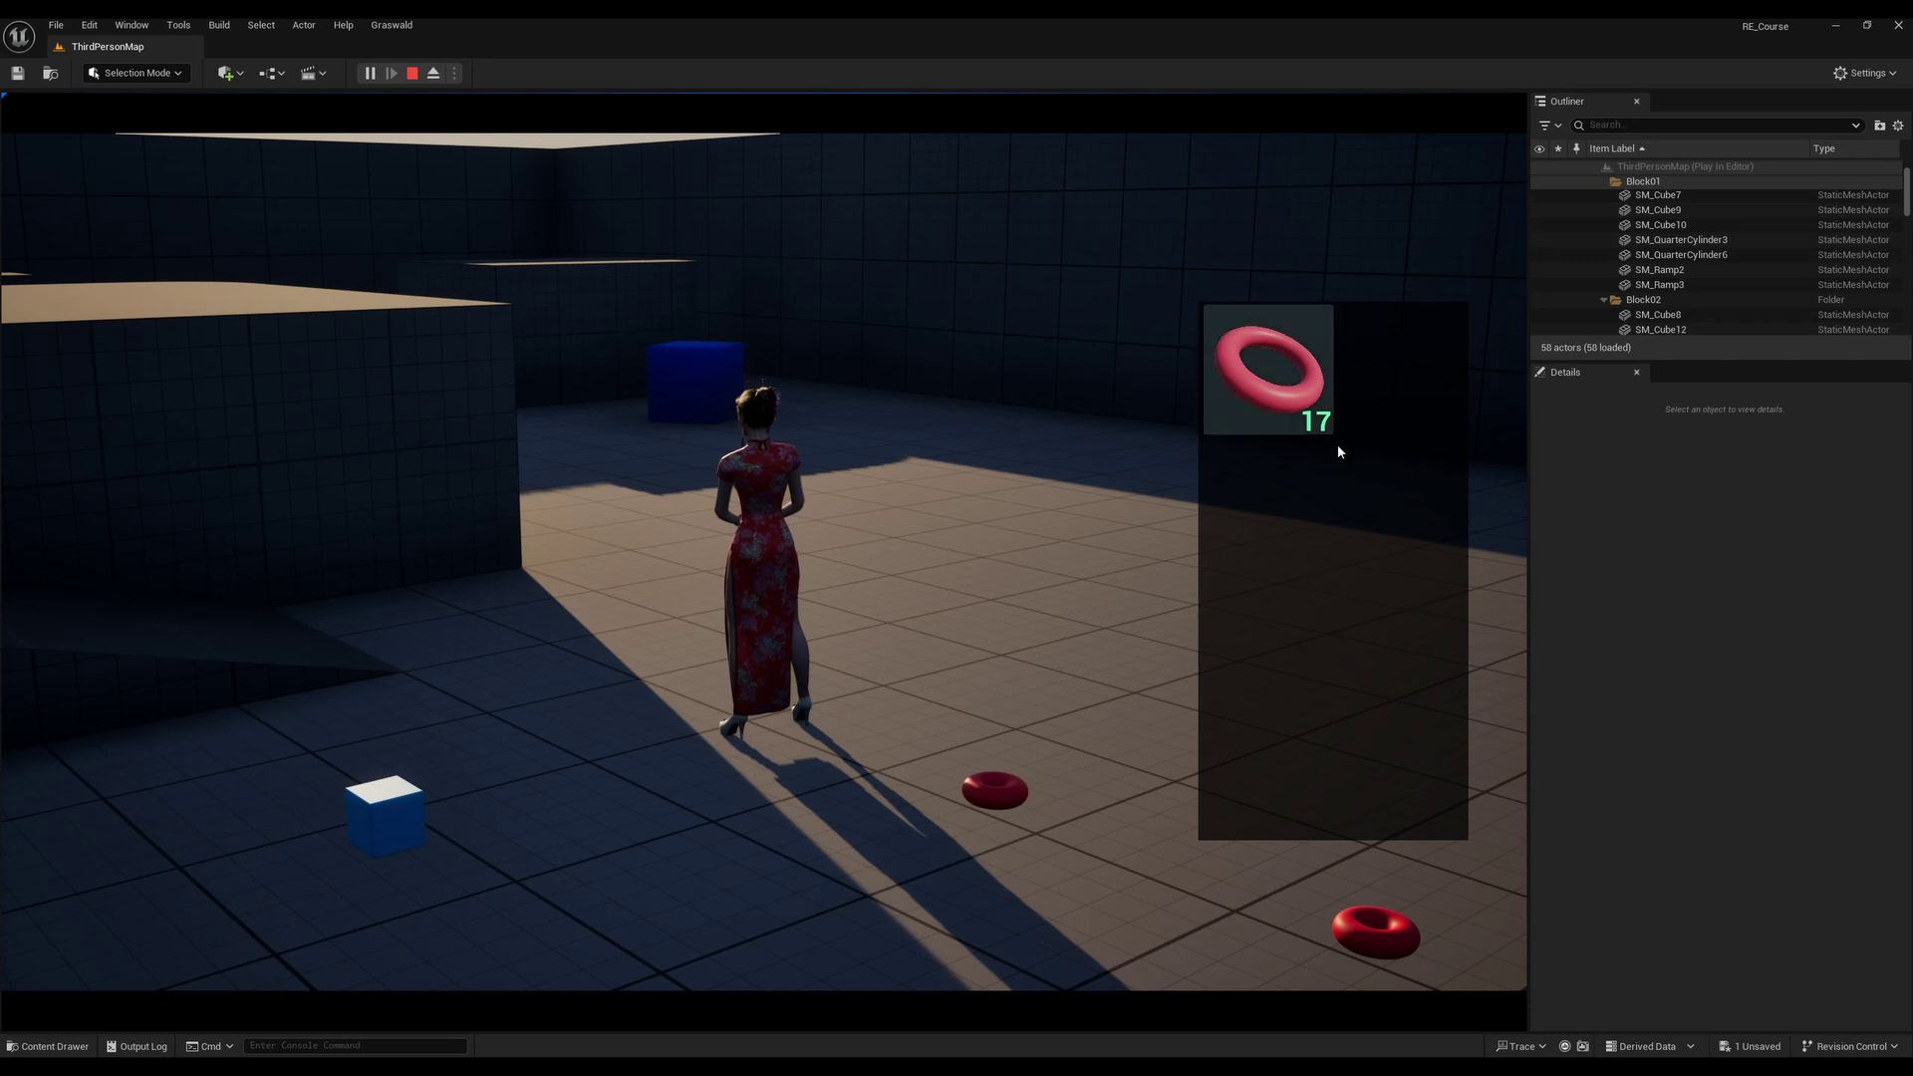
{"action": "key", "text": "Tab"}
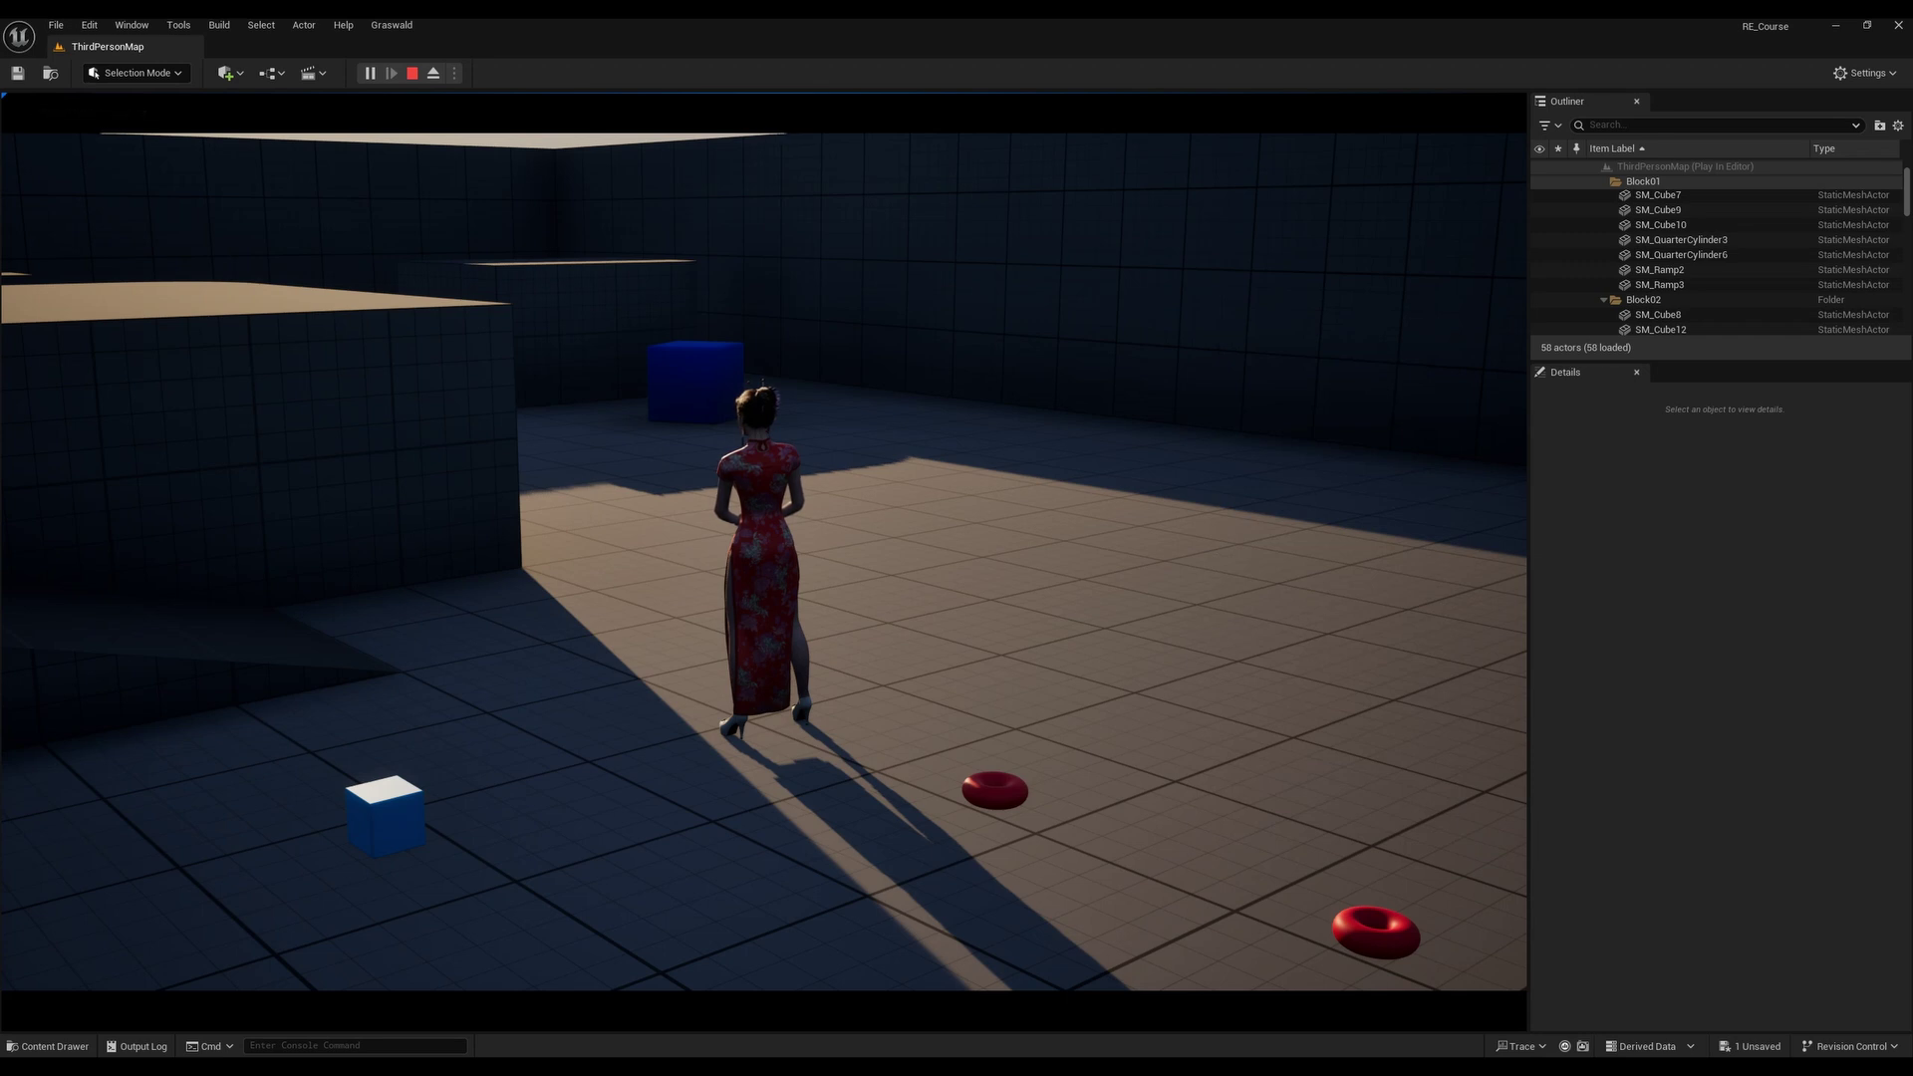
{"action": "key", "text": "Escape"}
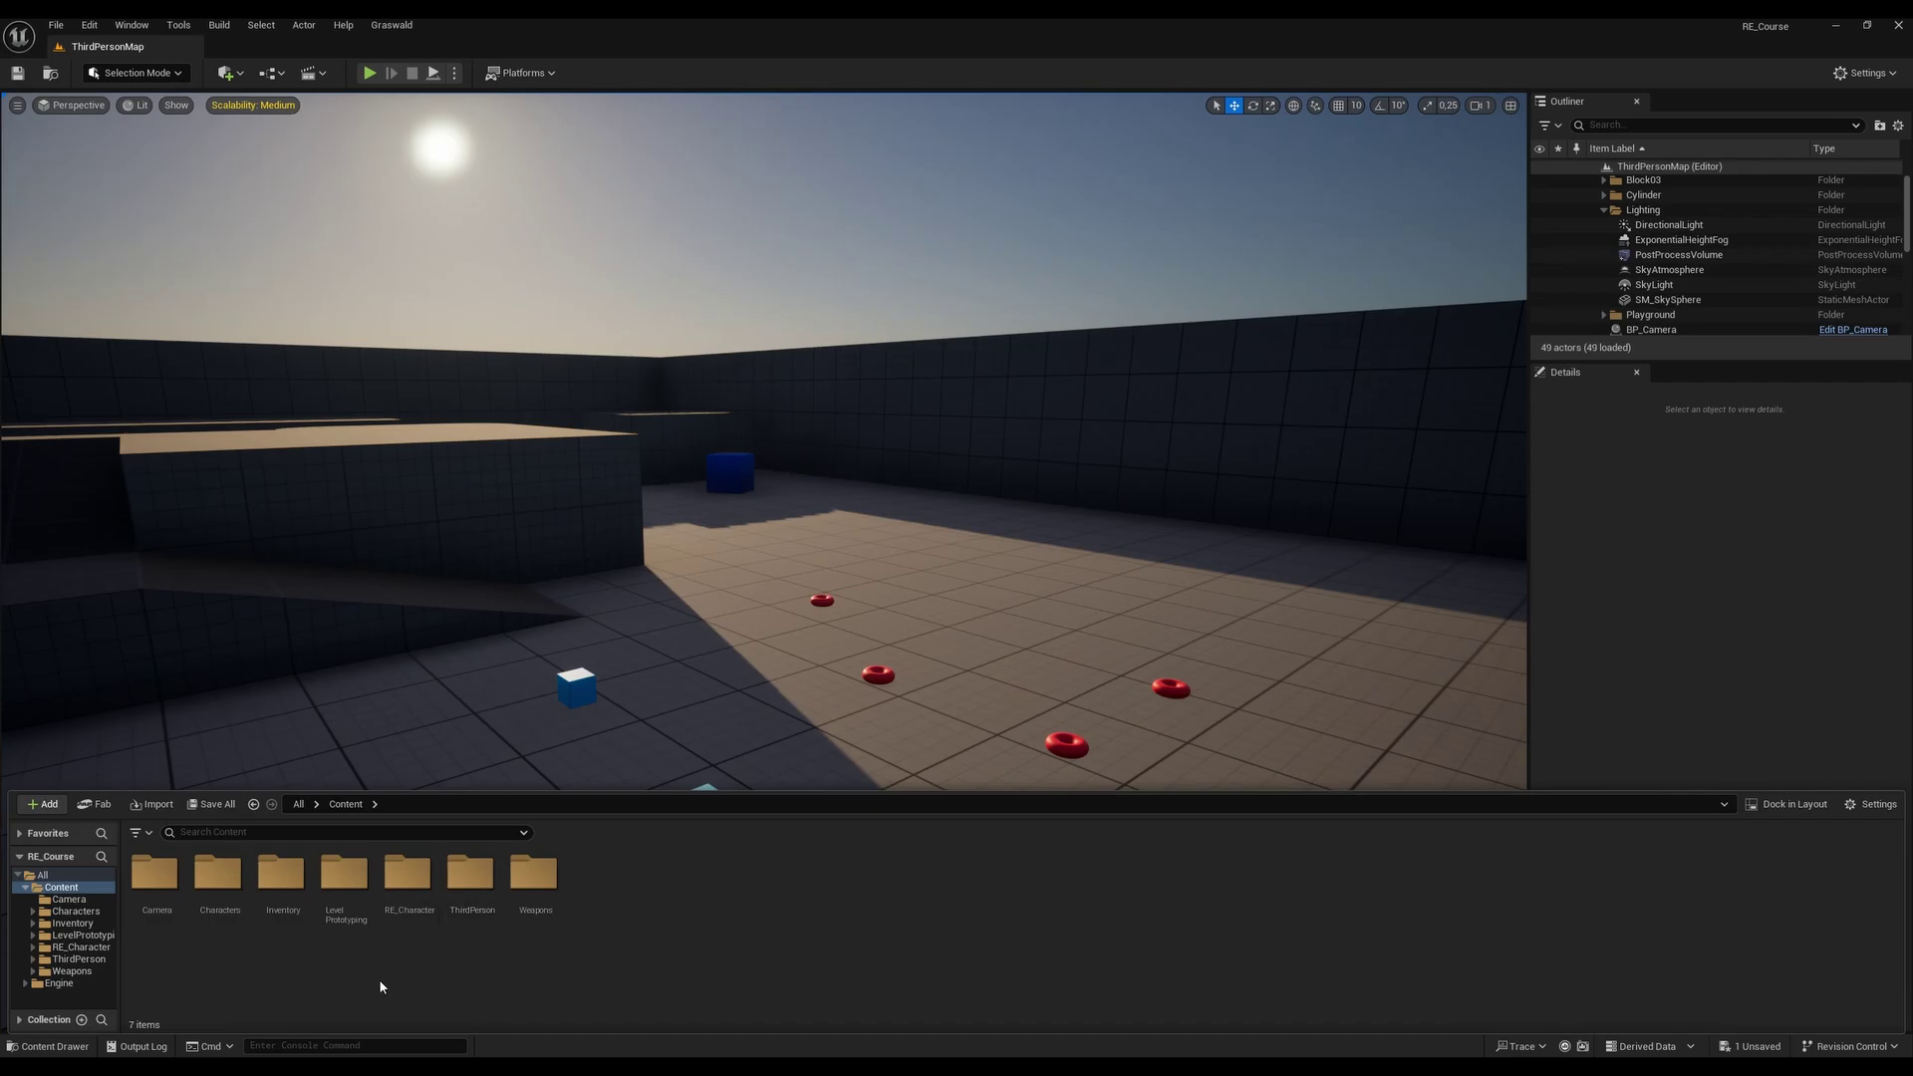
Create a folder named SFX in the project's Content folder
{"action": "right_click", "coordinate": [640, 900]}
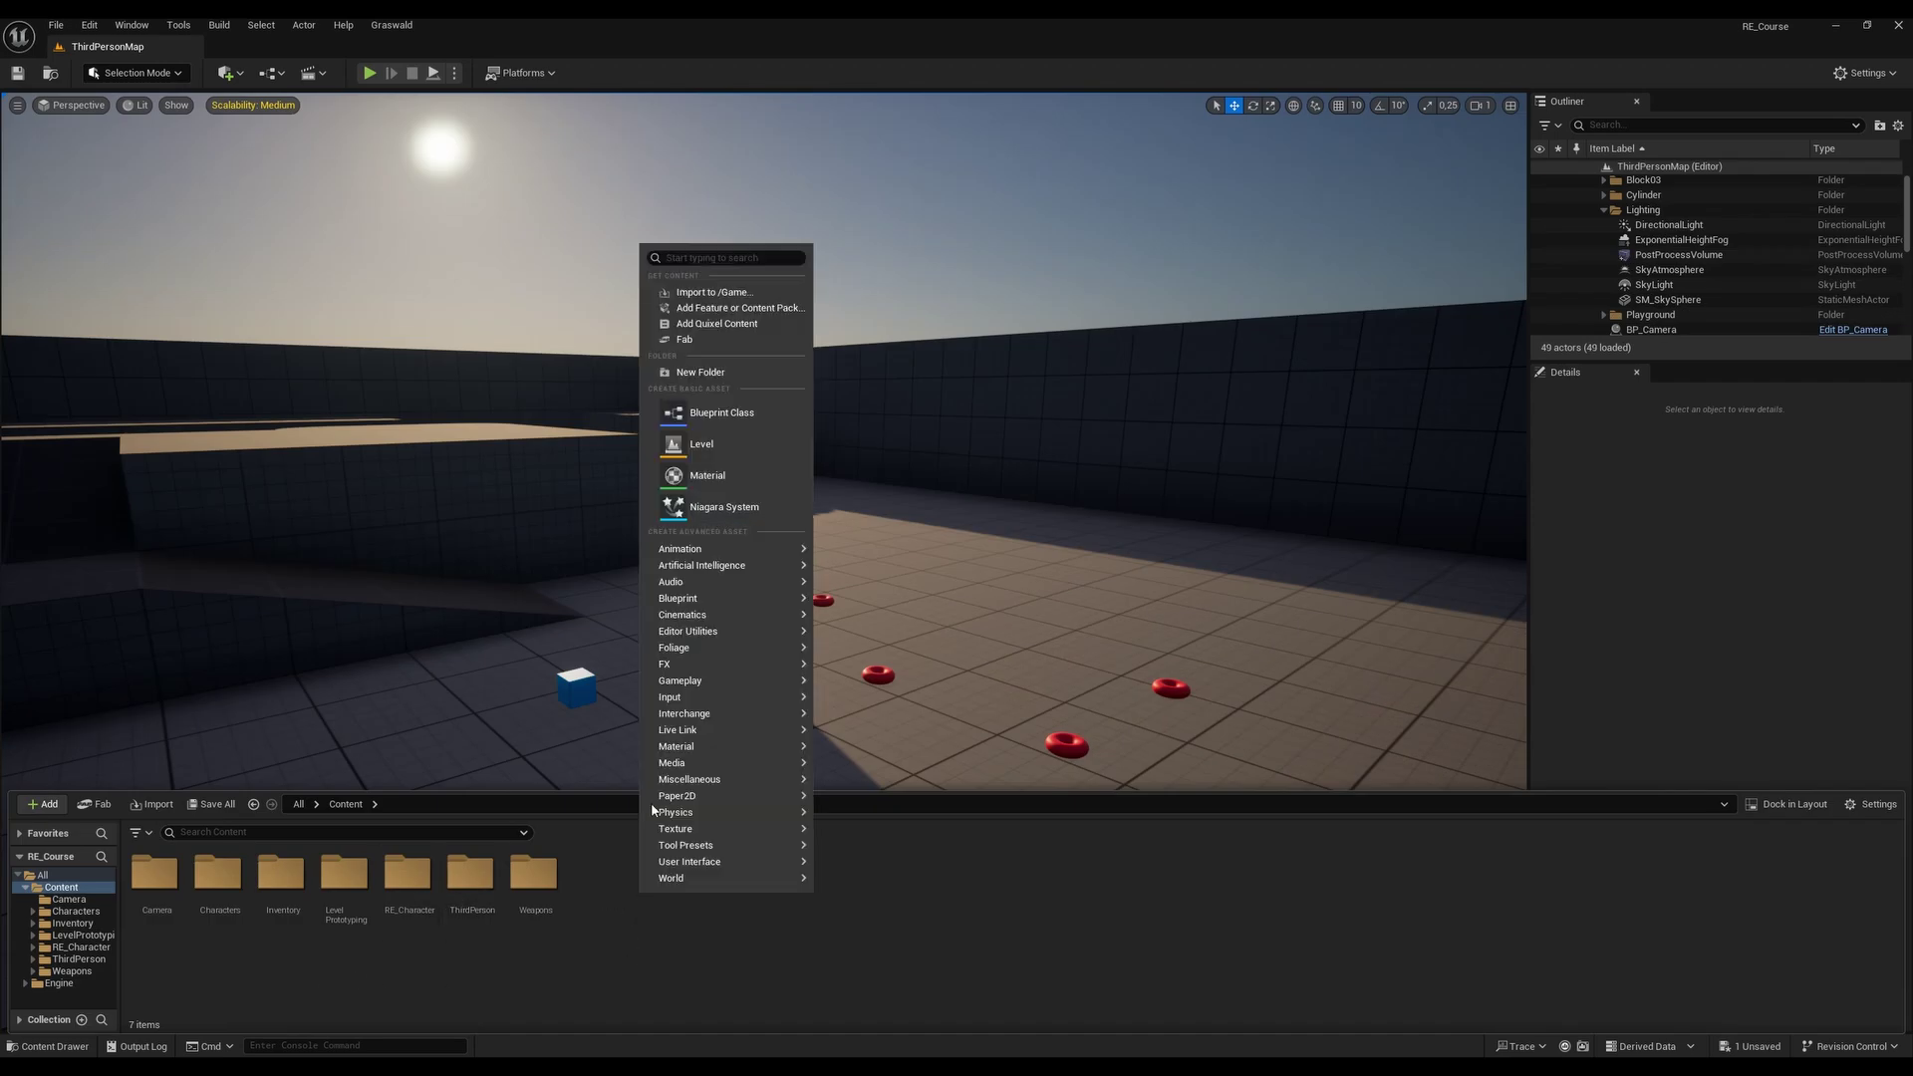
{"action": "left_click", "coordinate": [719, 375]}
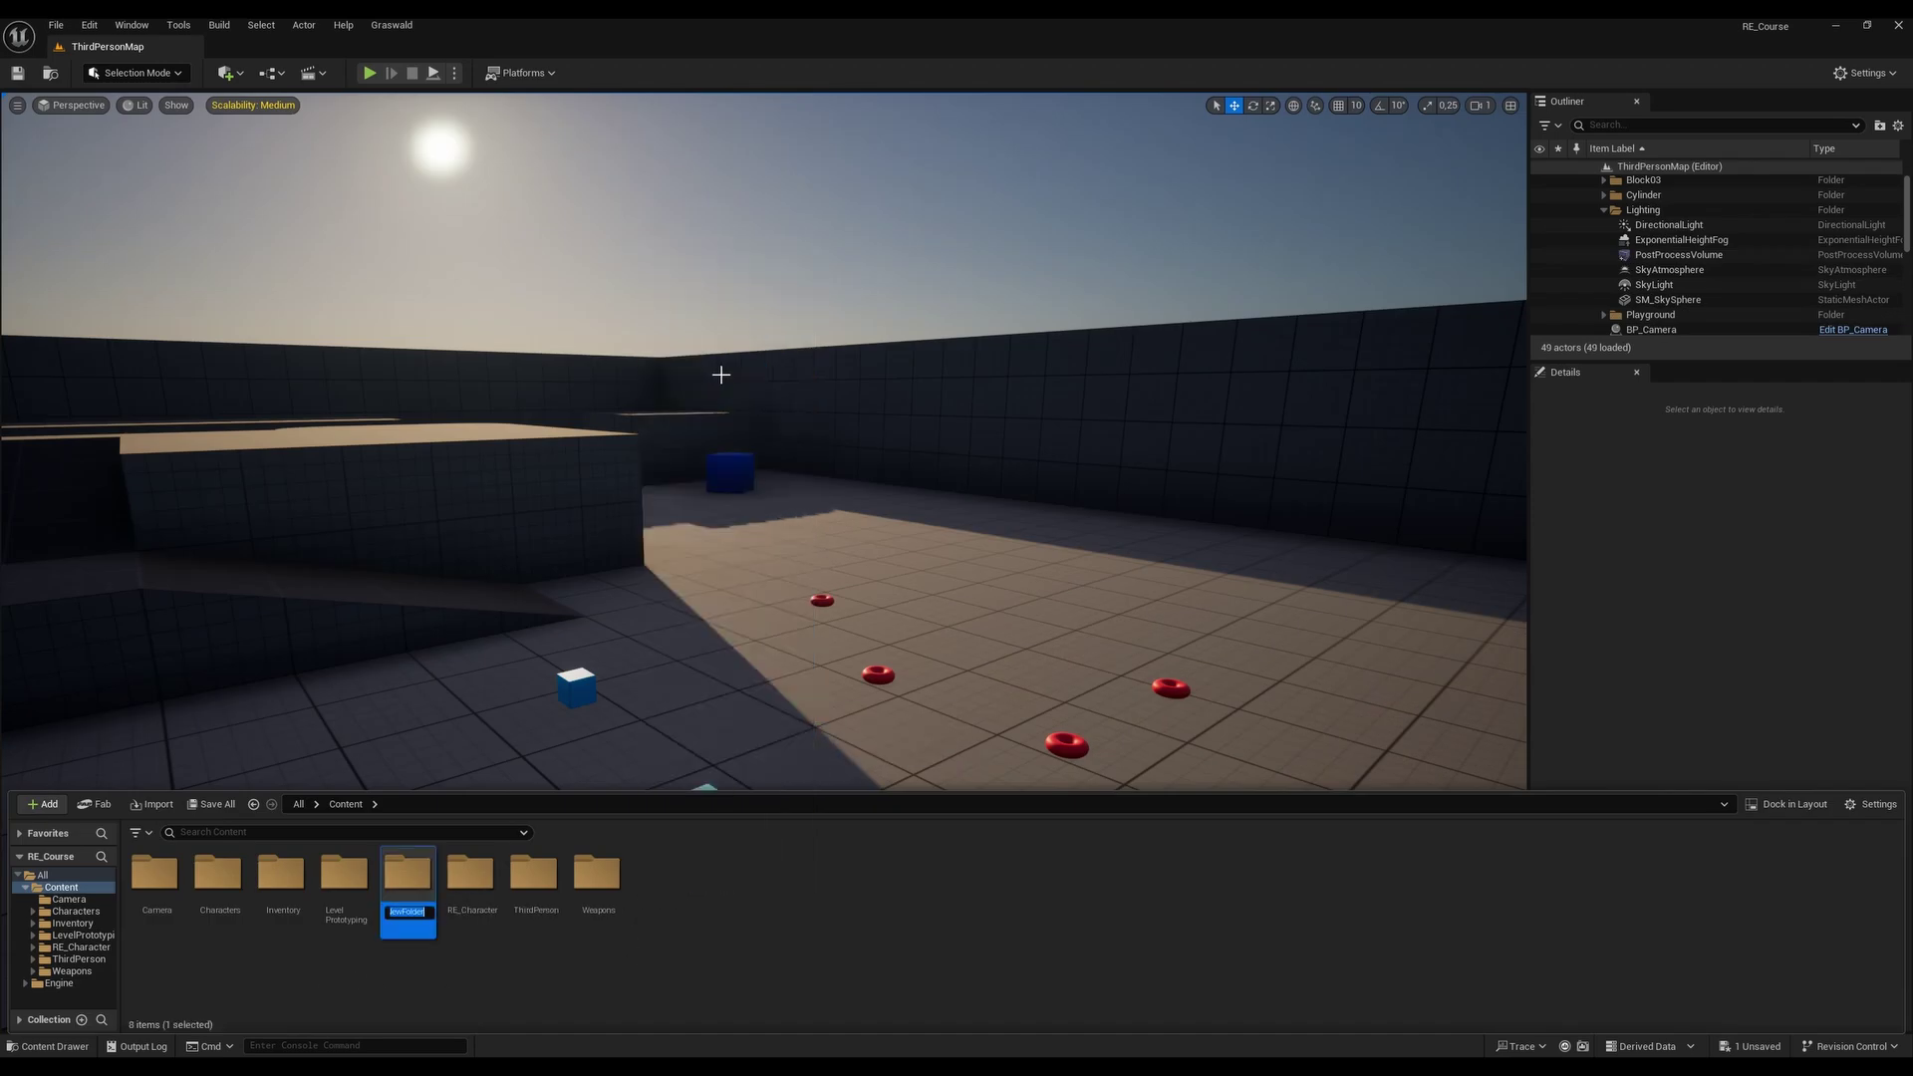
{"action": "type", "text": "SFX"}
{"action": "key", "text": "Return"}
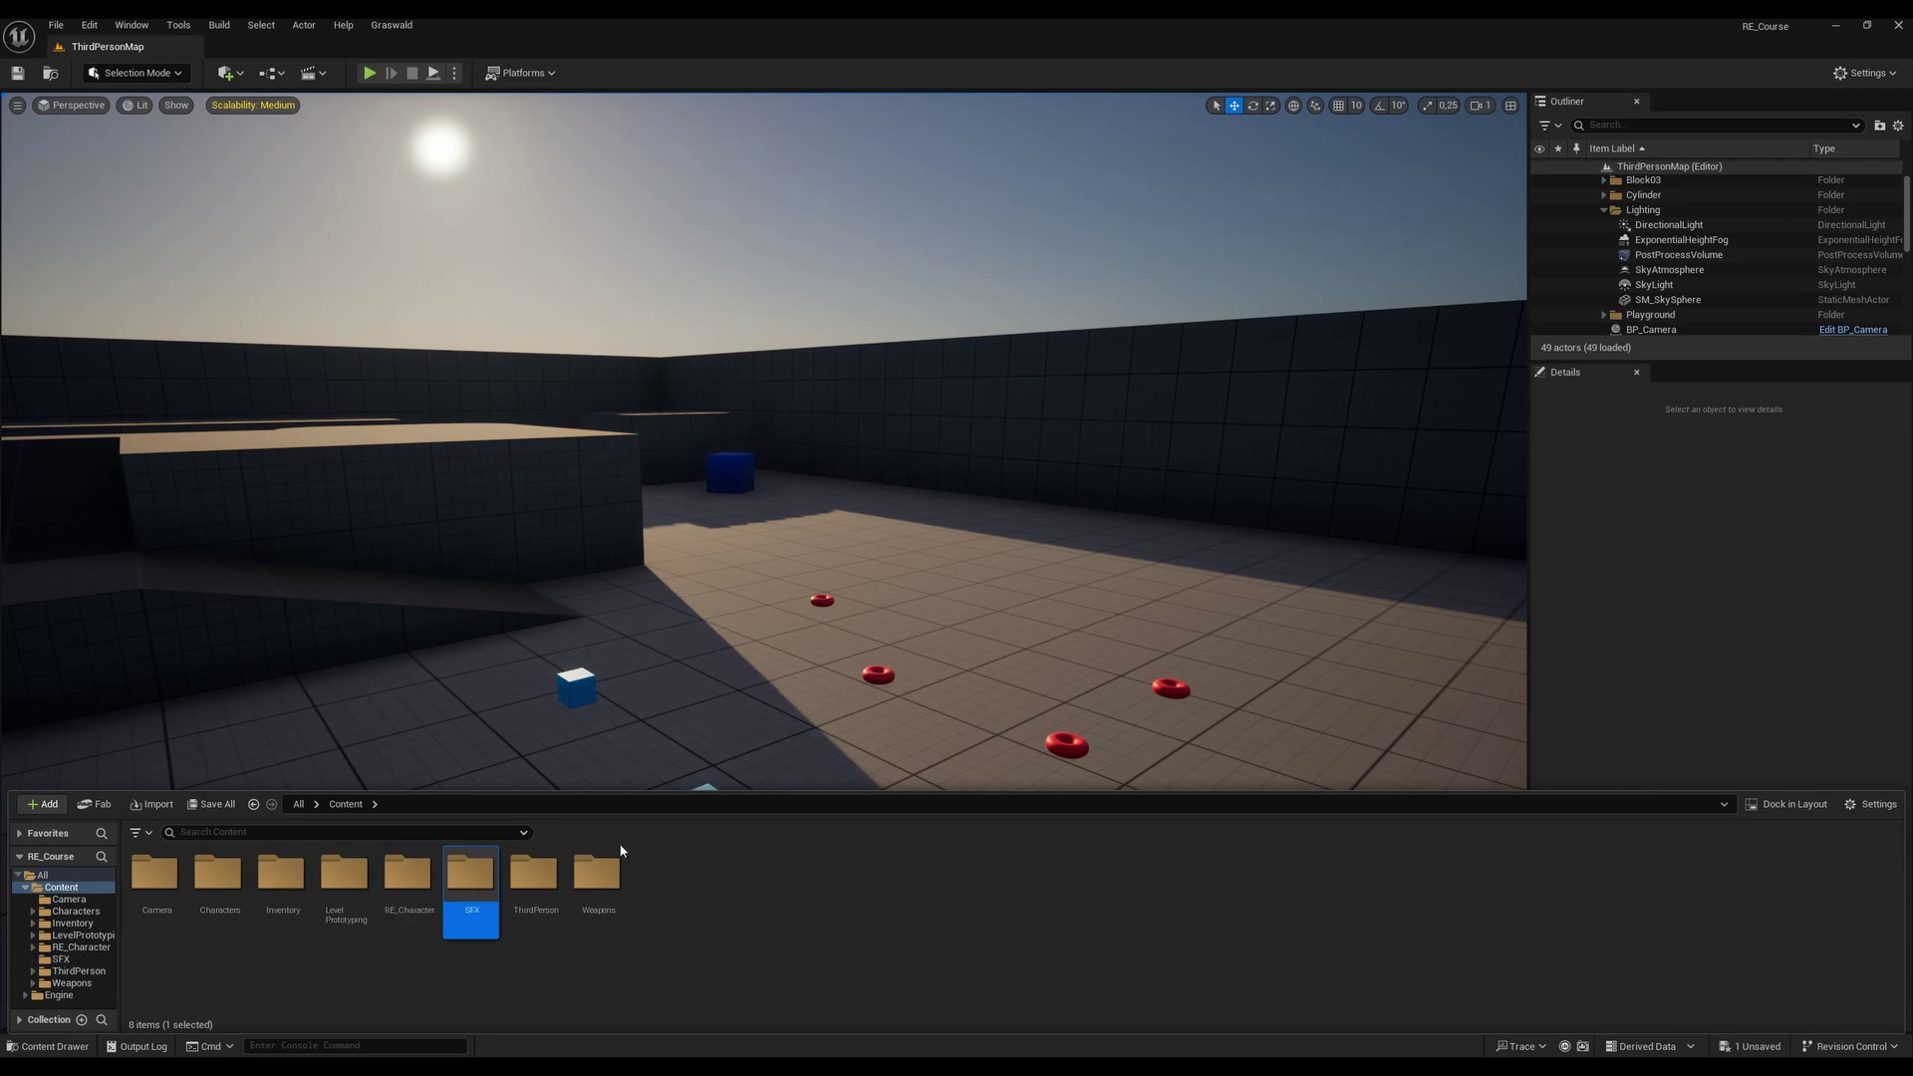
Create a subfolder named Inventory inside the SFX folder and open it
{"action": "double_click", "coordinate": [467, 902]}
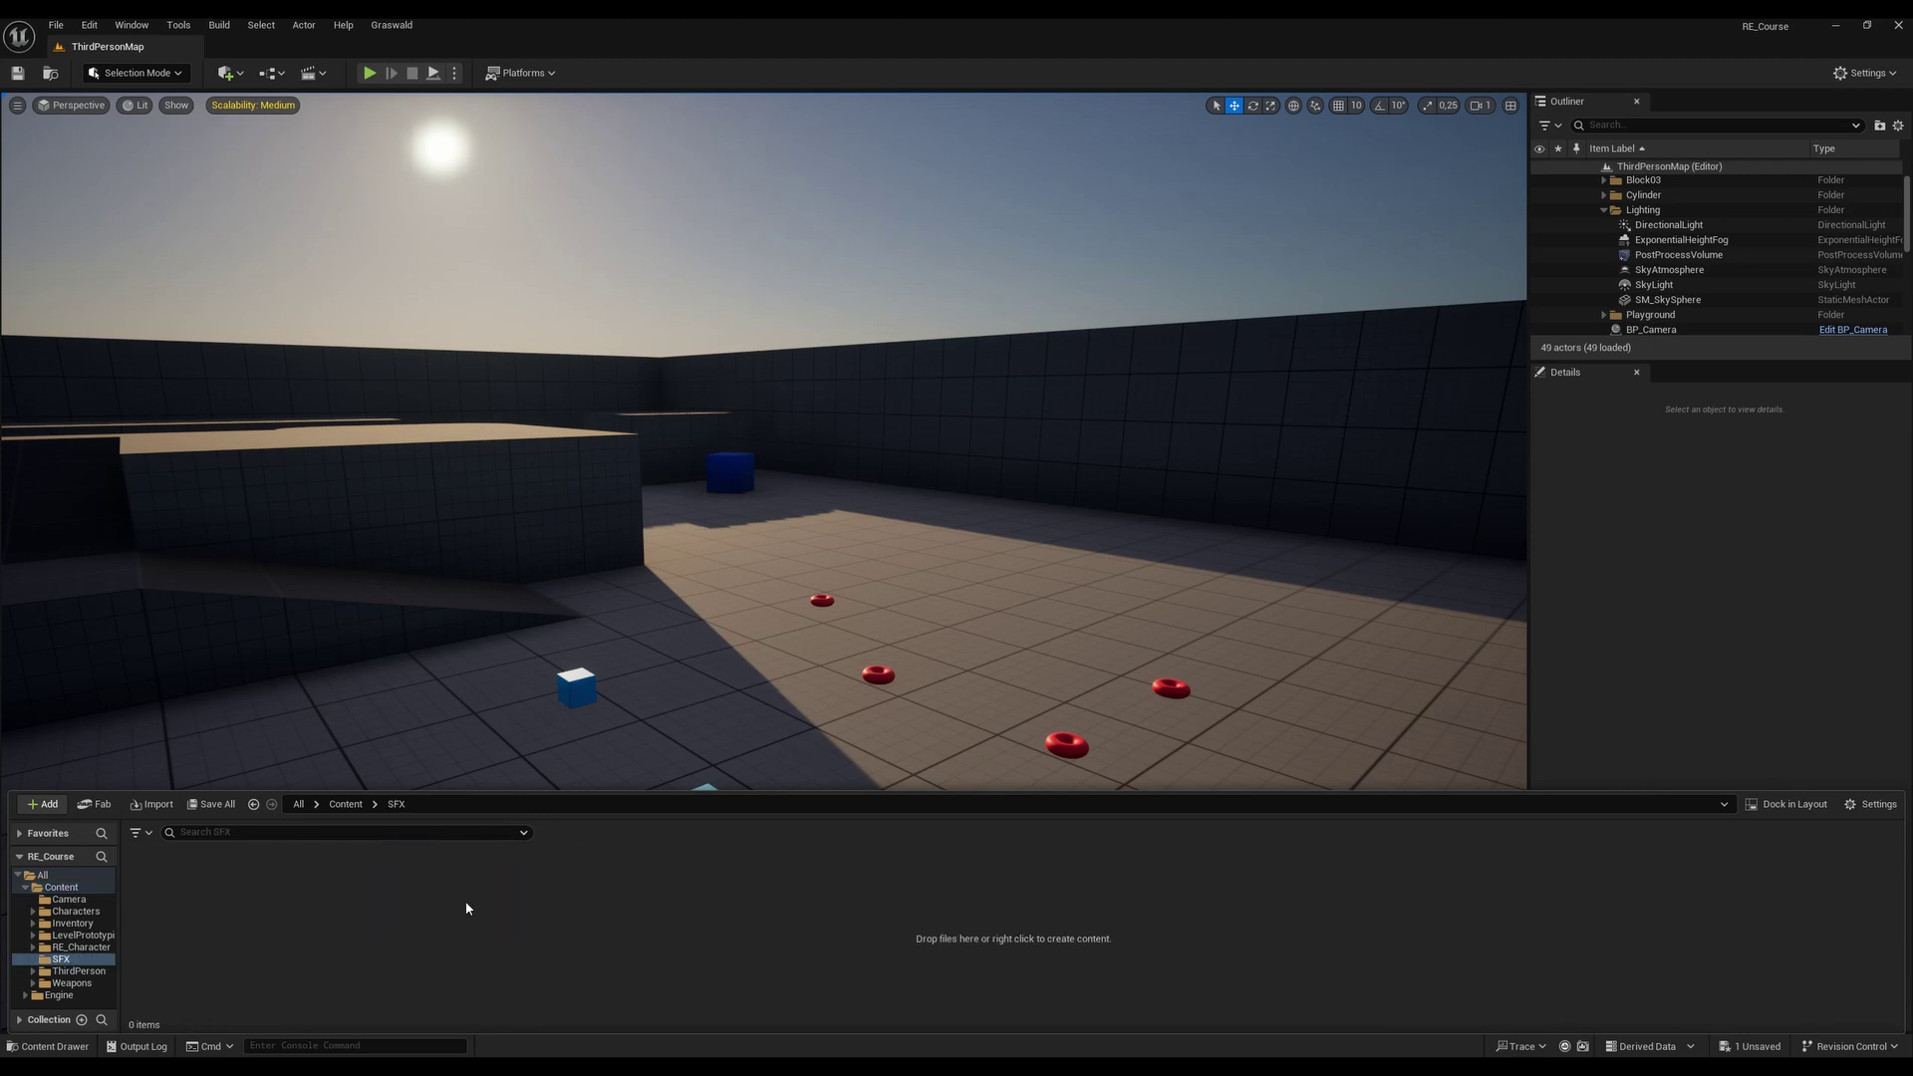
{"action": "right_click", "coordinate": [393, 933]}
{"action": "left_click", "coordinate": [410, 403]}
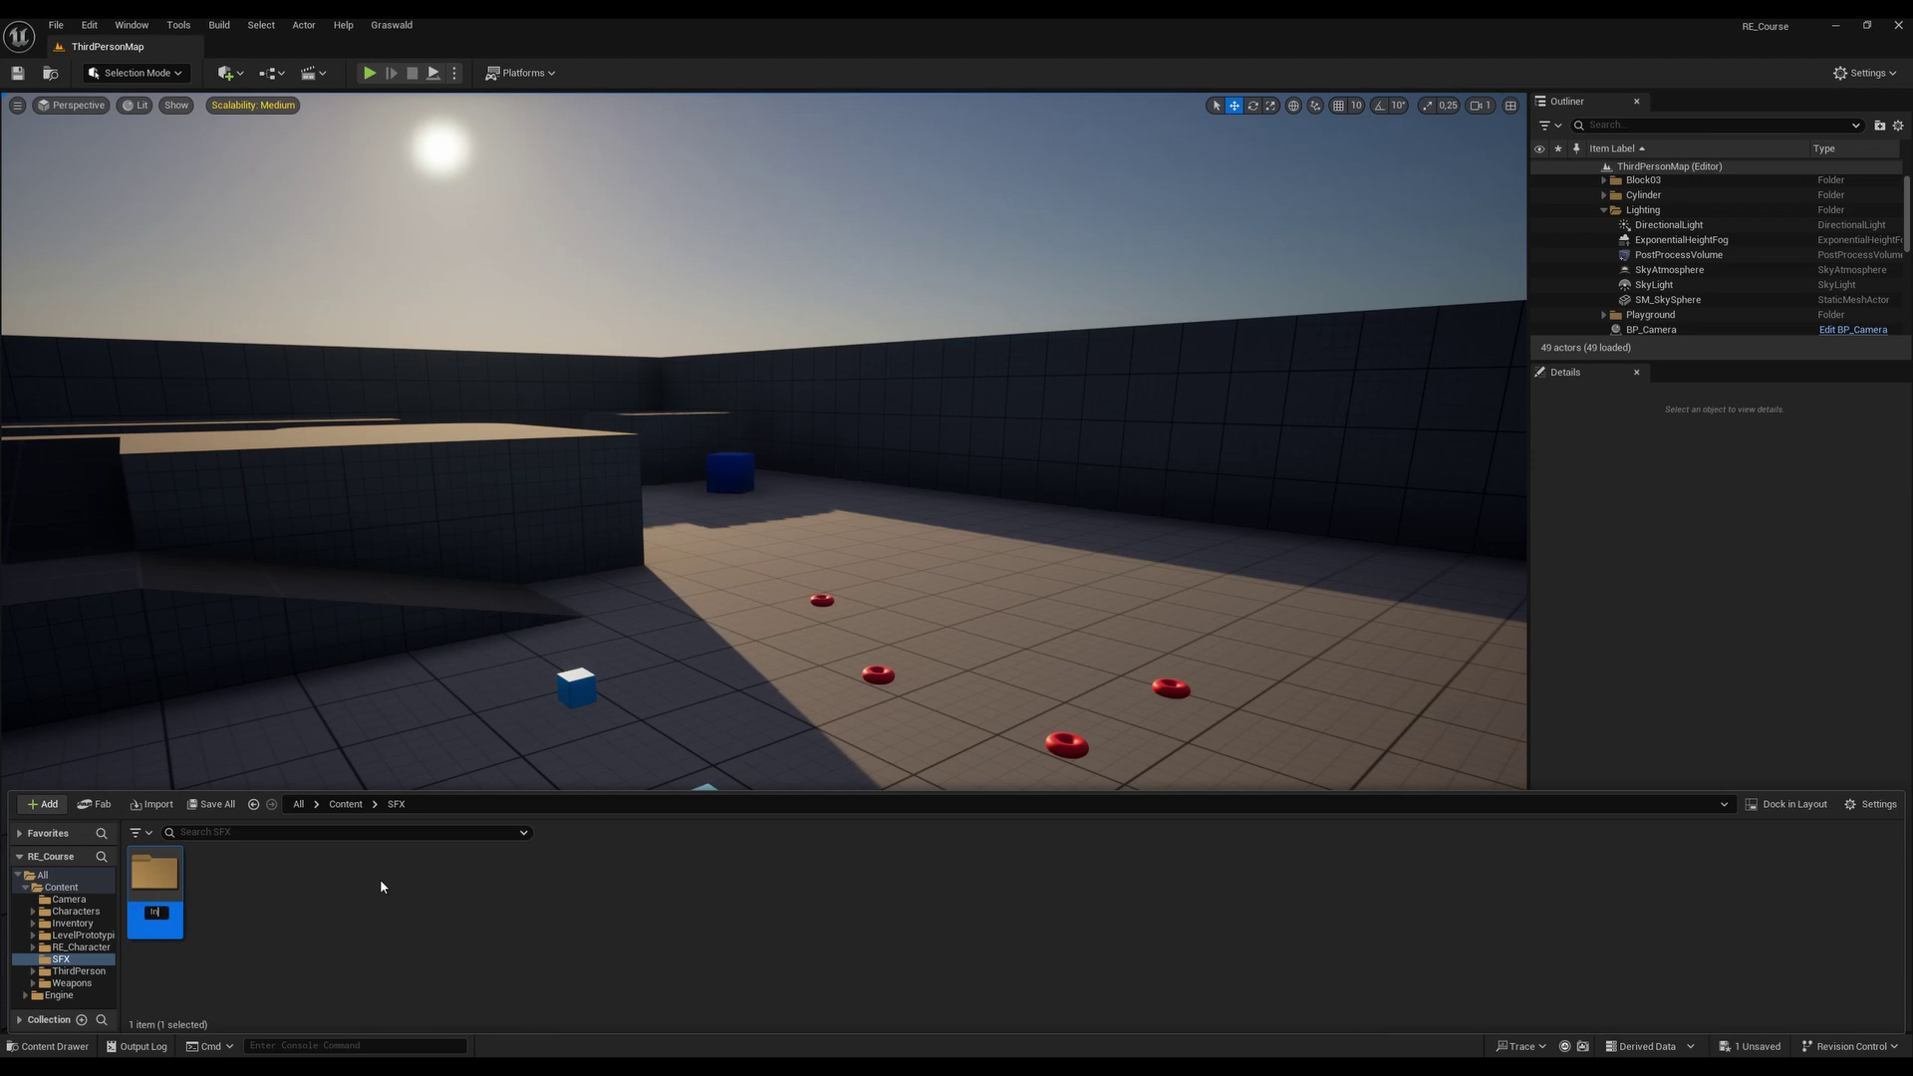
{"action": "key", "text": "BackSpace"}
{"action": "type", "text": "Inventory"}
{"action": "key", "text": "Return"}
{"action": "double_click", "coordinate": [171, 873]}
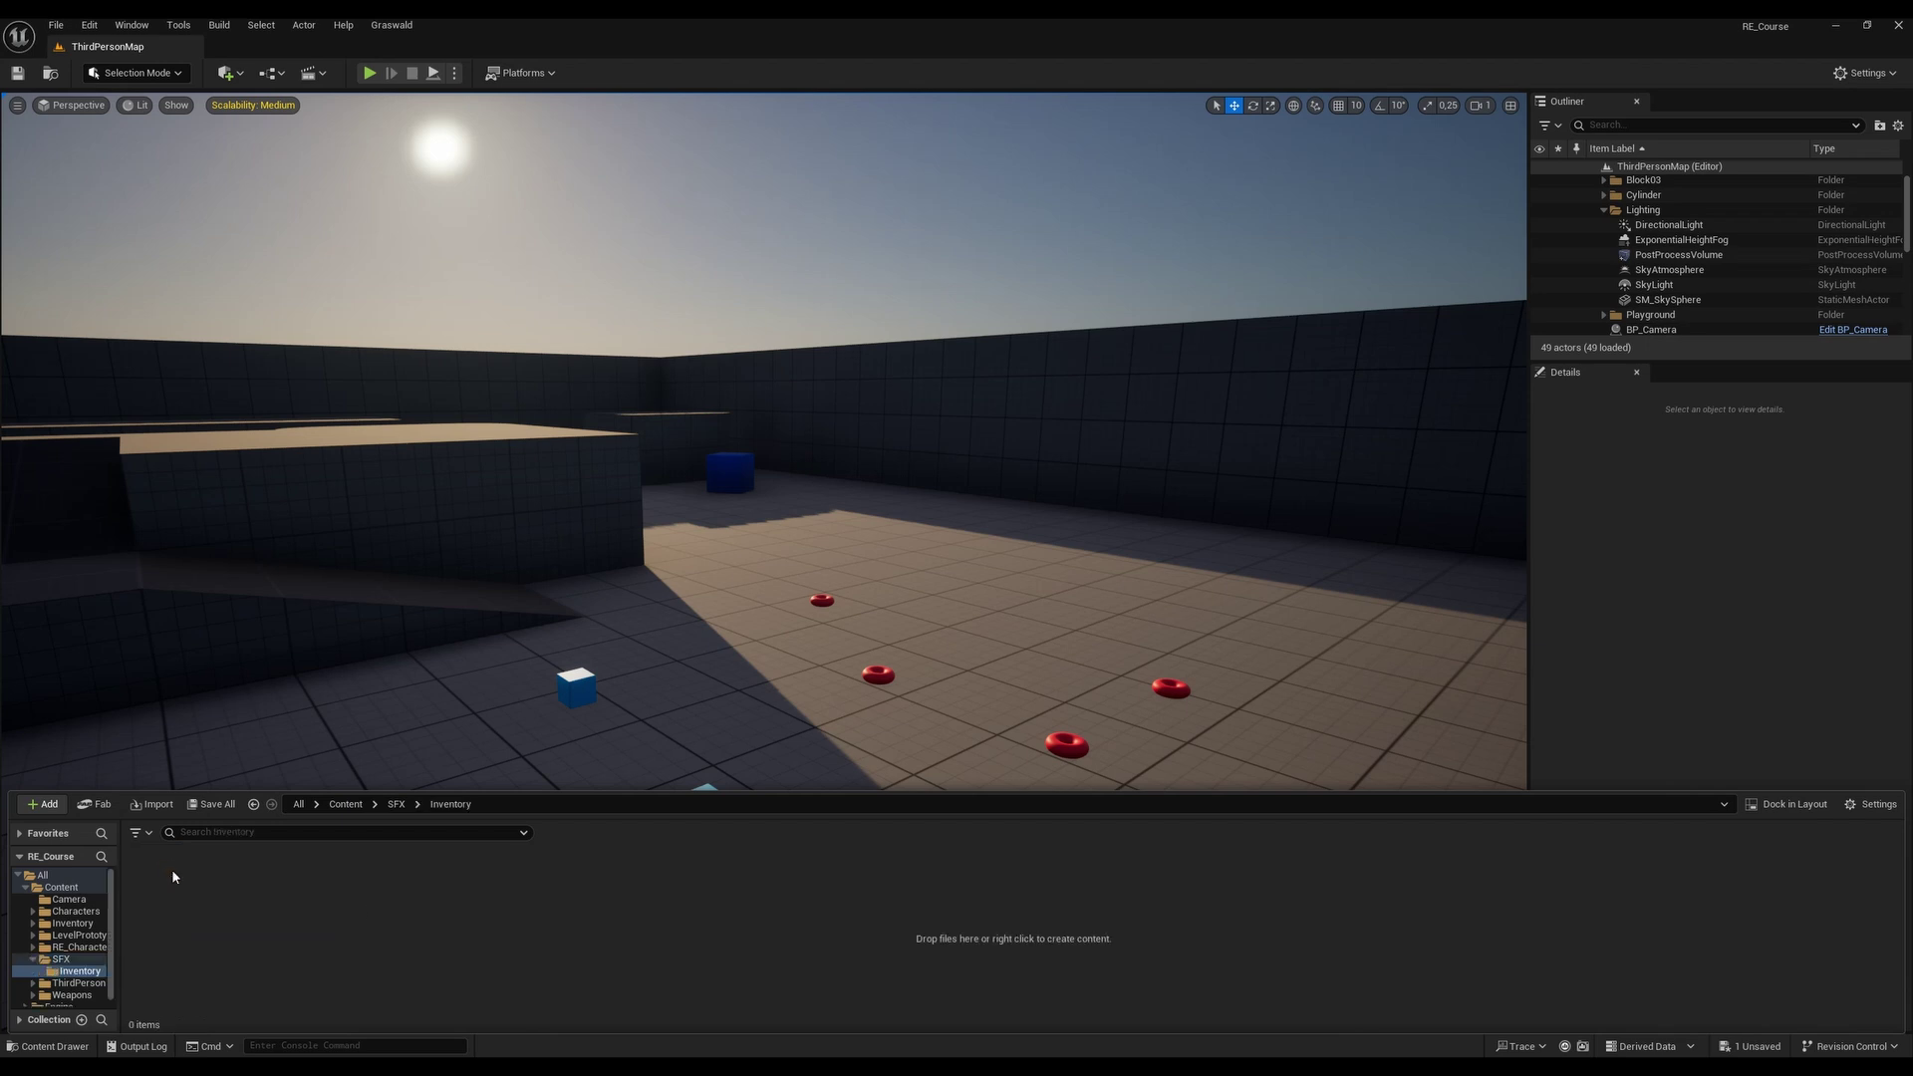
Return to the SFX folder and create a second subfolder named Player
{"action": "left_click", "coordinate": [395, 804]}
{"action": "right_click", "coordinate": [257, 914]}
{"action": "left_click", "coordinate": [341, 402]}
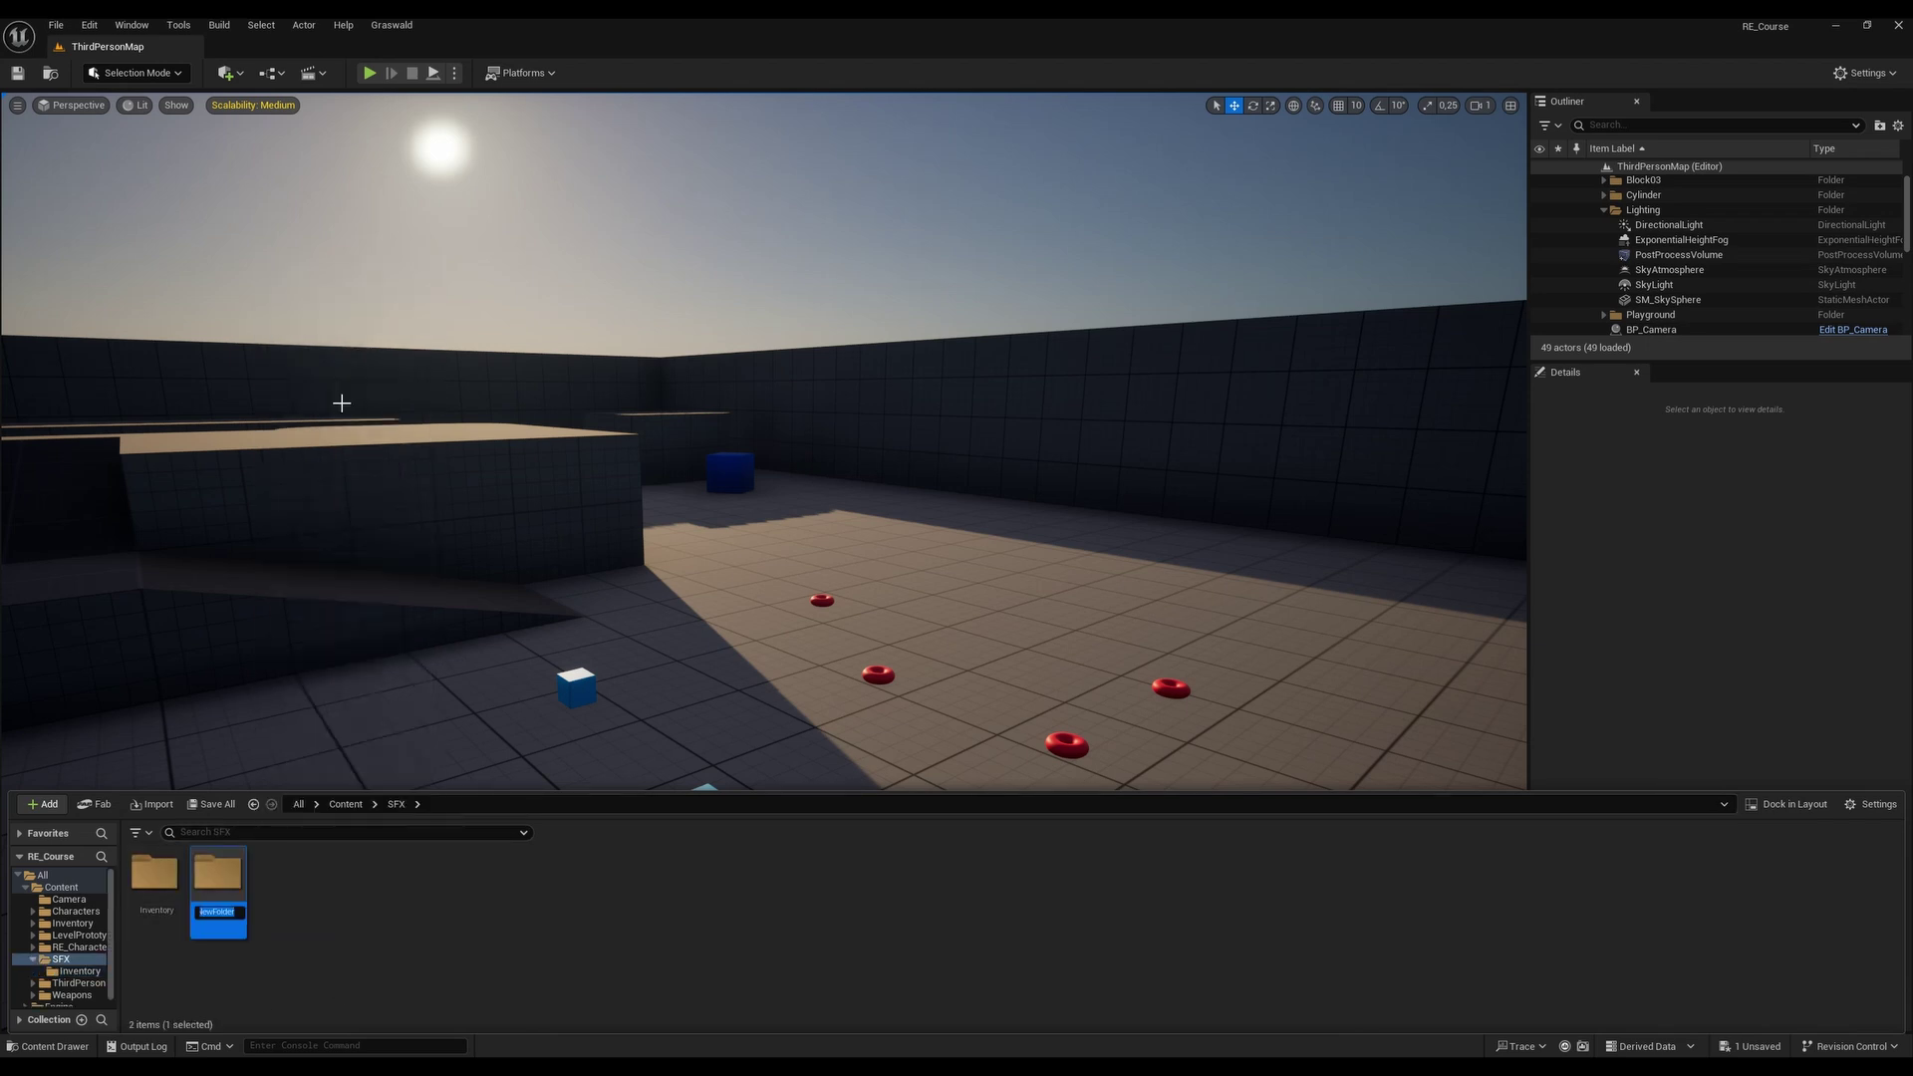
{"action": "type", "text": "Player"}
{"action": "key", "text": "Return"}
Create a subfolder named Zombie inside the SFX folder
{"action": "right_click", "coordinate": [381, 900]}
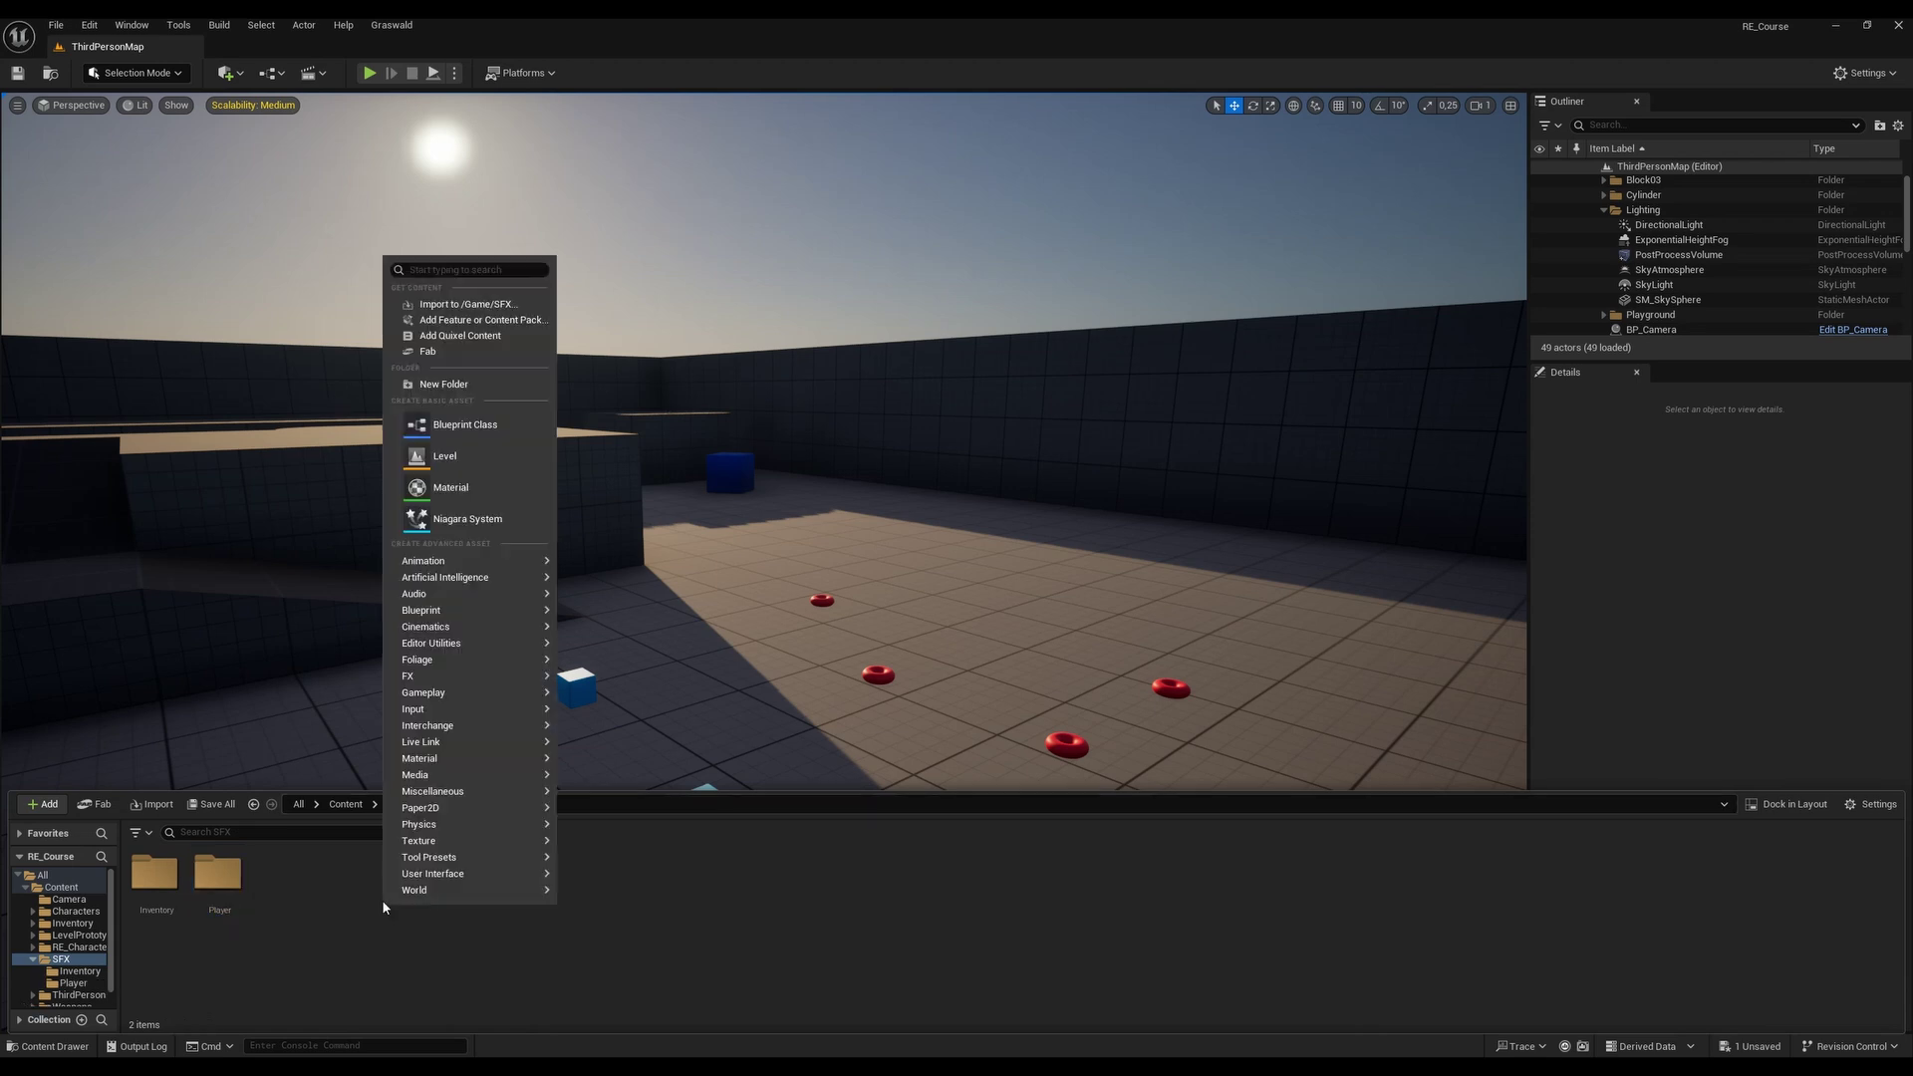
{"action": "left_click", "coordinate": [457, 388]}
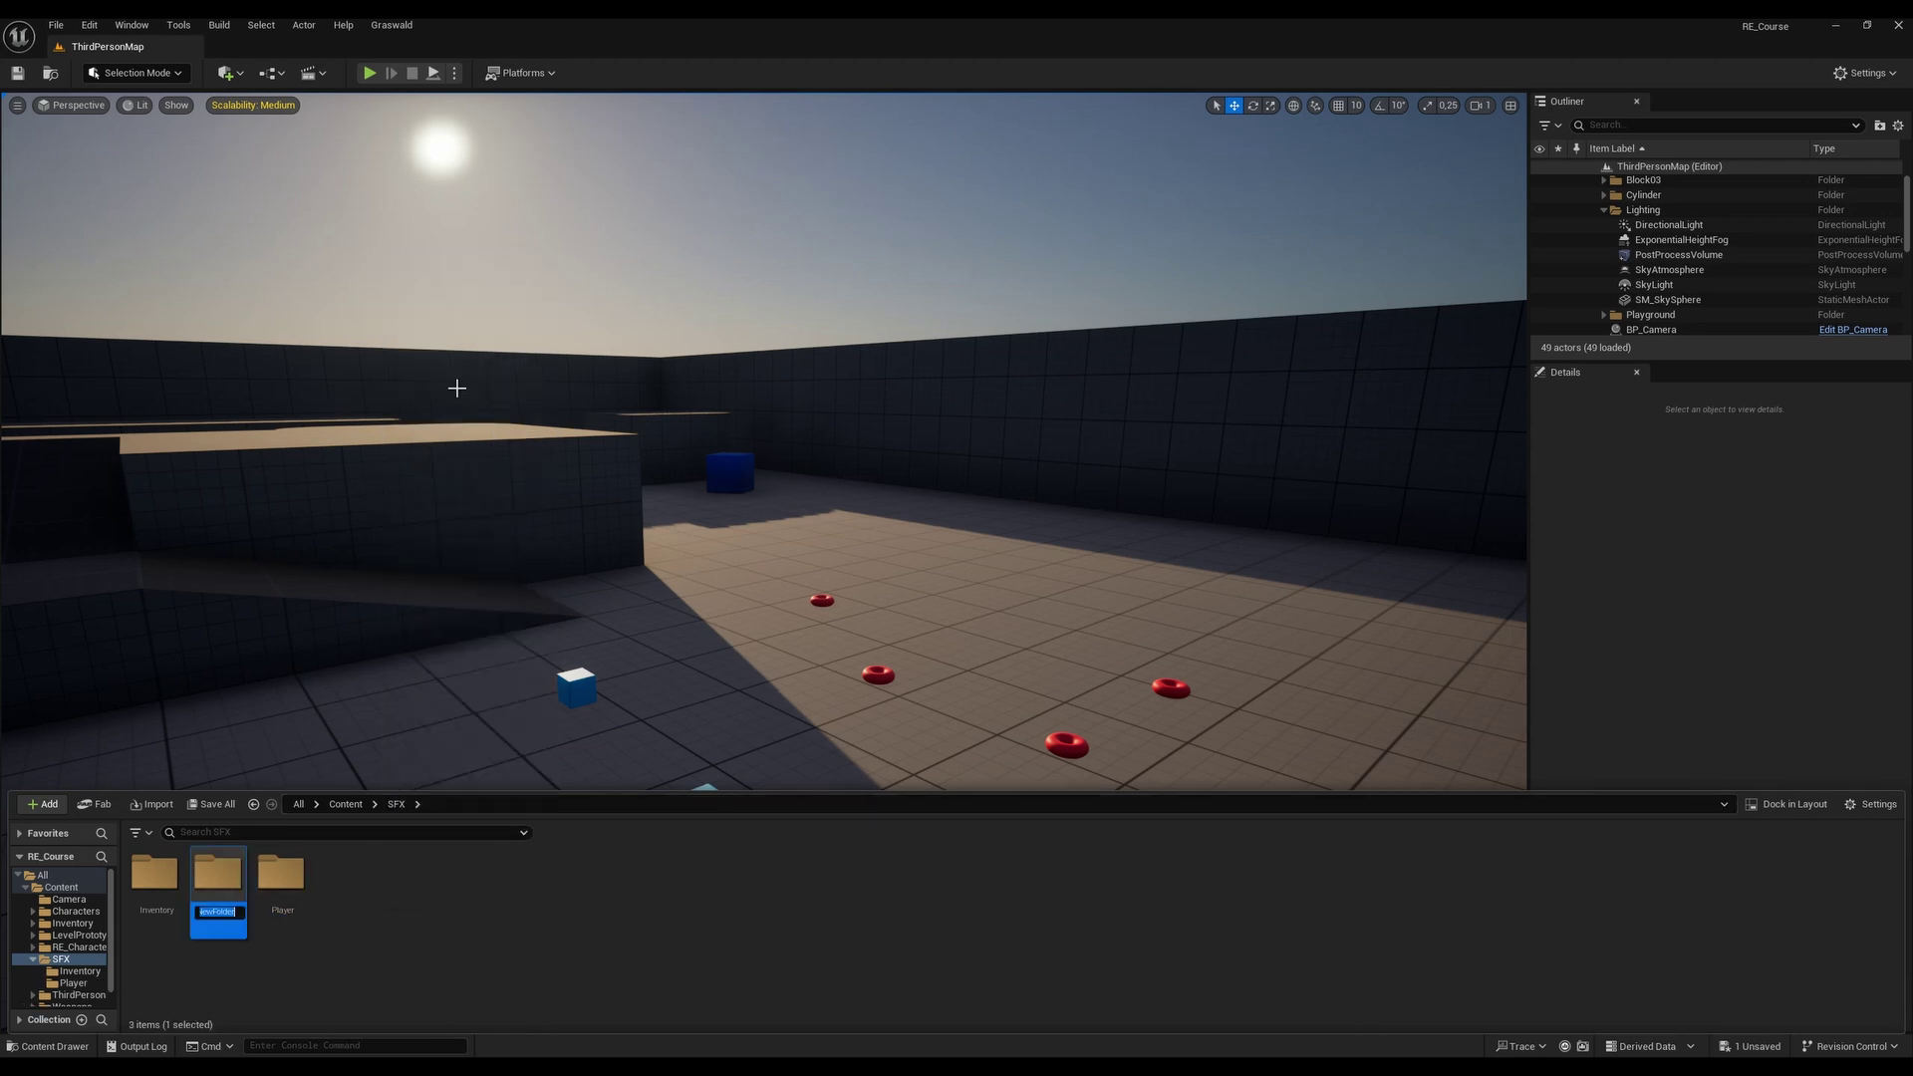
{"action": "type", "text": "Zombie"}
{"action": "key", "text": "Return"}
Create two more subfolders inside the SFX folder, named FootSteps and Weapons
{"action": "right_click", "coordinate": [403, 907]}
{"action": "left_click", "coordinate": [459, 393]}
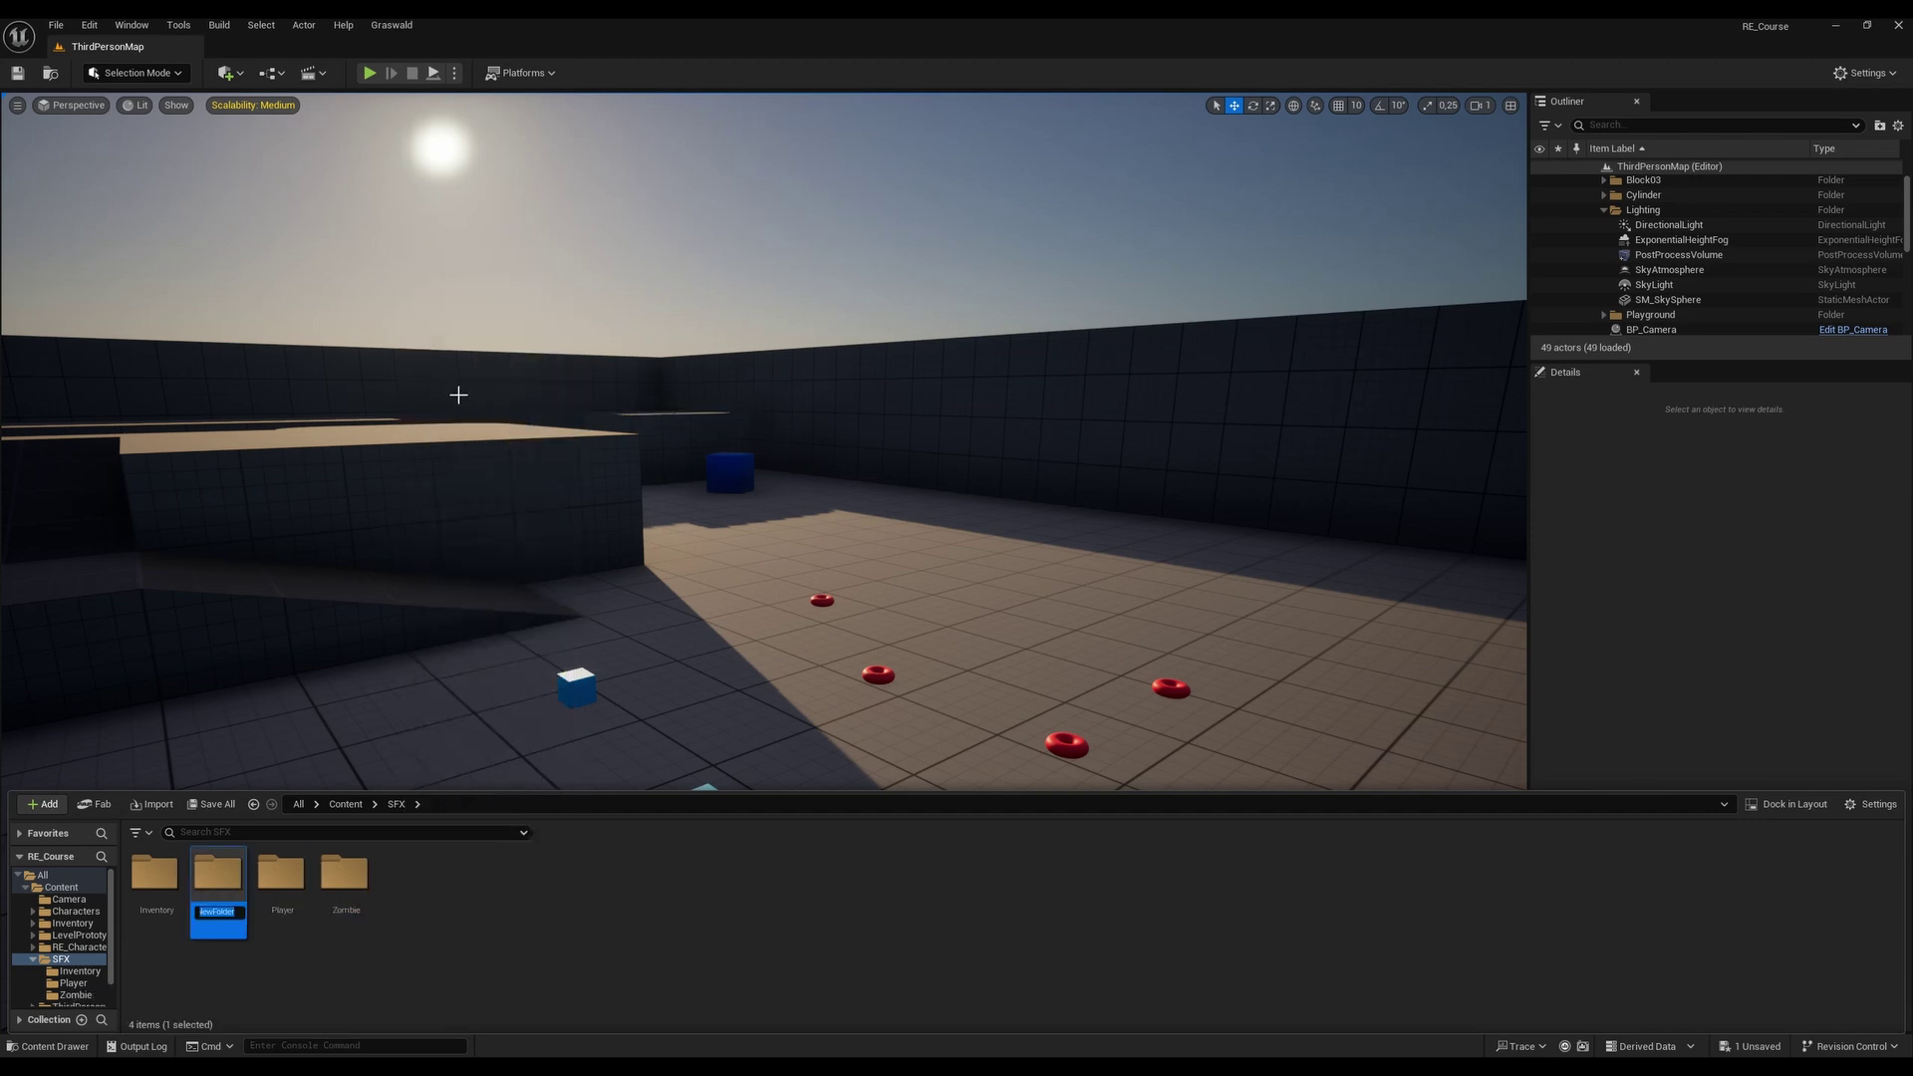
{"action": "type", "text": "FootSteps"}
{"action": "key", "text": "Return"}
{"action": "key", "text": "ctrl+shift+n"}
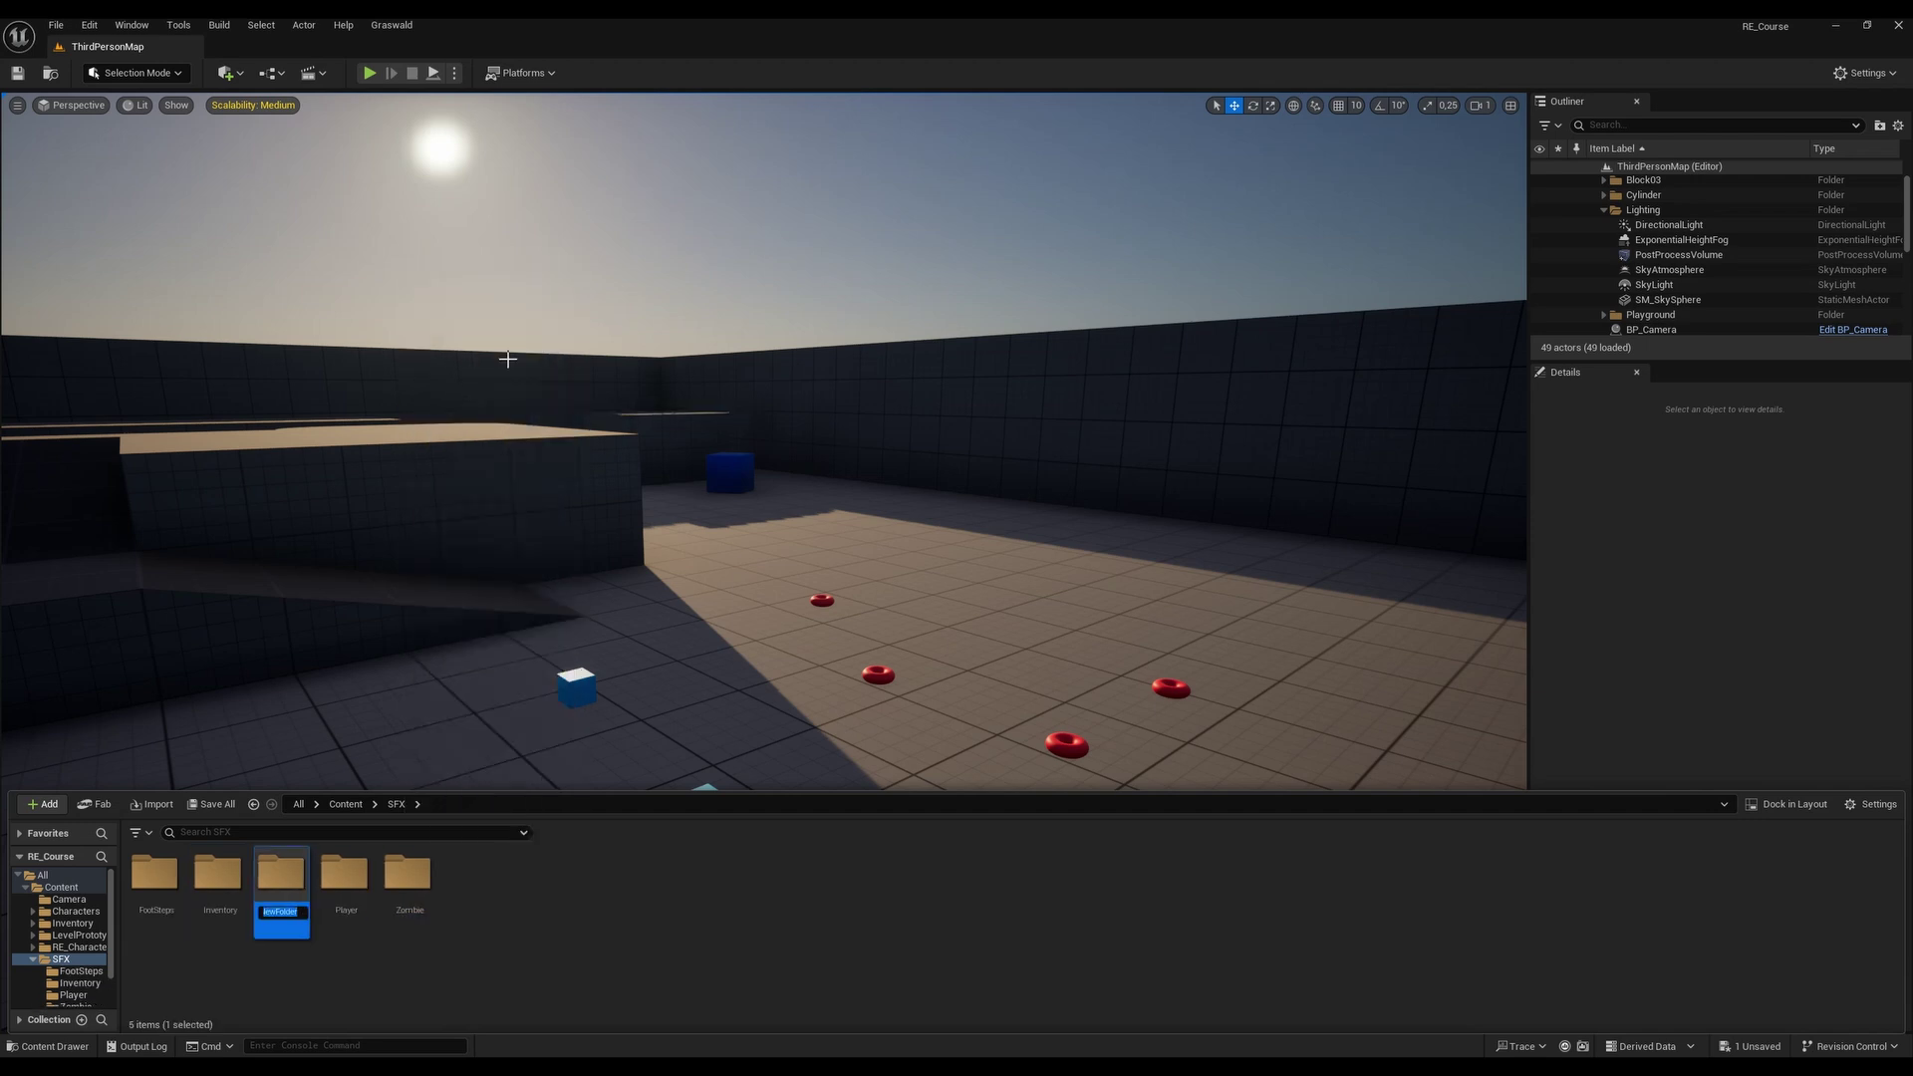
{"action": "type", "text": "Weapons"}
{"action": "key", "text": "Return"}
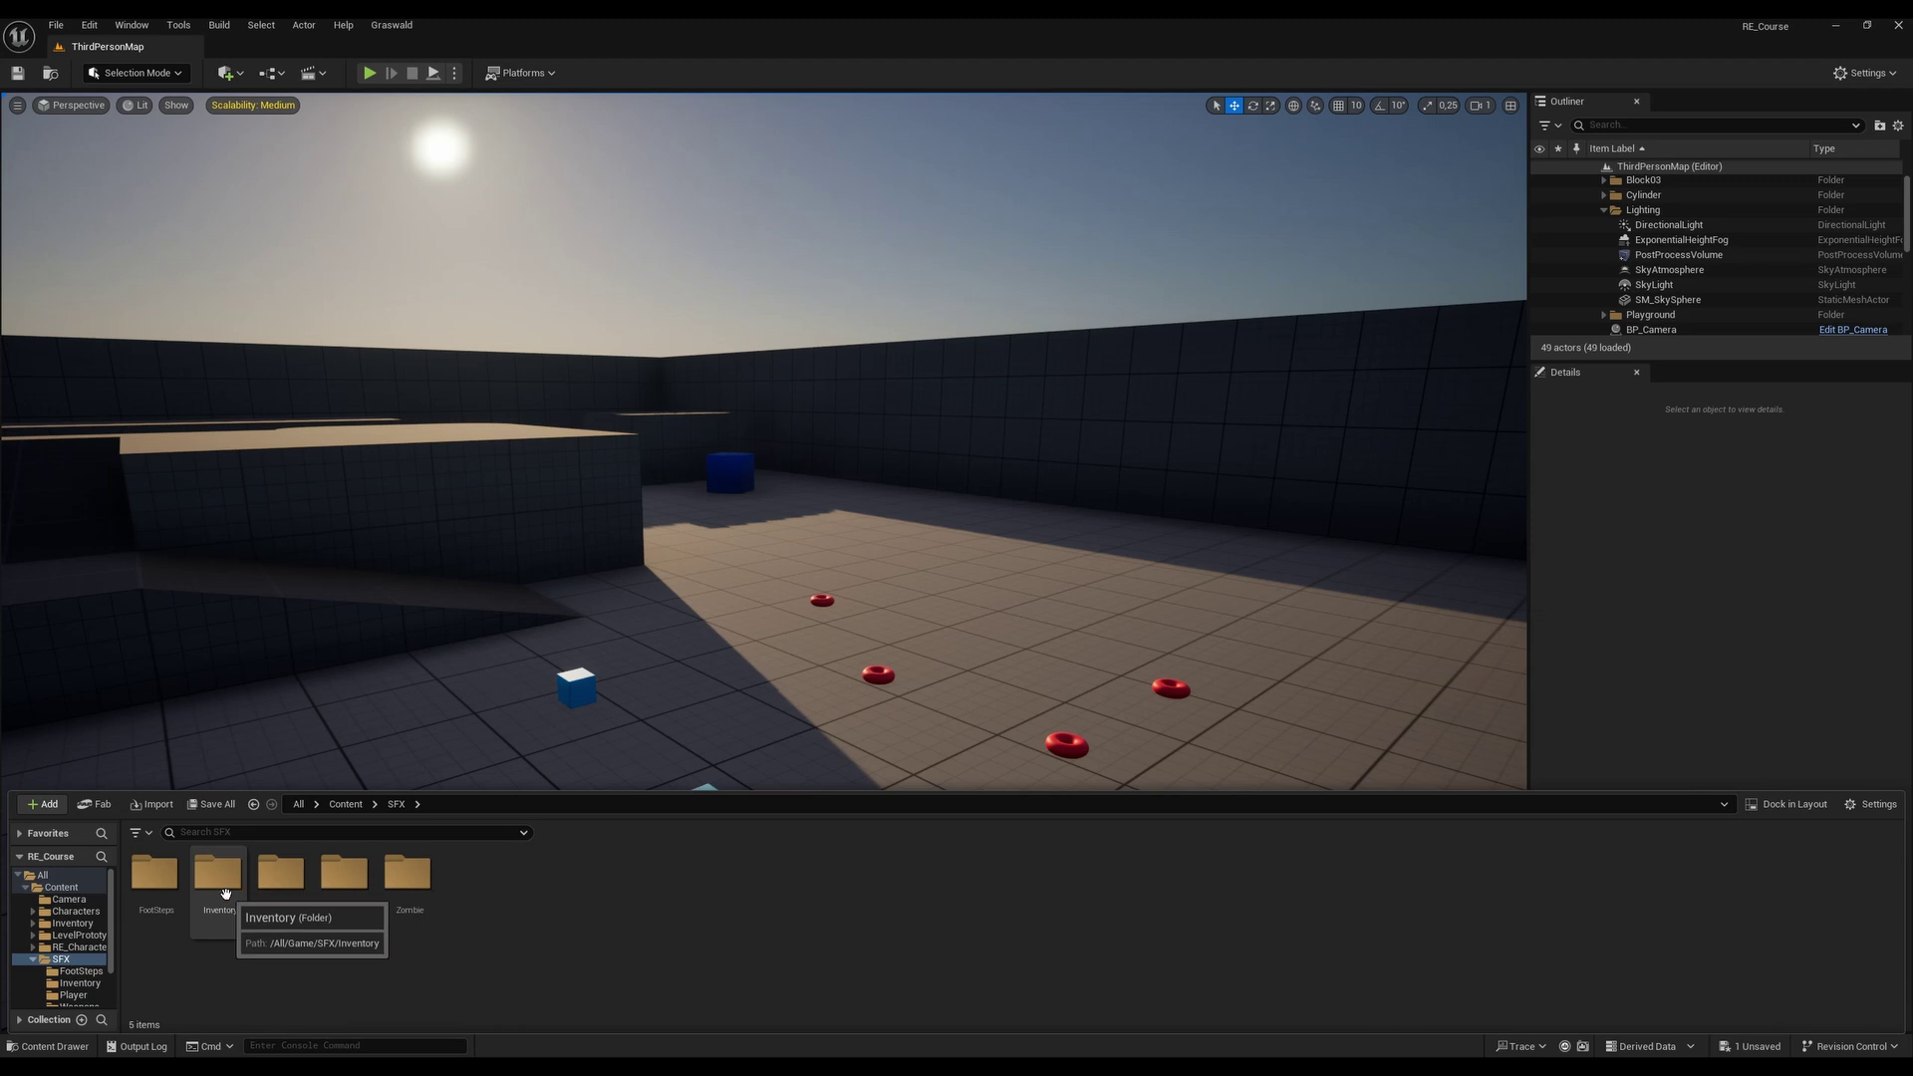
Open the Inventory subfolder of SFX and delete its four sound cues, SC_Inspect through SC_Storage
{"action": "left_click", "coordinate": [225, 893]}
{"action": "double_click", "coordinate": [225, 893]}
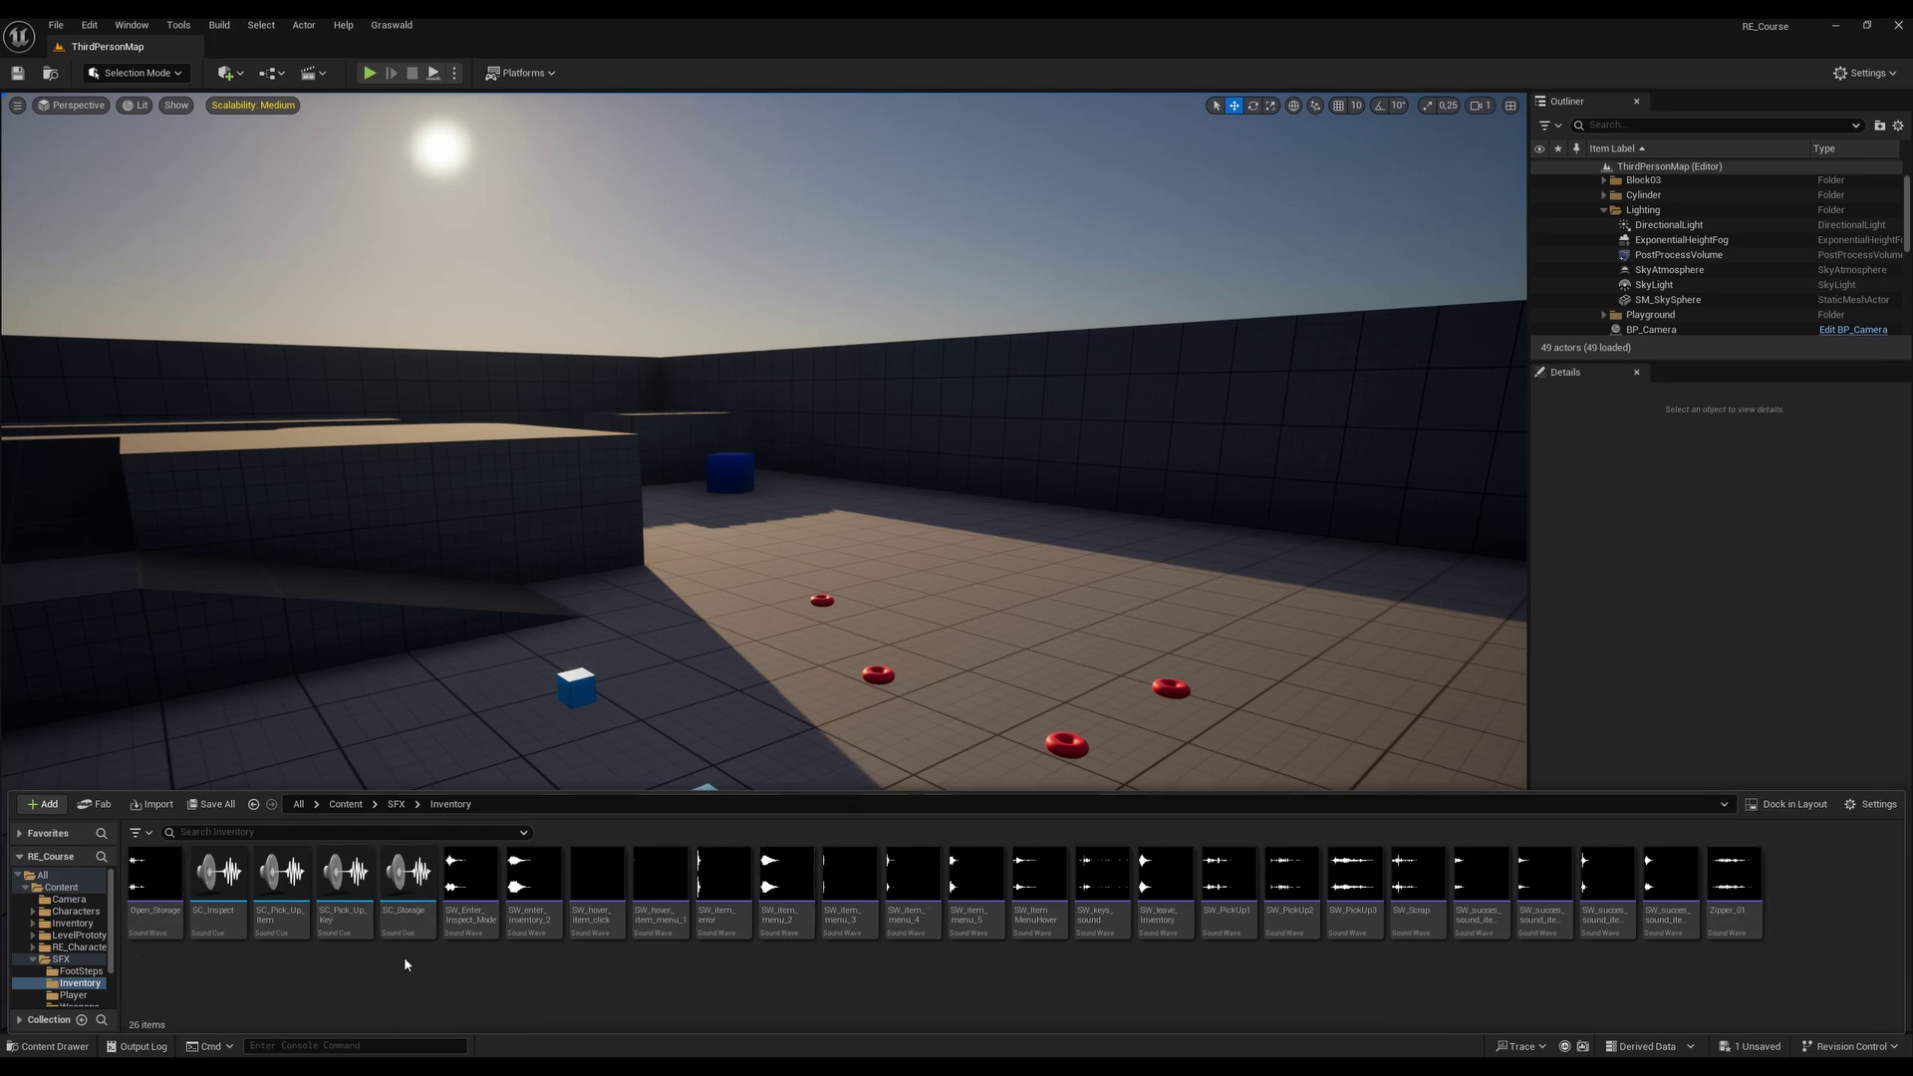
{"action": "left_click", "coordinate": [396, 804]}
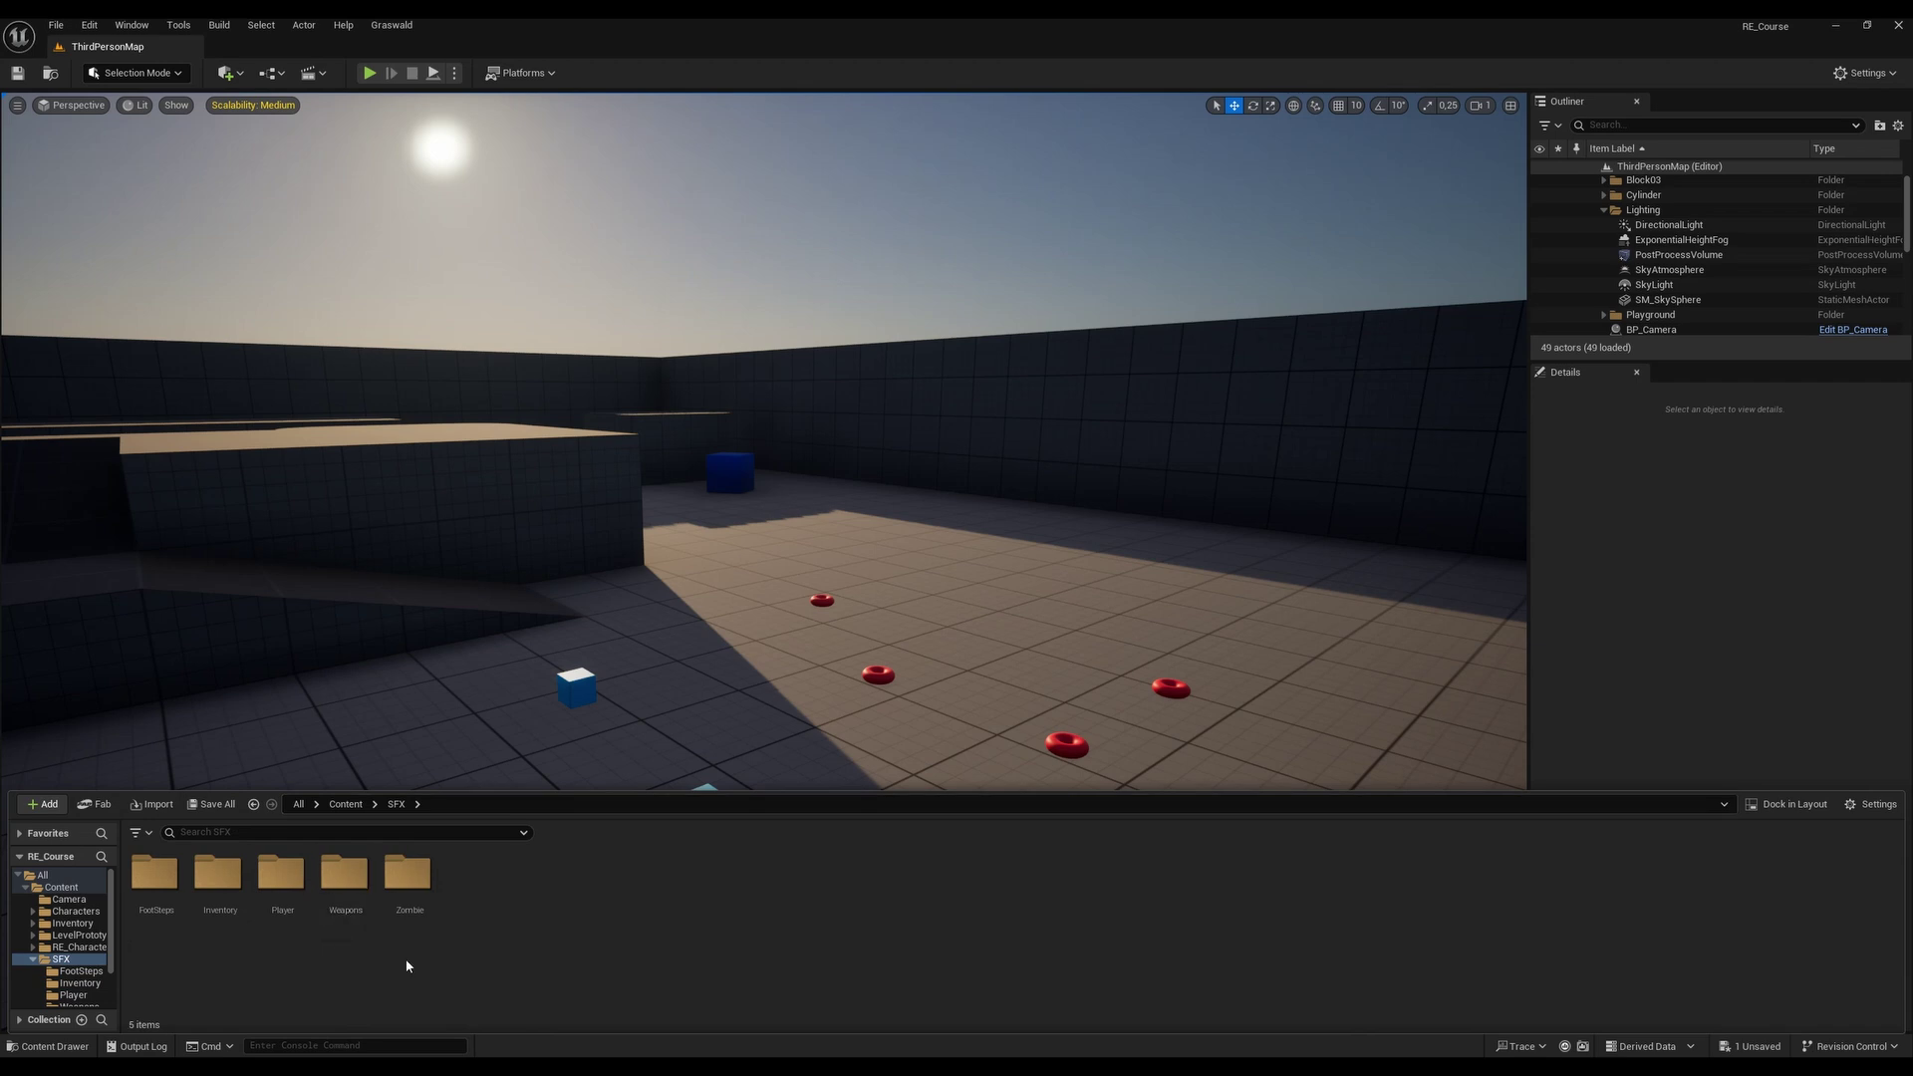
{"action": "double_click", "coordinate": [214, 877]}
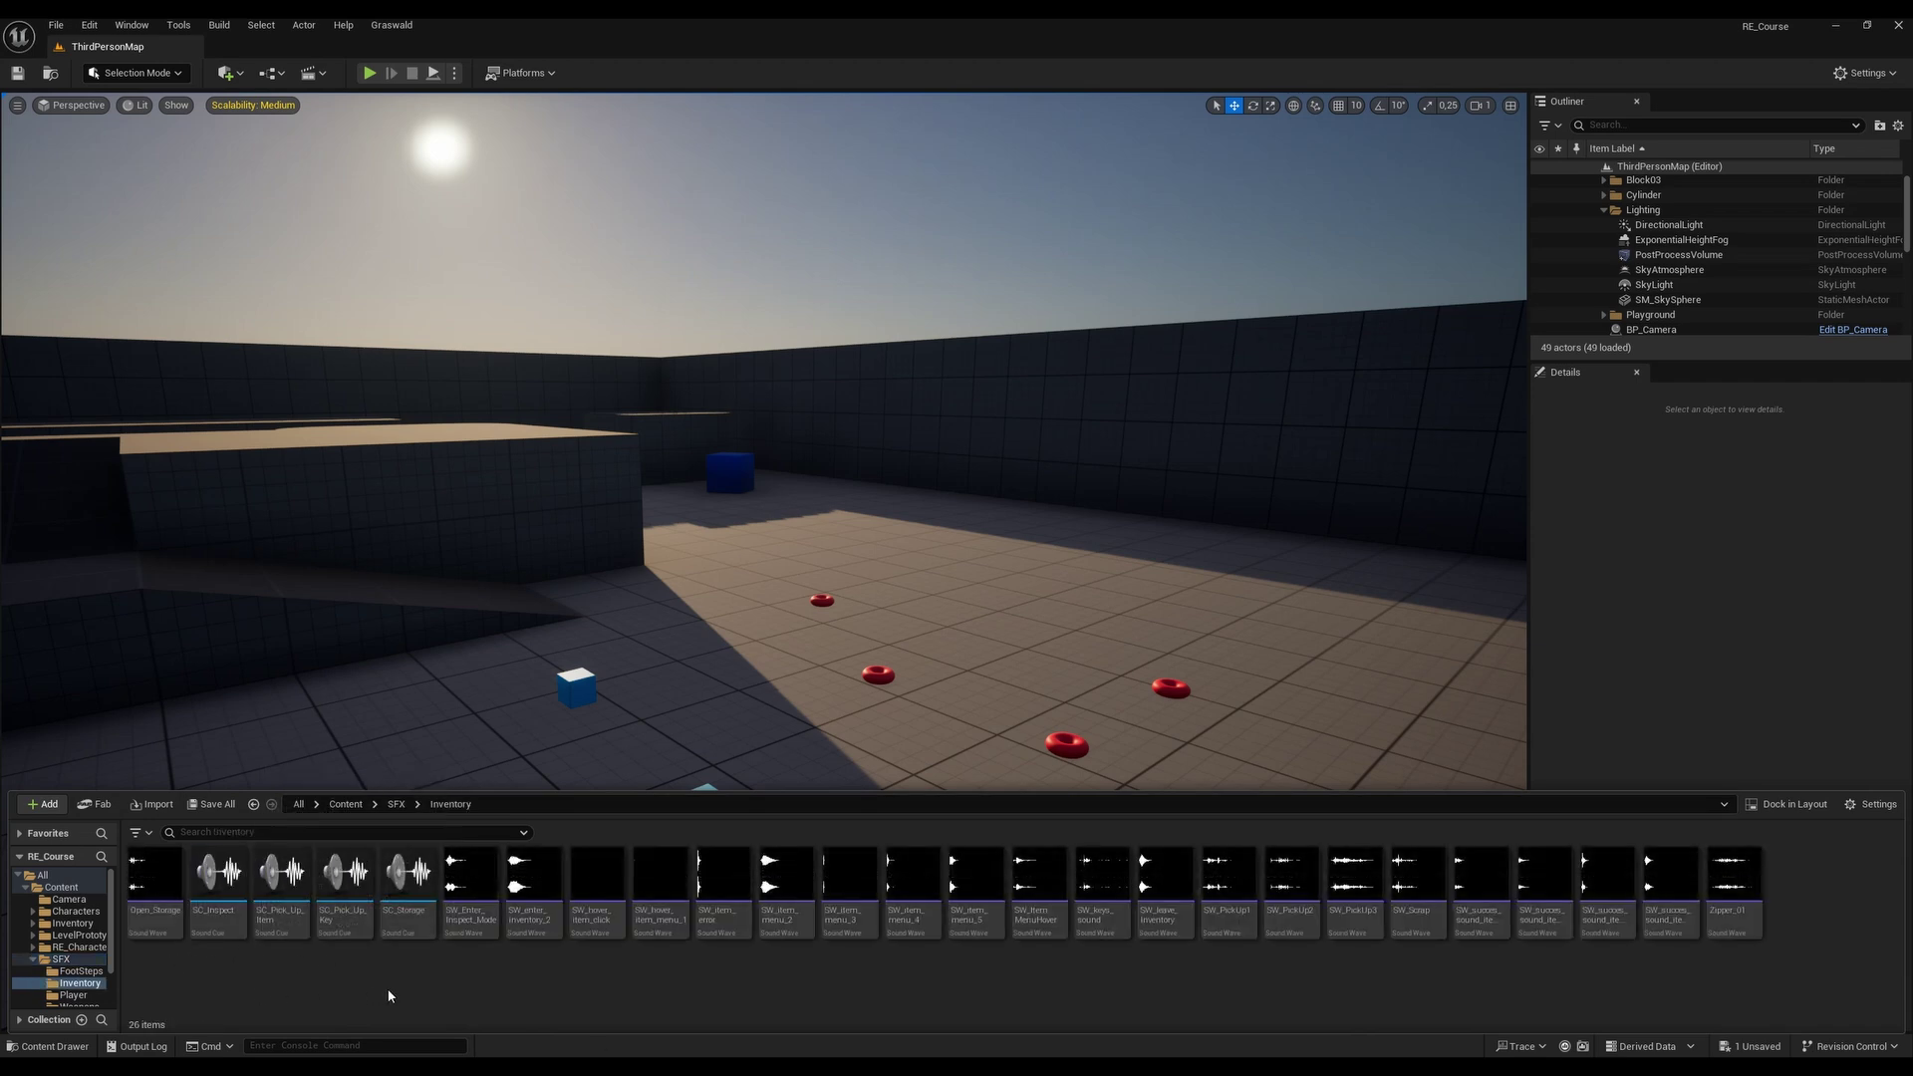
{"action": "left_click", "coordinate": [154, 873]}
{"action": "mouse_move", "coordinate": [215, 887]}
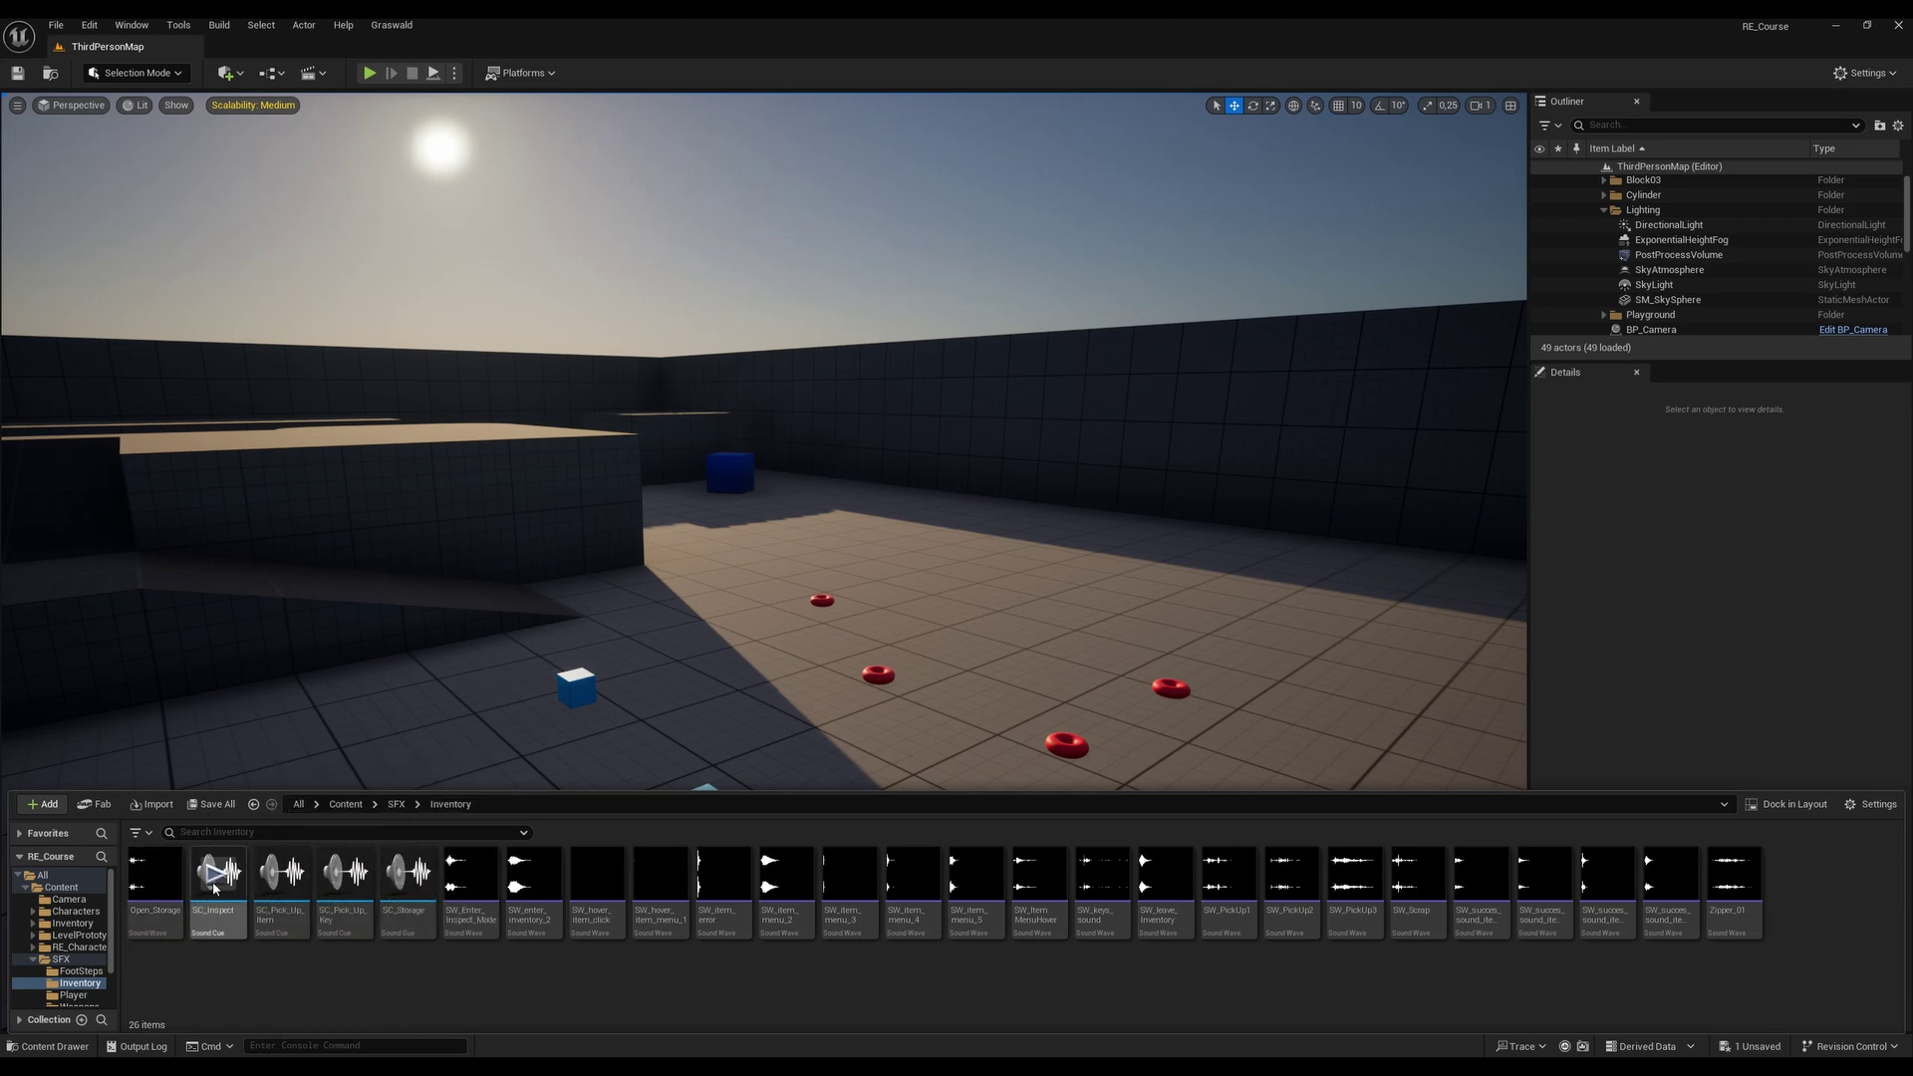
{"action": "left_click", "coordinate": [214, 887]}
{"action": "left_click", "coordinate": [382, 934], "text": "shift"}
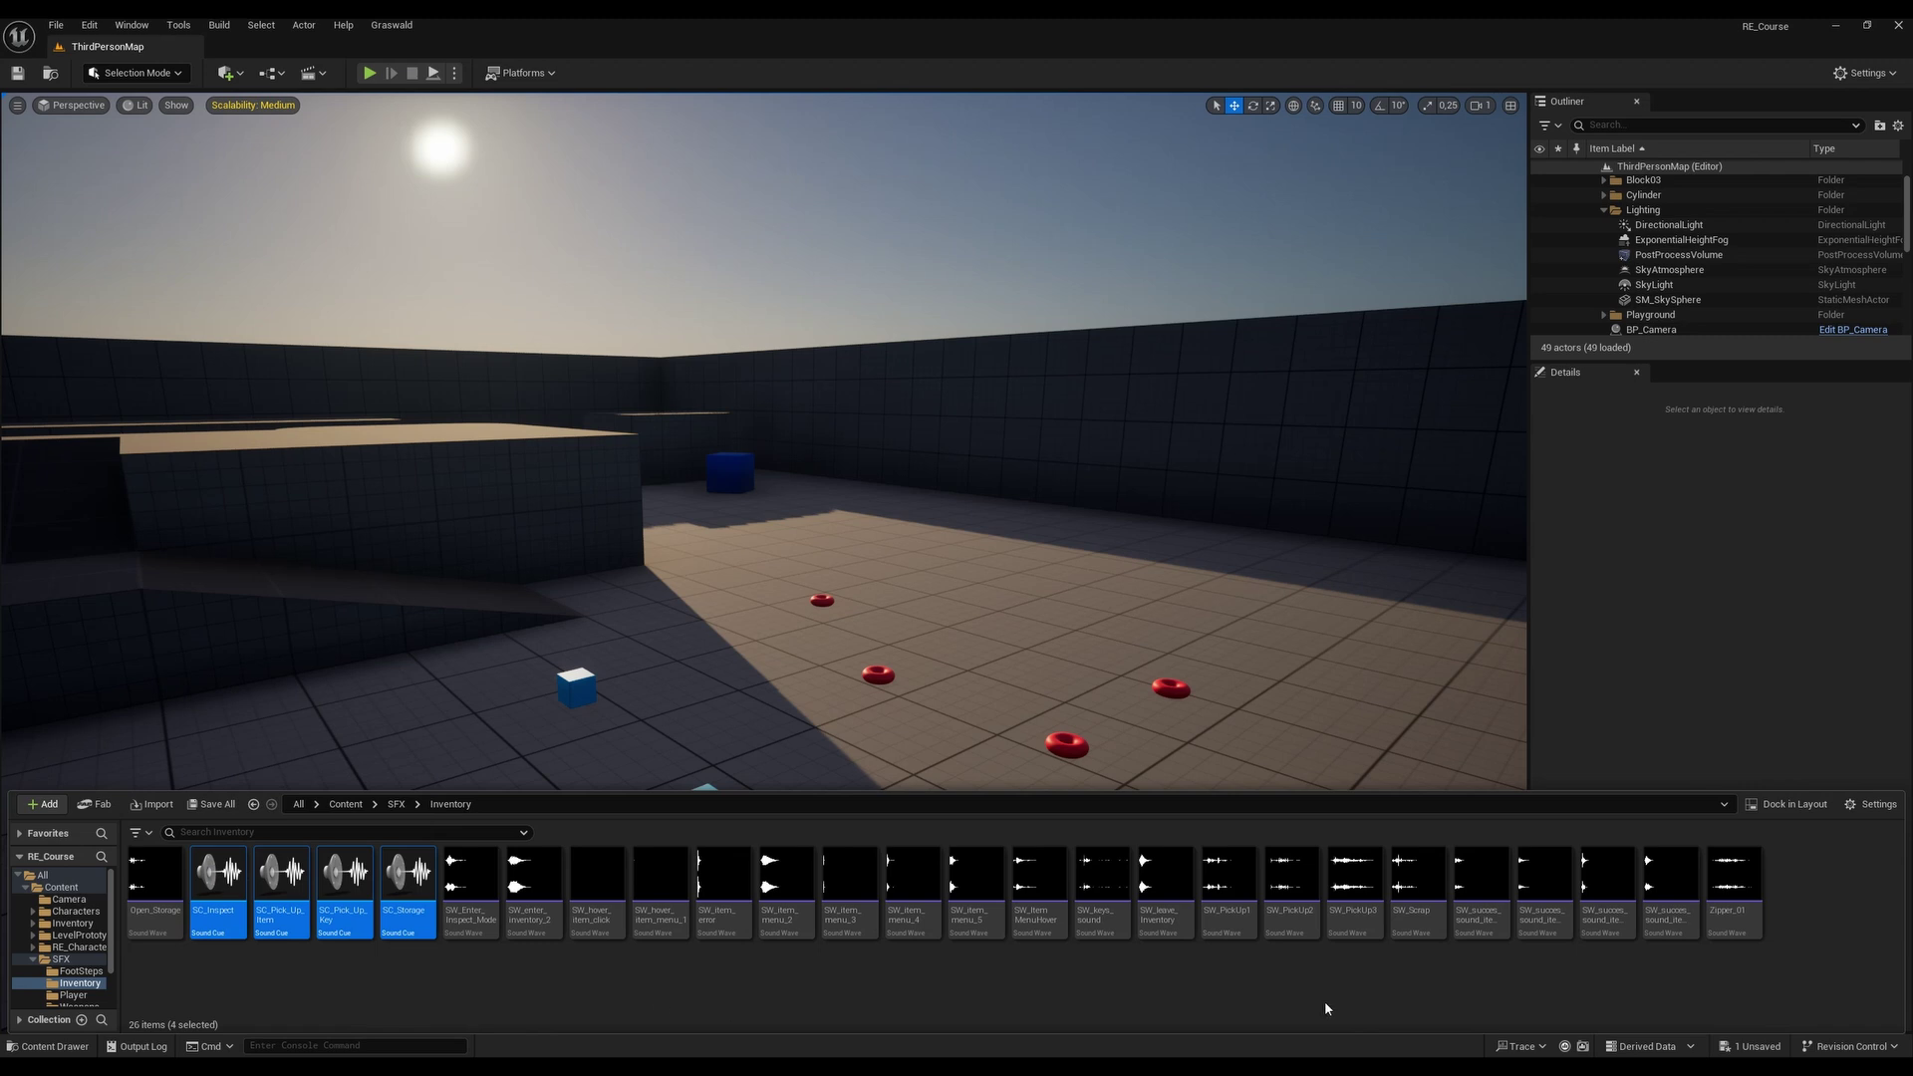
{"action": "key", "text": "Delete"}
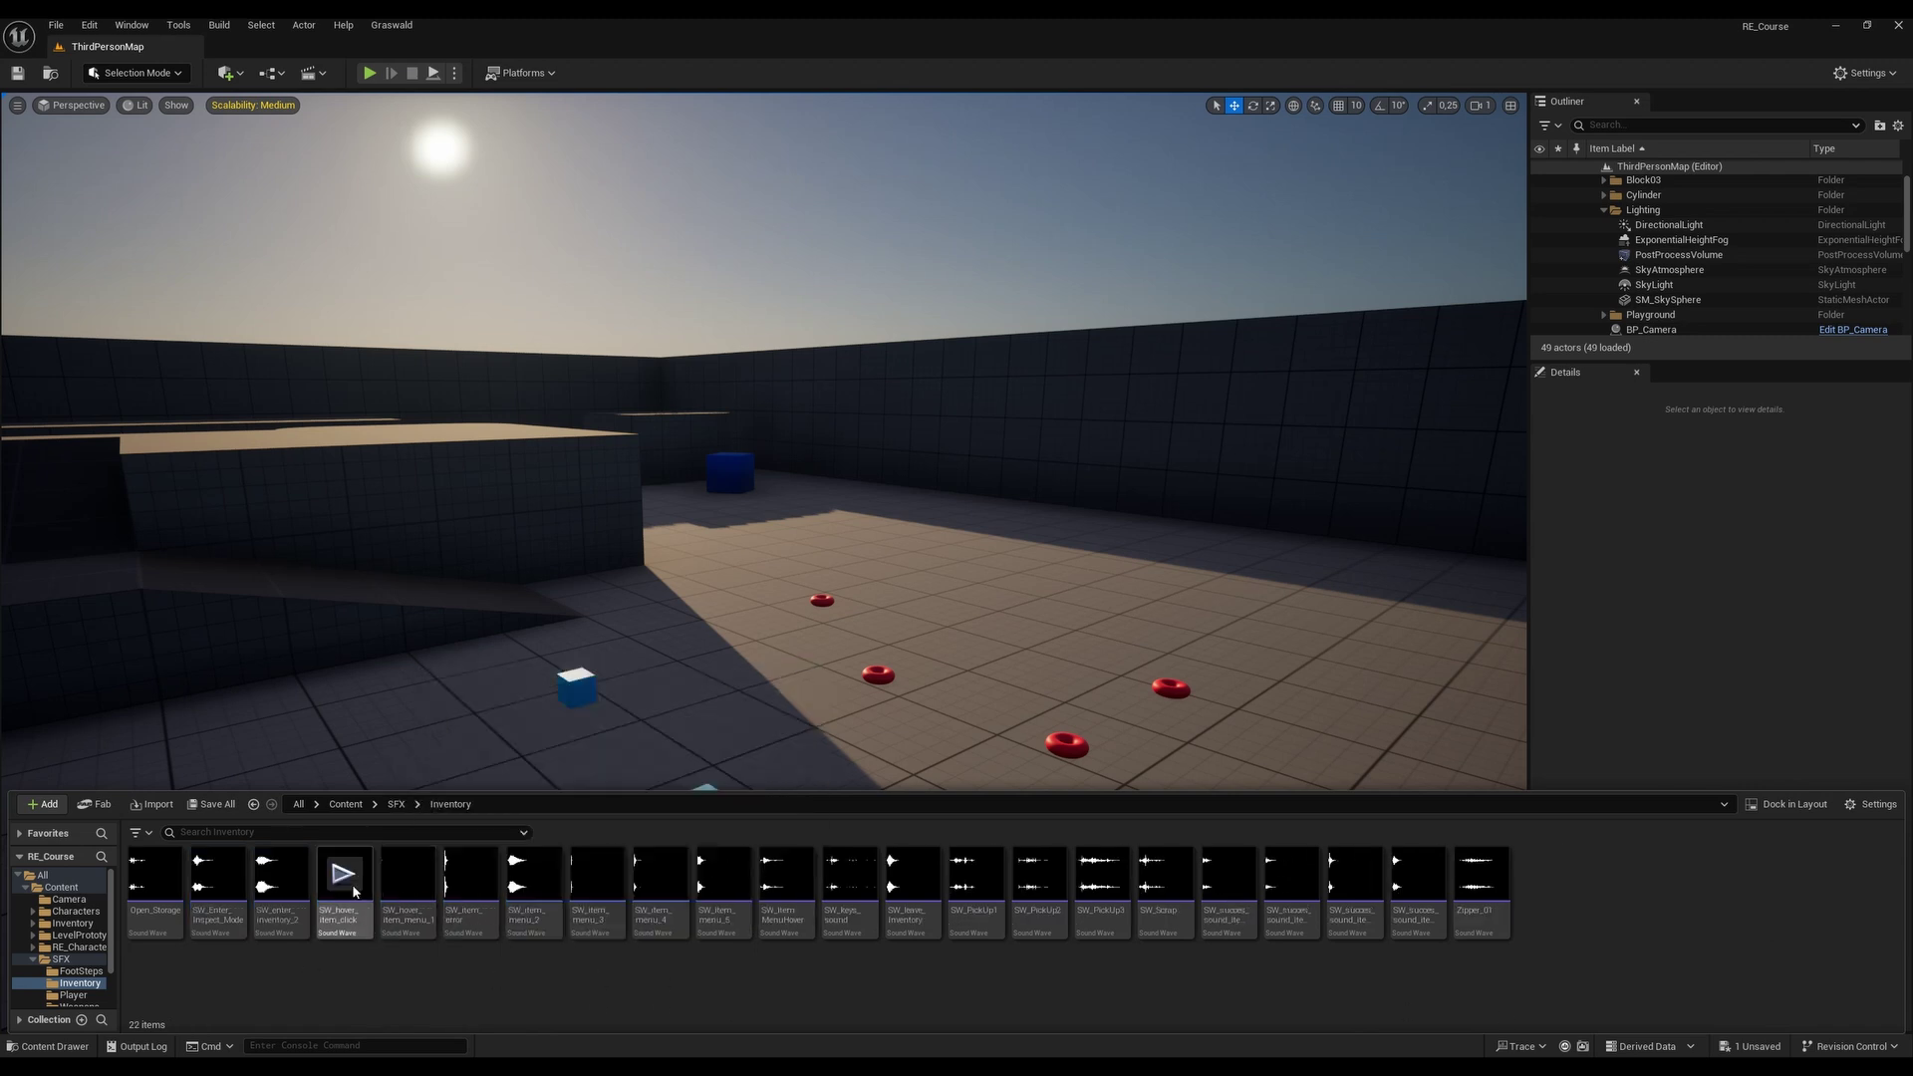
Preview the sound waves in the SFX Inventory folder, including the item menu, pickup and success sounds, and return to the Content folder
{"action": "mouse_move", "coordinate": [365, 902]}
{"action": "left_click", "coordinate": [350, 885]}
{"action": "mouse_move", "coordinate": [436, 888]}
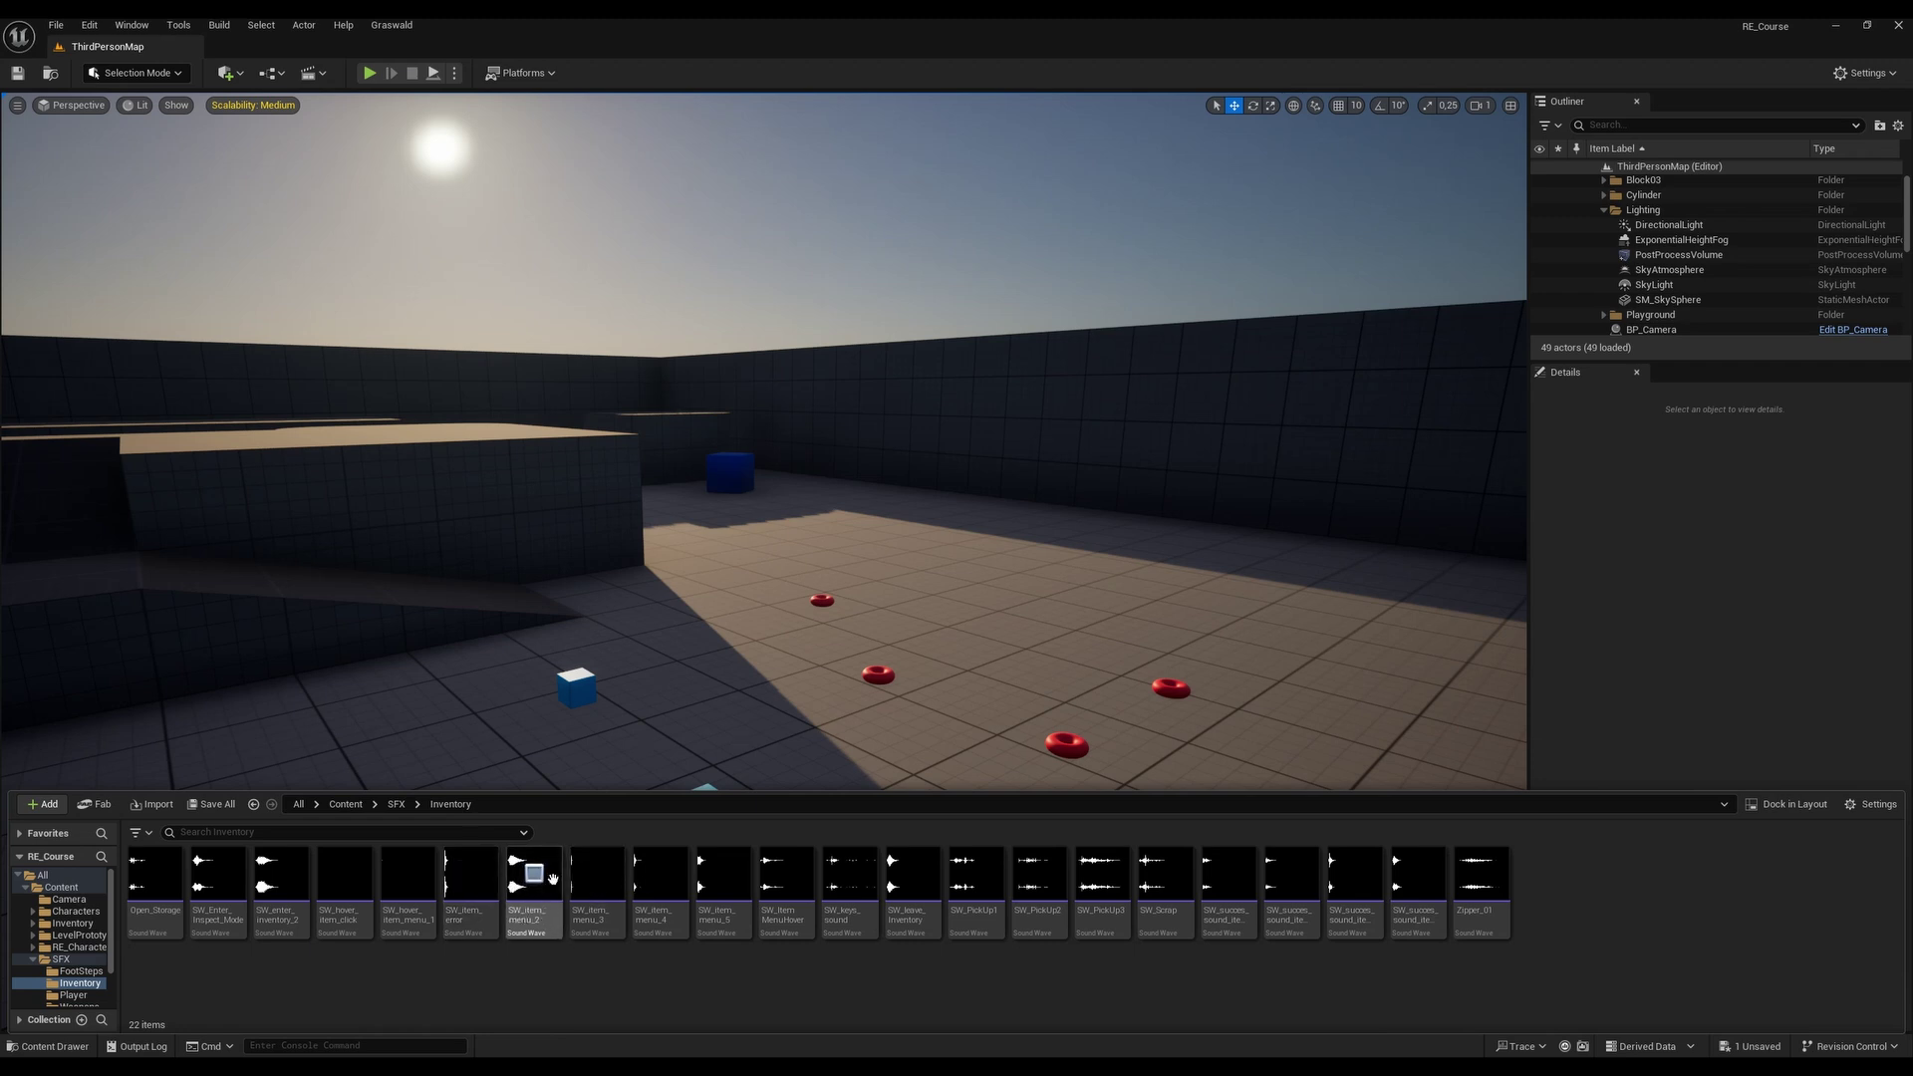
{"action": "mouse_move", "coordinate": [535, 883]}
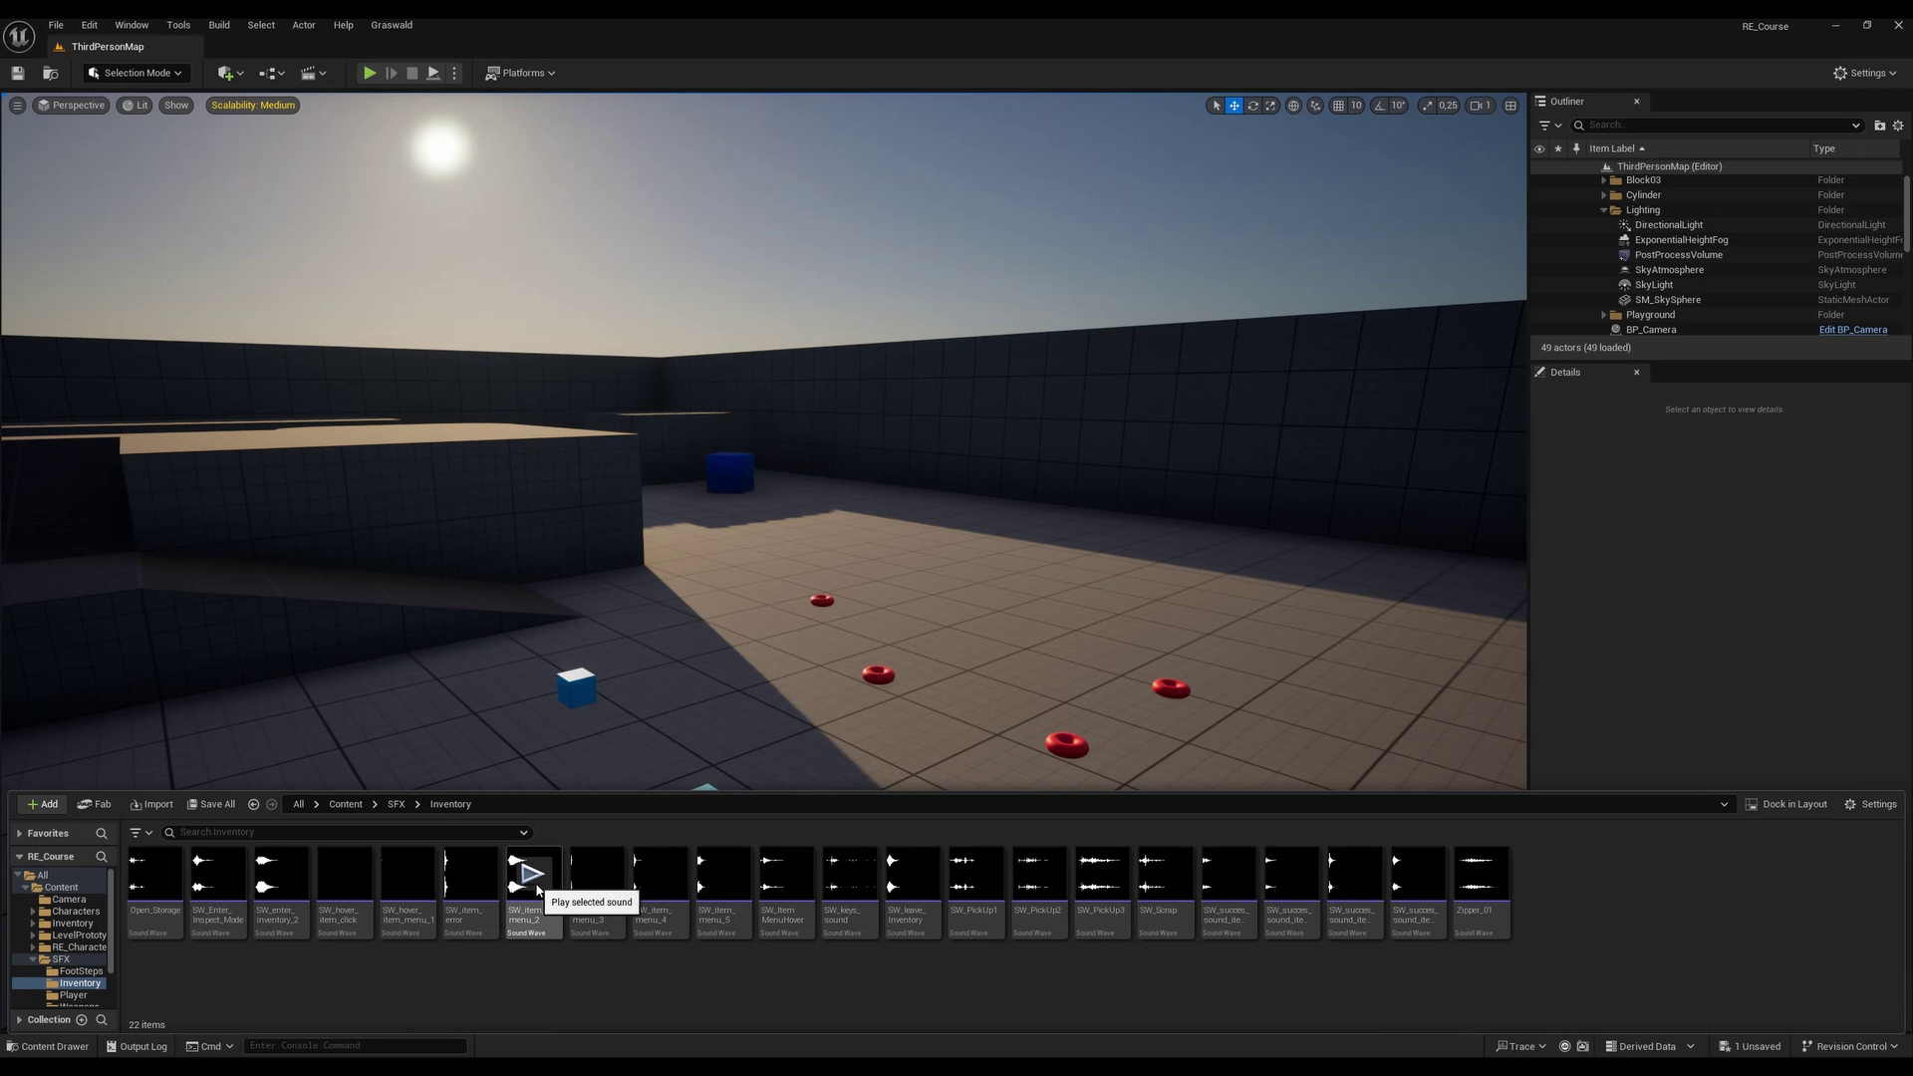
{"action": "left_click", "coordinate": [535, 884]}
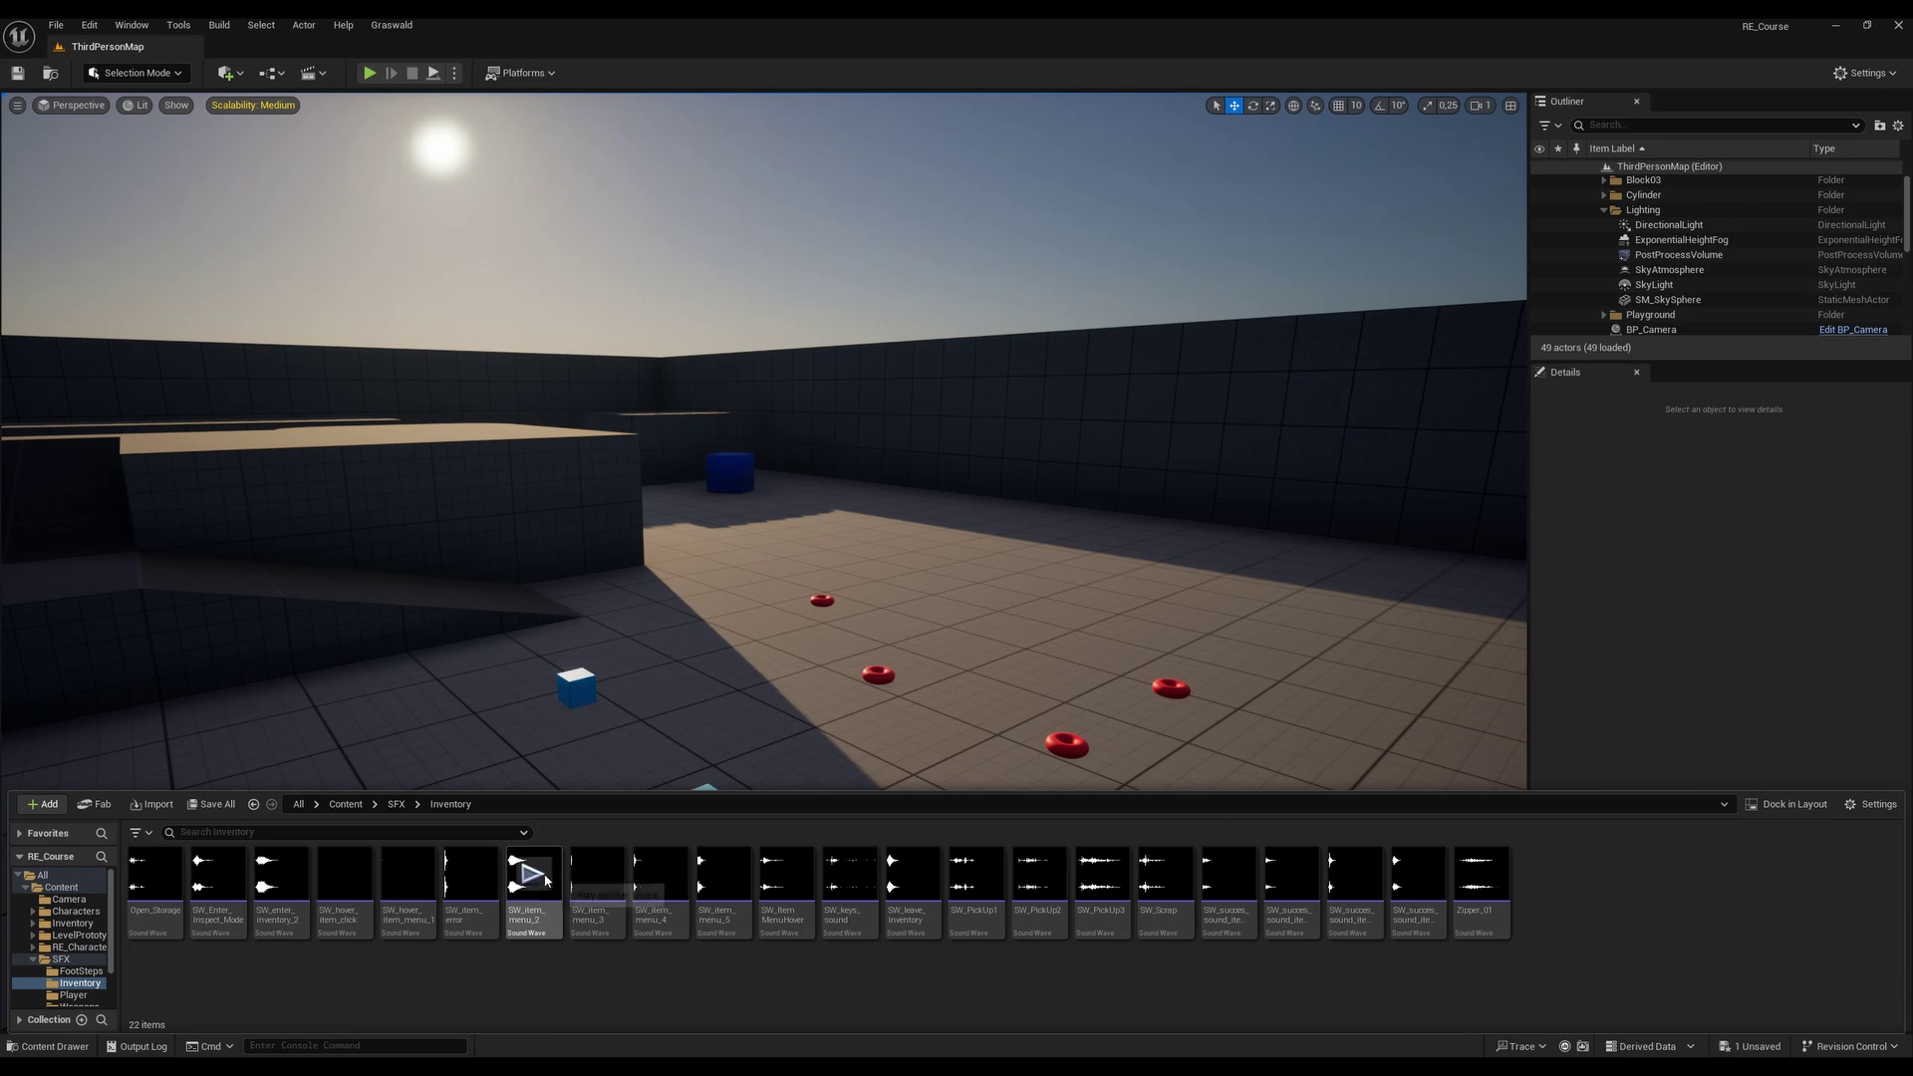
{"action": "left_click", "coordinate": [595, 876]}
{"action": "left_click", "coordinate": [595, 877]}
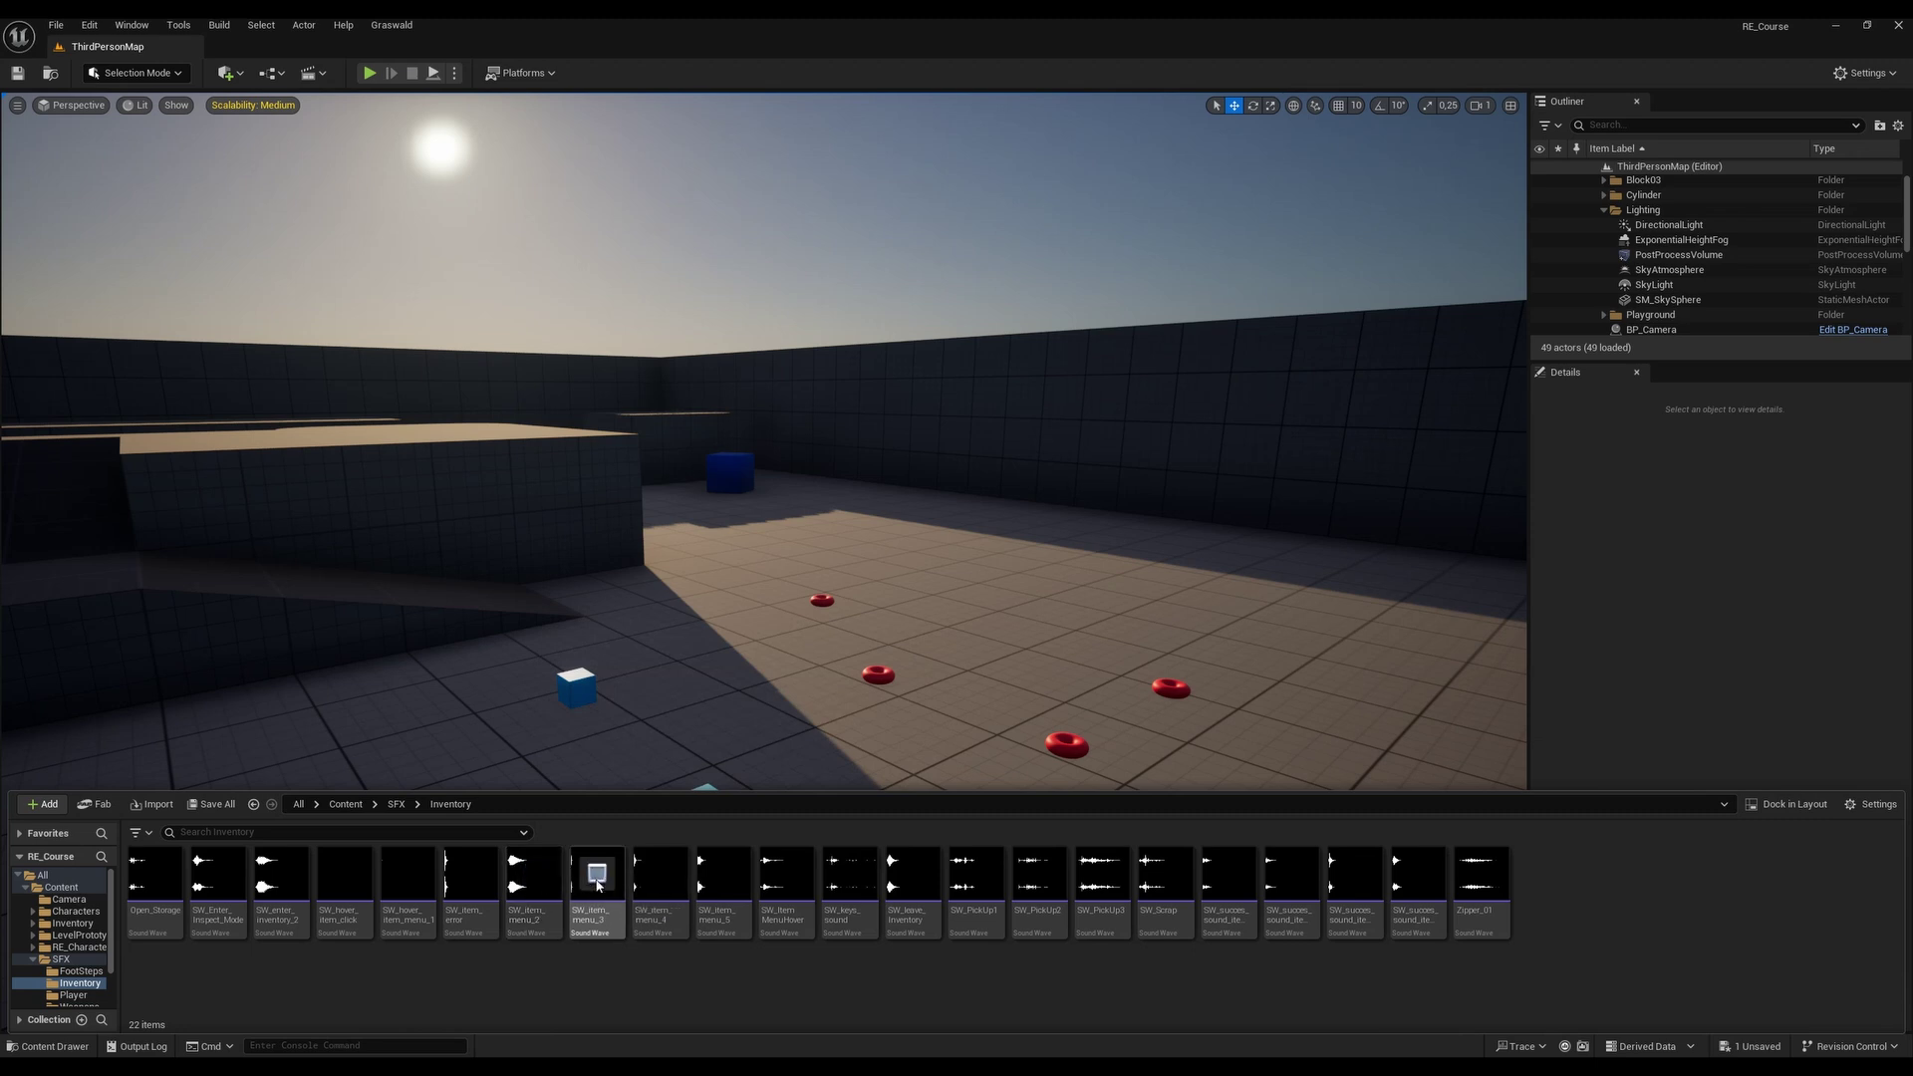
{"action": "left_click", "coordinate": [660, 877]}
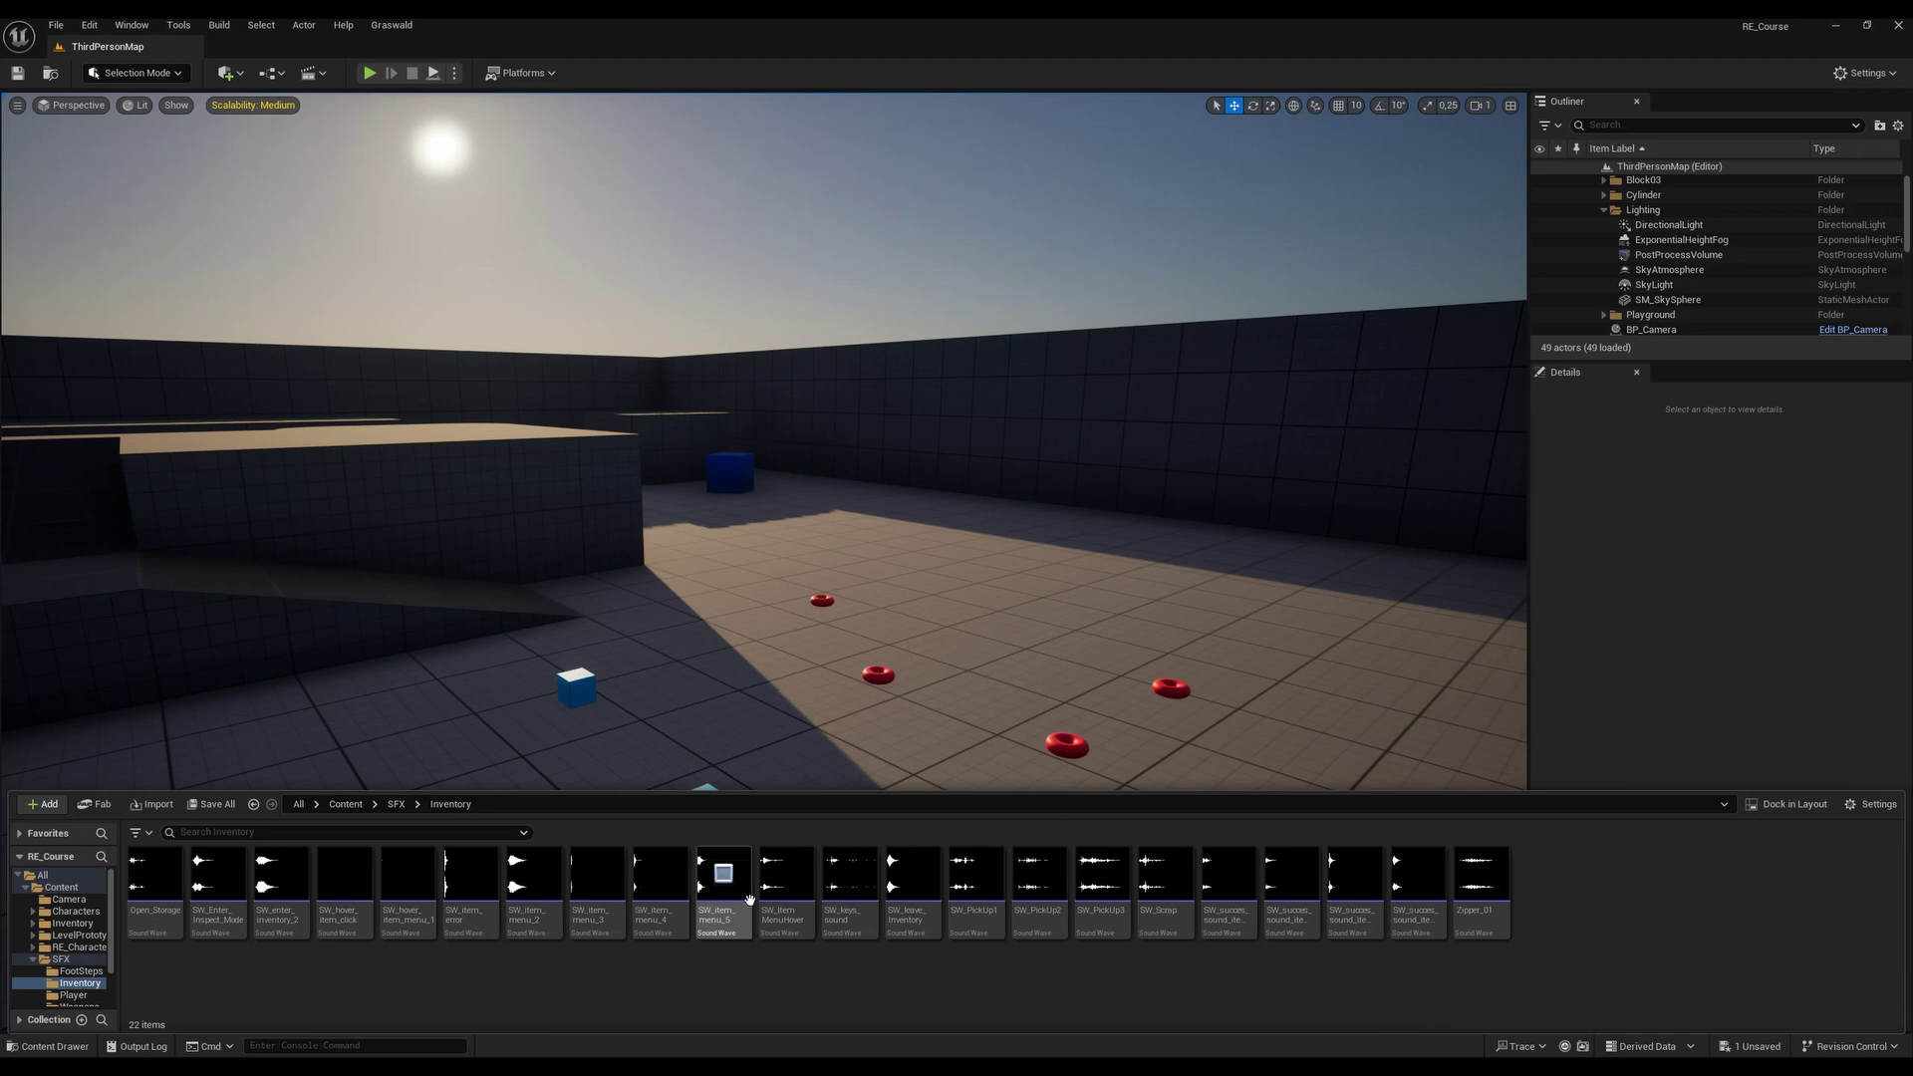
{"action": "left_click", "coordinate": [786, 875]}
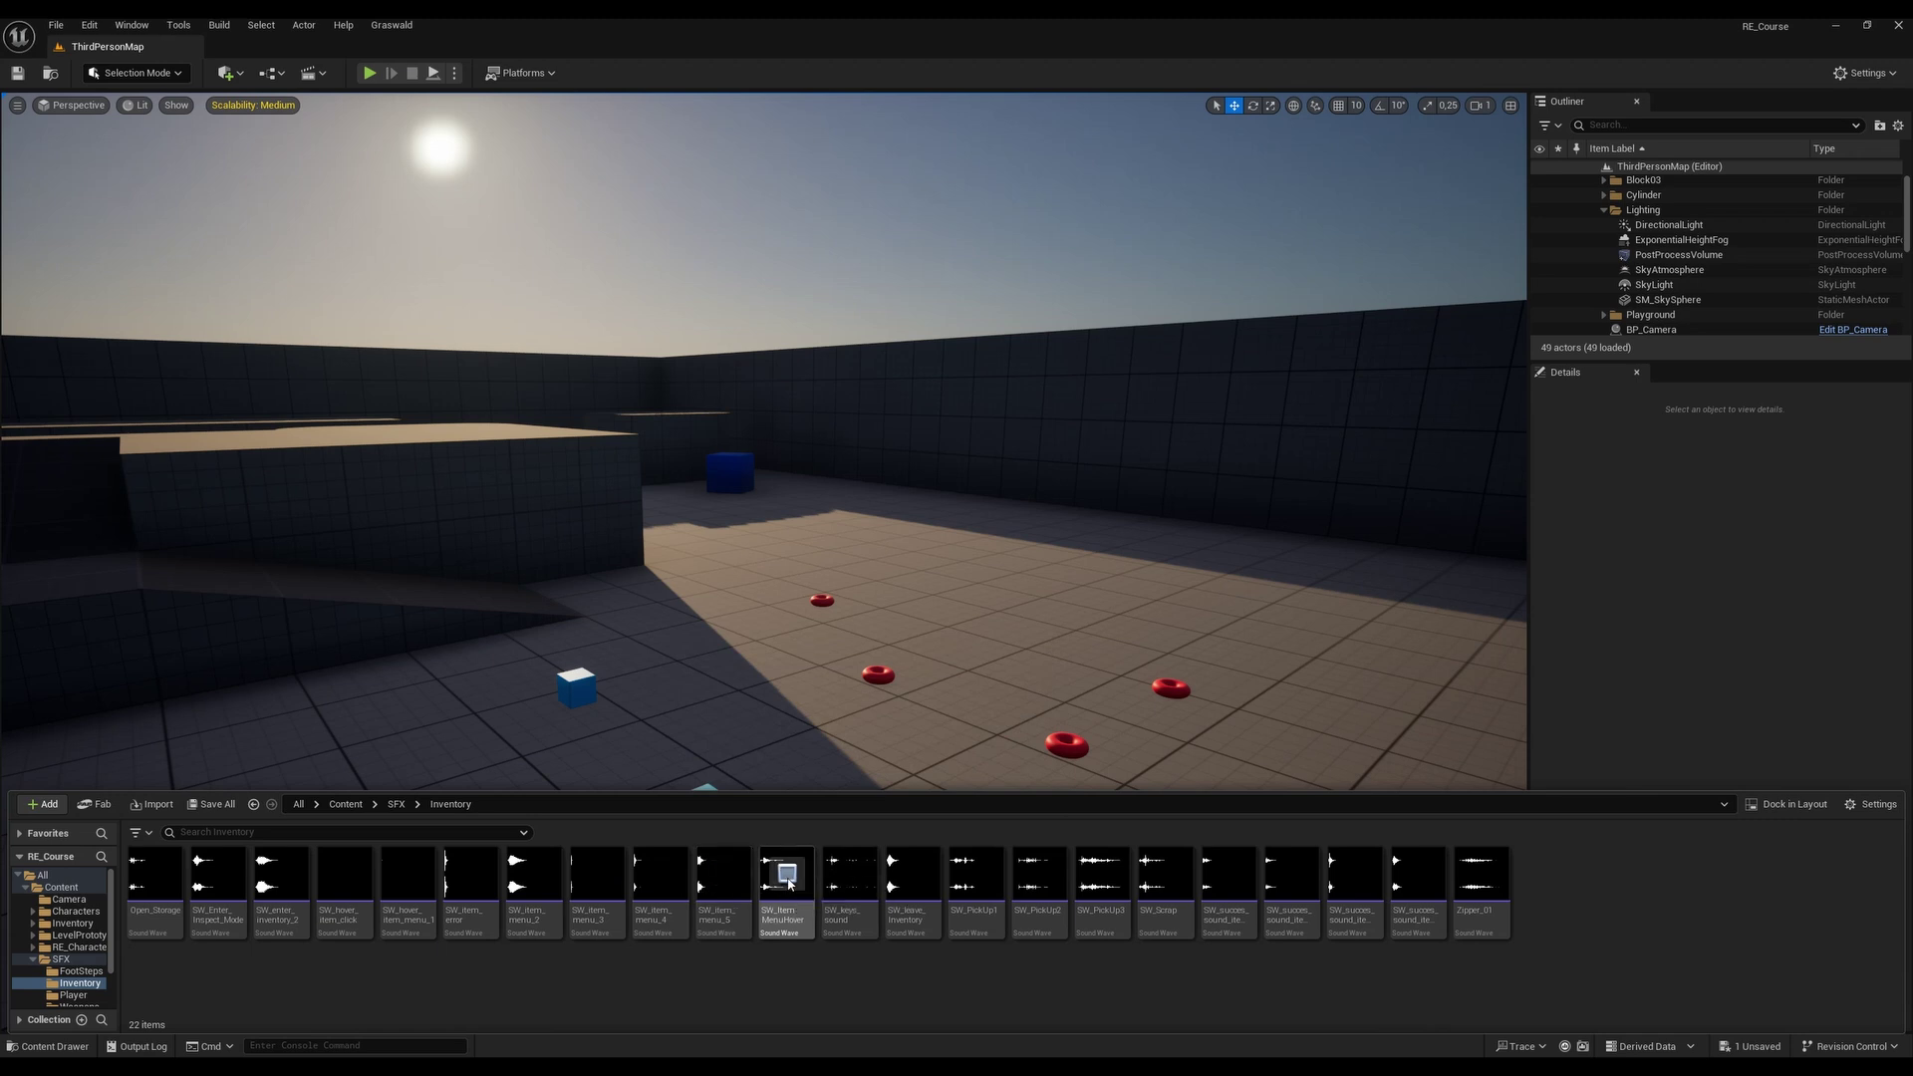
{"action": "left_click", "coordinate": [849, 874]}
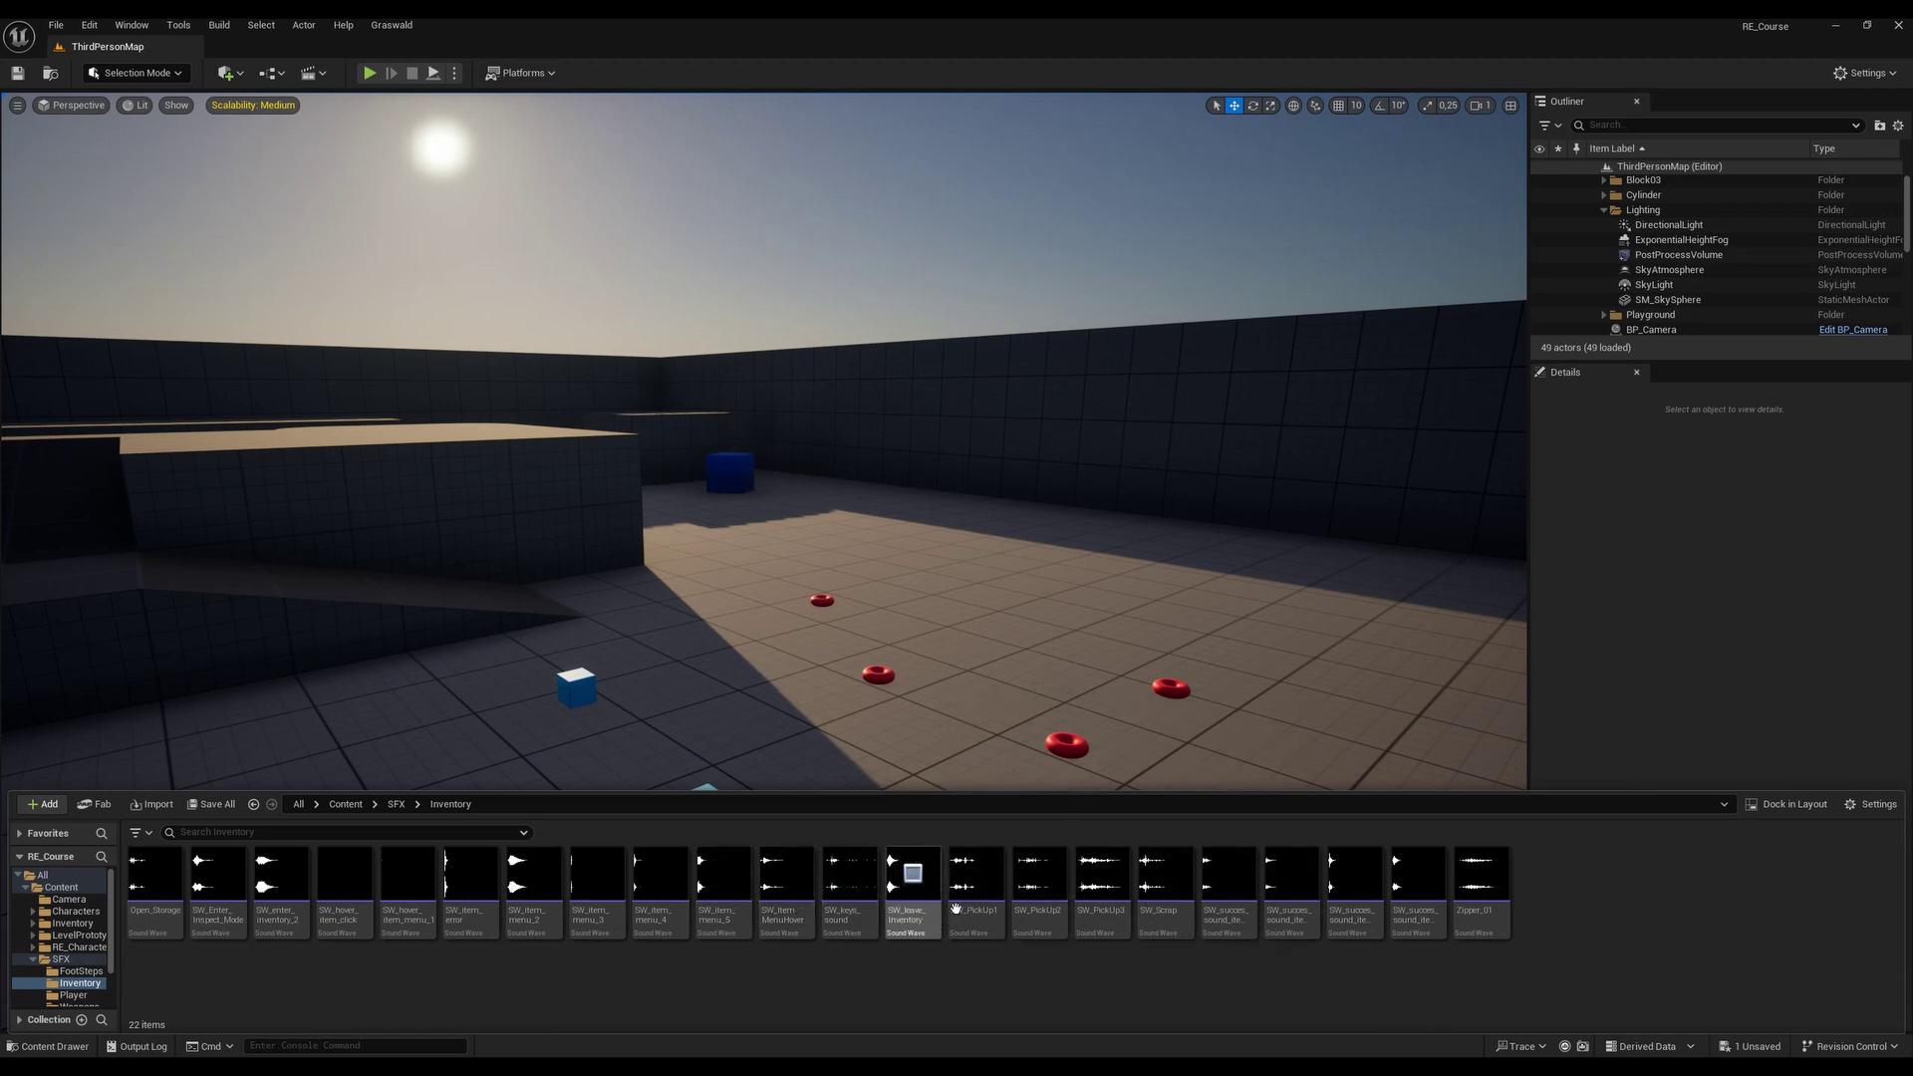
{"action": "left_click", "coordinate": [909, 876]}
{"action": "left_click", "coordinate": [976, 874]}
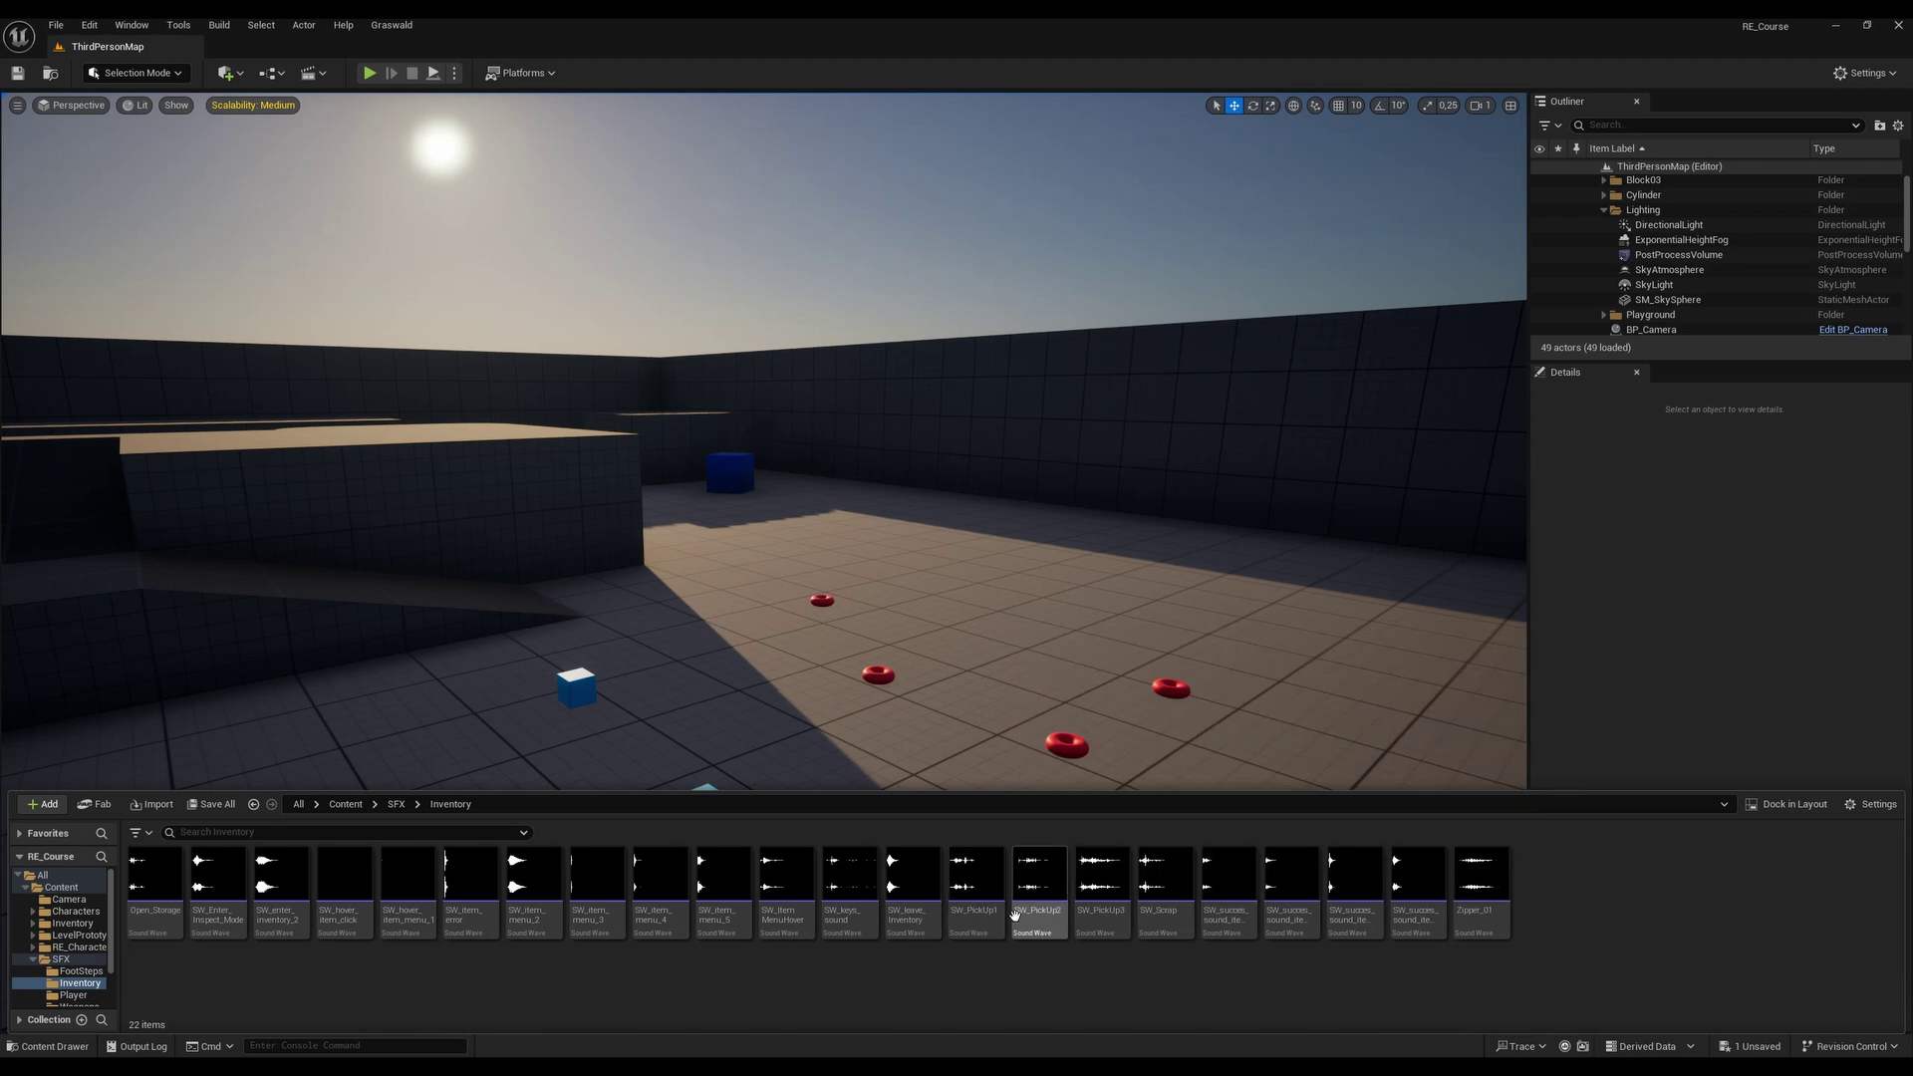
{"action": "left_click", "coordinate": [976, 874]}
{"action": "left_click", "coordinate": [1103, 874]}
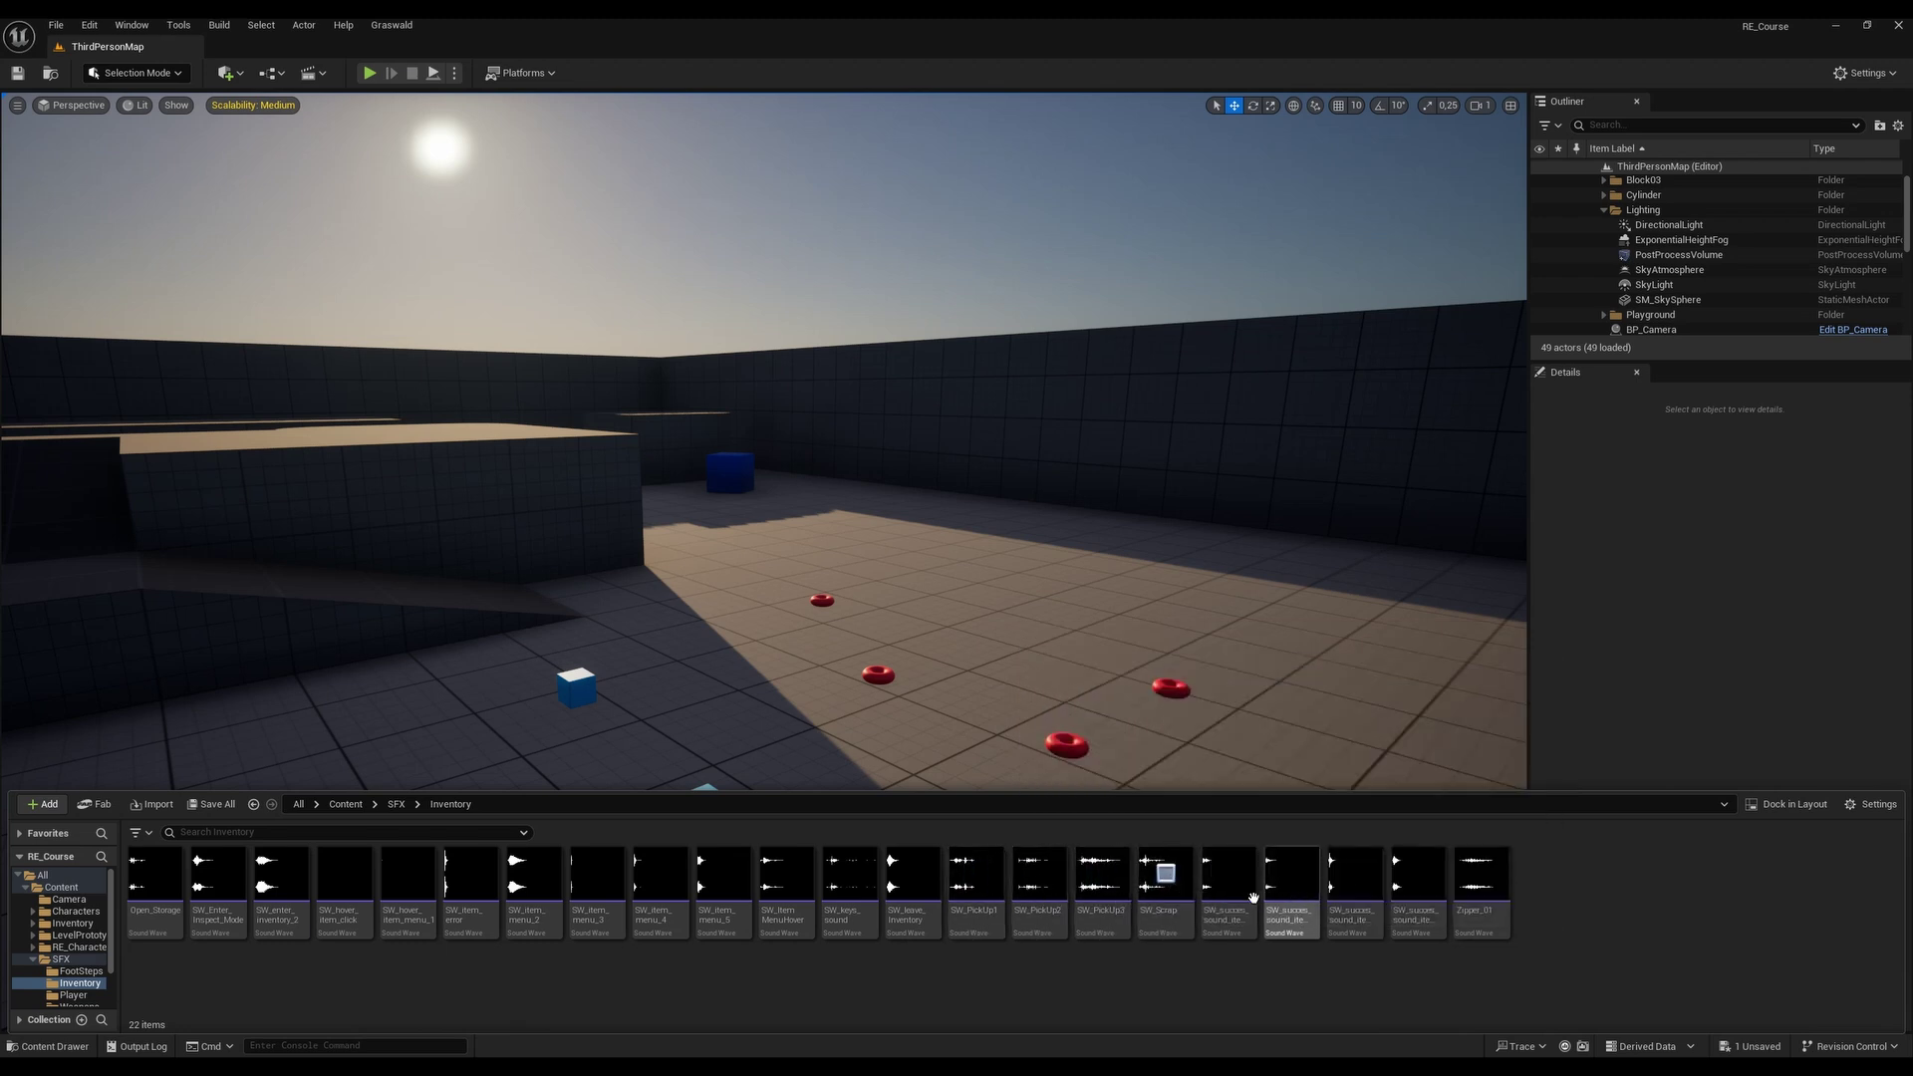
{"action": "left_click", "coordinate": [1228, 873]}
{"action": "left_click", "coordinate": [1354, 877]}
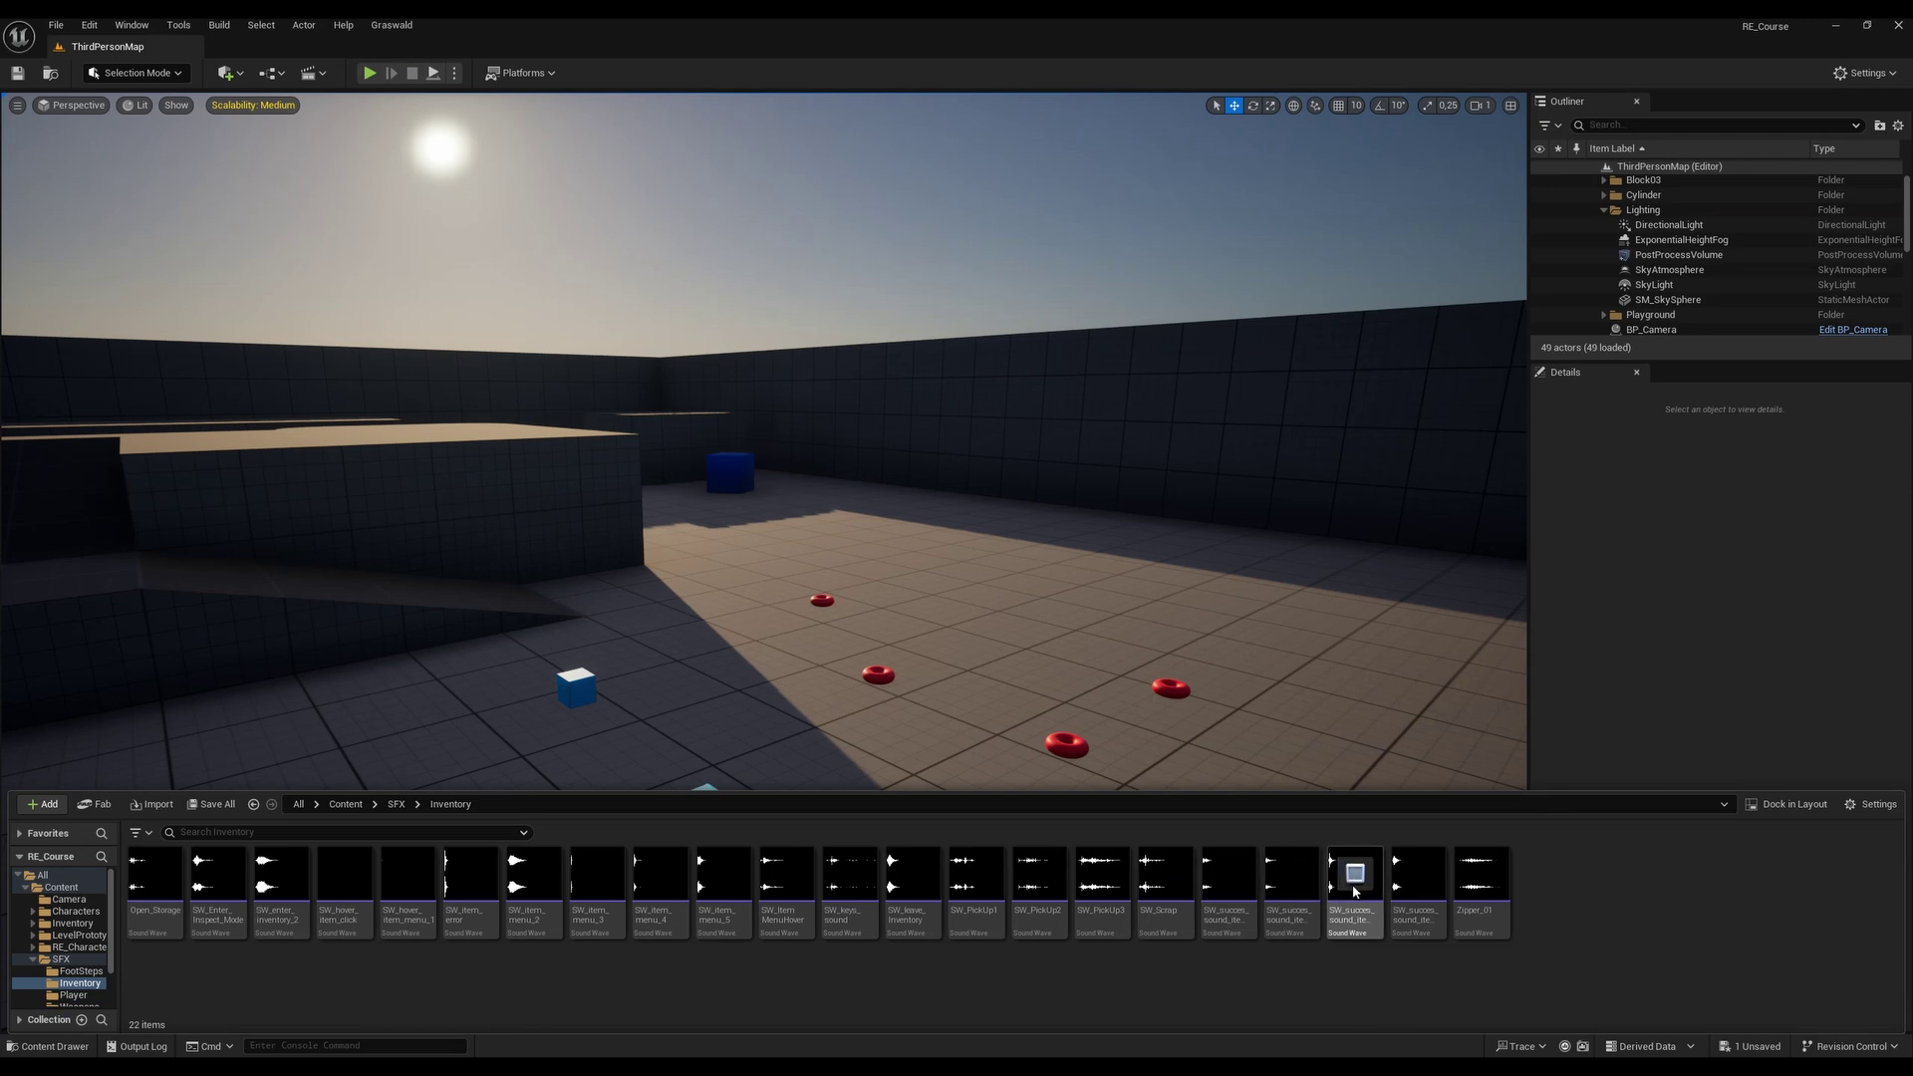
{"action": "left_click", "coordinate": [1415, 876]}
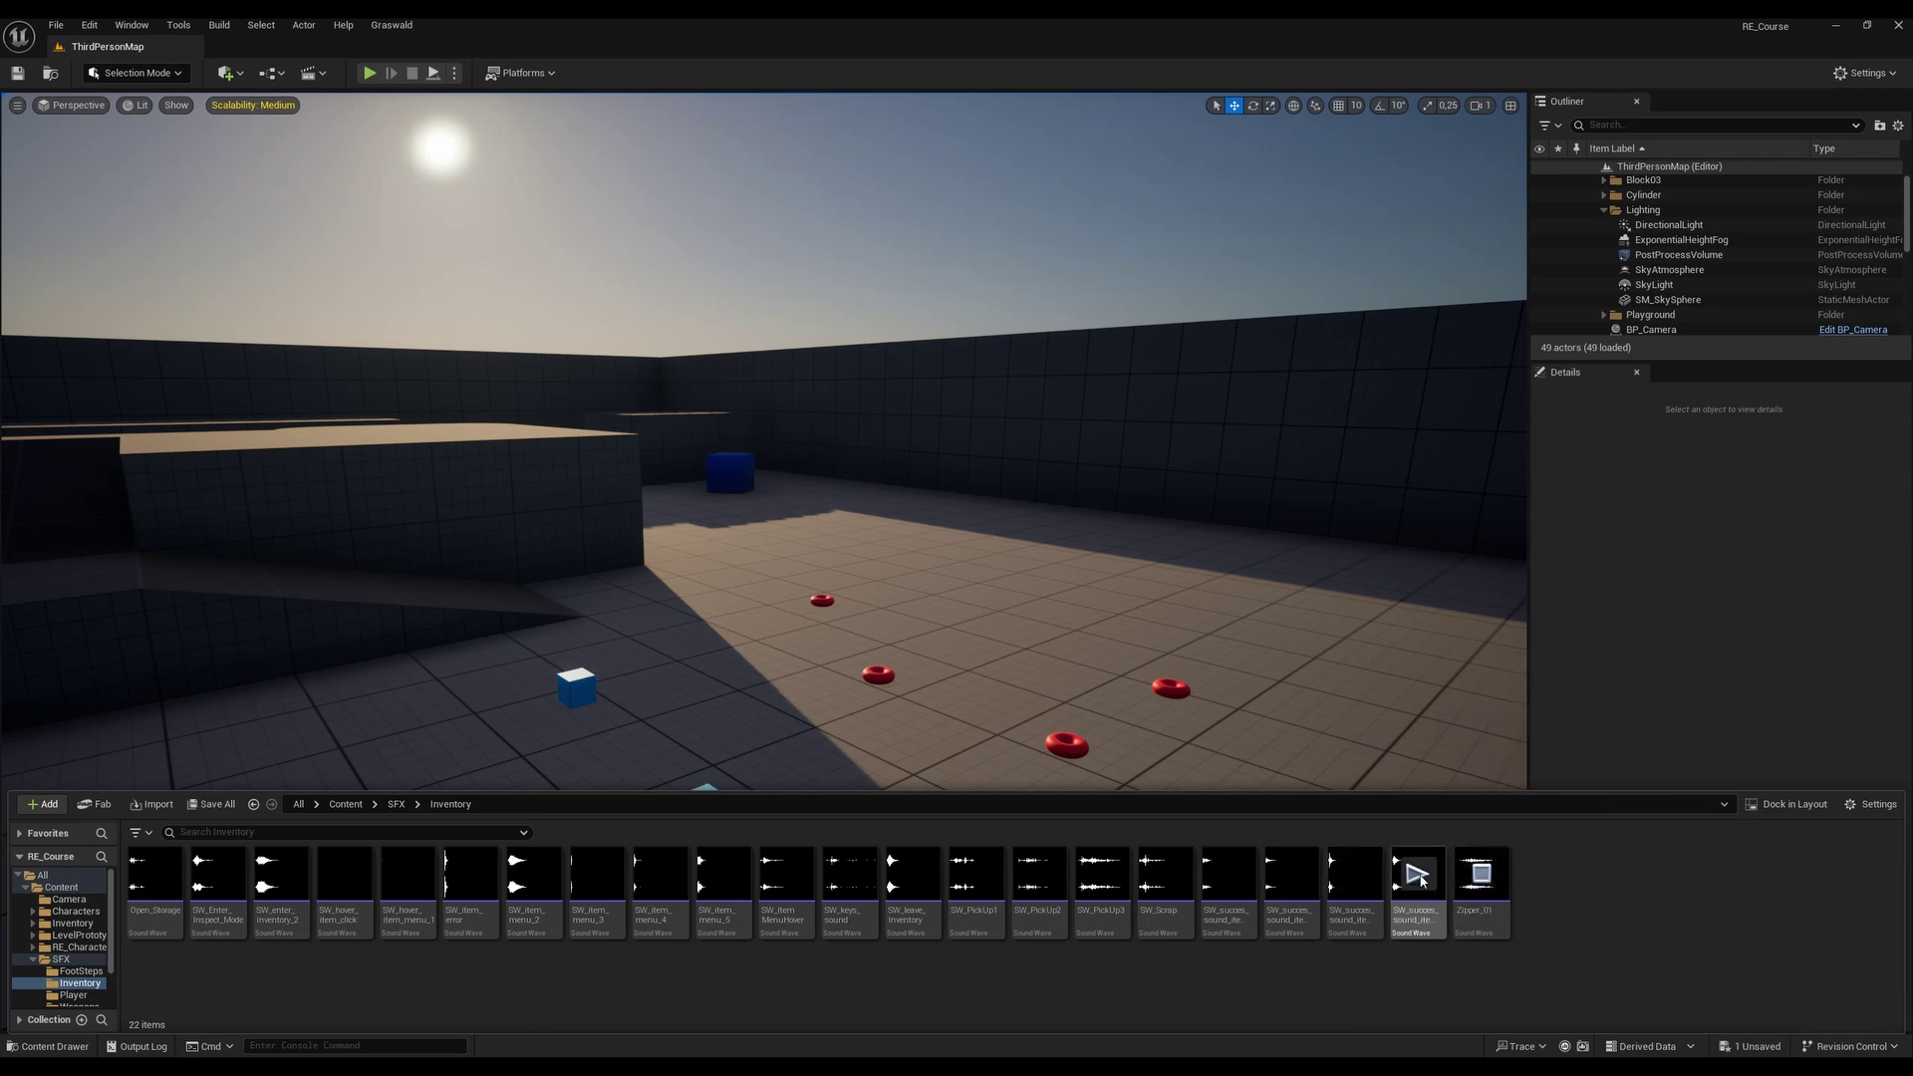
{"action": "left_click", "coordinate": [1355, 874]}
{"action": "left_click", "coordinate": [1295, 885]}
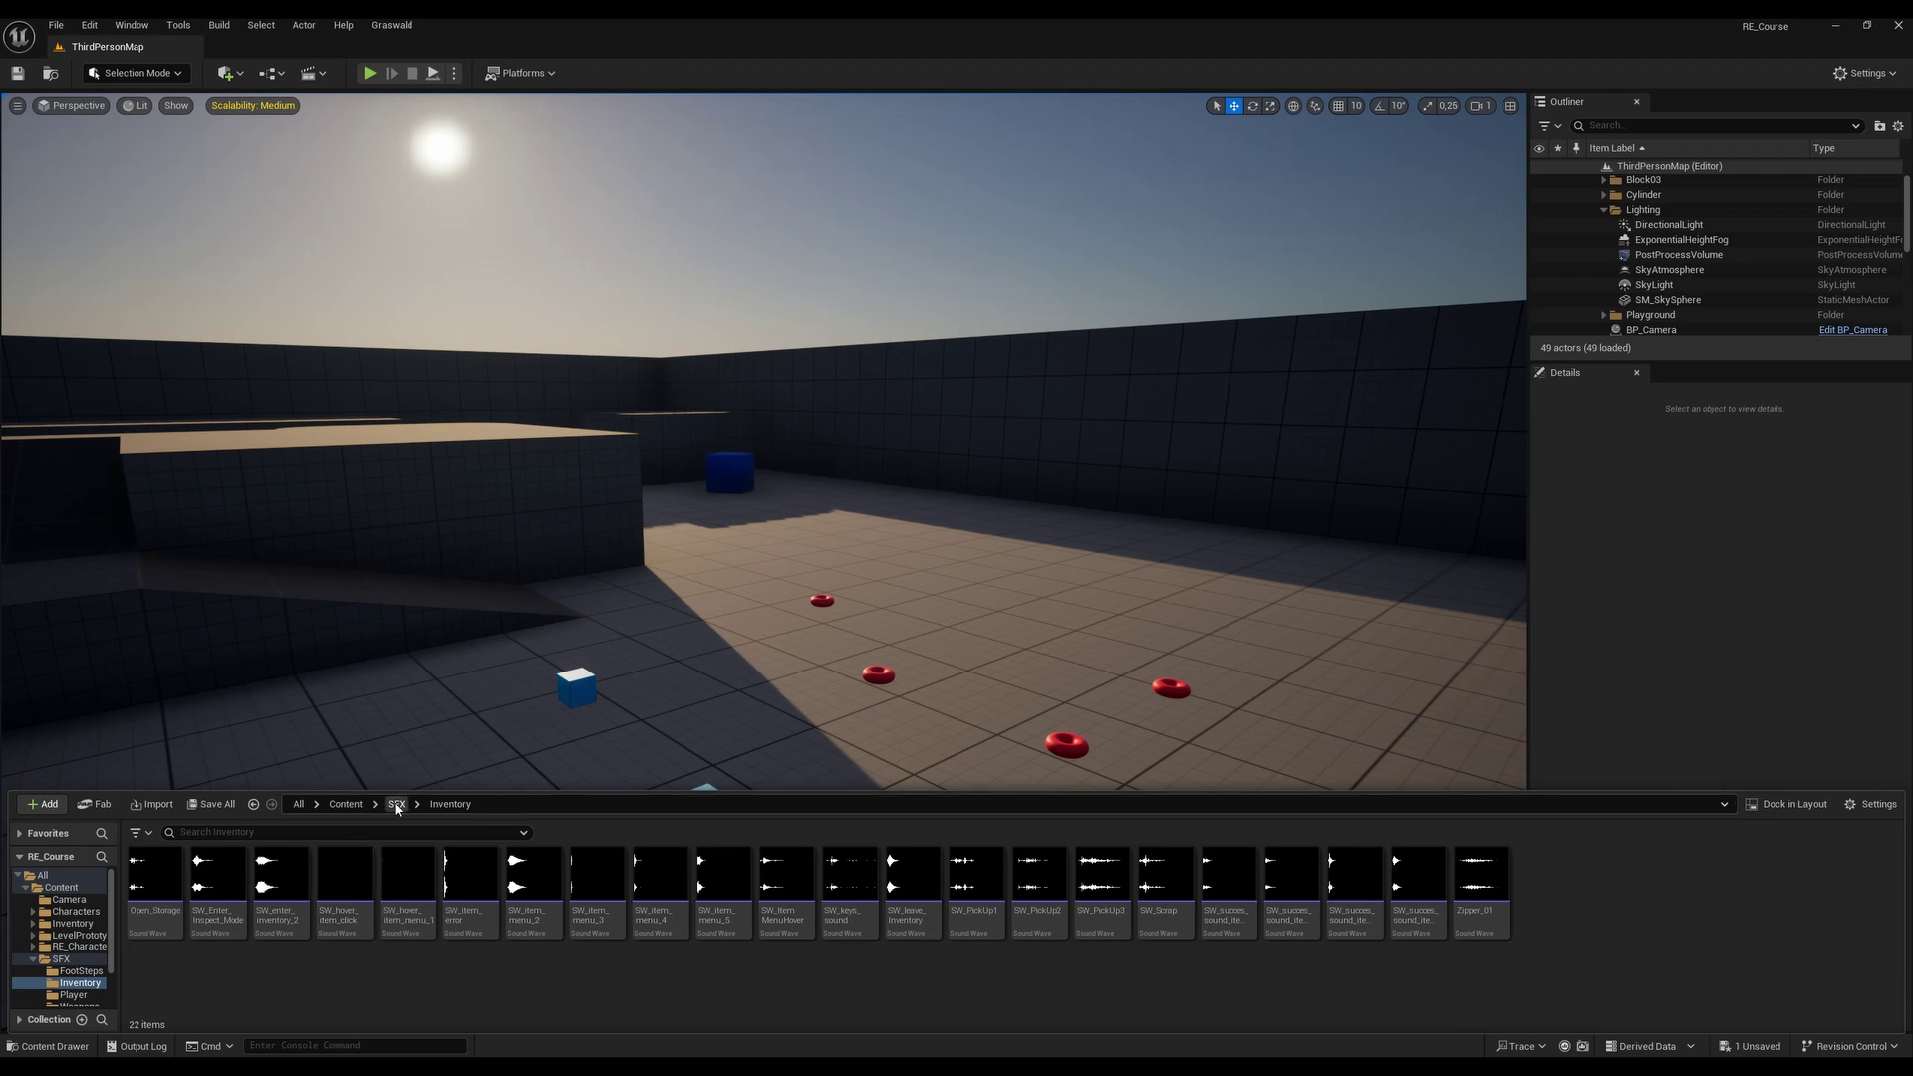
{"action": "left_click", "coordinate": [345, 805]}
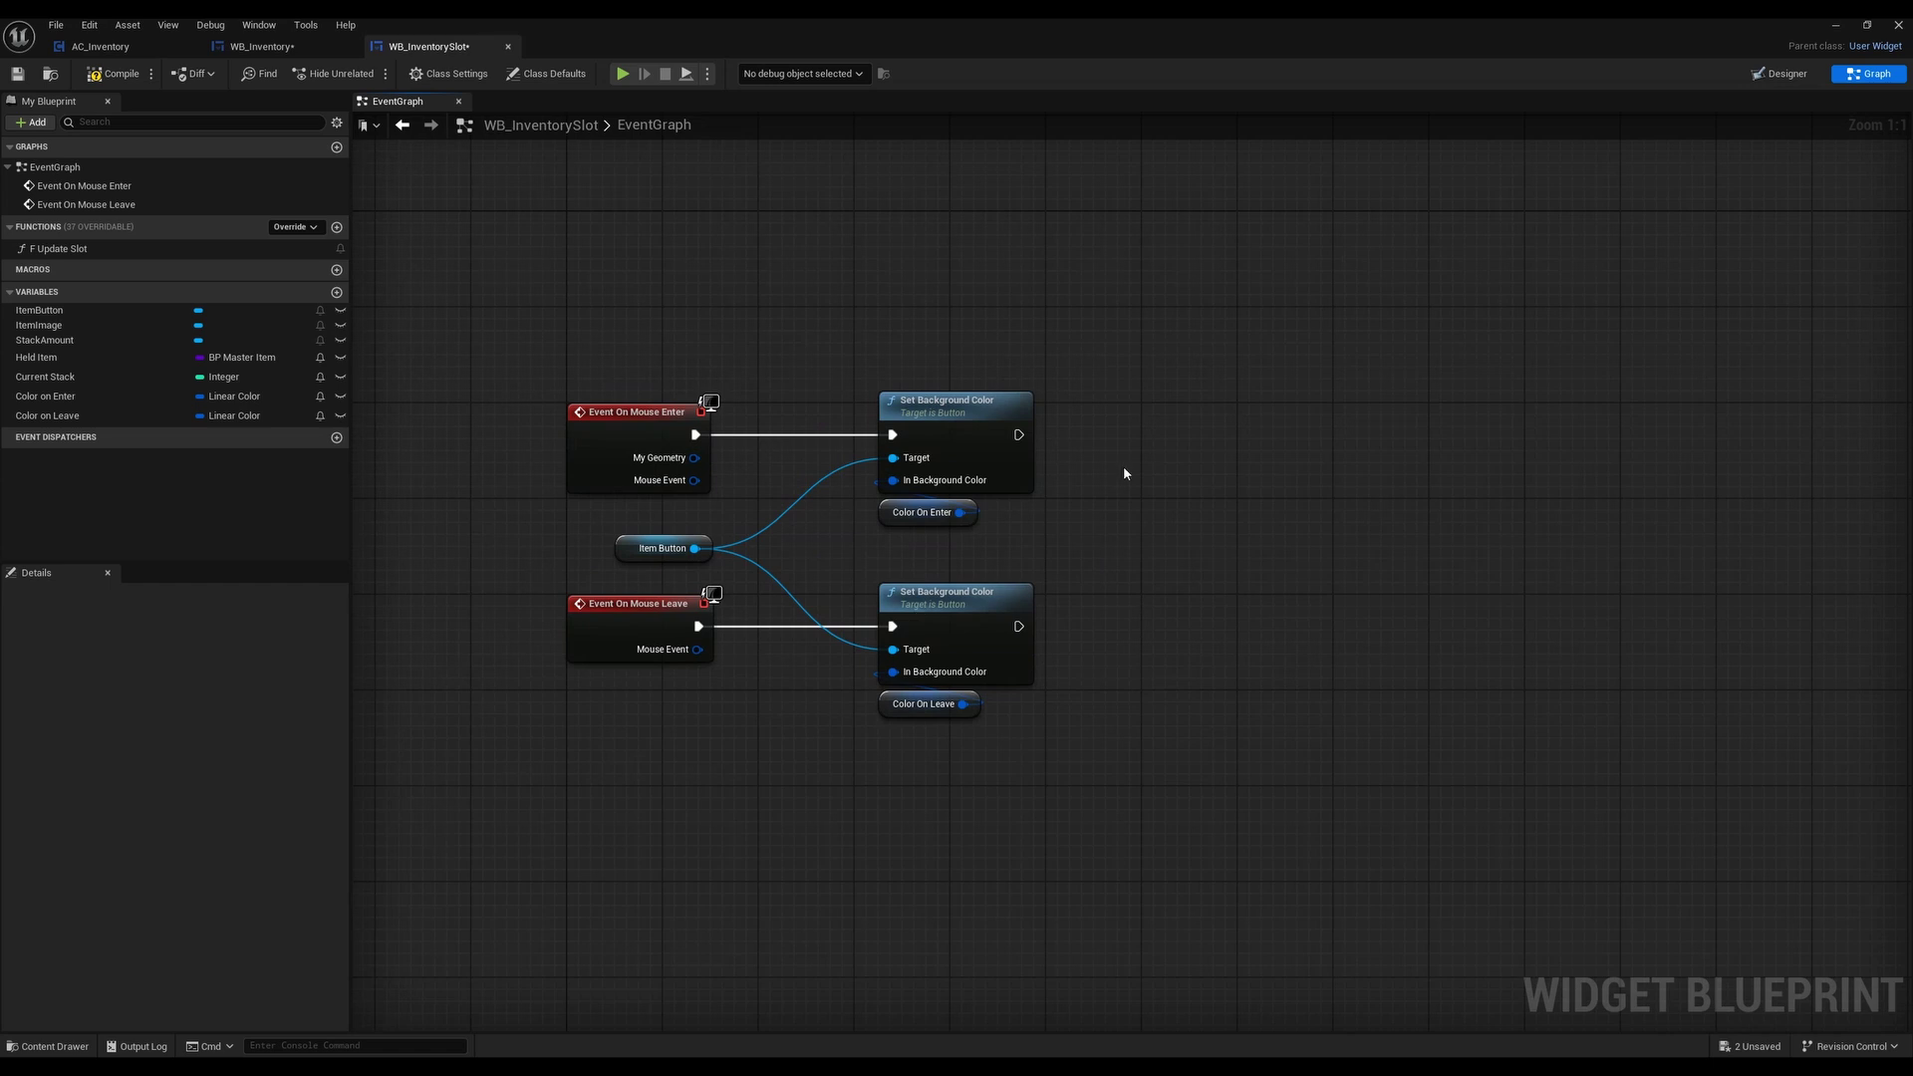
In the WB_InventorySlot event graph, add a Play Sound 2D node after the Mouse Enter event's Set Background Color and align it
{"action": "left_click_drag", "start_coordinate": [1024, 438], "coordinate": [1084, 434]}
{"action": "type", "text": "p"}
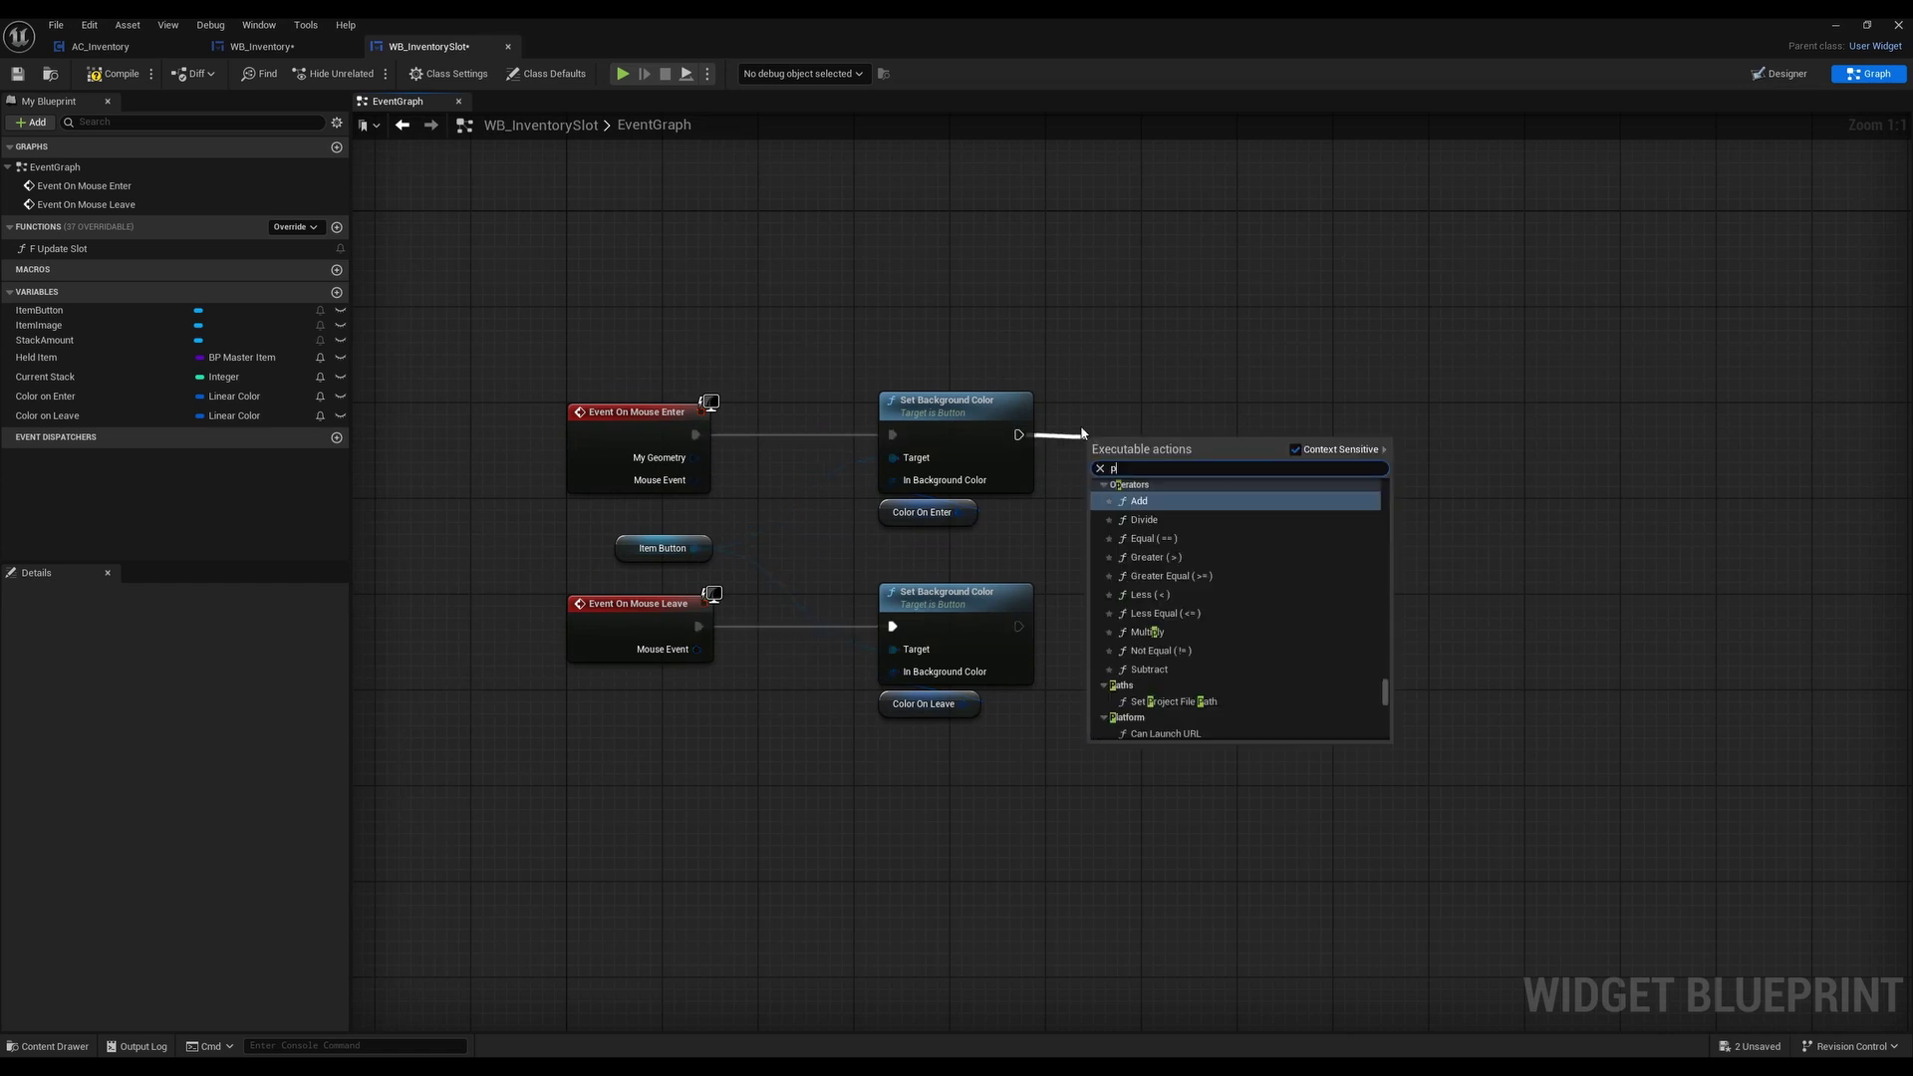
{"action": "type", "text": "lay sound 2"}
{"action": "key", "text": "Return"}
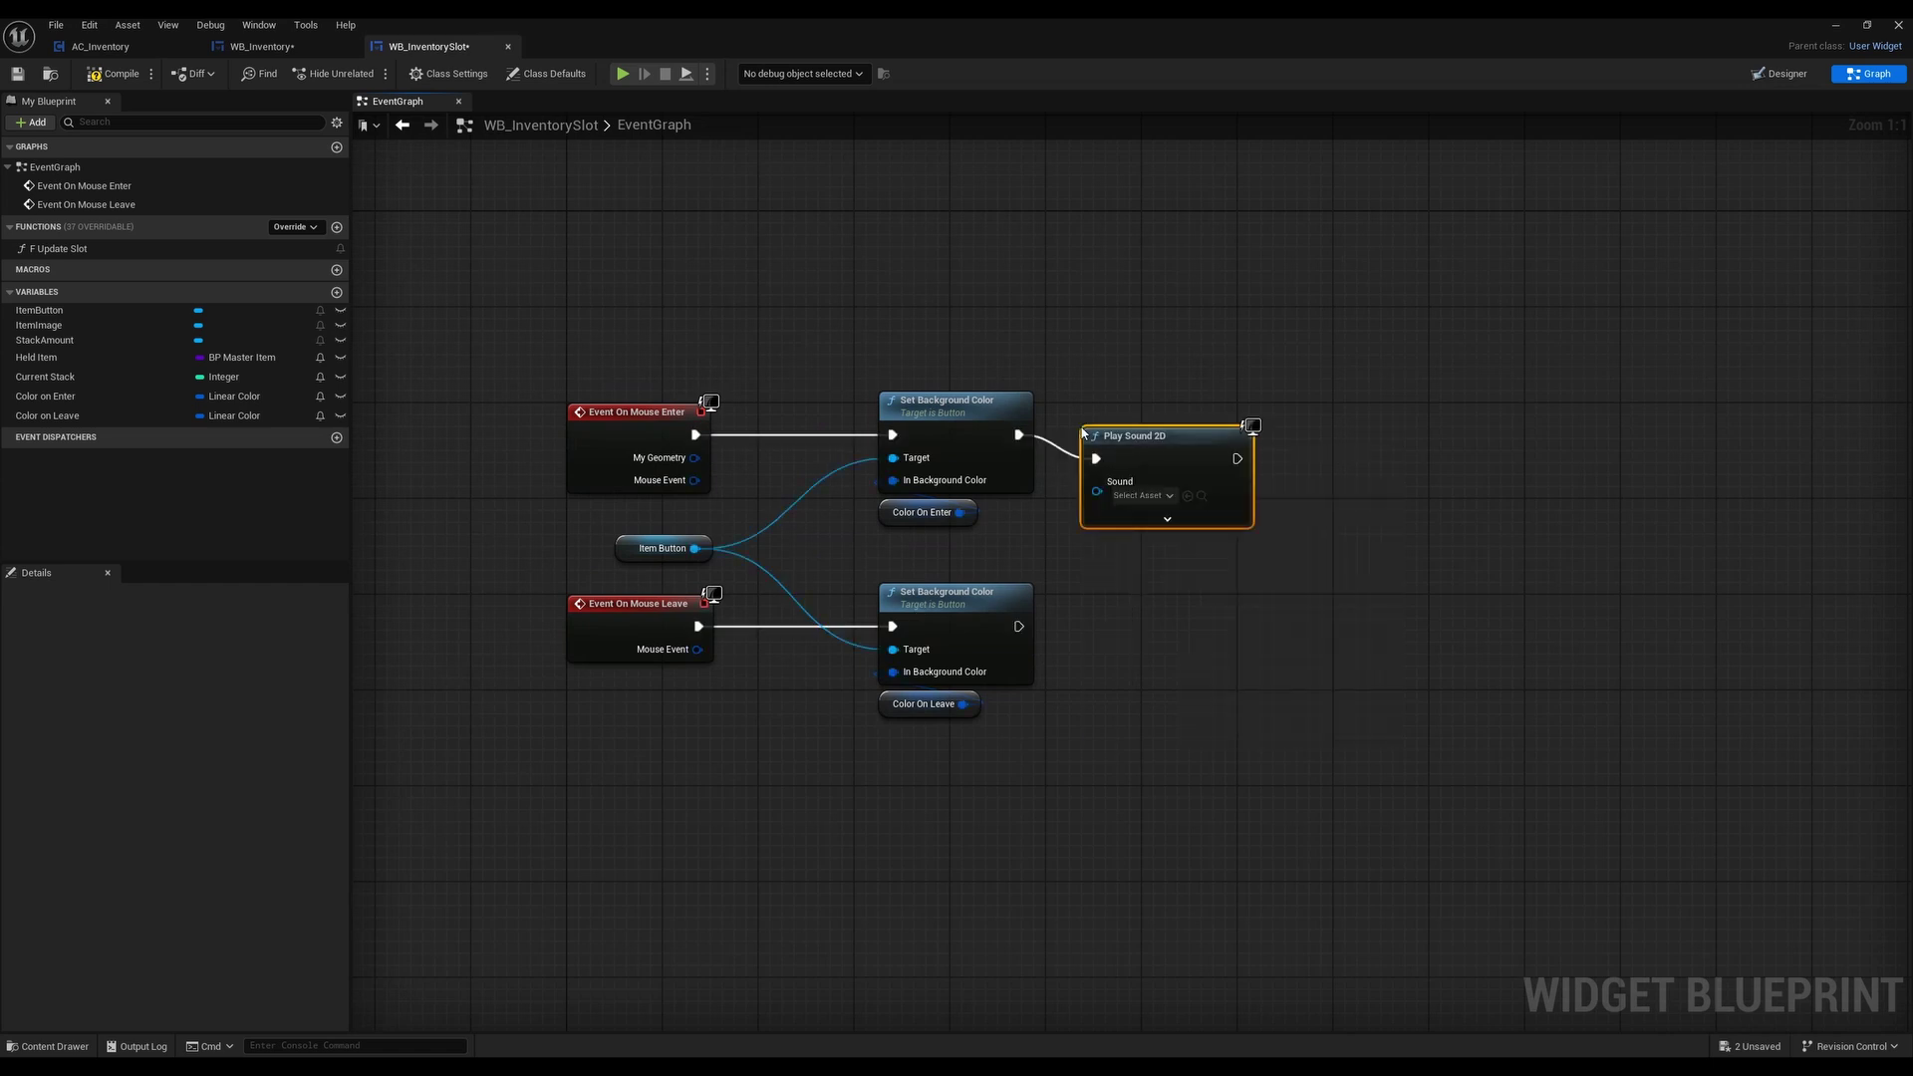
{"action": "left_click_drag", "start_coordinate": [1086, 436], "coordinate": [1086, 411]}
Search the sound assets for "click" and set the Play Sound 2D node's sound to SW_hover_item_click
{"action": "left_click", "coordinate": [1166, 471]}
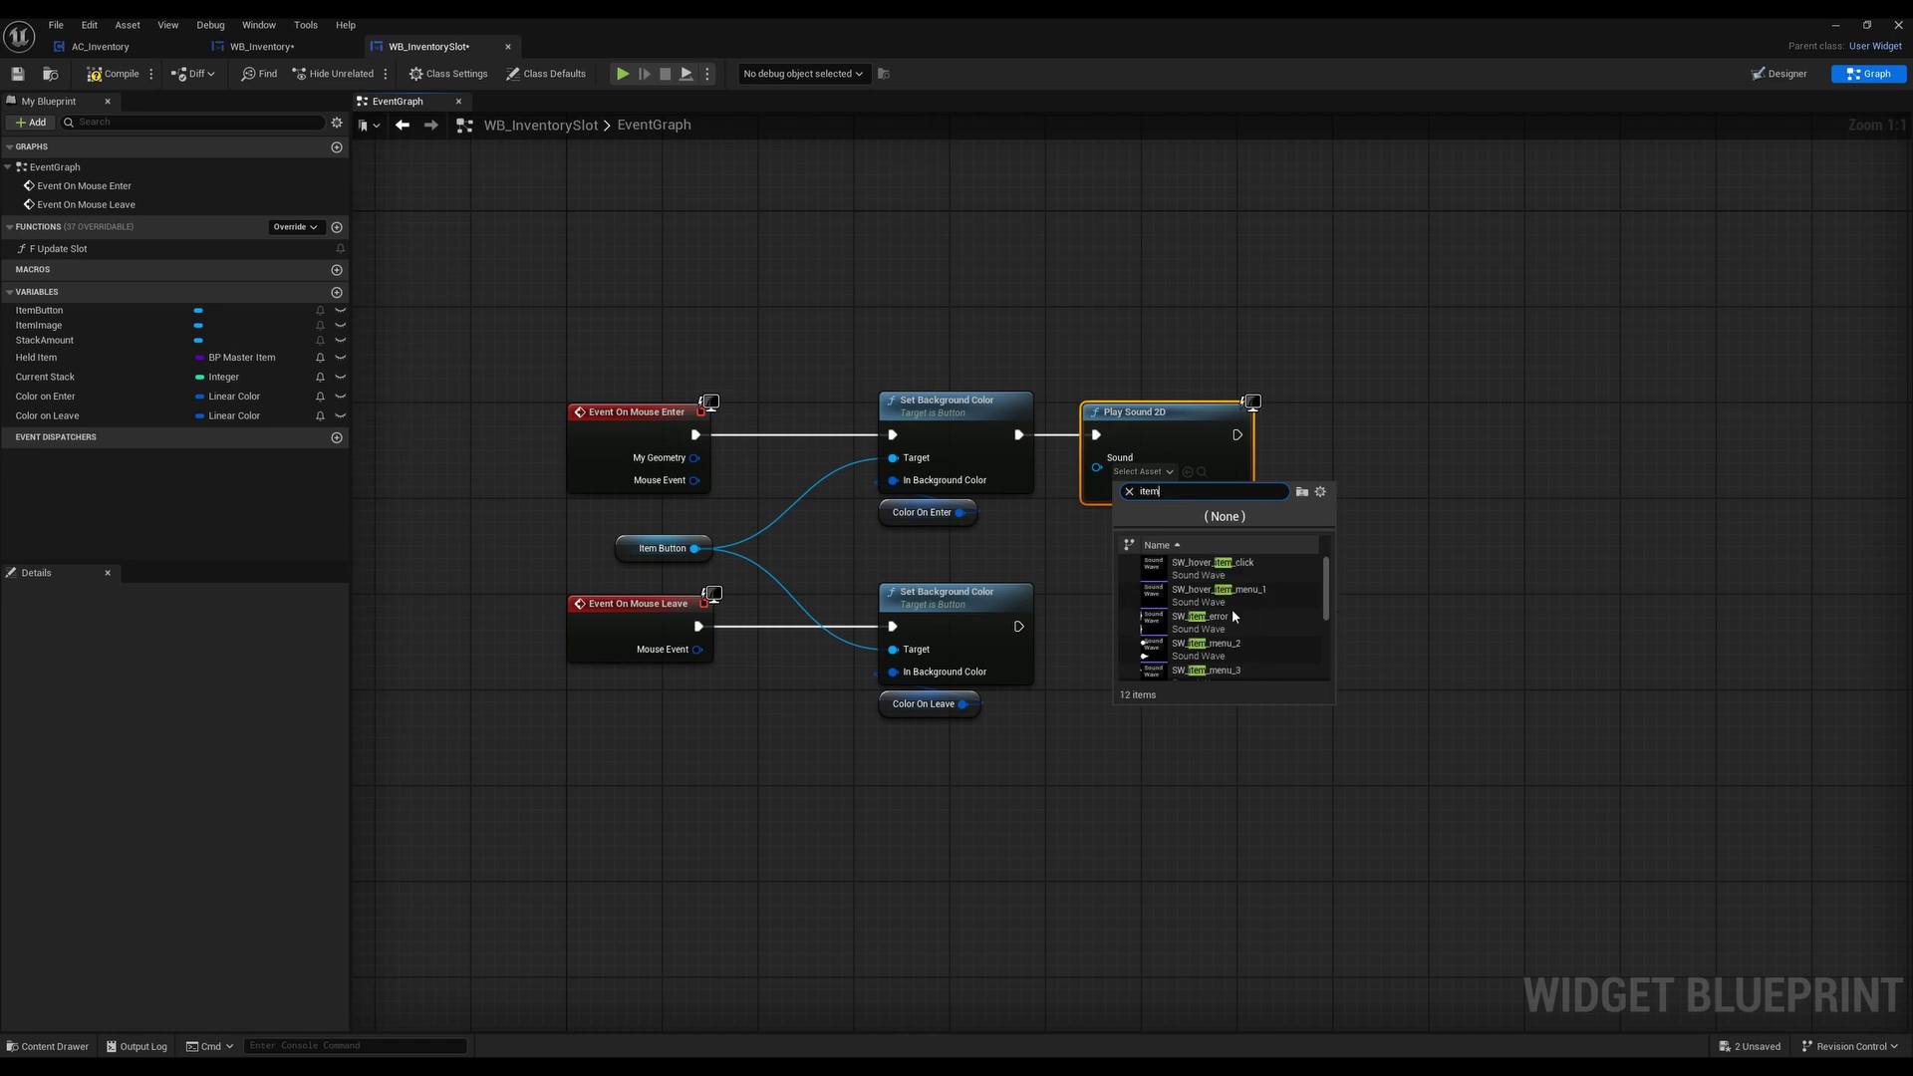
{"action": "scroll", "coordinate": [1165, 643], "scroll_direction": "down", "scroll_amount": 2}
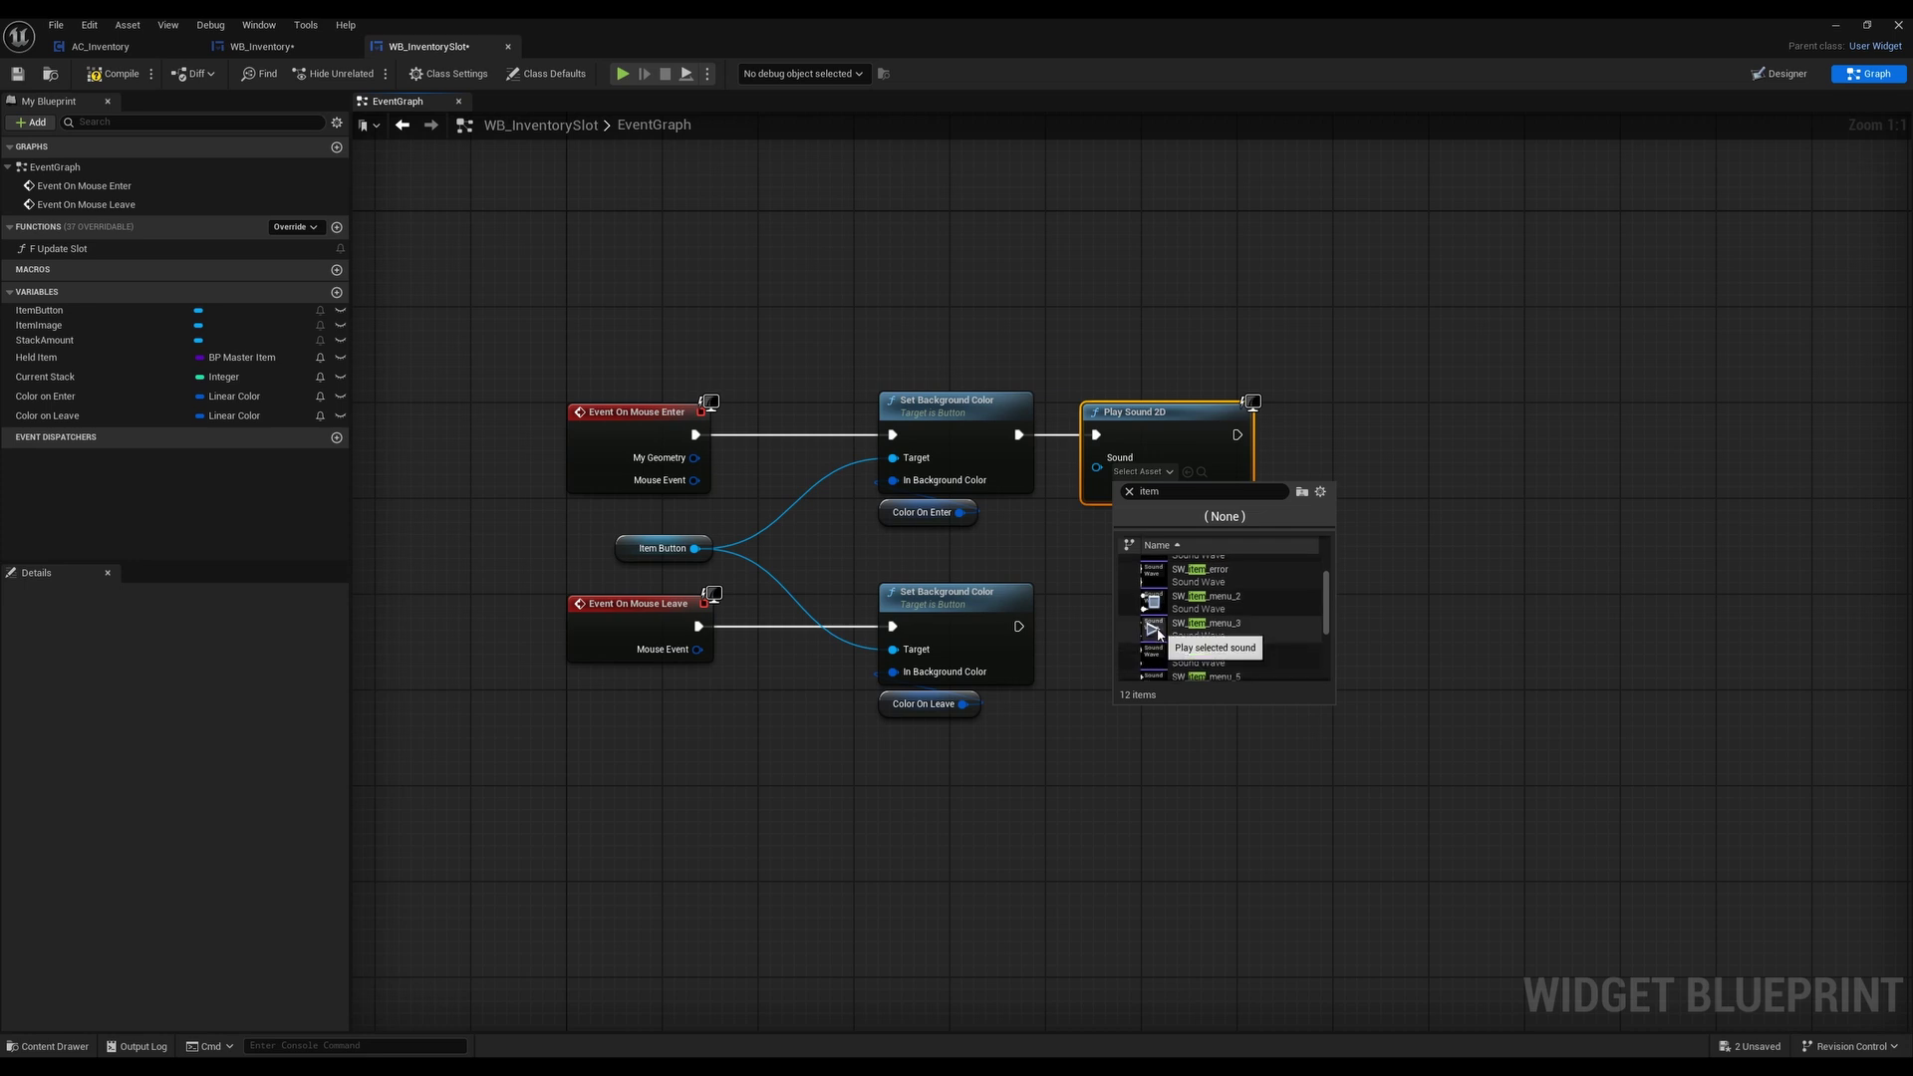
{"action": "left_click", "coordinate": [1146, 492]}
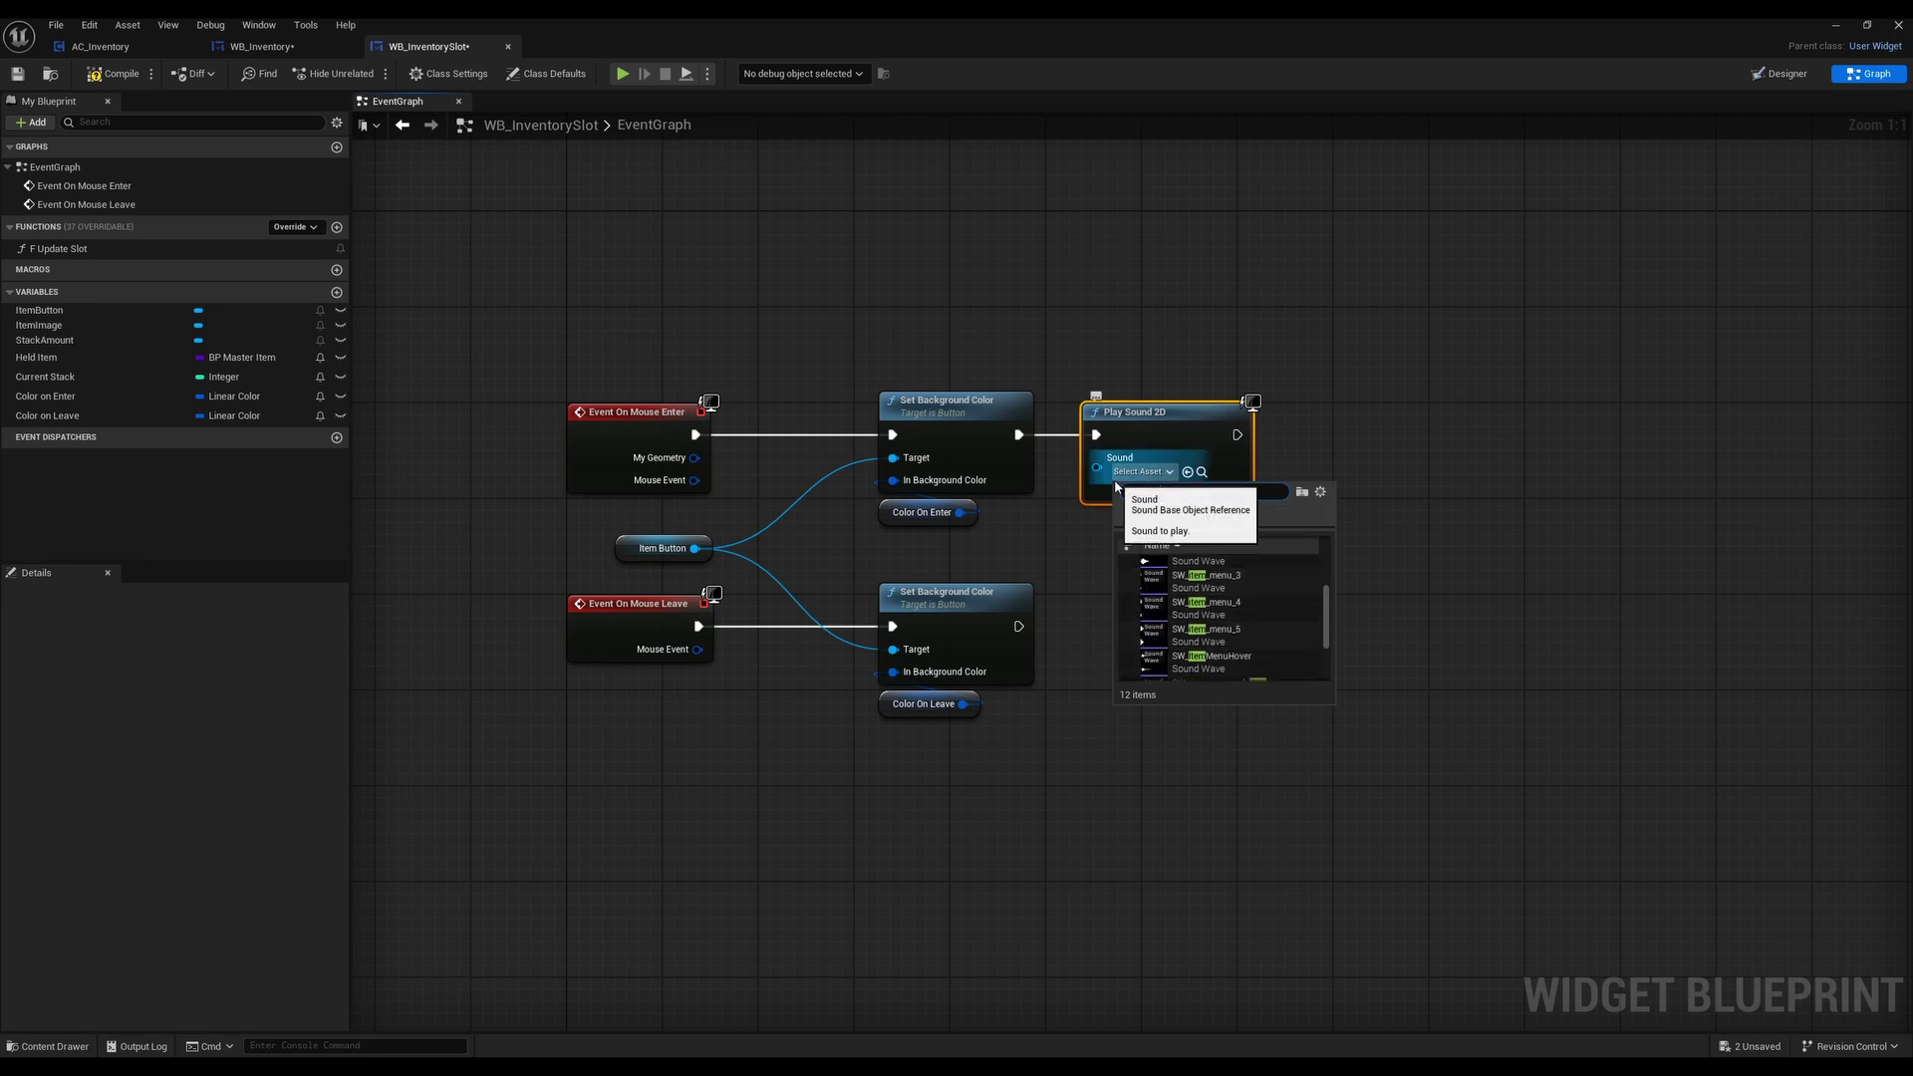
{"action": "type", "text": "click"}
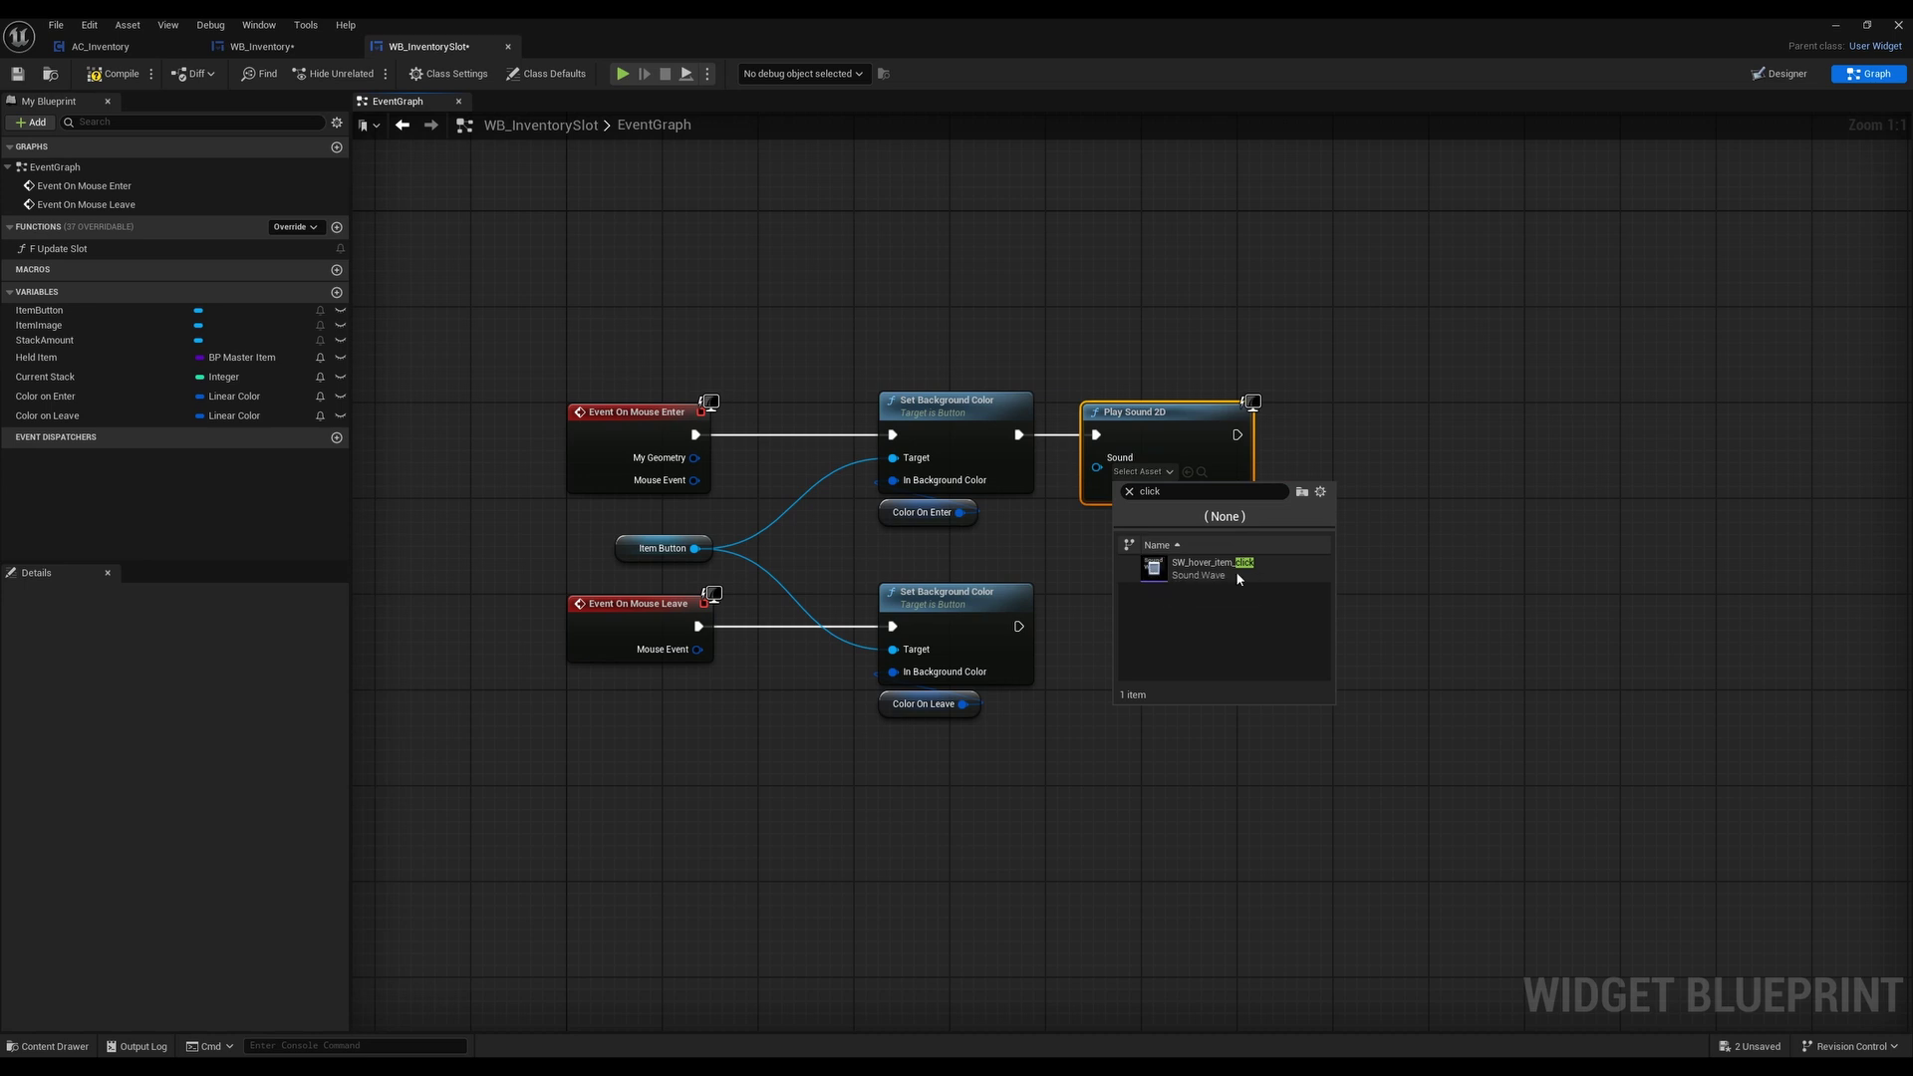
{"action": "left_click", "coordinate": [1203, 569]}
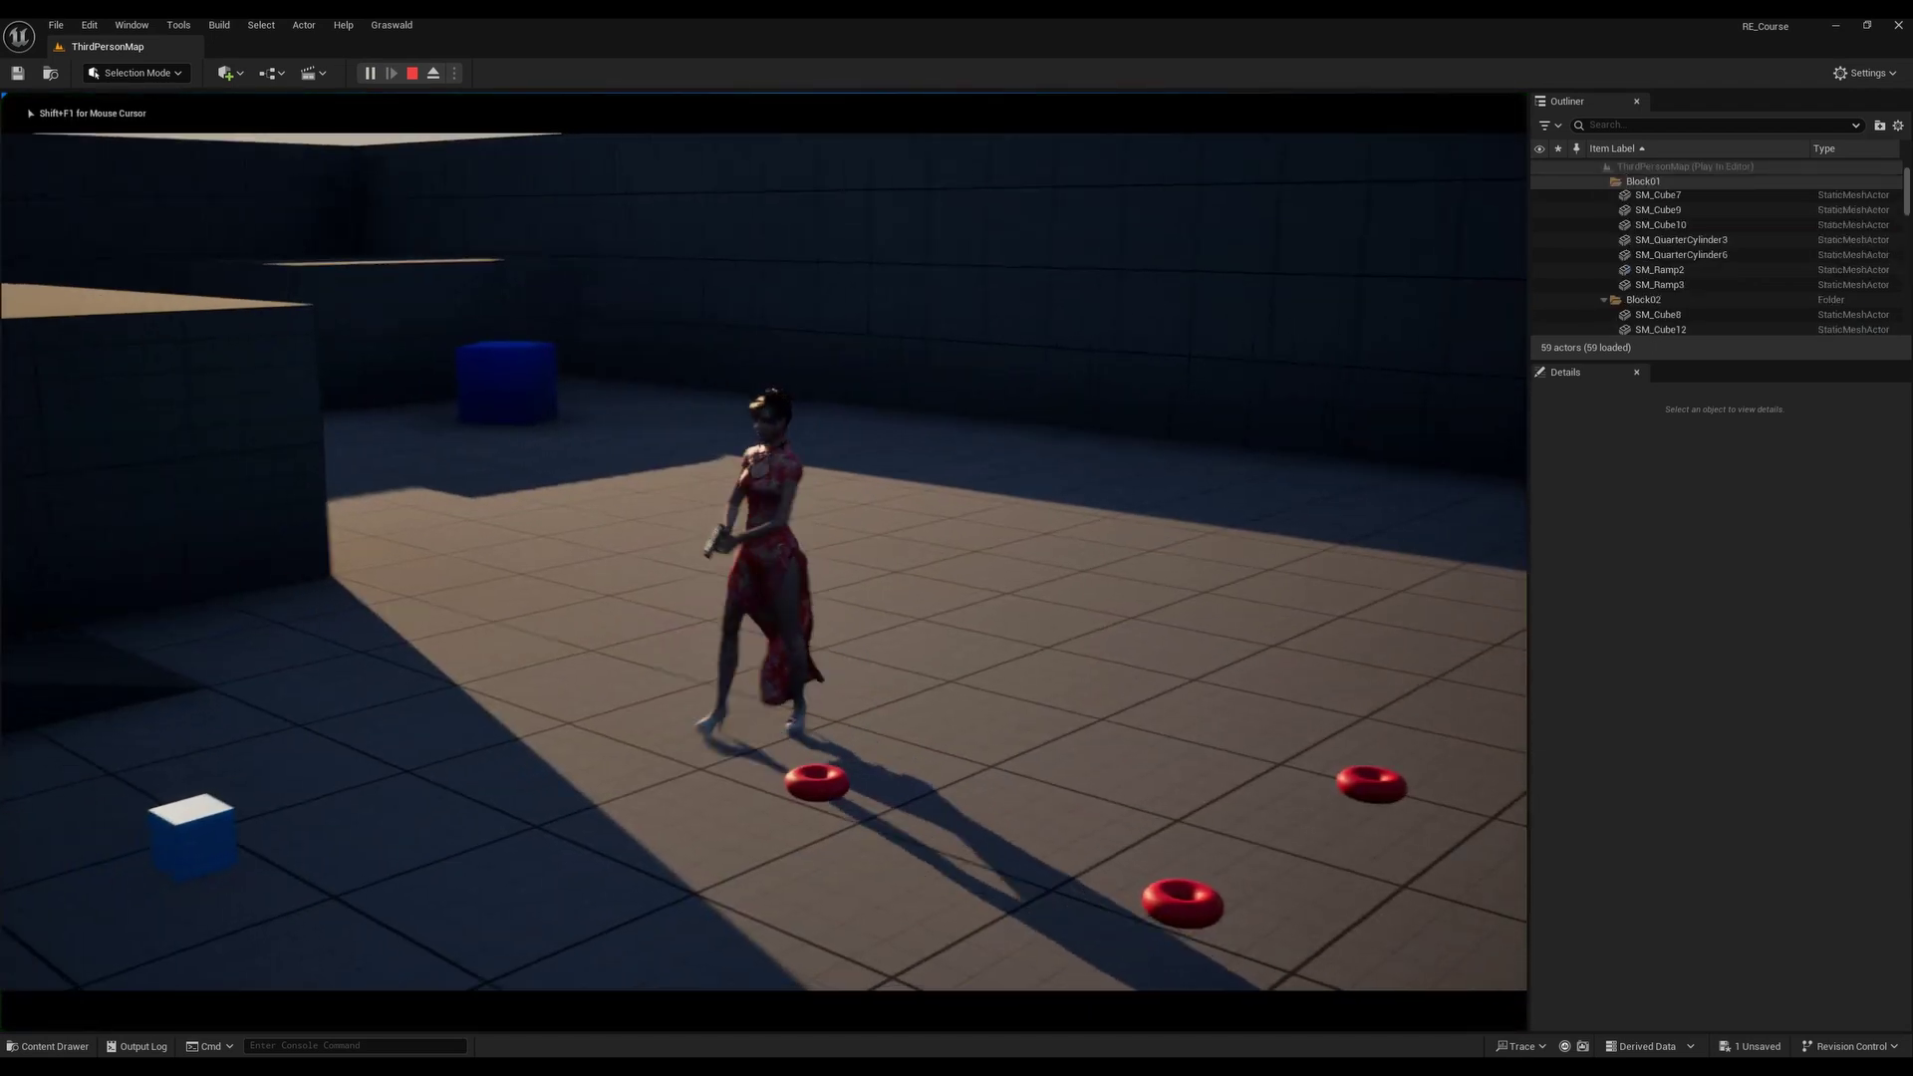
Play-test the level, collecting items and checking the hover sound on the slots in the opened inventory before ending the session
{"action": "key", "text": "a"}
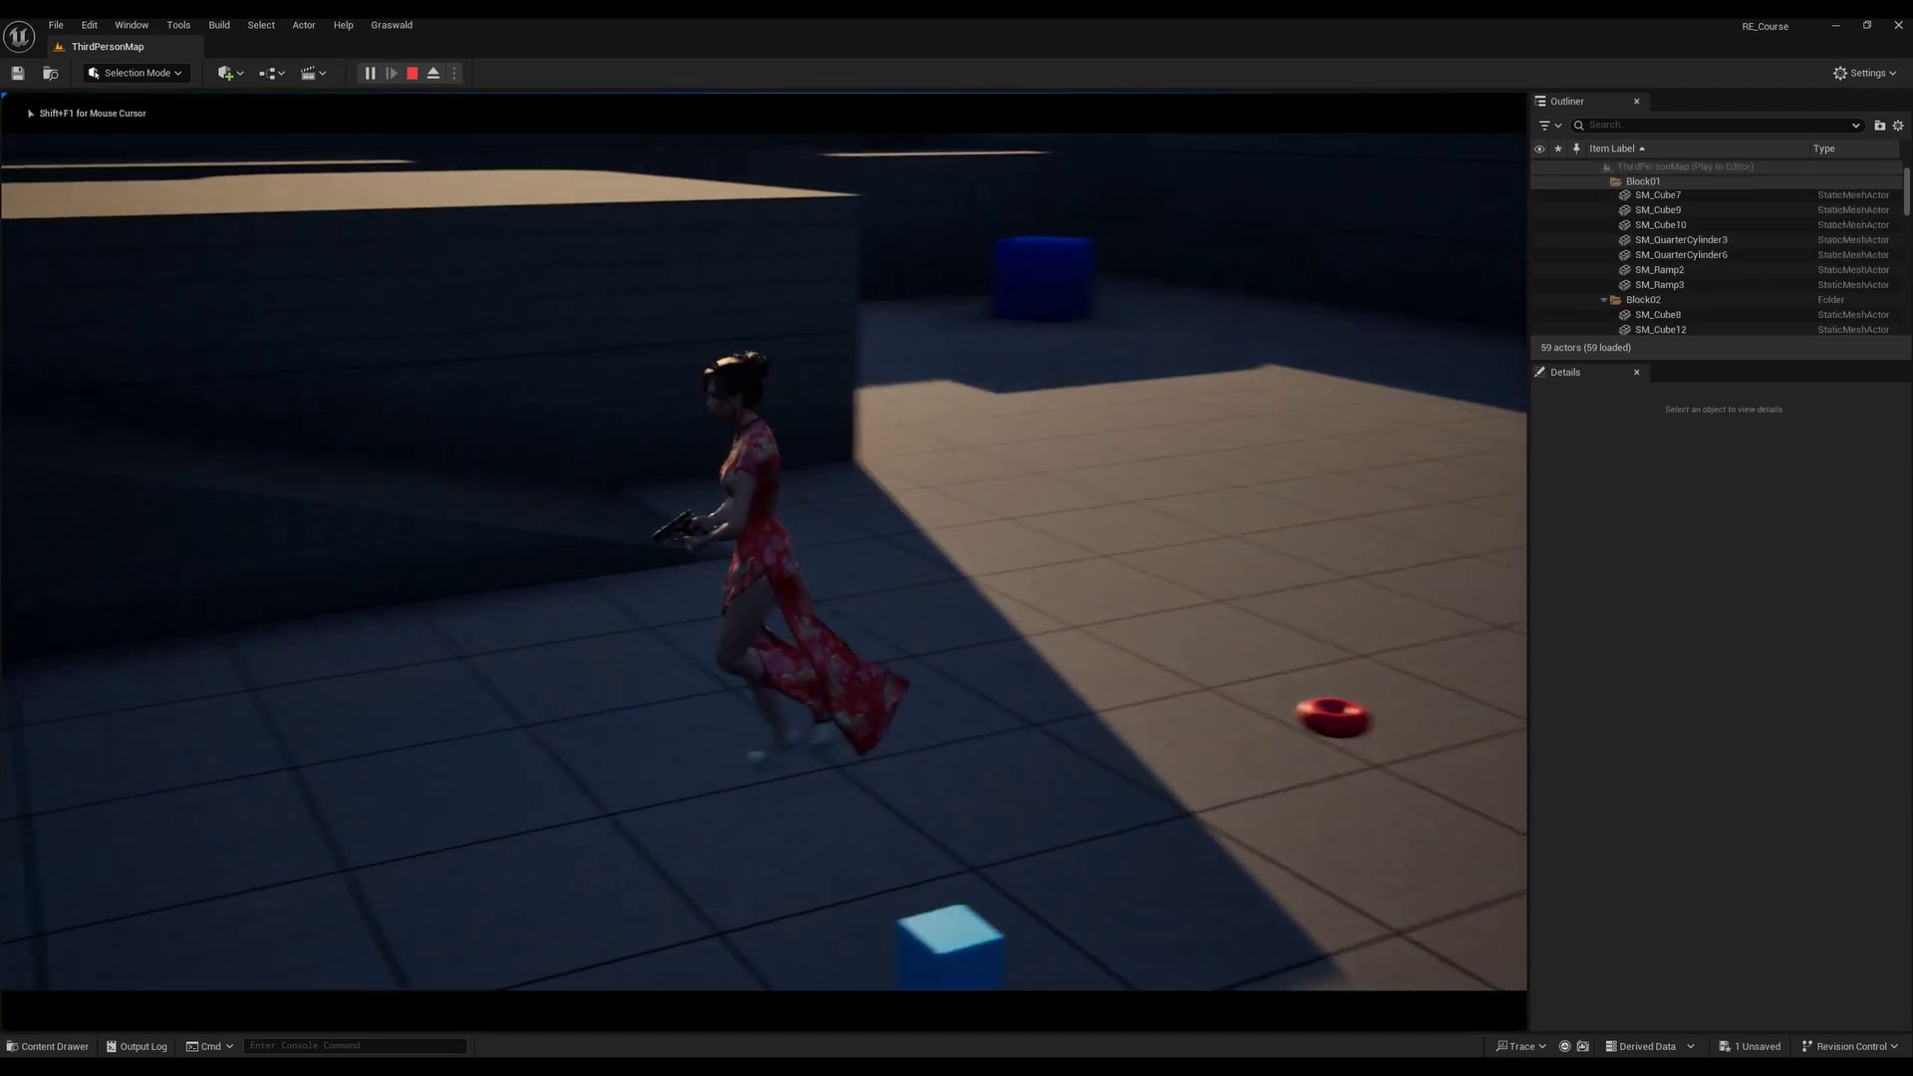
{"action": "key", "text": "s"}
{"action": "key", "text": "d"}
{"action": "key", "text": "Tab"}
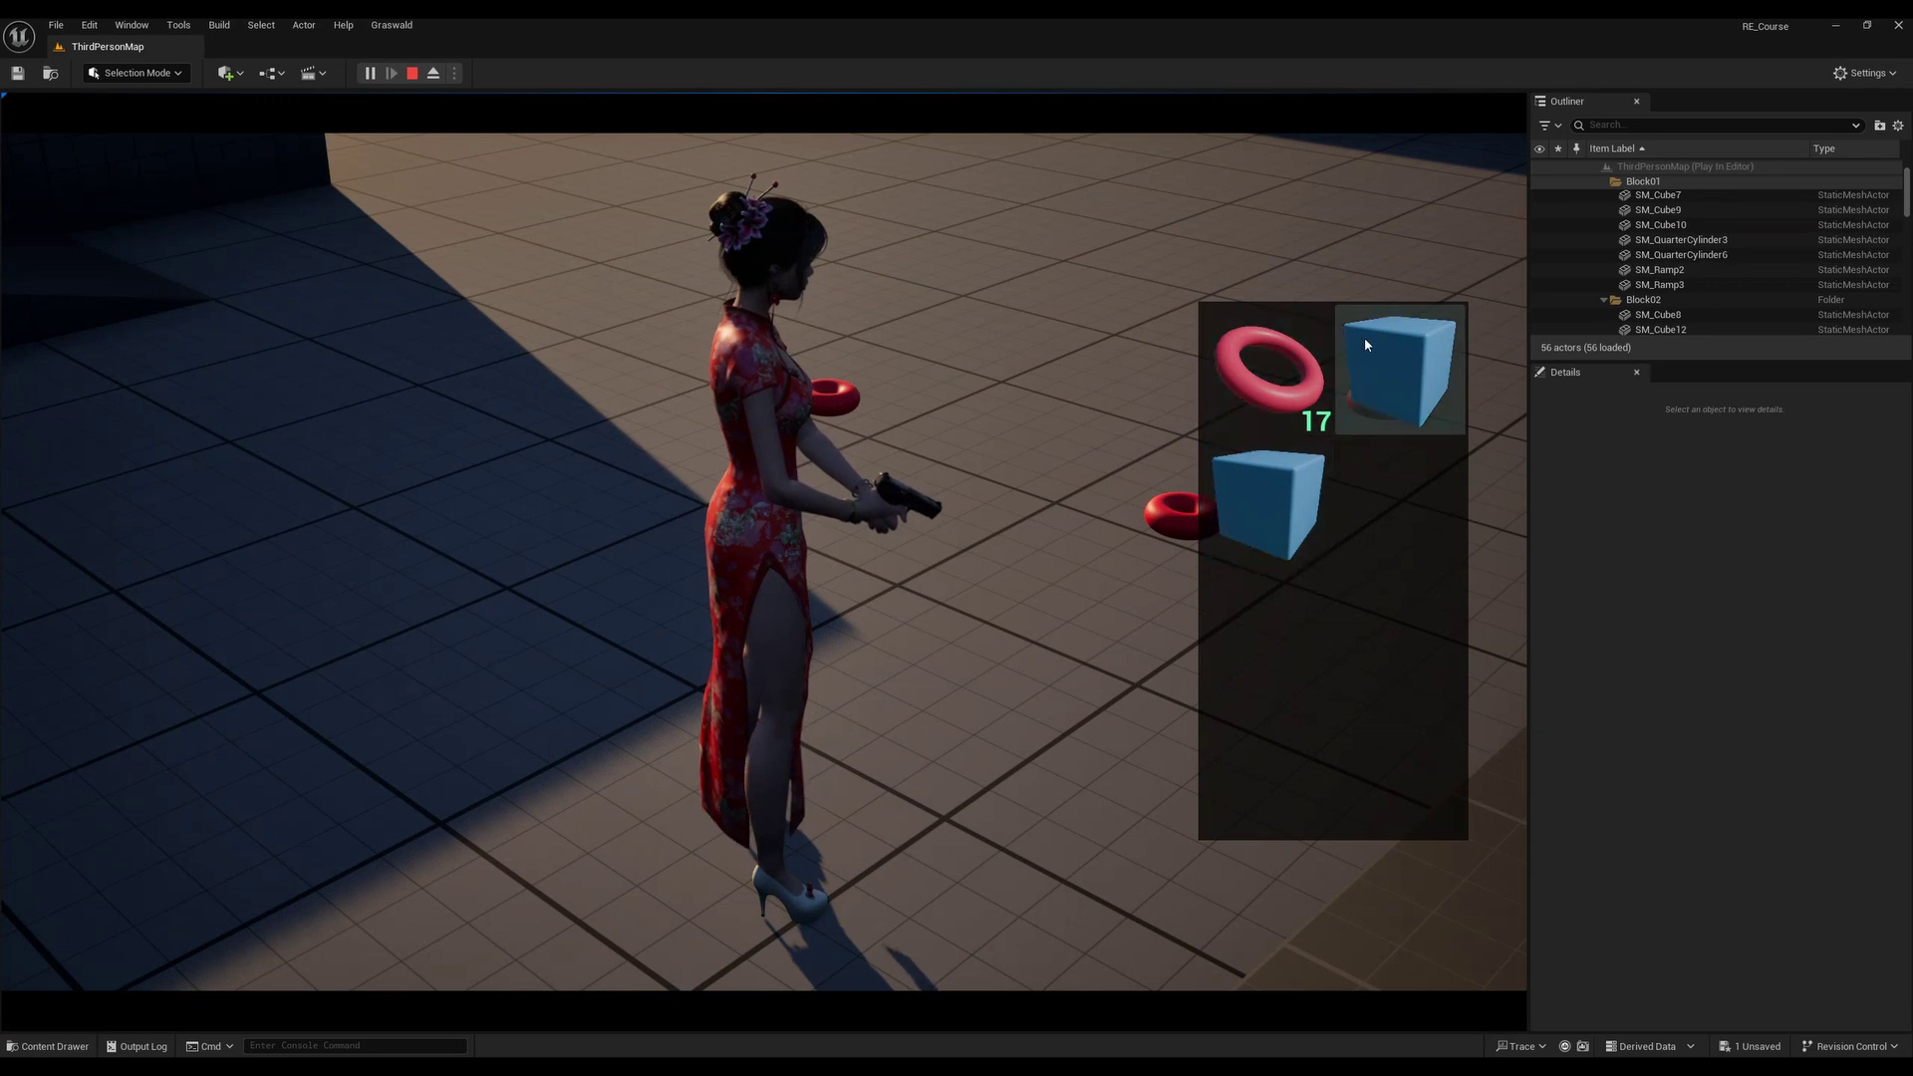
{"action": "key", "text": "Tab"}
{"action": "key", "text": "Escape"}
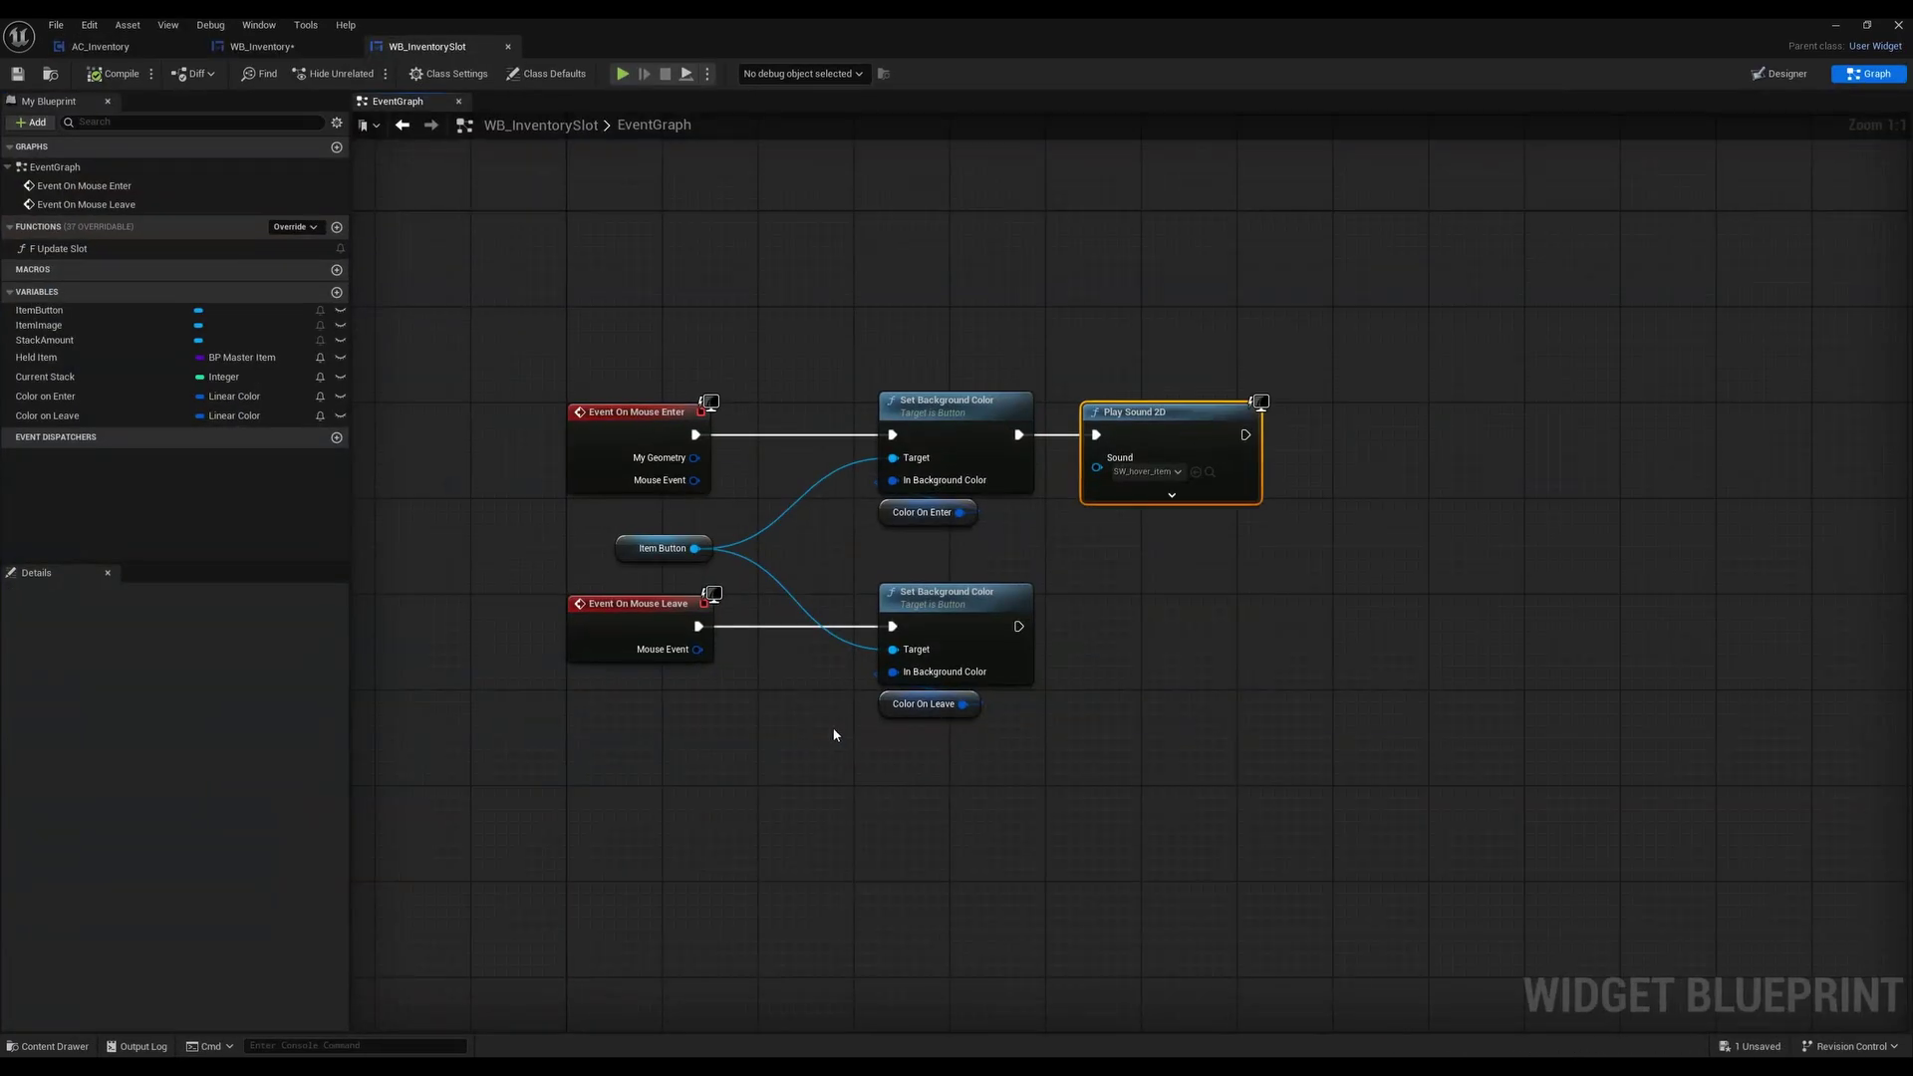
In AC_Inventory's F Show Inventory function, move the nodes following F Update further along to open a gap before Set Input Mode UI Only
{"action": "left_click", "coordinate": [98, 48]}
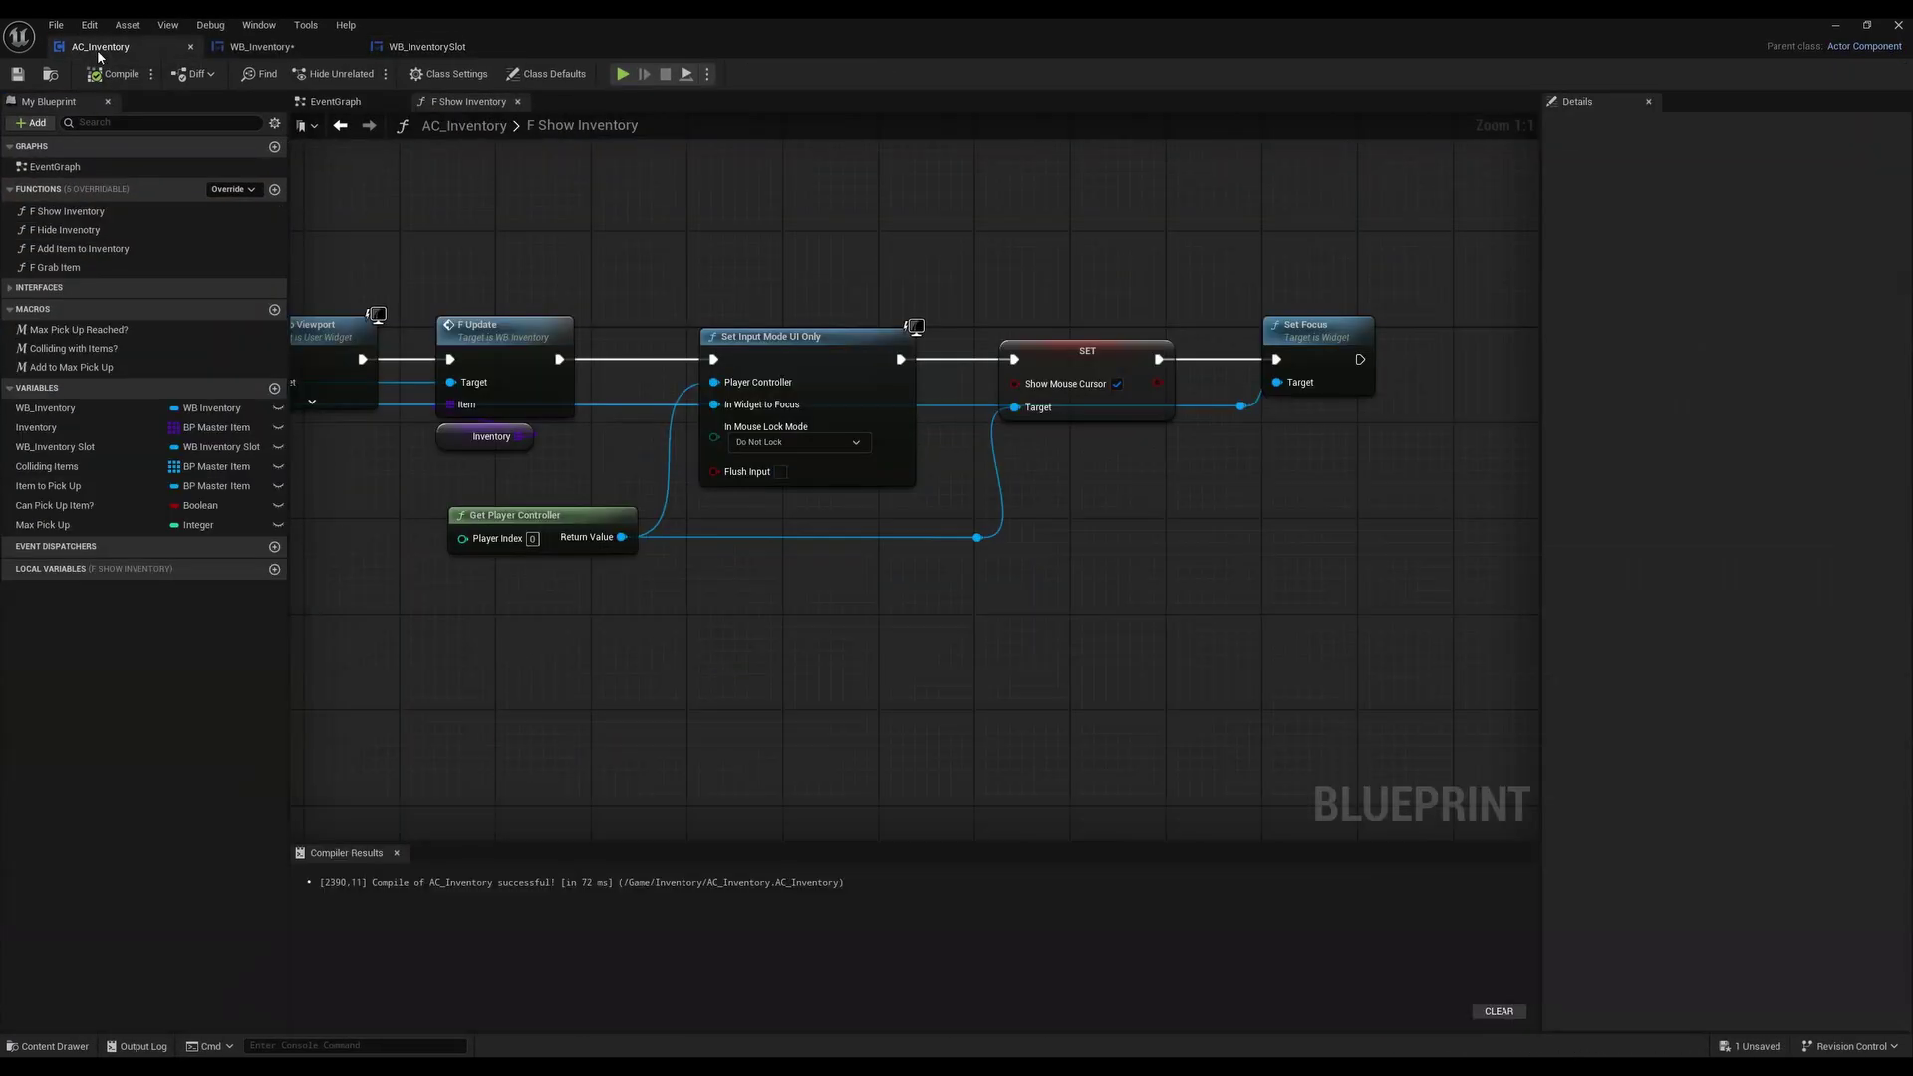
{"action": "right_click_drag", "start_coordinate": [1193, 561], "coordinate": [879, 584]}
{"action": "right_click_drag", "start_coordinate": [678, 638], "coordinate": [1032, 553]}
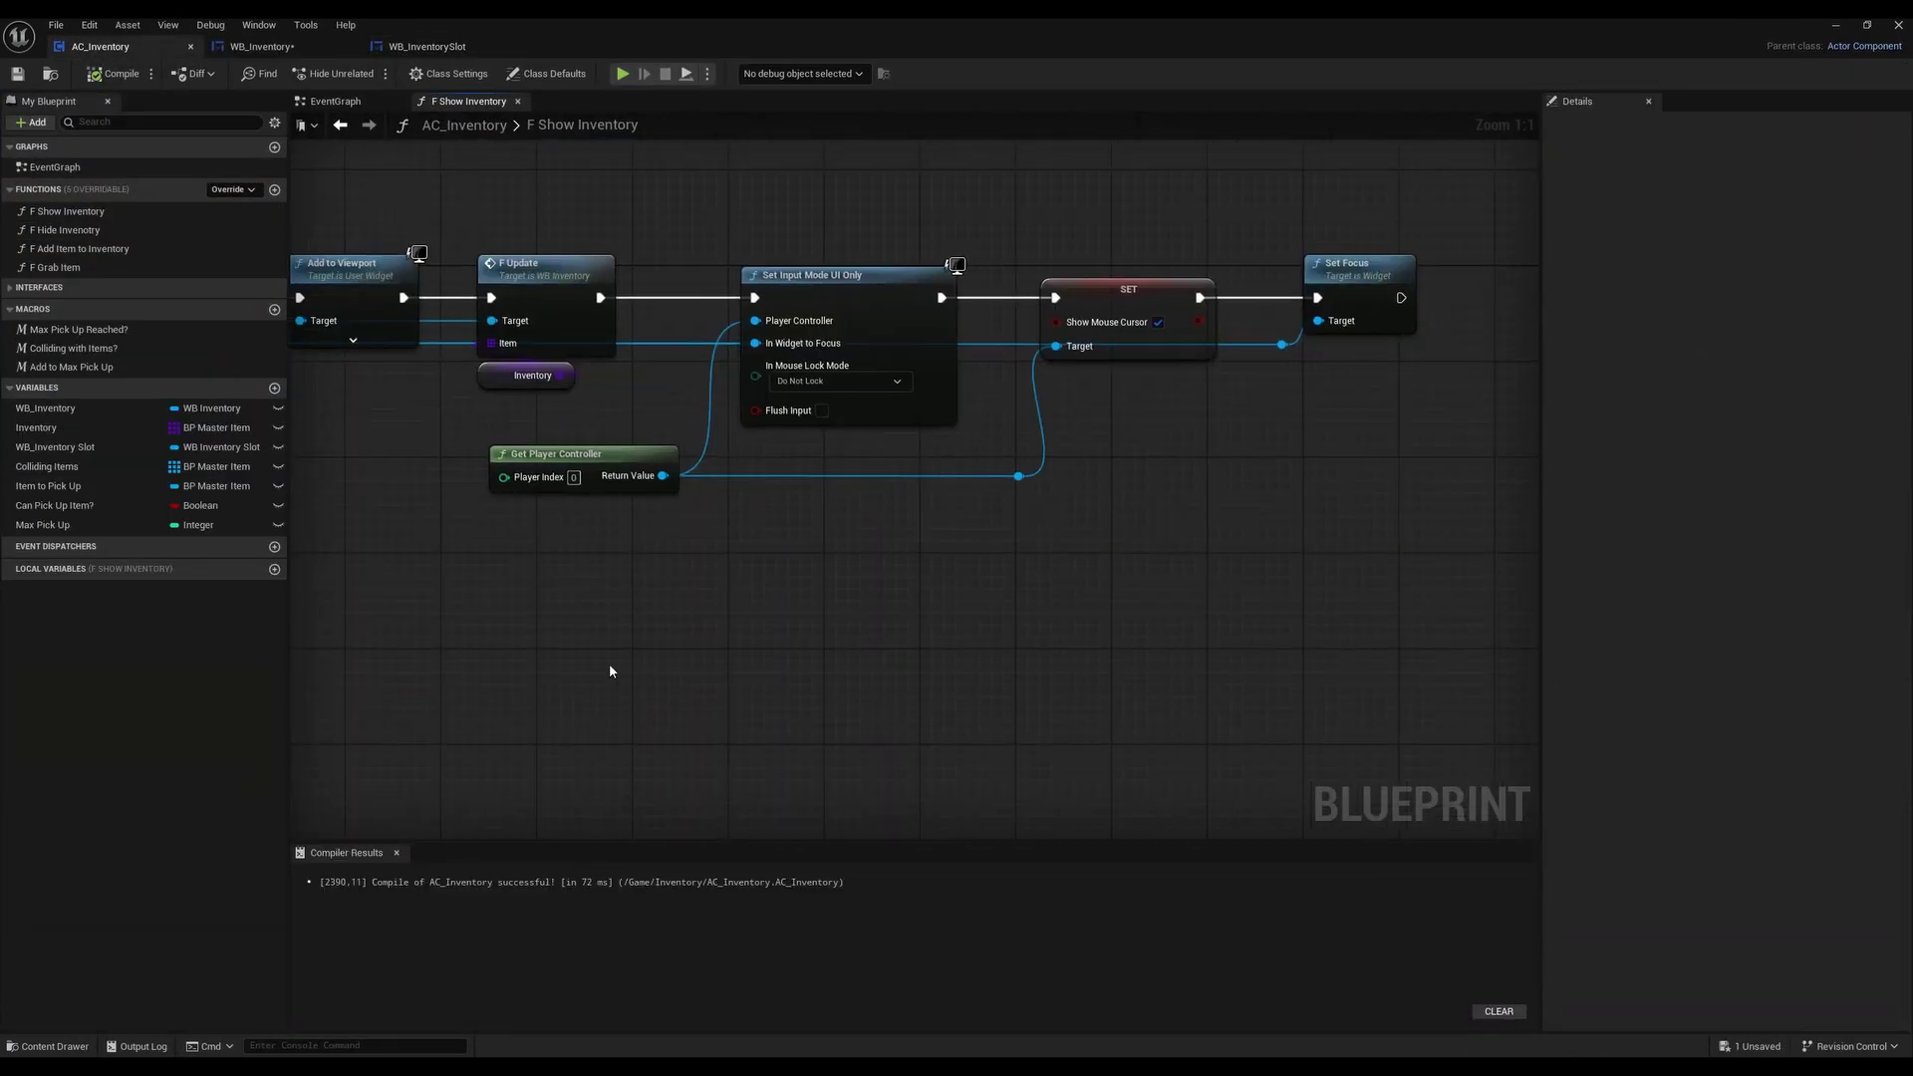
{"action": "scroll", "coordinate": [606, 660], "scroll_direction": "down", "scroll_amount": 2}
{"action": "right_click_drag", "start_coordinate": [541, 640], "coordinate": [956, 613]}
{"action": "right_click_drag", "start_coordinate": [482, 564], "coordinate": [691, 614]}
{"action": "right_click_drag", "start_coordinate": [1009, 534], "coordinate": [641, 564]}
{"action": "scroll", "coordinate": [858, 649], "scroll_direction": "up", "scroll_amount": 2}
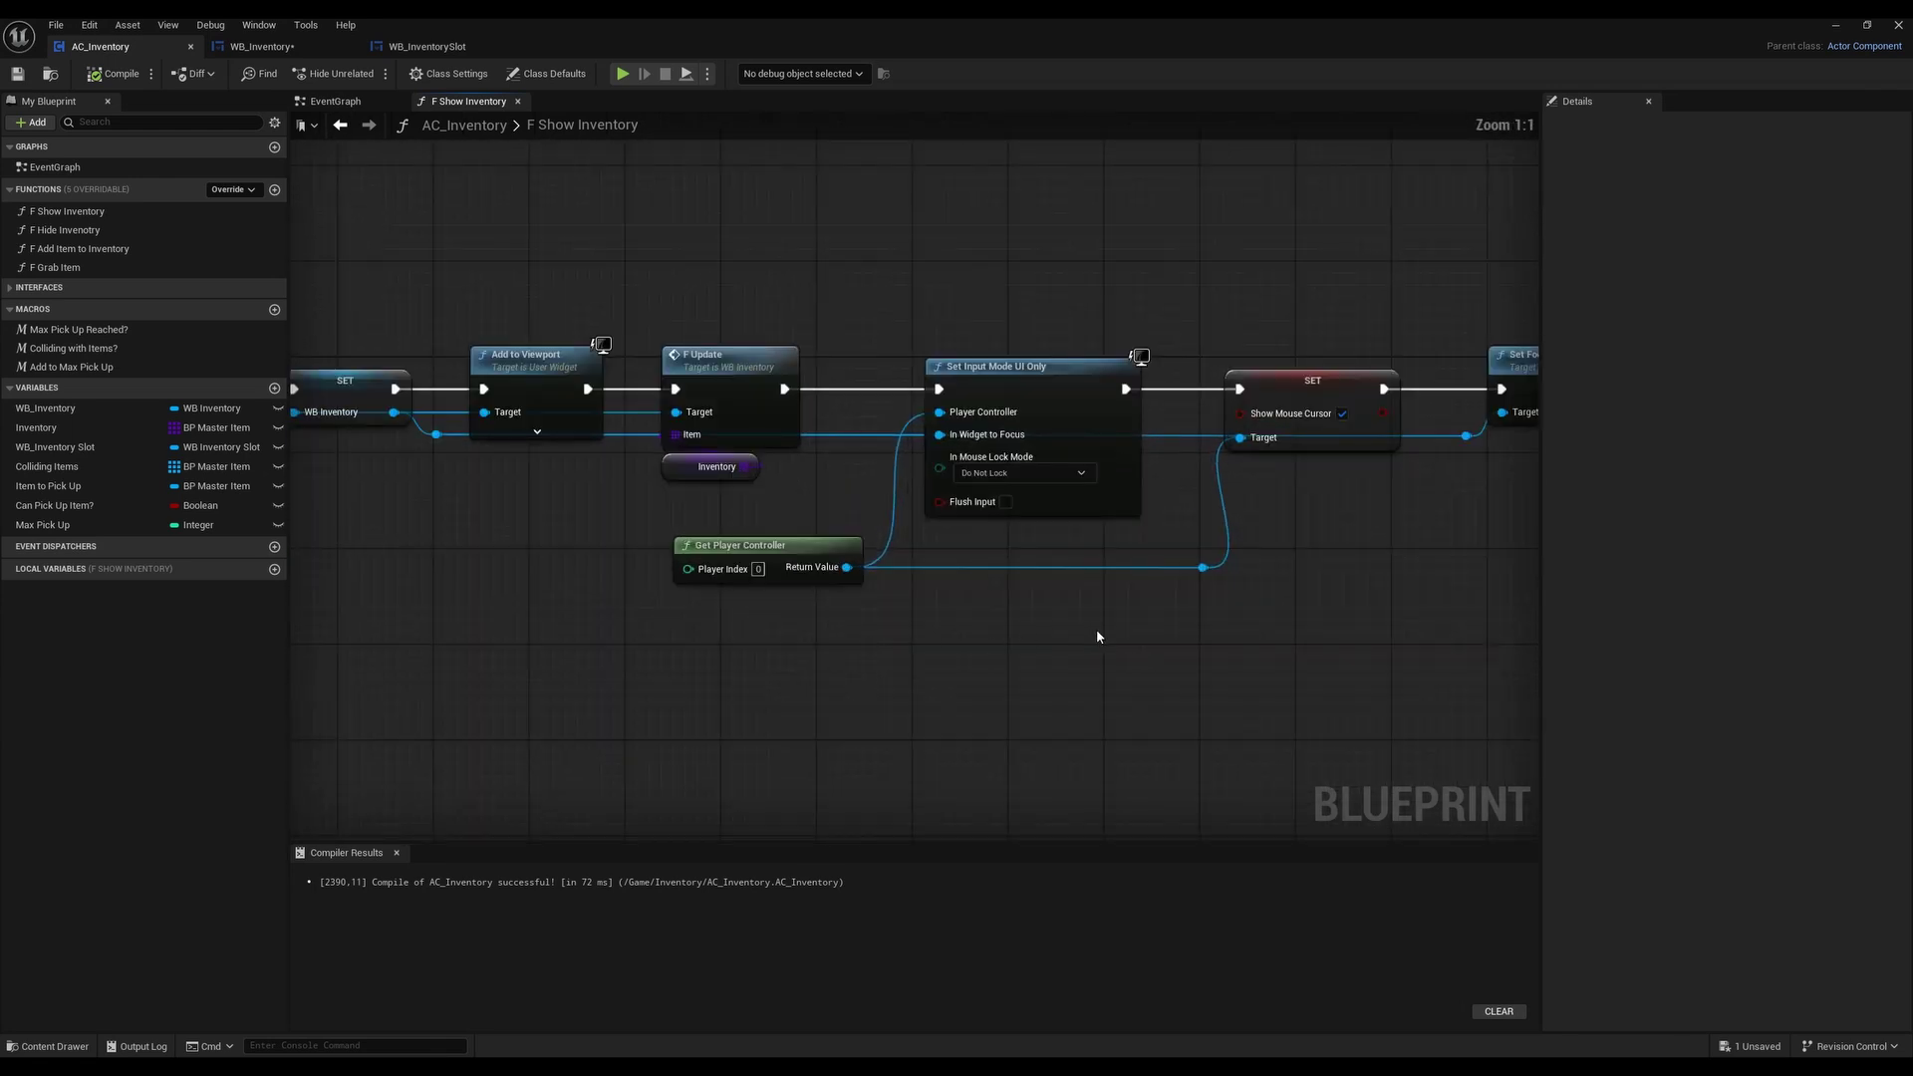
{"action": "right_click_drag", "start_coordinate": [1245, 627], "coordinate": [1195, 564]}
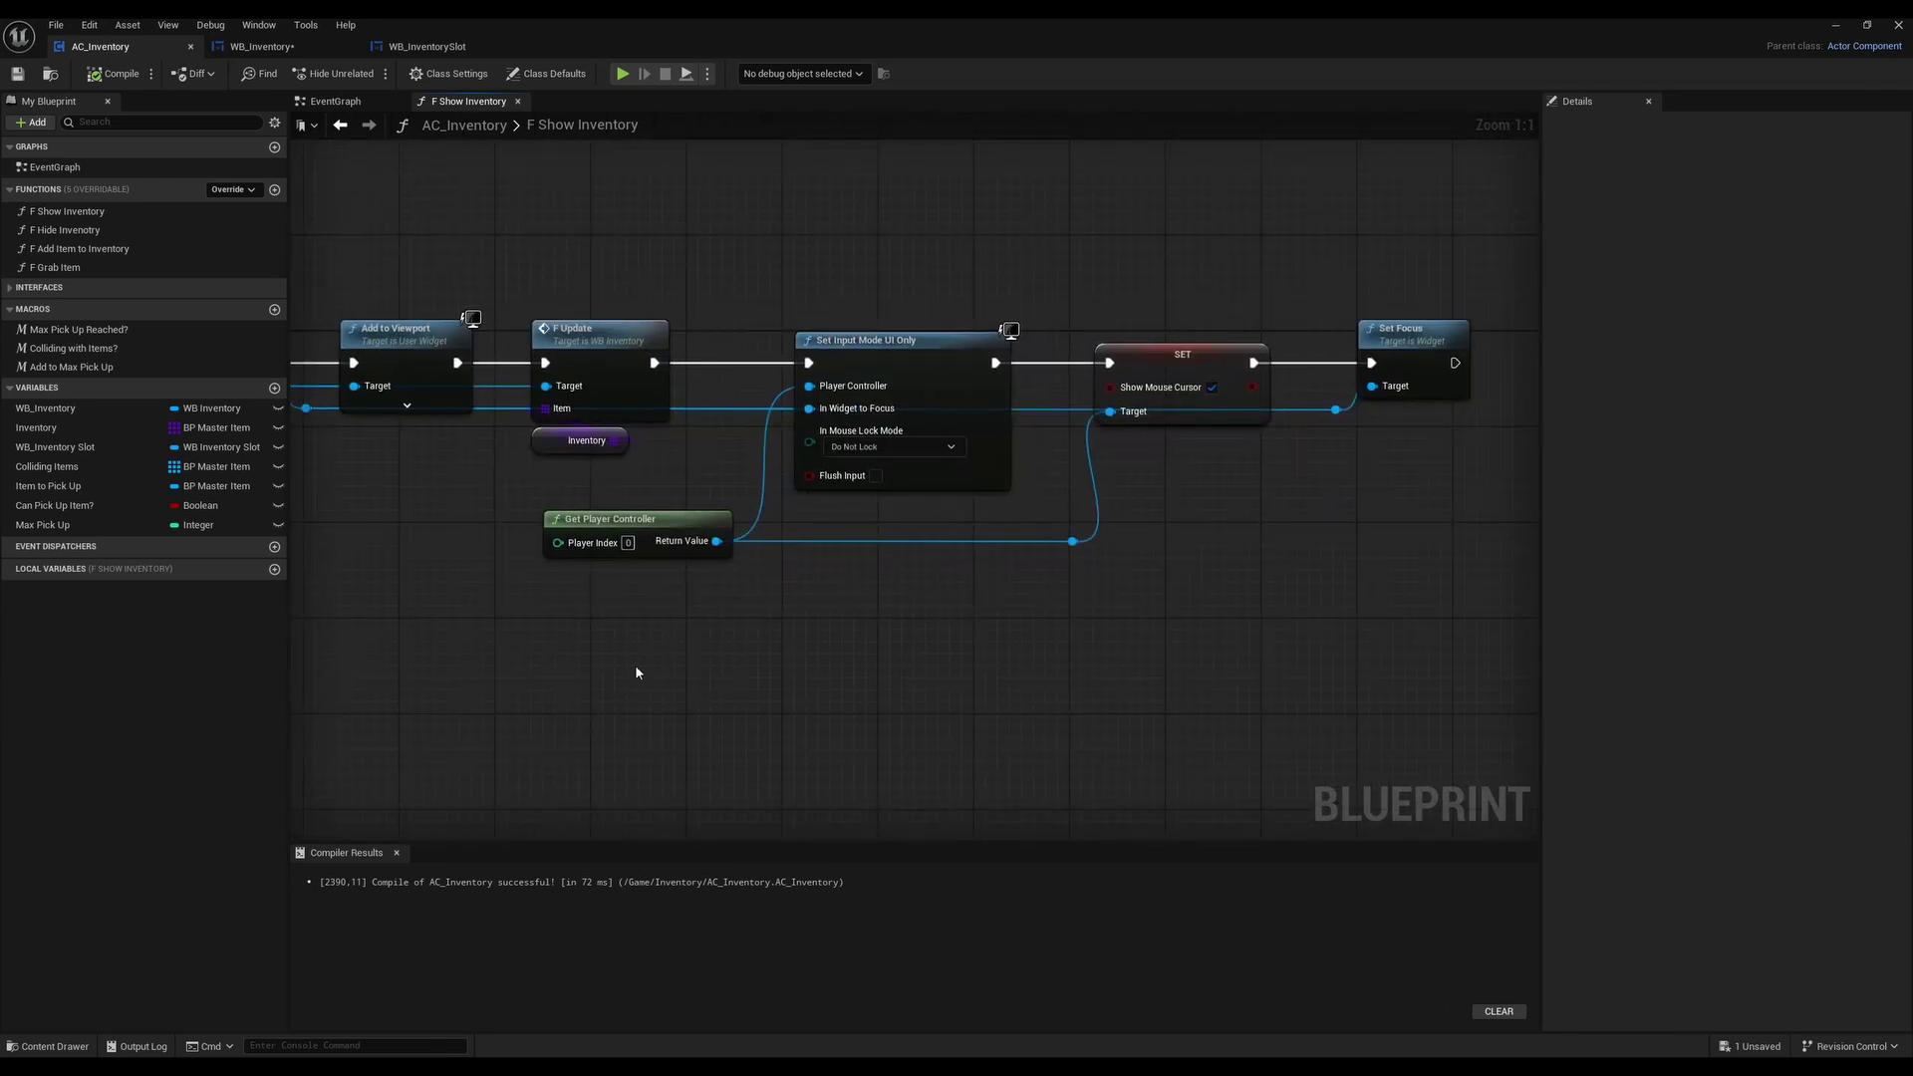
{"action": "left_click_drag", "start_coordinate": [1044, 410], "coordinate": [1473, 245]}
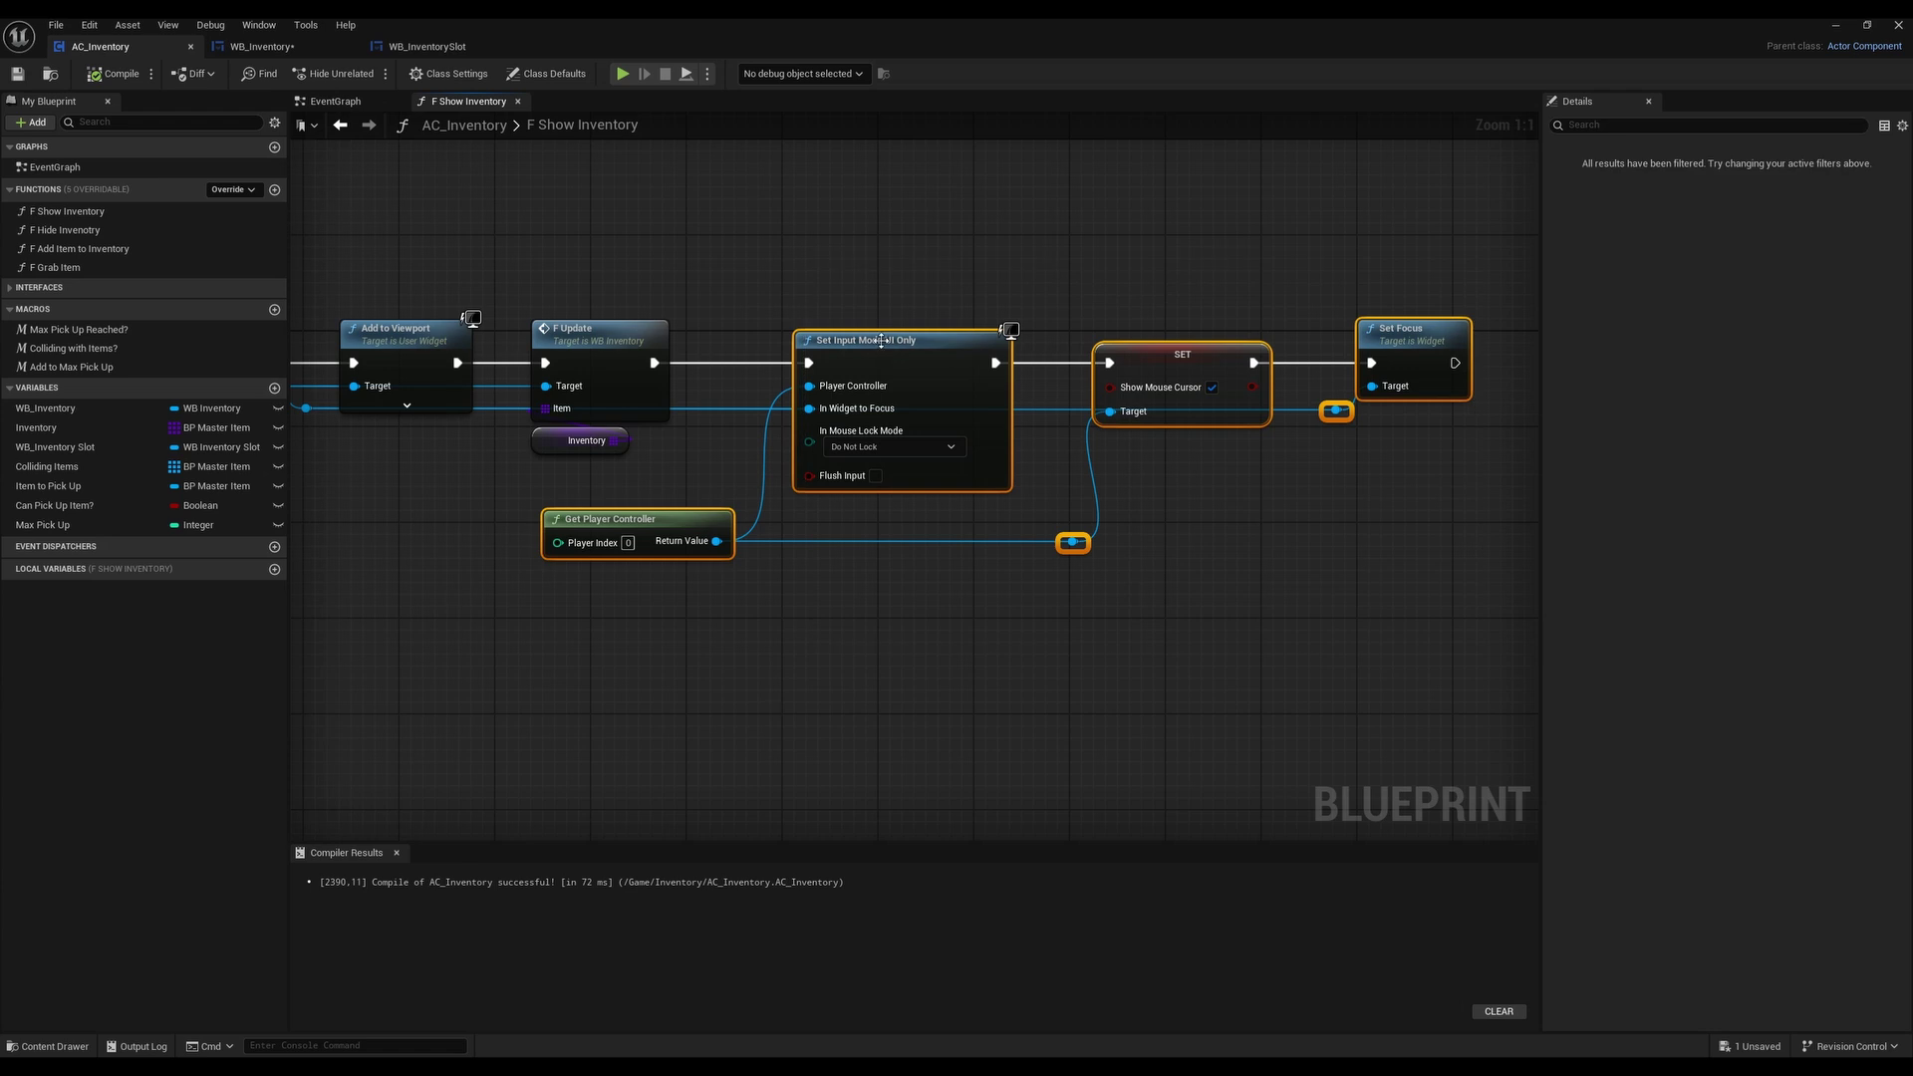
{"action": "left_click_drag", "start_coordinate": [896, 344], "coordinate": [1257, 343]}
{"action": "left_click", "coordinate": [833, 462]}
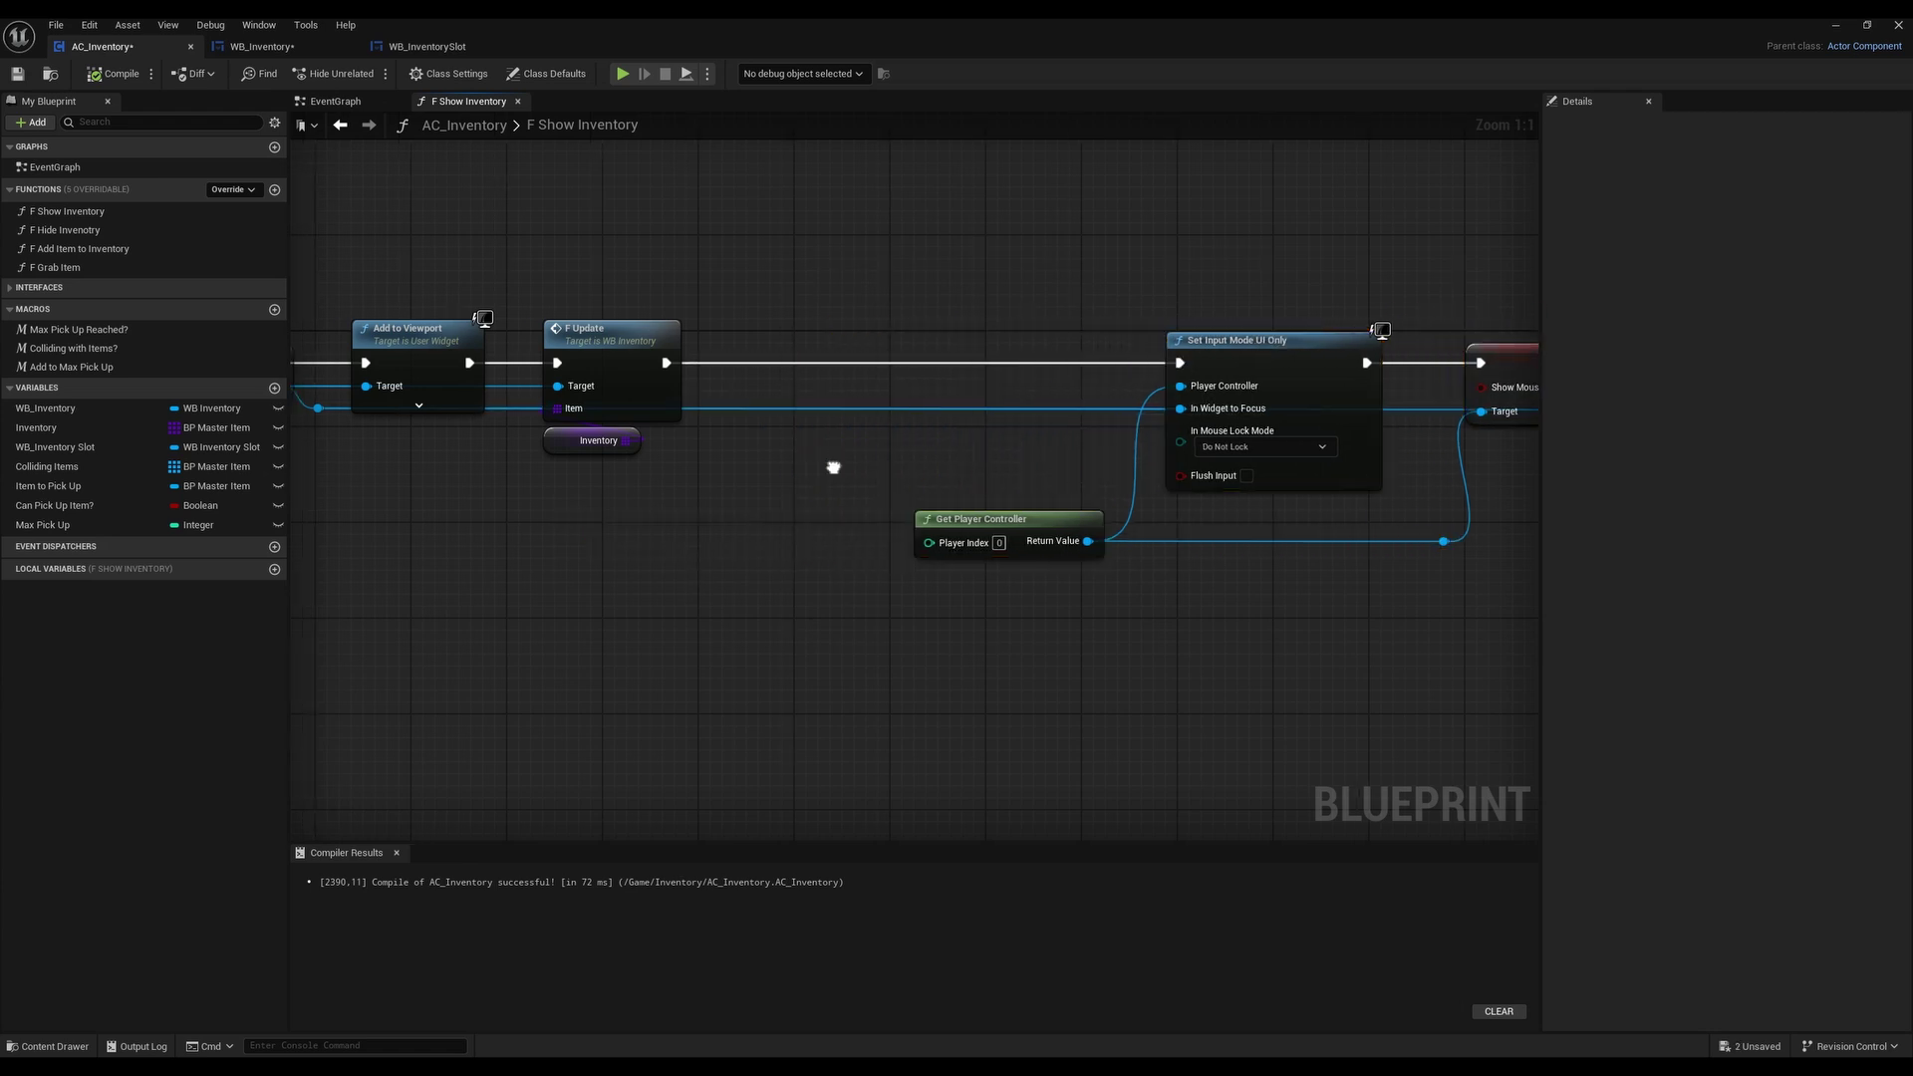
Add a Play Sound 2D node between F Update and Set Input Mode UI Only and align it with the execution line
{"action": "right_click_drag", "start_coordinate": [833, 462], "coordinate": [907, 462]}
{"action": "left_click_drag", "start_coordinate": [727, 362], "coordinate": [811, 367]}
{"action": "type", "text": "pla"}
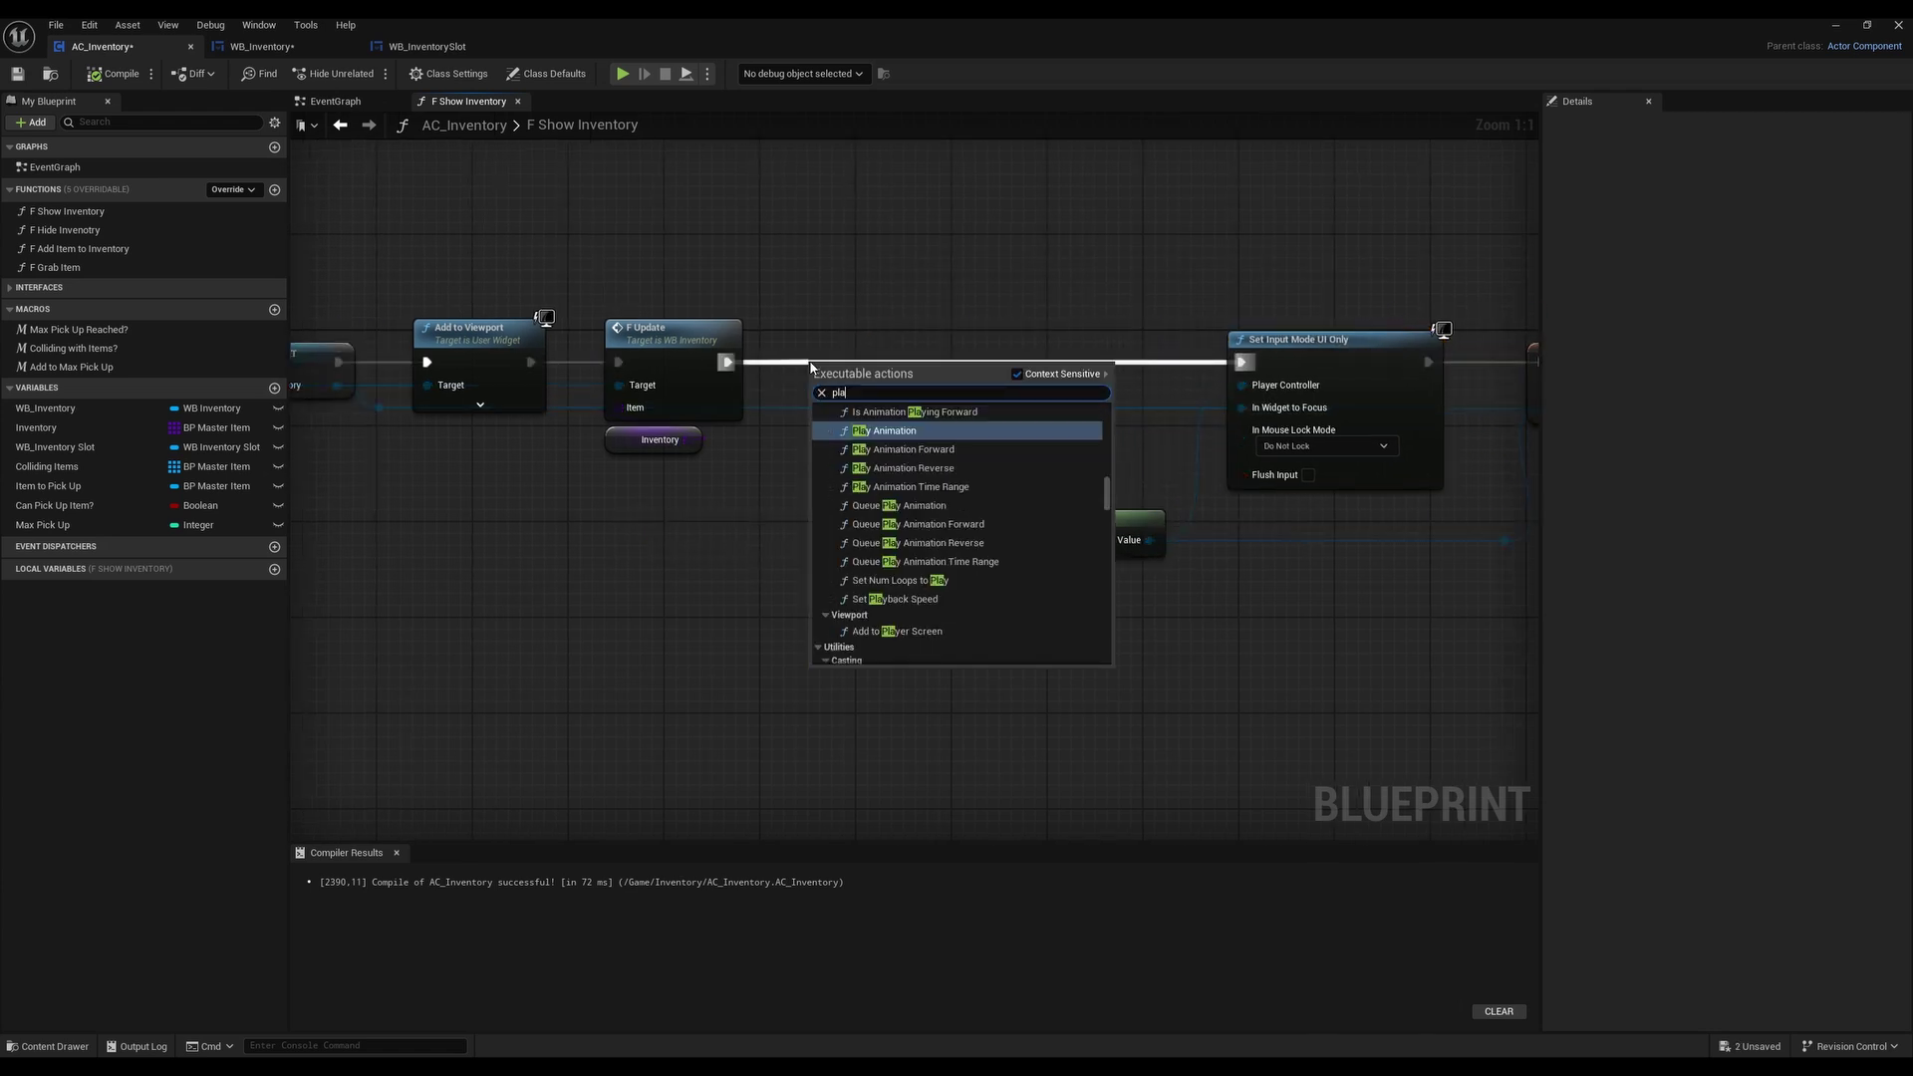
{"action": "type", "text": "y sound 2d"}
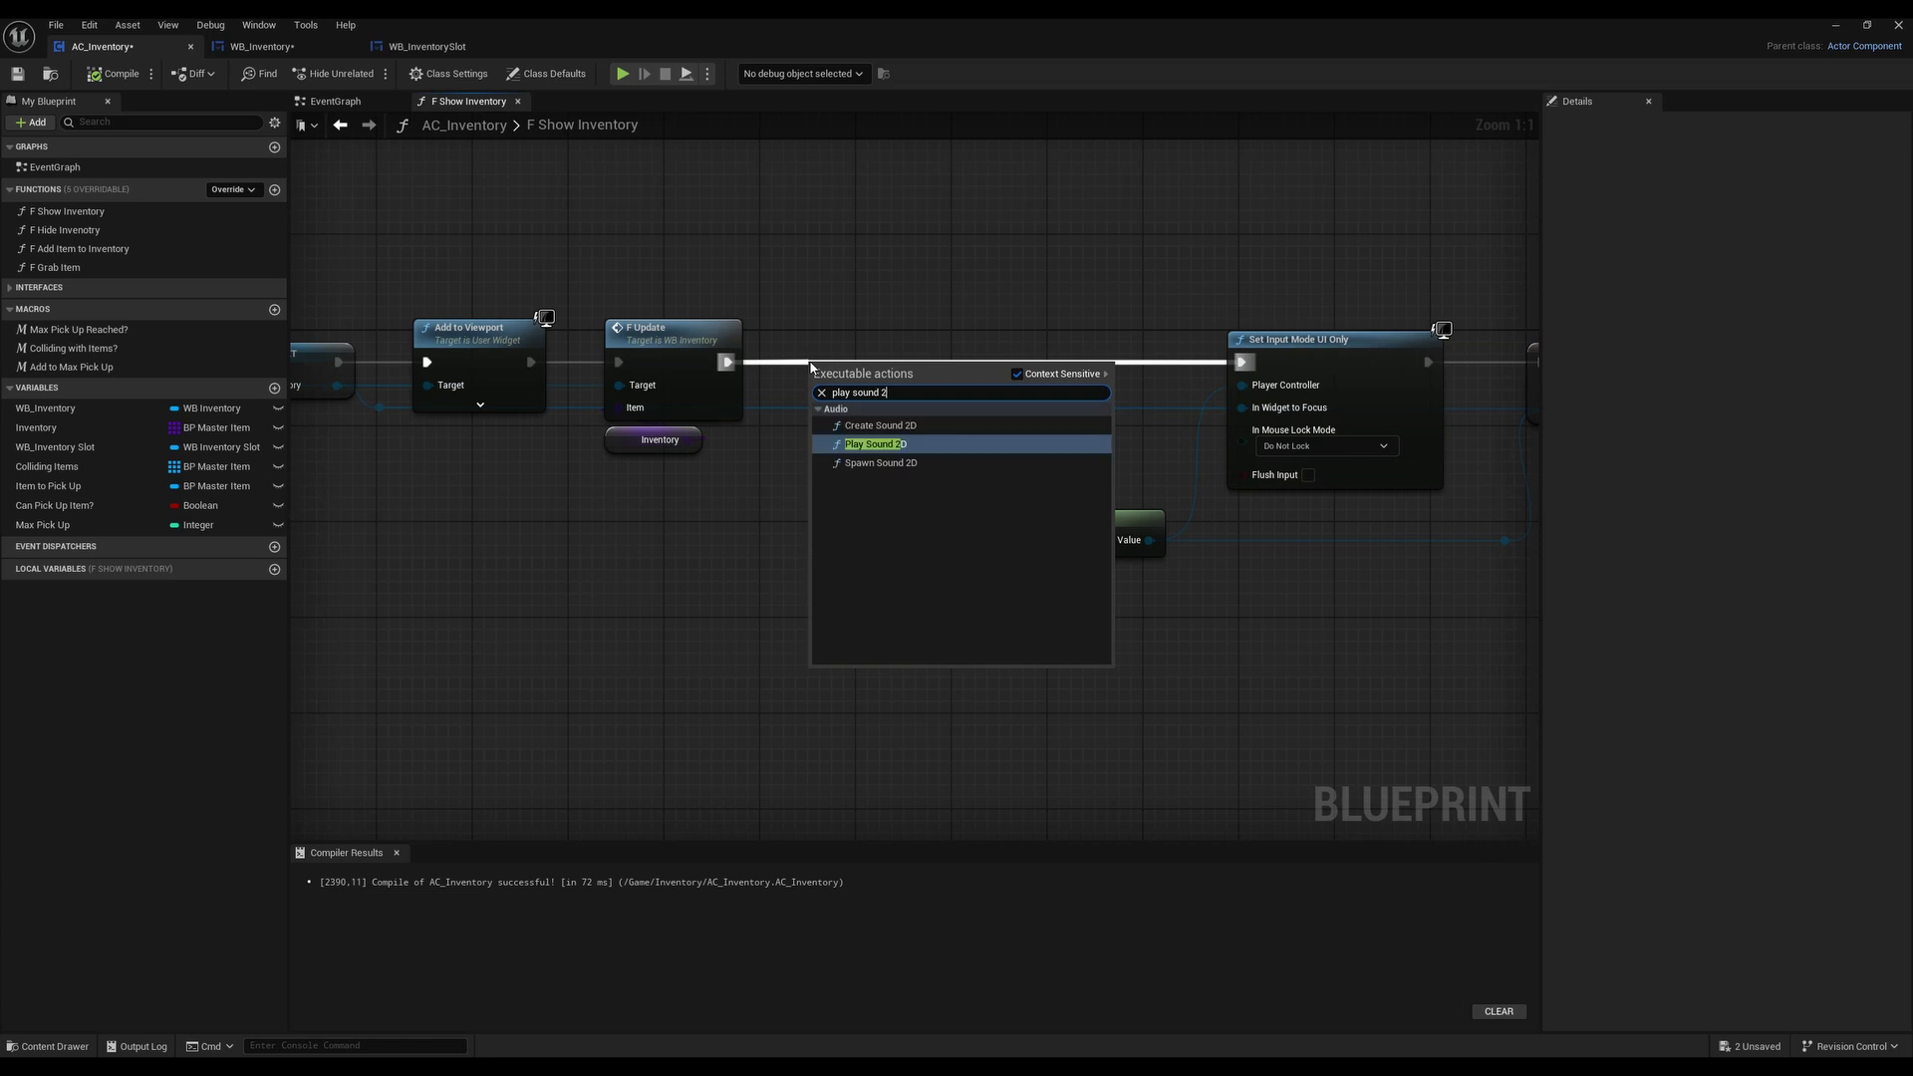
{"action": "key", "text": "Return"}
{"action": "left_click_drag", "start_coordinate": [895, 373], "coordinate": [885, 350]}
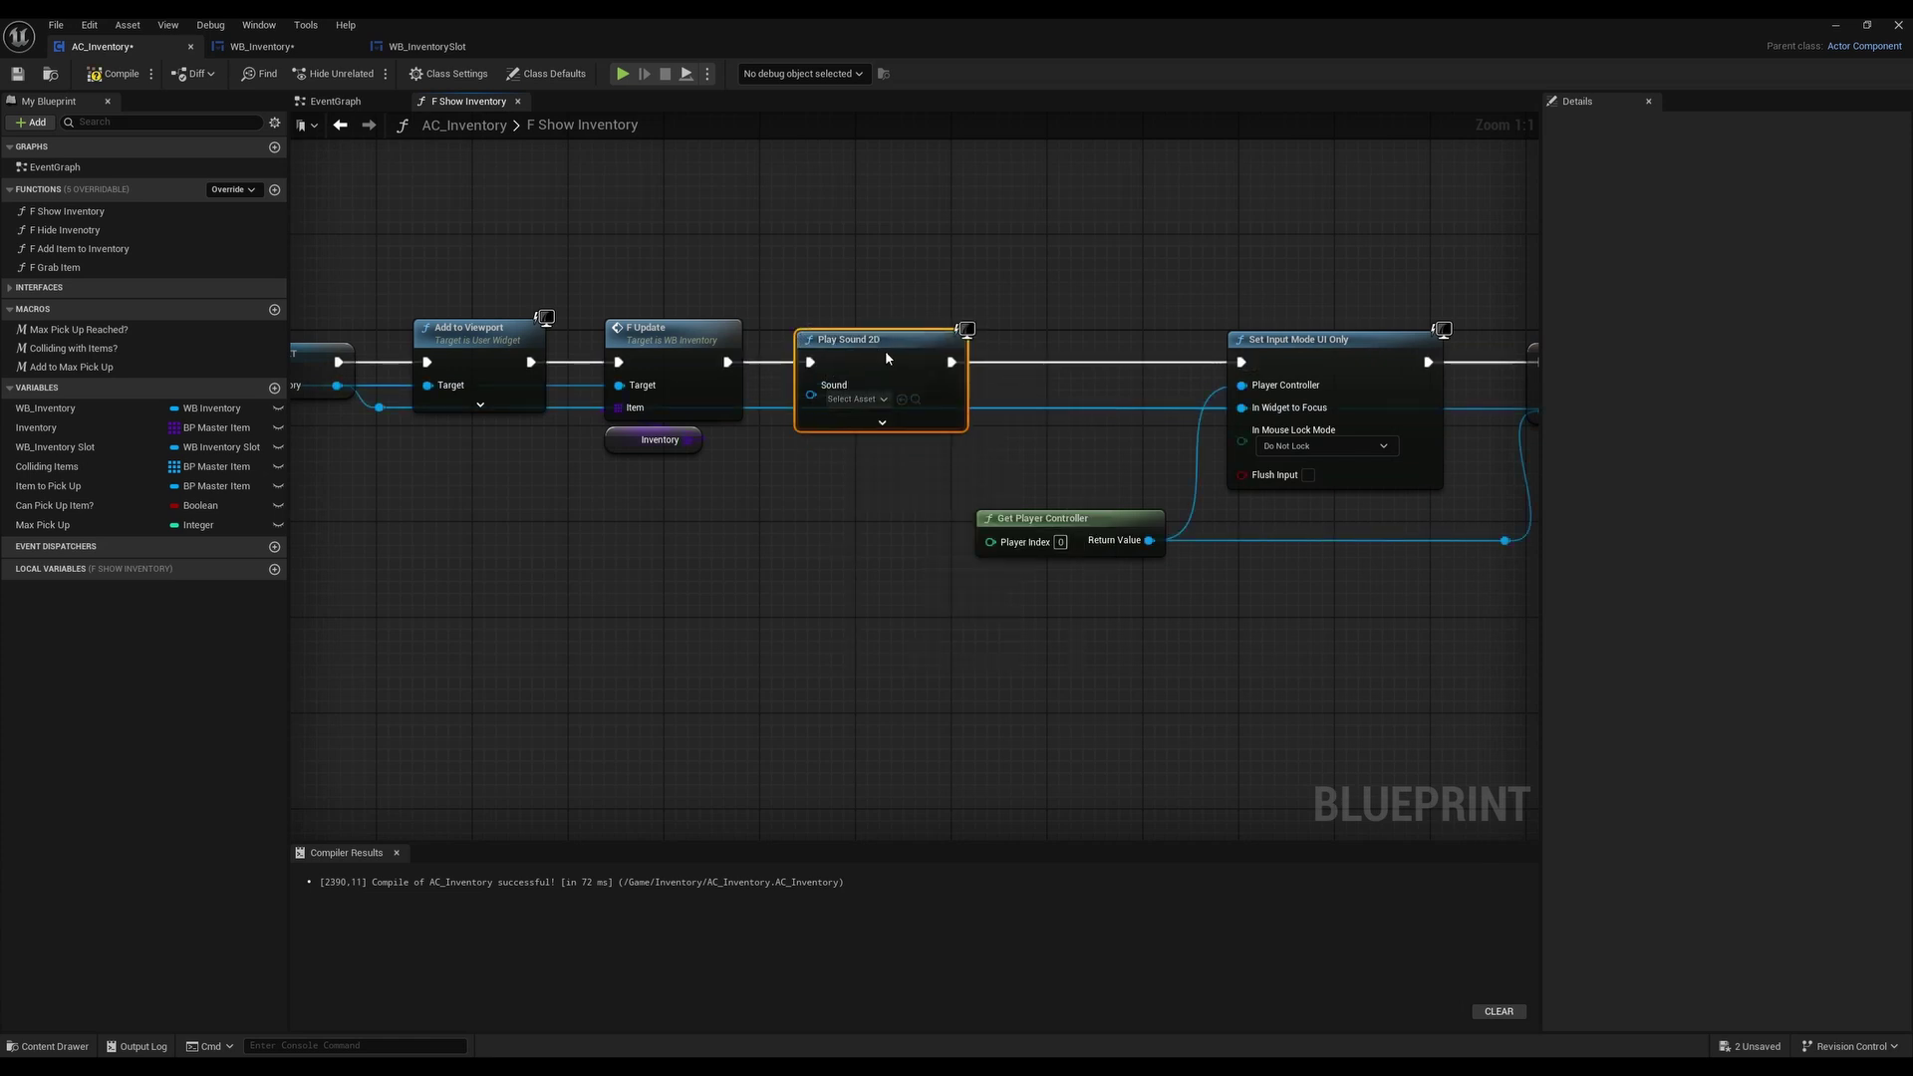
Search the sound assets for "inventory", preview candidates, and set the Play Sound 2D node's sound to SW_enter_inventory_2
{"action": "left_click", "coordinate": [858, 399]}
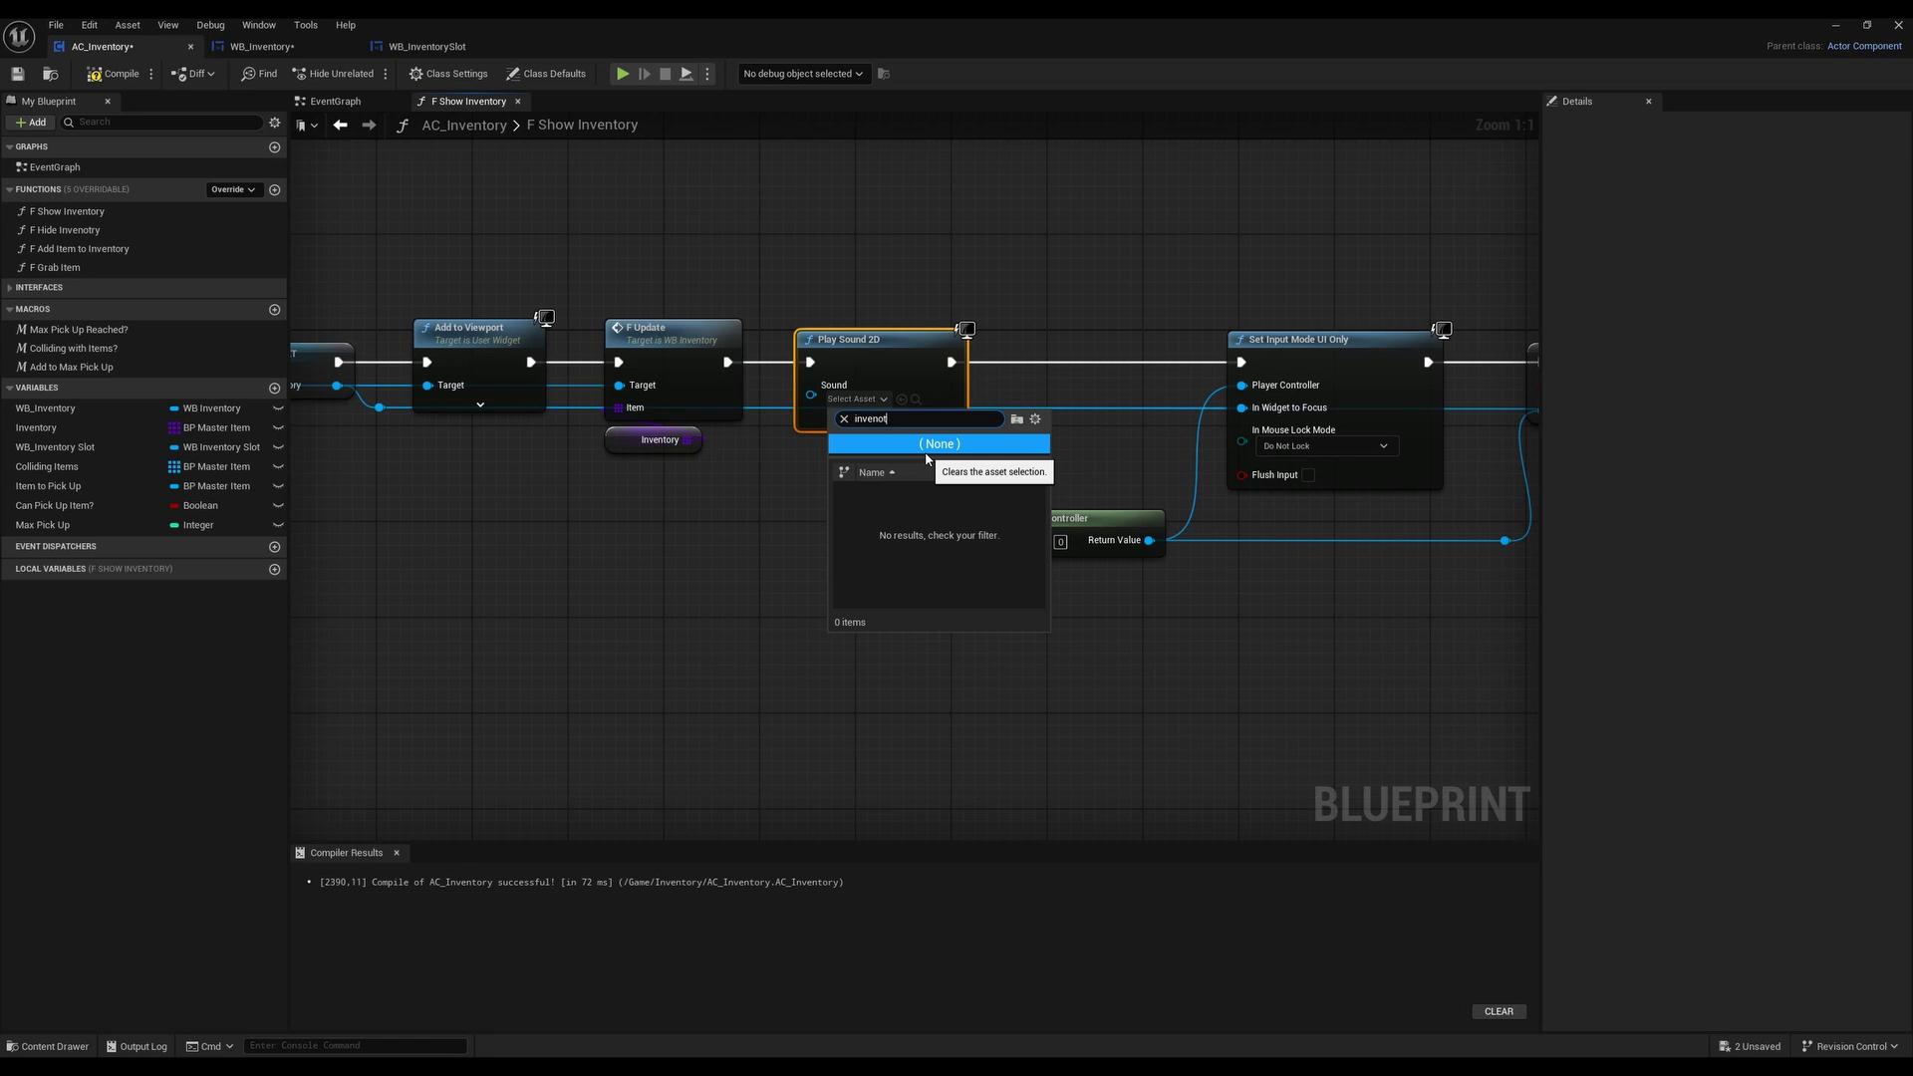
{"action": "key", "text": "BackSpace"}
{"action": "key", "text": "BackSpace"}
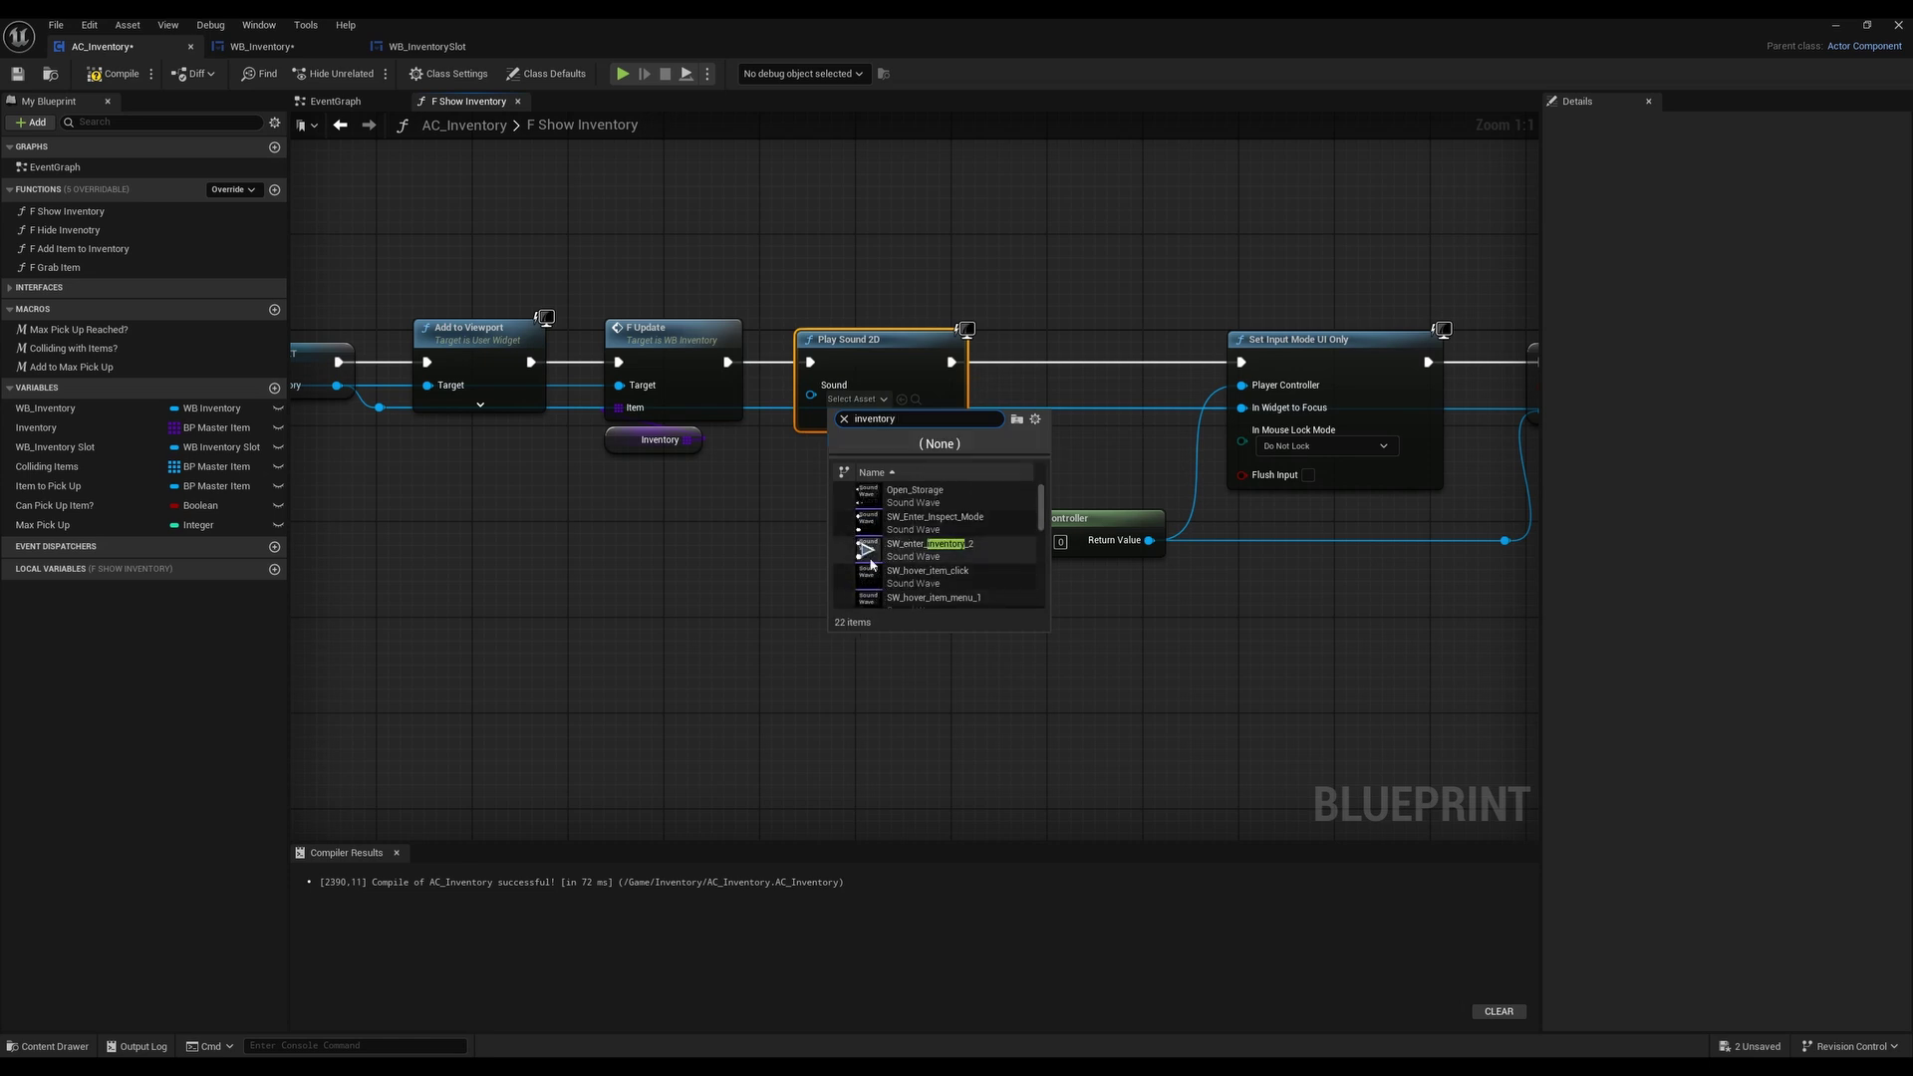
{"action": "mouse_move", "coordinate": [867, 551]}
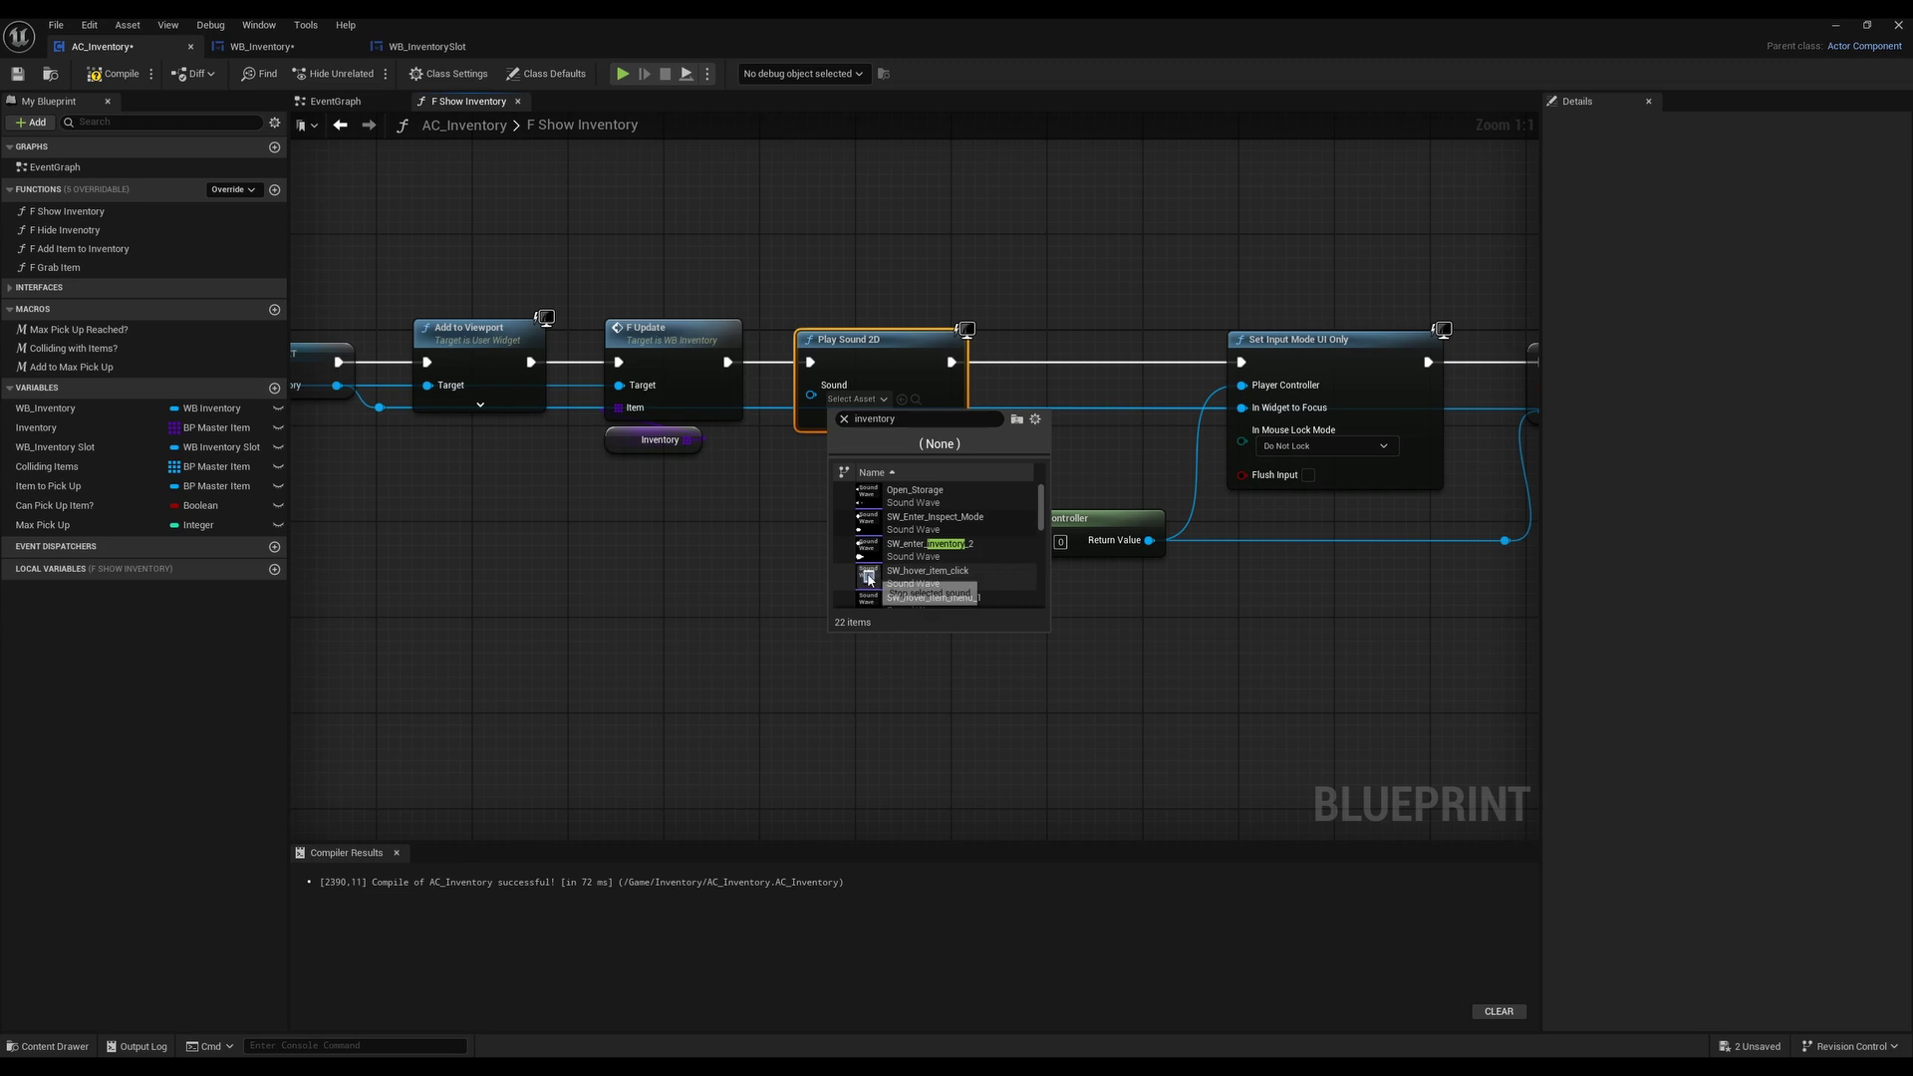
{"action": "scroll", "coordinate": [877, 552], "scroll_direction": "down", "scroll_amount": 2}
{"action": "scroll", "coordinate": [881, 552], "scroll_direction": "up", "scroll_amount": 1}
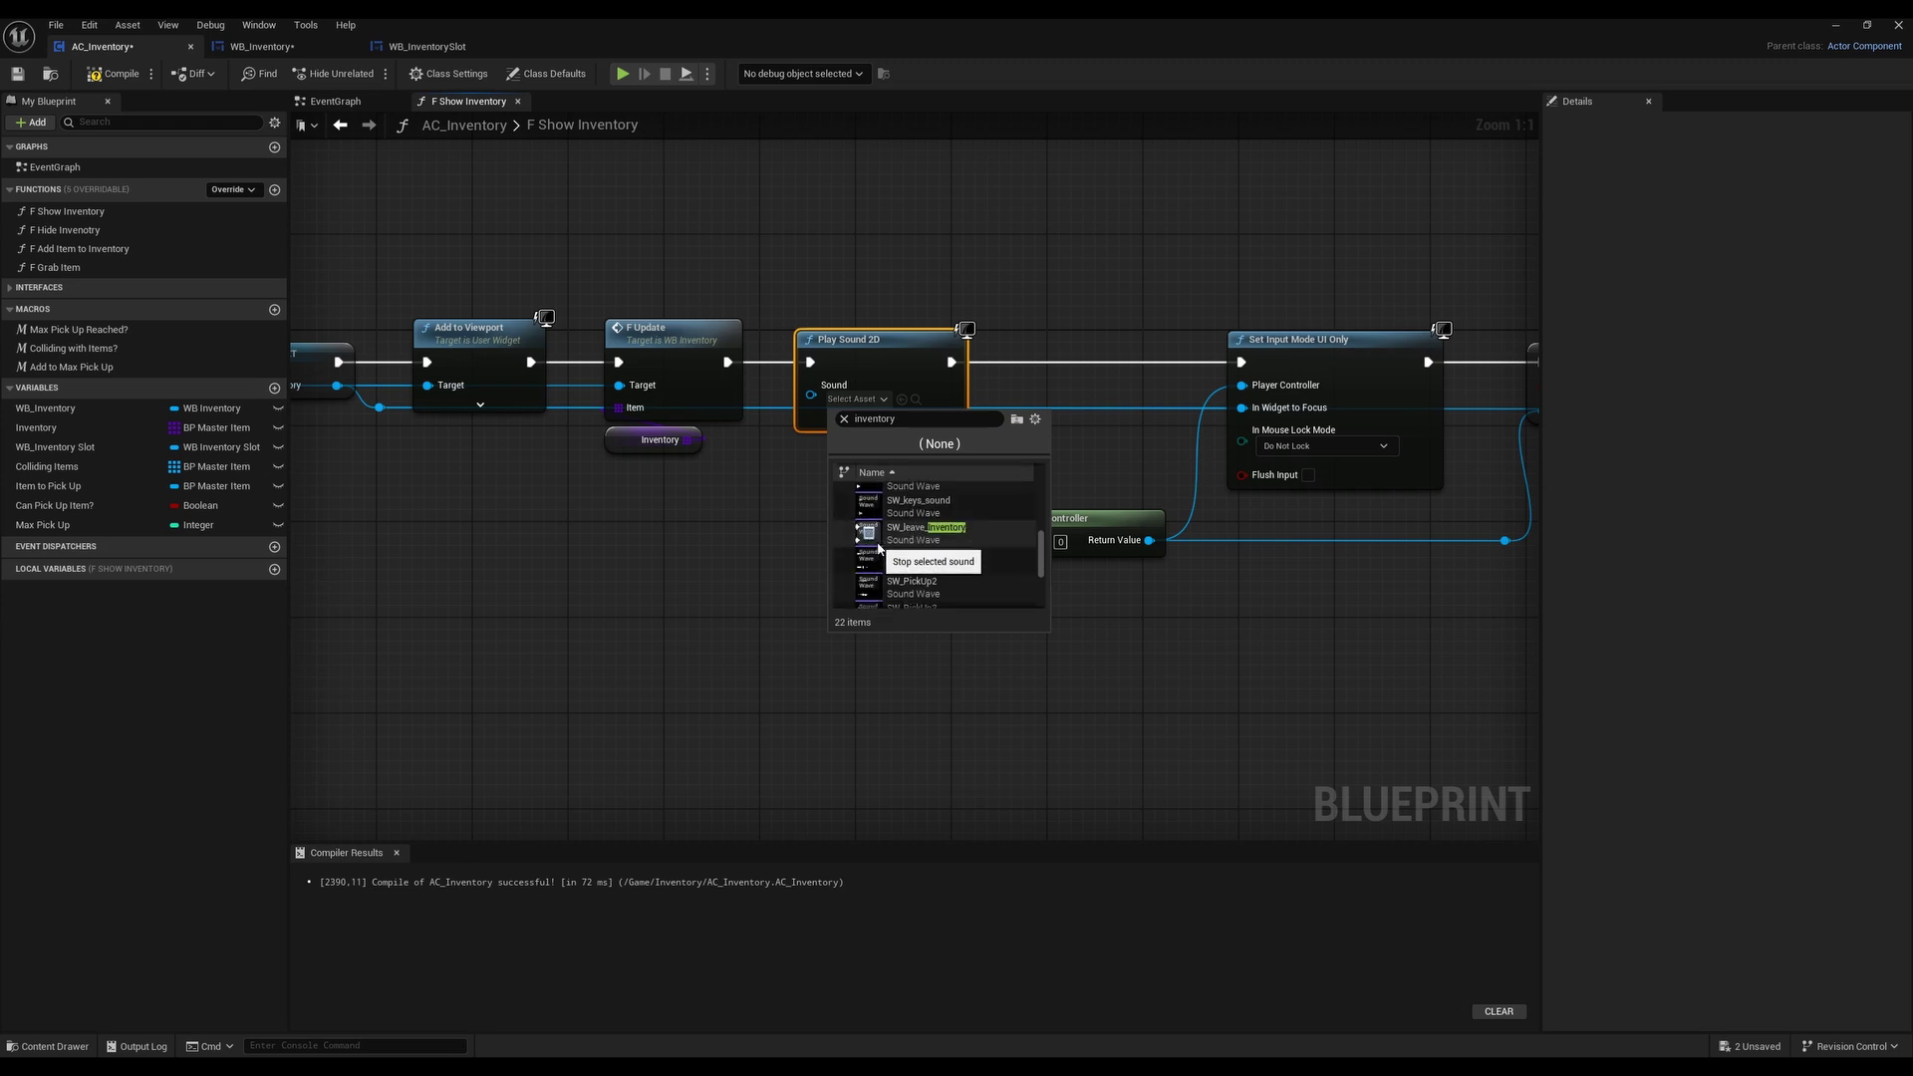
{"action": "scroll", "coordinate": [884, 543], "scroll_direction": "up", "scroll_amount": 2}
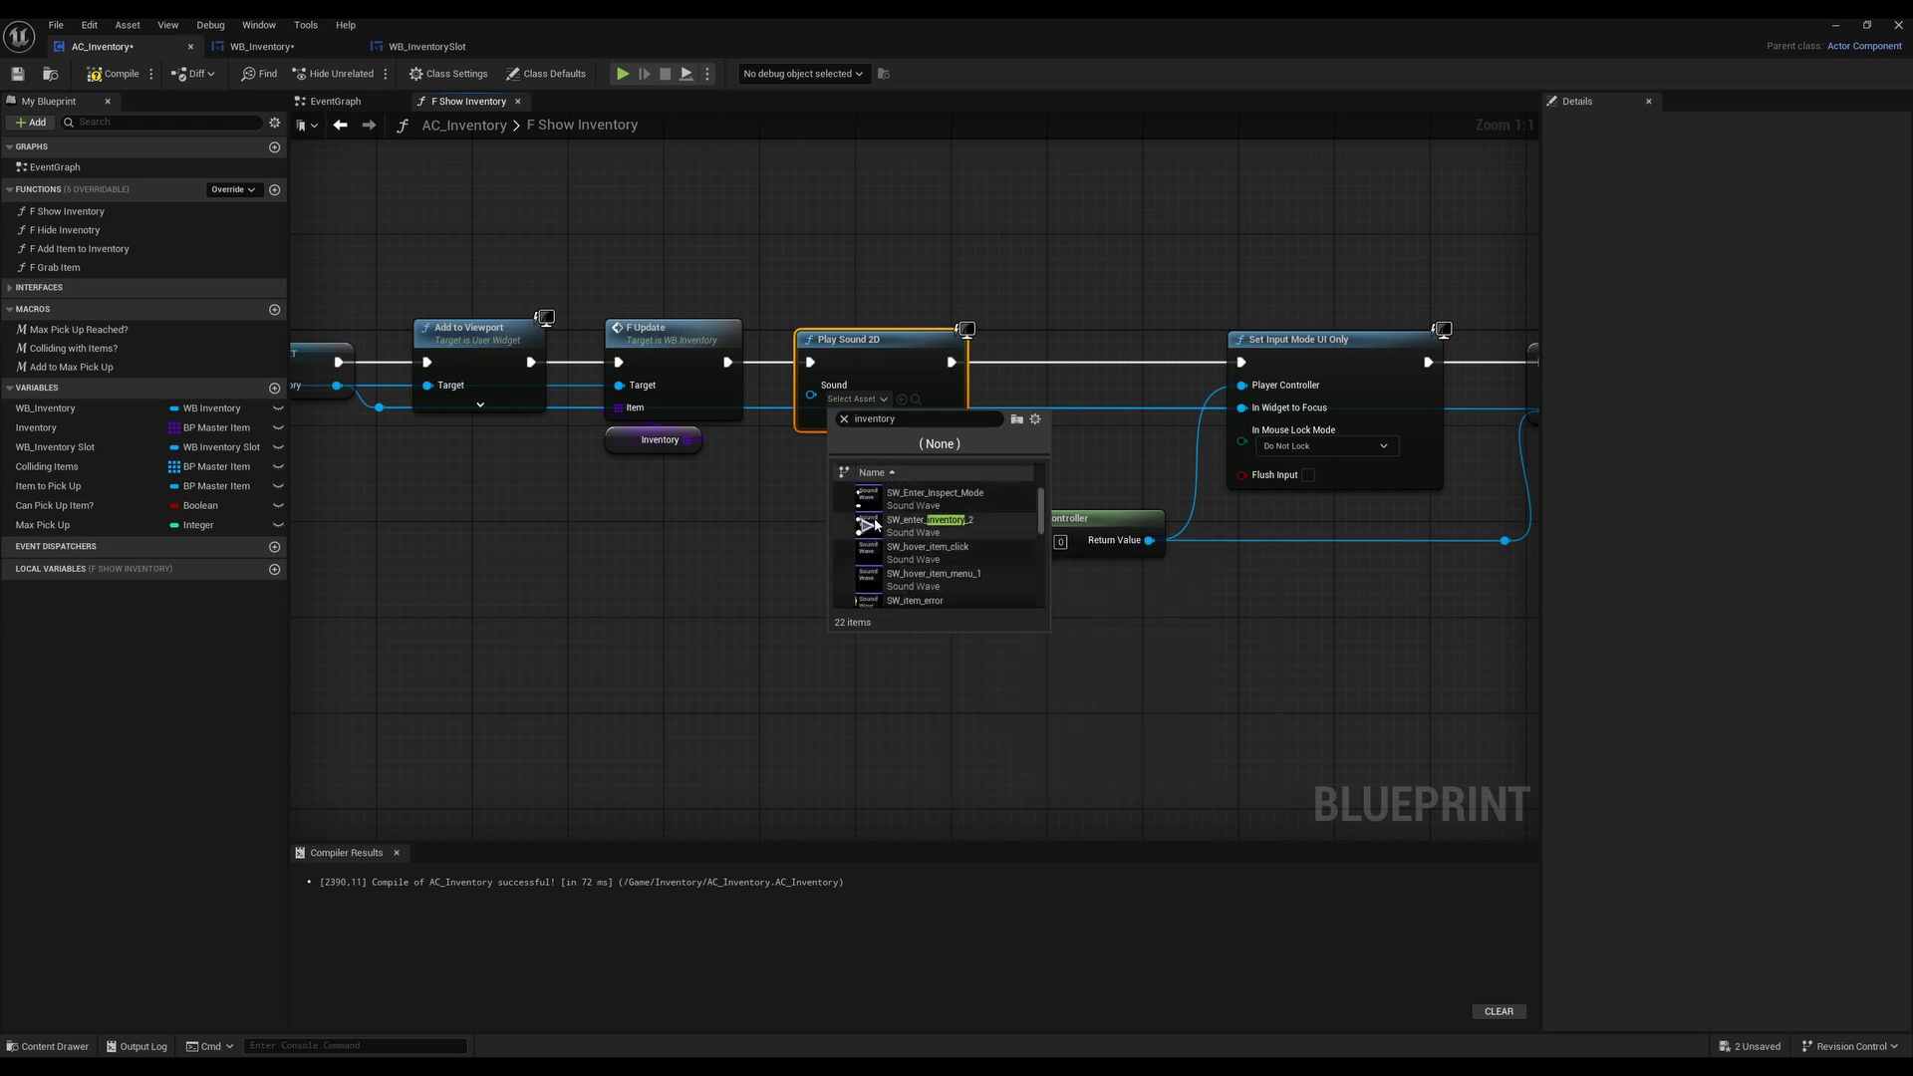
{"action": "left_click", "coordinate": [911, 528]}
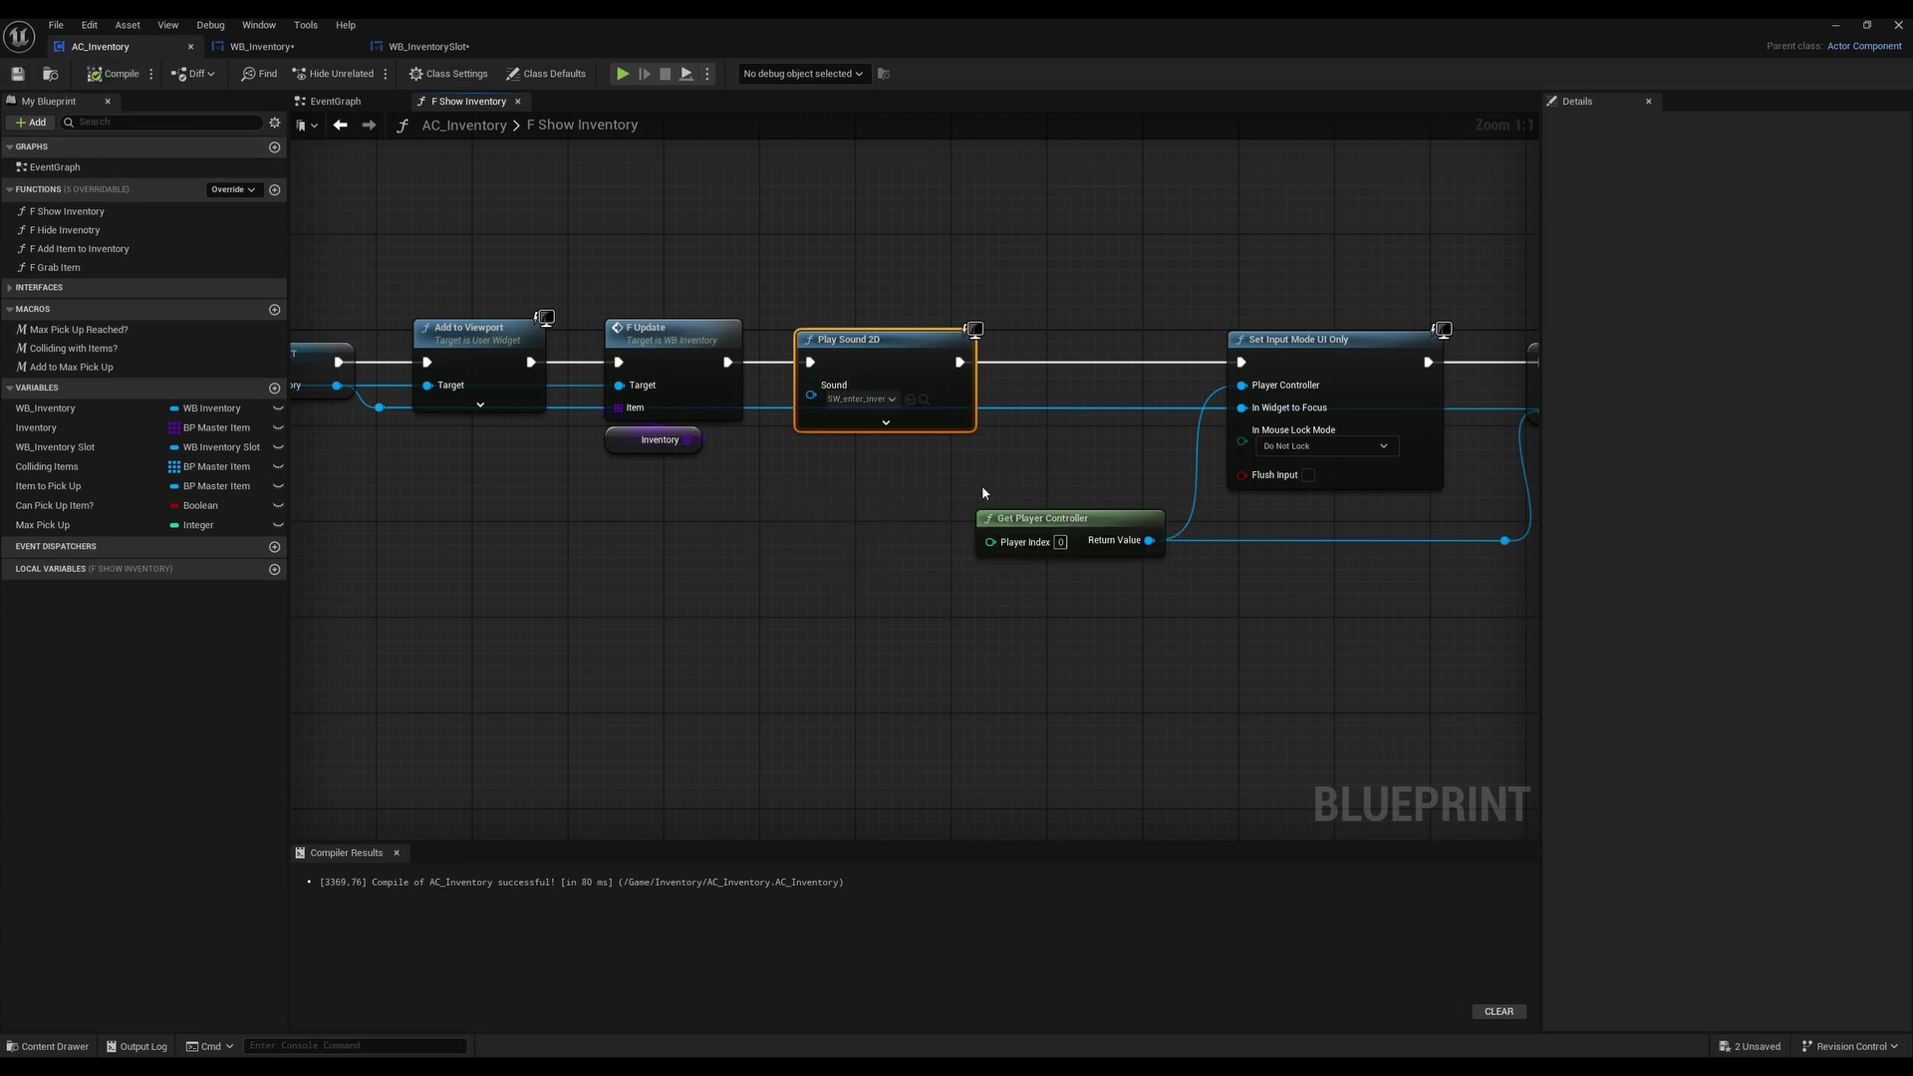
{"action": "right_click_drag", "start_coordinate": [897, 499], "coordinate": [768, 551]}
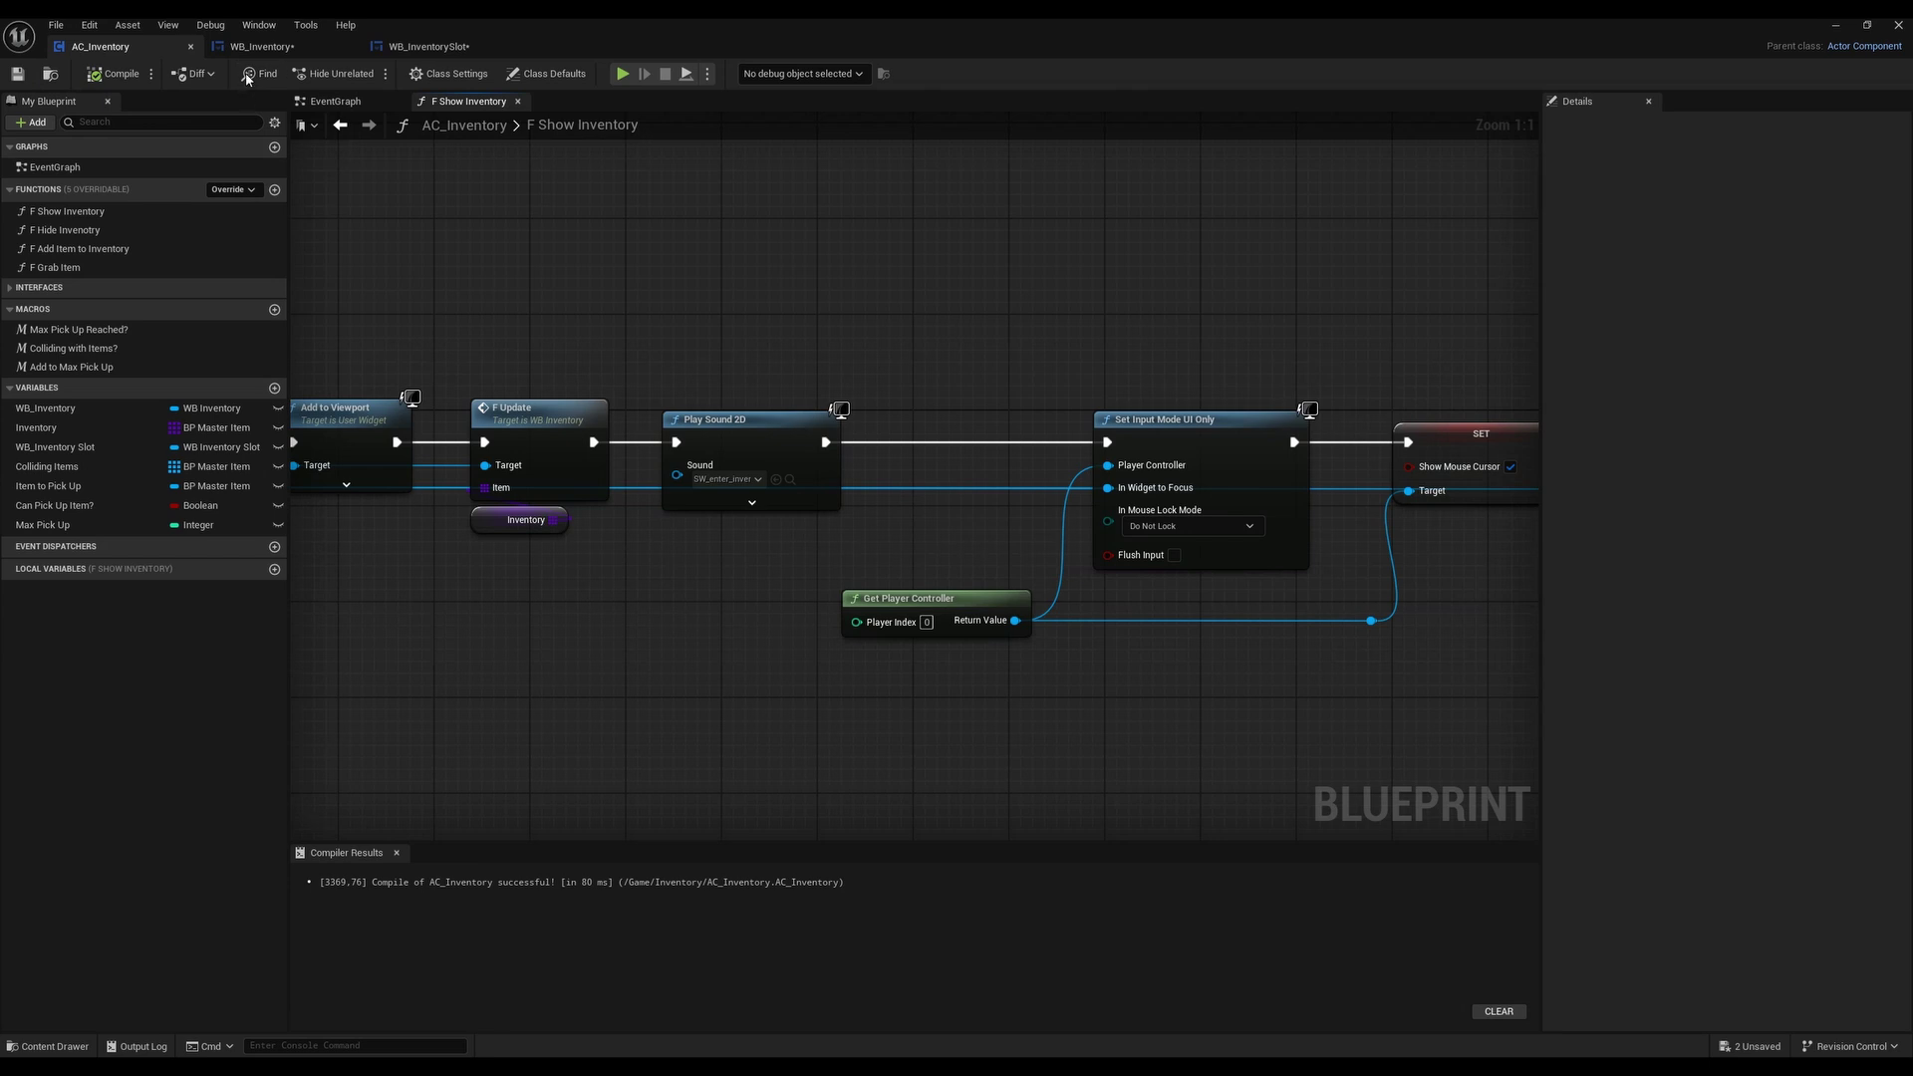
In WB_Inventory's On Key Down function, move the nodes following Remove All Widgets further along to make room for another node
{"action": "left_click", "coordinate": [262, 47]}
{"action": "right_click_drag", "start_coordinate": [520, 365], "coordinate": [937, 730]}
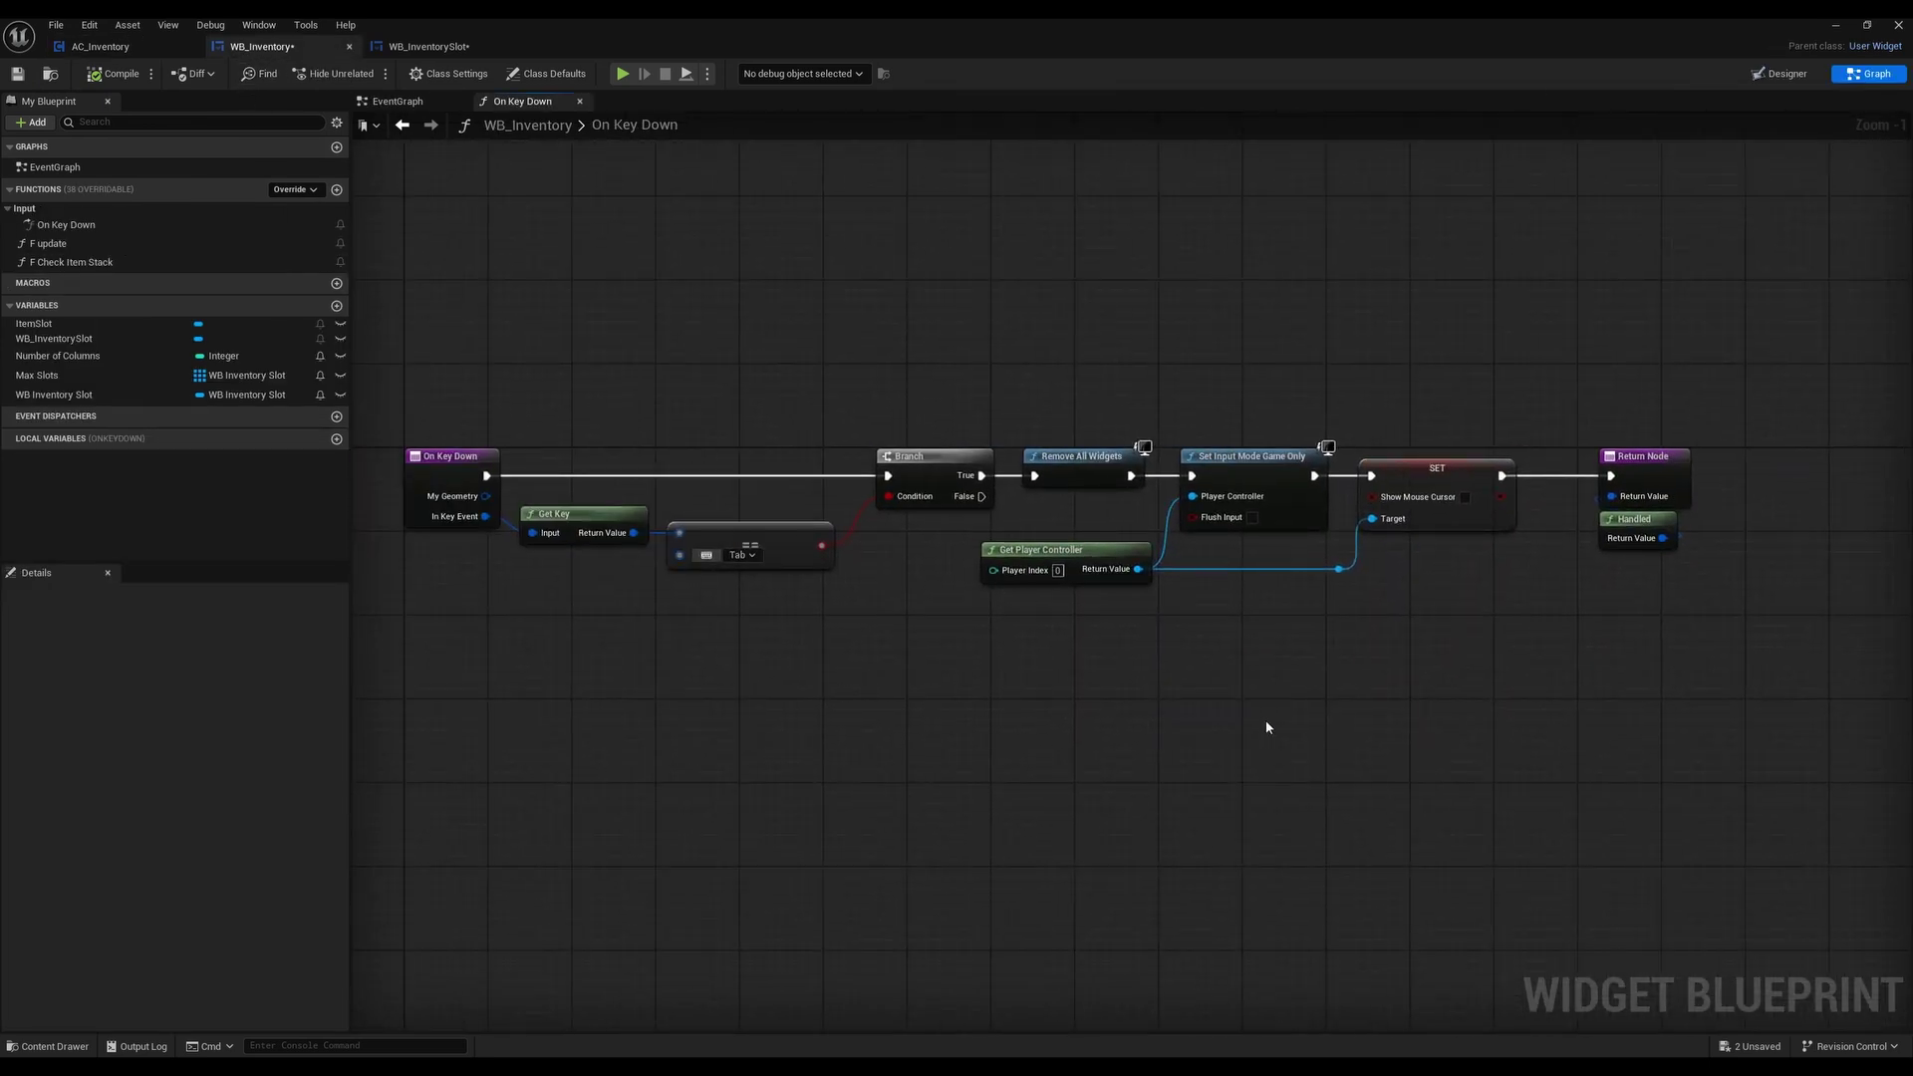
{"action": "right_click_drag", "start_coordinate": [1267, 727], "coordinate": [1089, 689]}
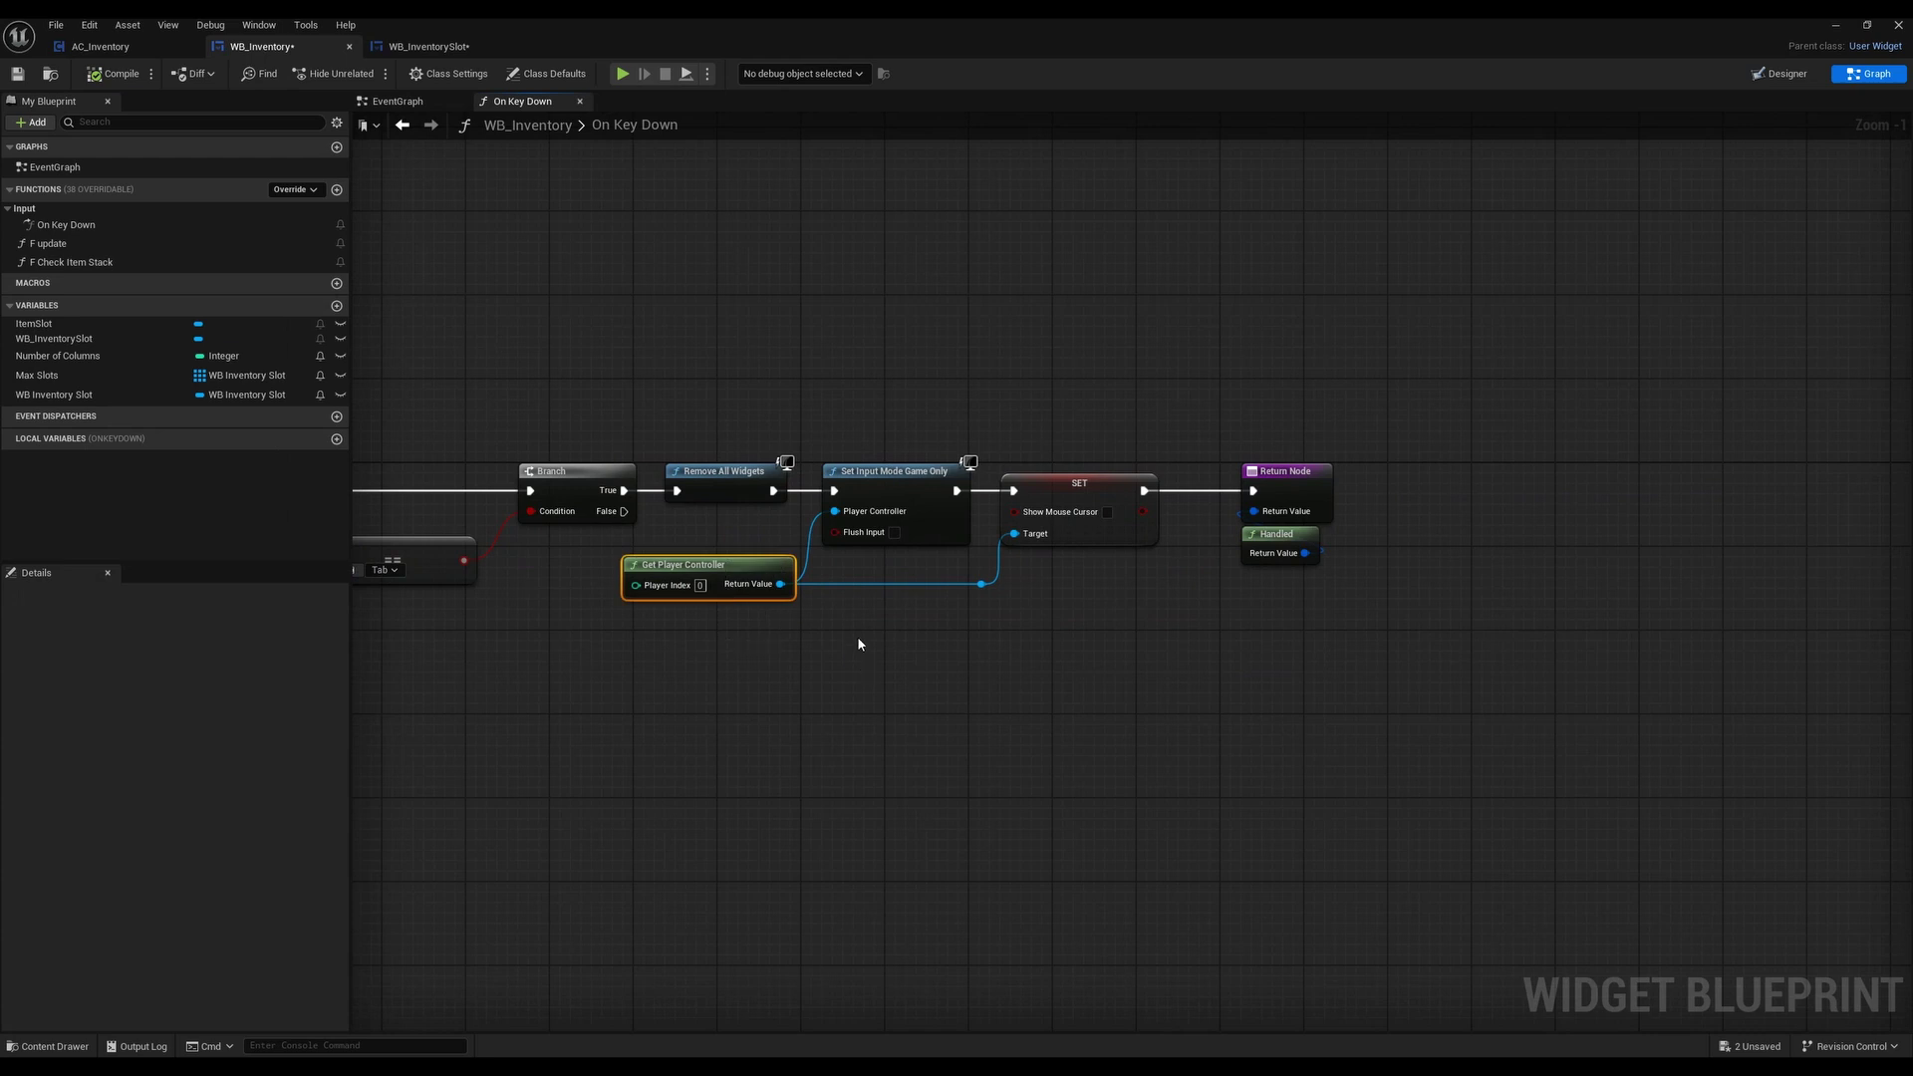
{"action": "left_click_drag", "start_coordinate": [859, 643], "coordinate": [1330, 413], "text": "shift"}
{"action": "left_click_drag", "start_coordinate": [876, 480], "coordinate": [1135, 481]}
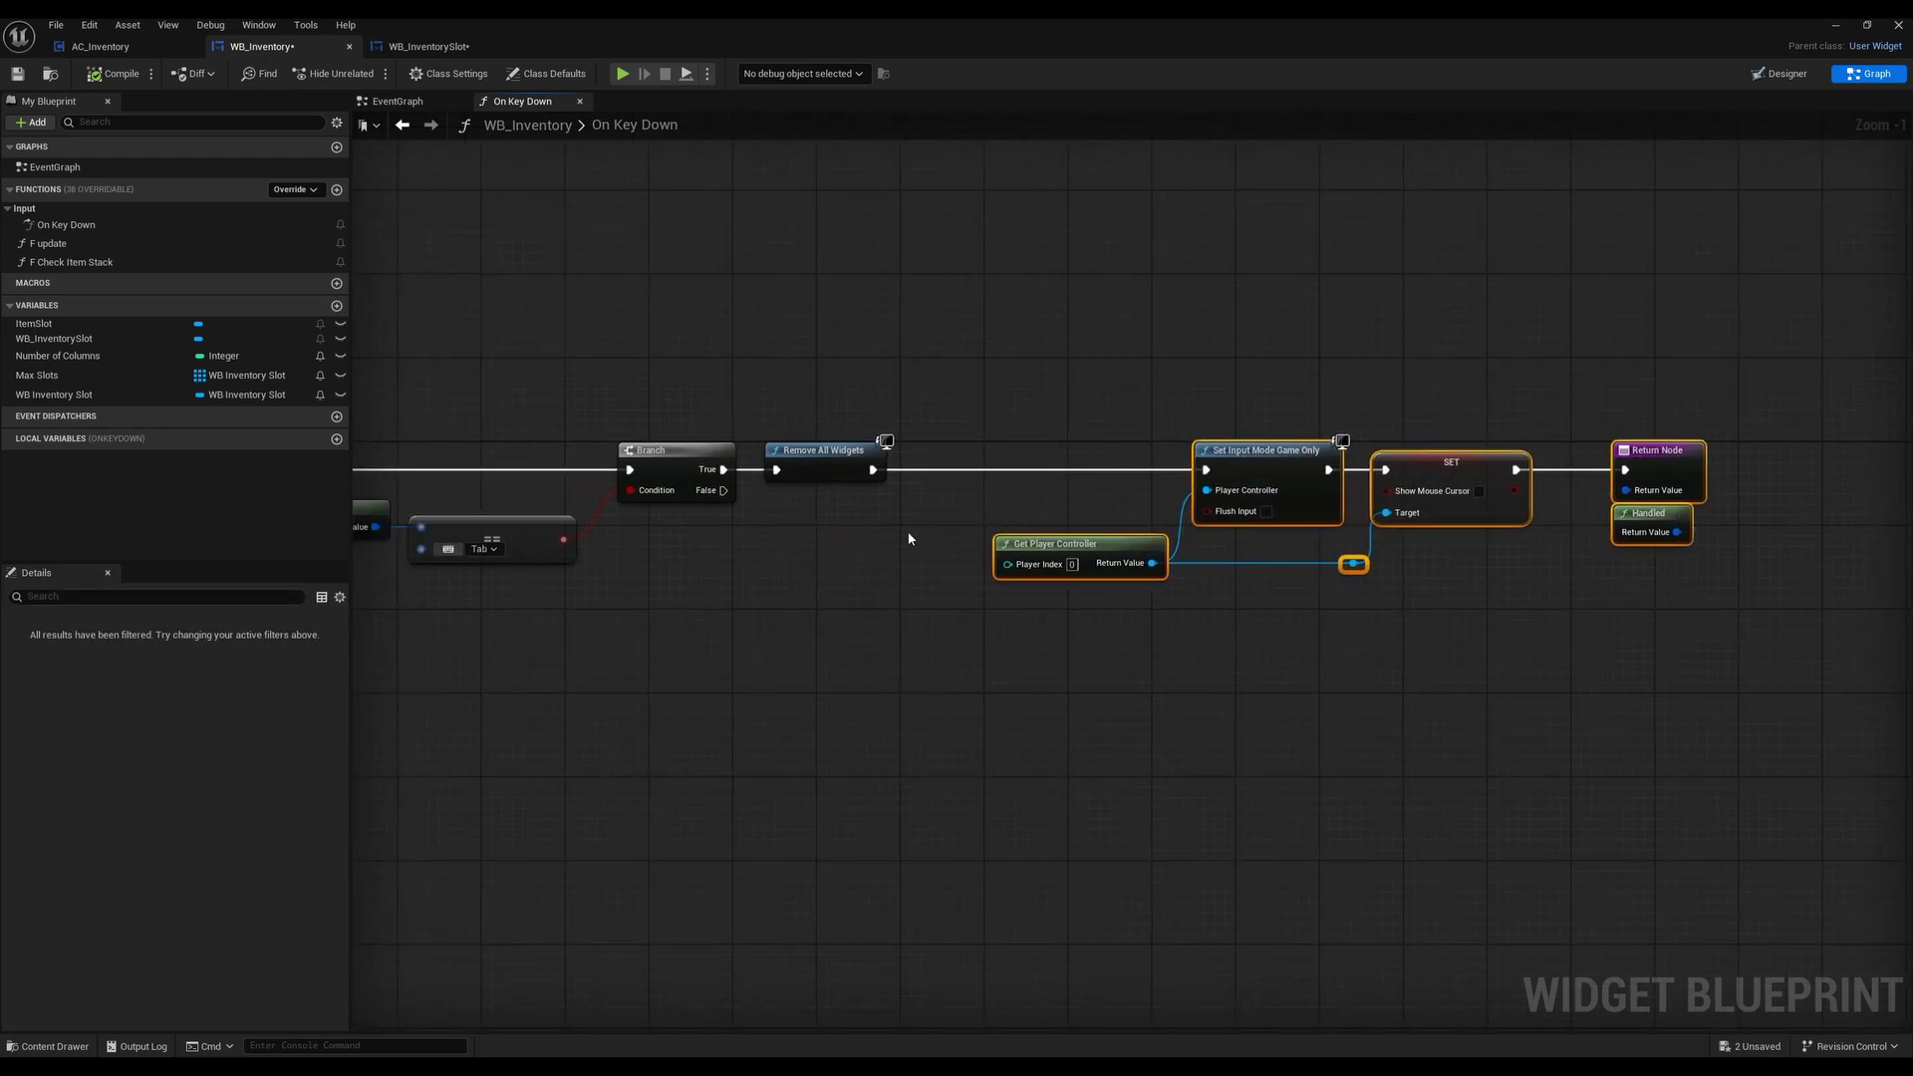
Add a Play Sound 2D node between Remove All Widgets and Set Input Mode Game Only and align it with the execution line
{"action": "scroll", "coordinate": [910, 529], "scroll_direction": "up", "scroll_amount": 2}
{"action": "left_click", "coordinate": [873, 493]}
{"action": "left_click_drag", "start_coordinate": [862, 461], "coordinate": [918, 500]}
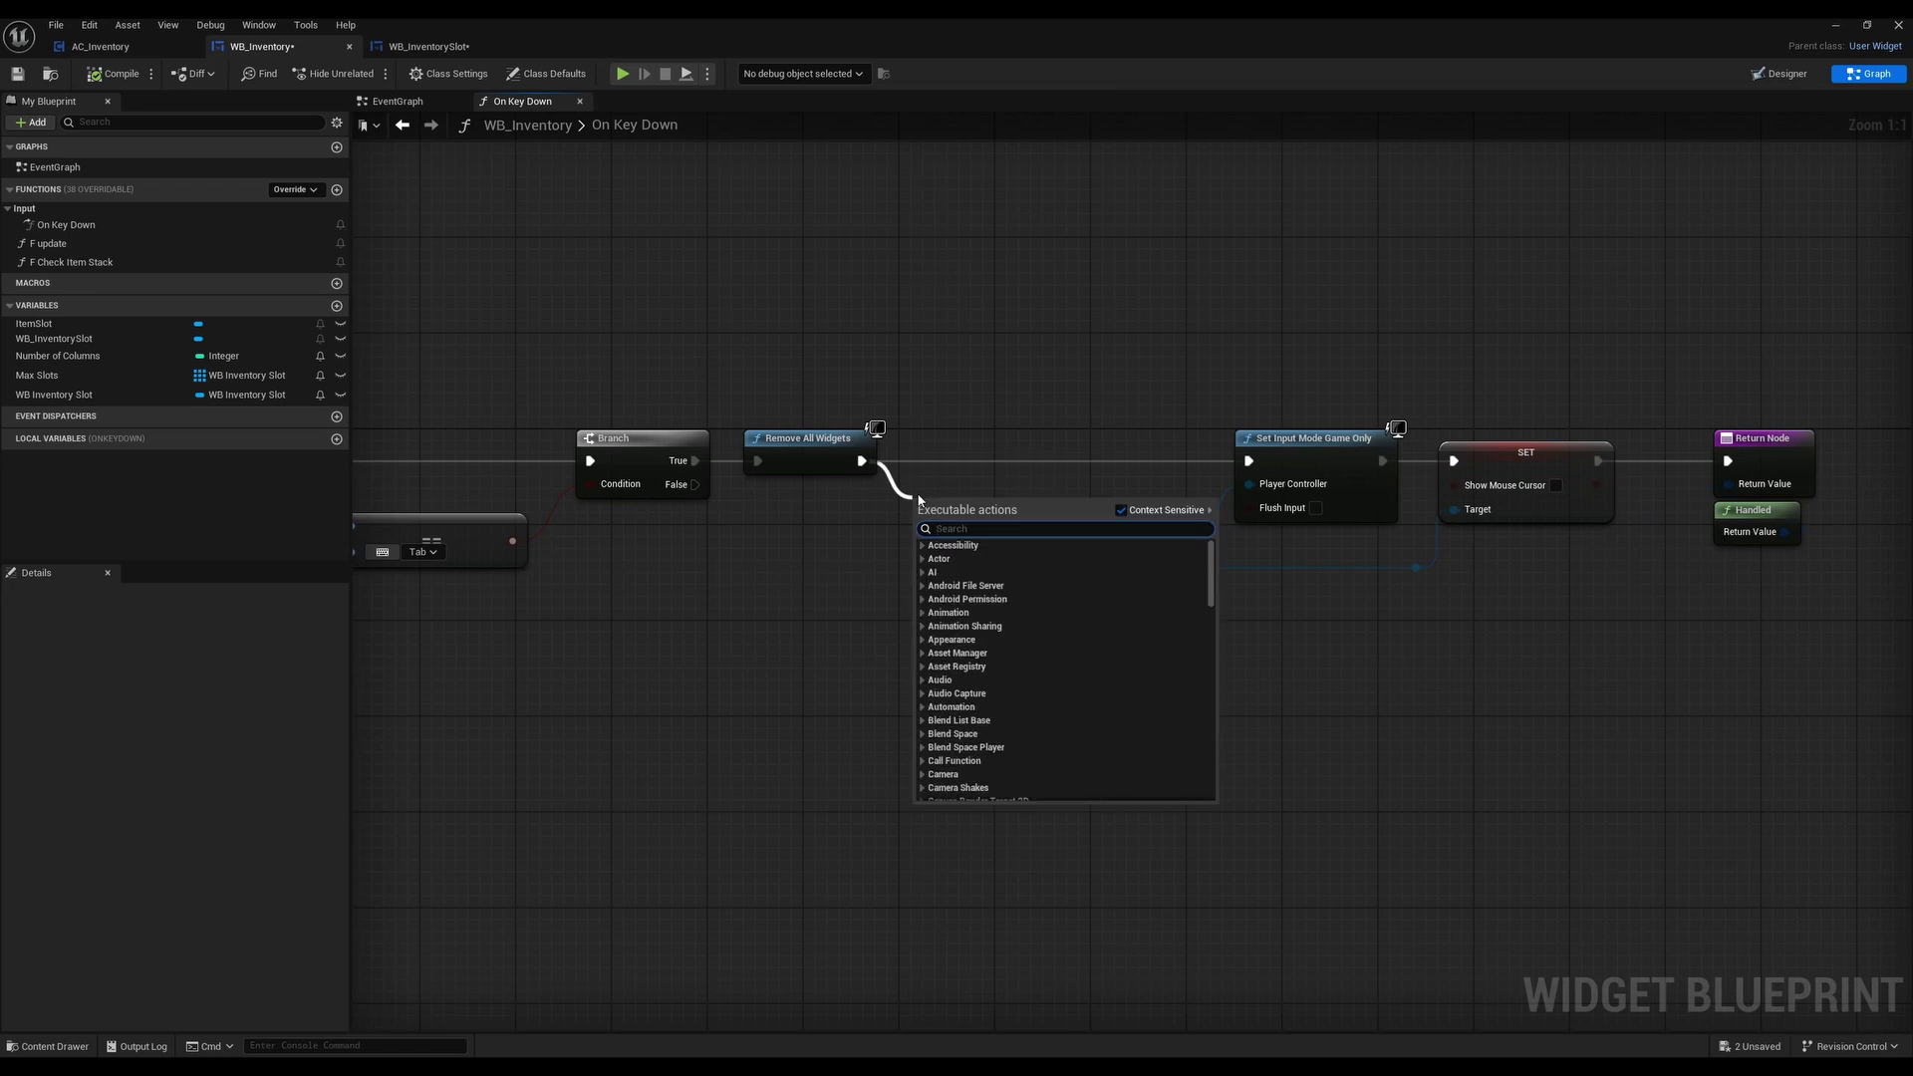
{"action": "type", "text": "play sound 2d"}
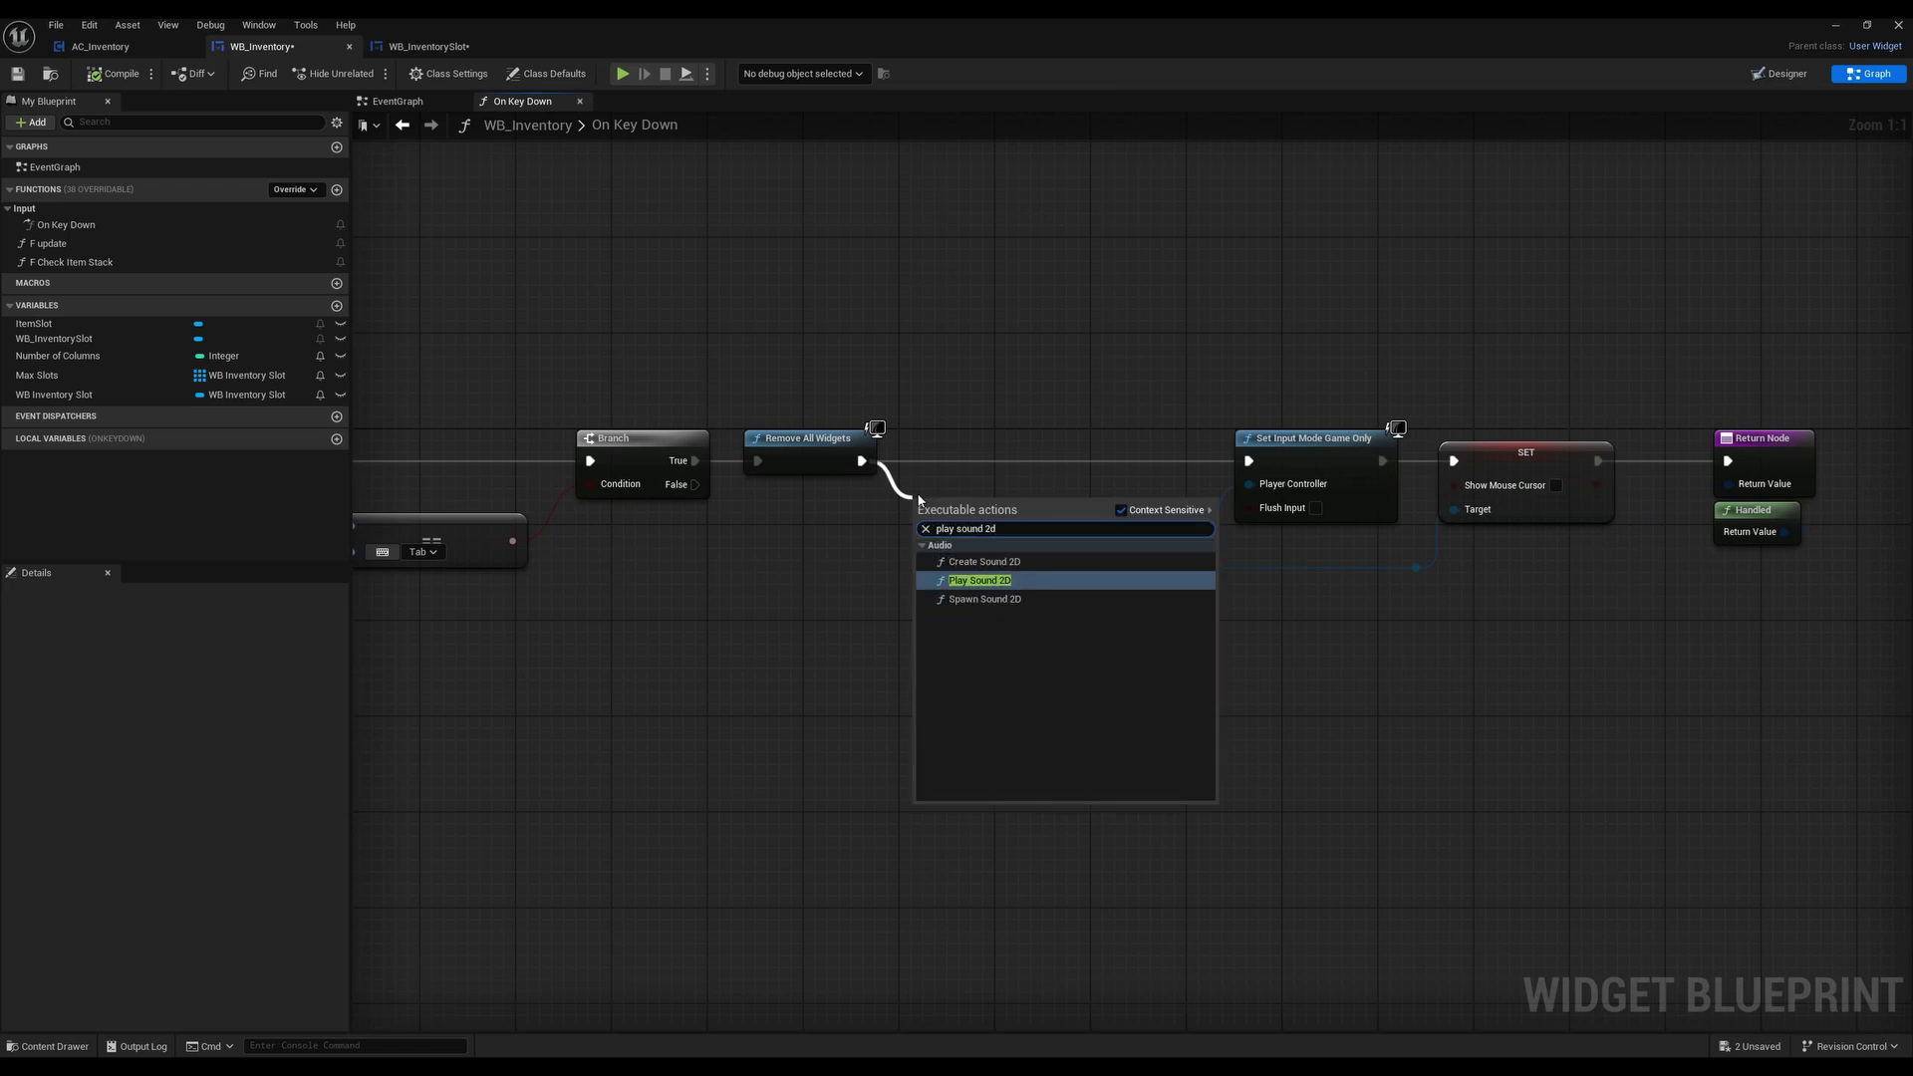
{"action": "left_click", "coordinate": [979, 580]}
{"action": "left_click_drag", "start_coordinate": [984, 506], "coordinate": [985, 450]}
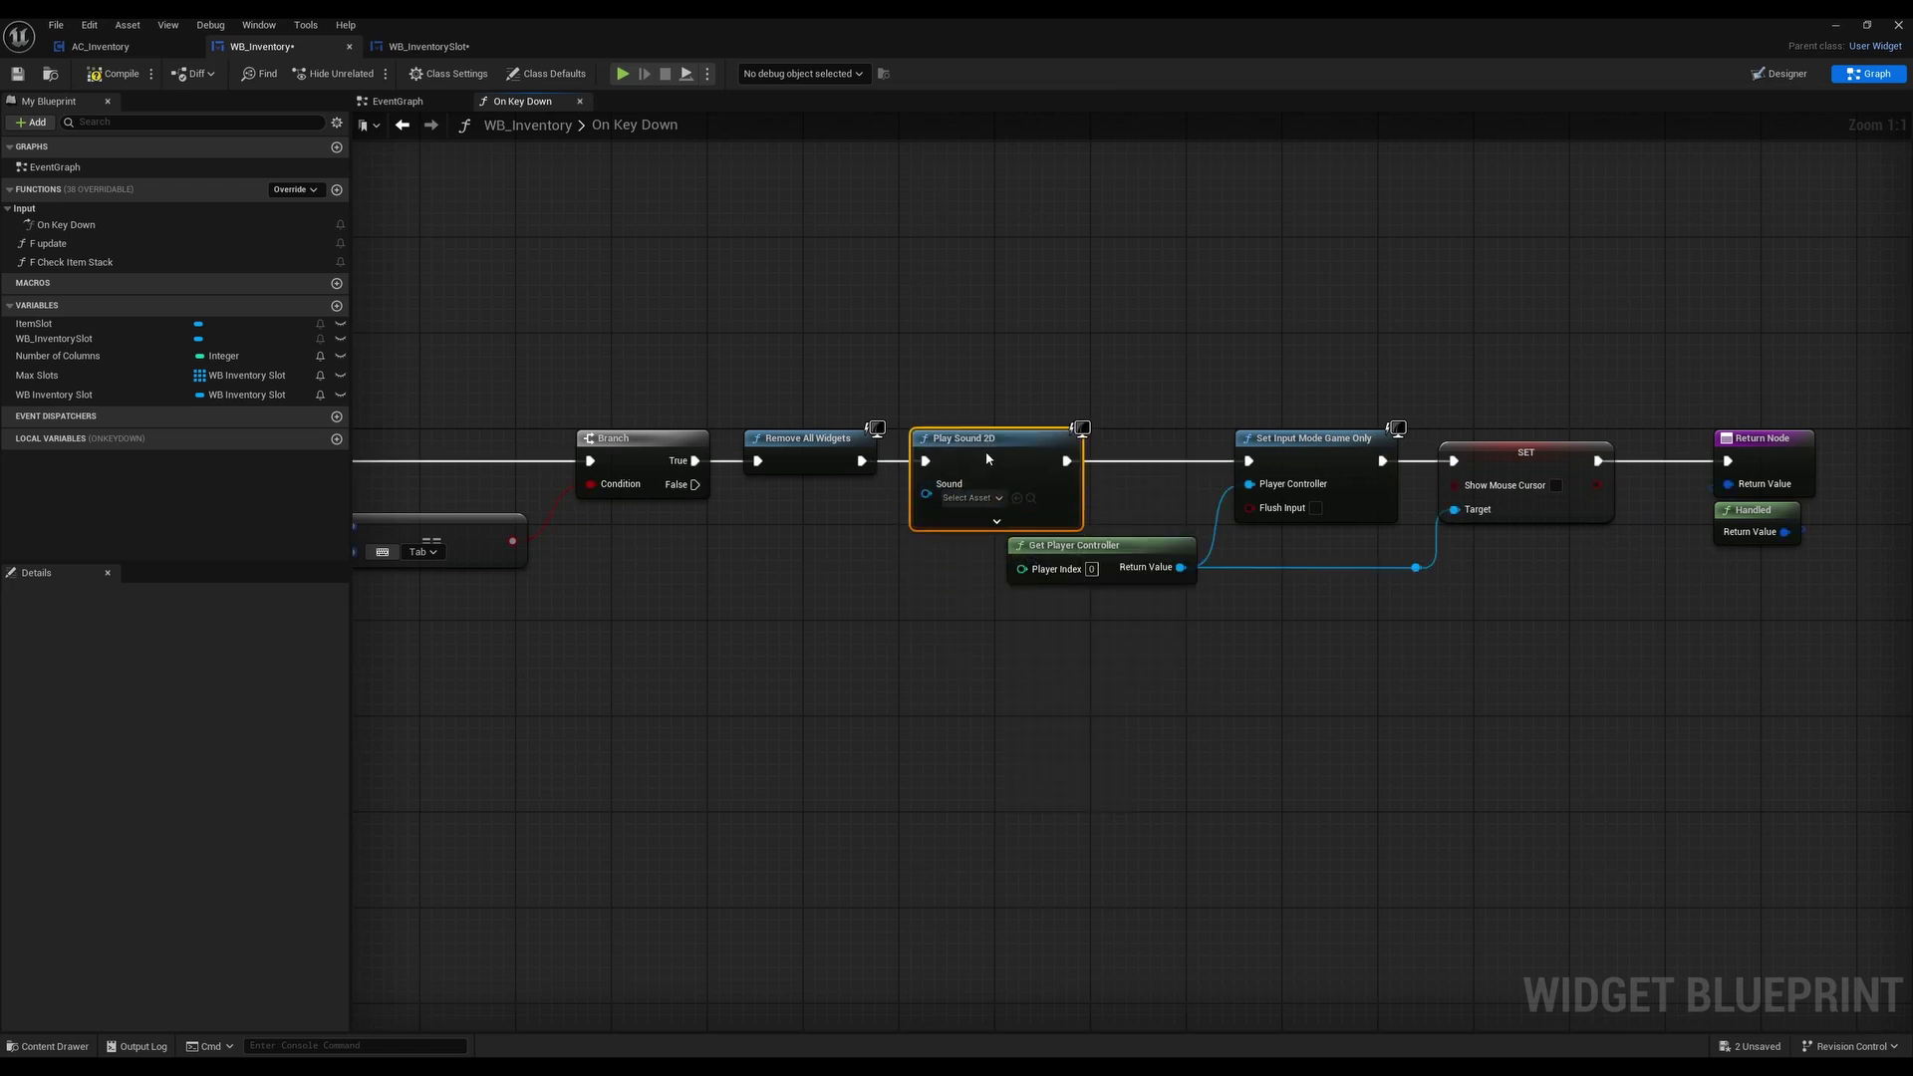
Search the sound assets for "leave" and set the On Key Down function's Play Sound 2D node to SW_leave_inventory
{"action": "left_click", "coordinate": [983, 505]}
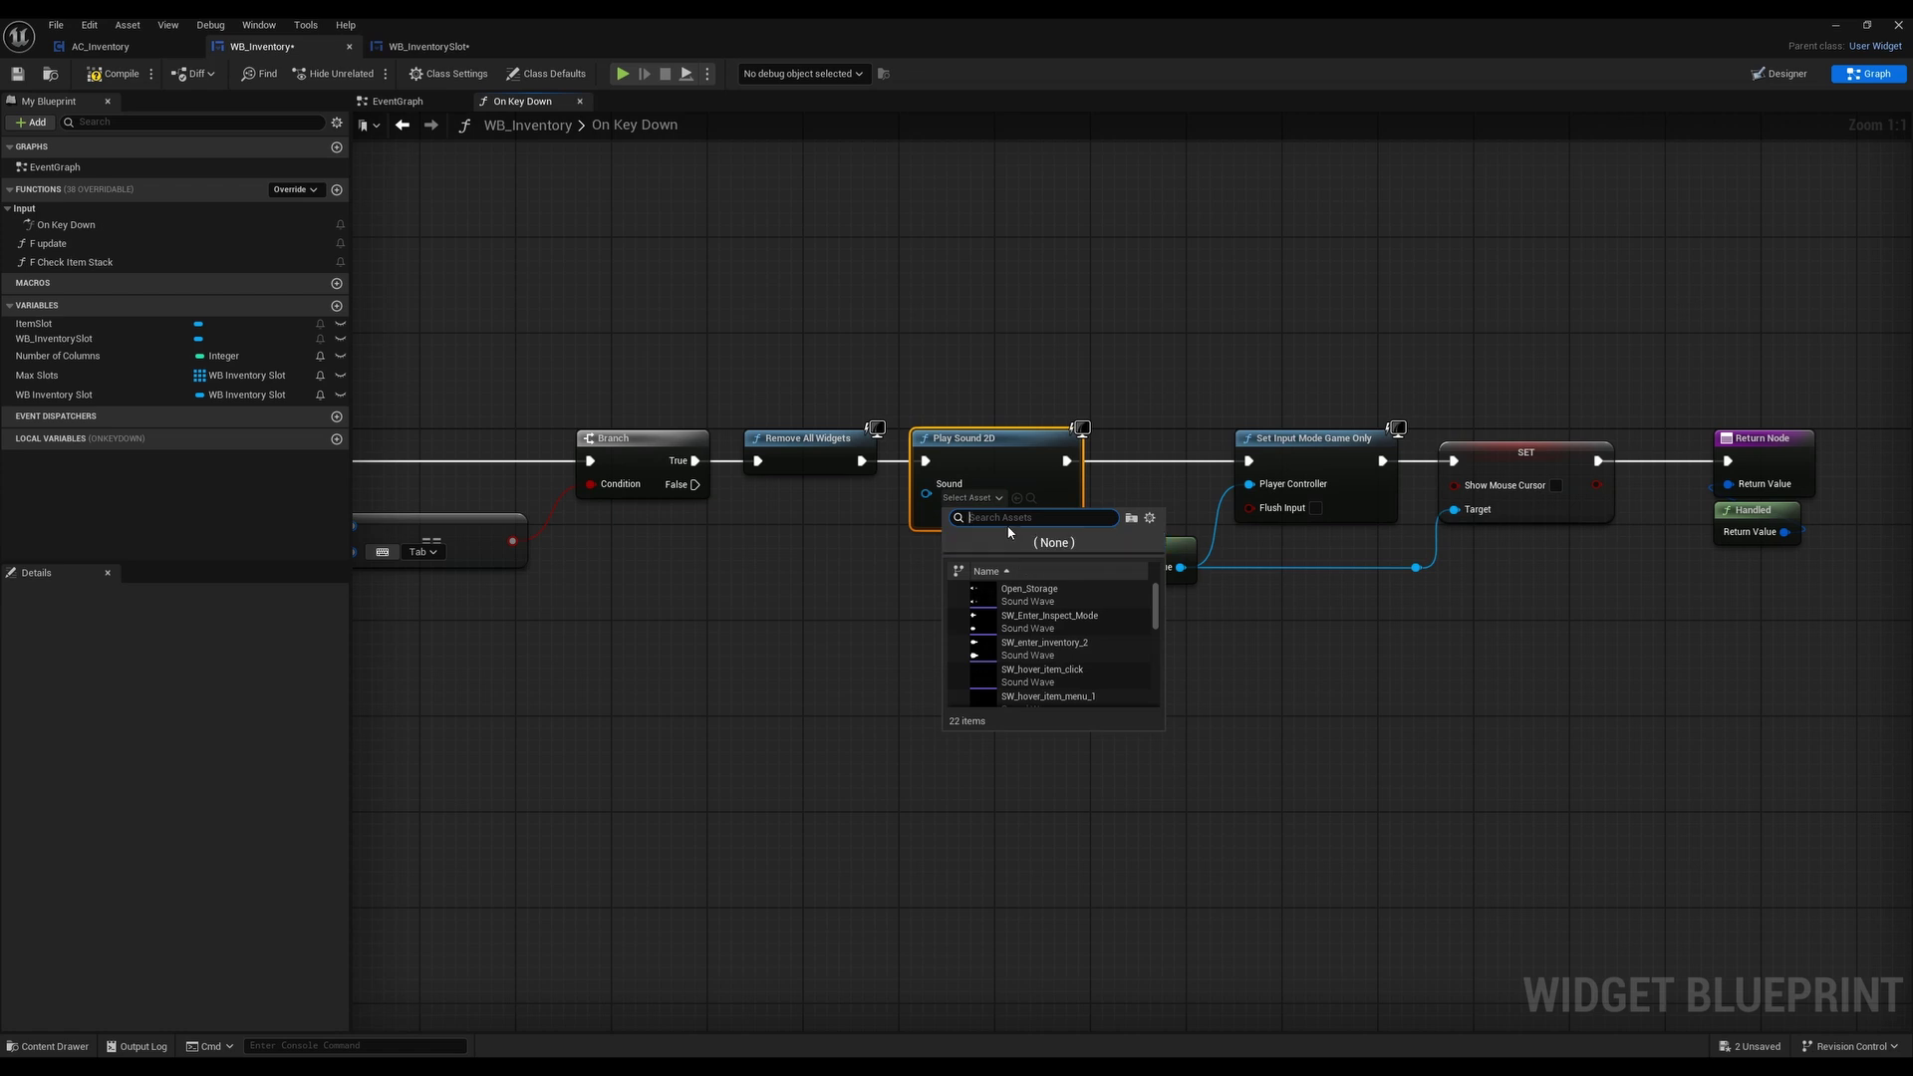
{"action": "type", "text": "leave"}
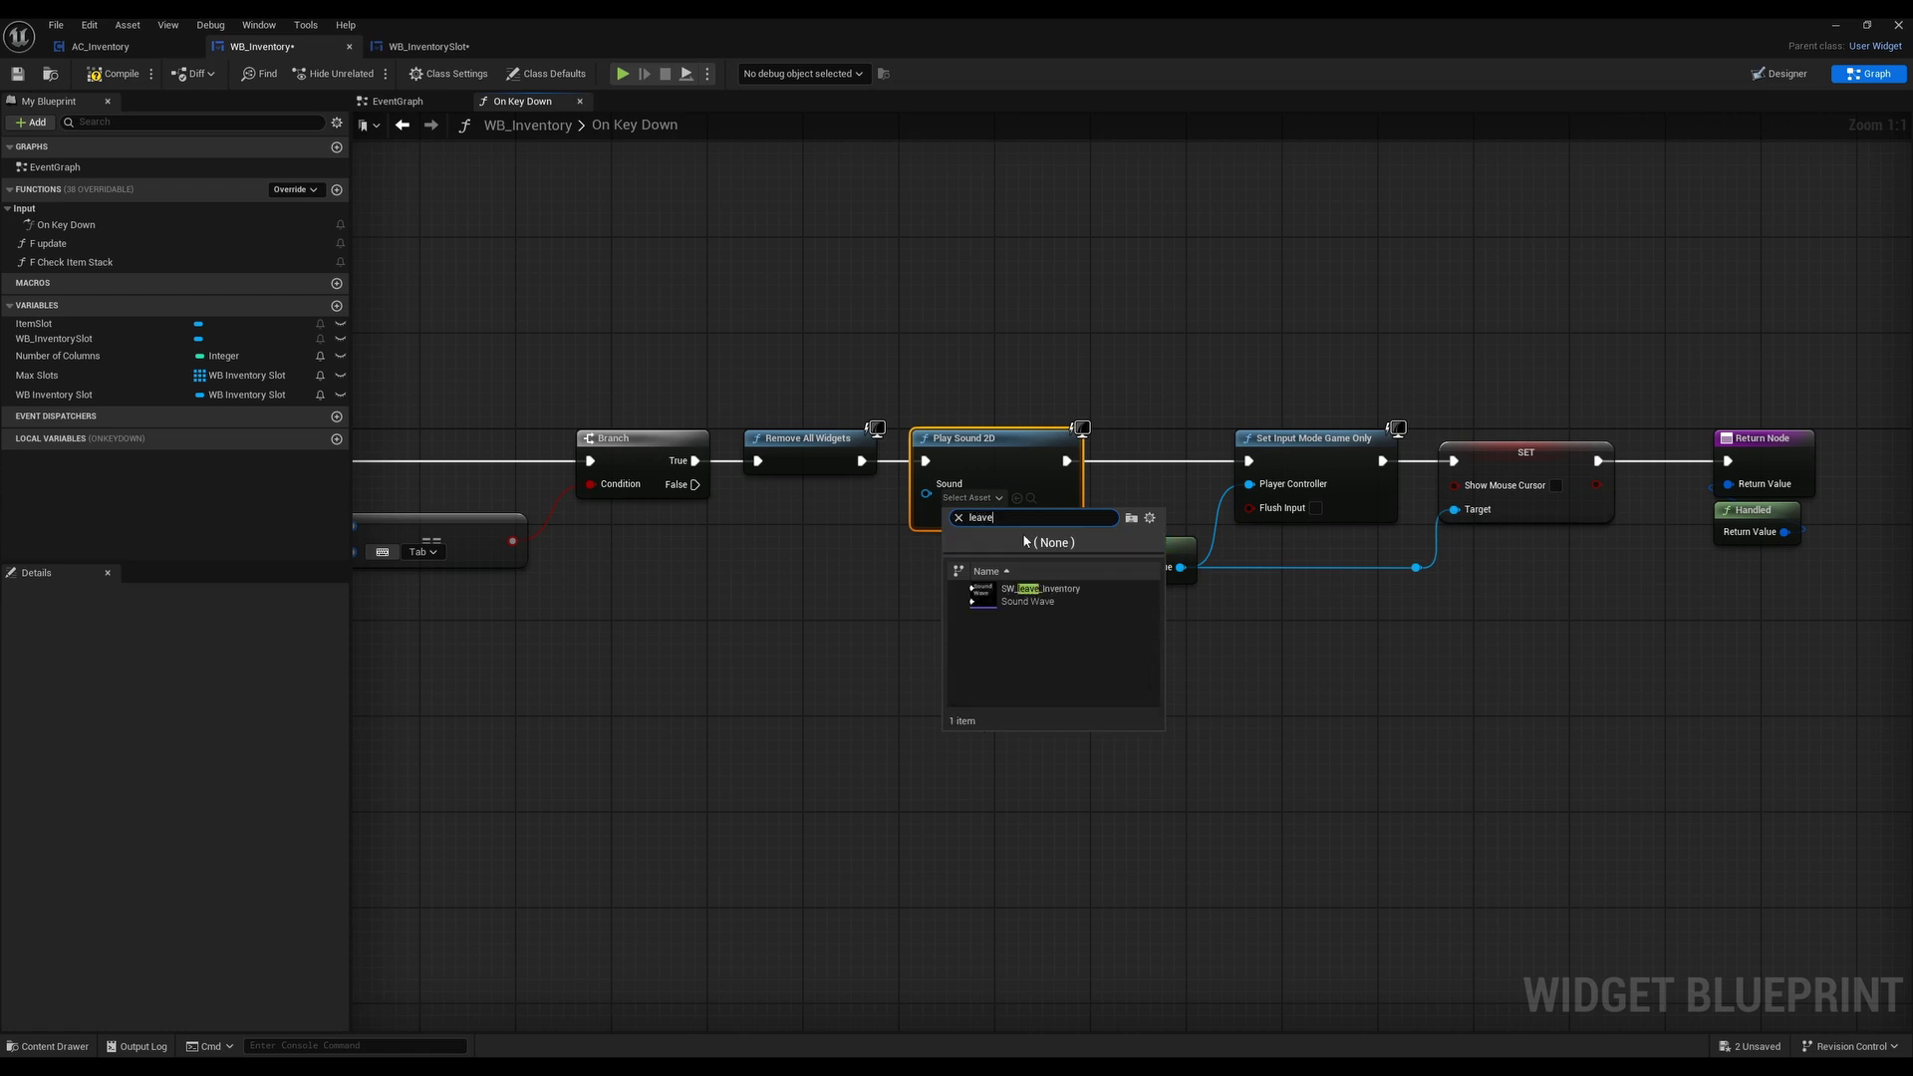
{"action": "left_click", "coordinate": [1037, 594]}
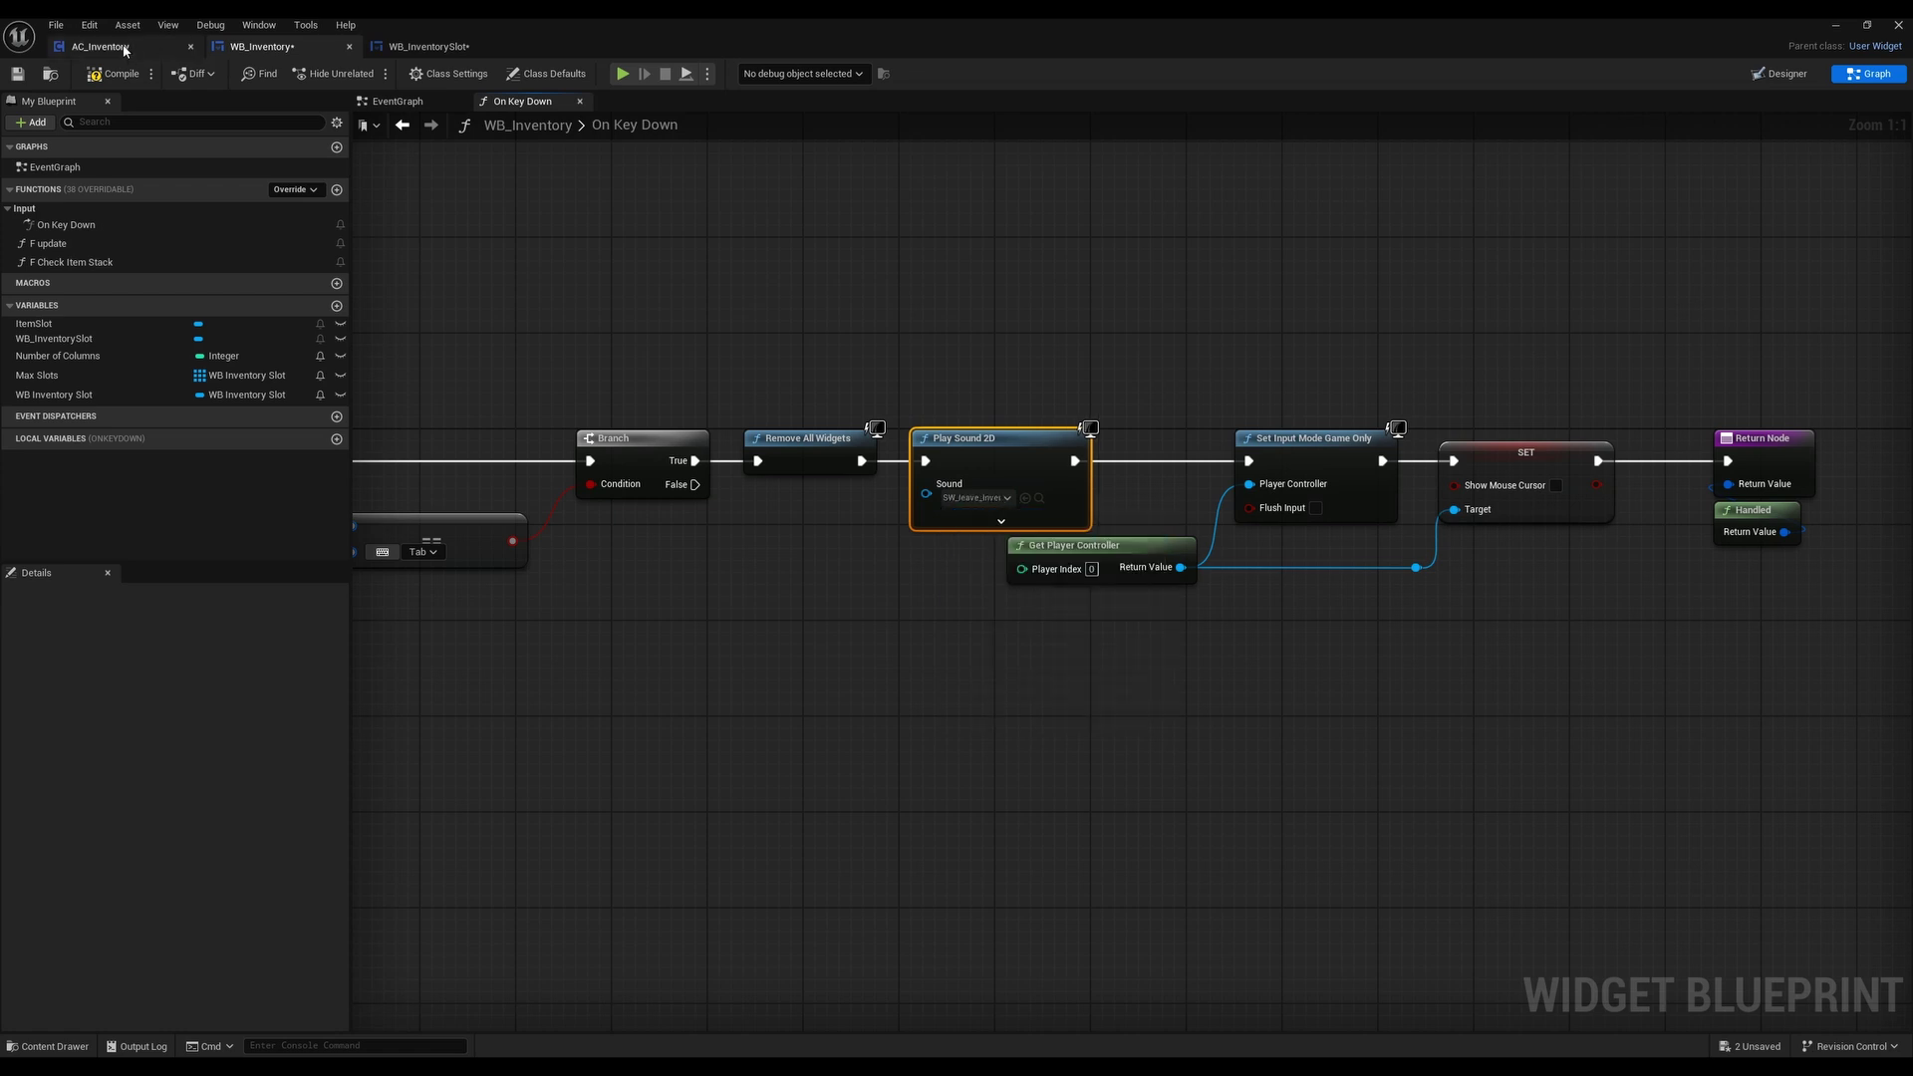
Play-test the level, collecting items and opening and closing the inventory to check its enter and leave sounds
{"action": "left_click", "coordinate": [1834, 27]}
{"action": "left_click", "coordinate": [369, 73]}
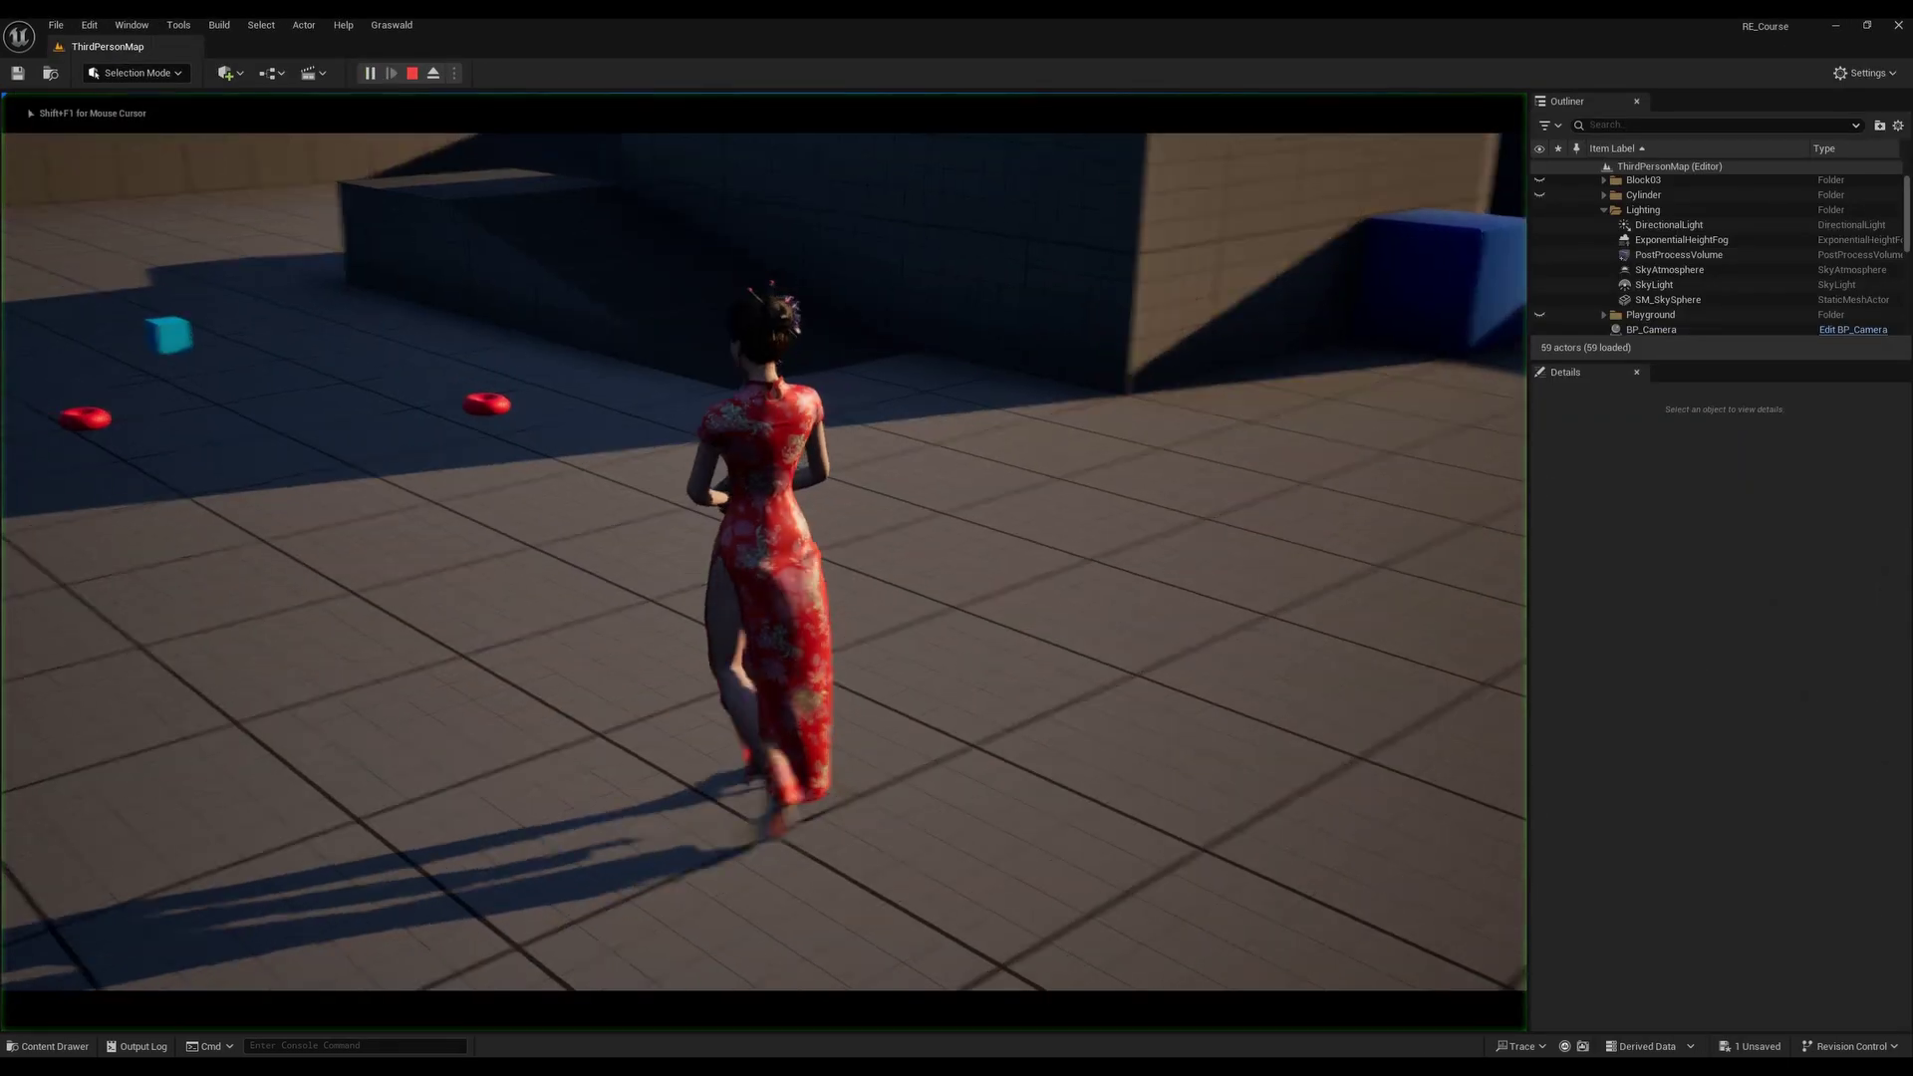
{"action": "key", "text": "s"}
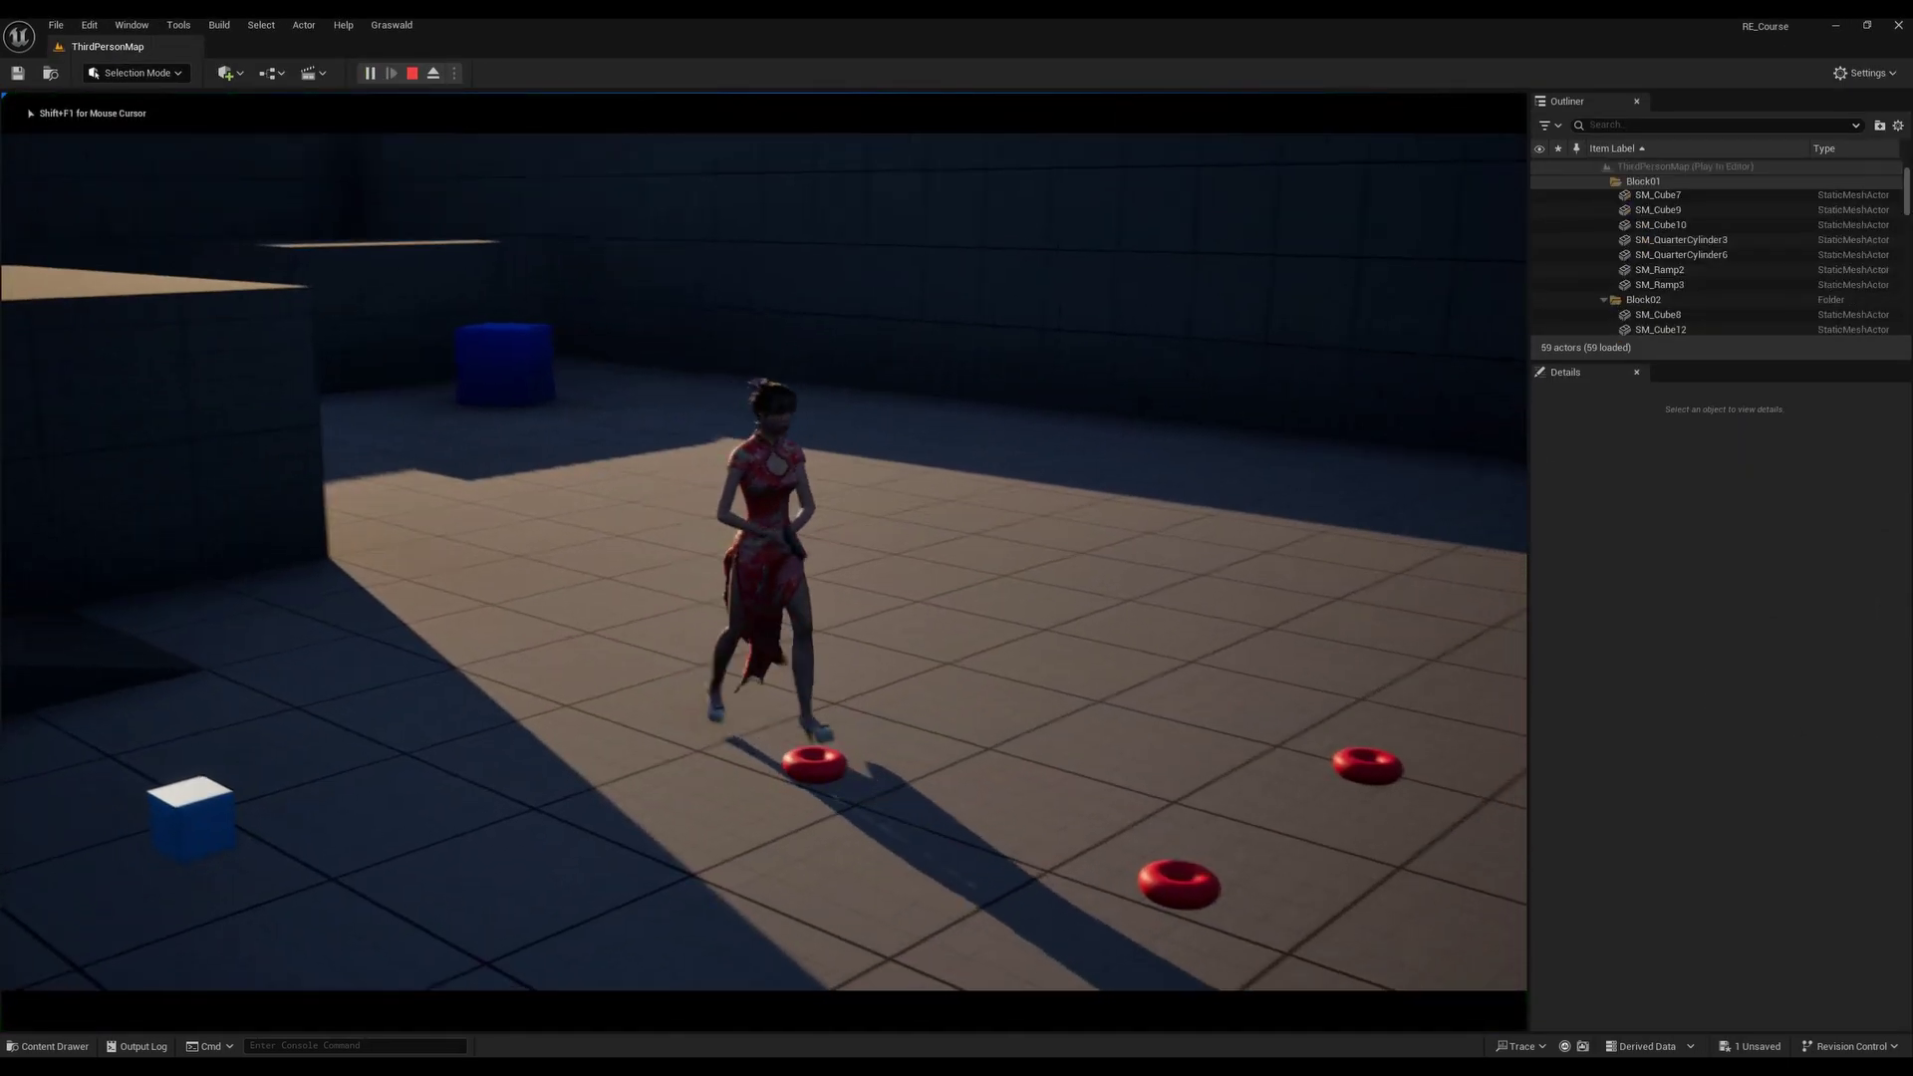
{"action": "key", "text": "w"}
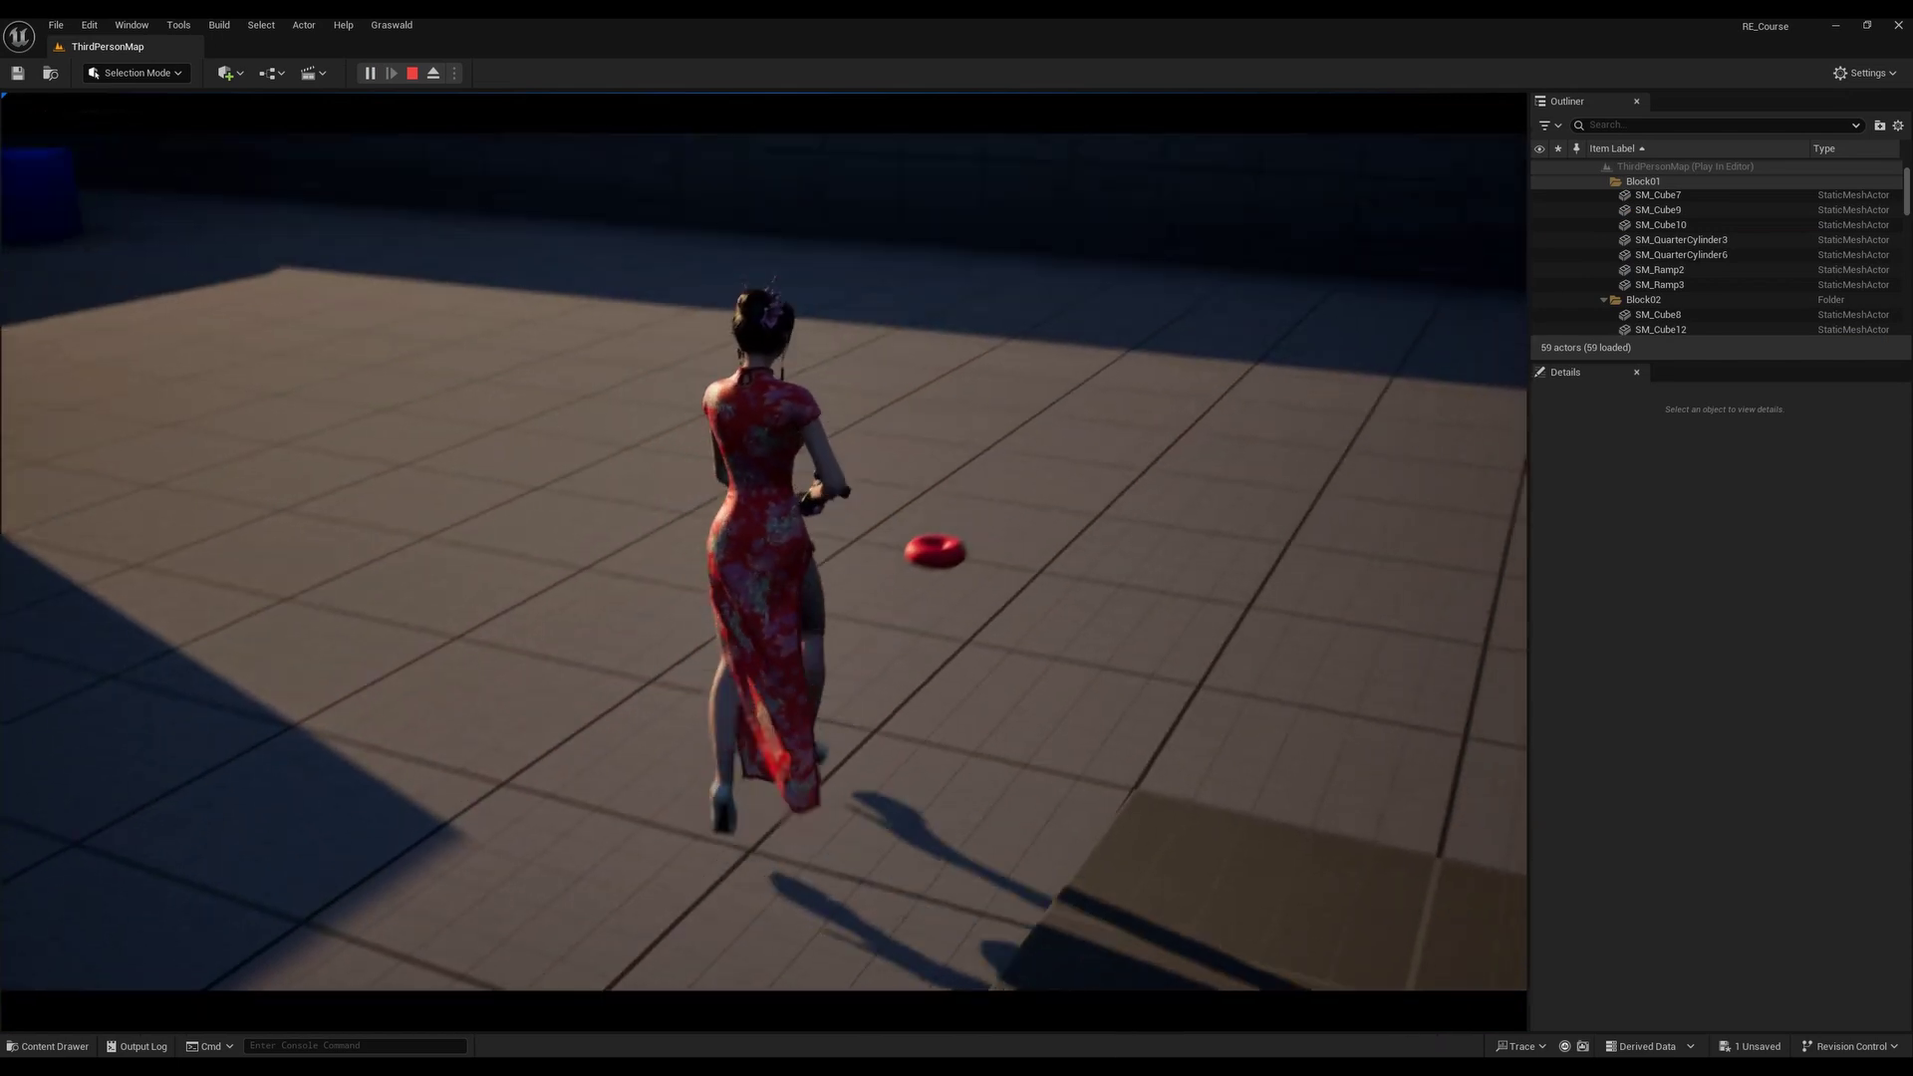
{"action": "key", "text": "i"}
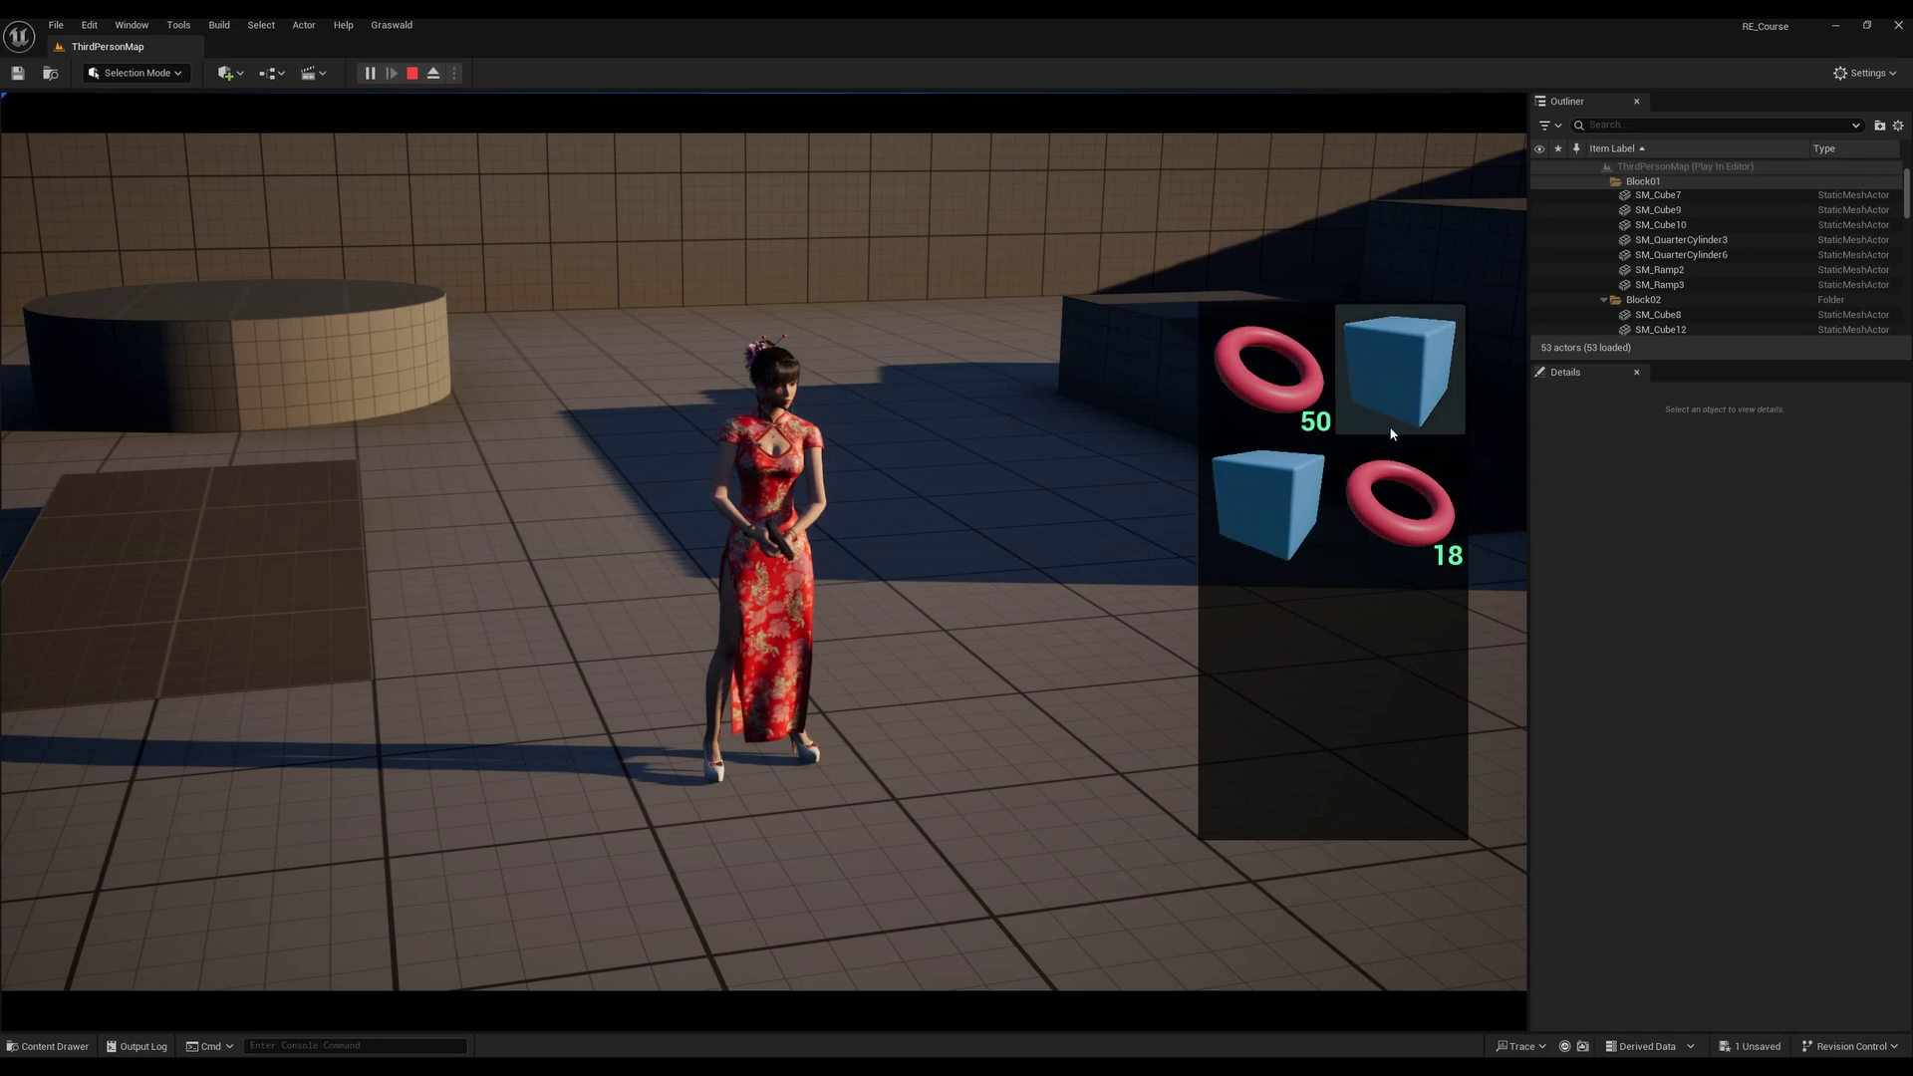
{"action": "key", "text": "i"}
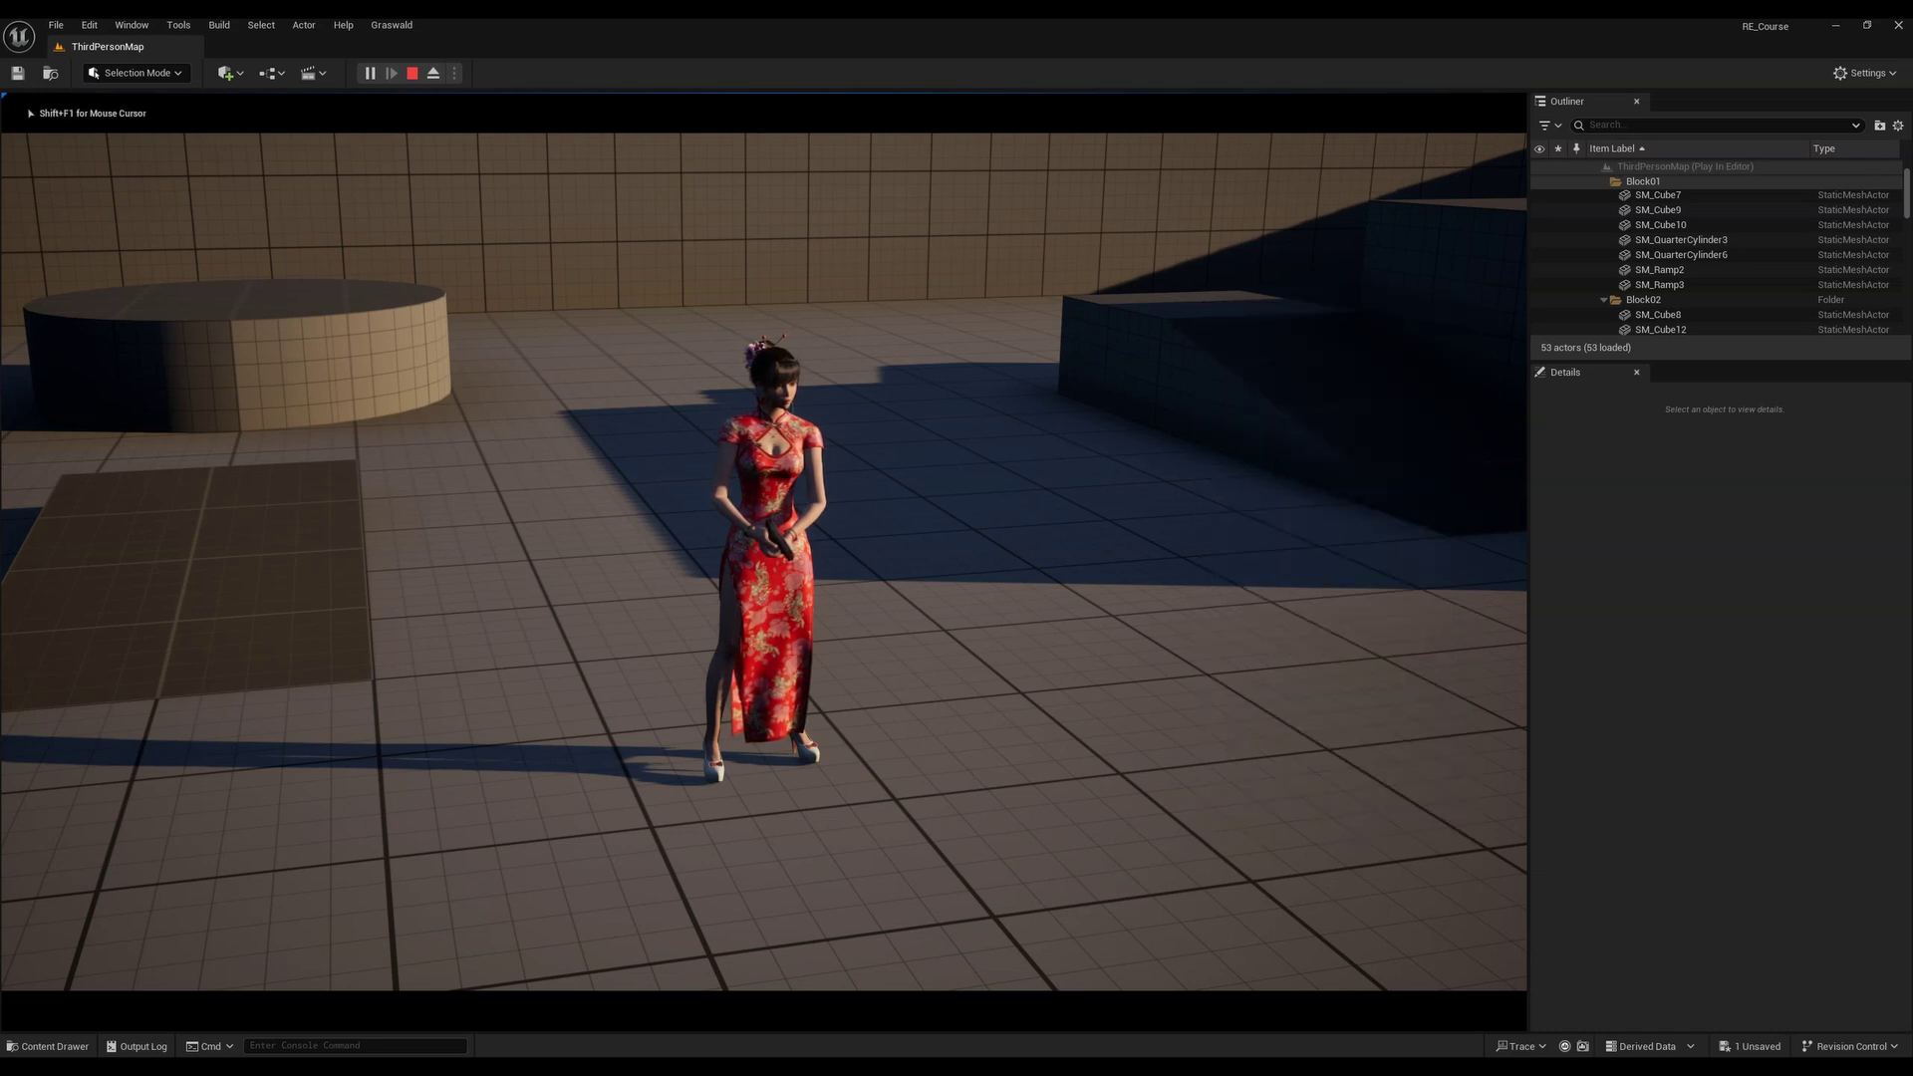
{"action": "key", "text": "w"}
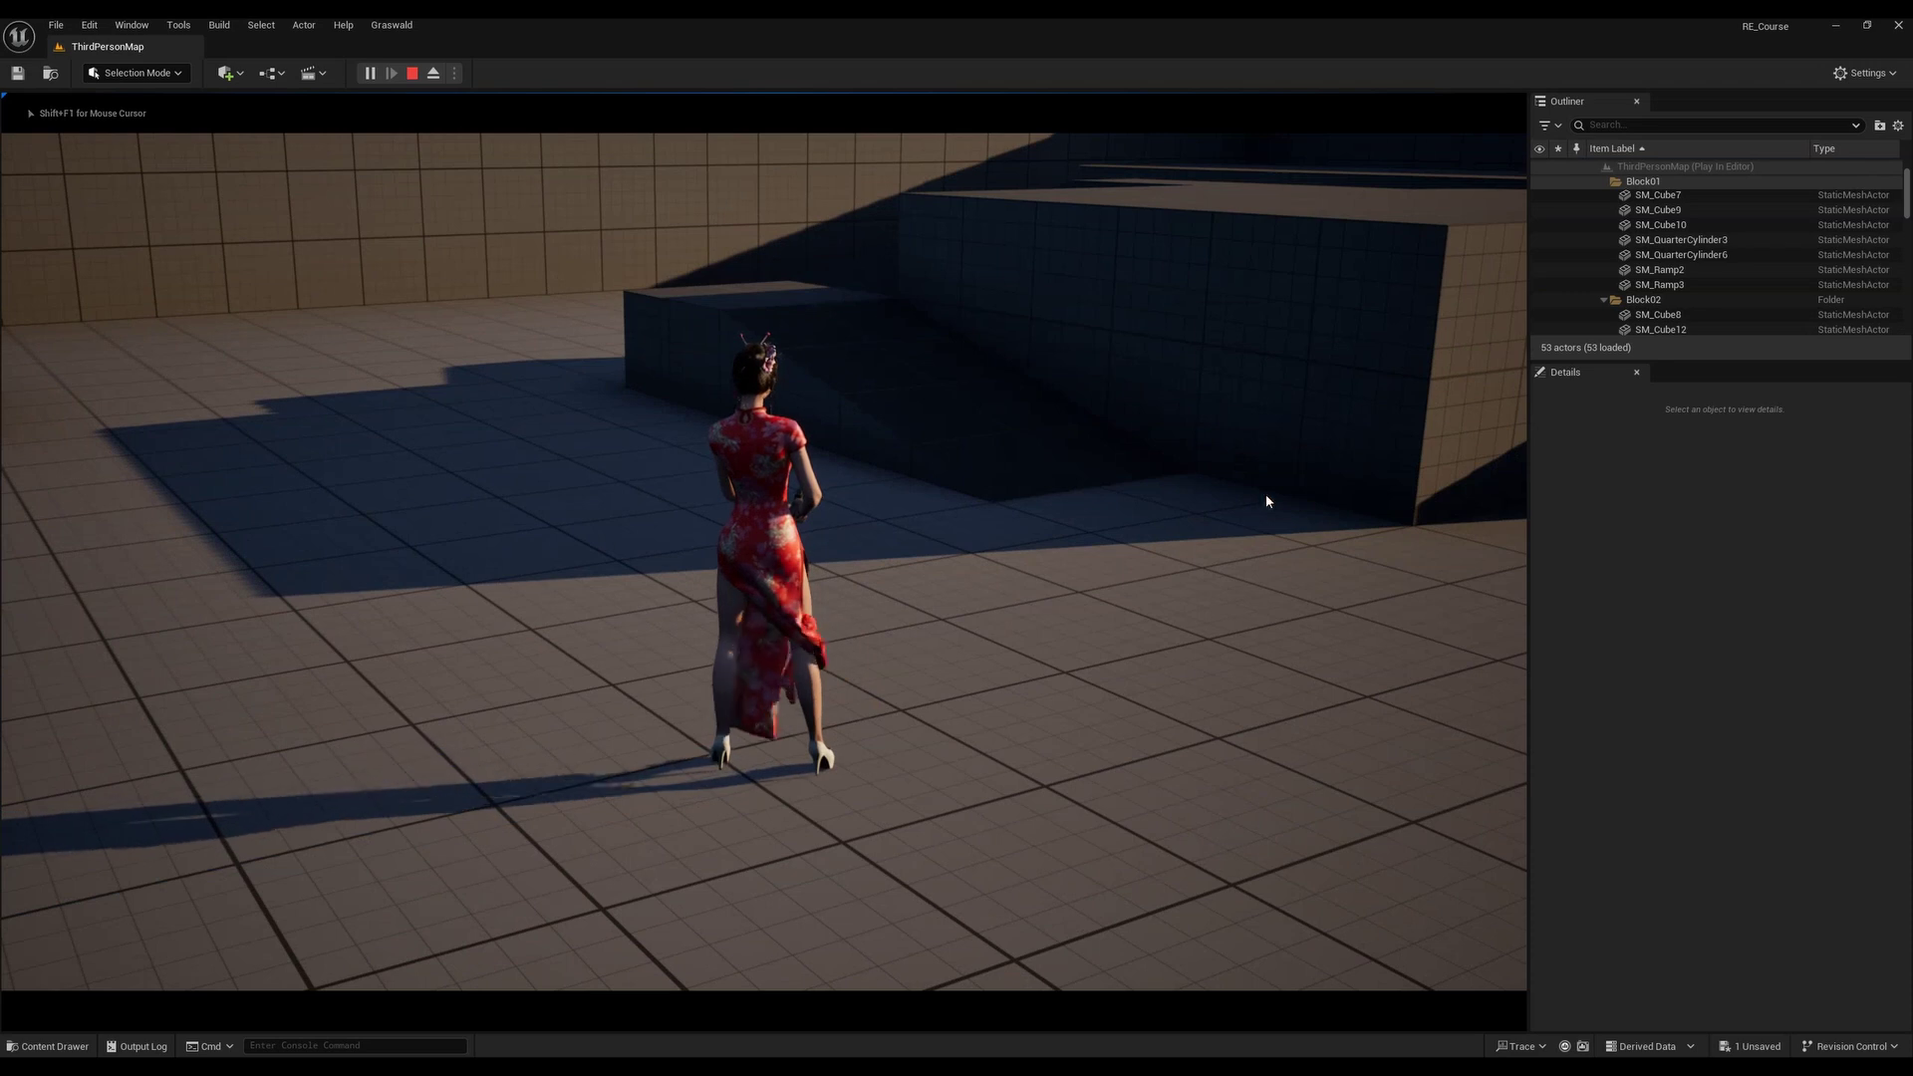
{"action": "key", "text": "i"}
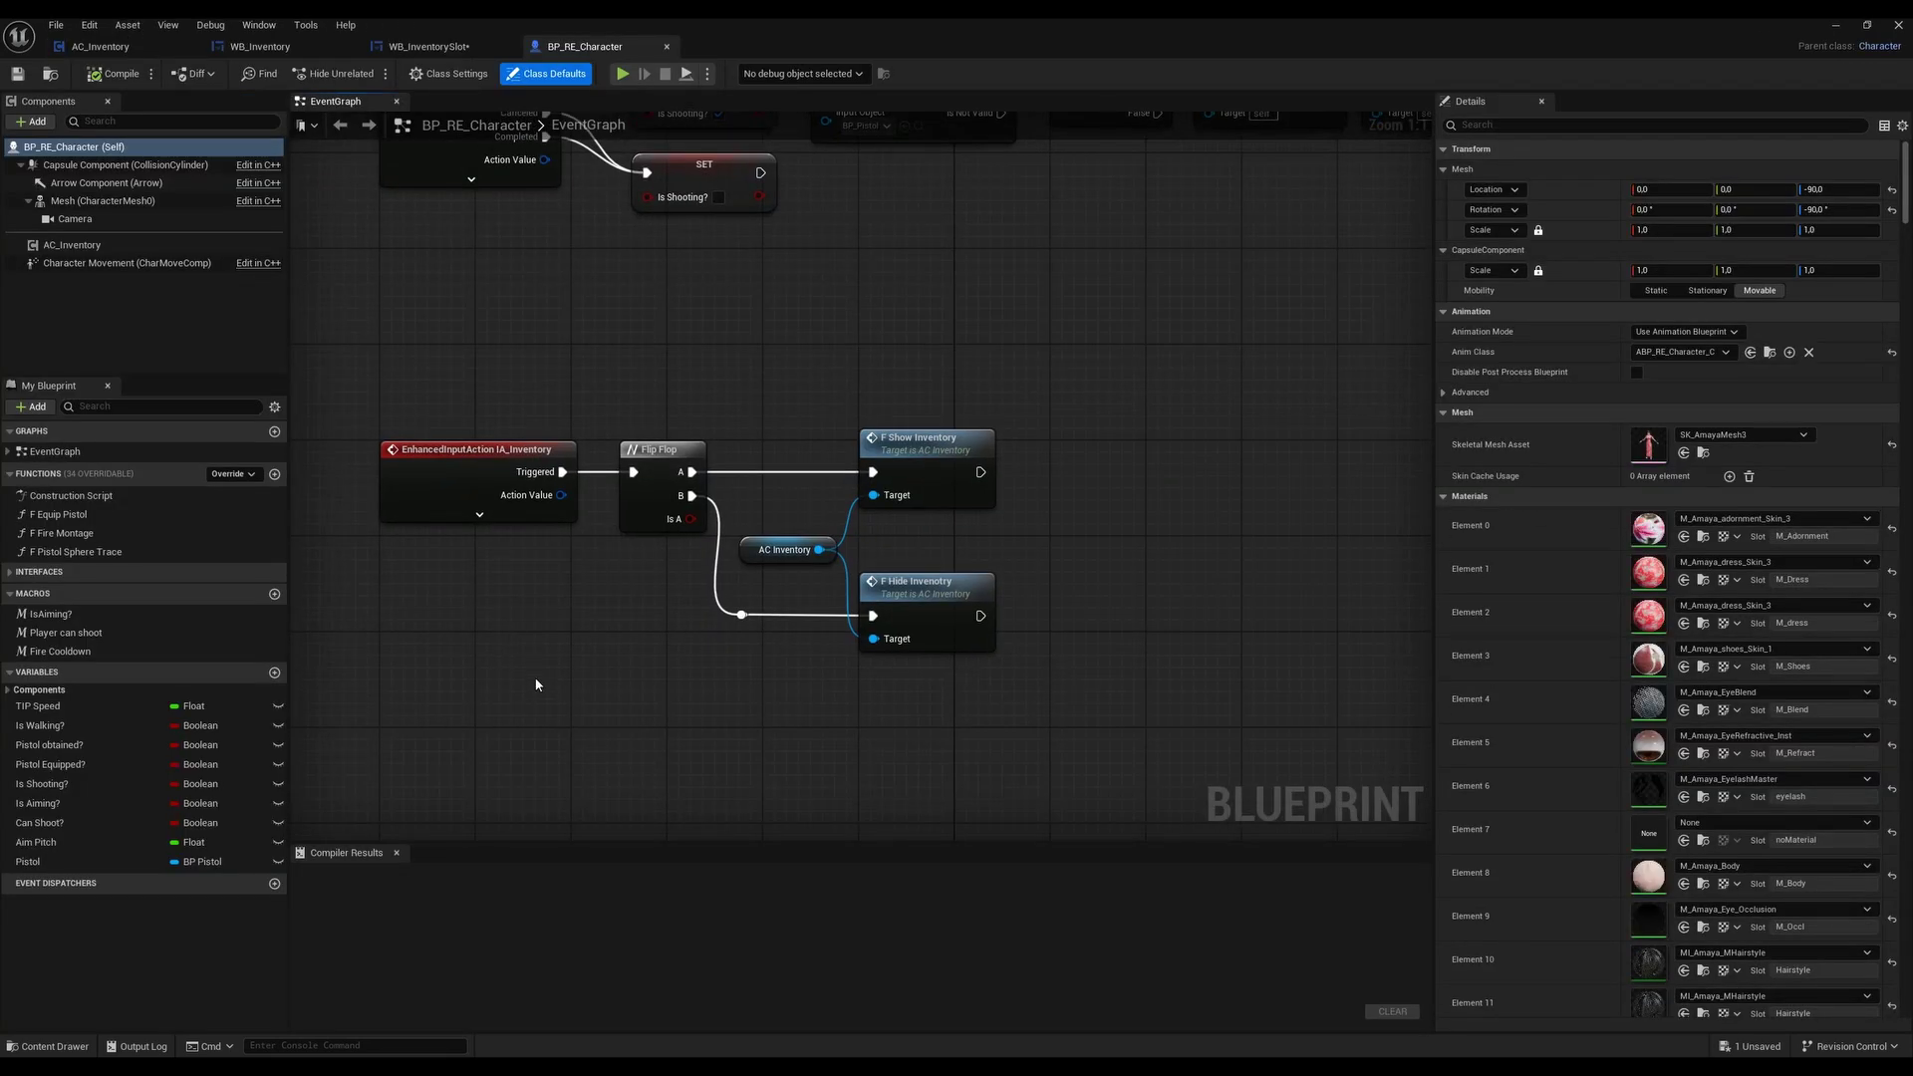
Wire IA_Inventory's Triggered output directly to F Show Inventory and delete the Flip Flop, reroute, F Hide Inventory and AC Inventory nodes
{"action": "scroll", "coordinate": [536, 685], "scroll_direction": "down", "scroll_amount": 3}
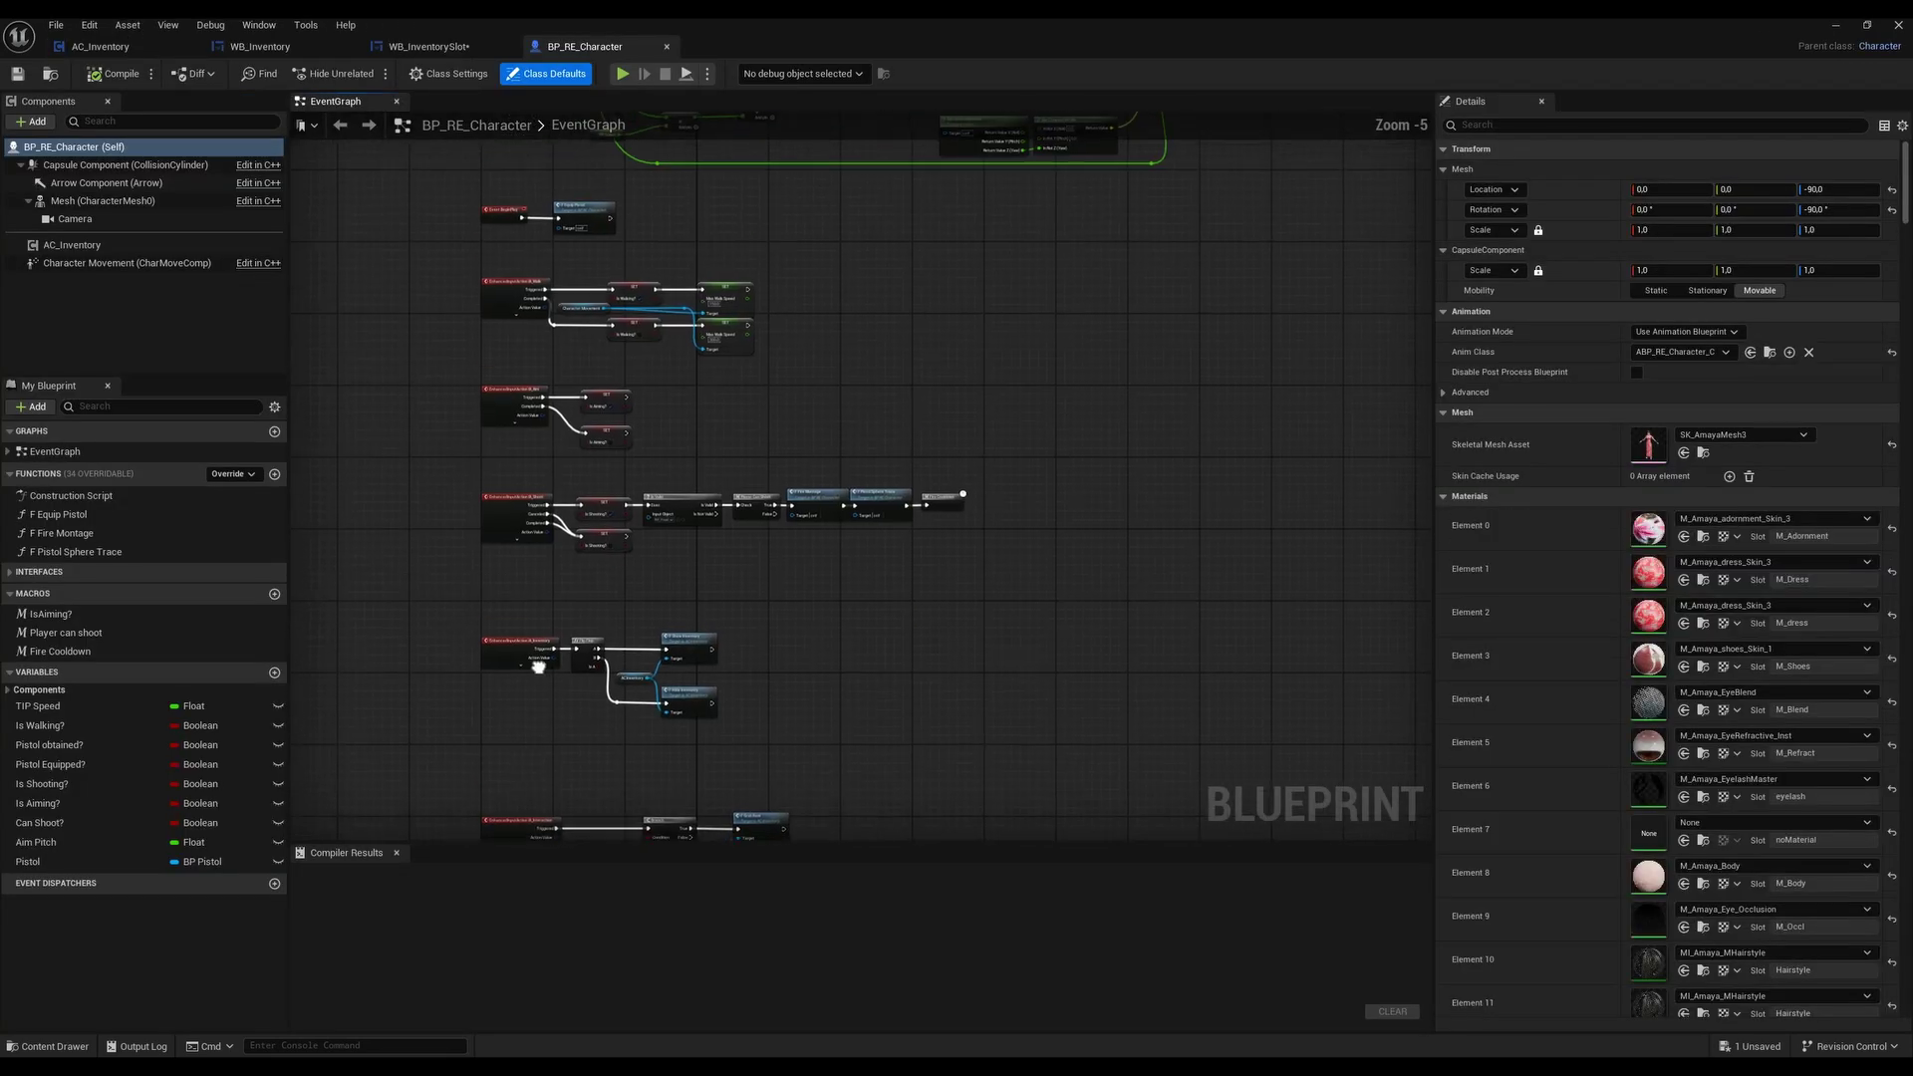
{"action": "scroll", "coordinate": [581, 517], "scroll_direction": "up", "scroll_amount": 3}
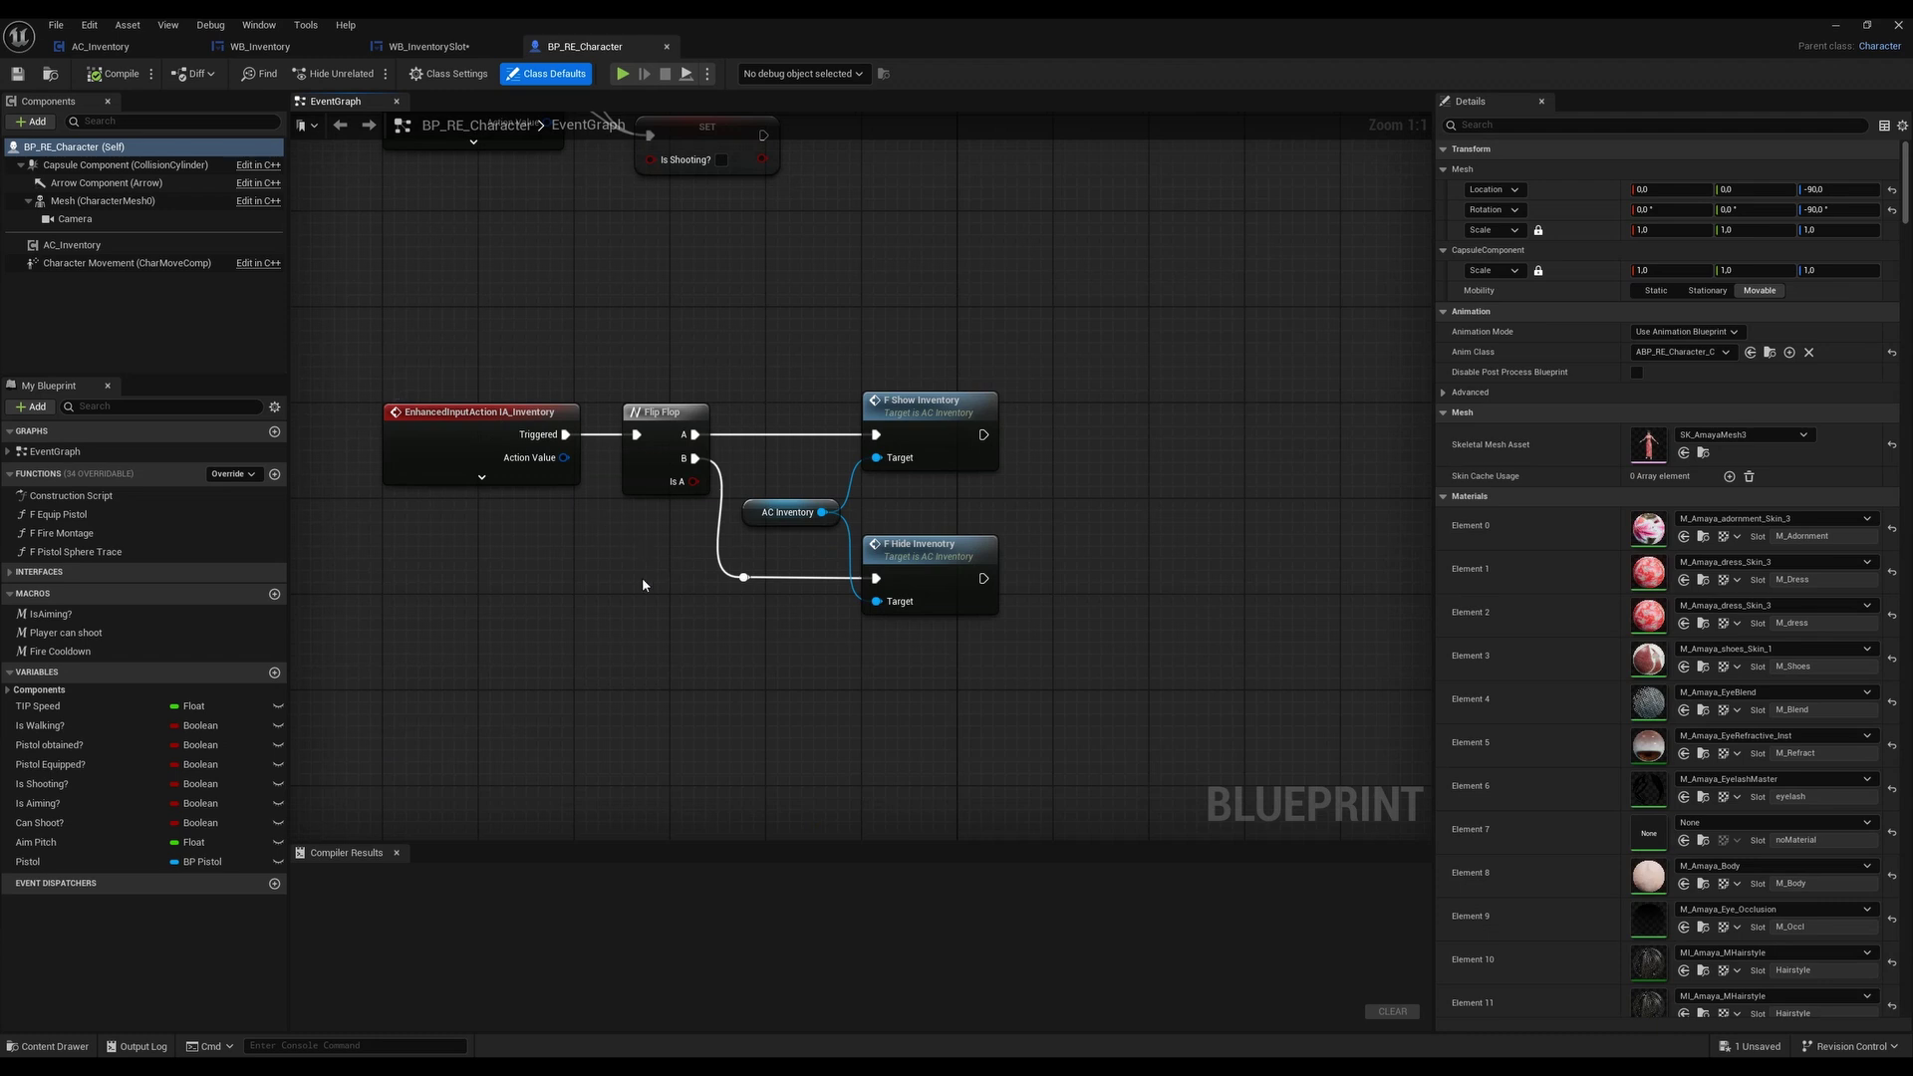
{"action": "right_click_drag", "start_coordinate": [643, 584], "coordinate": [505, 581]}
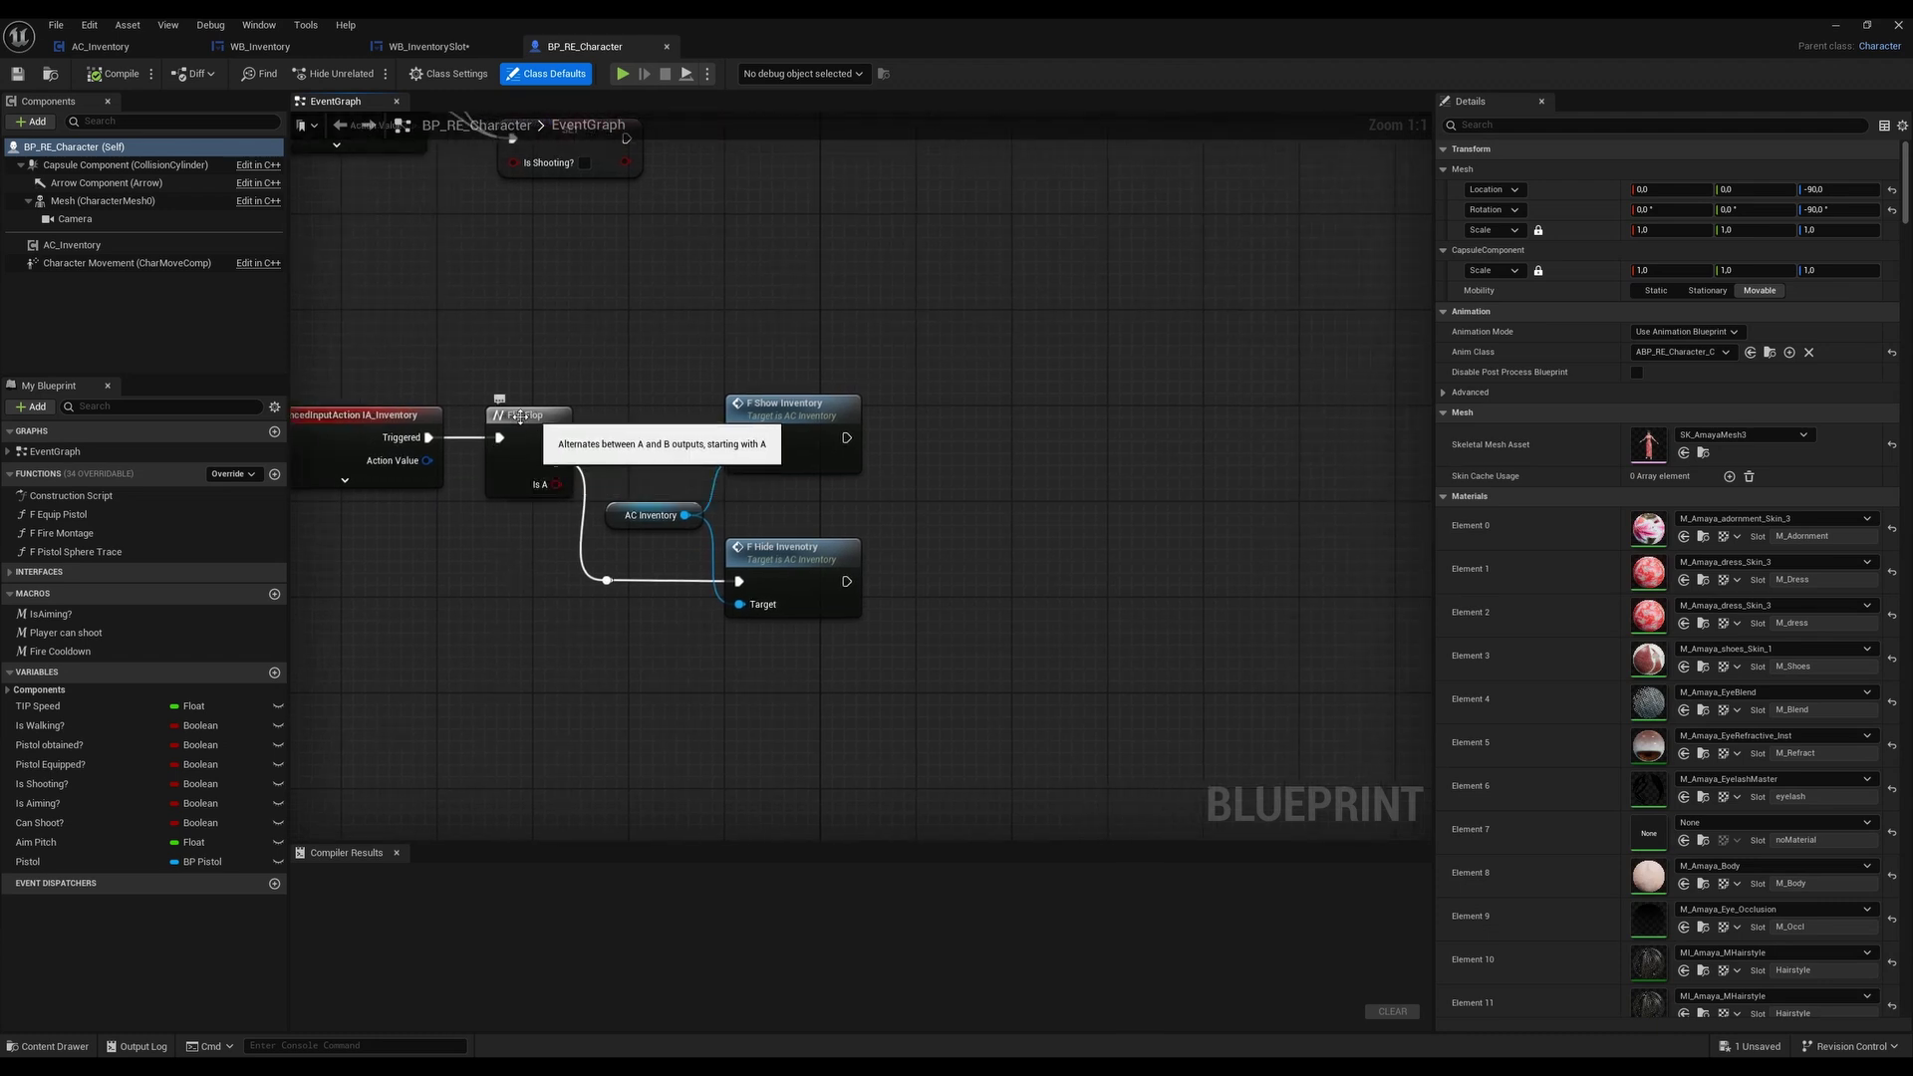
{"action": "left_click_drag", "start_coordinate": [428, 437], "coordinate": [739, 437]}
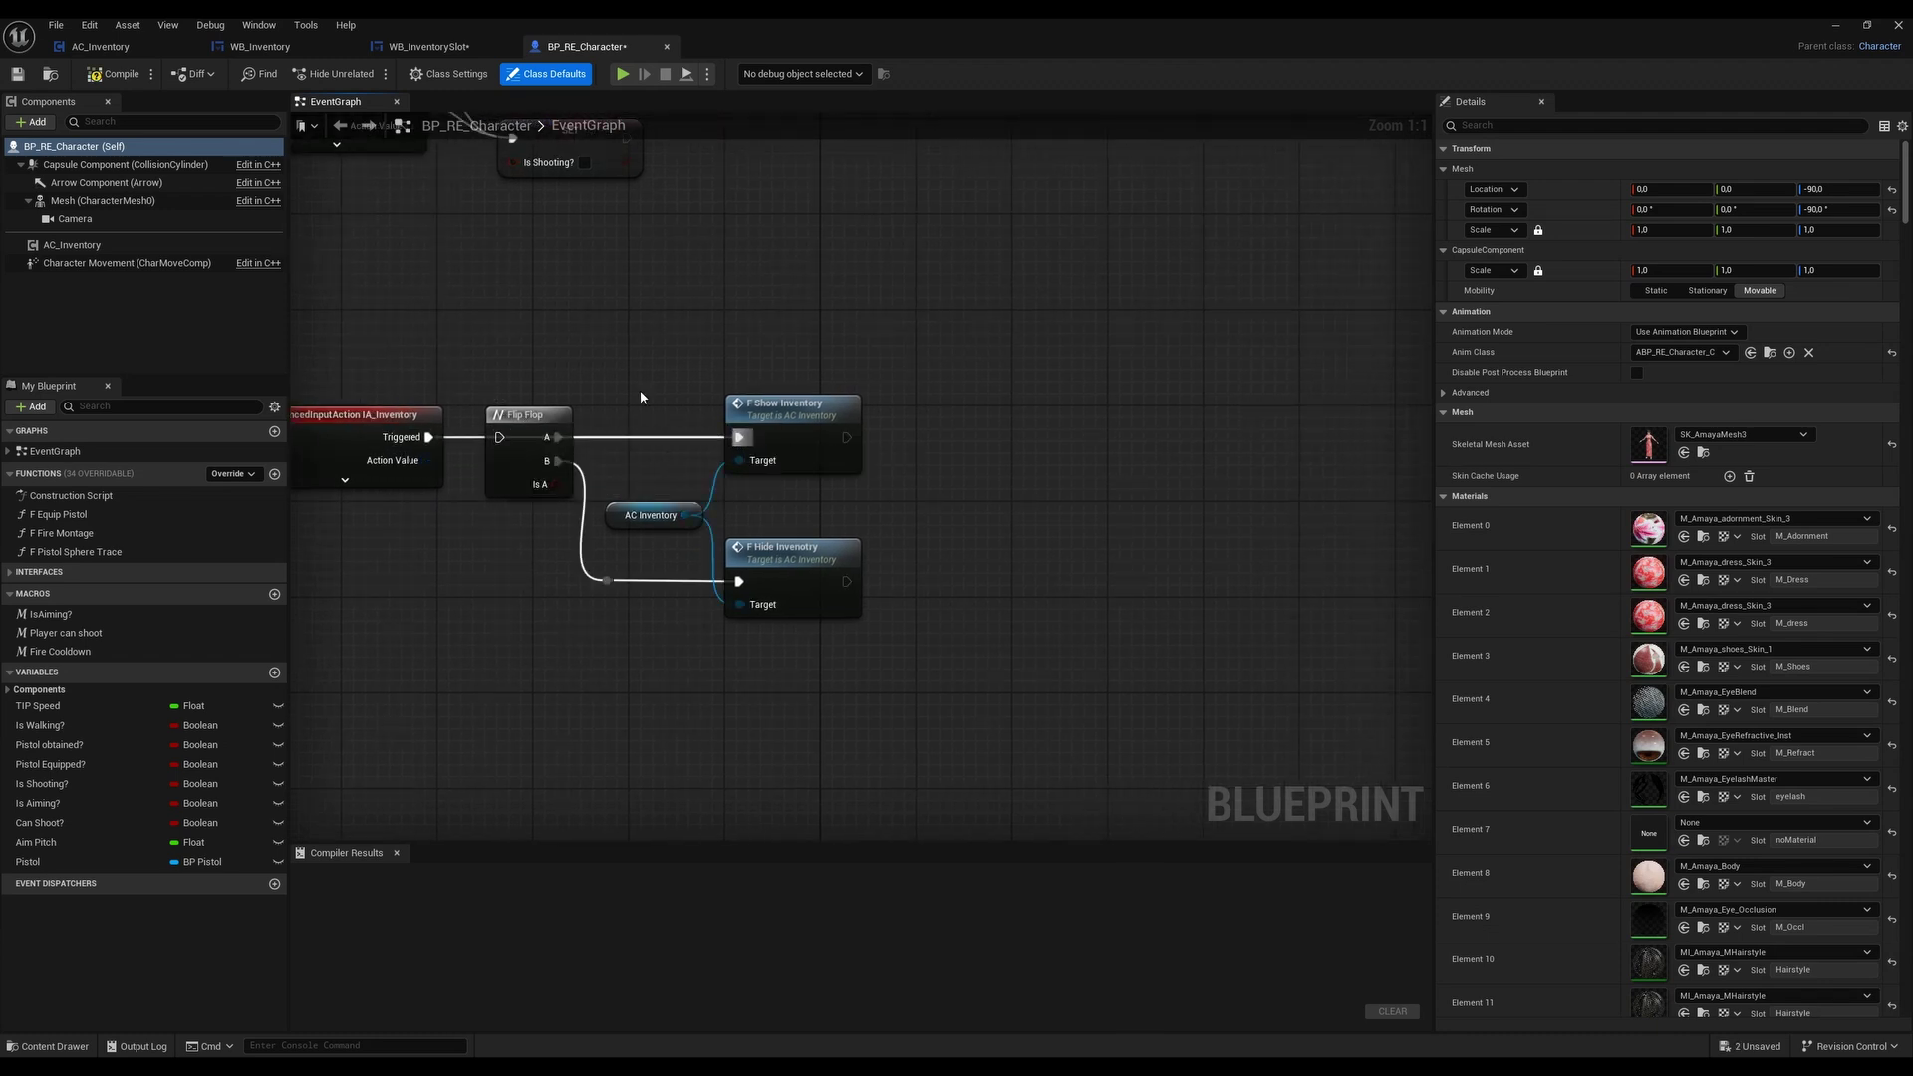
{"action": "left_click", "coordinate": [522, 415]}
{"action": "key", "text": "Delete"}
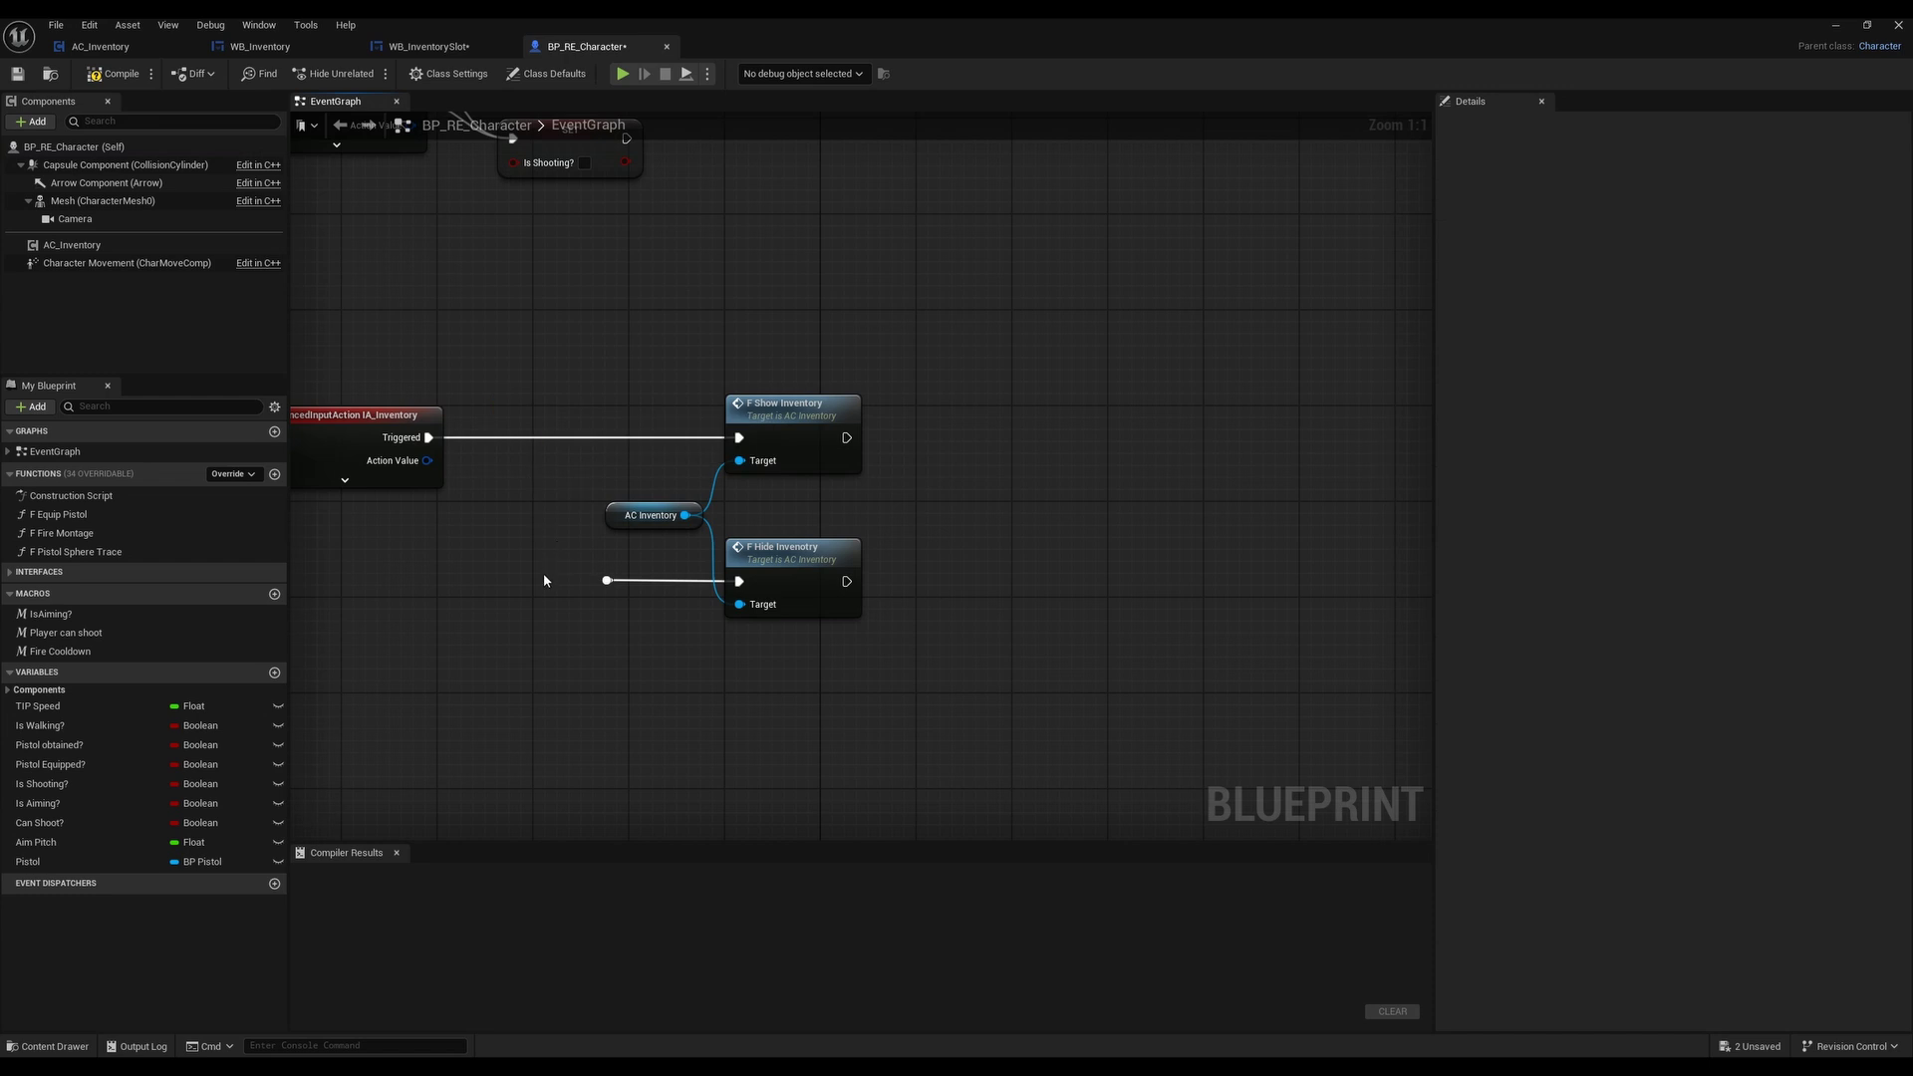
{"action": "key", "text": "Delete"}
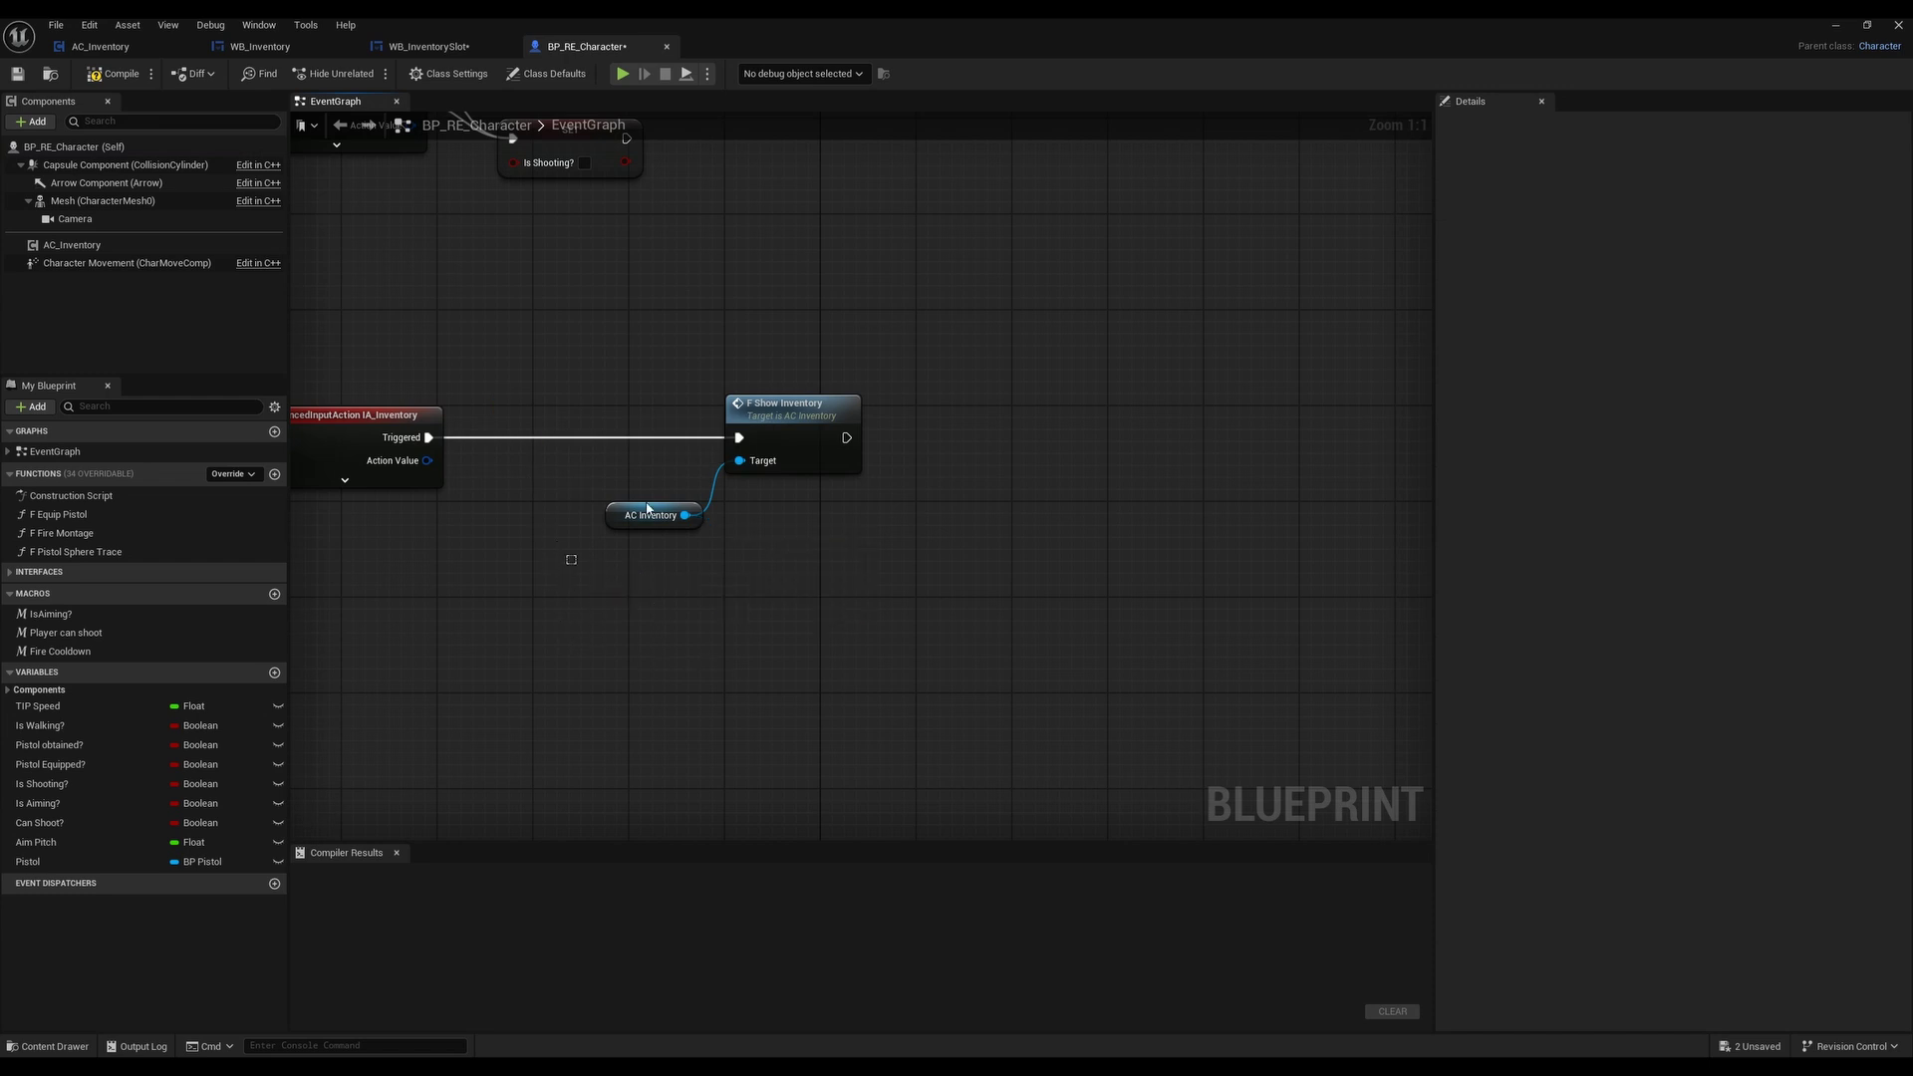
{"action": "left_click", "coordinate": [649, 515]}
{"action": "key", "text": "Delete"}
Place F Show Inventory beside the IA_Inventory event, connect an AC_Inventory reference to its Target, and compile and save the blueprint
{"action": "right_click_drag", "start_coordinate": [466, 590], "coordinate": [652, 597]}
{"action": "left_click", "coordinate": [955, 400]}
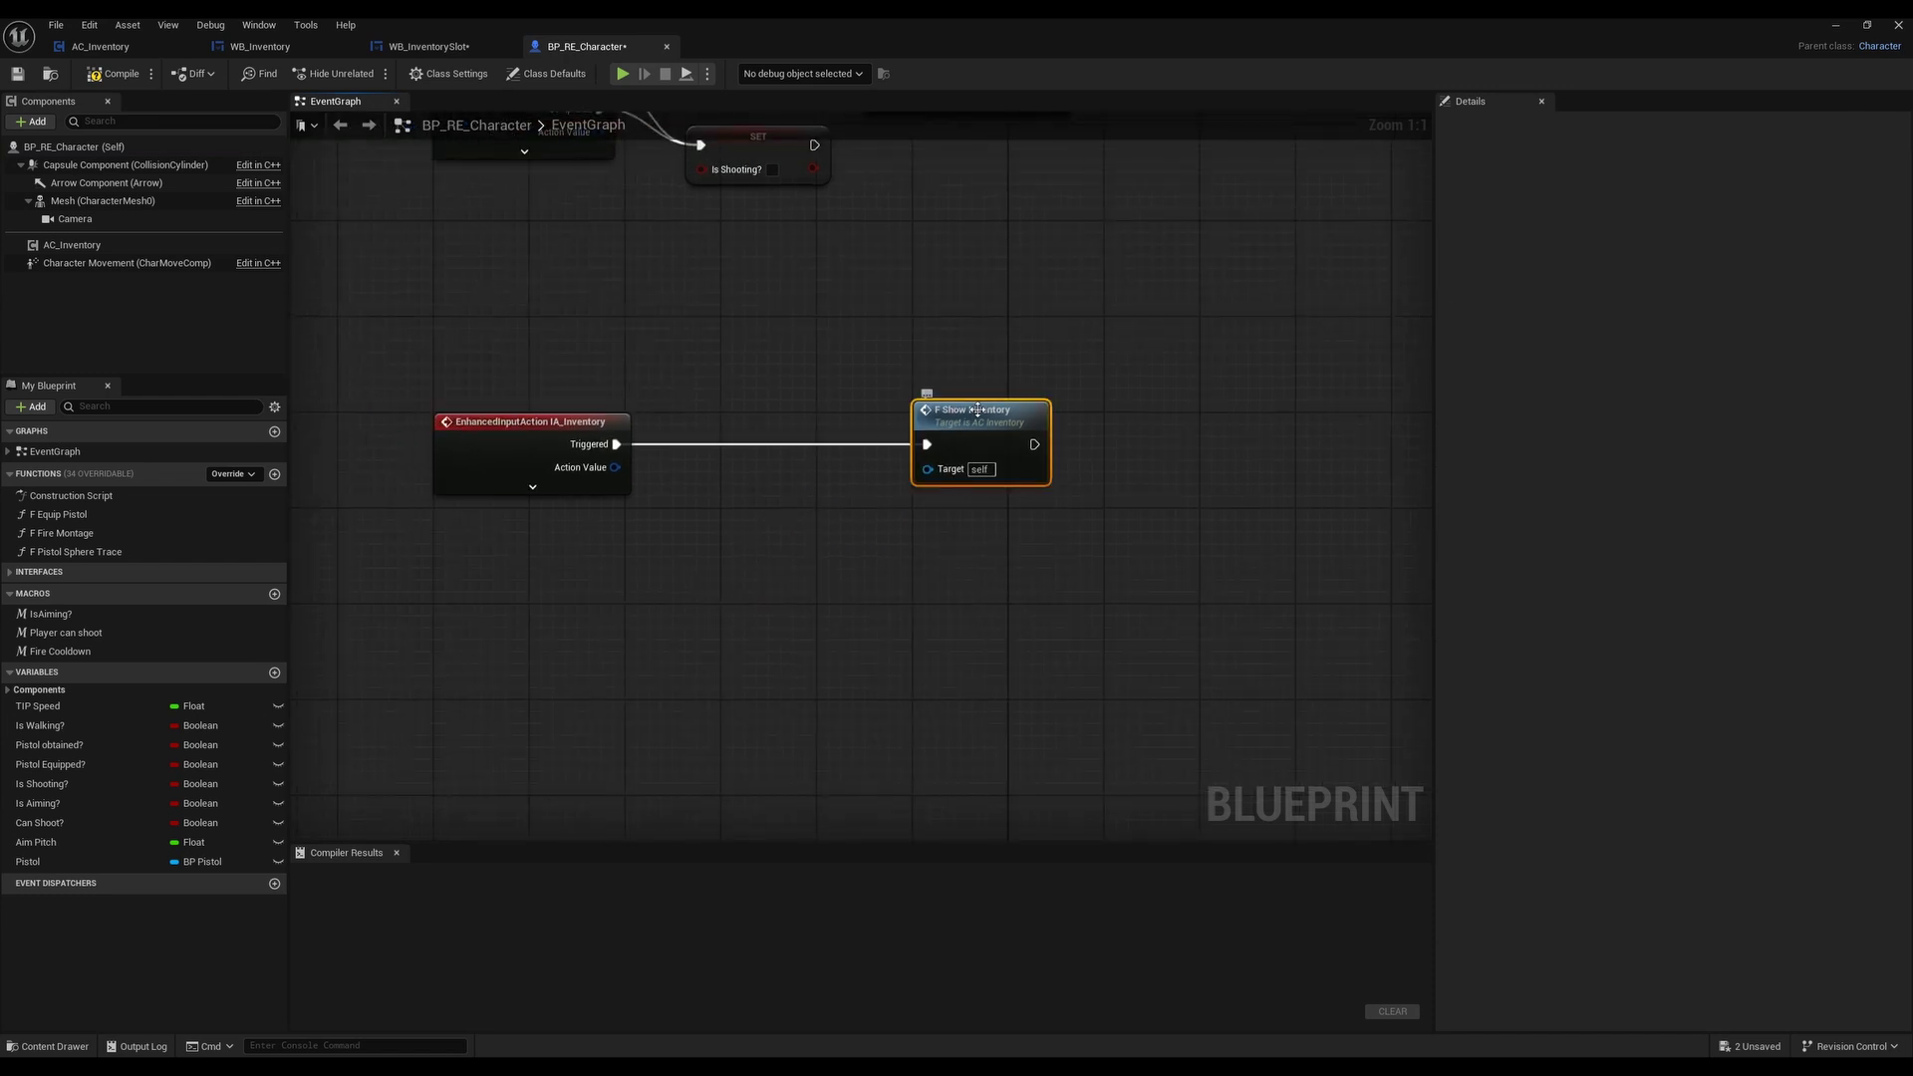
{"action": "key", "text": "ctrl+z"}
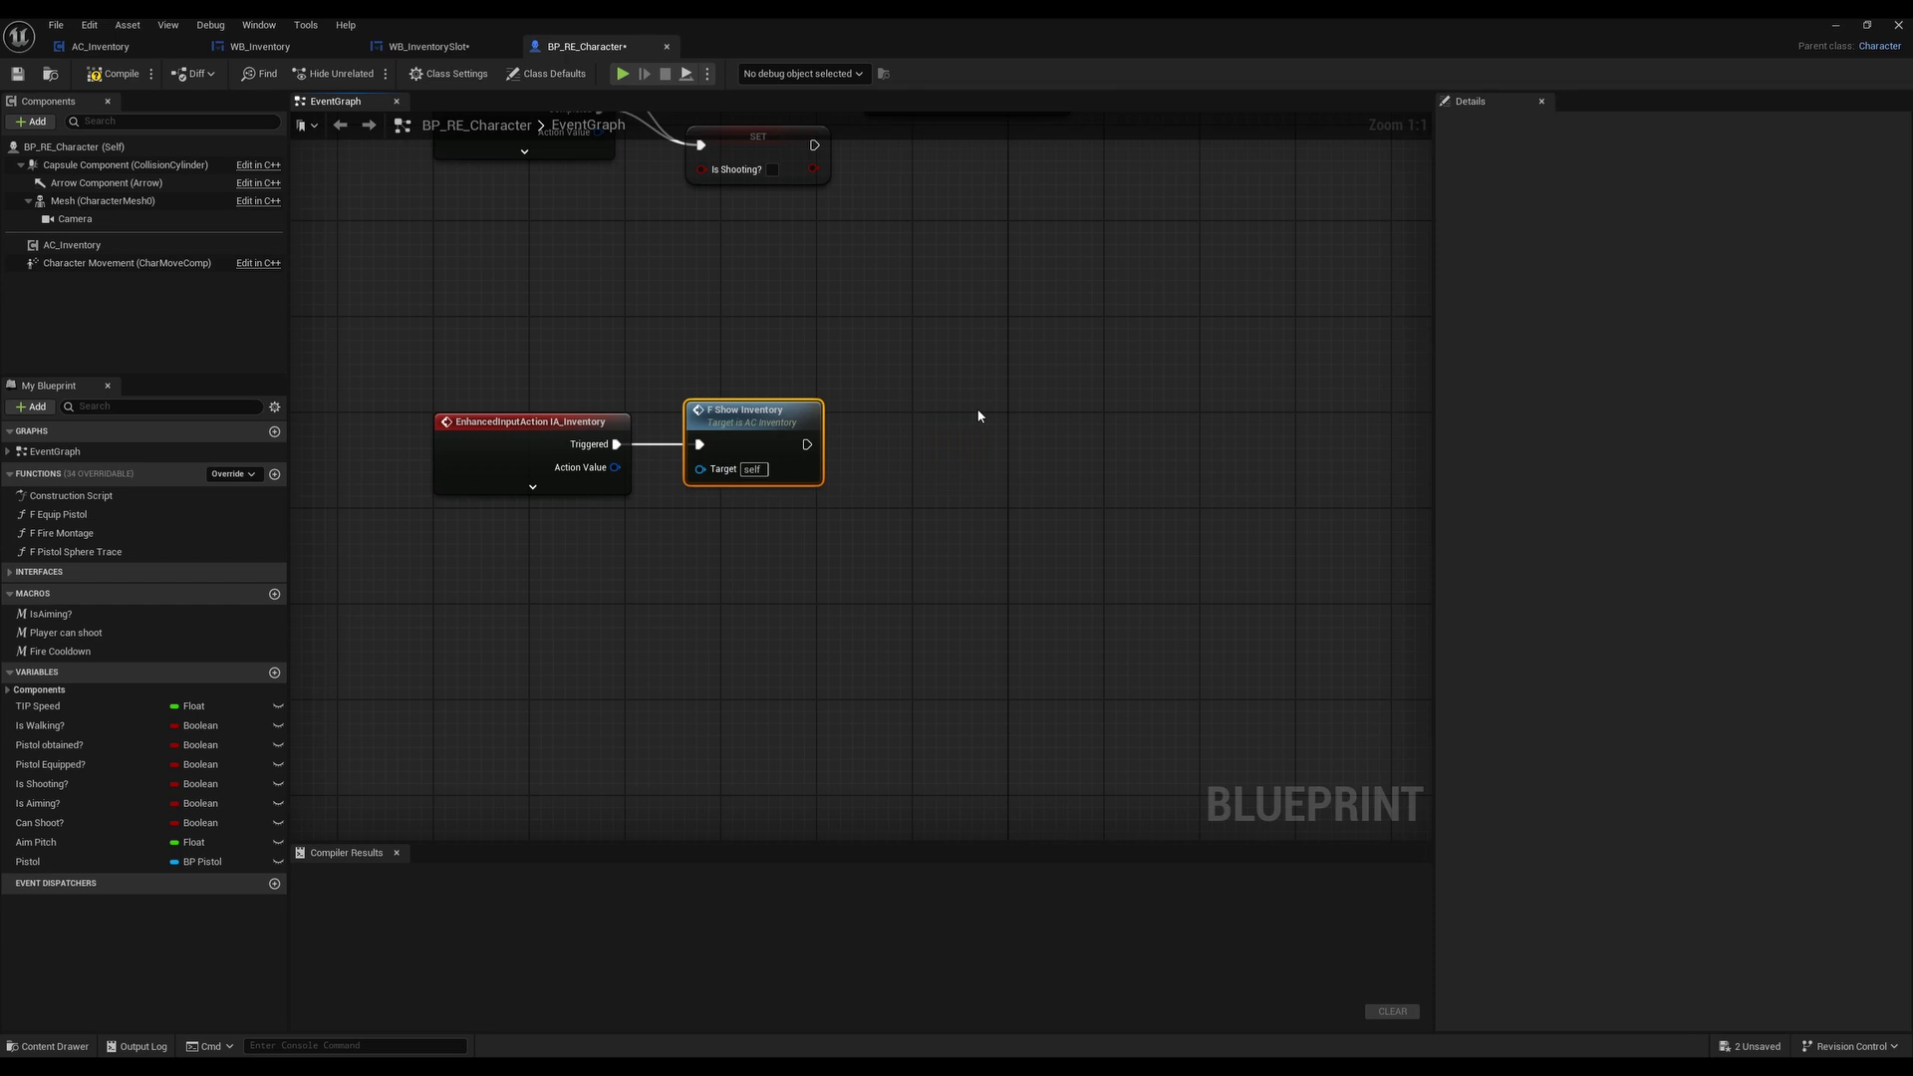
{"action": "left_click", "coordinate": [99, 74]}
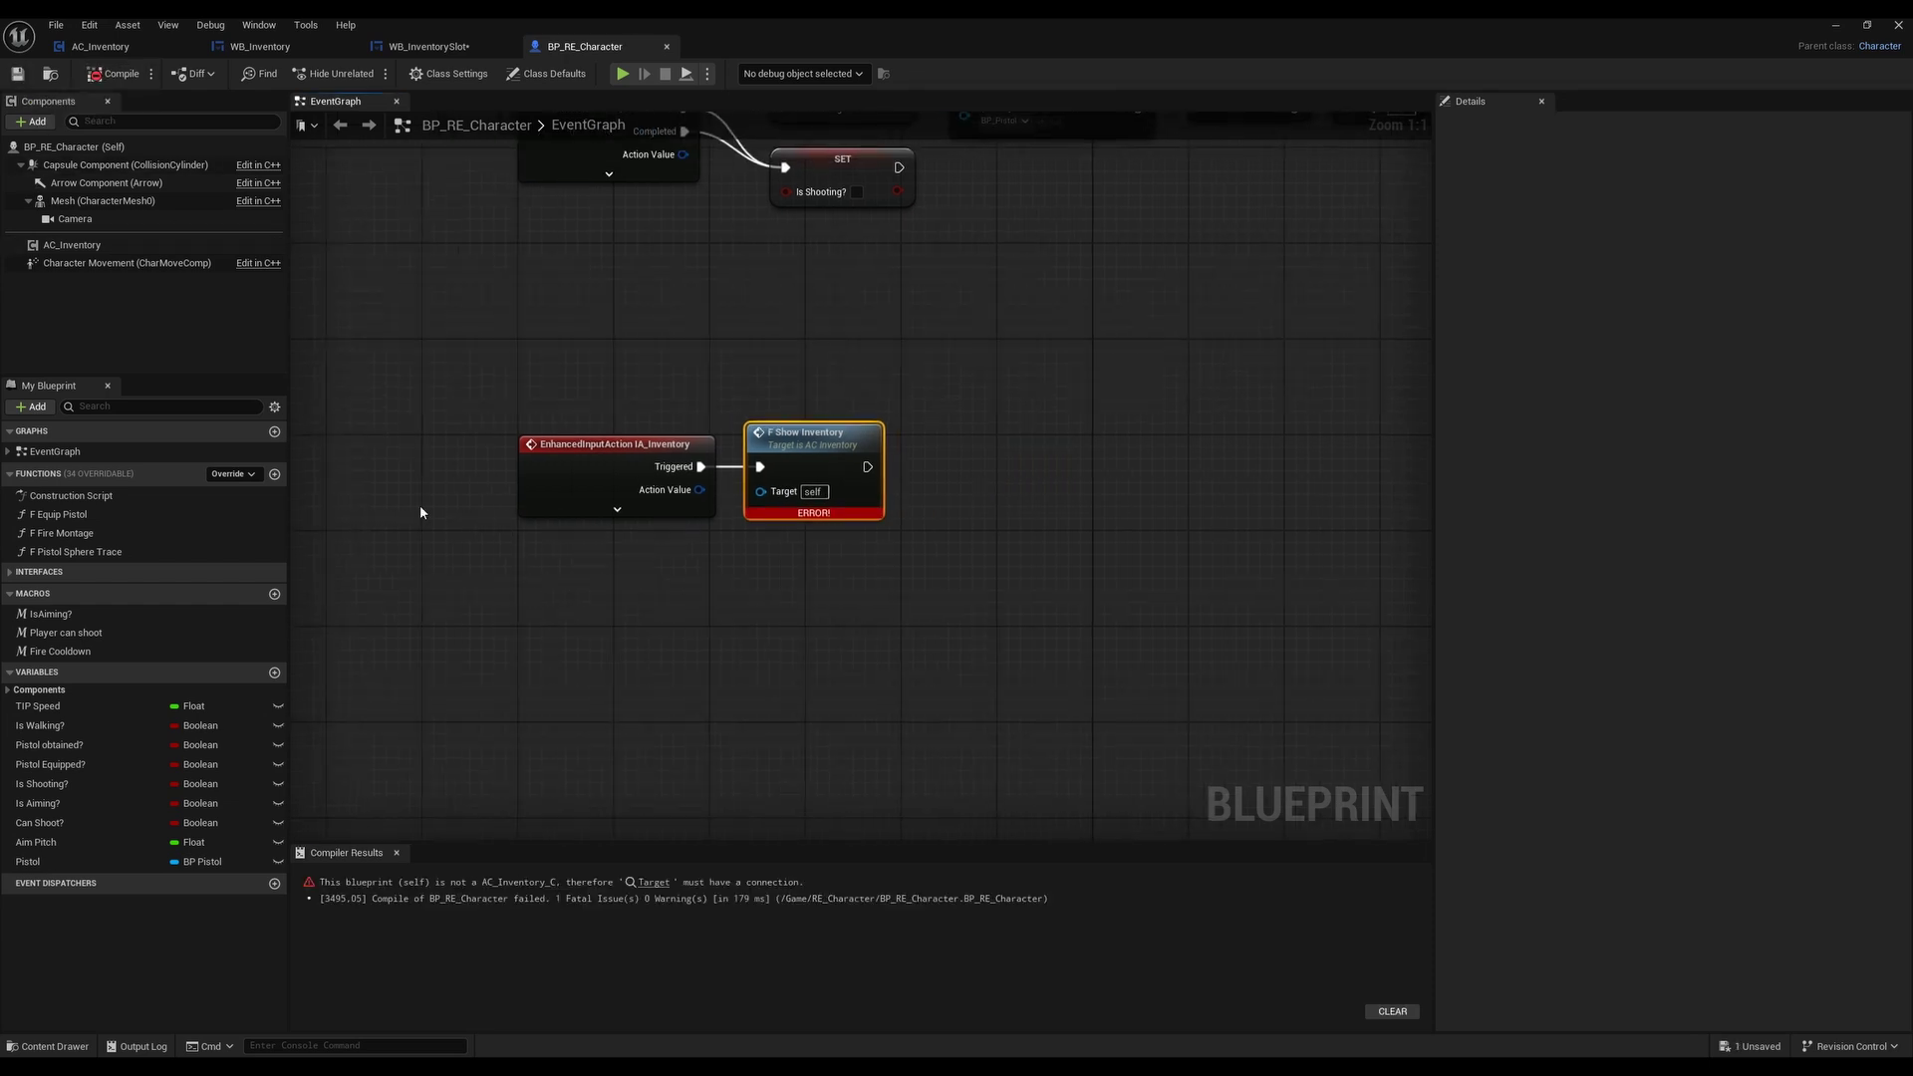
{"action": "left_click_drag", "start_coordinate": [45, 245], "coordinate": [760, 492]}
{"action": "left_click_drag", "start_coordinate": [660, 544], "coordinate": [791, 532]}
{"action": "key", "text": "F7"}
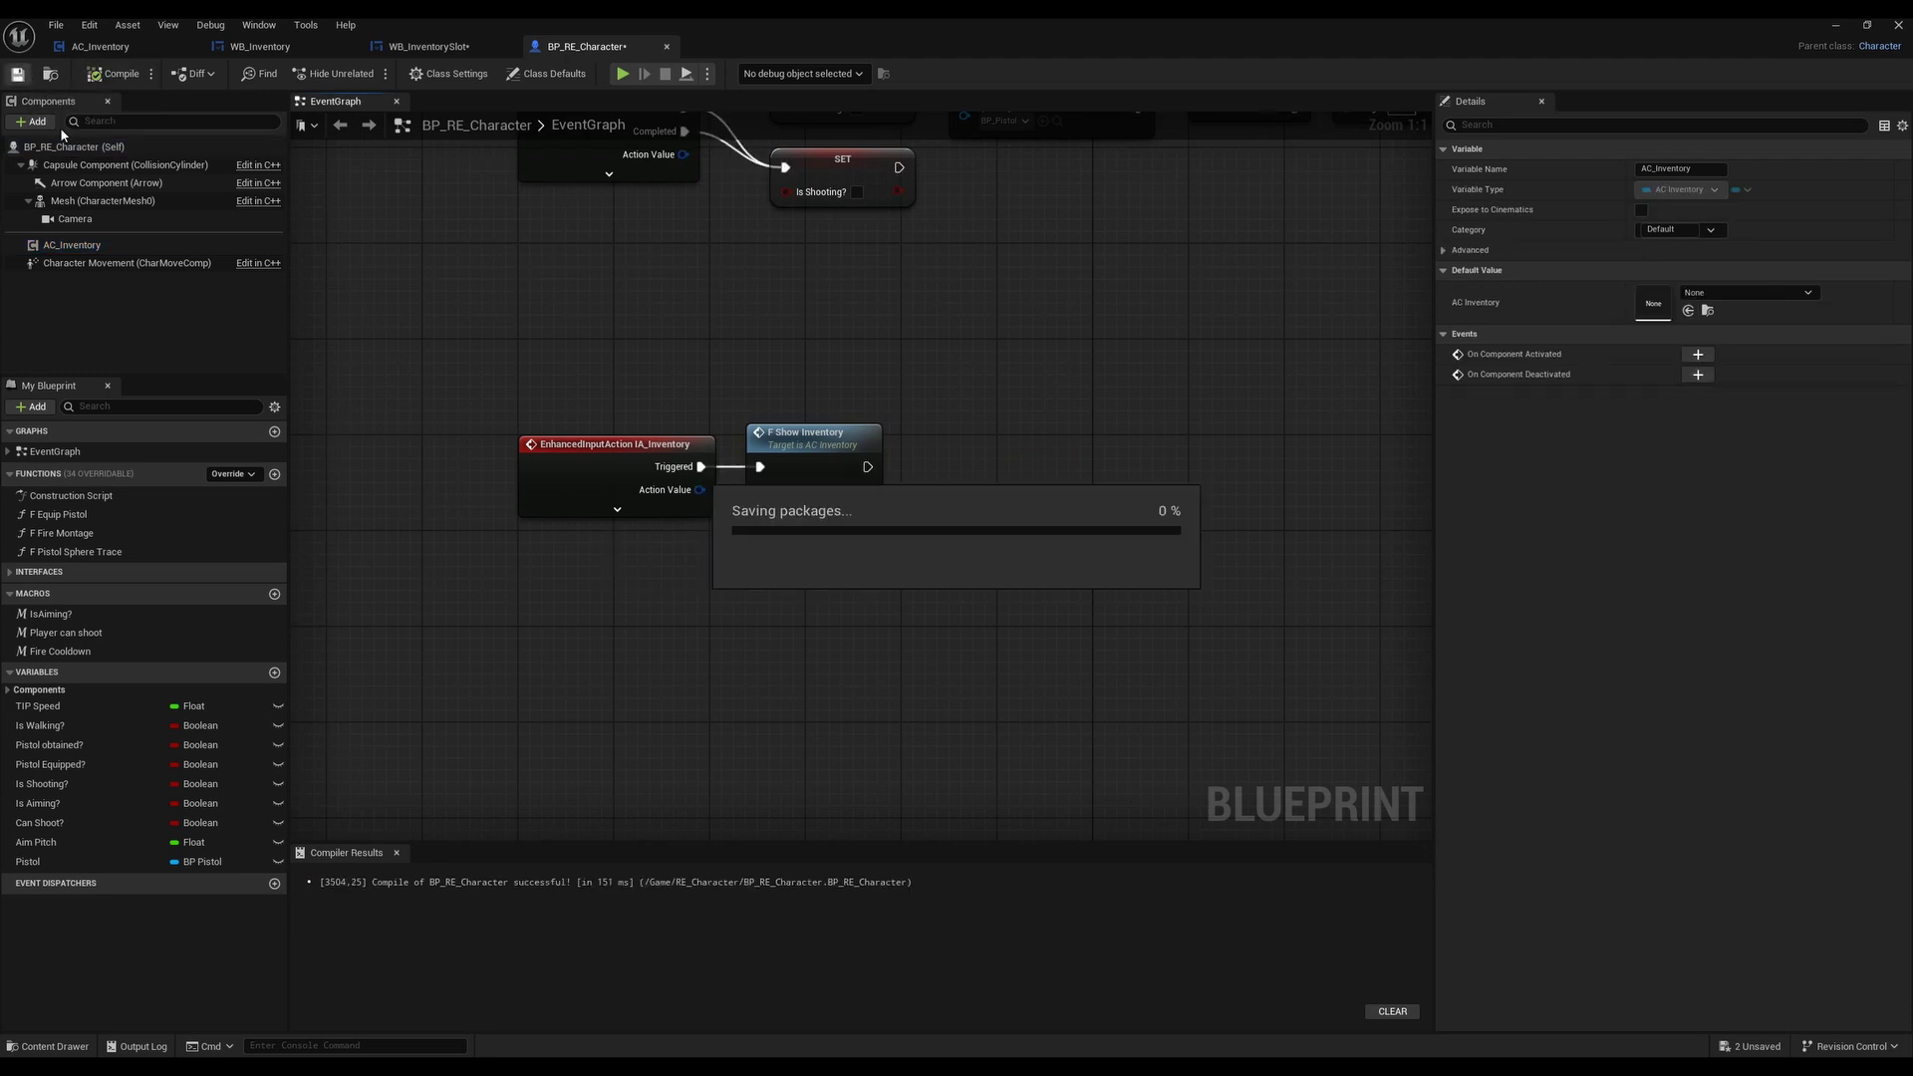
{"action": "key", "text": "ctrl+s"}
Play-test the level with the simplified inventory input, moving the character around near the items, and end the session
{"action": "left_click", "coordinate": [1835, 24]}
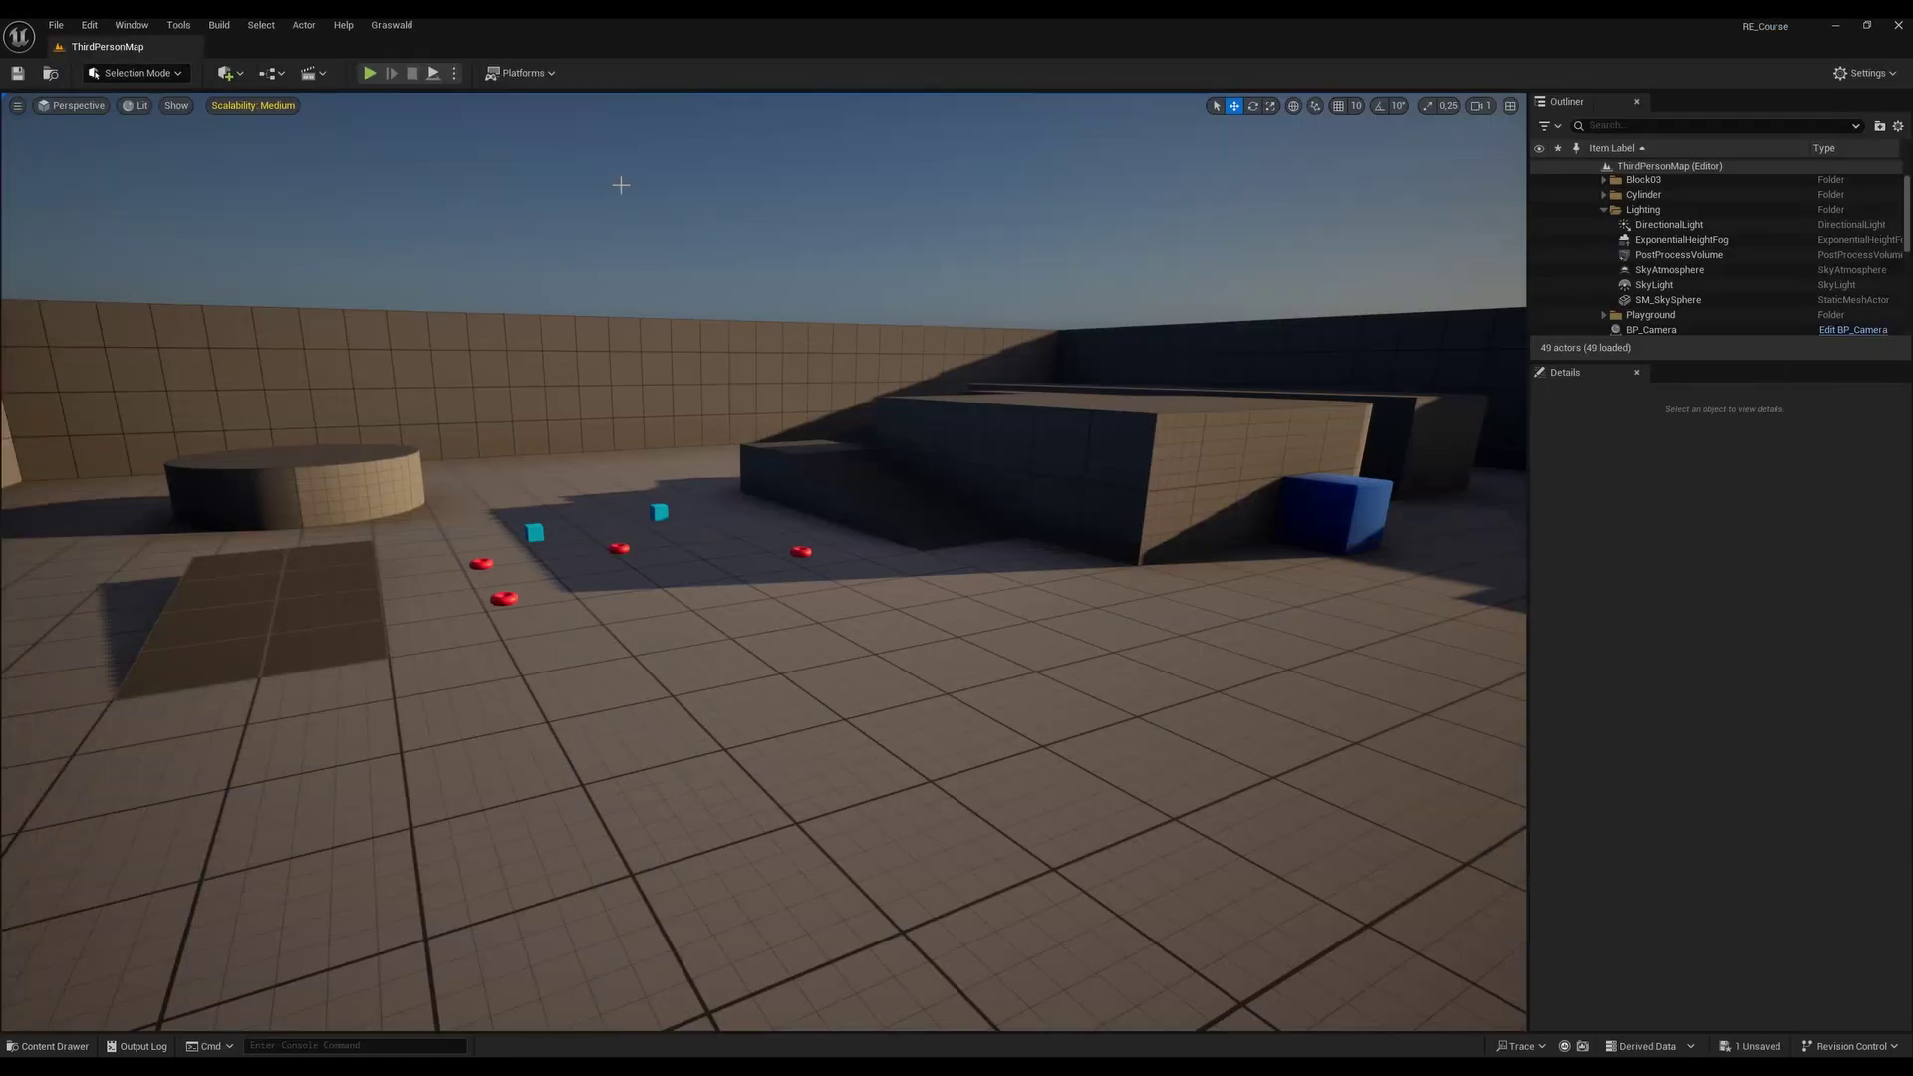
{"action": "left_click", "coordinate": [369, 74]}
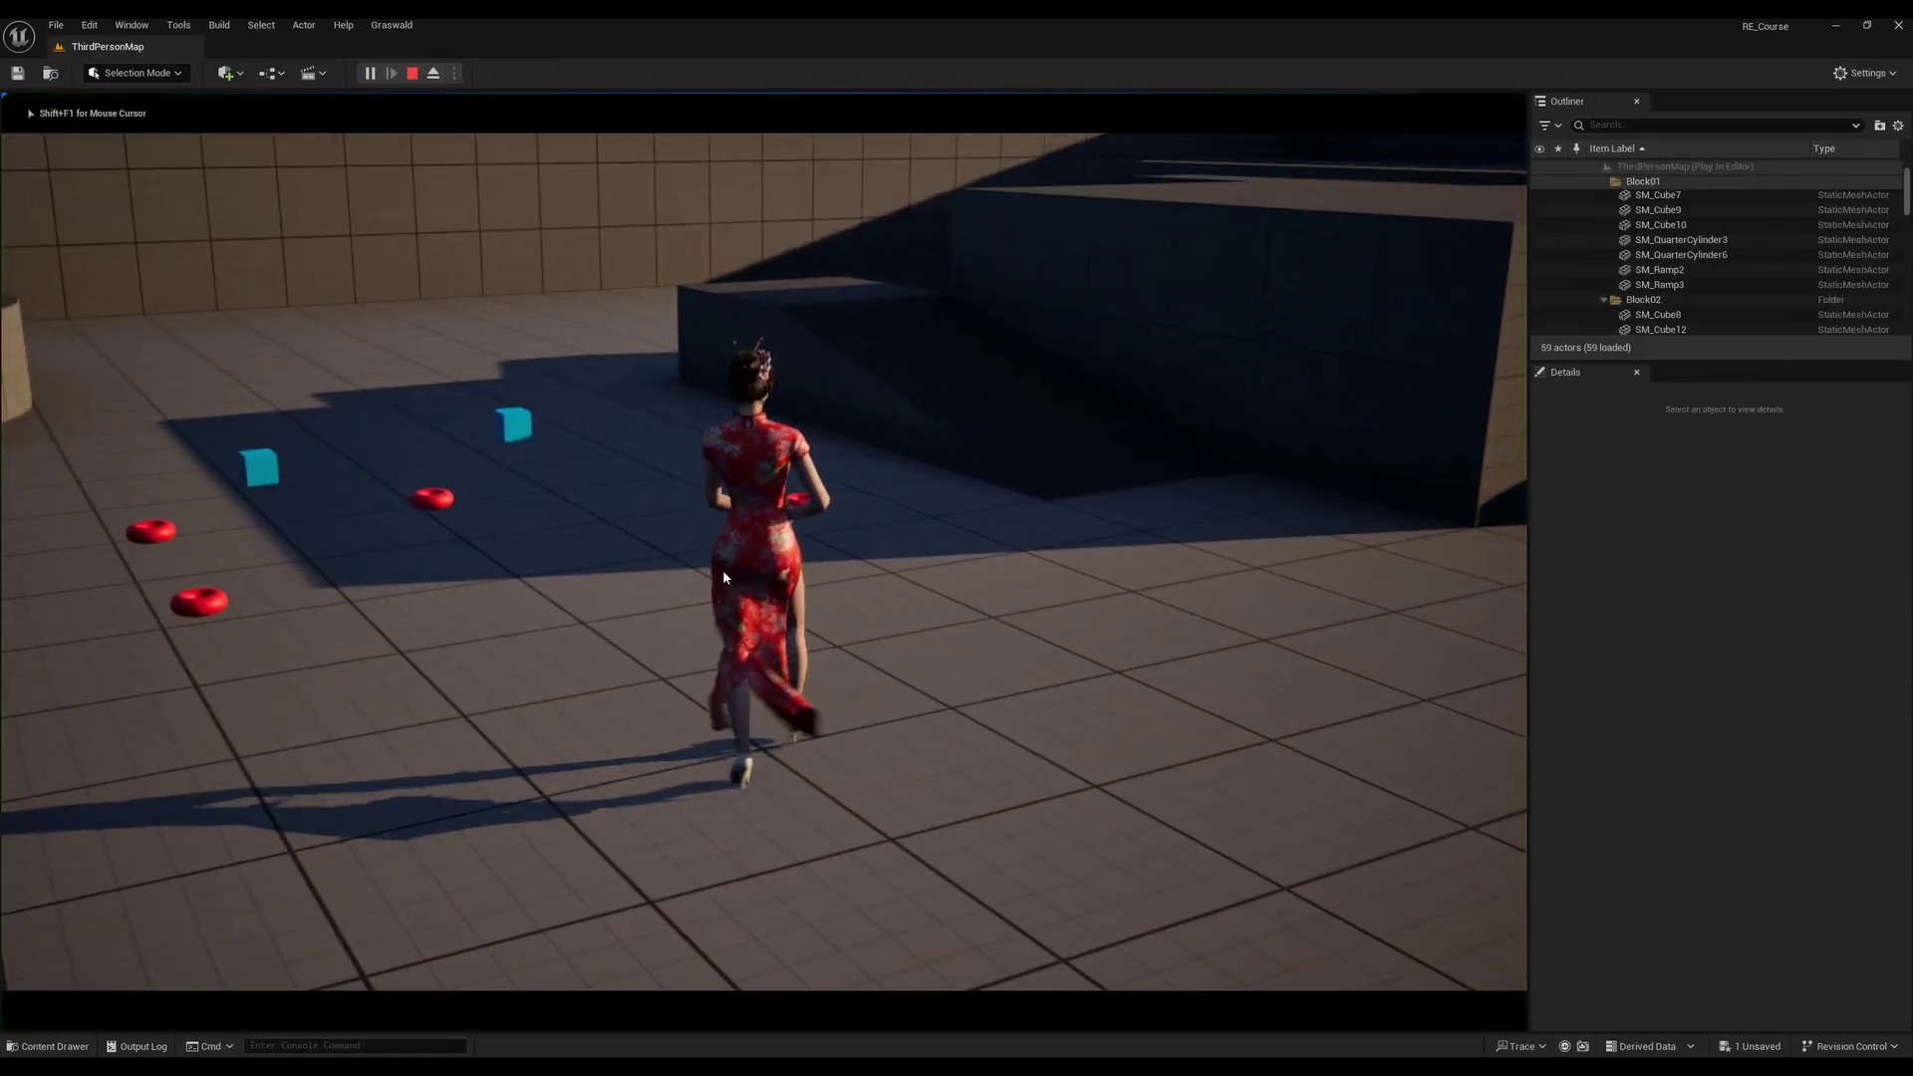
{"action": "left_click", "coordinate": [723, 577]}
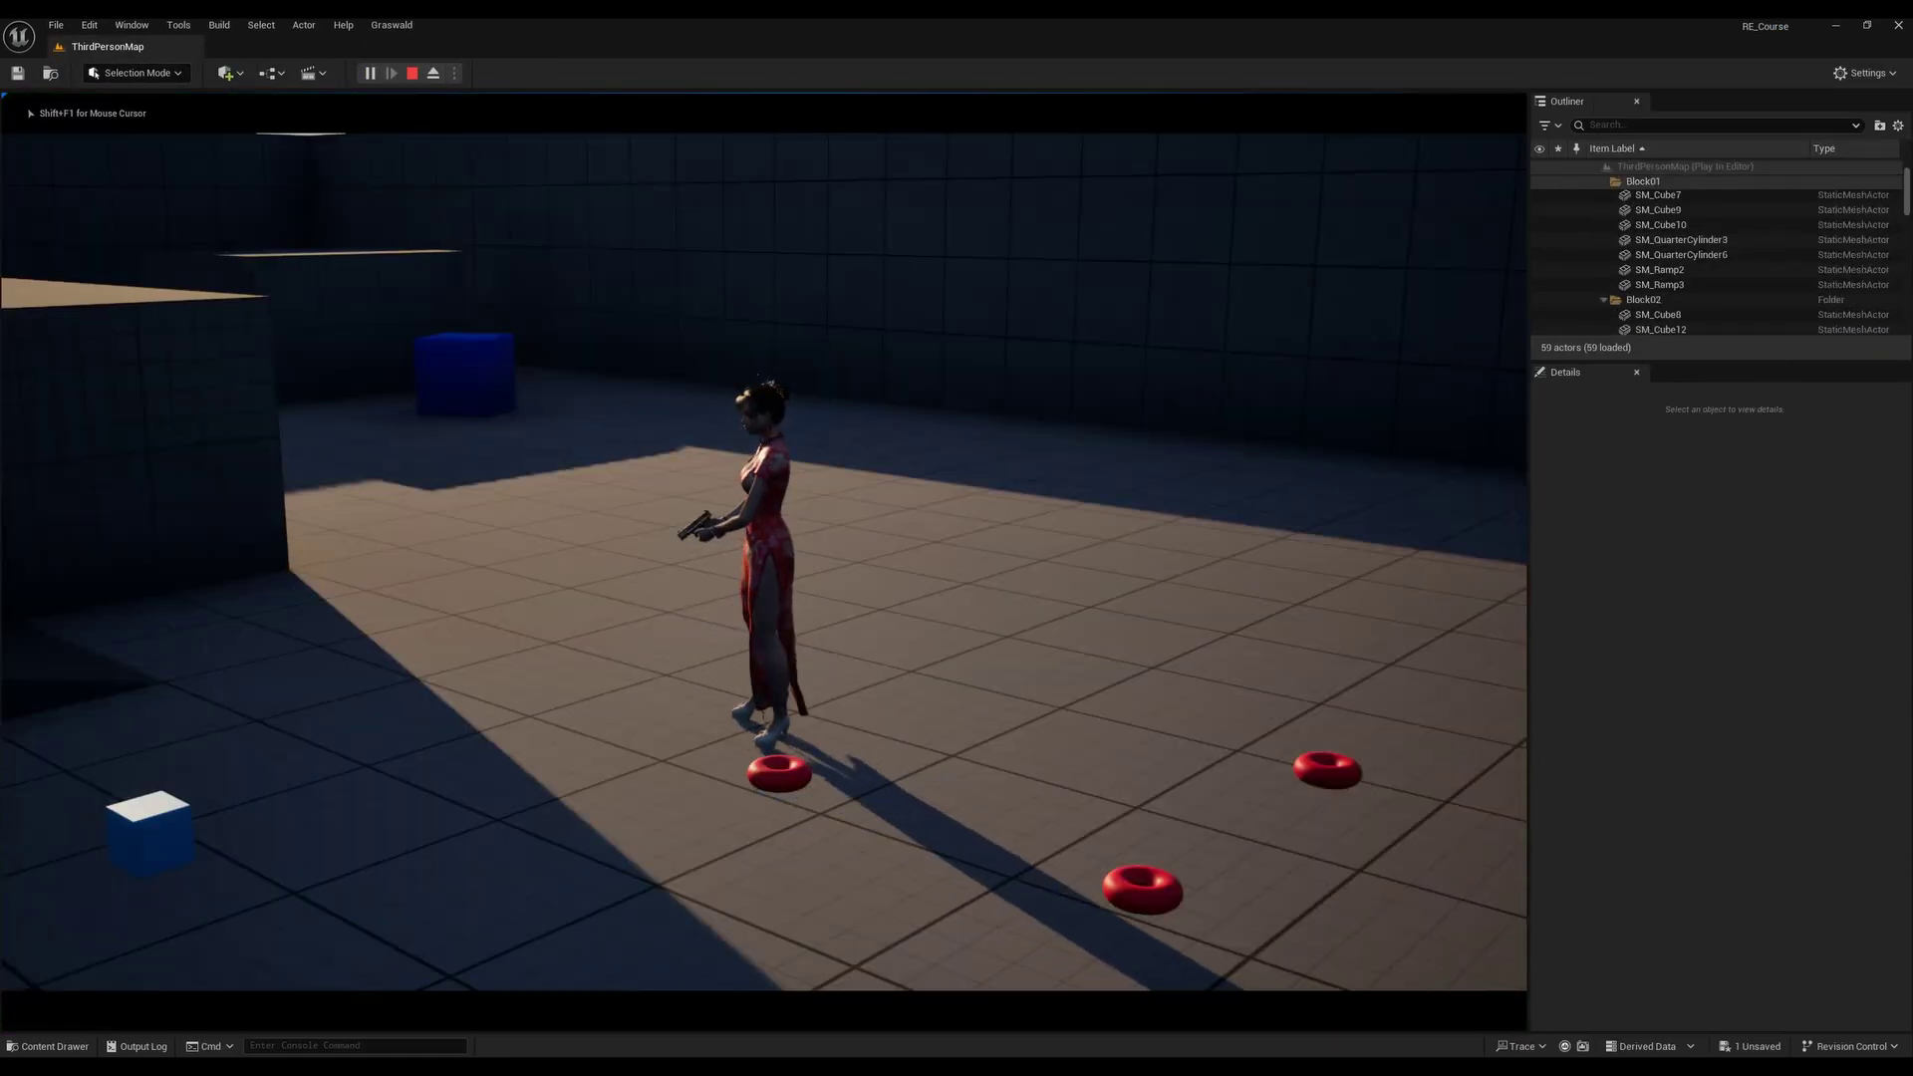
{"action": "key", "text": "s"}
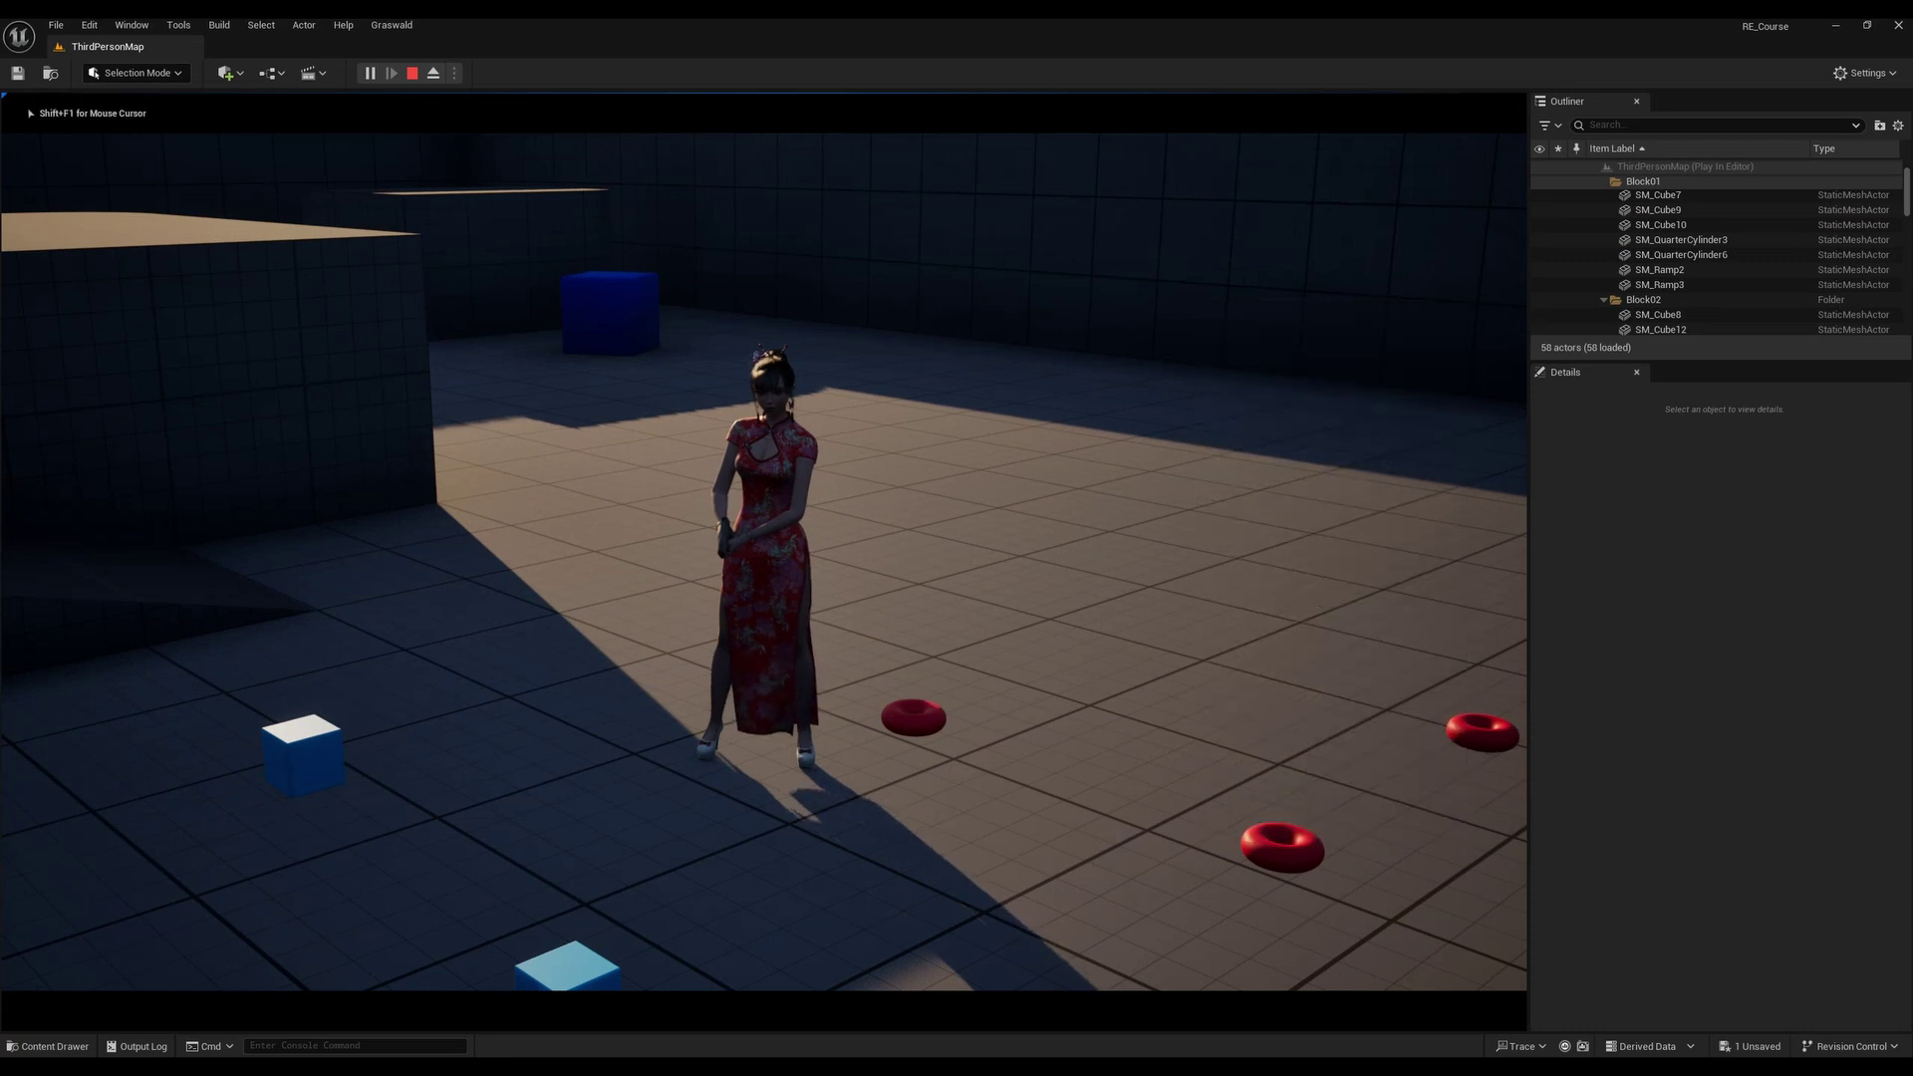
{"action": "key", "text": "Escape"}
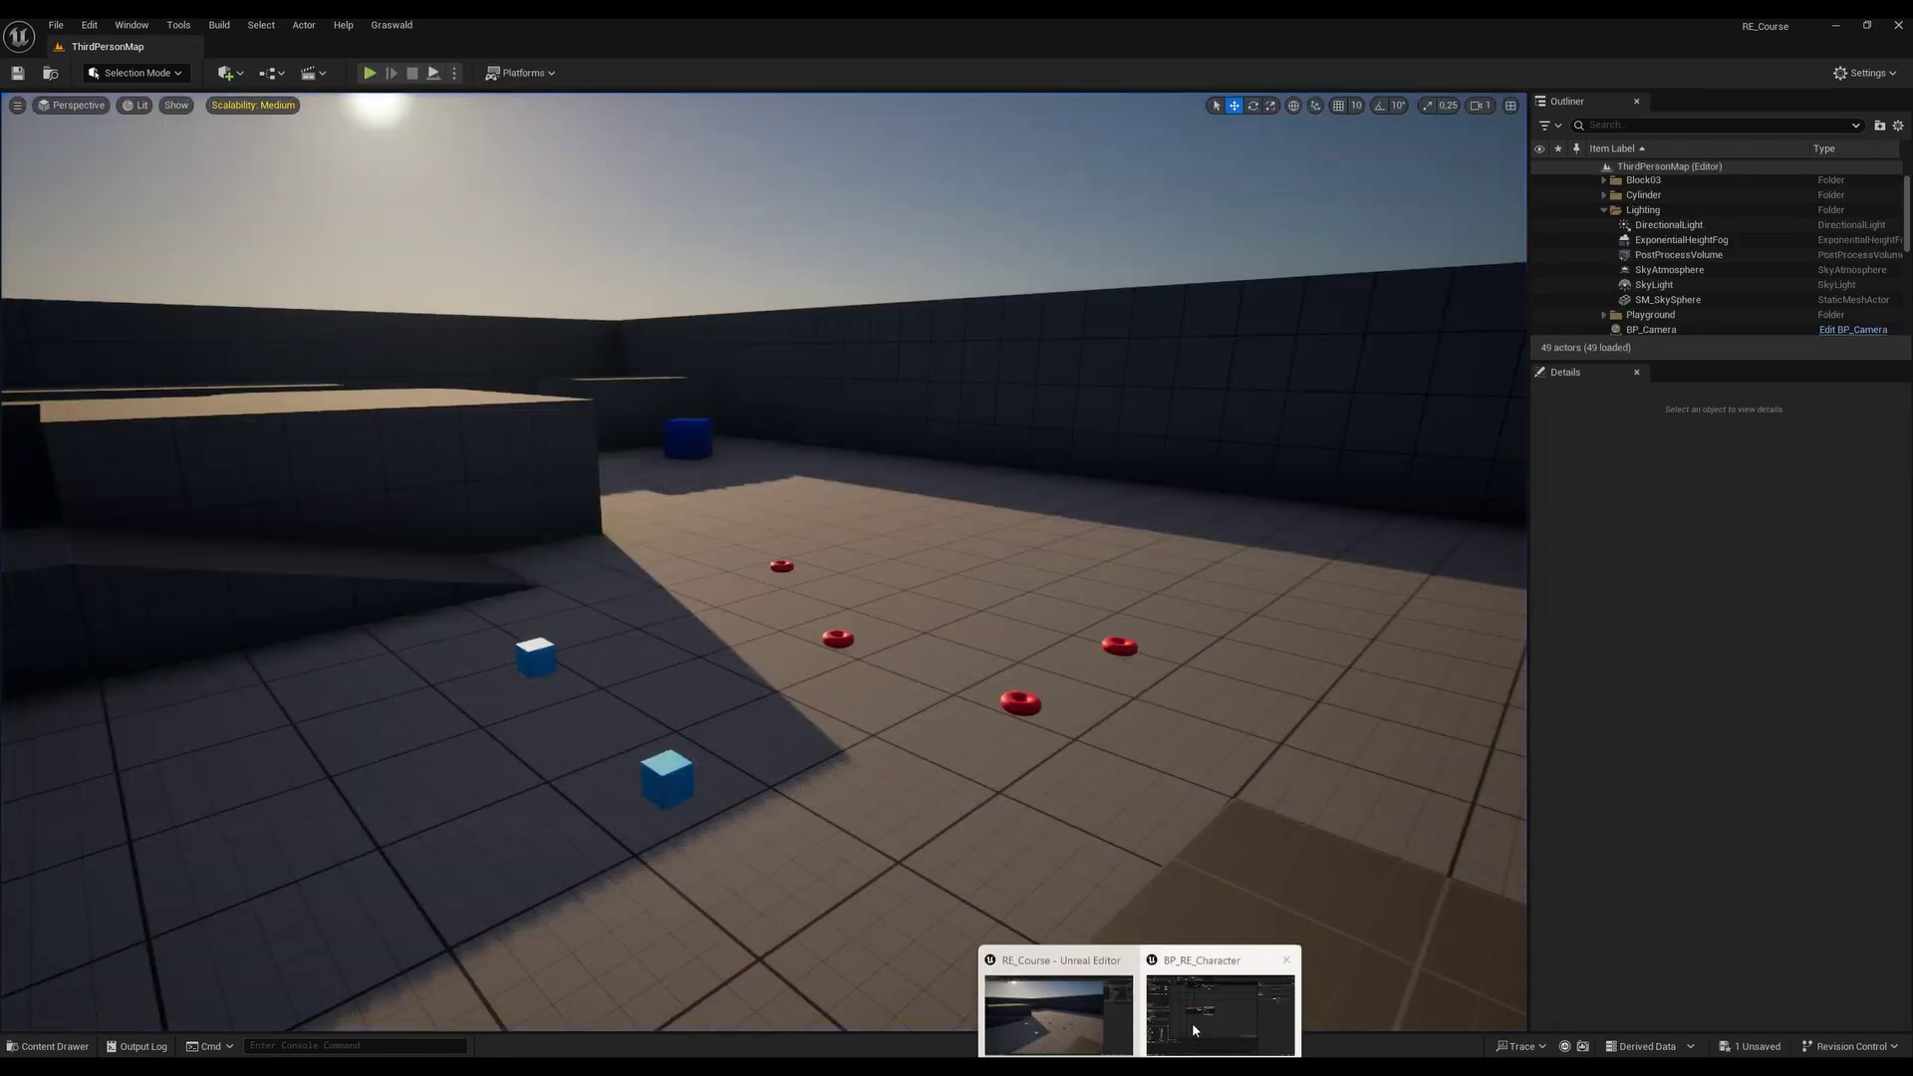
Return to BP_RE_Character and create a new function named F Pistol to Inventory
{"action": "left_click", "coordinate": [1192, 1017]}
{"action": "right_click_drag", "start_coordinate": [306, 537], "coordinate": [358, 534]}
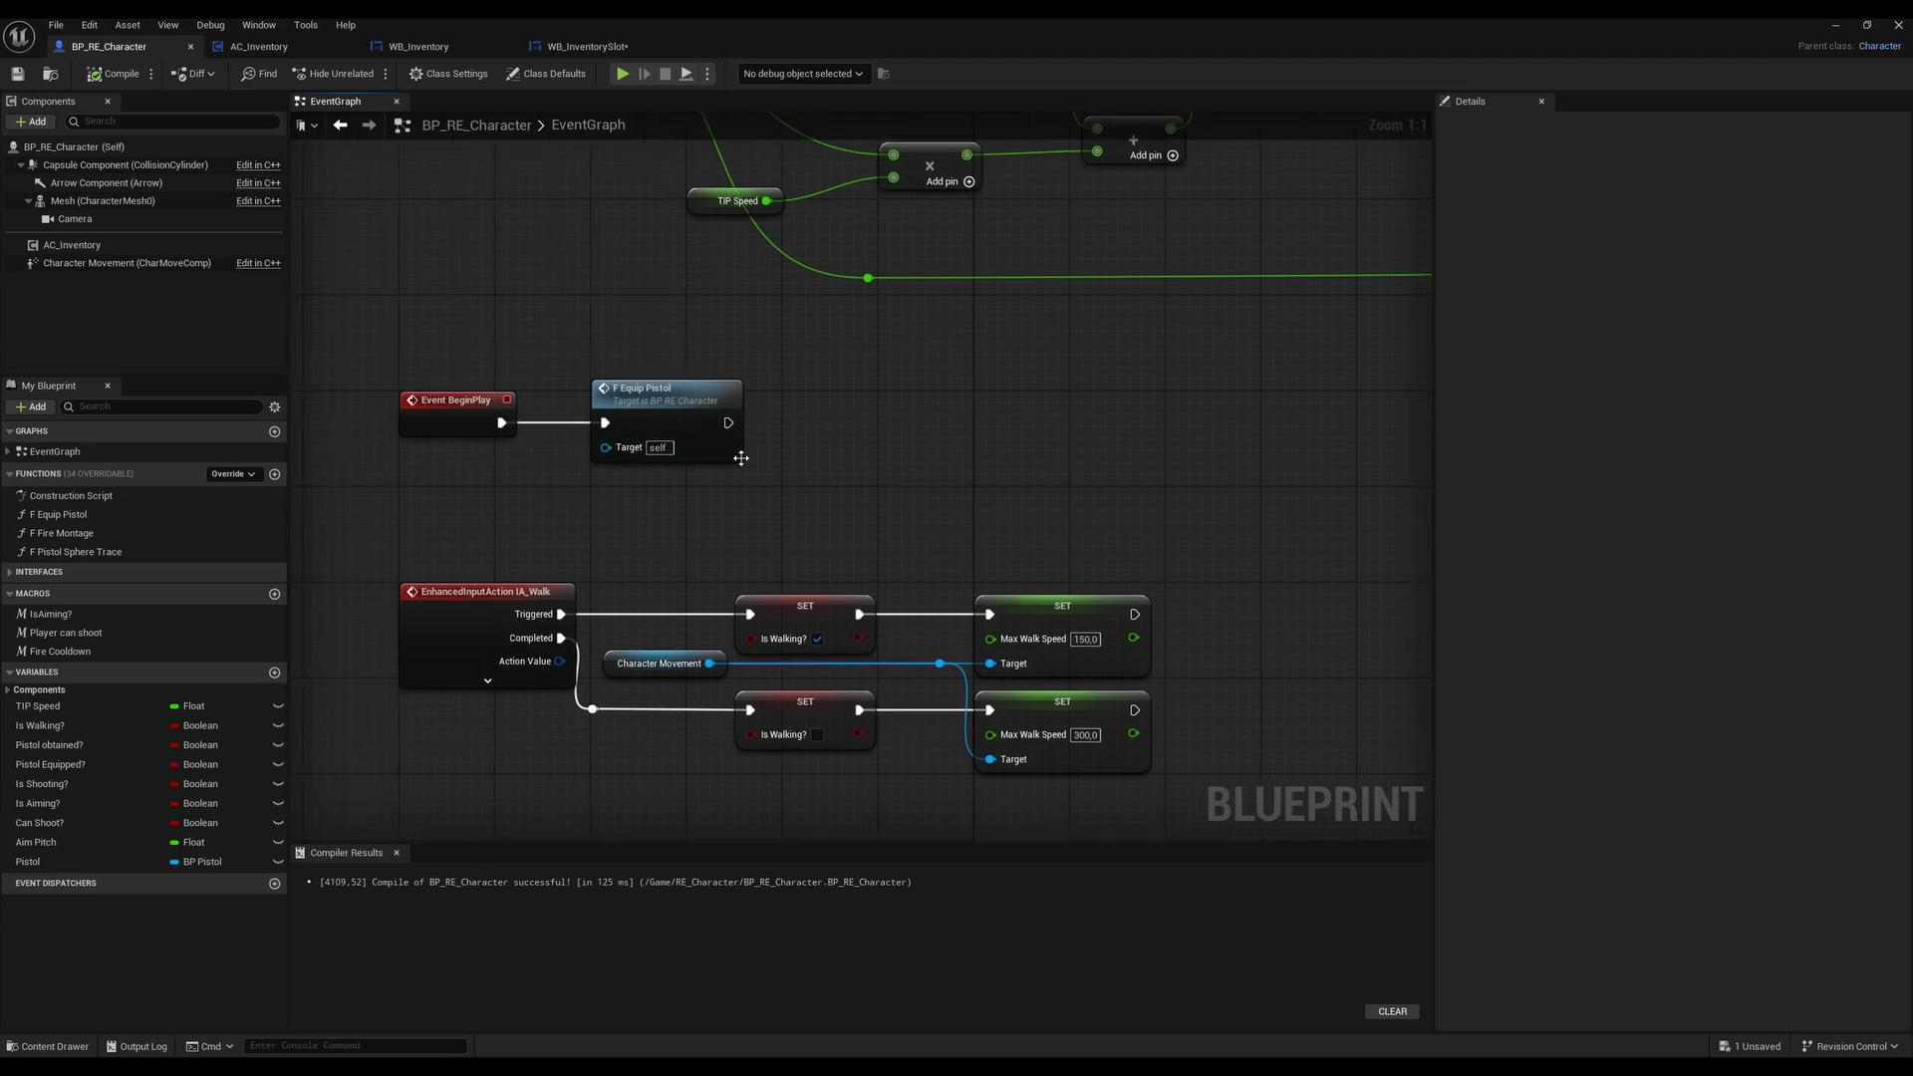
{"action": "right_click_drag", "start_coordinate": [850, 446], "coordinate": [754, 465]}
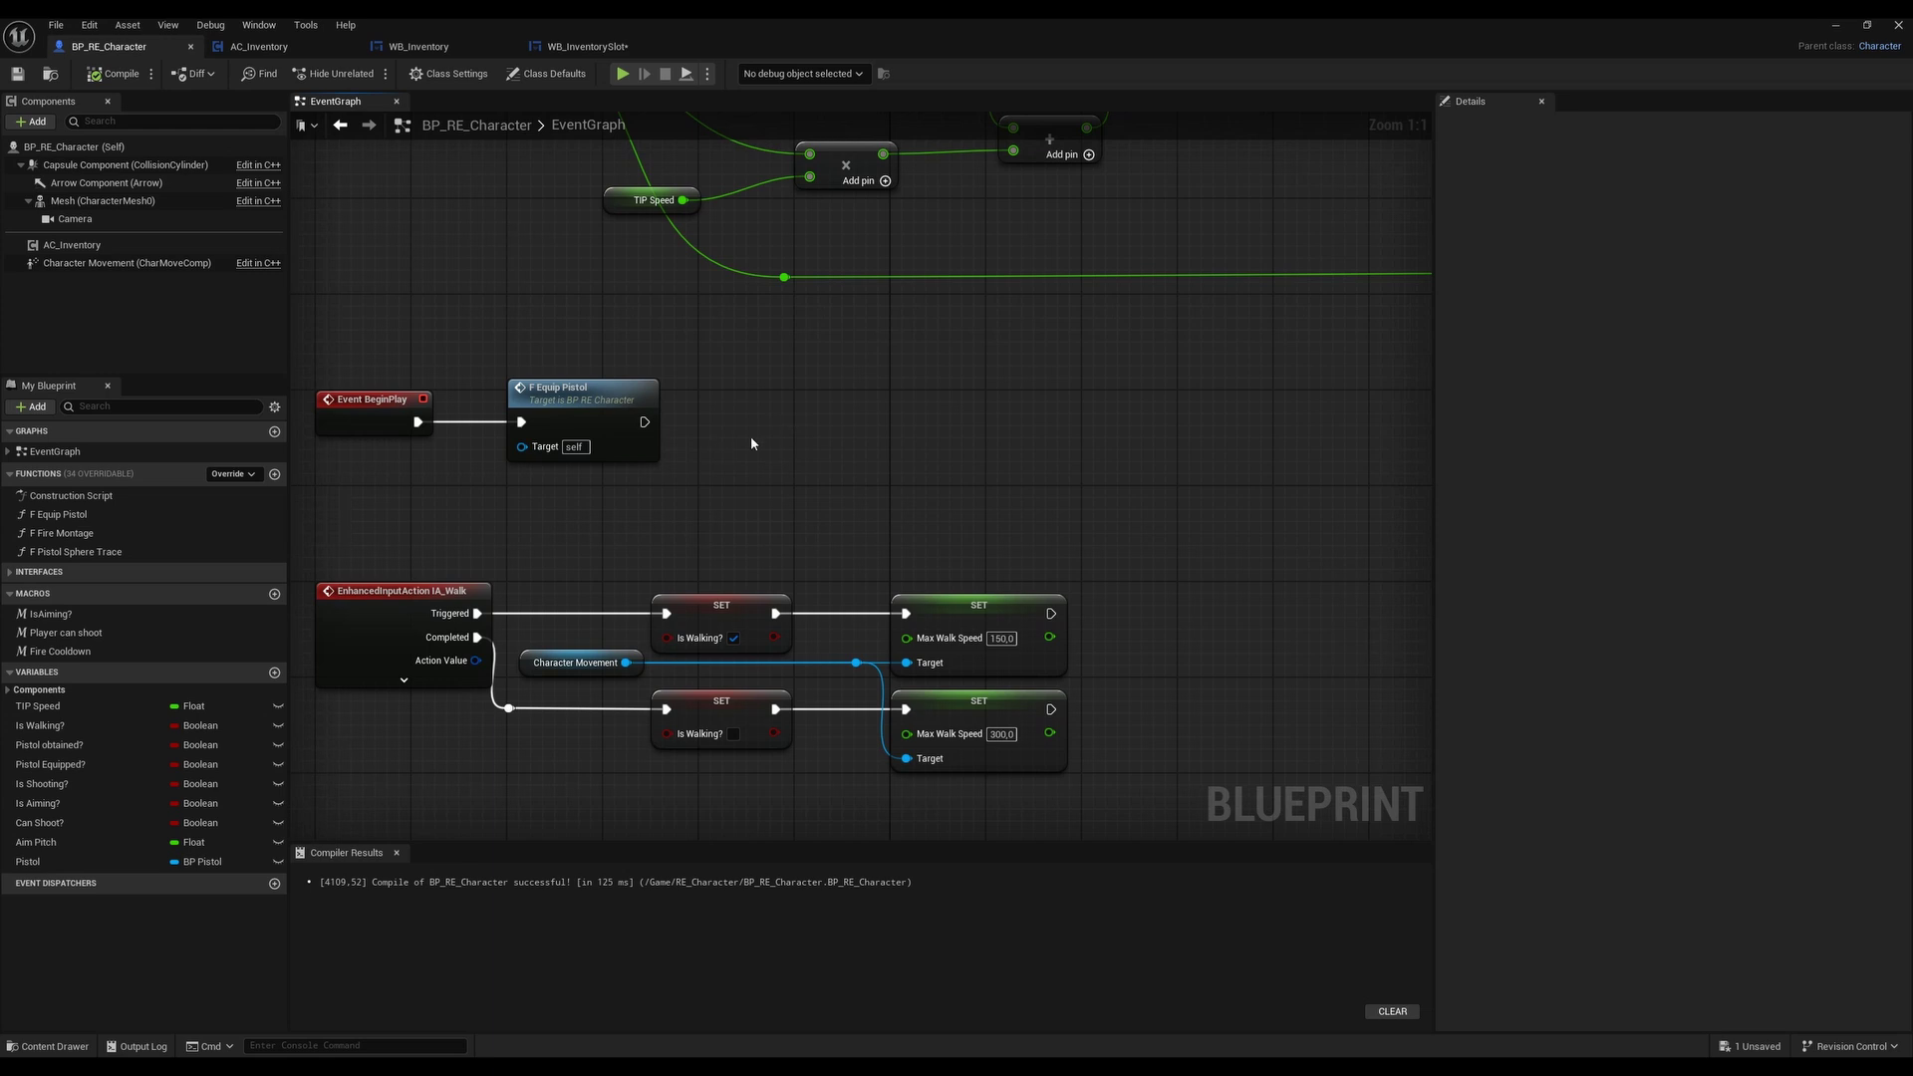
{"action": "left_click", "coordinate": [275, 473]}
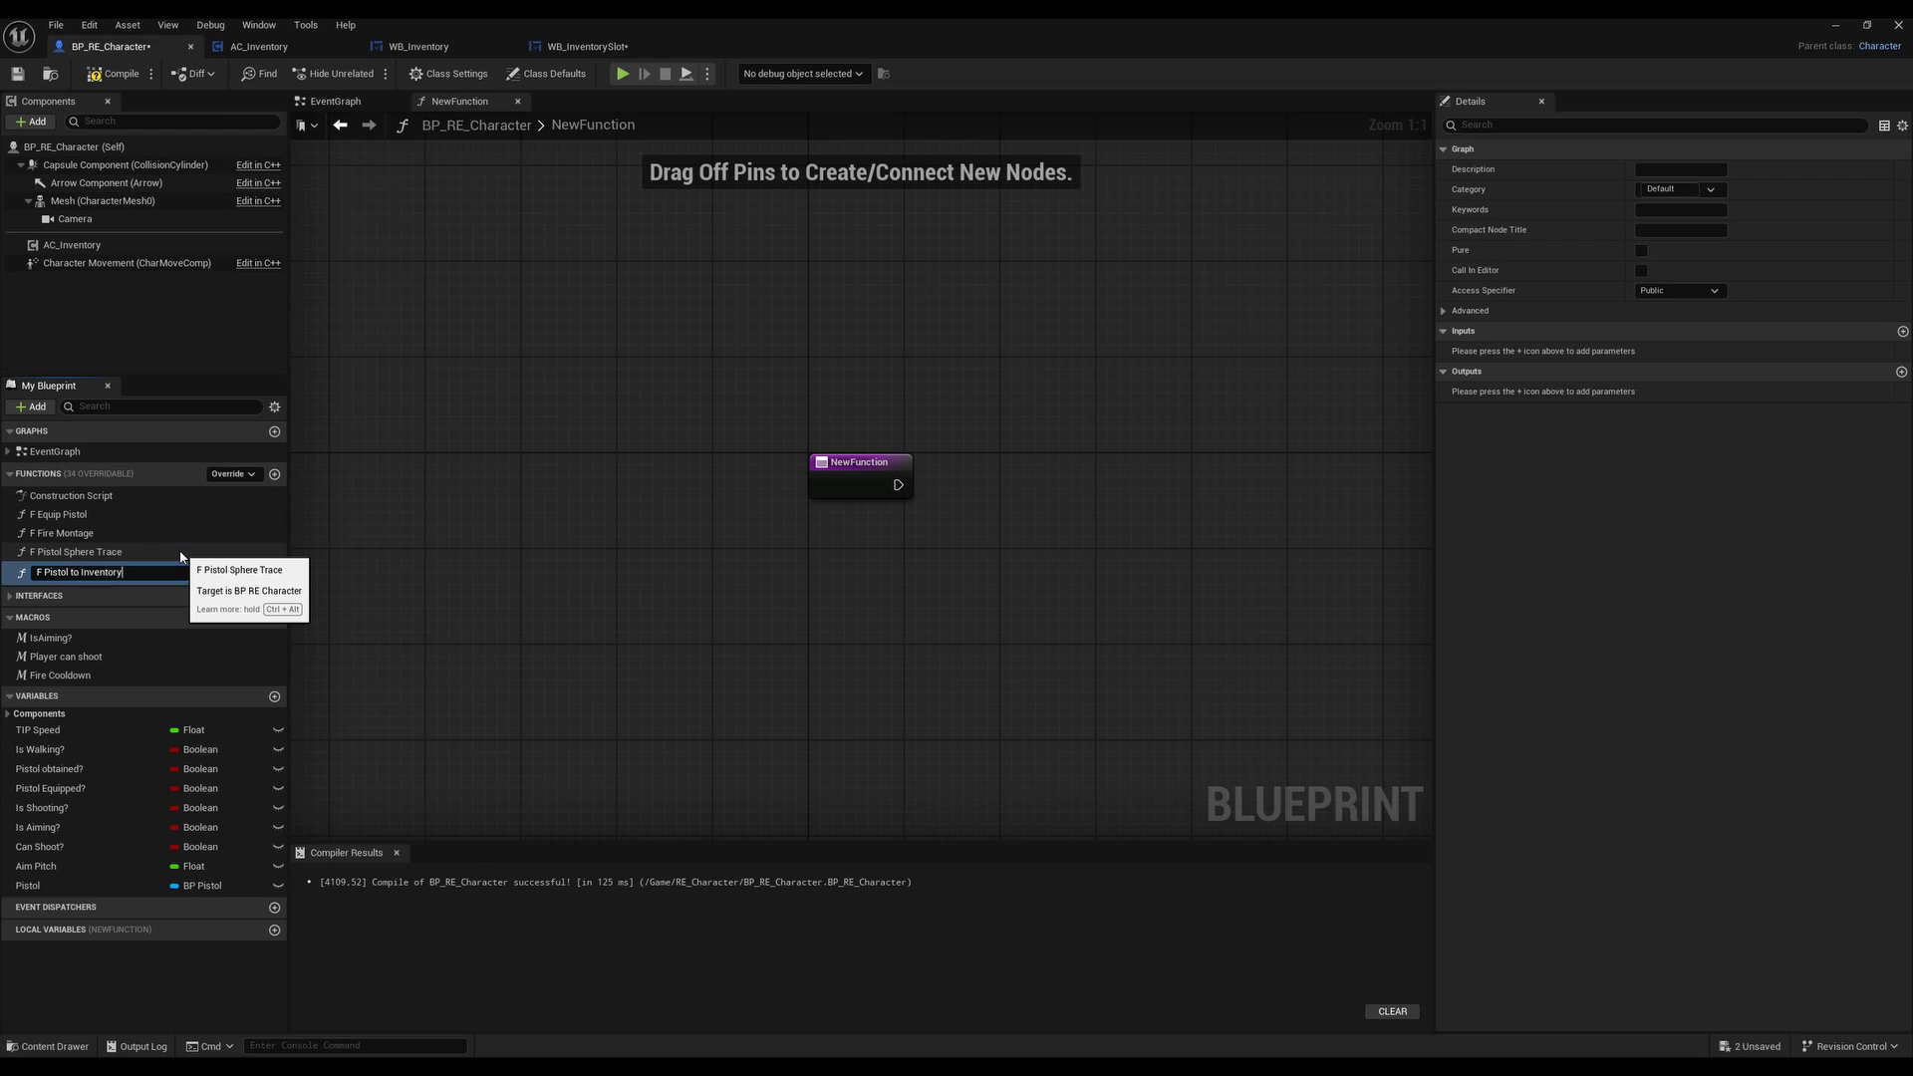
{"action": "left_click", "coordinate": [653, 636]}
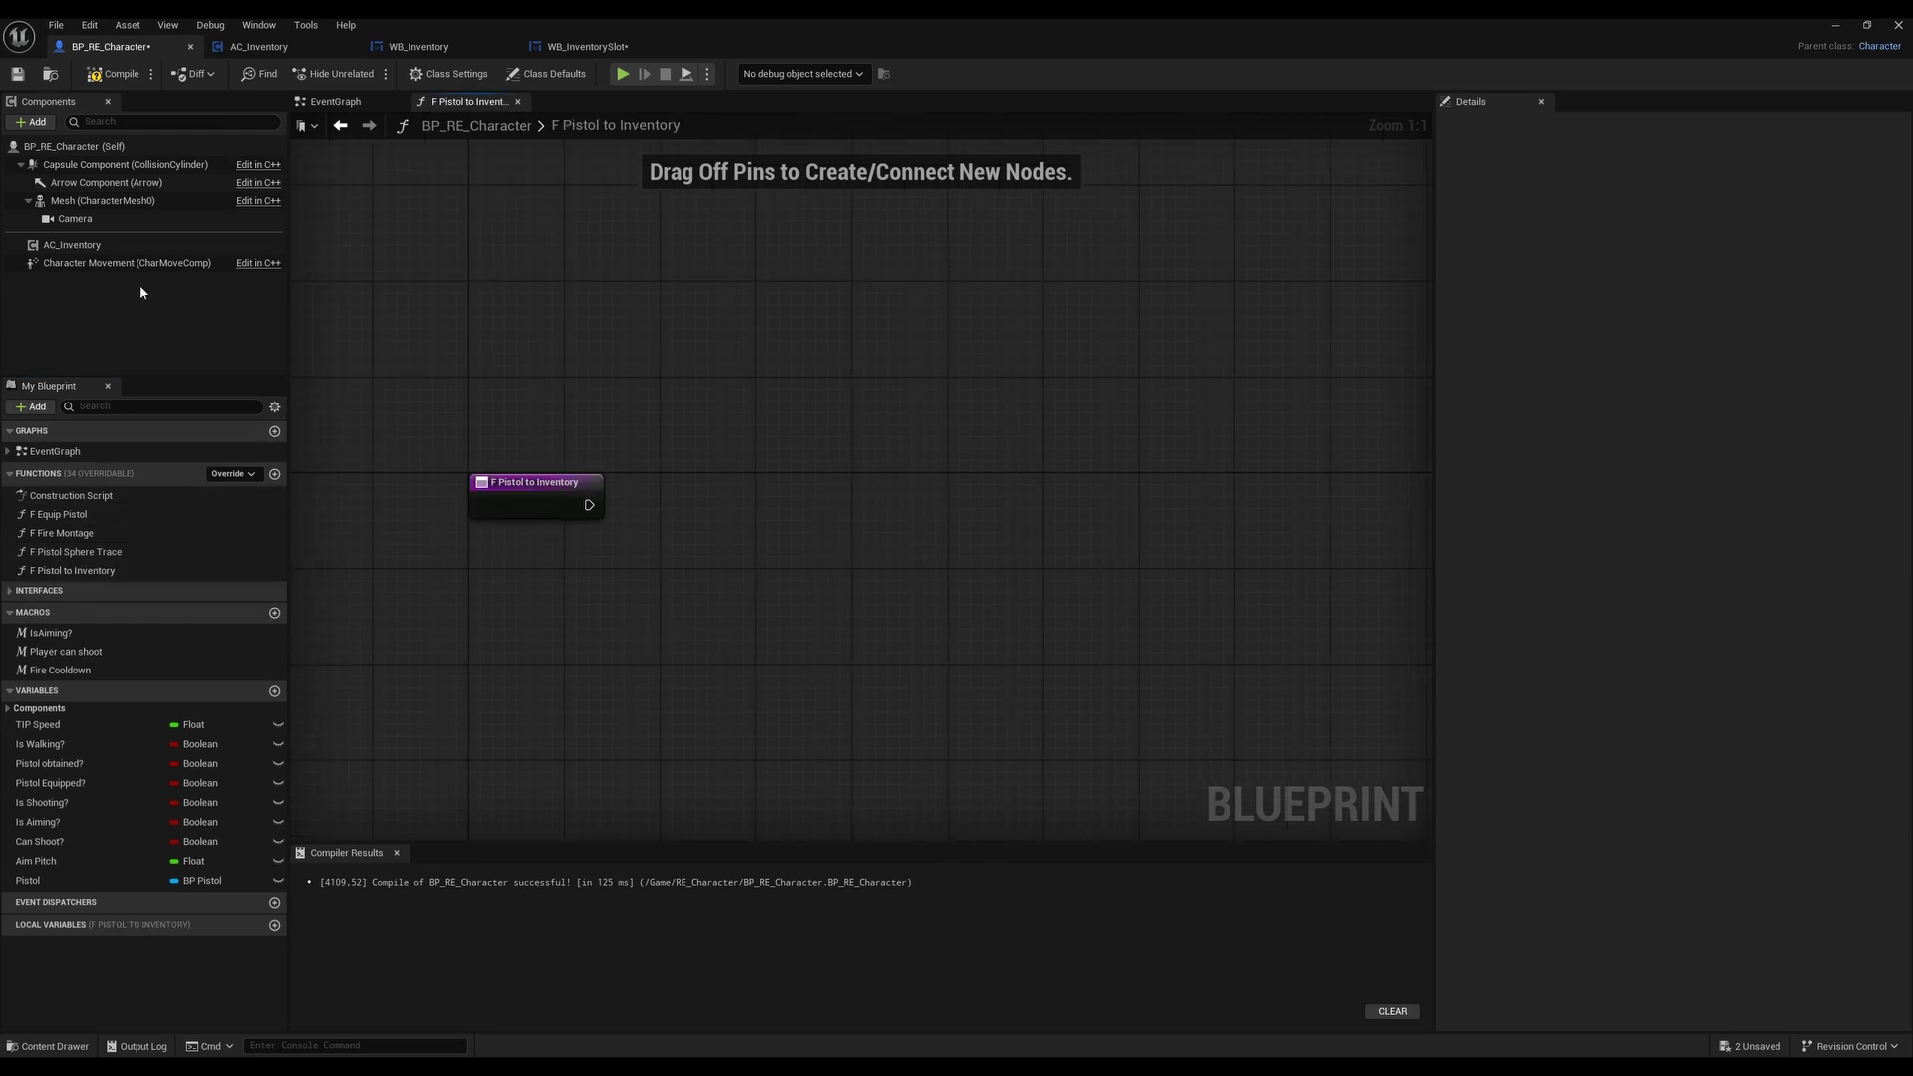
In F Pistol to Inventory, place an AC_Inventory reference, get its Inventory array, and align the two nodes
{"action": "left_click_drag", "start_coordinate": [67, 245], "coordinate": [695, 554]}
{"action": "type", "text": "invento"}
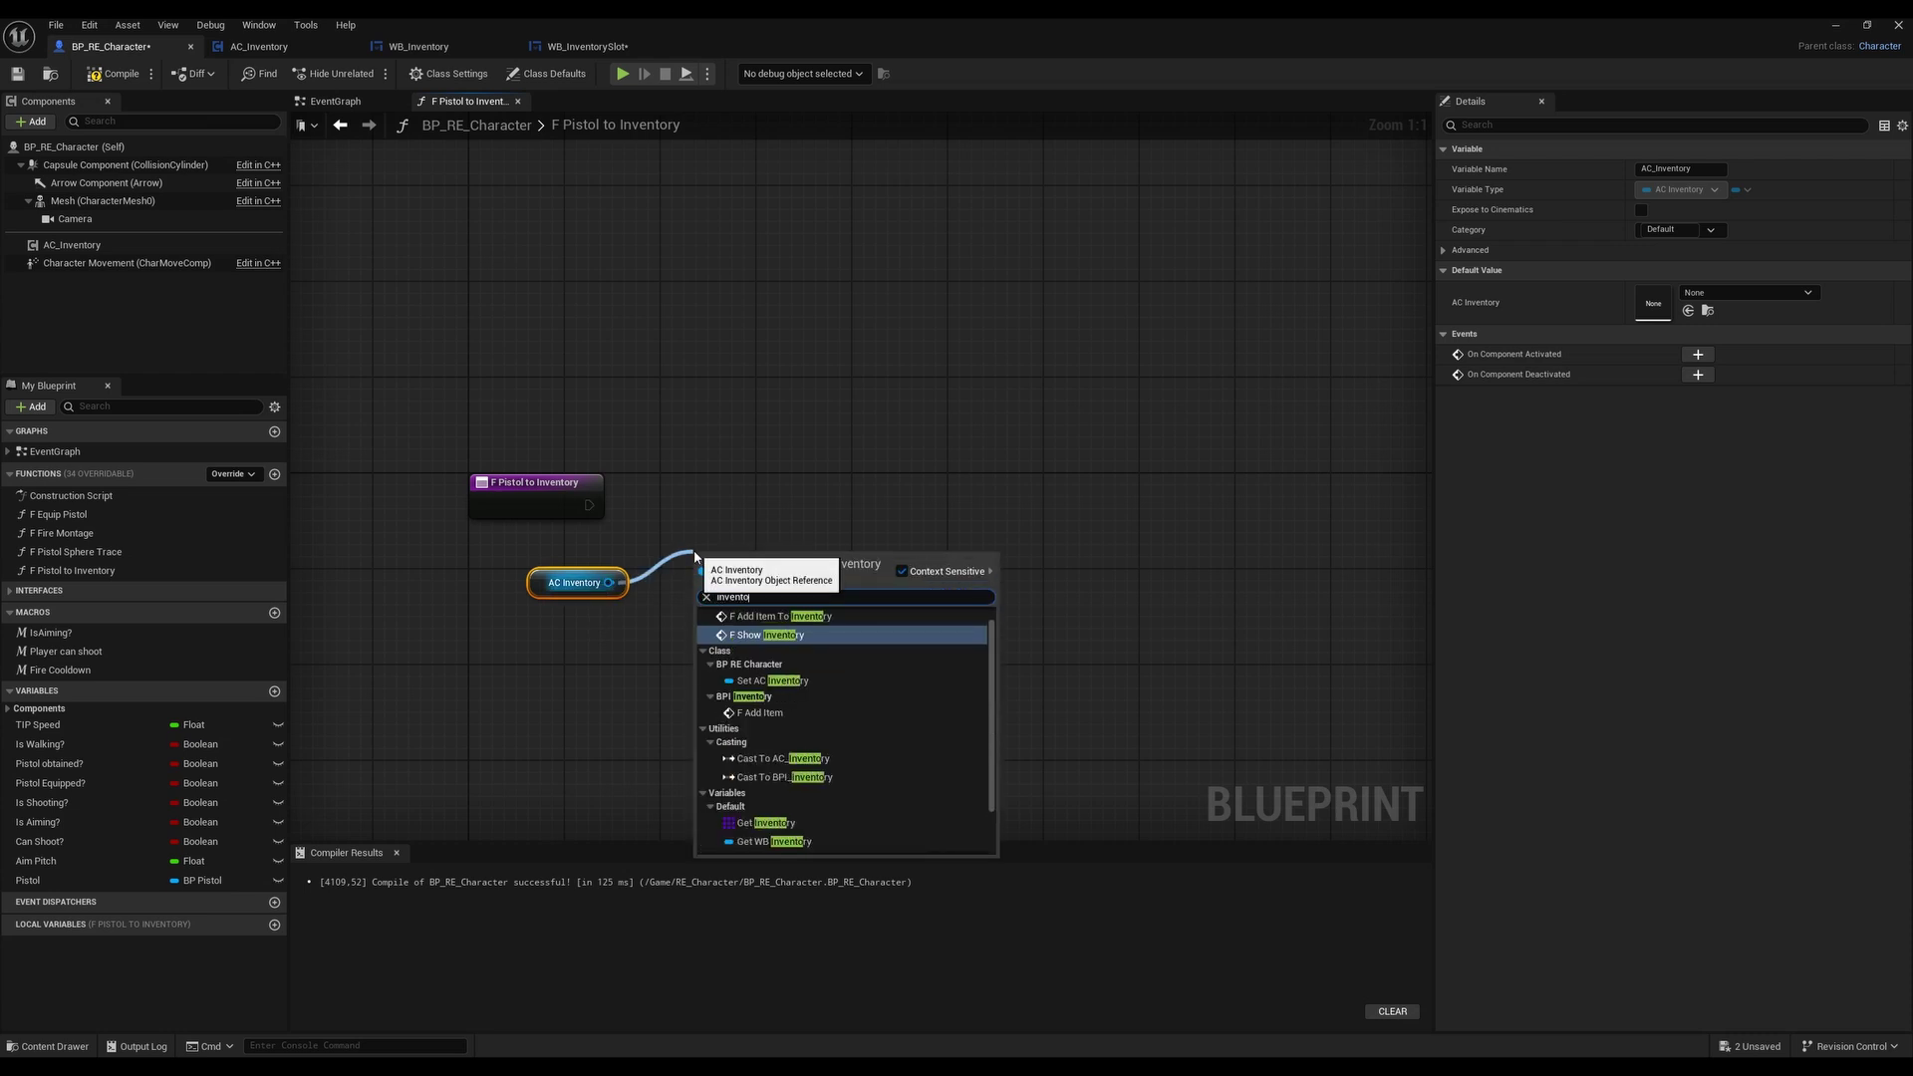
{"action": "left_click", "coordinate": [763, 823]}
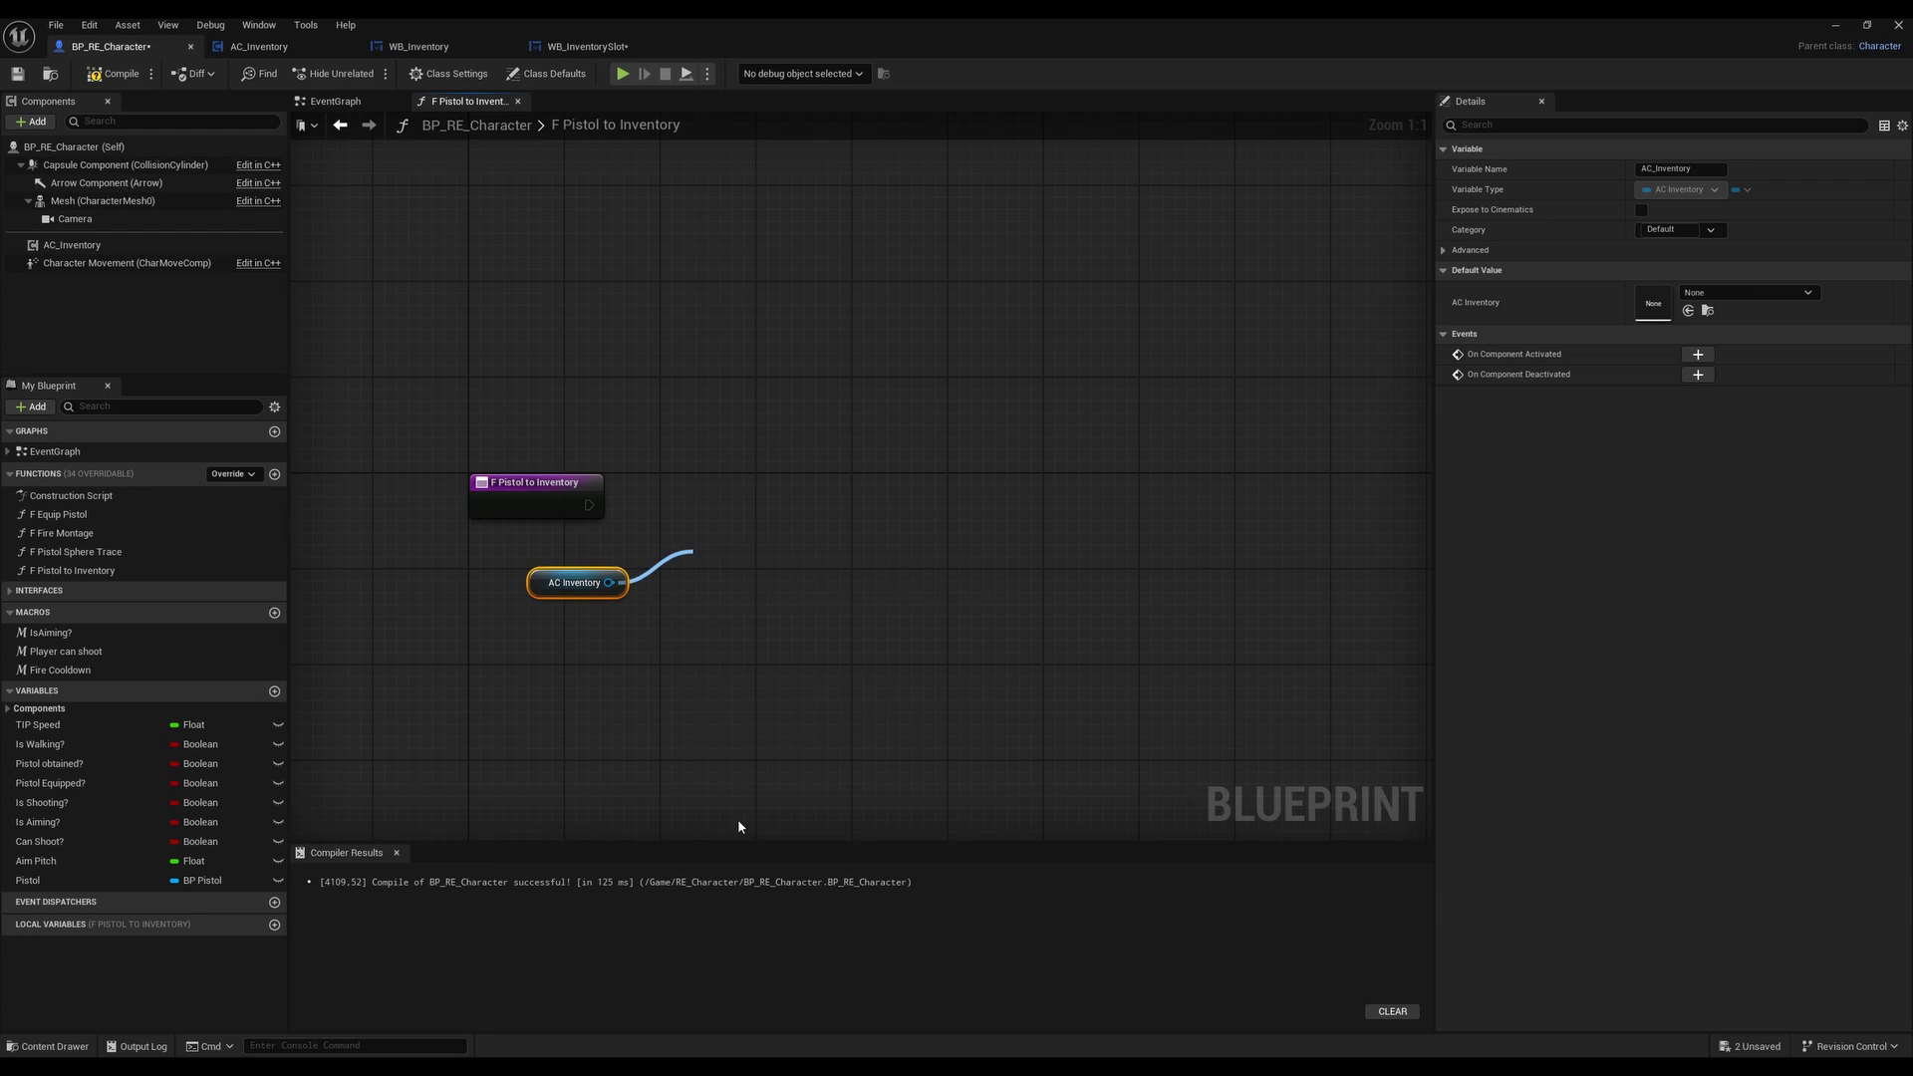
{"action": "key", "text": "q"}
{"action": "left_click", "coordinate": [598, 610]}
{"action": "left_click_drag", "start_coordinate": [595, 600], "coordinate": [691, 571]}
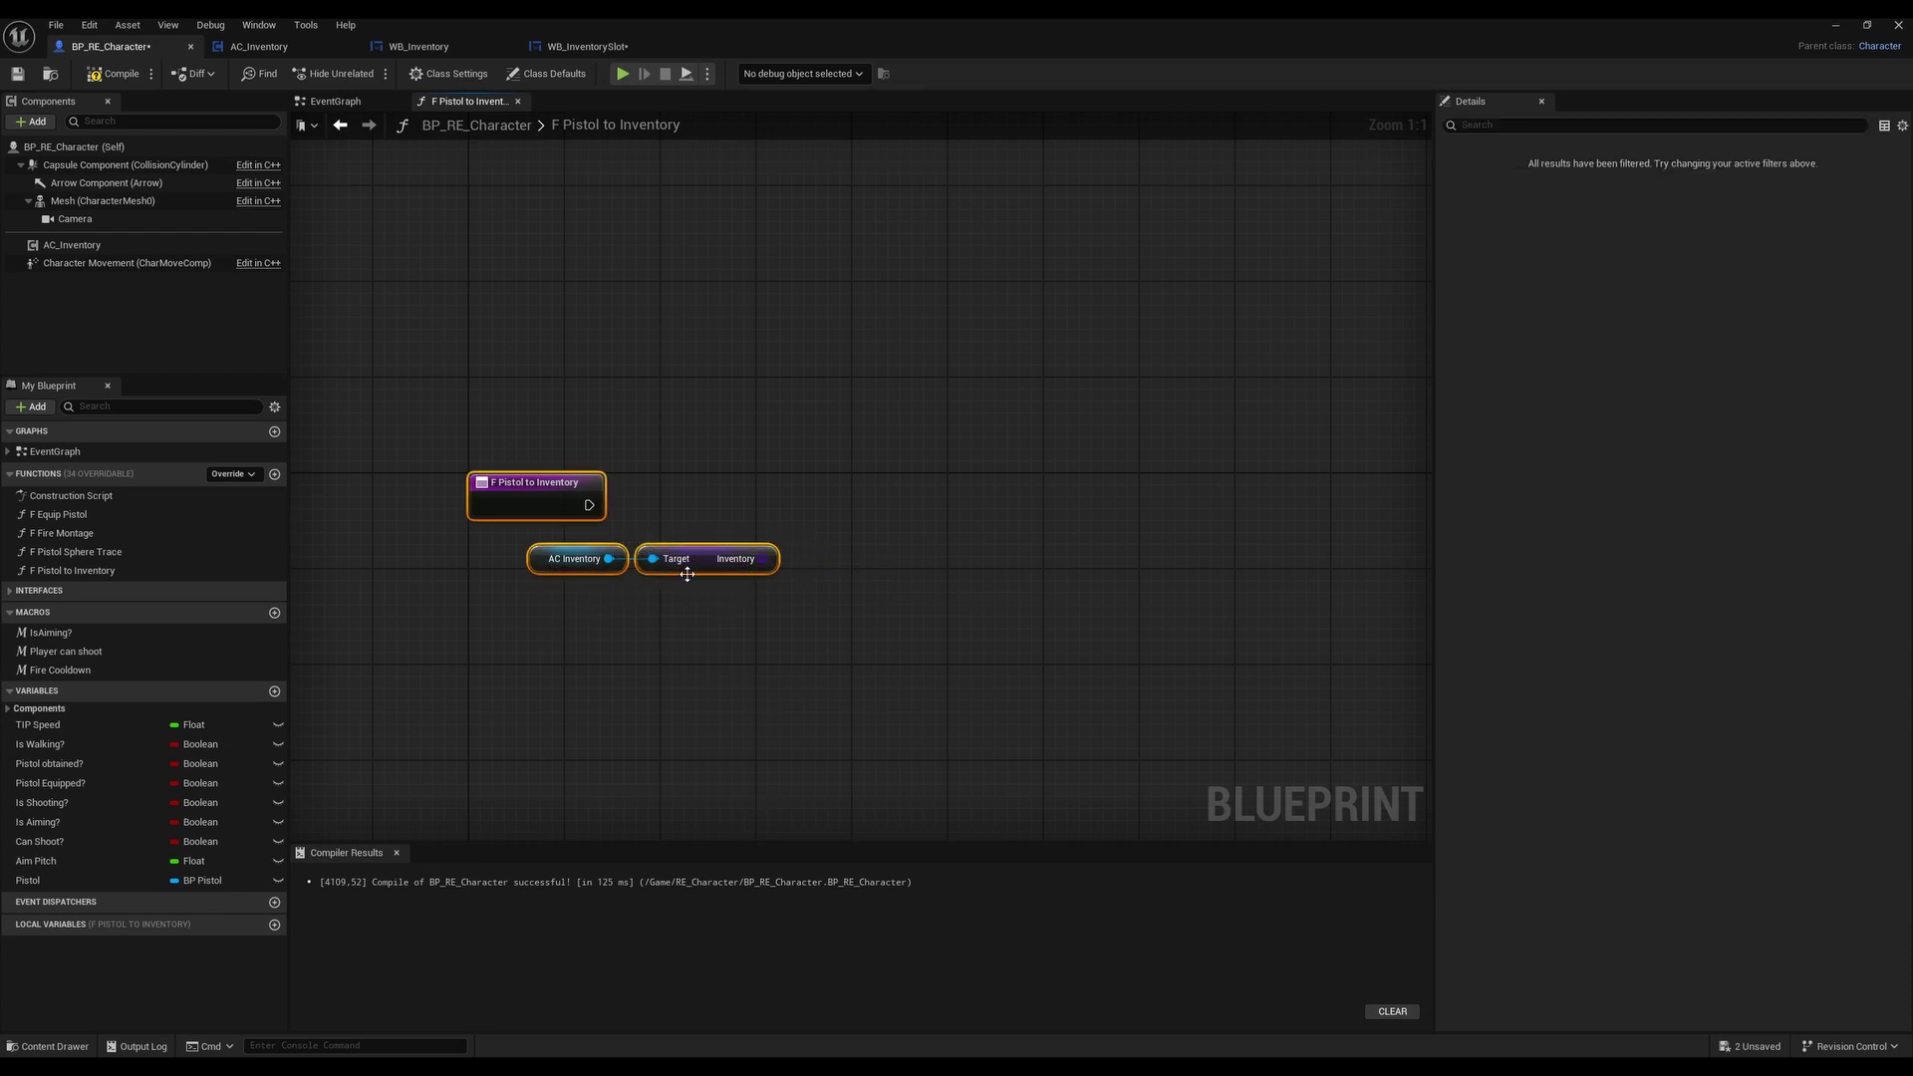
Add an array Add node from Inventory, connect it to the function's execution output, and move the getter nodes up beneath the entry node
{"action": "left_click_drag", "start_coordinate": [688, 574], "coordinate": [835, 503]}
{"action": "left_click", "coordinate": [685, 623]}
{"action": "type", "text": "add"}
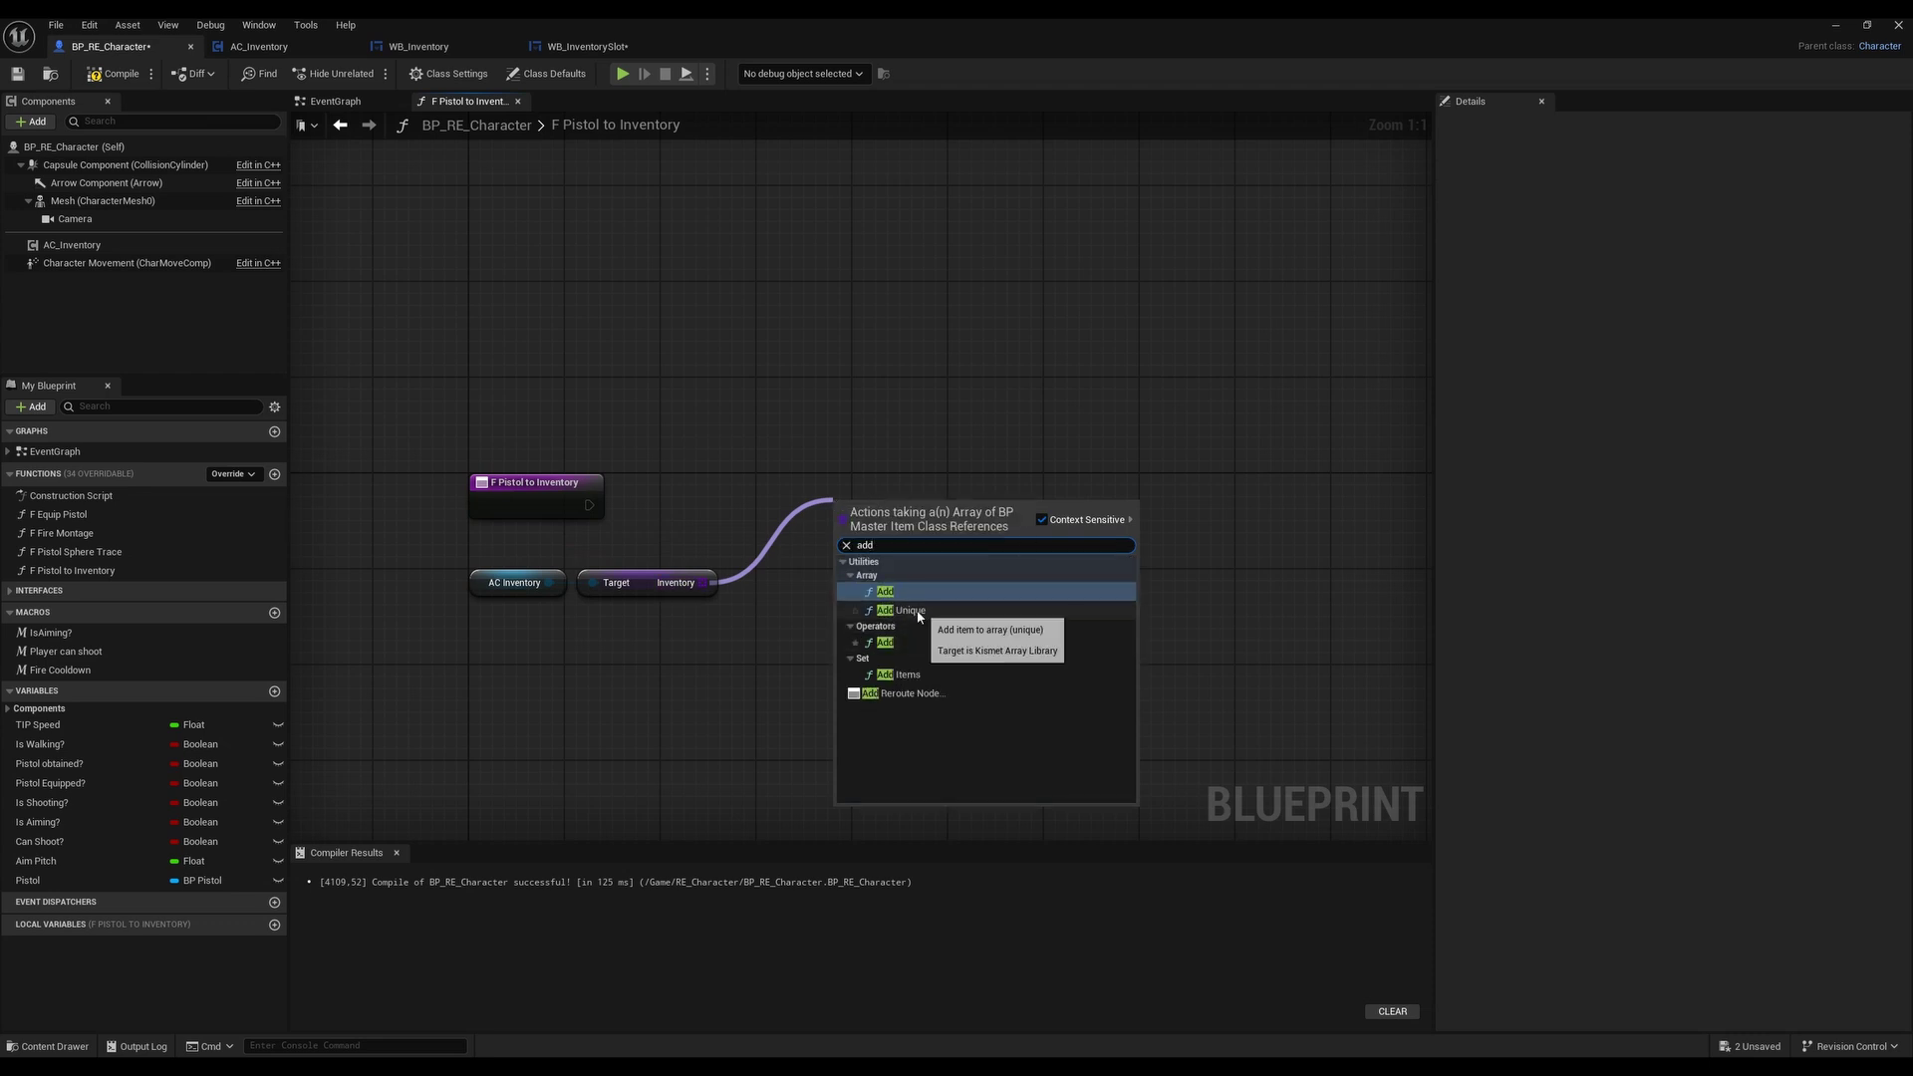
{"action": "left_click", "coordinate": [893, 595]}
{"action": "left_click_drag", "start_coordinate": [589, 505], "coordinate": [832, 520]}
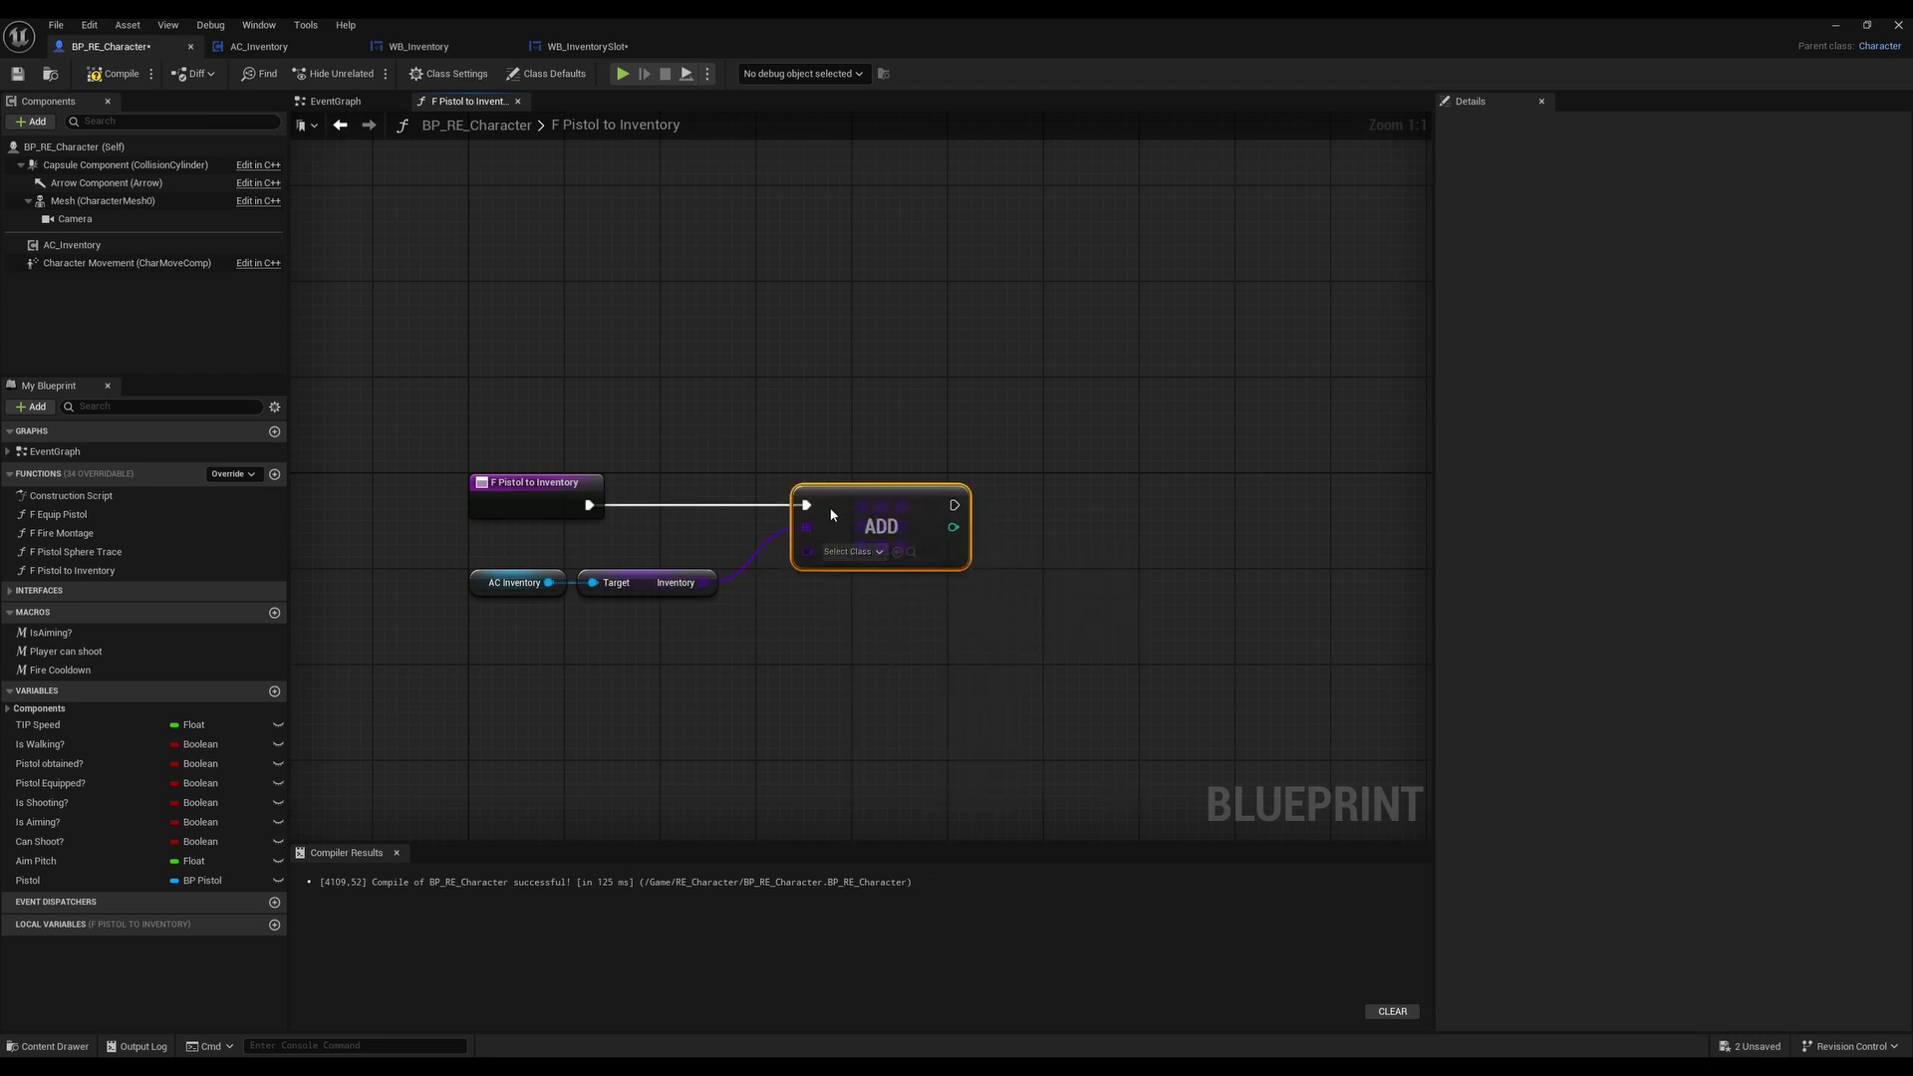
{"action": "left_click_drag", "start_coordinate": [571, 655], "coordinate": [690, 552]}
{"action": "left_click", "coordinate": [825, 613]}
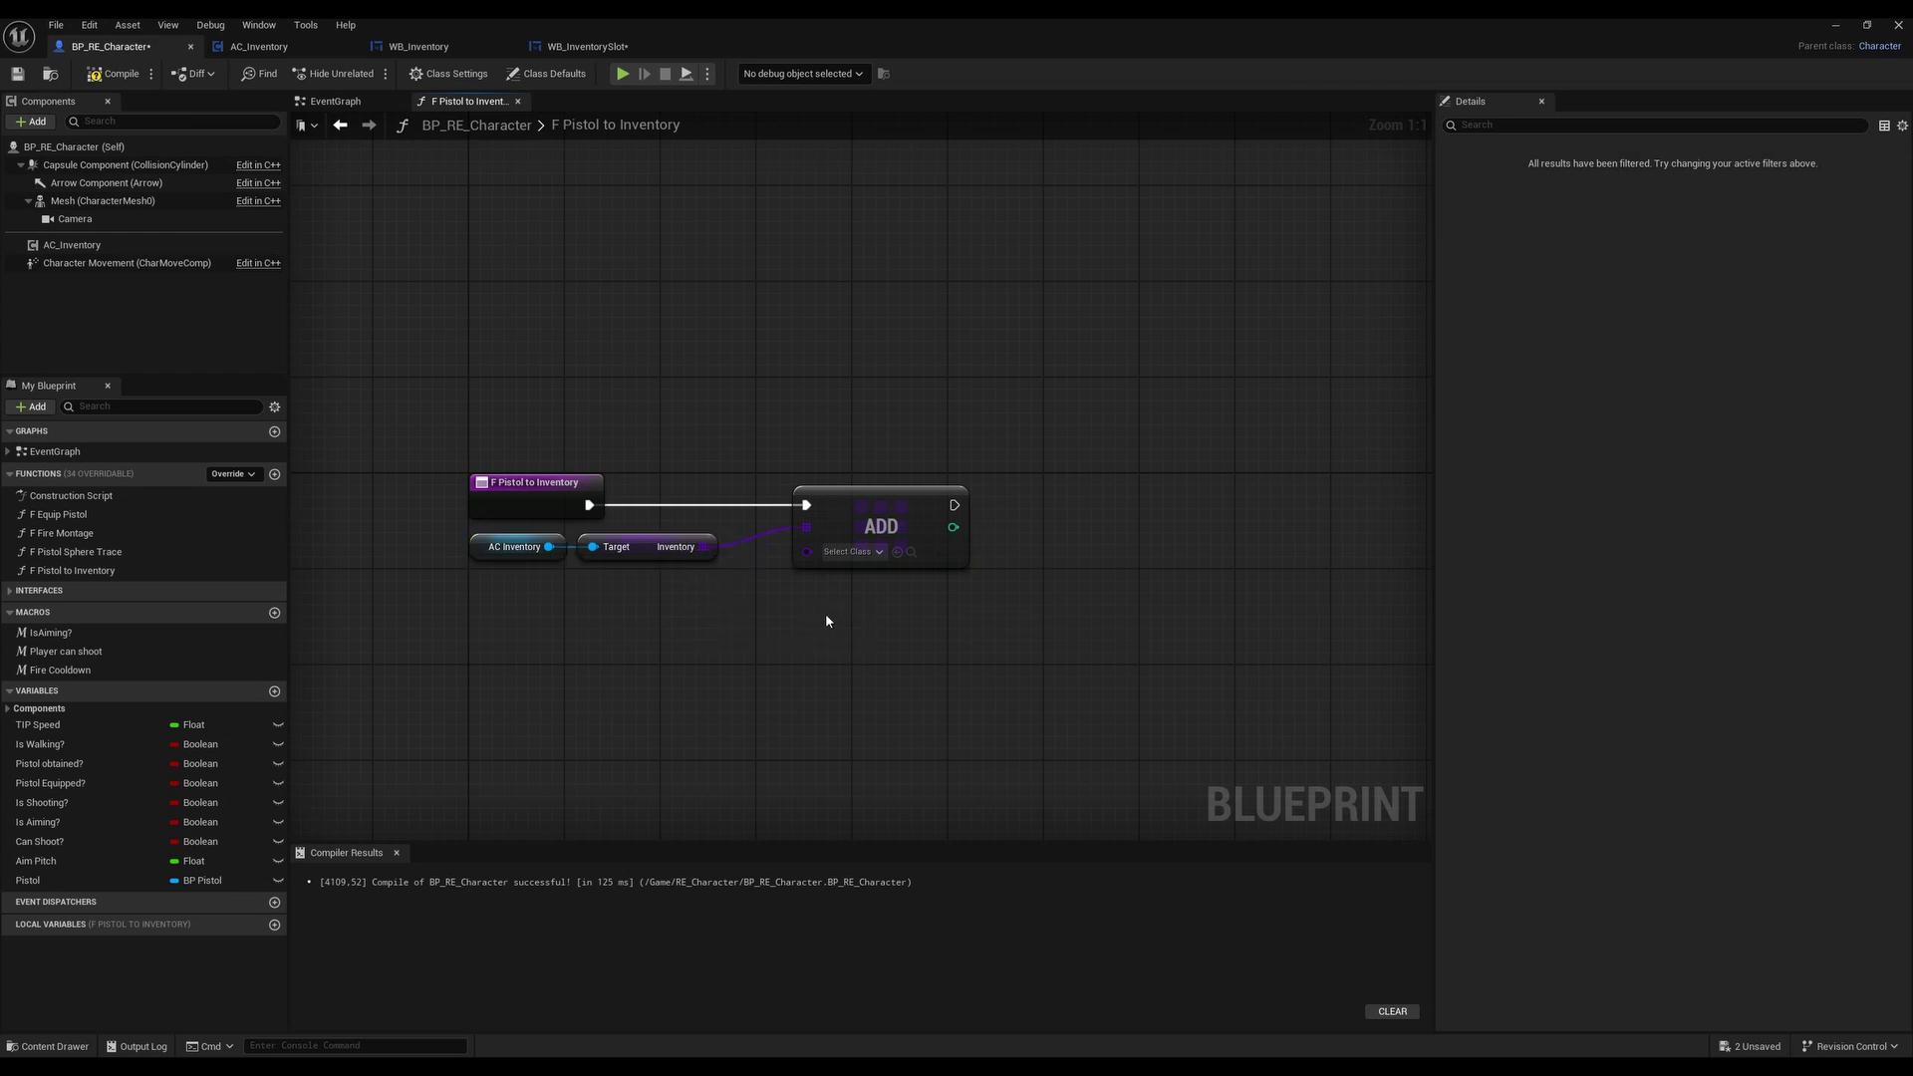
Examine the class options offered by the Add node and the variable type of the Inventory array
{"action": "left_click", "coordinate": [855, 552]}
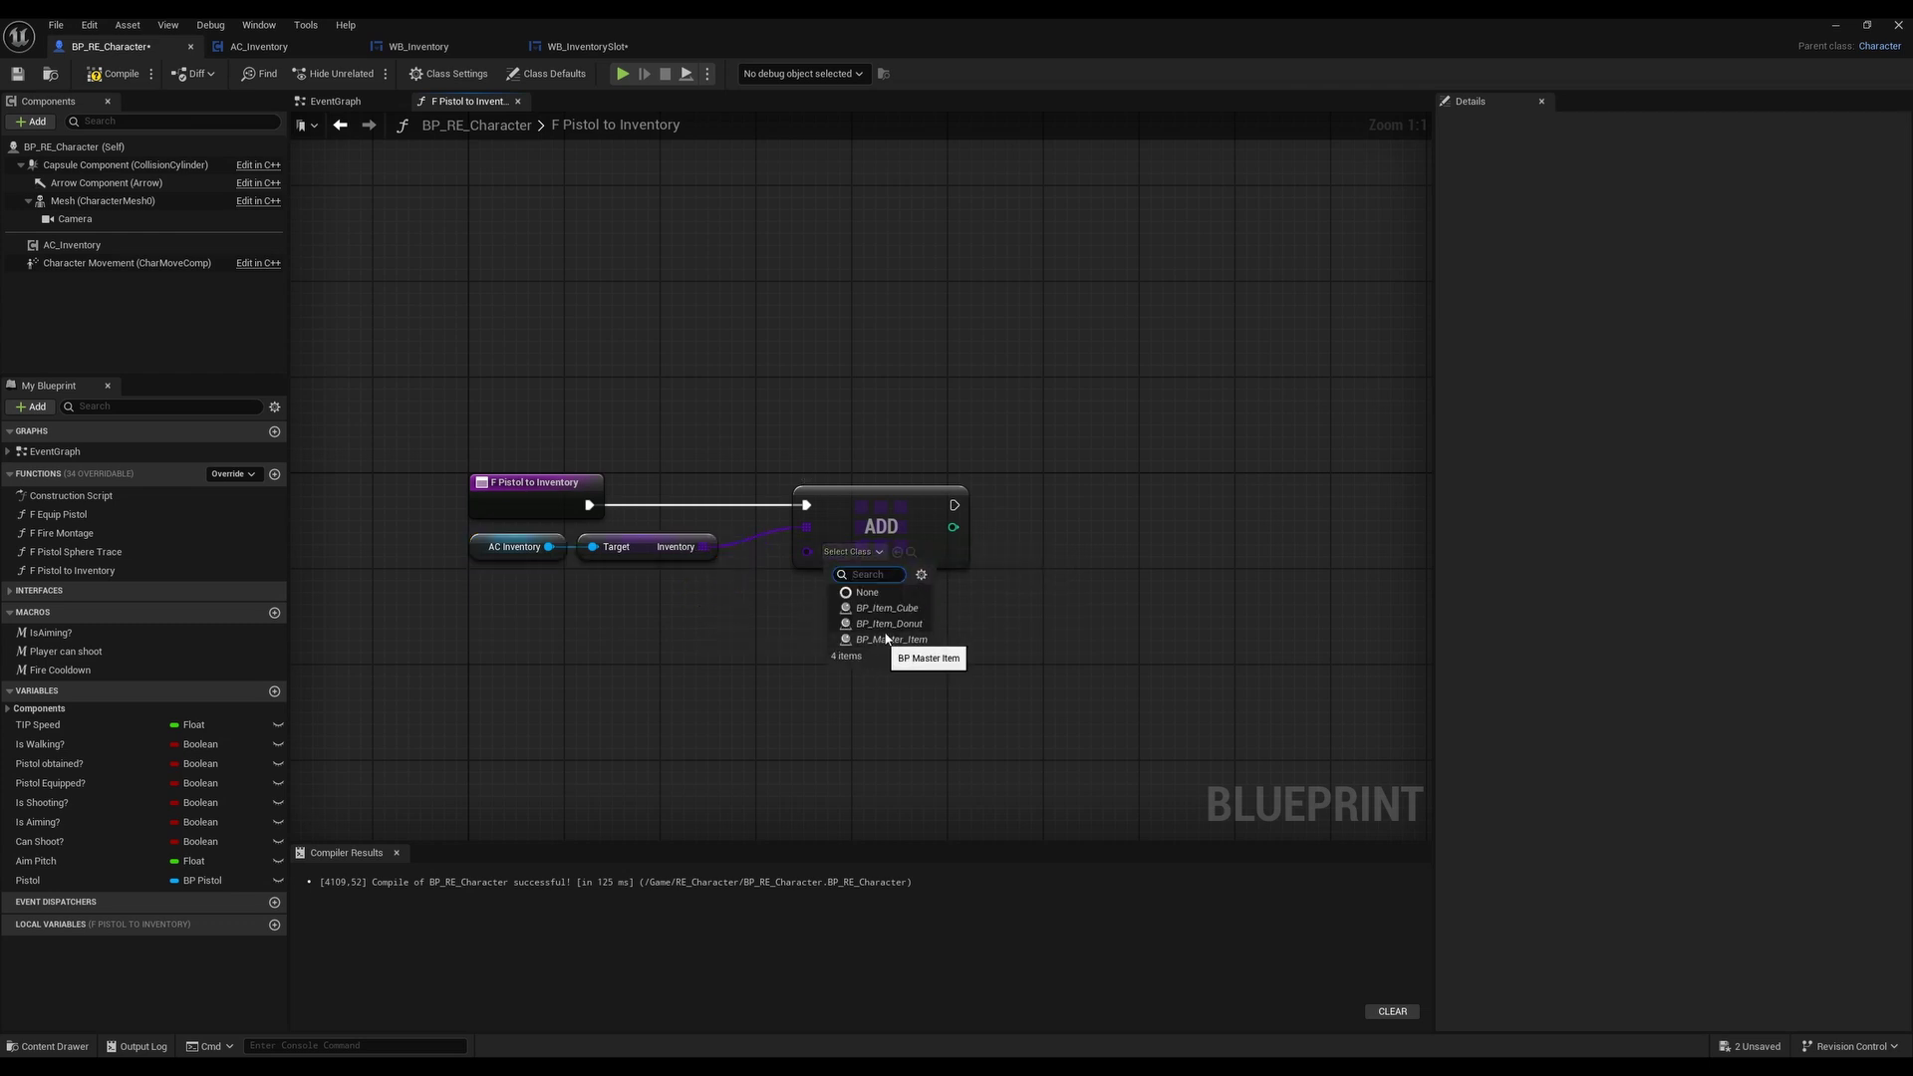
{"action": "left_click", "coordinate": [654, 551]}
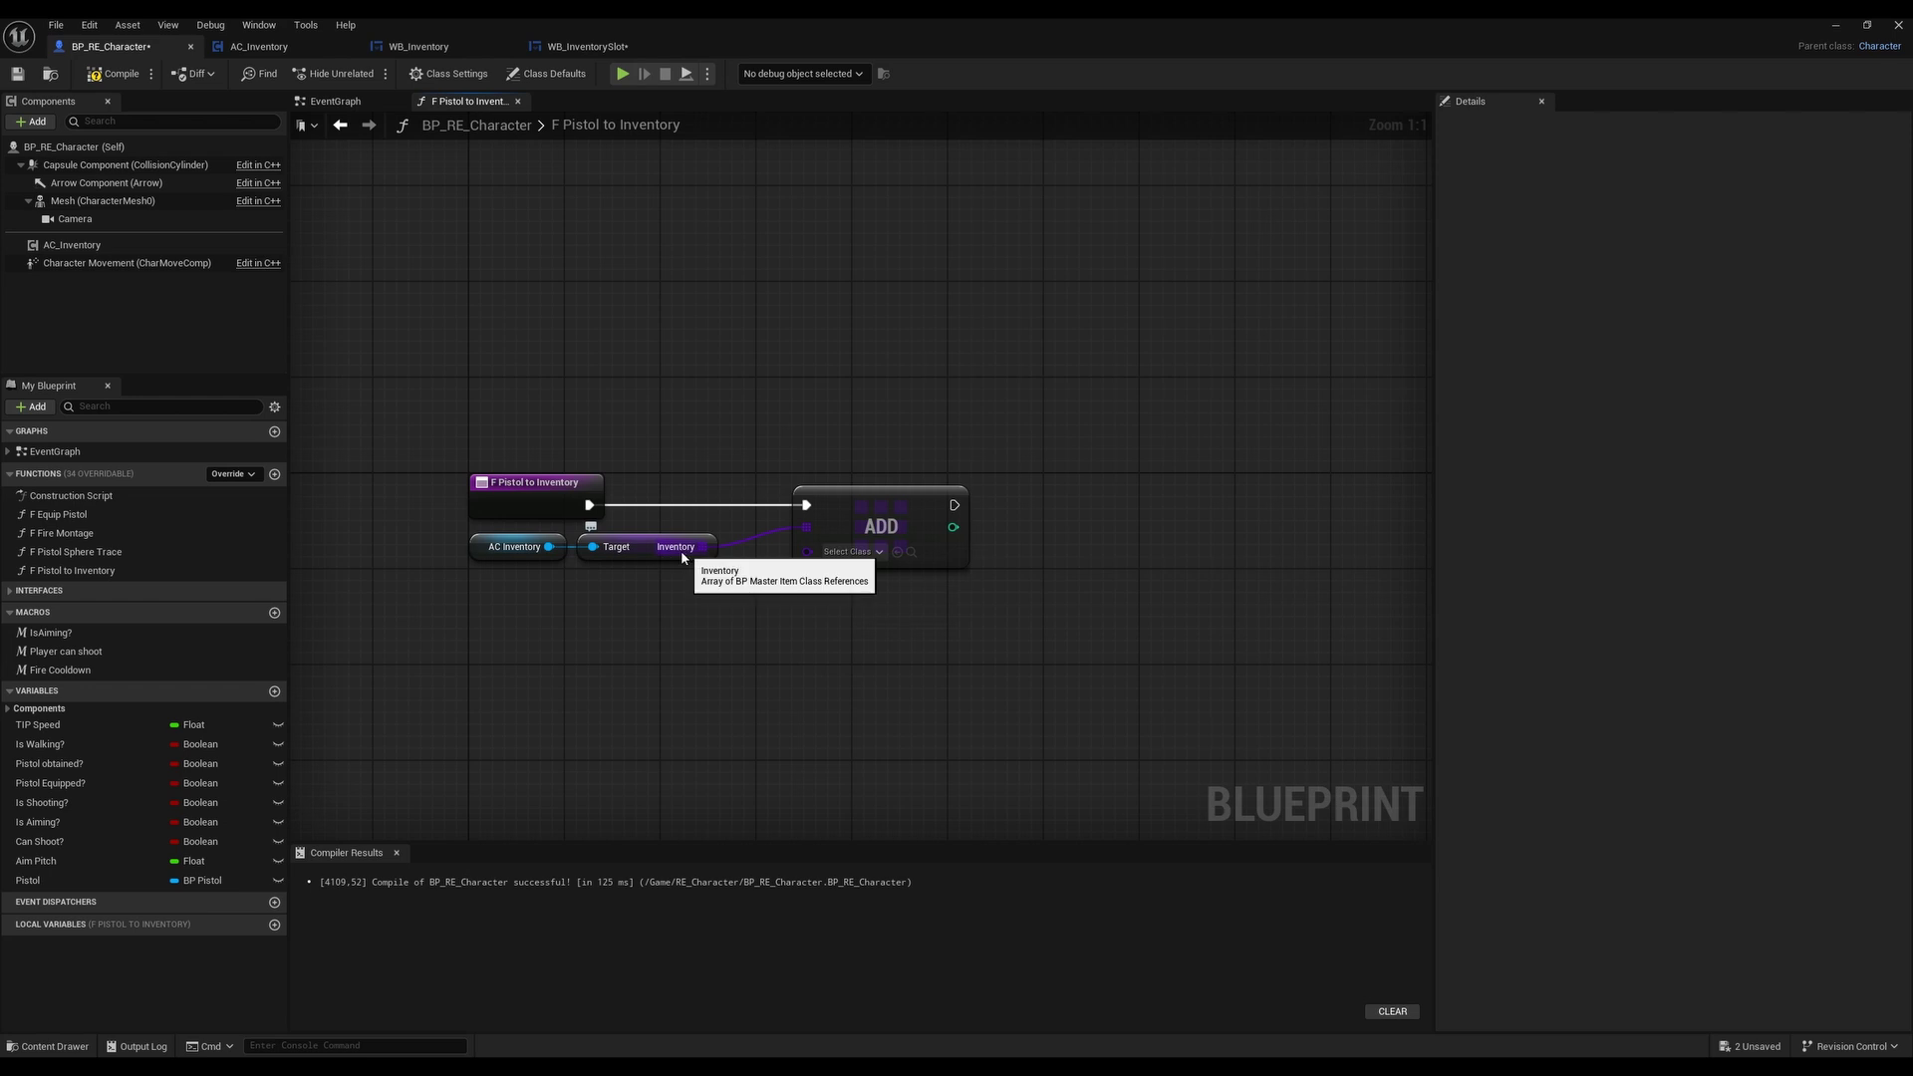
{"action": "left_click", "coordinate": [853, 552]}
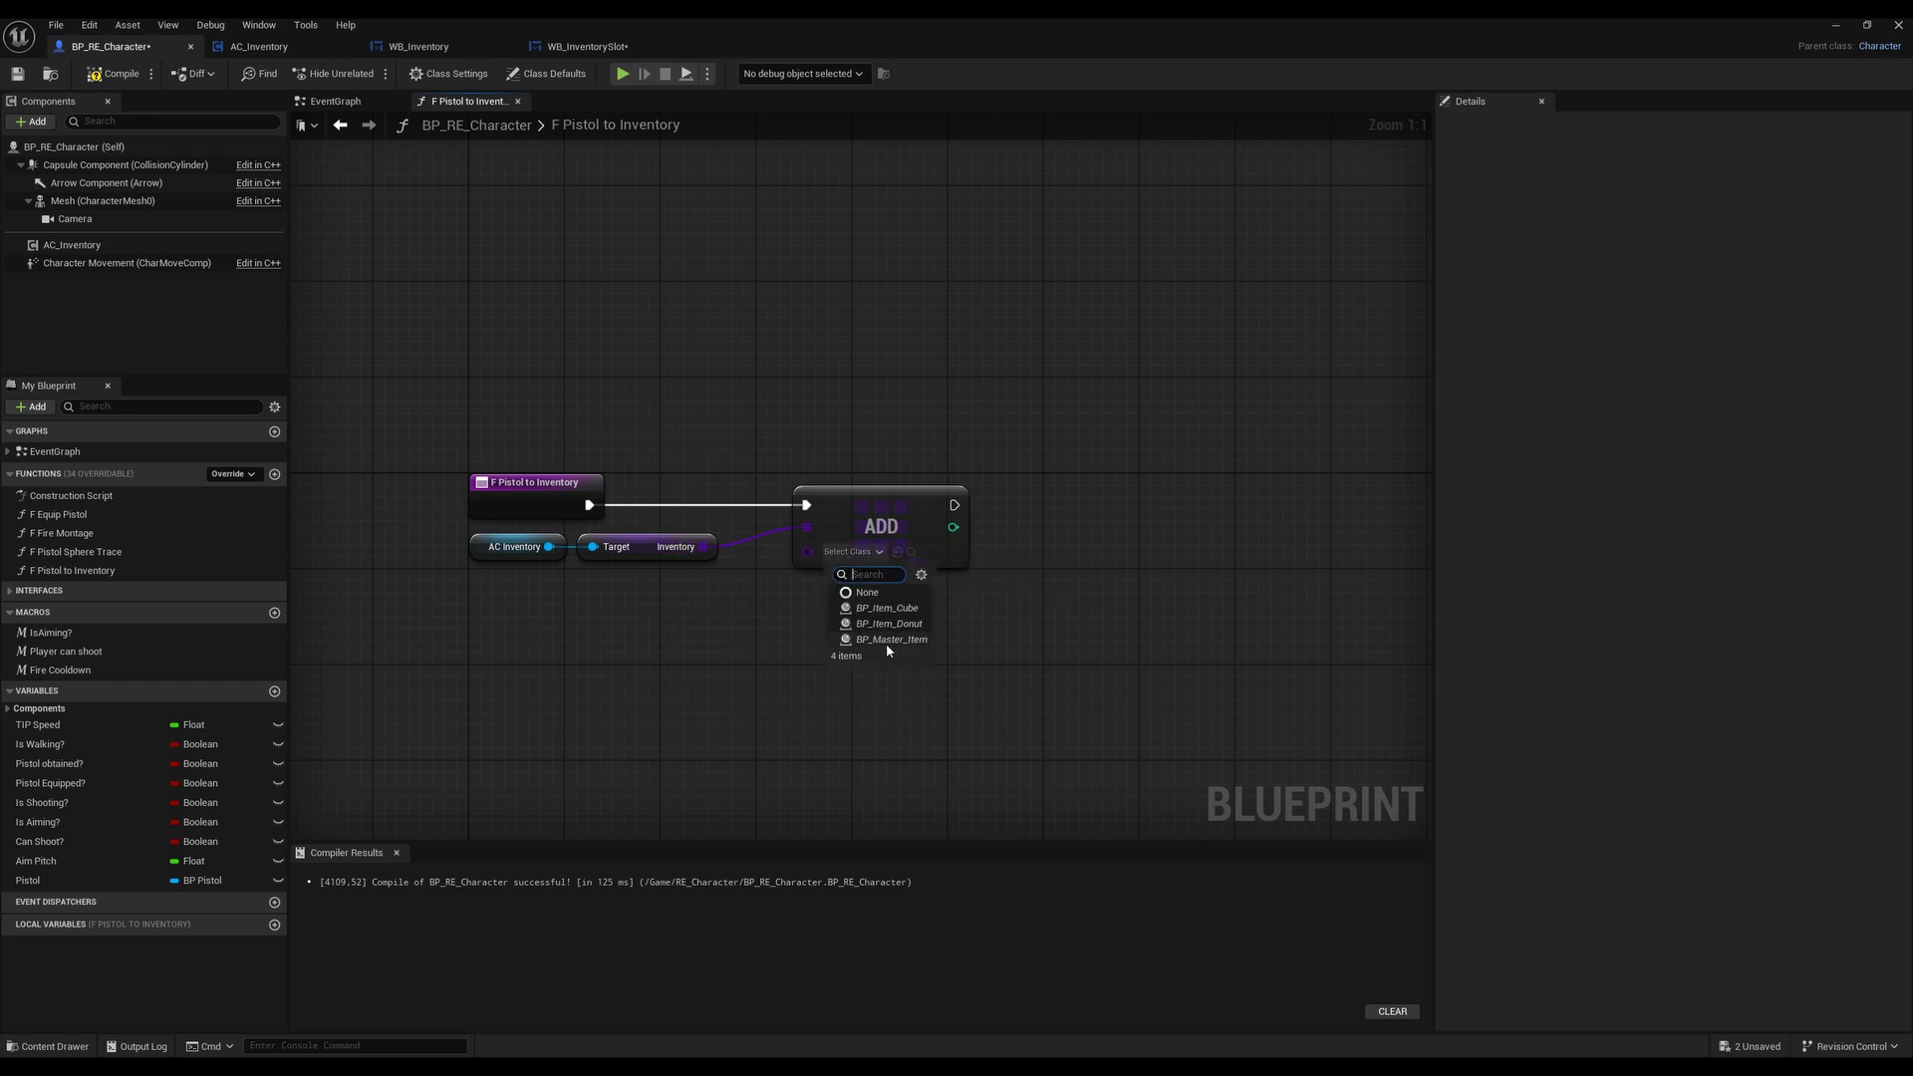
{"action": "left_click", "coordinate": [664, 600]}
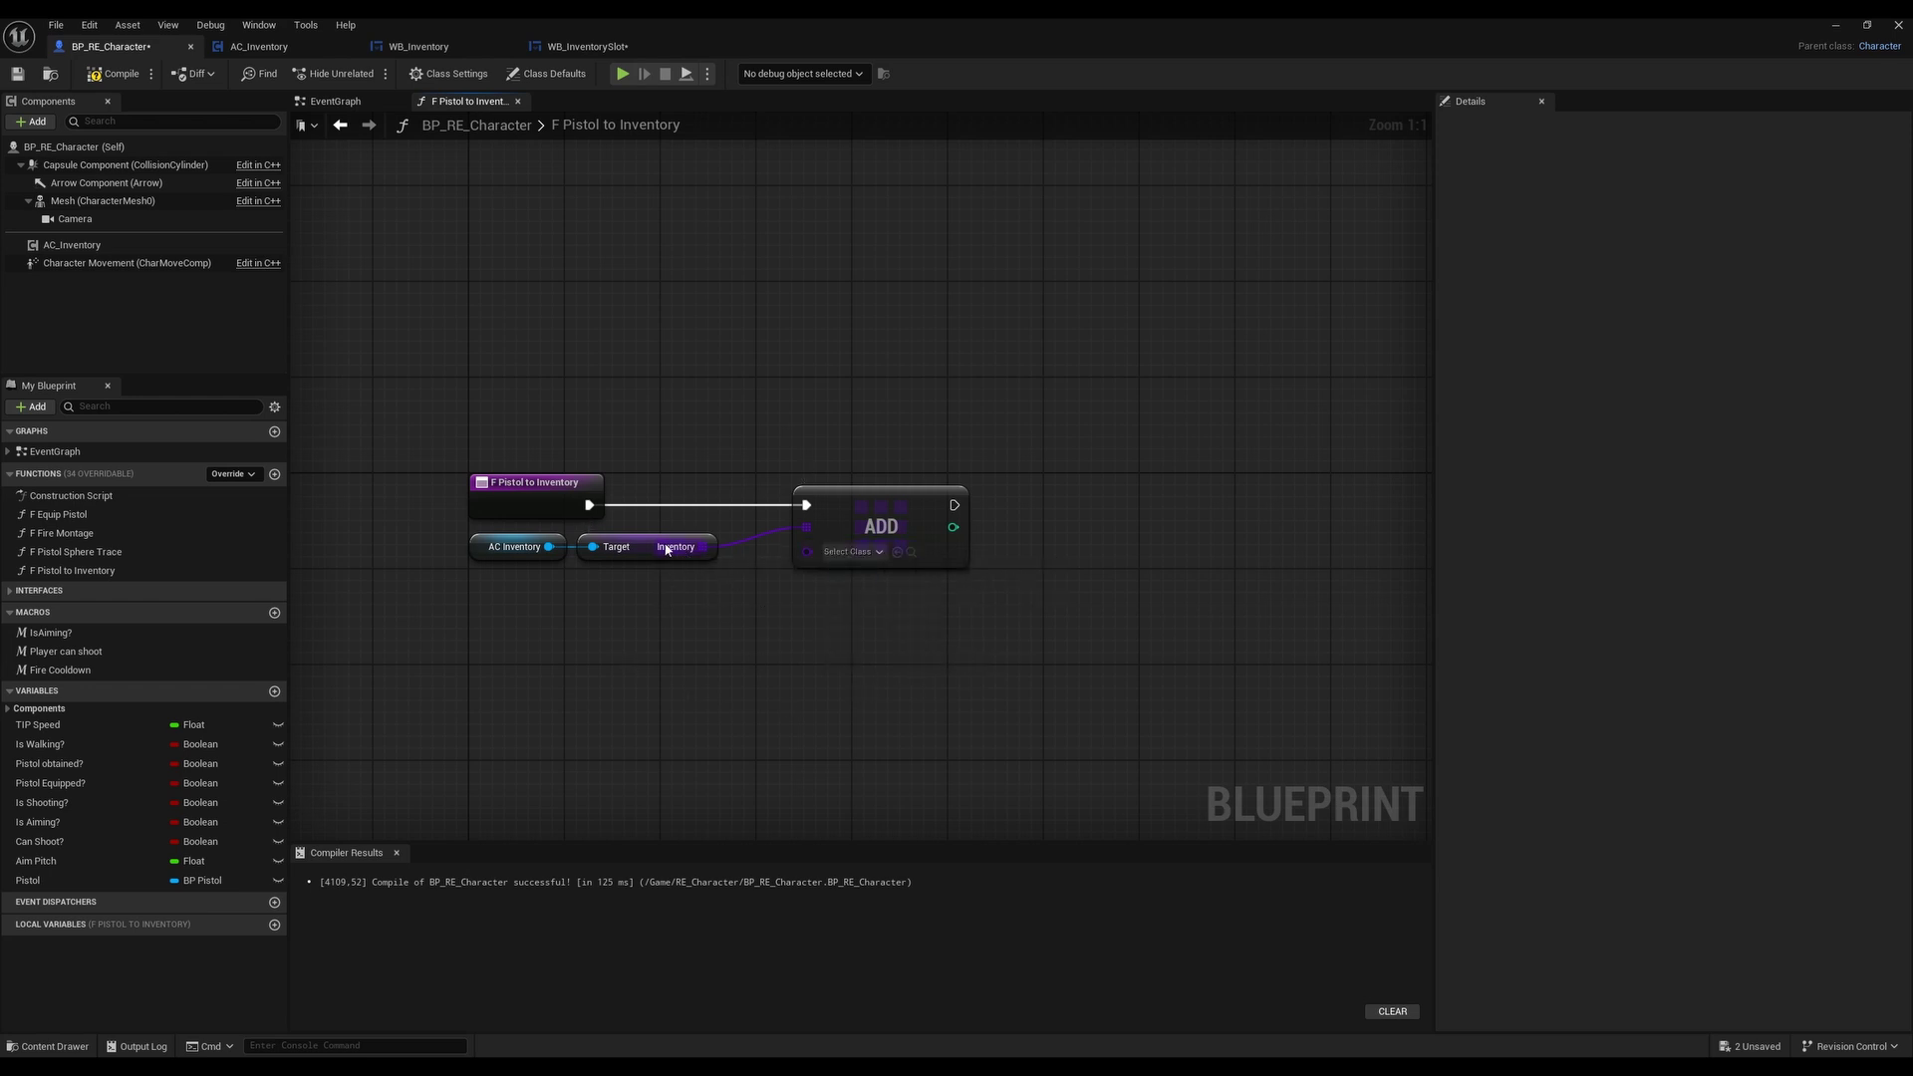
{"action": "left_click", "coordinate": [643, 553]}
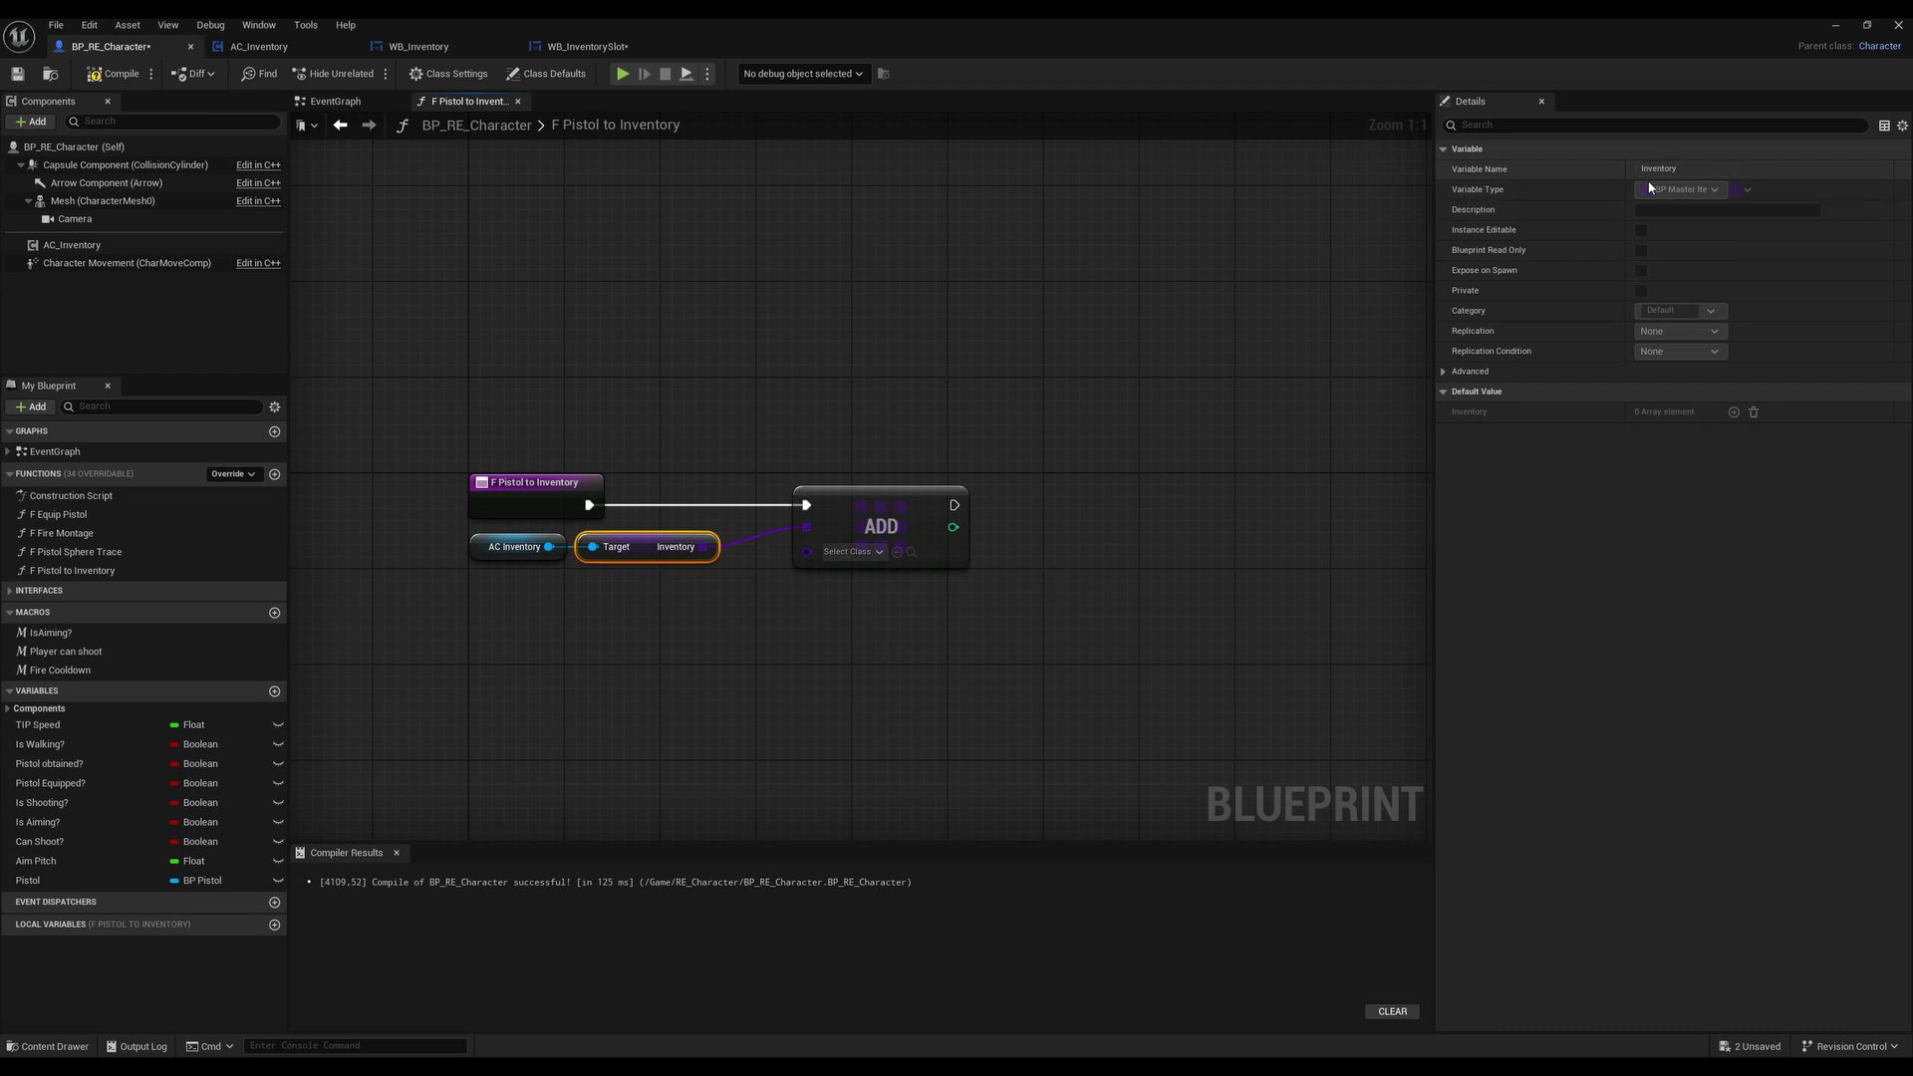
{"action": "left_click", "coordinate": [1016, 640]}
{"action": "left_click", "coordinate": [853, 552]}
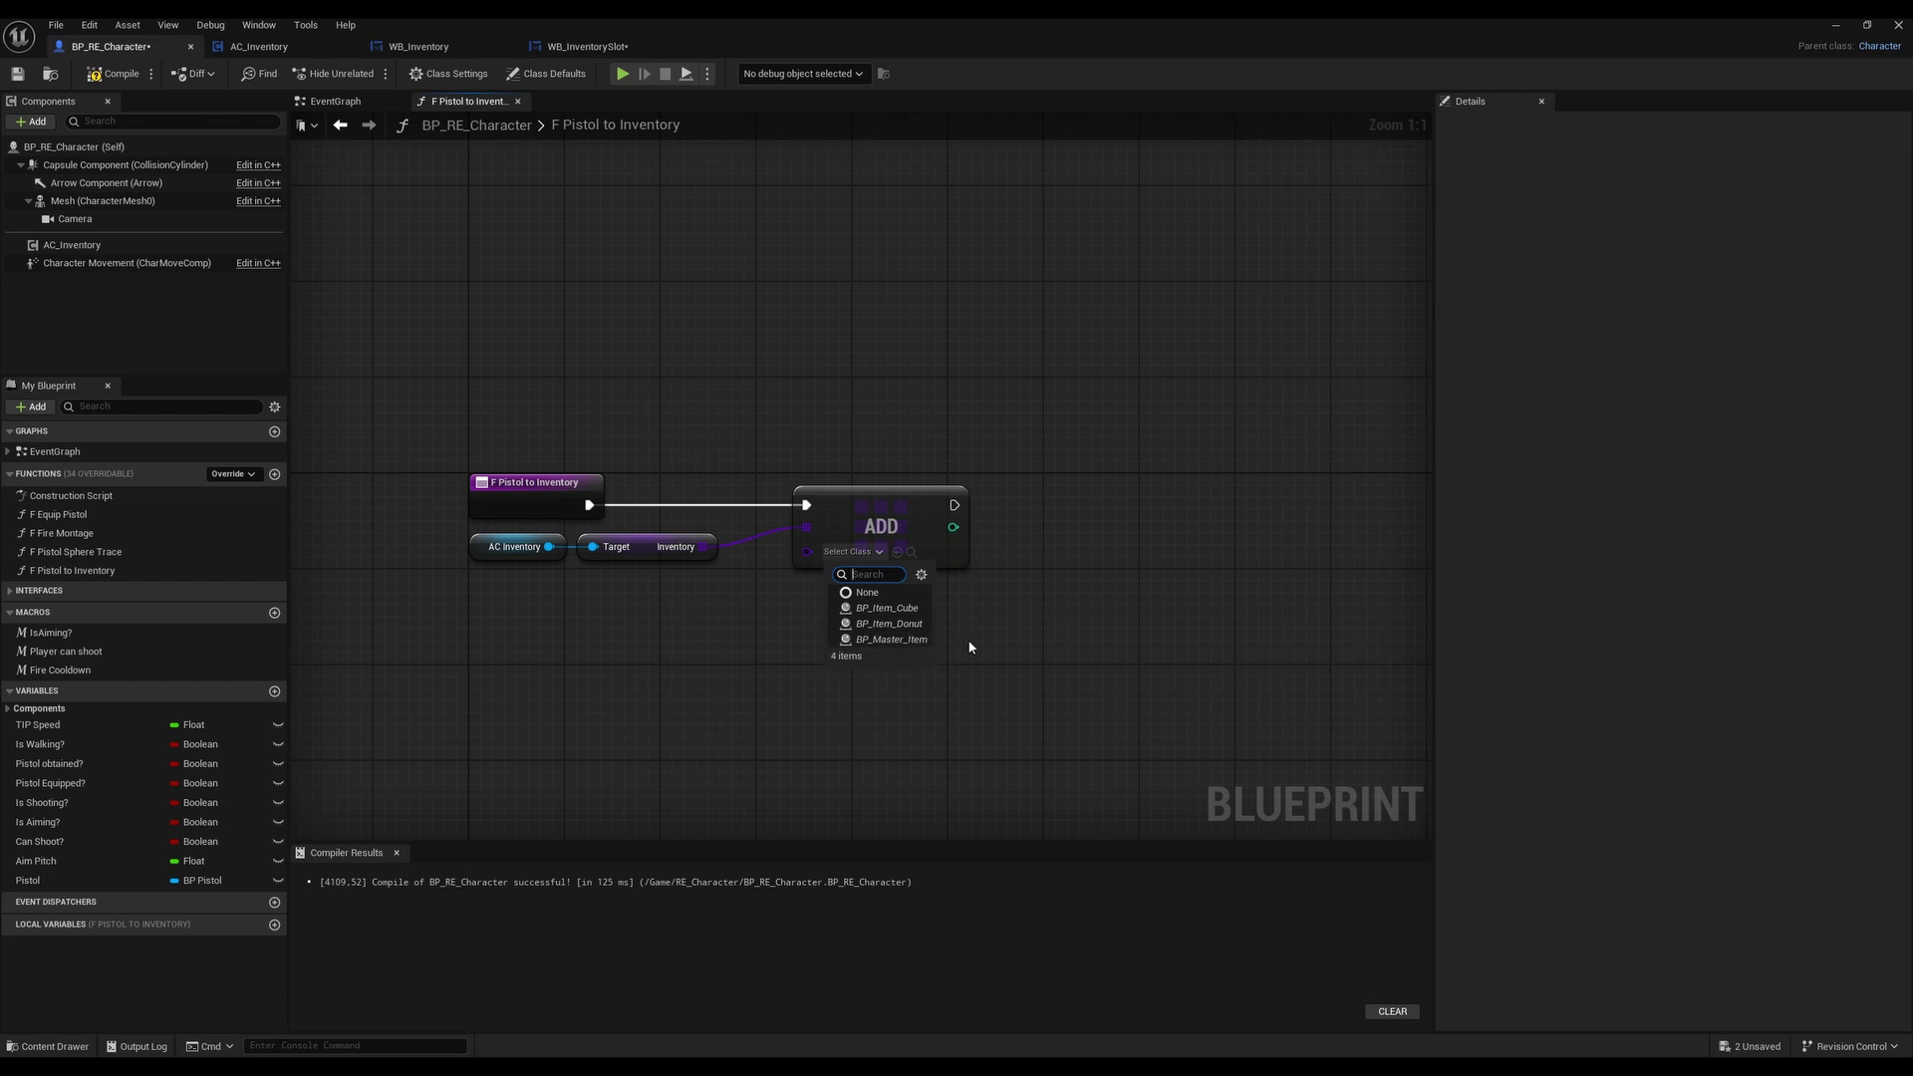
{"action": "left_click", "coordinate": [761, 657]}
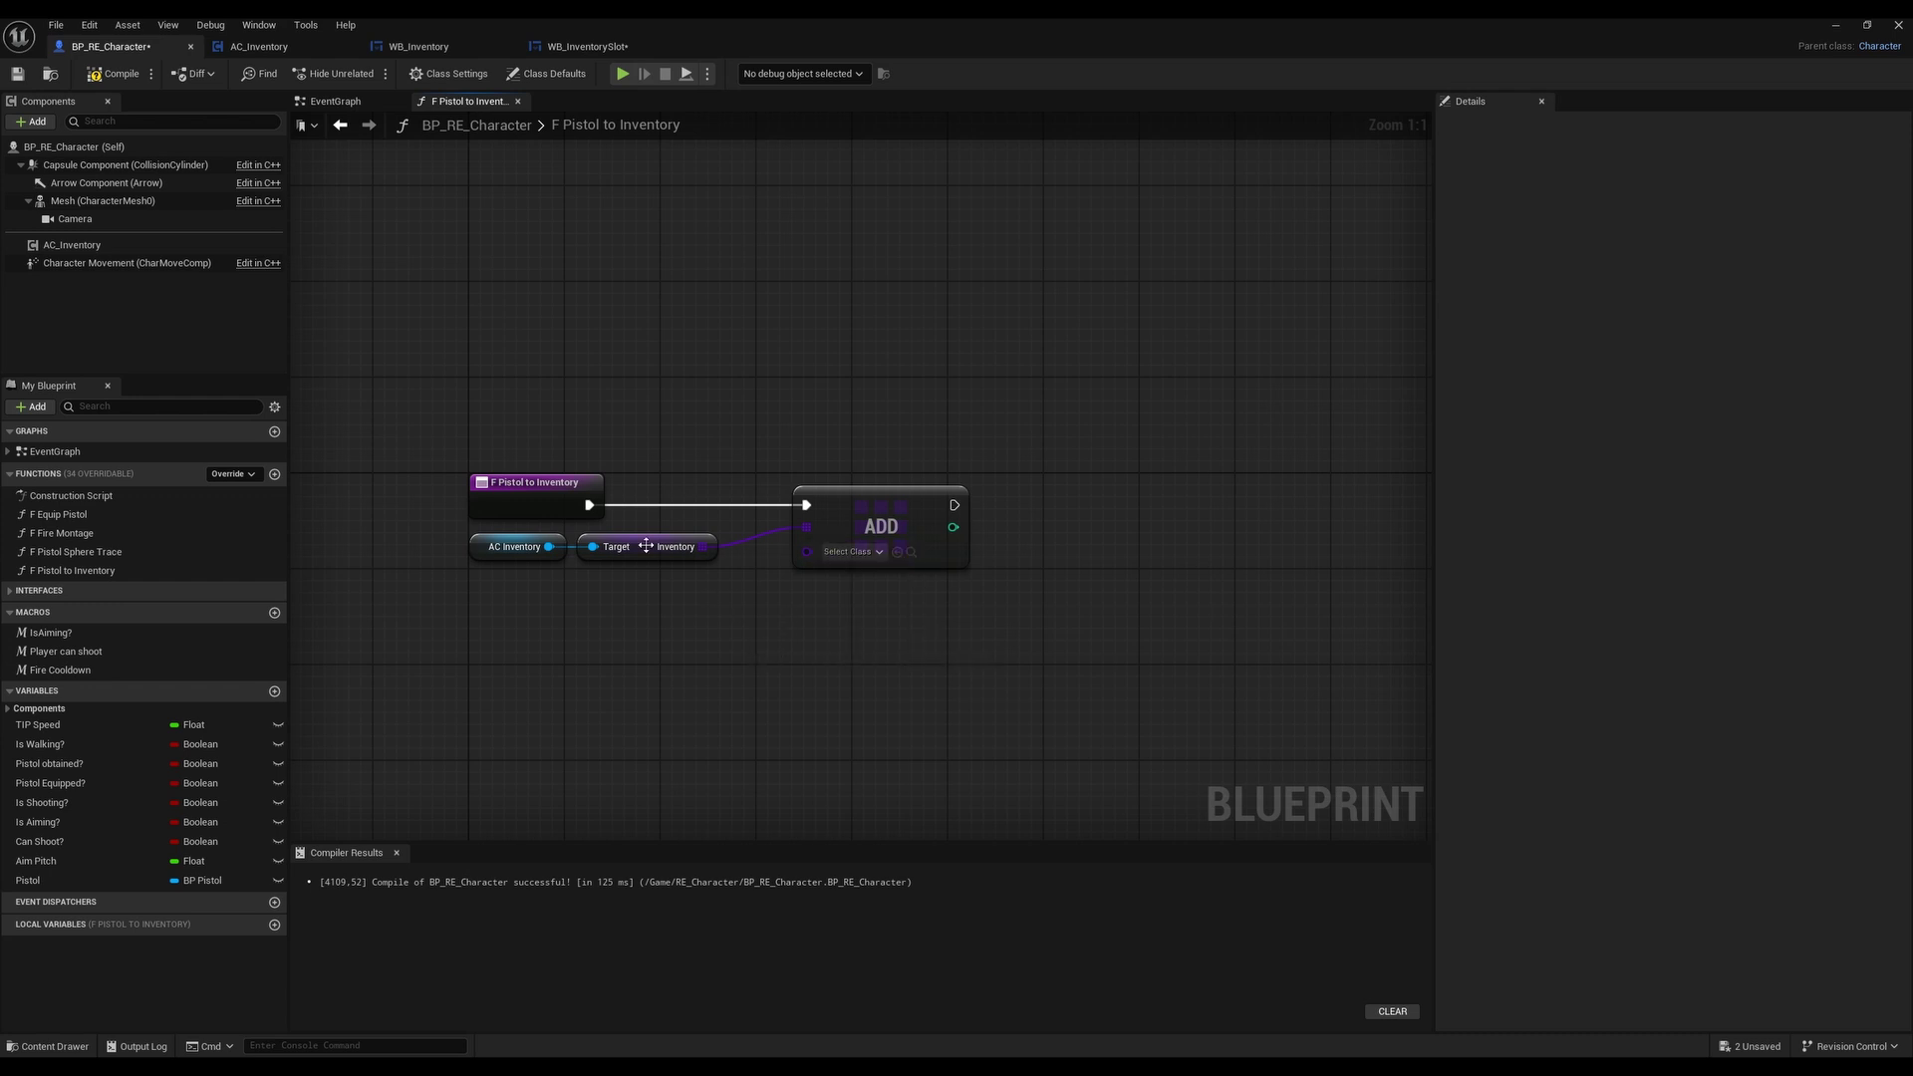
{"action": "left_click", "coordinate": [641, 546]}
{"action": "left_click", "coordinate": [765, 607]}
Open the F Equip Pistol function from the event graph and examine the class used by its SpawnActor node
{"action": "left_click", "coordinate": [369, 100]}
{"action": "double_click", "coordinate": [584, 441]}
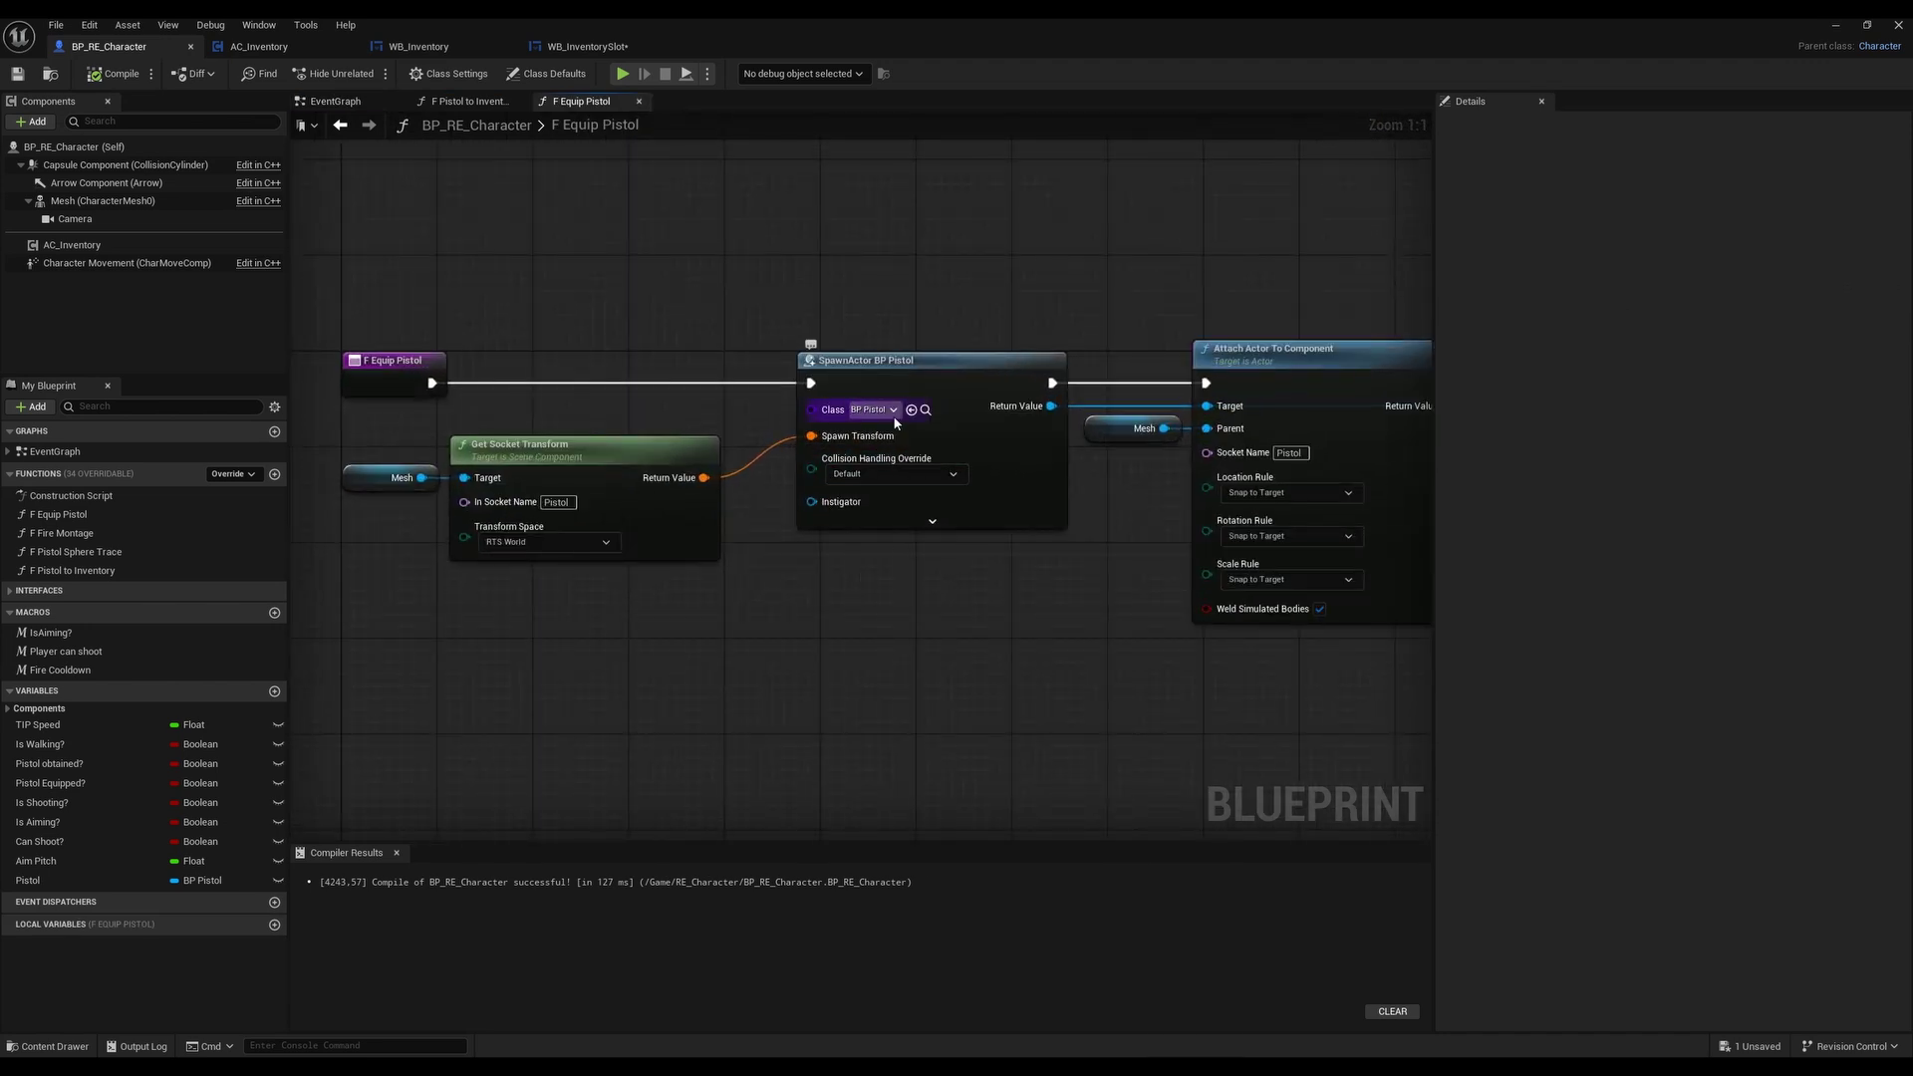
{"action": "right_click_drag", "start_coordinate": [961, 542], "coordinate": [824, 628]}
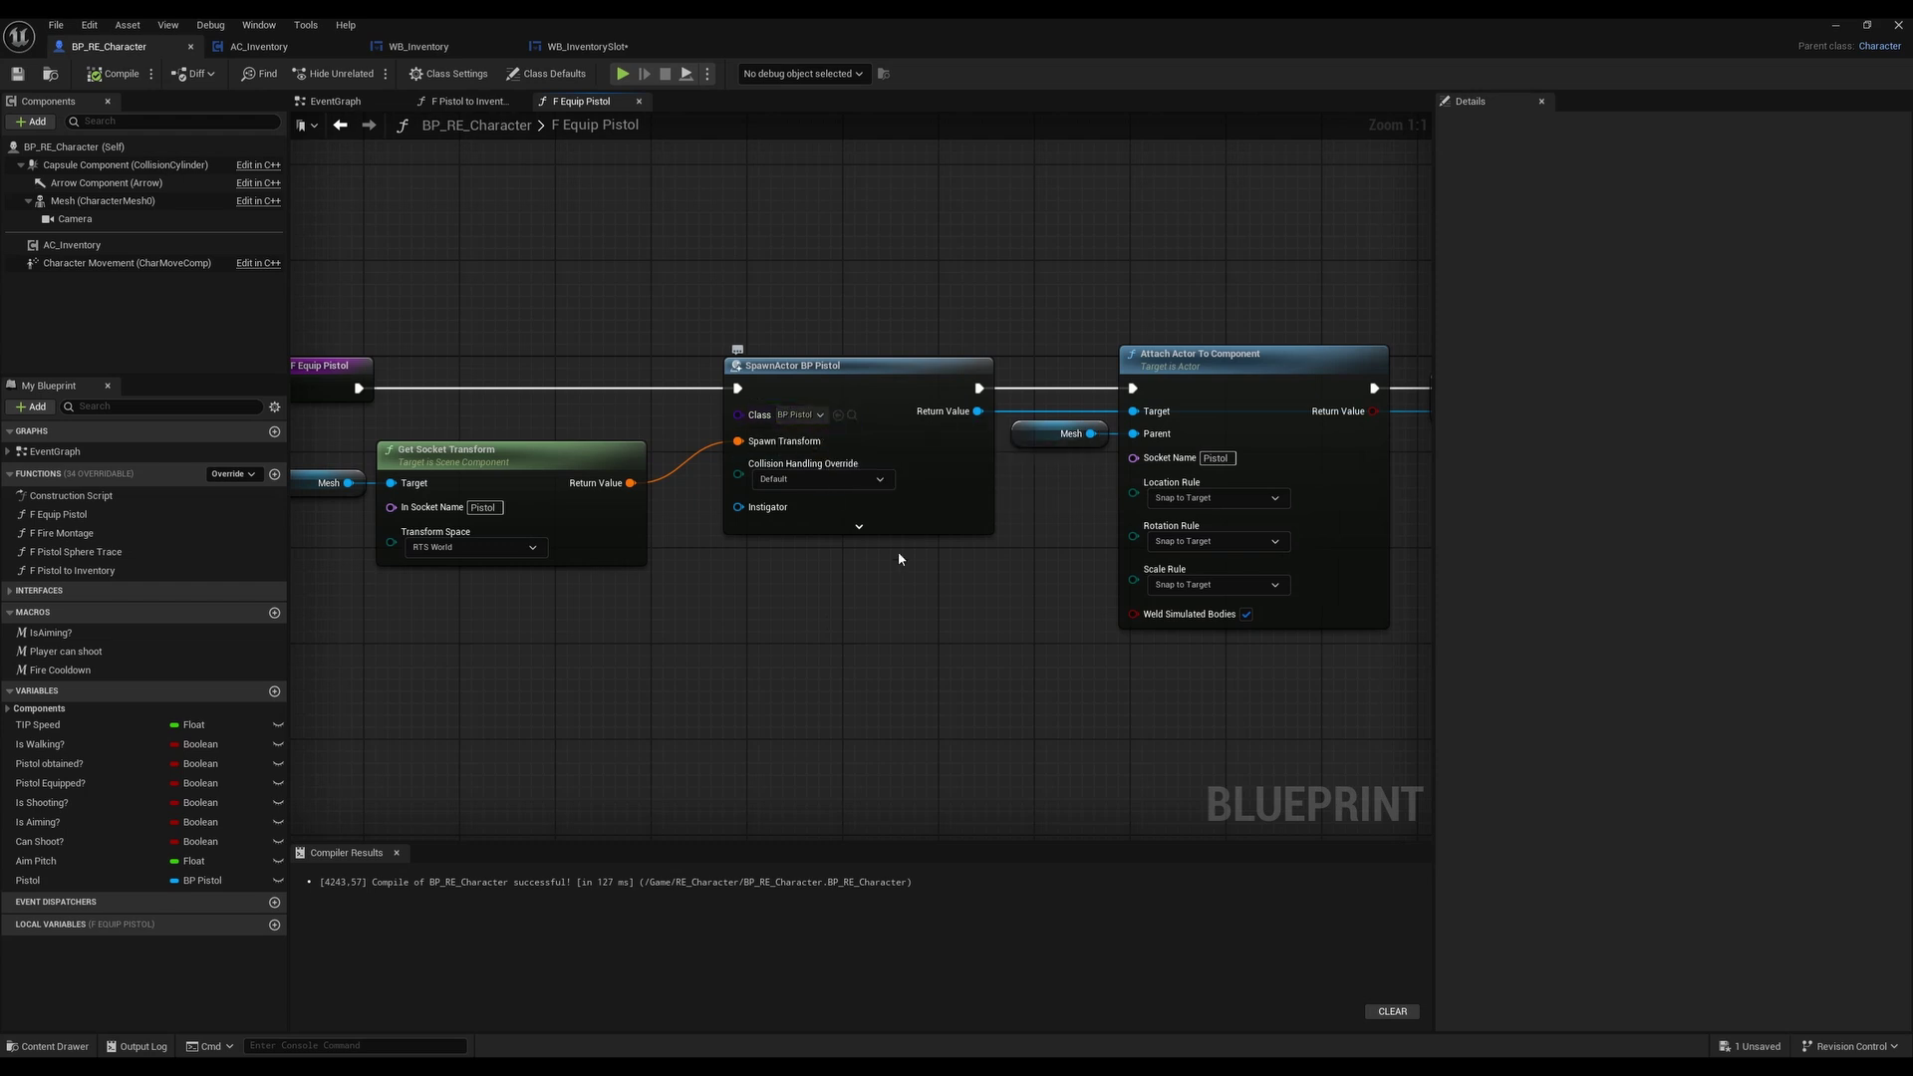
{"action": "right_click_drag", "start_coordinate": [899, 558], "coordinate": [858, 559]}
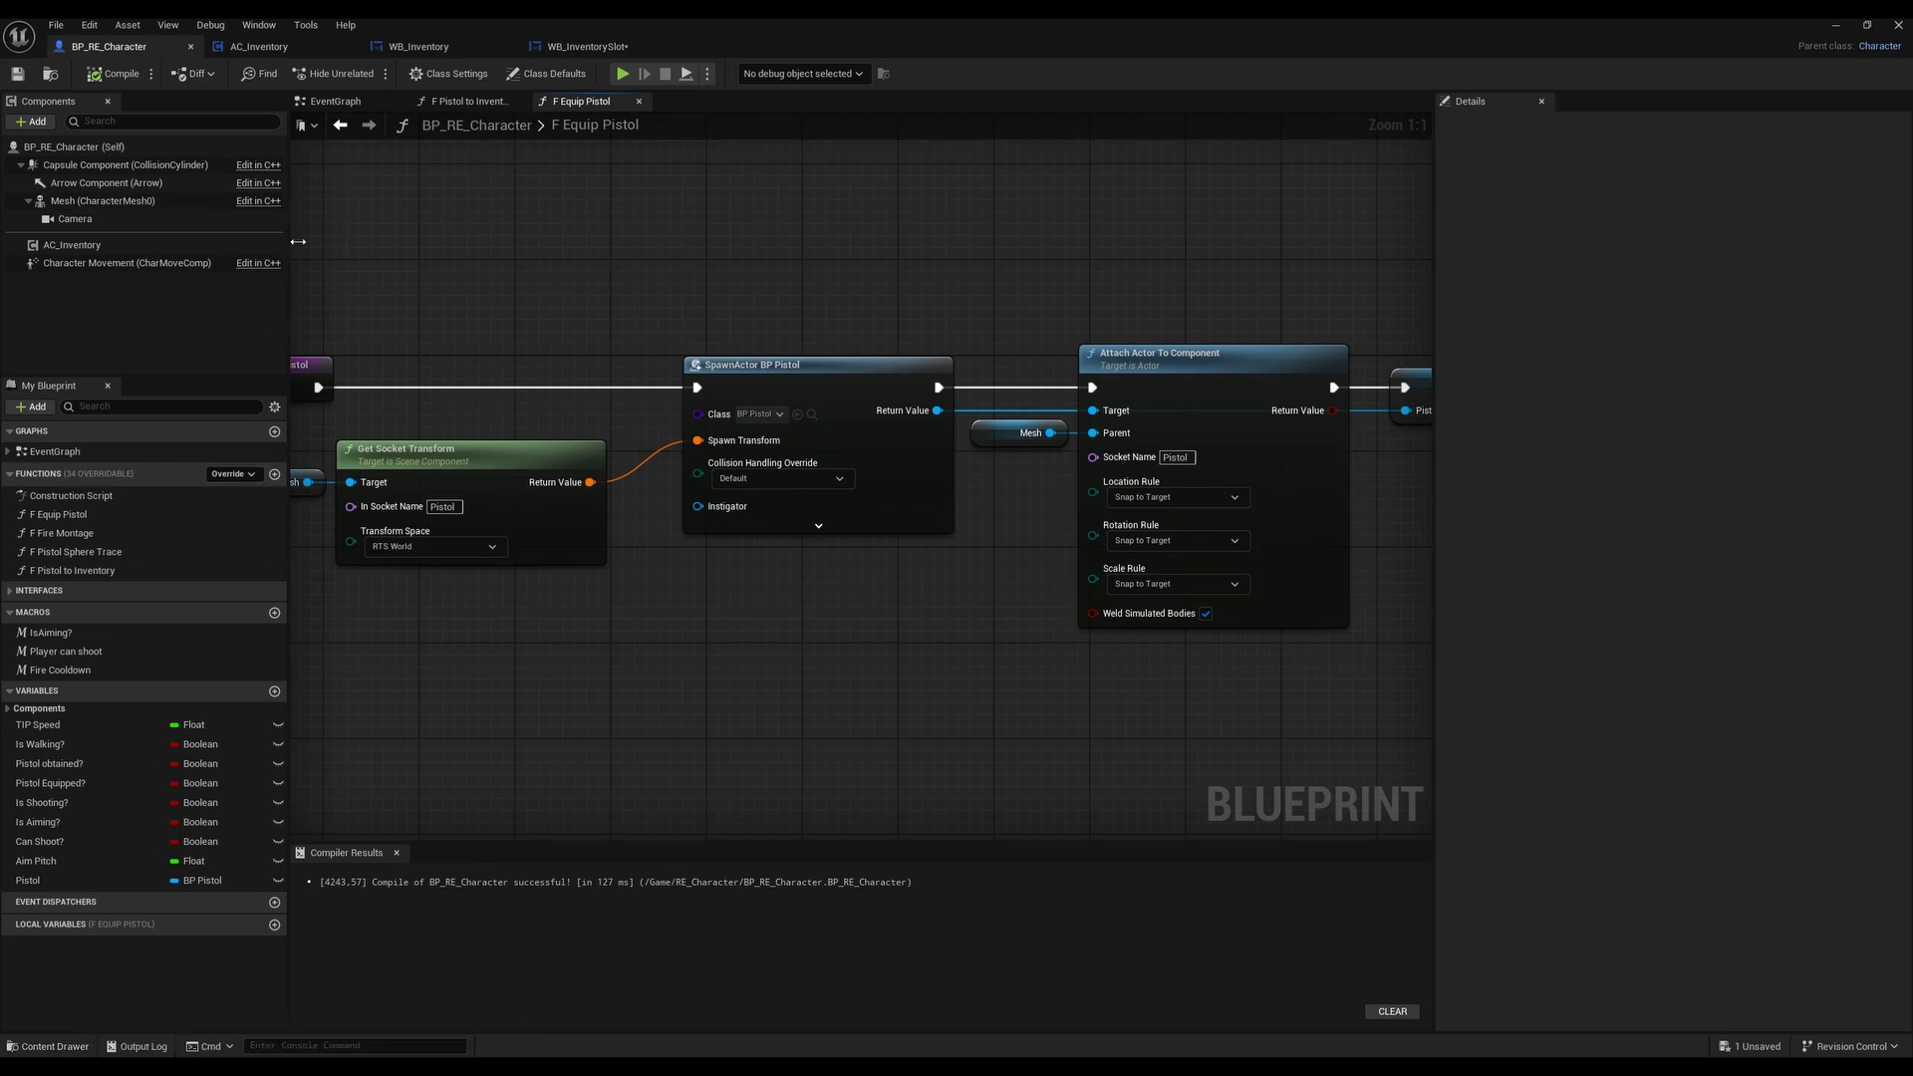
Create a child Blueprint class of BP_Master_Item in the Content/Inventory folder and name it BP_Item_Pistol
{"action": "left_click", "coordinate": [468, 100]}
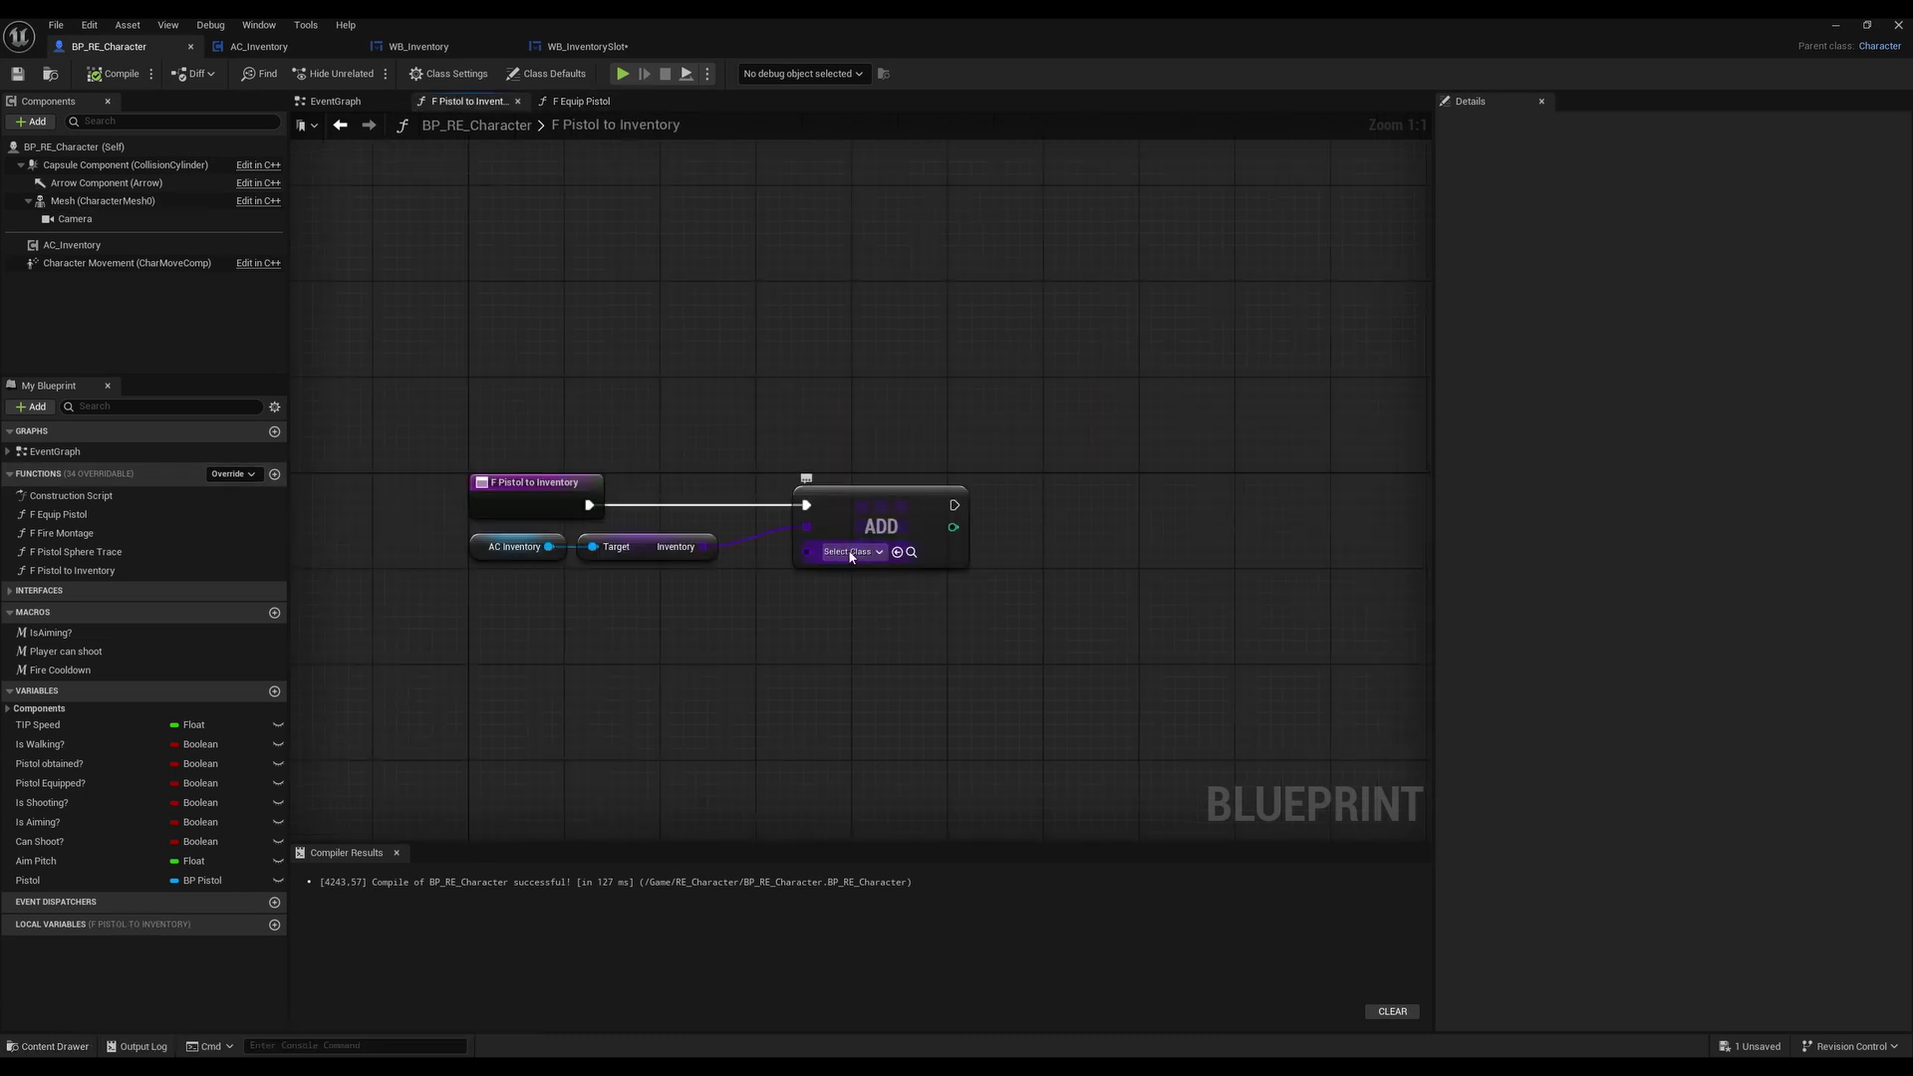
{"action": "left_click_drag", "start_coordinate": [584, 101], "coordinate": [482, 109]}
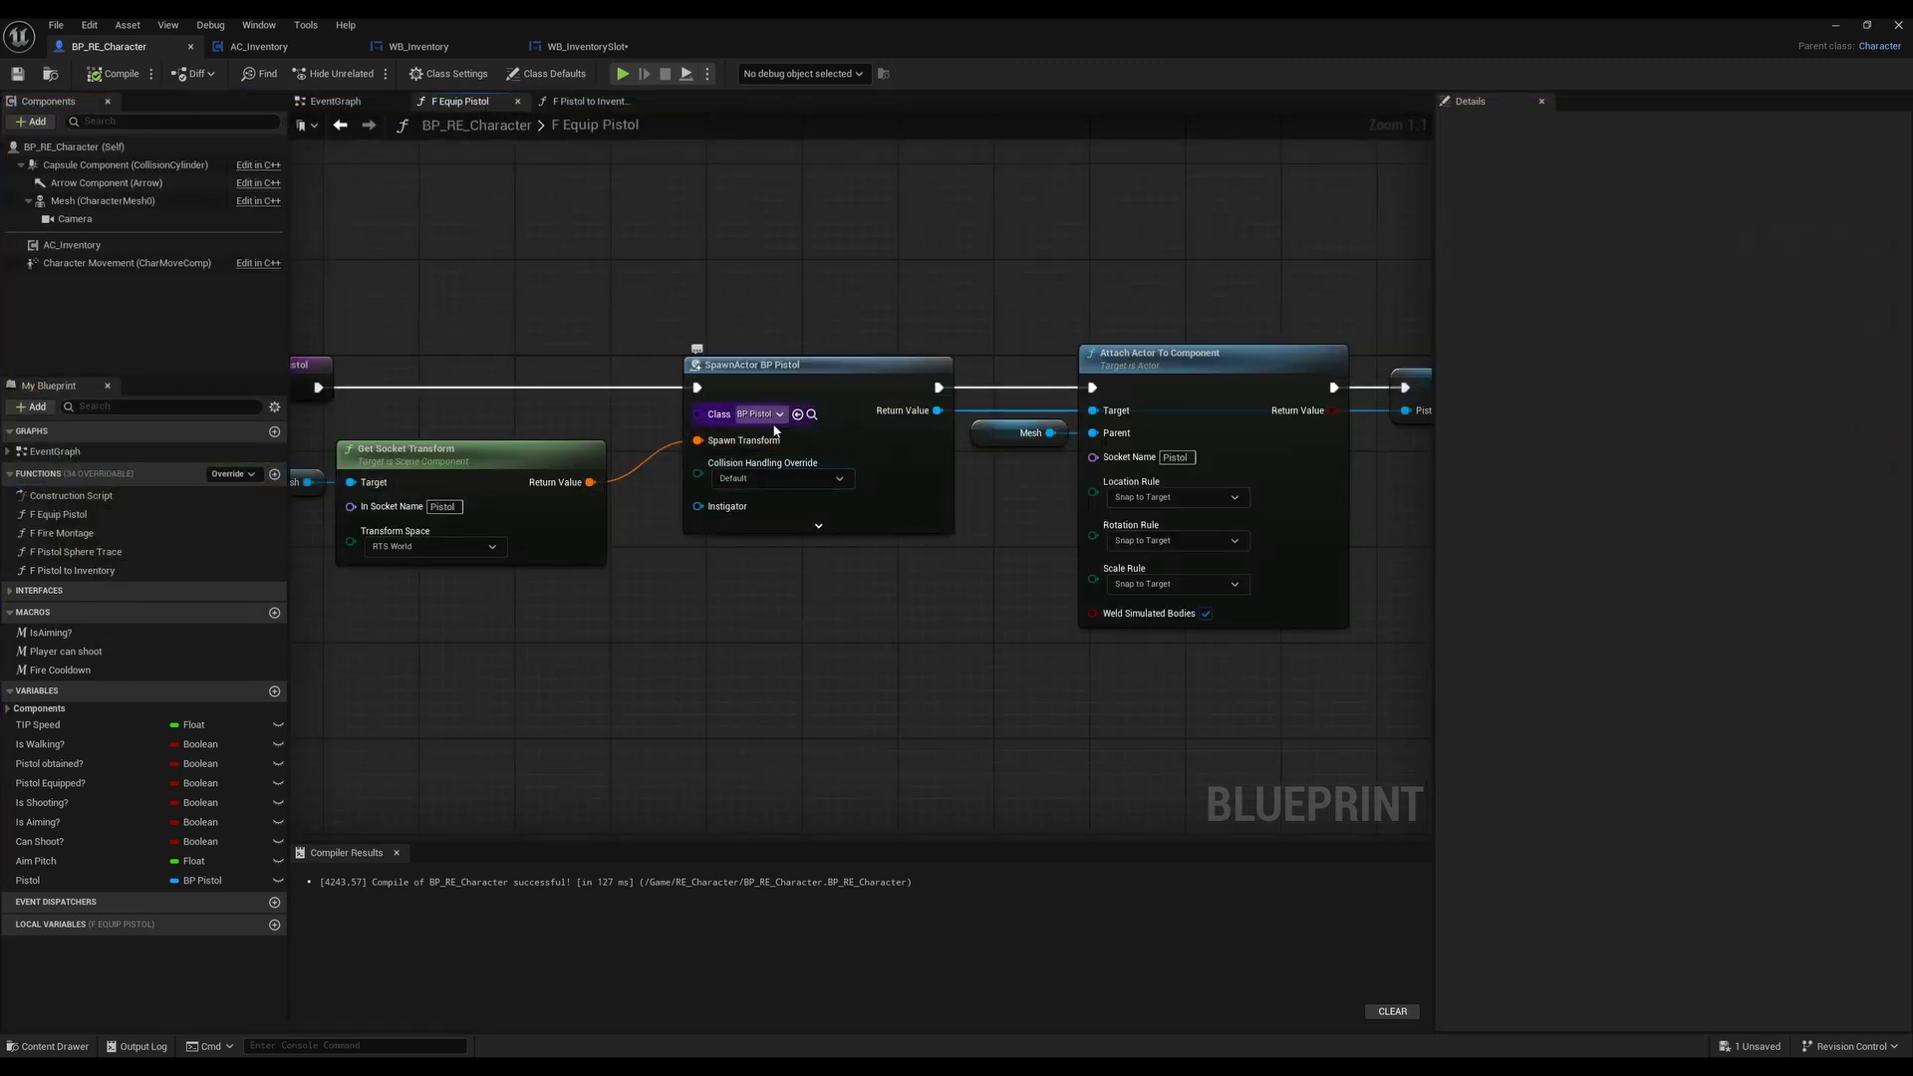
{"action": "left_click", "coordinate": [48, 1046]}
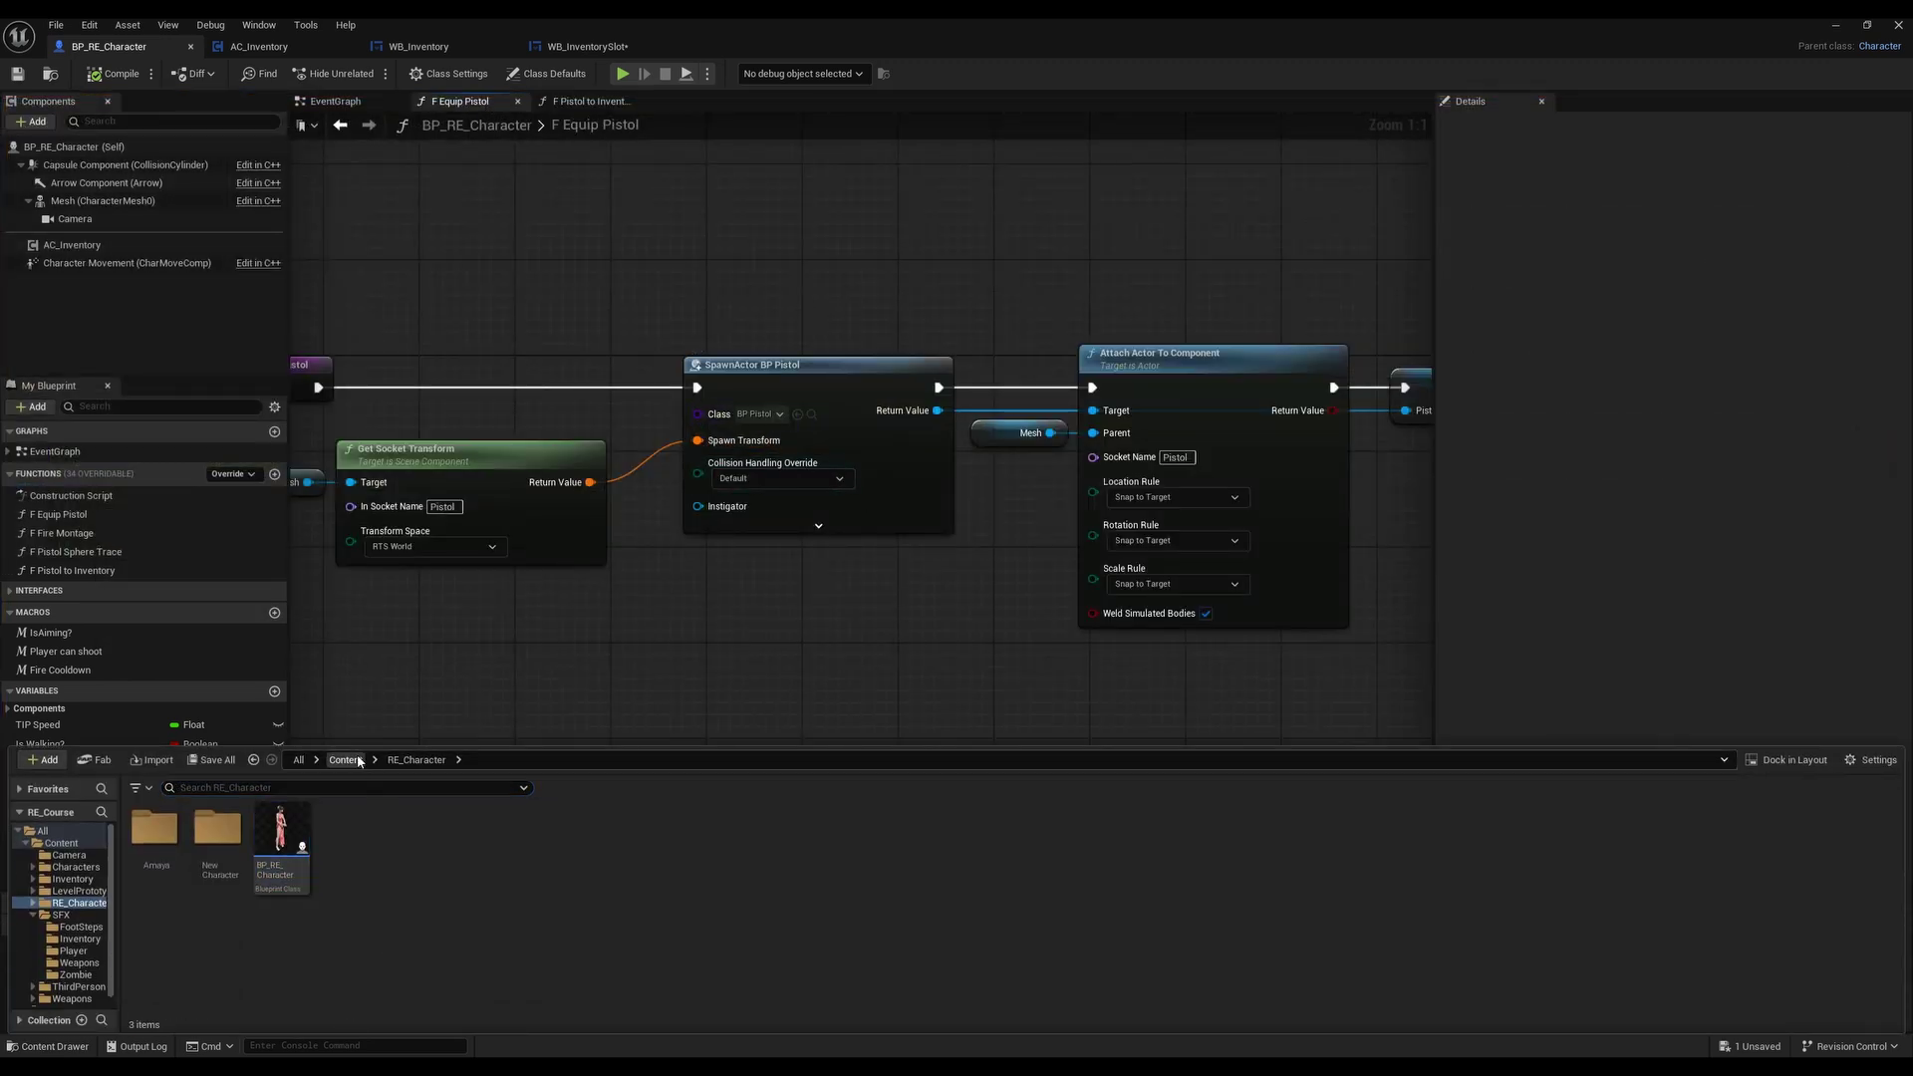
{"action": "left_click", "coordinate": [346, 759]}
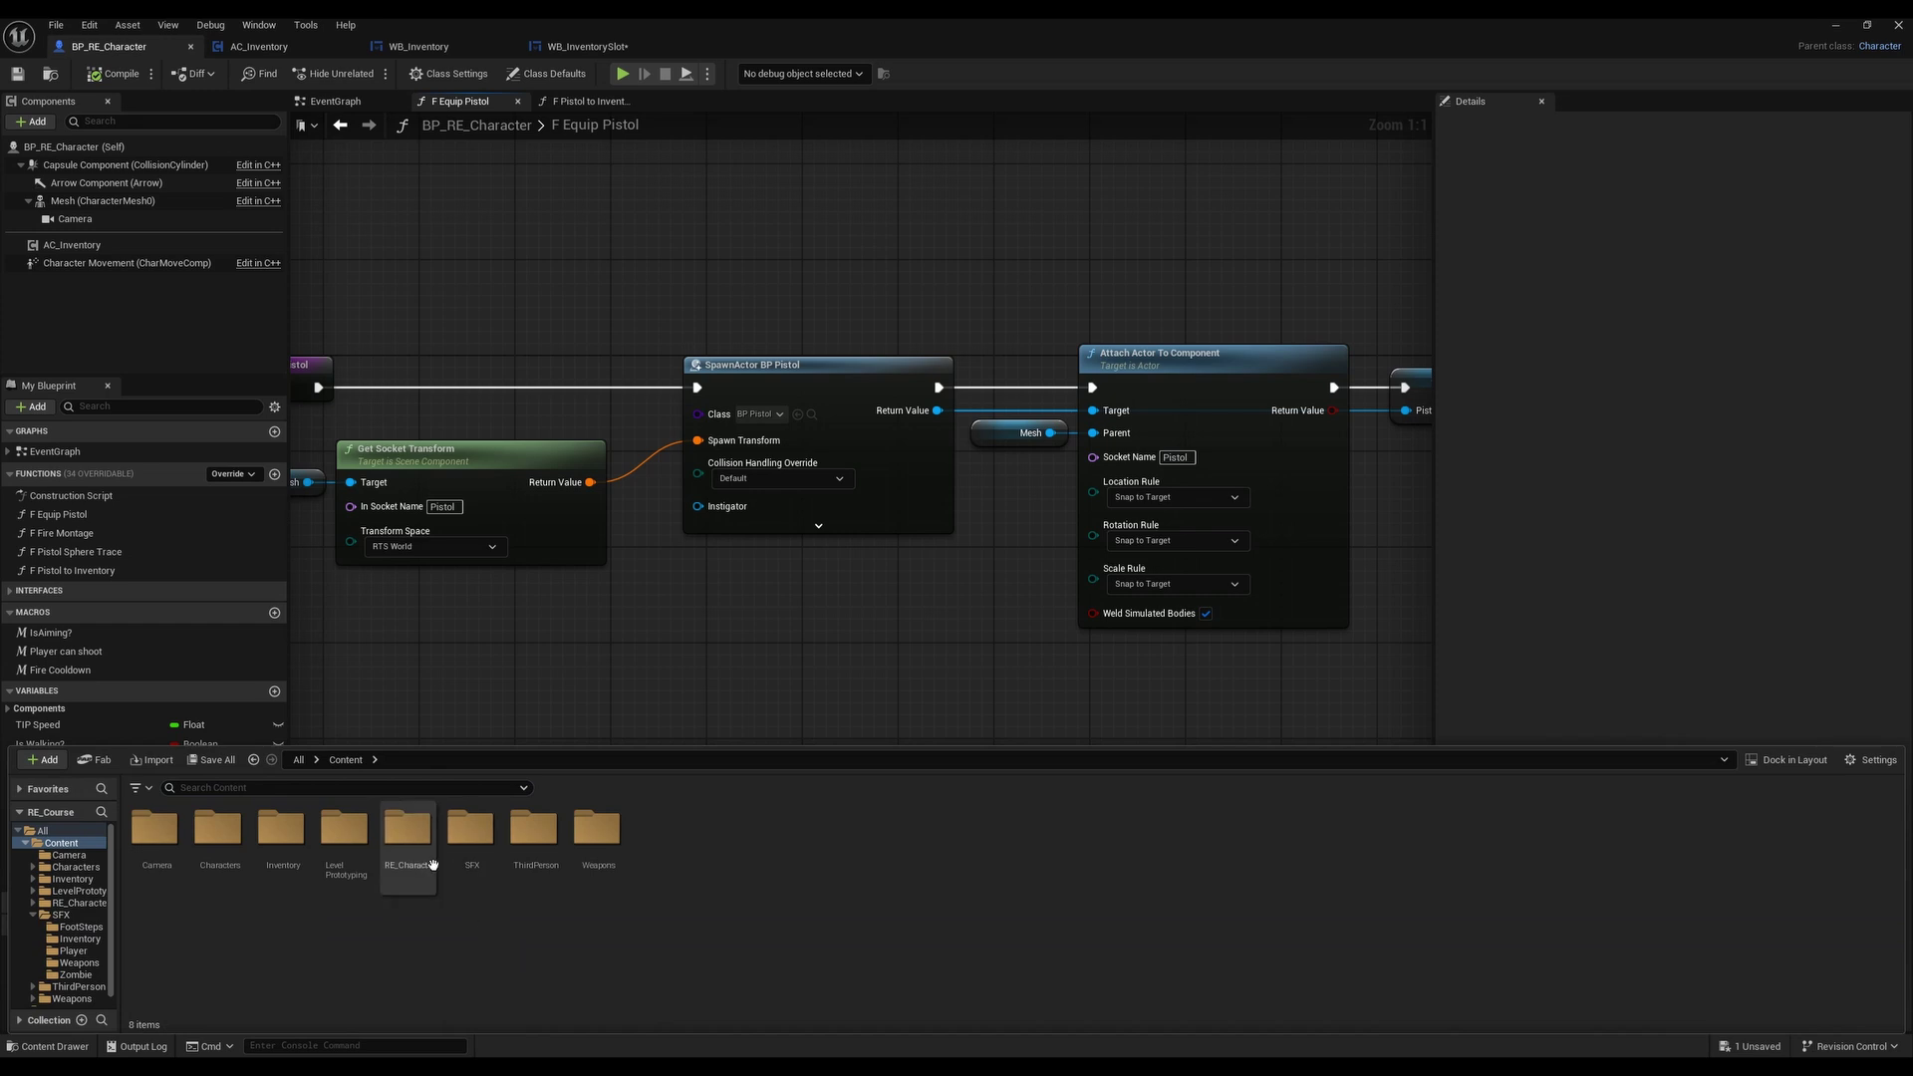
{"action": "double_click", "coordinate": [281, 829]}
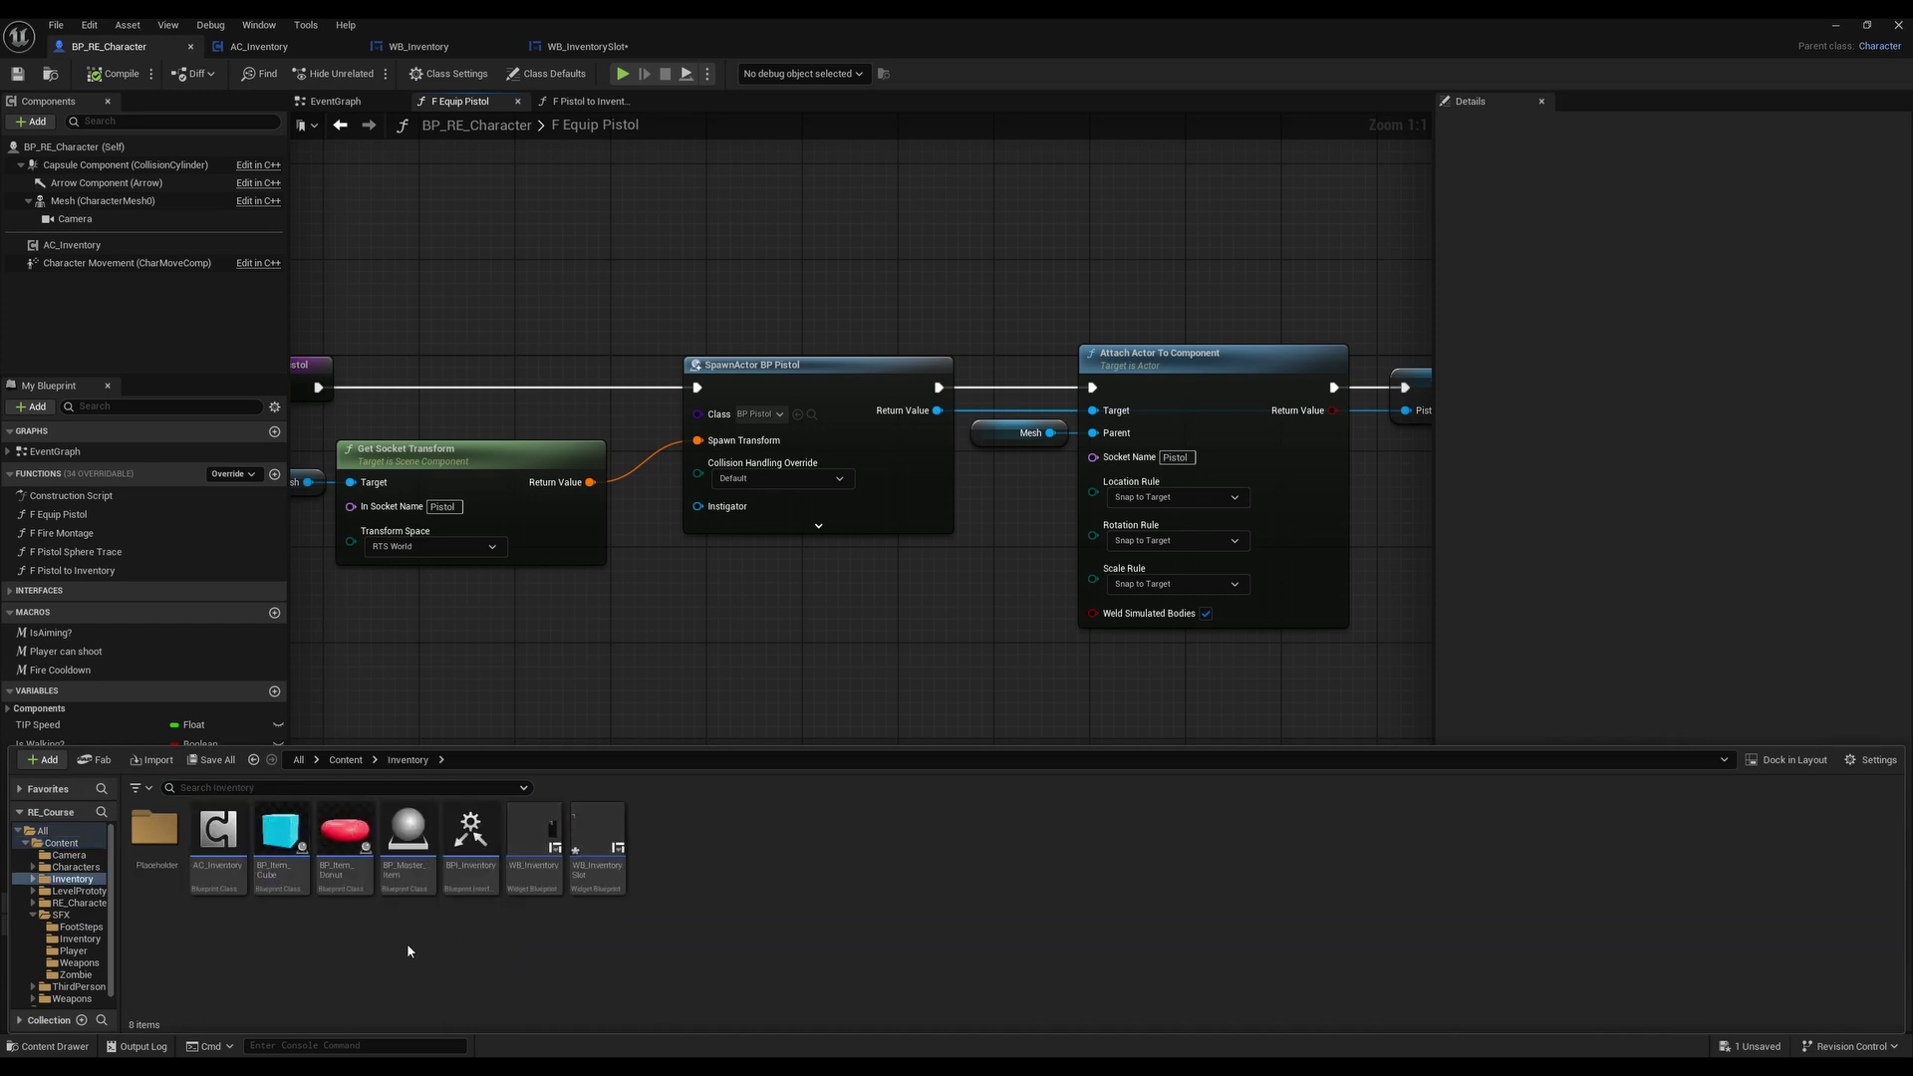
{"action": "right_click", "coordinate": [407, 839]}
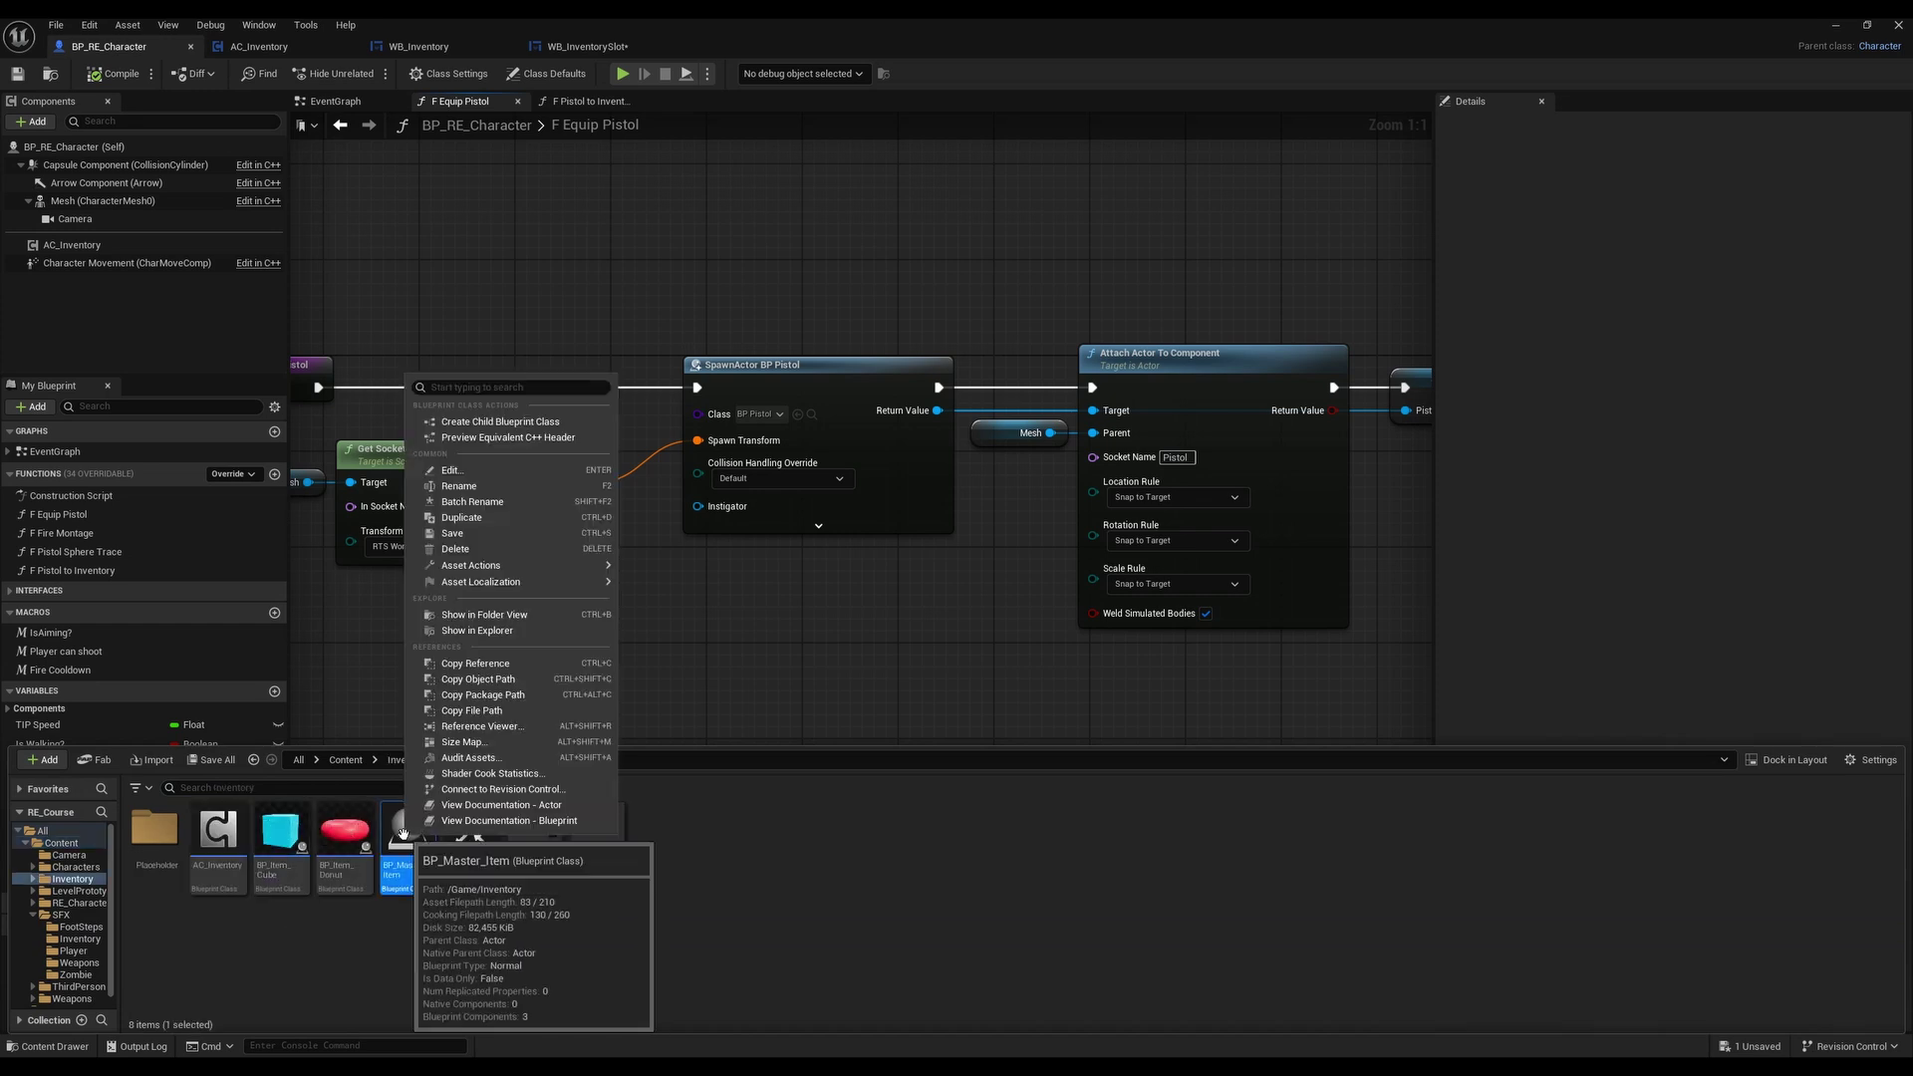
{"action": "left_click", "coordinate": [488, 422]}
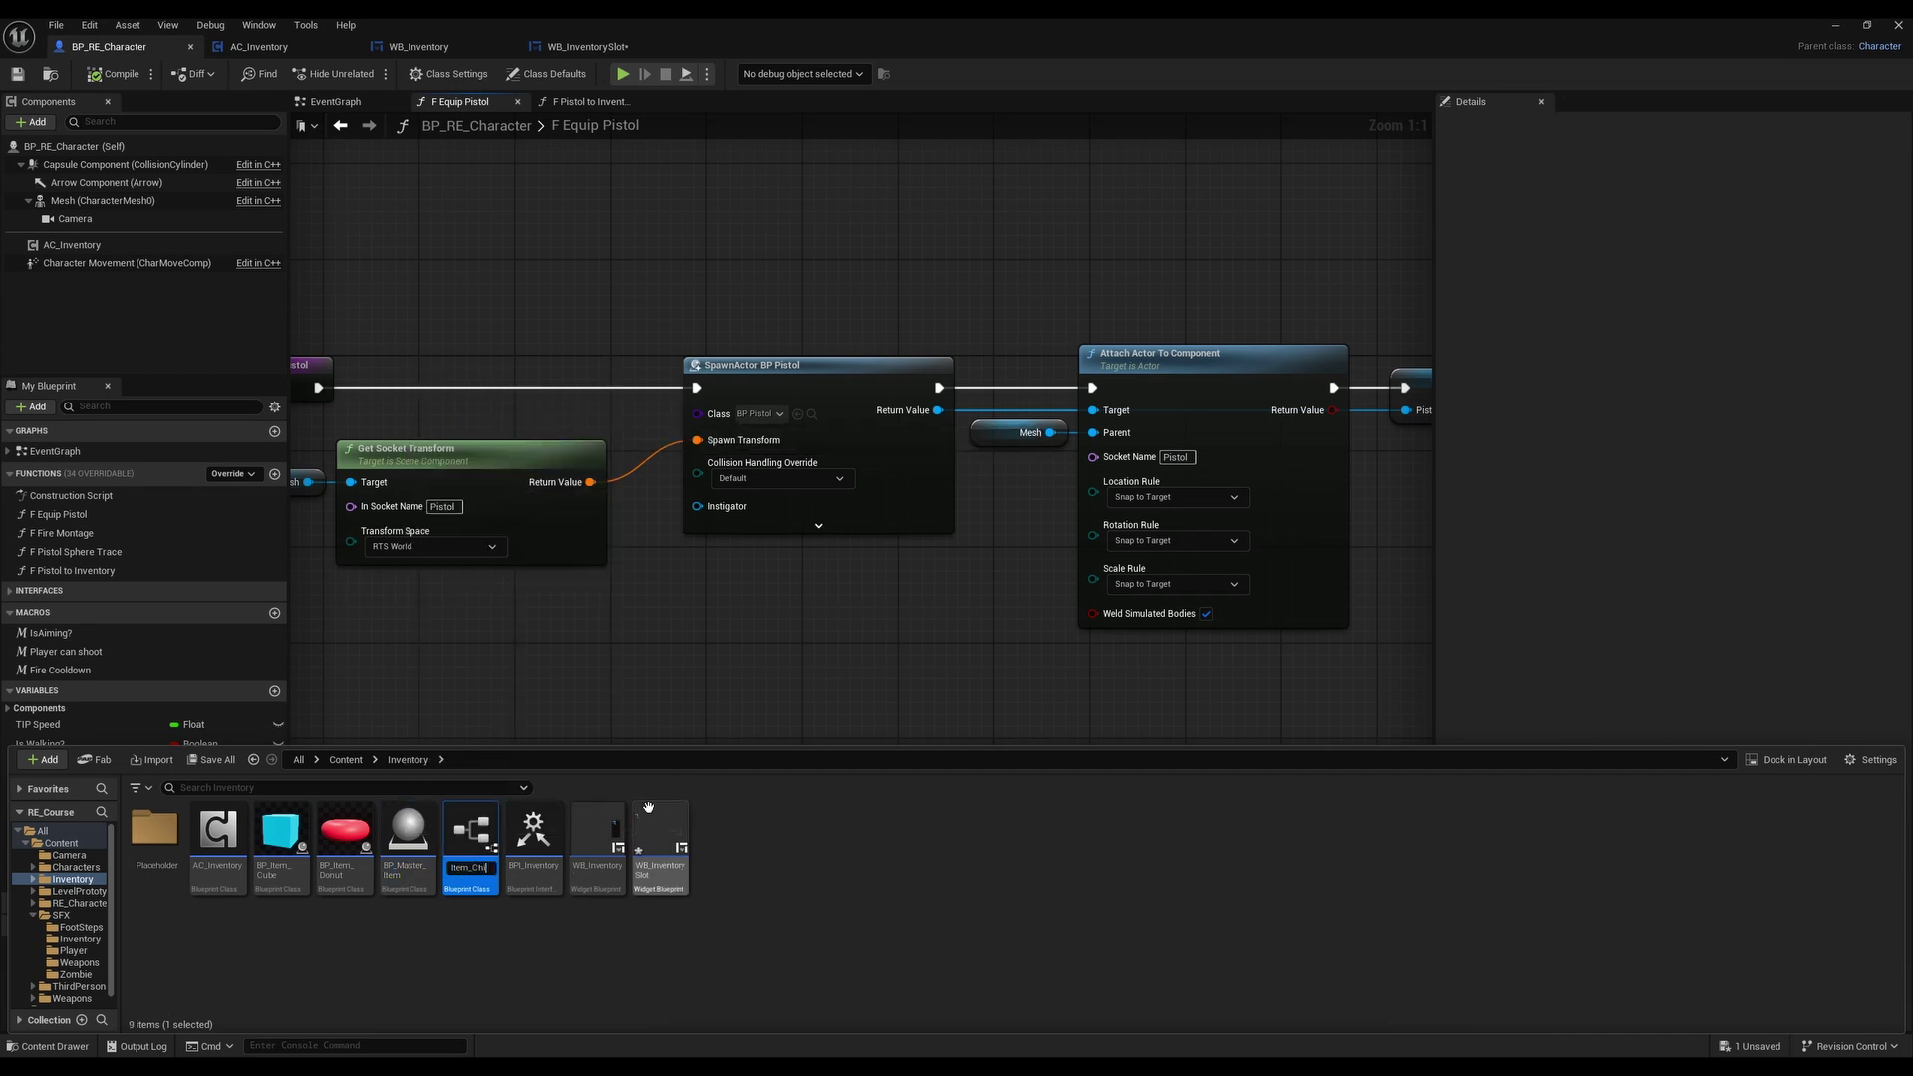
{"action": "type", "text": "BP_Item_Pistol"}
{"action": "key", "text": "Return"}
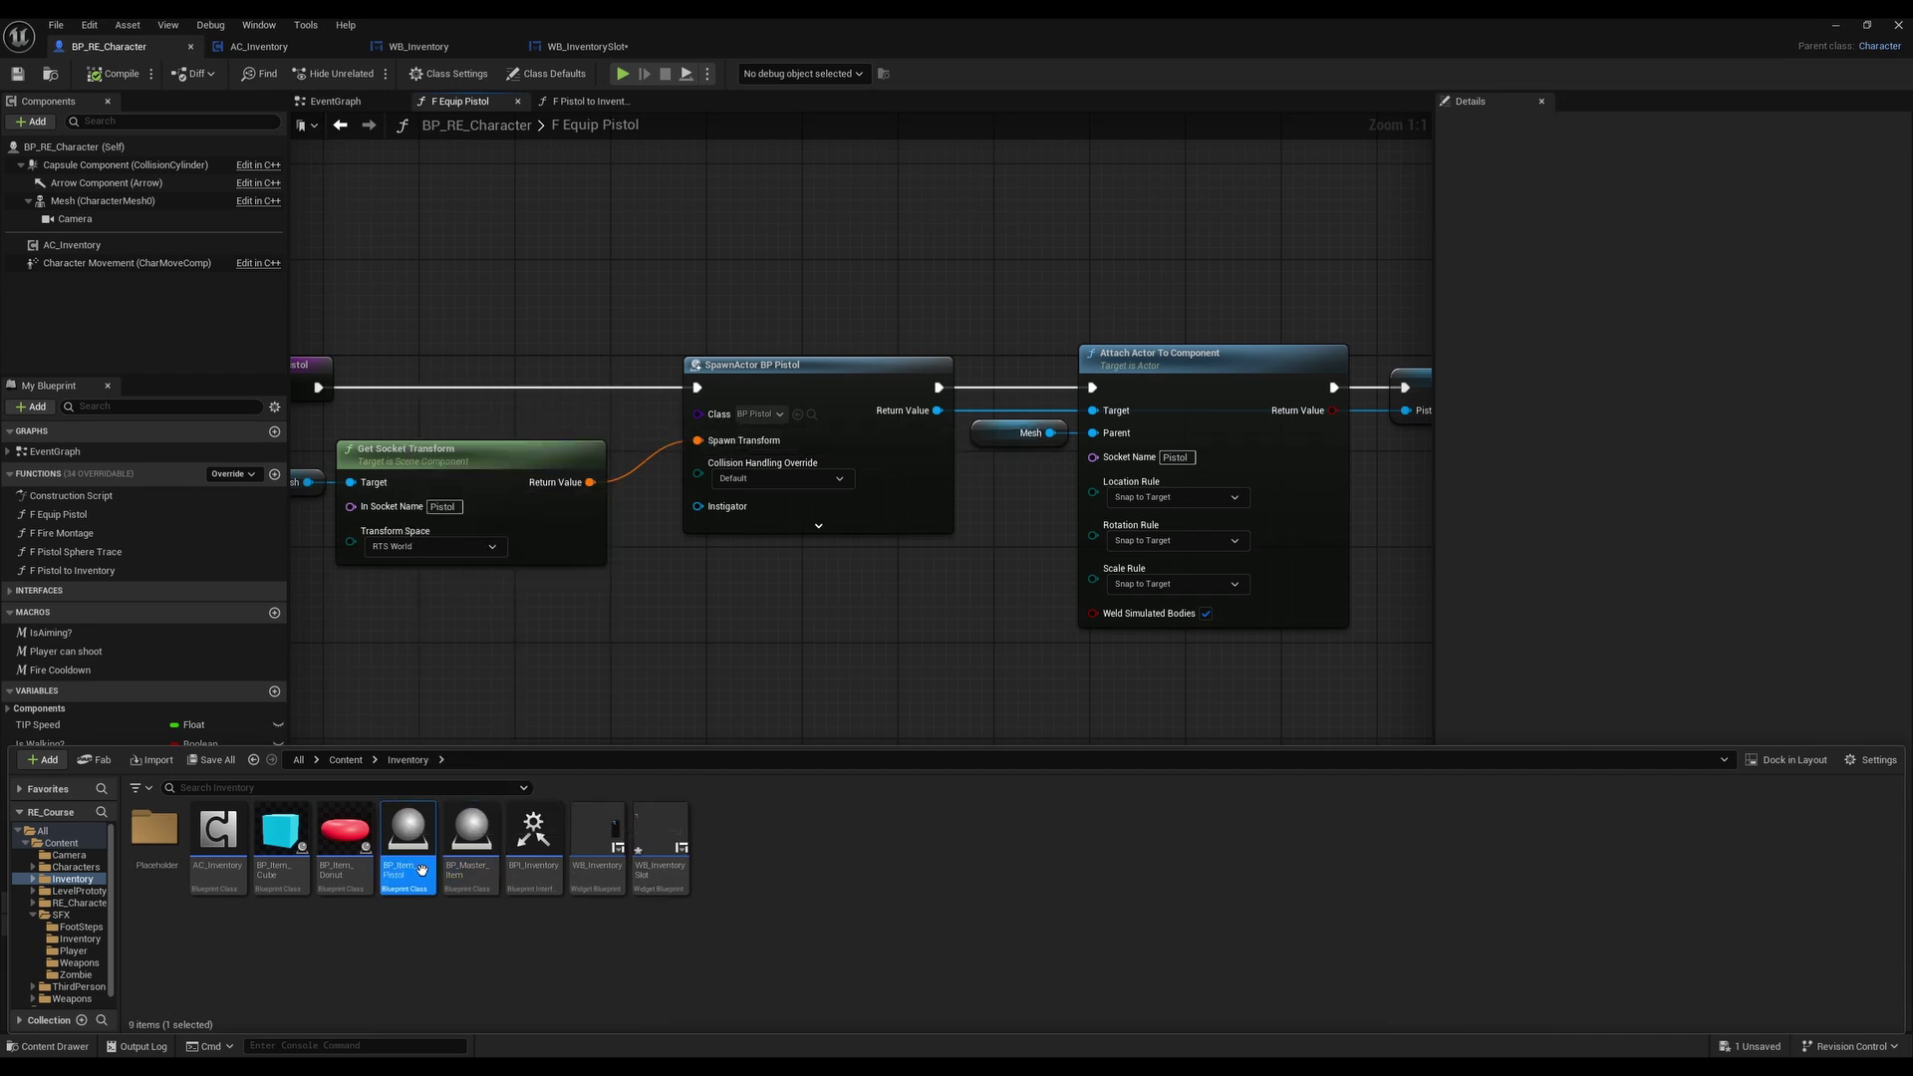
Open BP_Item_Pistol, set its Item Name to Pistol and Description to "This is a Pistol", and look up pistol assets for its image and mesh
{"action": "double_click", "coordinate": [422, 870]}
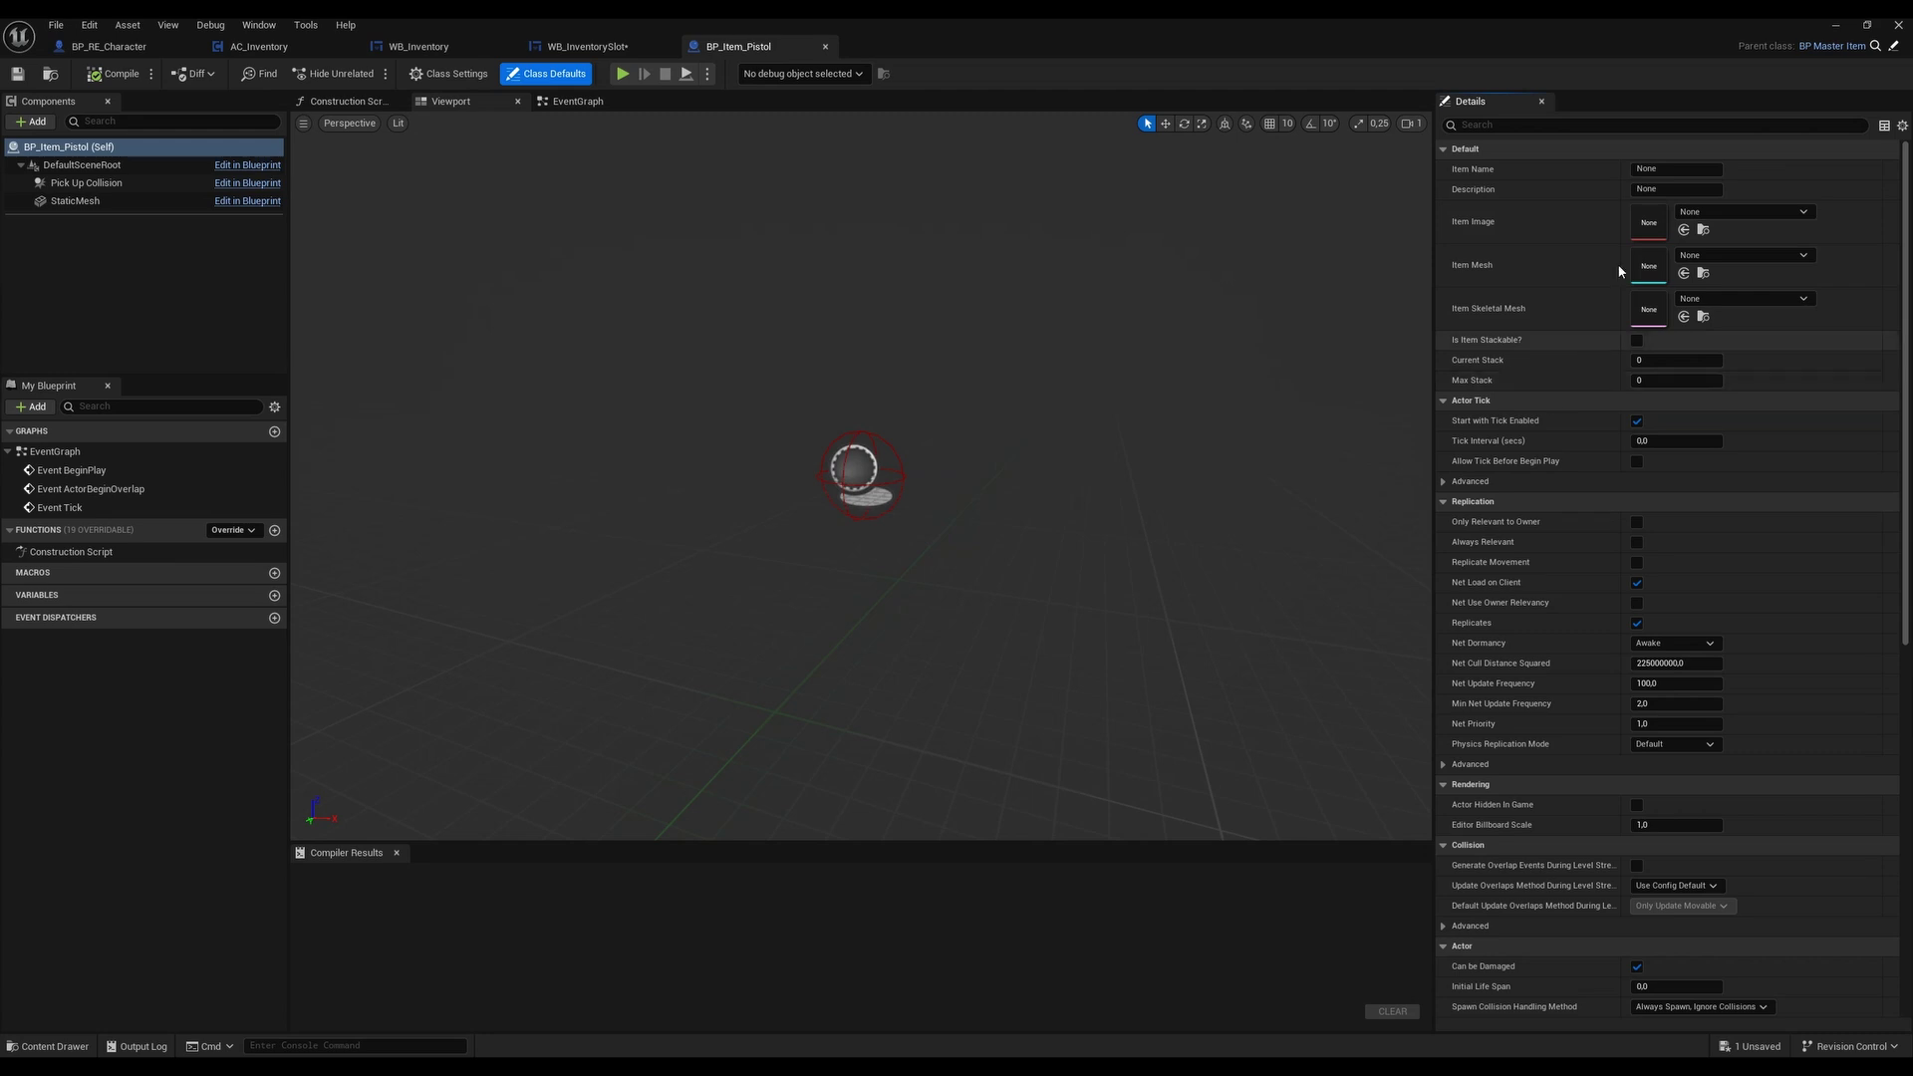
{"action": "left_click", "coordinate": [1677, 169]}
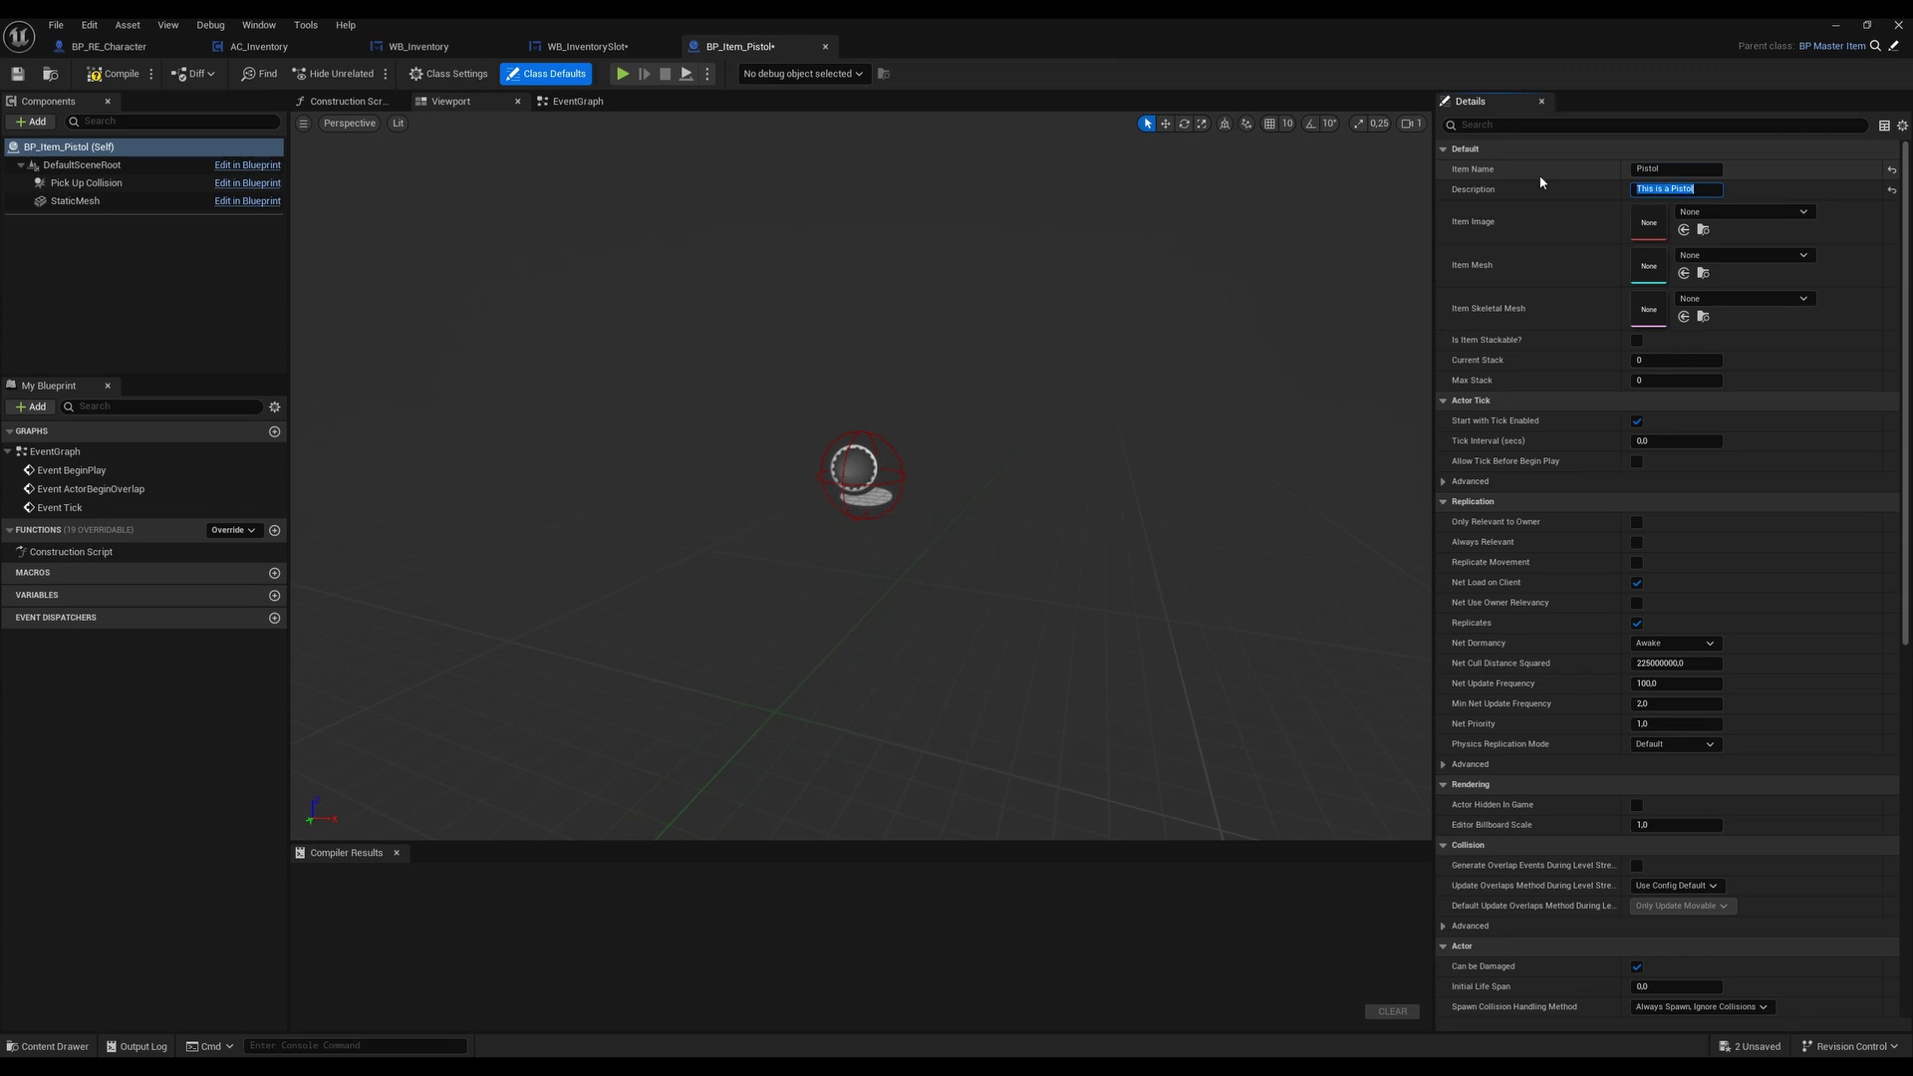
{"action": "left_click", "coordinate": [1743, 212]}
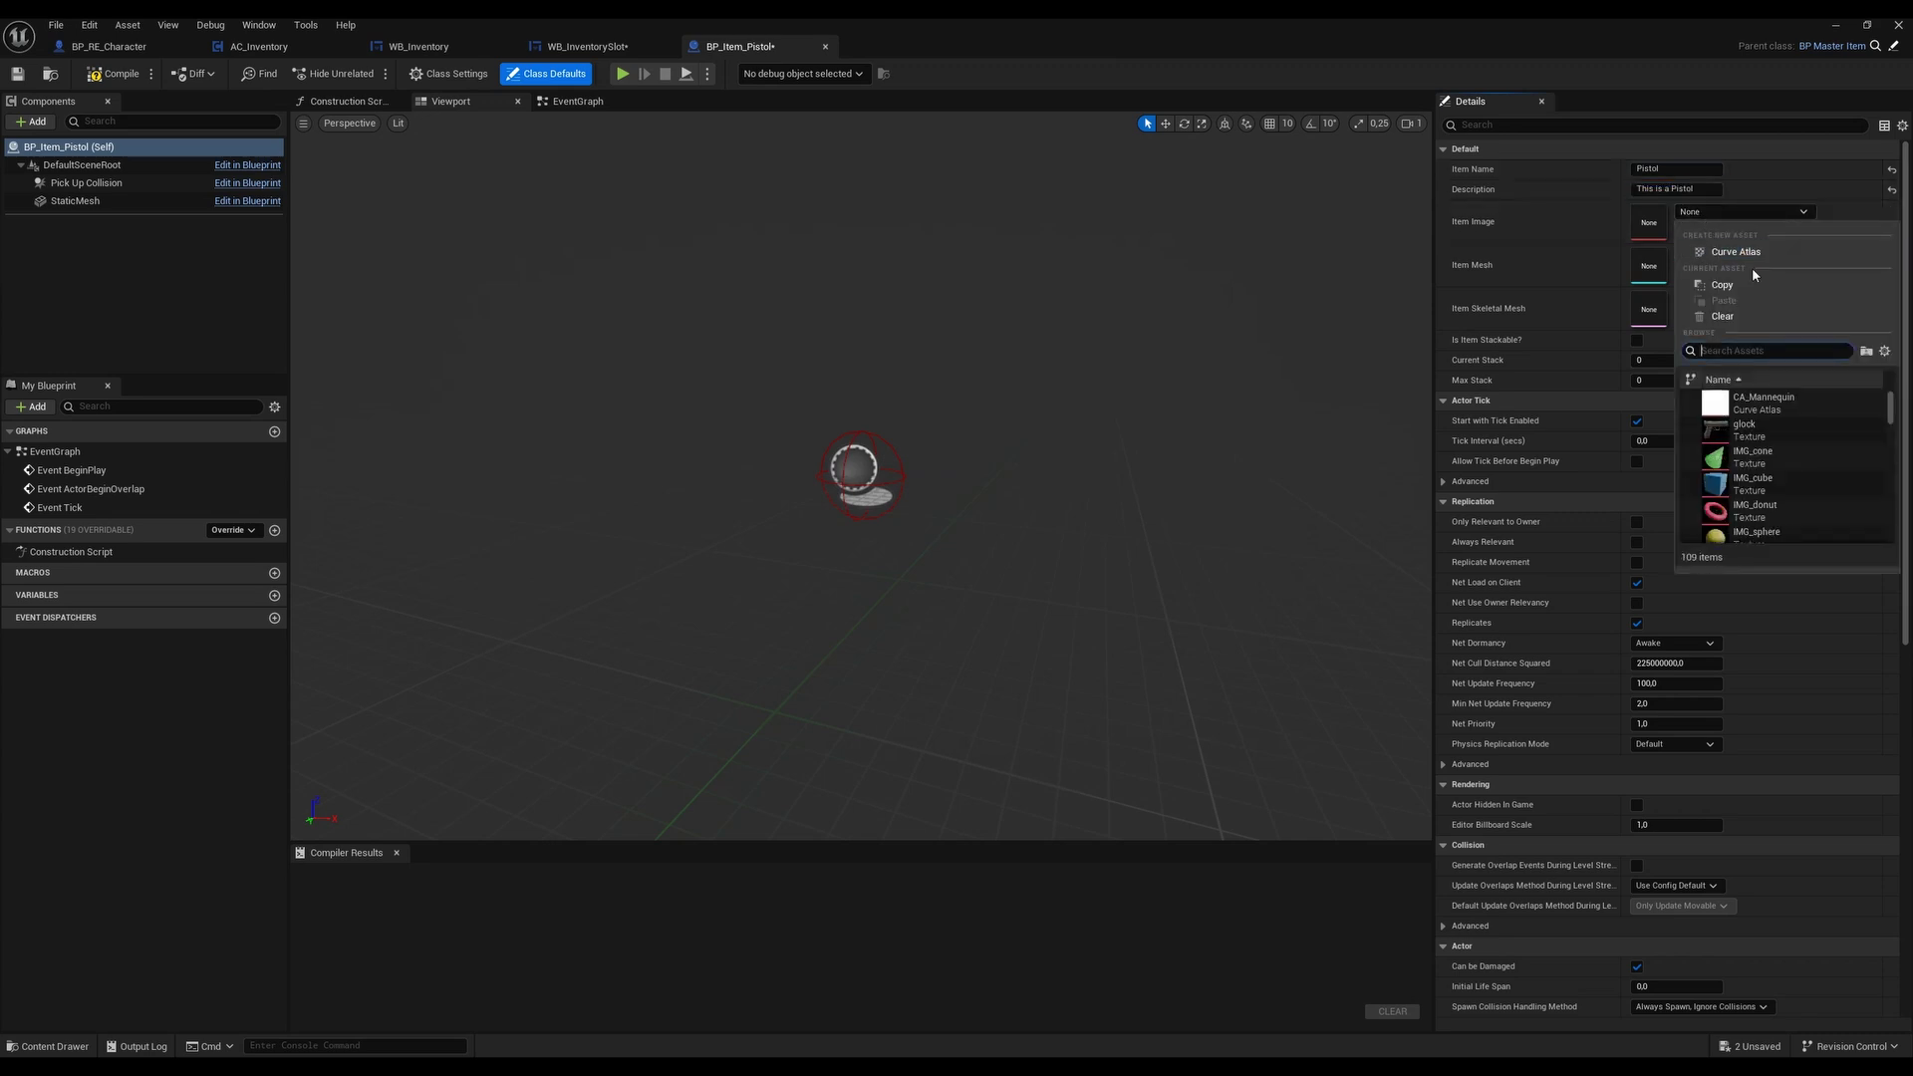
{"action": "type", "text": "pistol"}
{"action": "left_click", "coordinate": [1744, 398]}
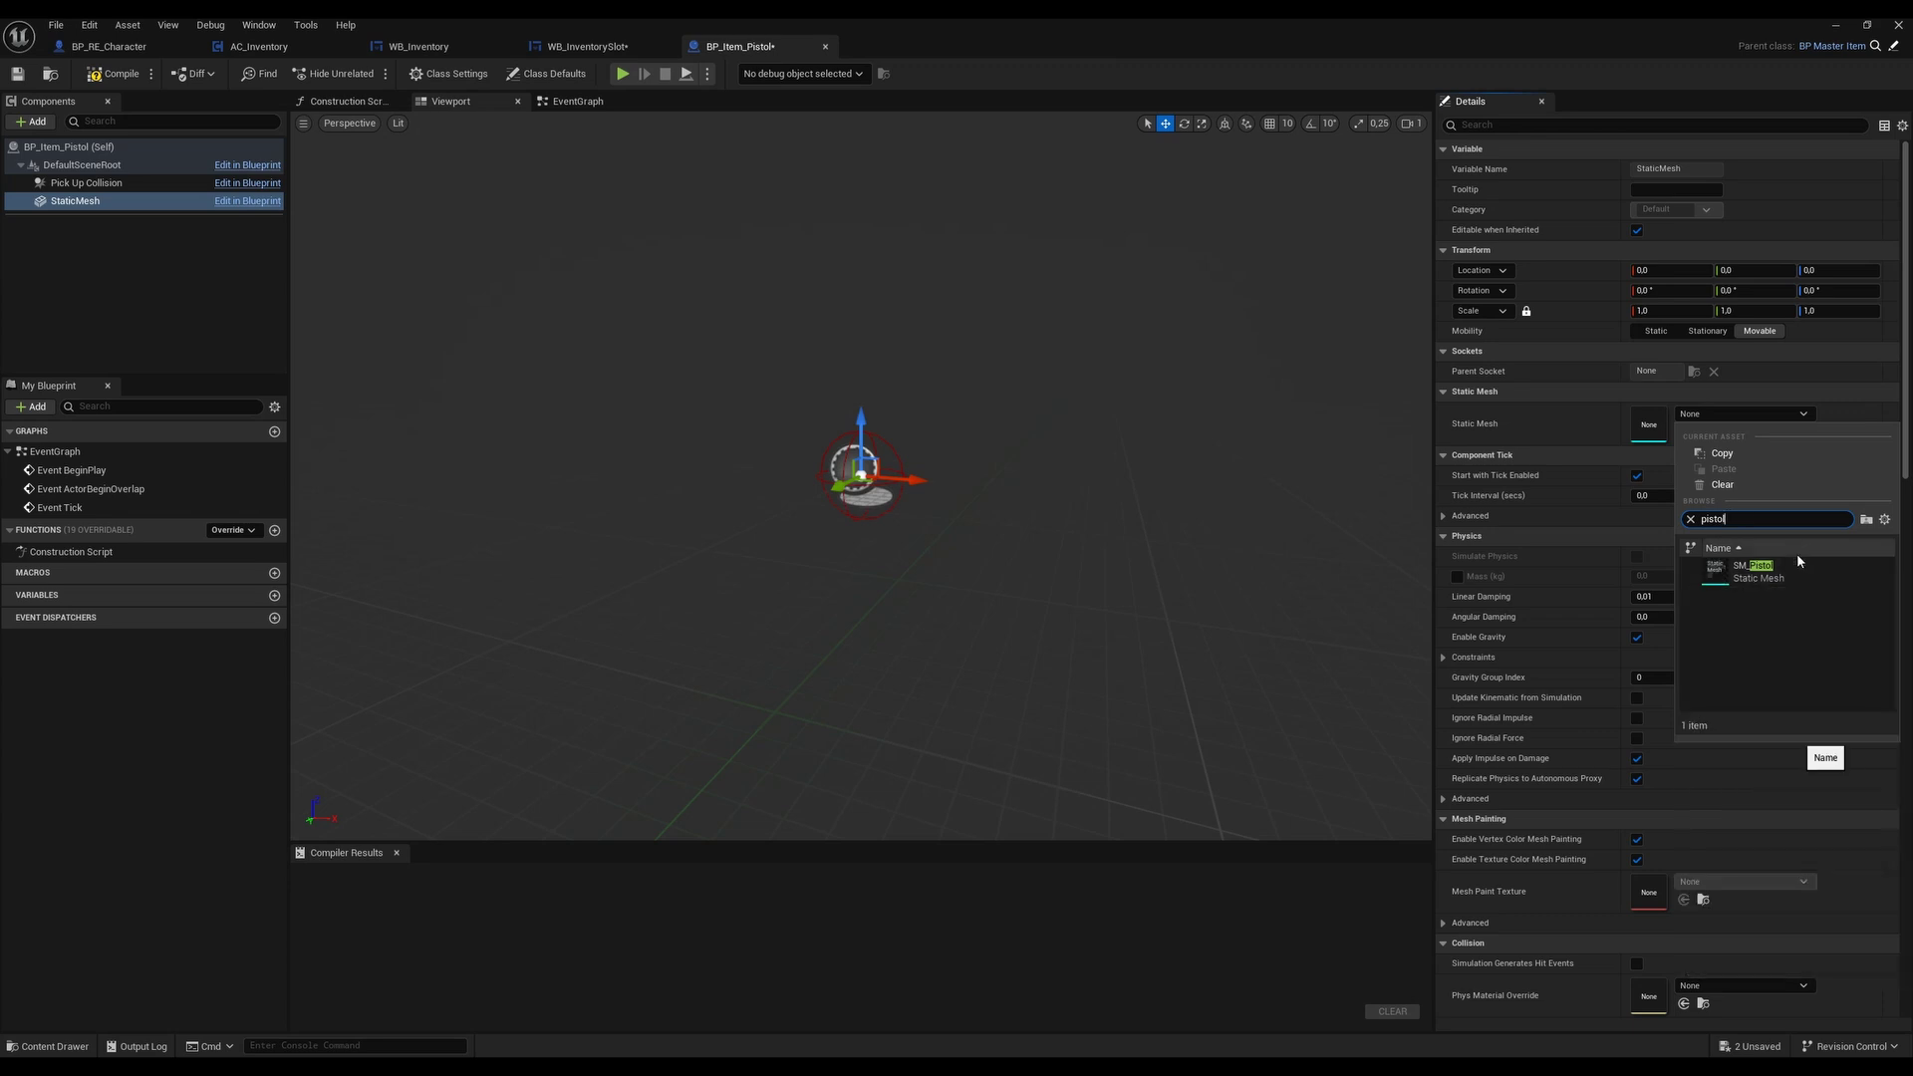
{"action": "left_click", "coordinate": [116, 265]}
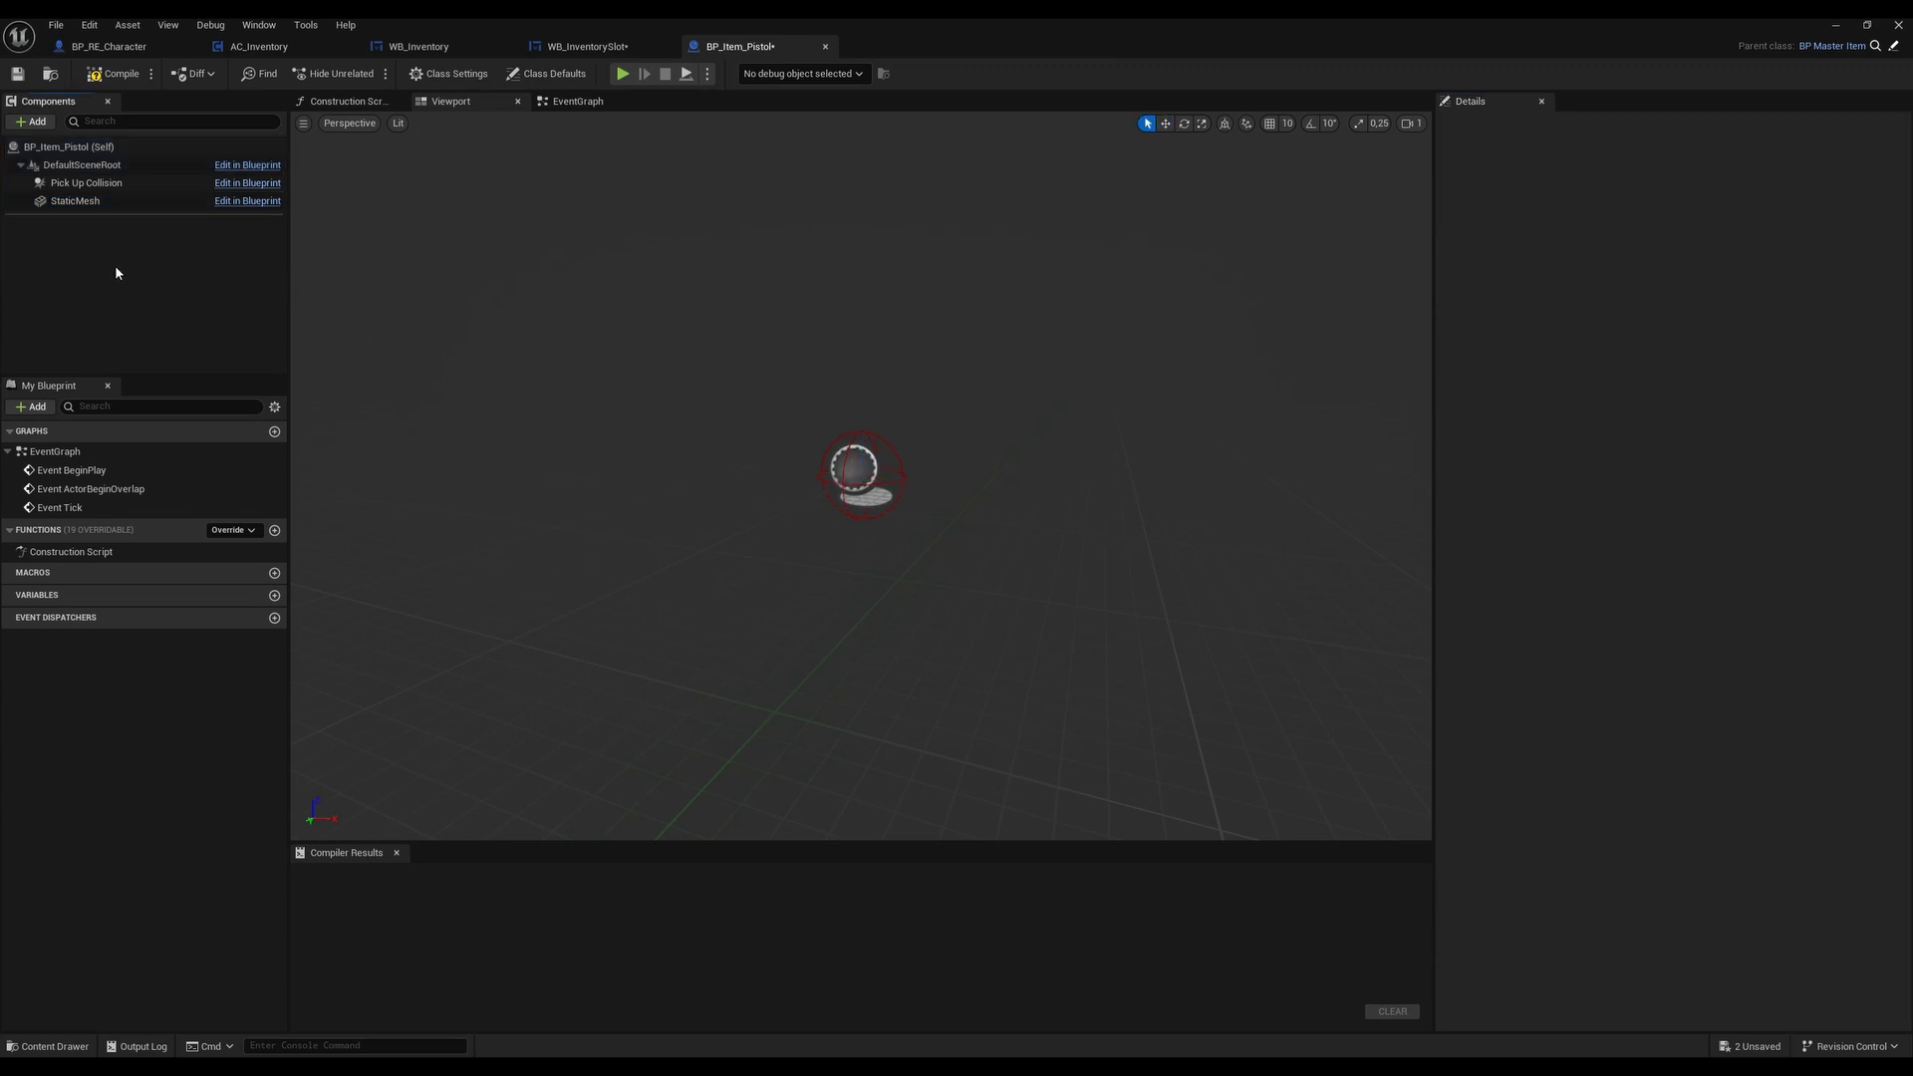
{"action": "left_click", "coordinate": [88, 202]}
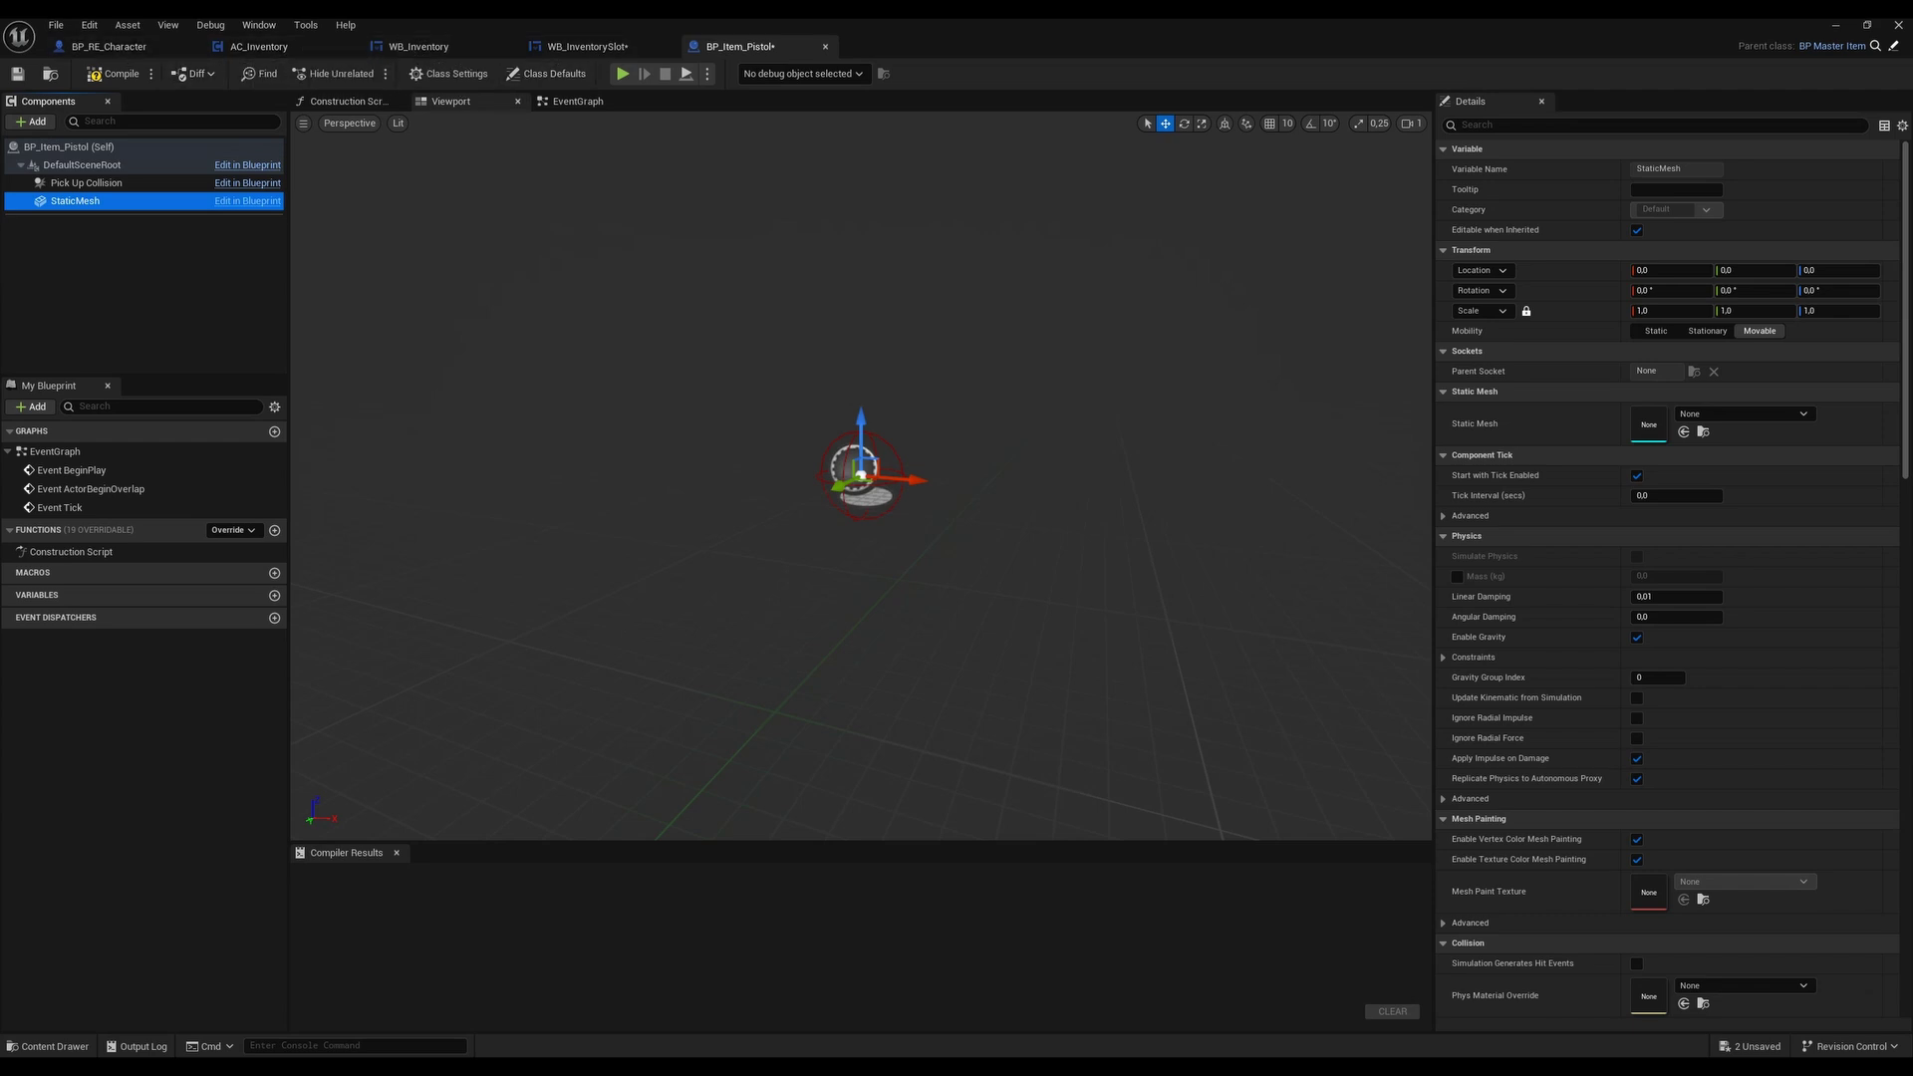
Open BP_Master_Item from the Inventory folder, close its event graph, and show its Viewport
{"action": "left_click", "coordinate": [59, 1047]}
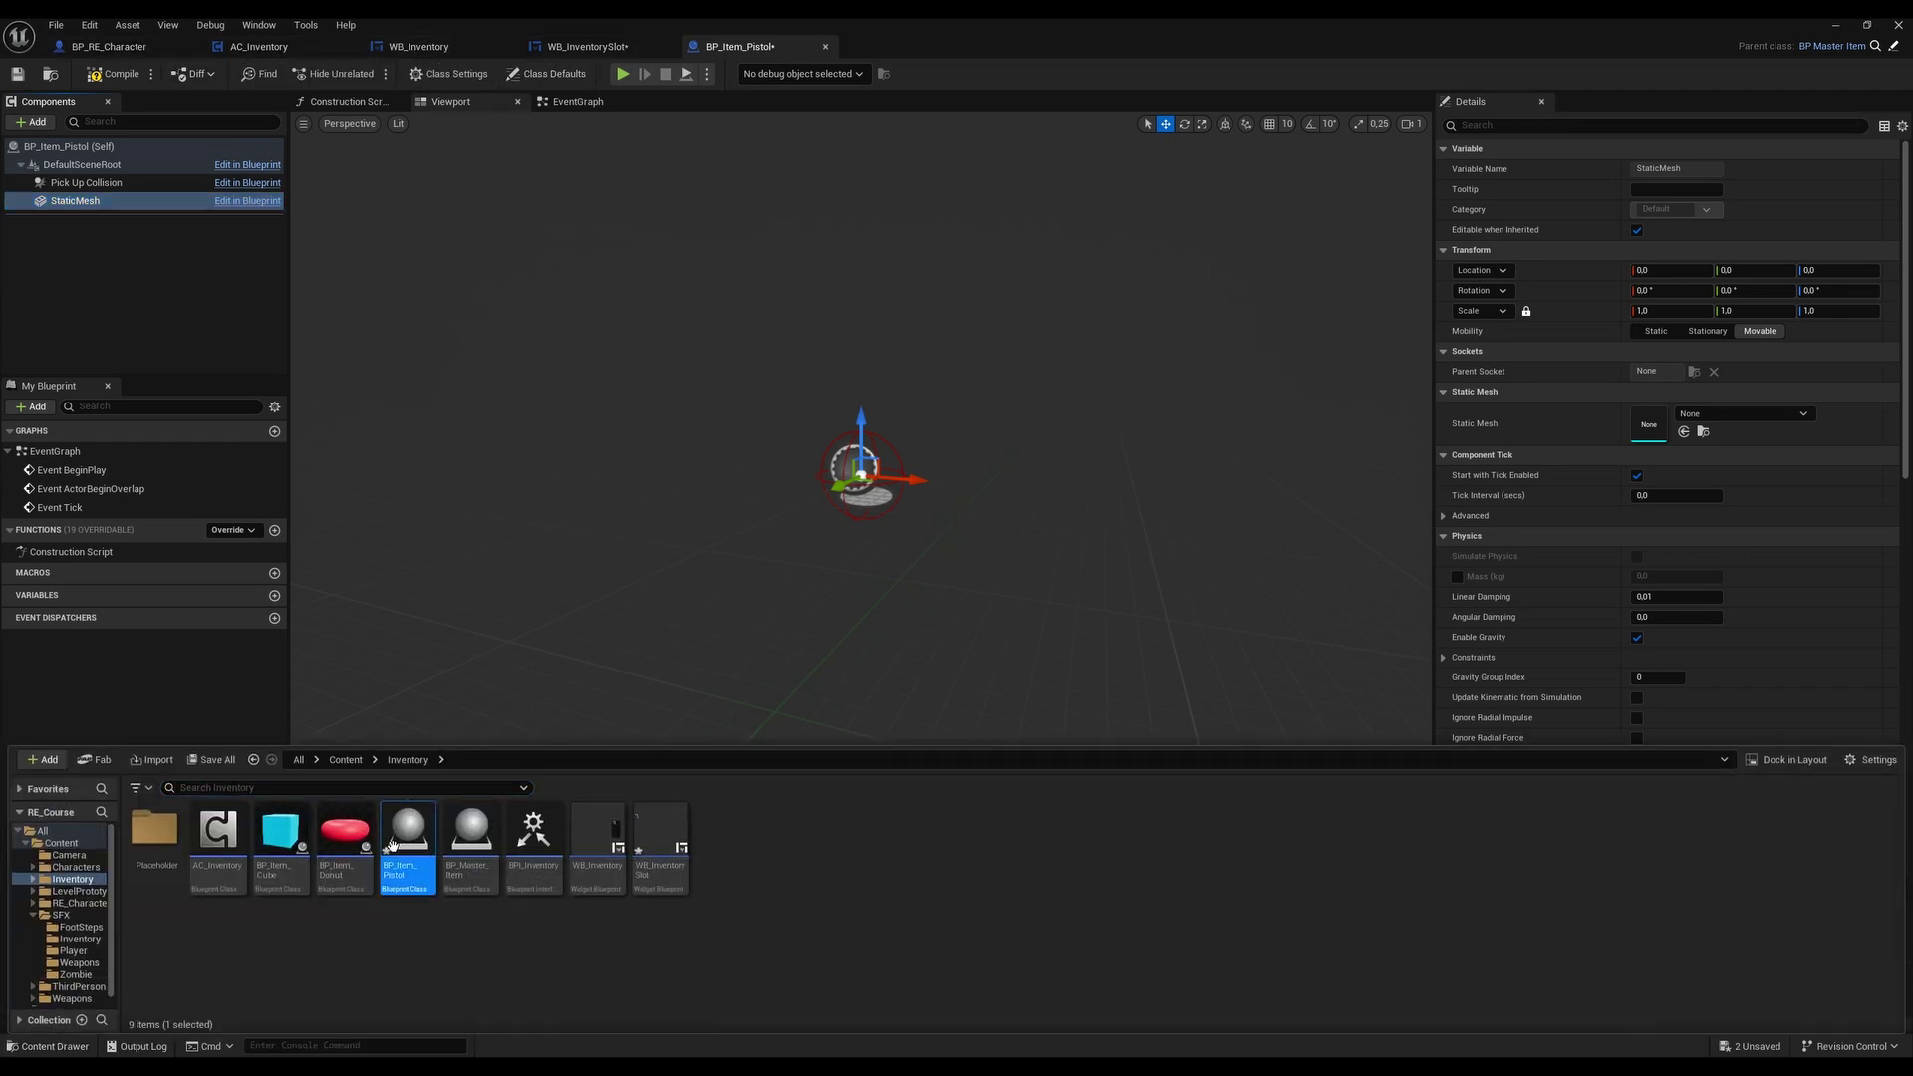
{"action": "left_click", "coordinate": [466, 842]}
{"action": "double_click", "coordinate": [469, 846]}
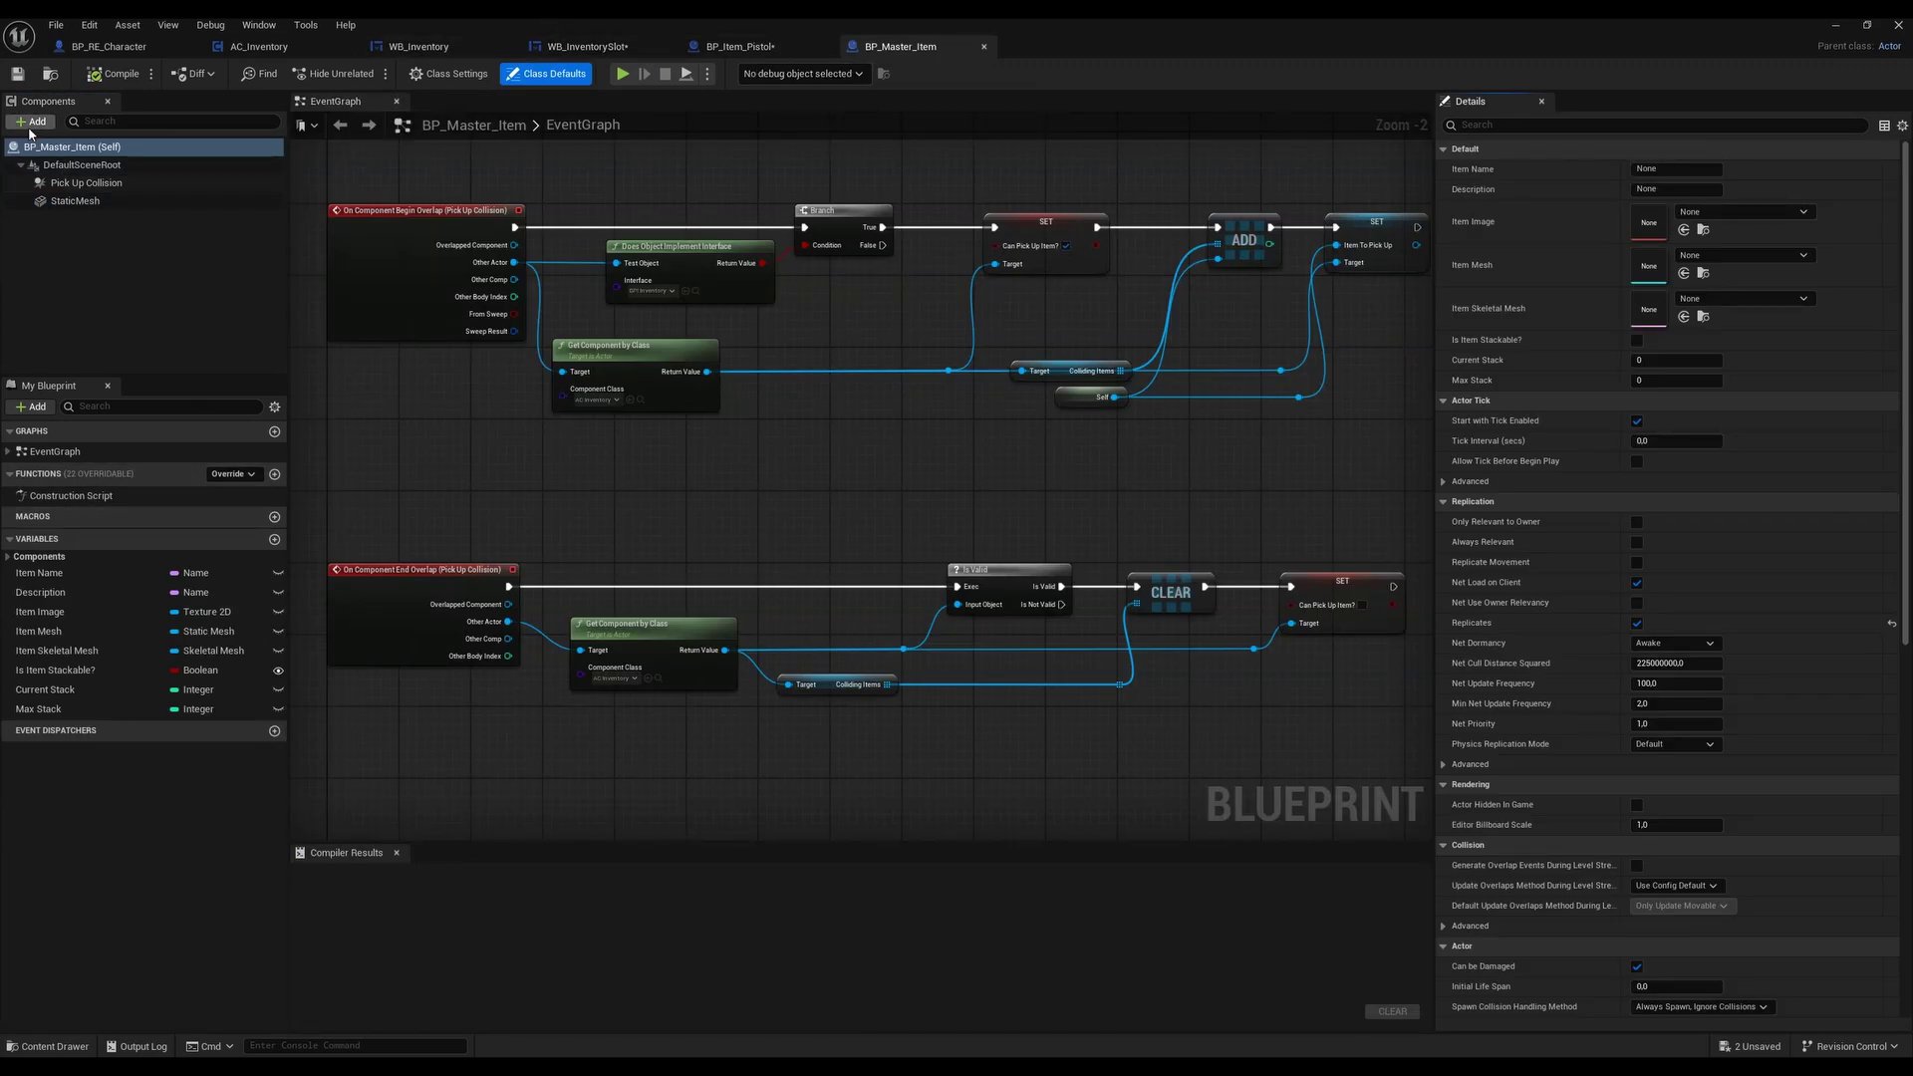
{"action": "left_click", "coordinate": [396, 104]}
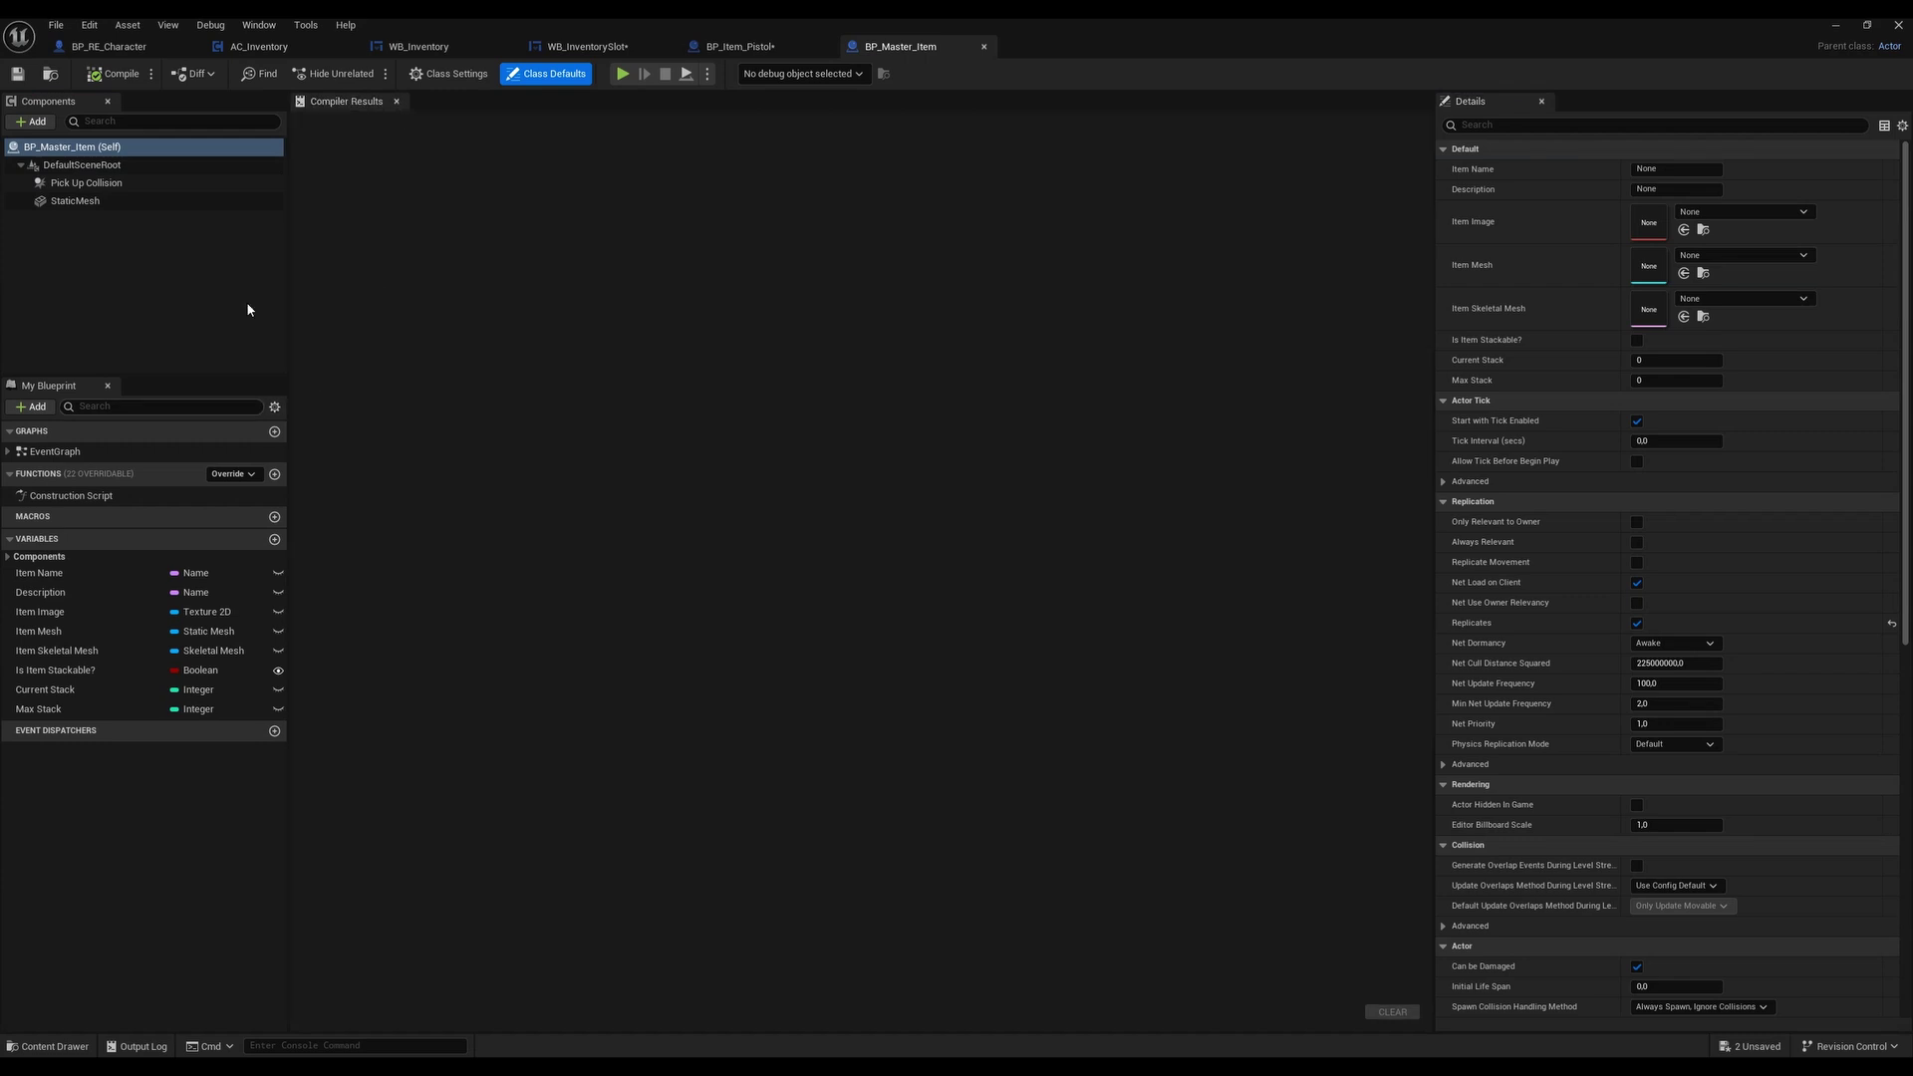
{"action": "left_click", "coordinate": [207, 27]}
{"action": "mouse_move", "coordinate": [262, 31]}
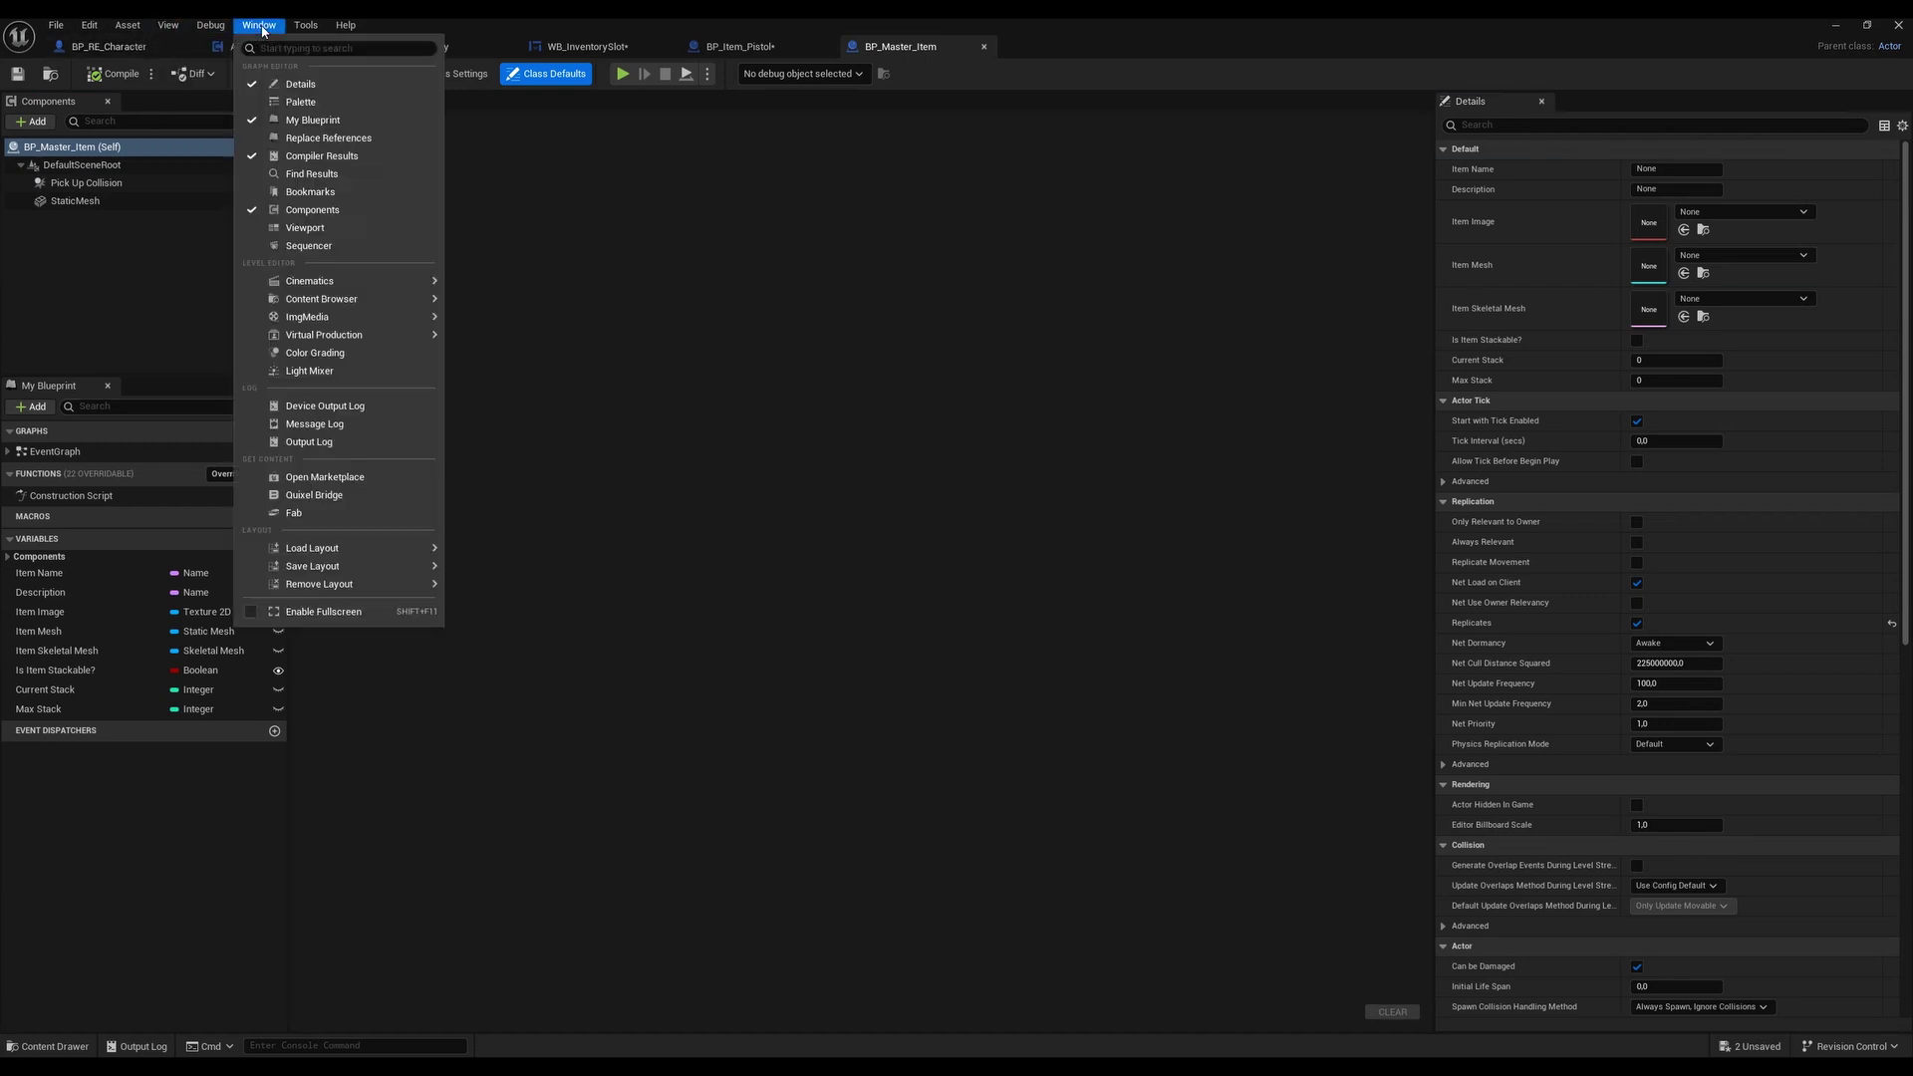
{"action": "left_click", "coordinate": [306, 228]}
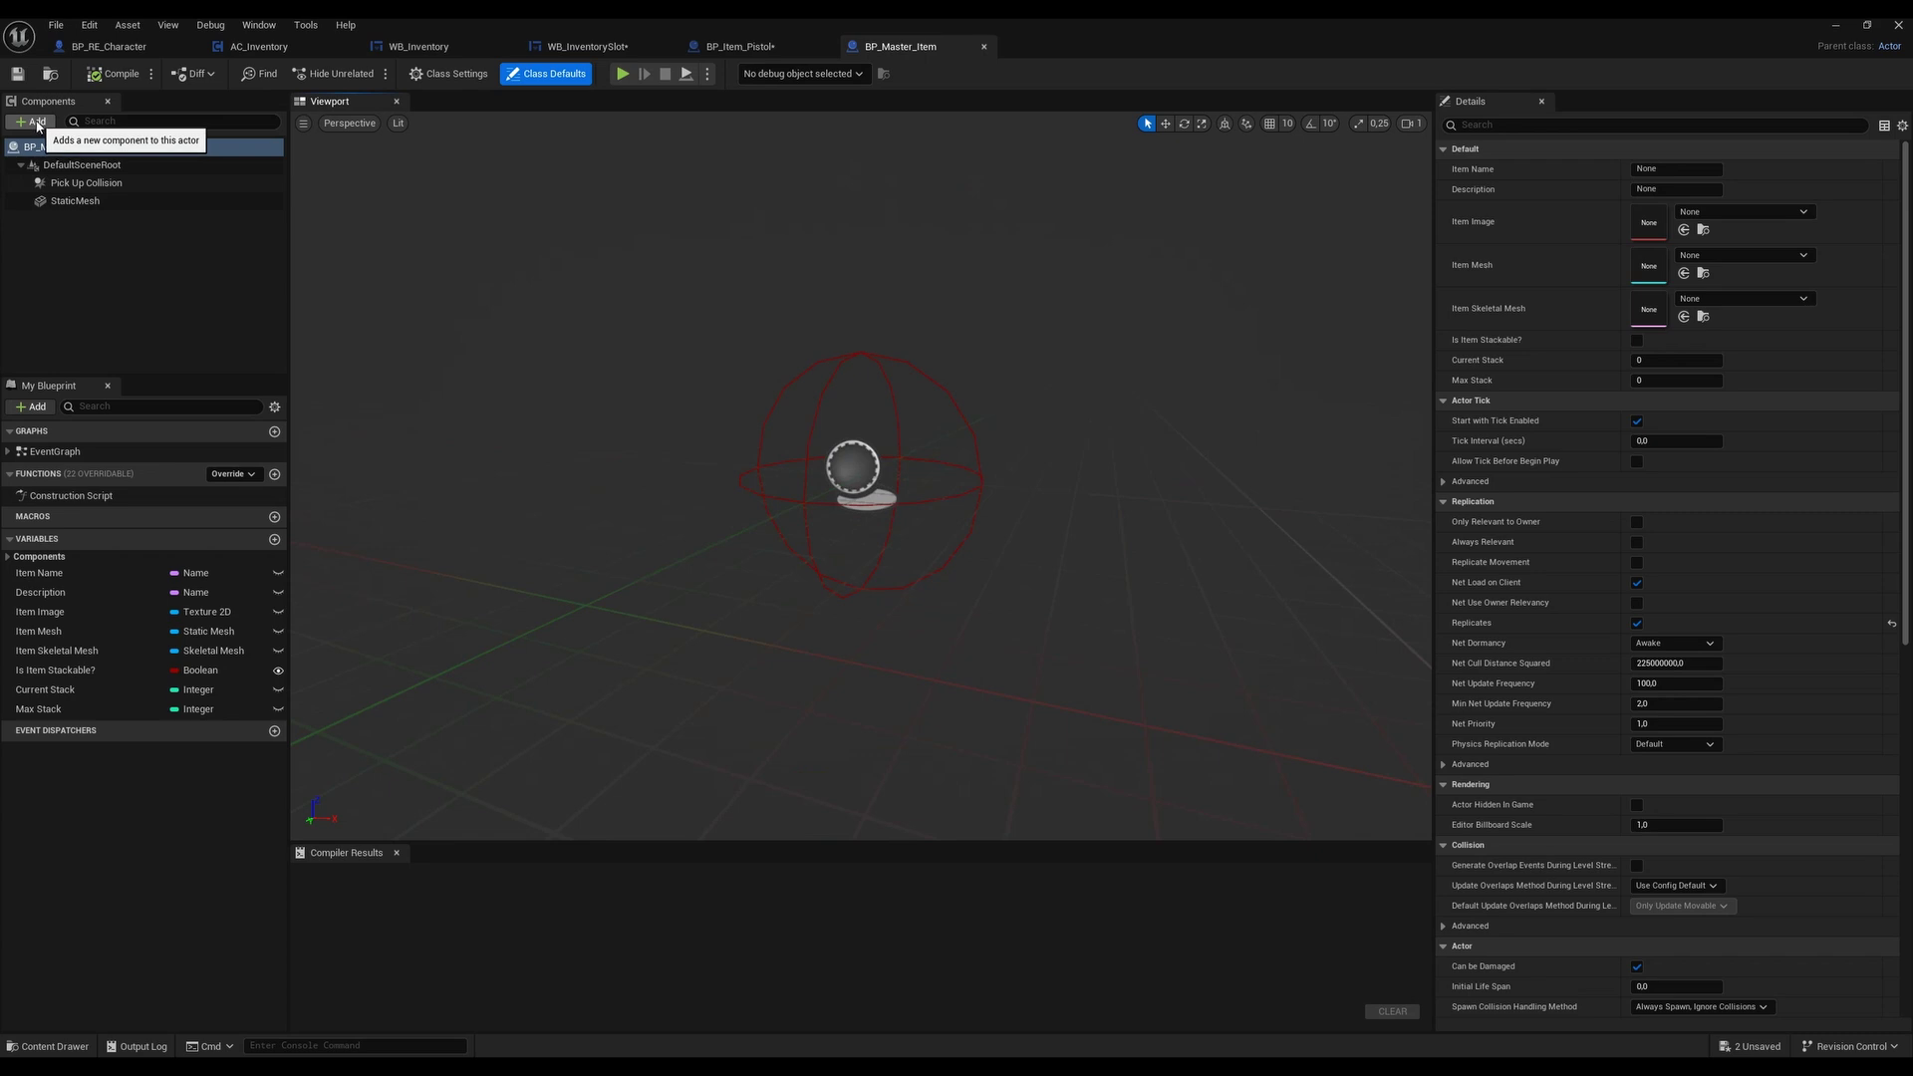
Add a Skeletal Mesh component to BP_Master_Item, assign SKM_Pistol as its Skeletal Mesh Asset, and compile the Blueprint
{"action": "left_click", "coordinate": [32, 121]}
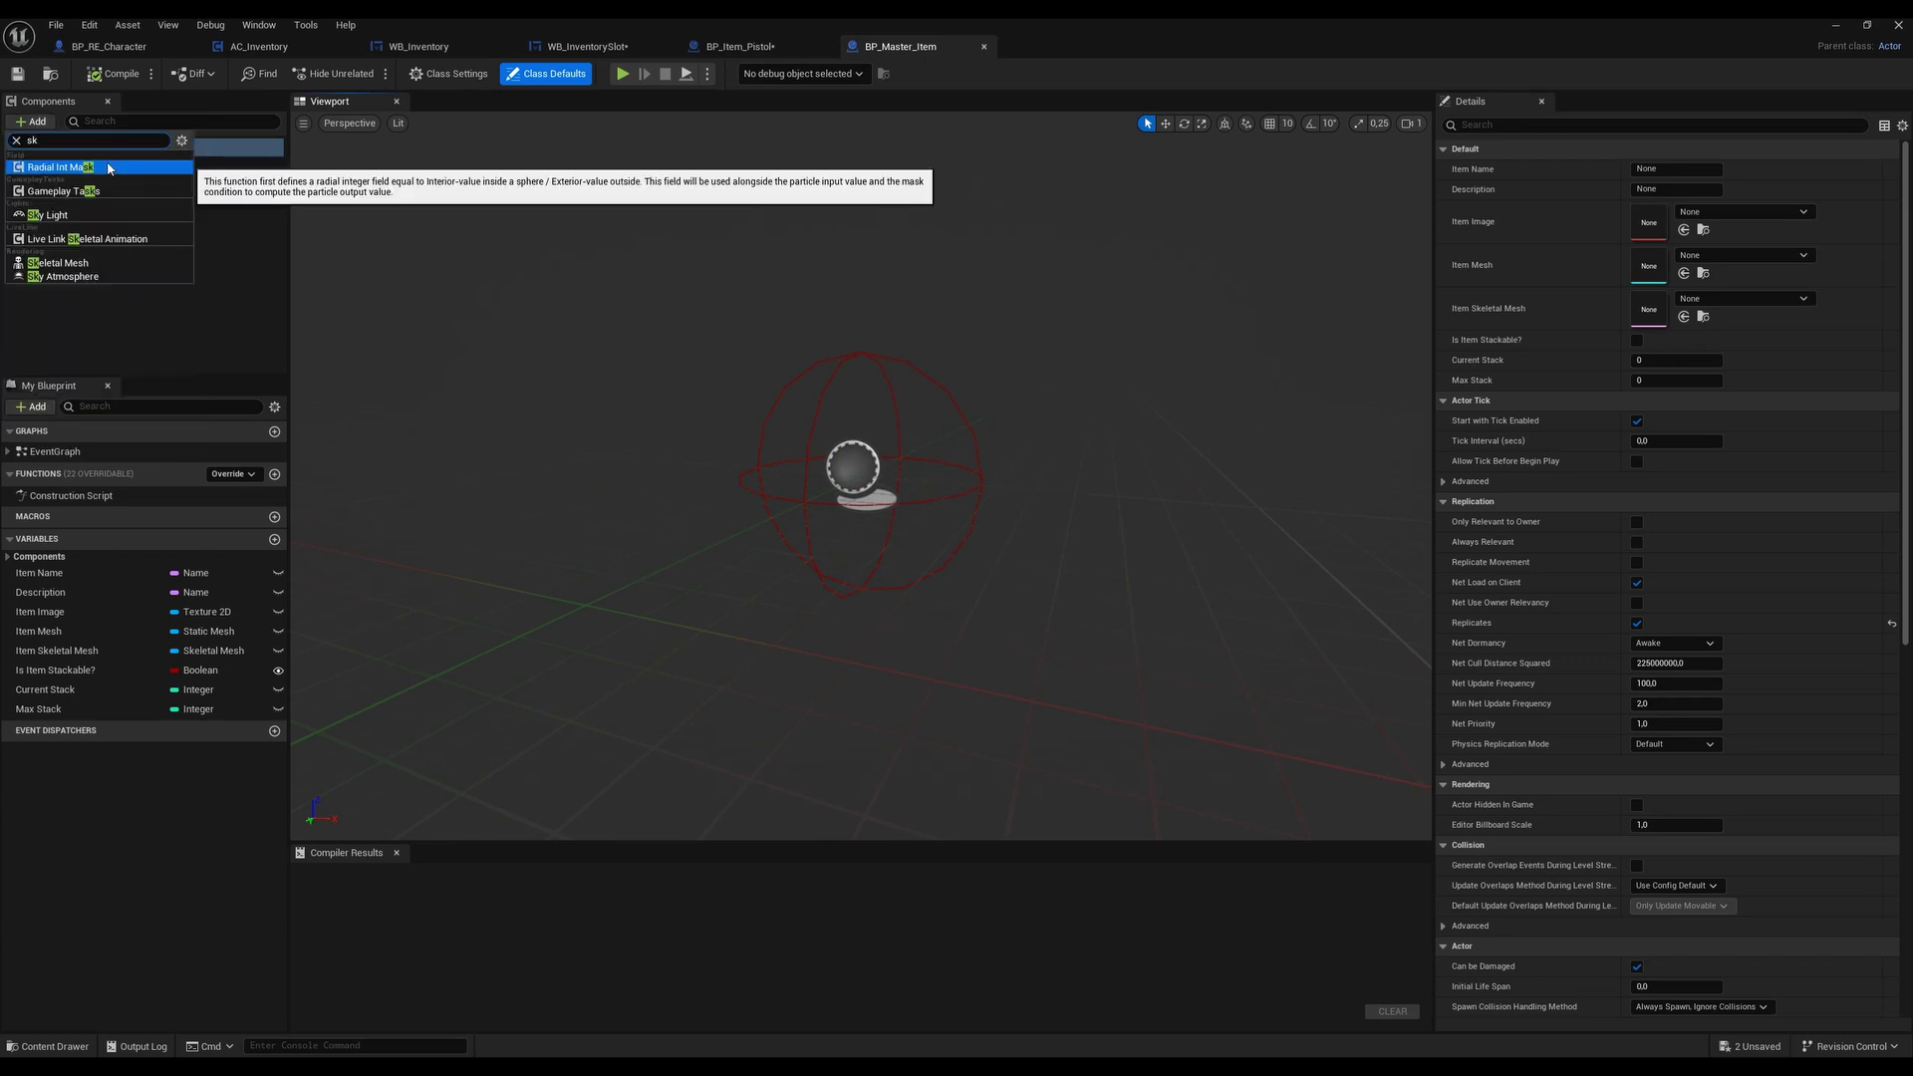
{"action": "left_click", "coordinate": [81, 263]}
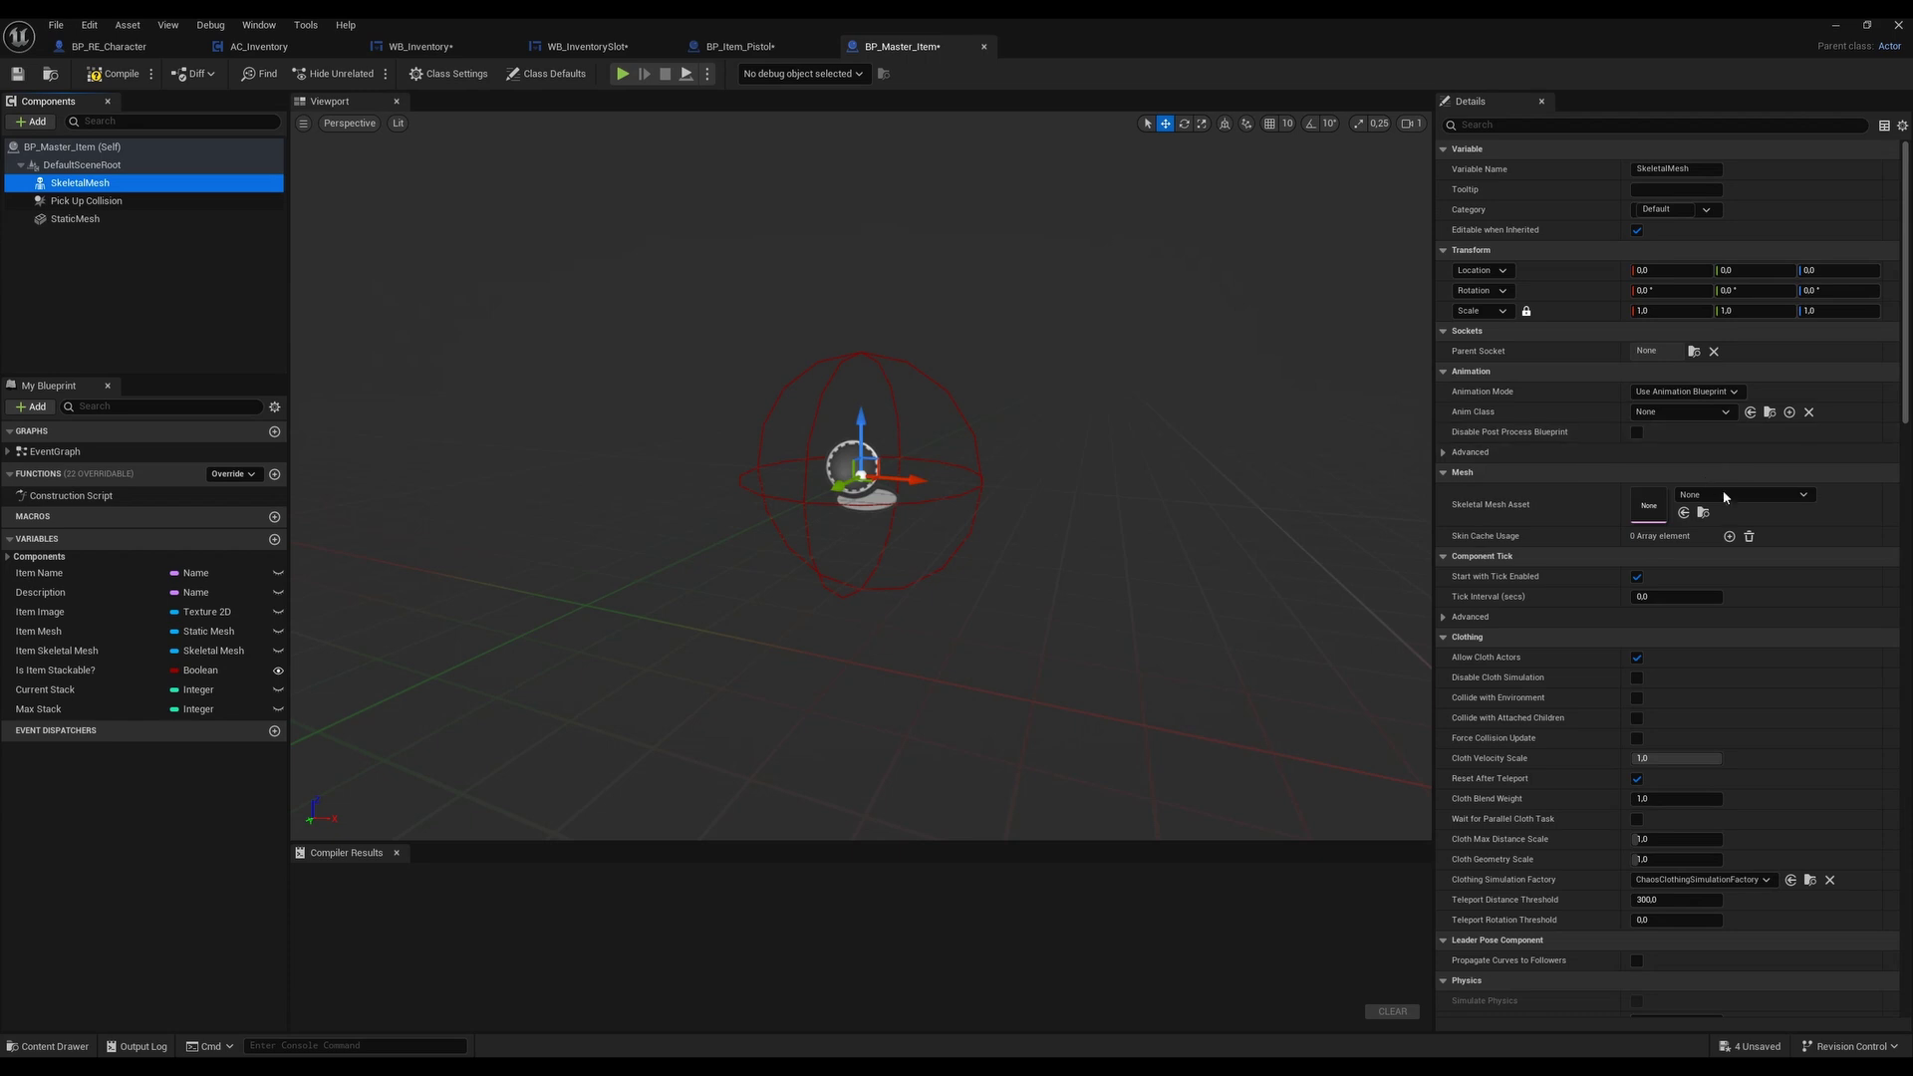
{"action": "left_click", "coordinate": [1733, 499]}
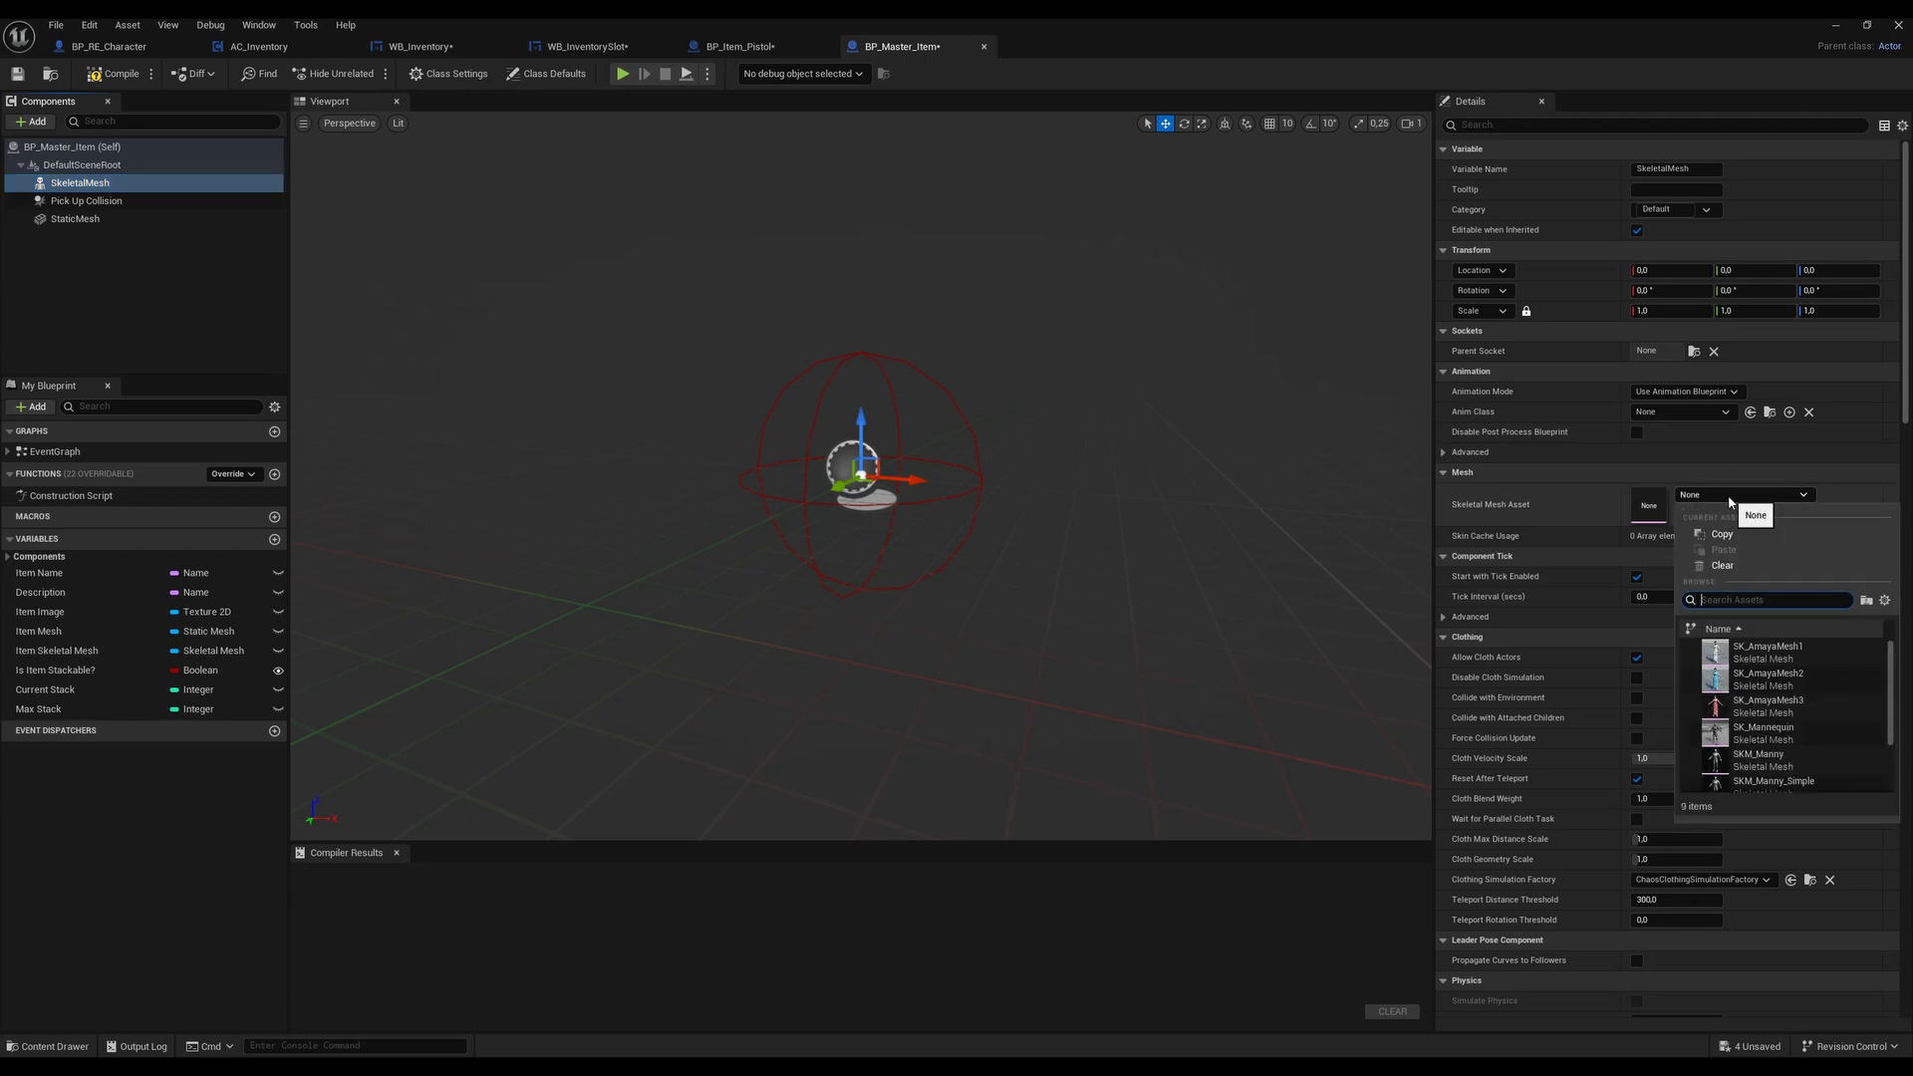
{"action": "type", "text": "pistol"}
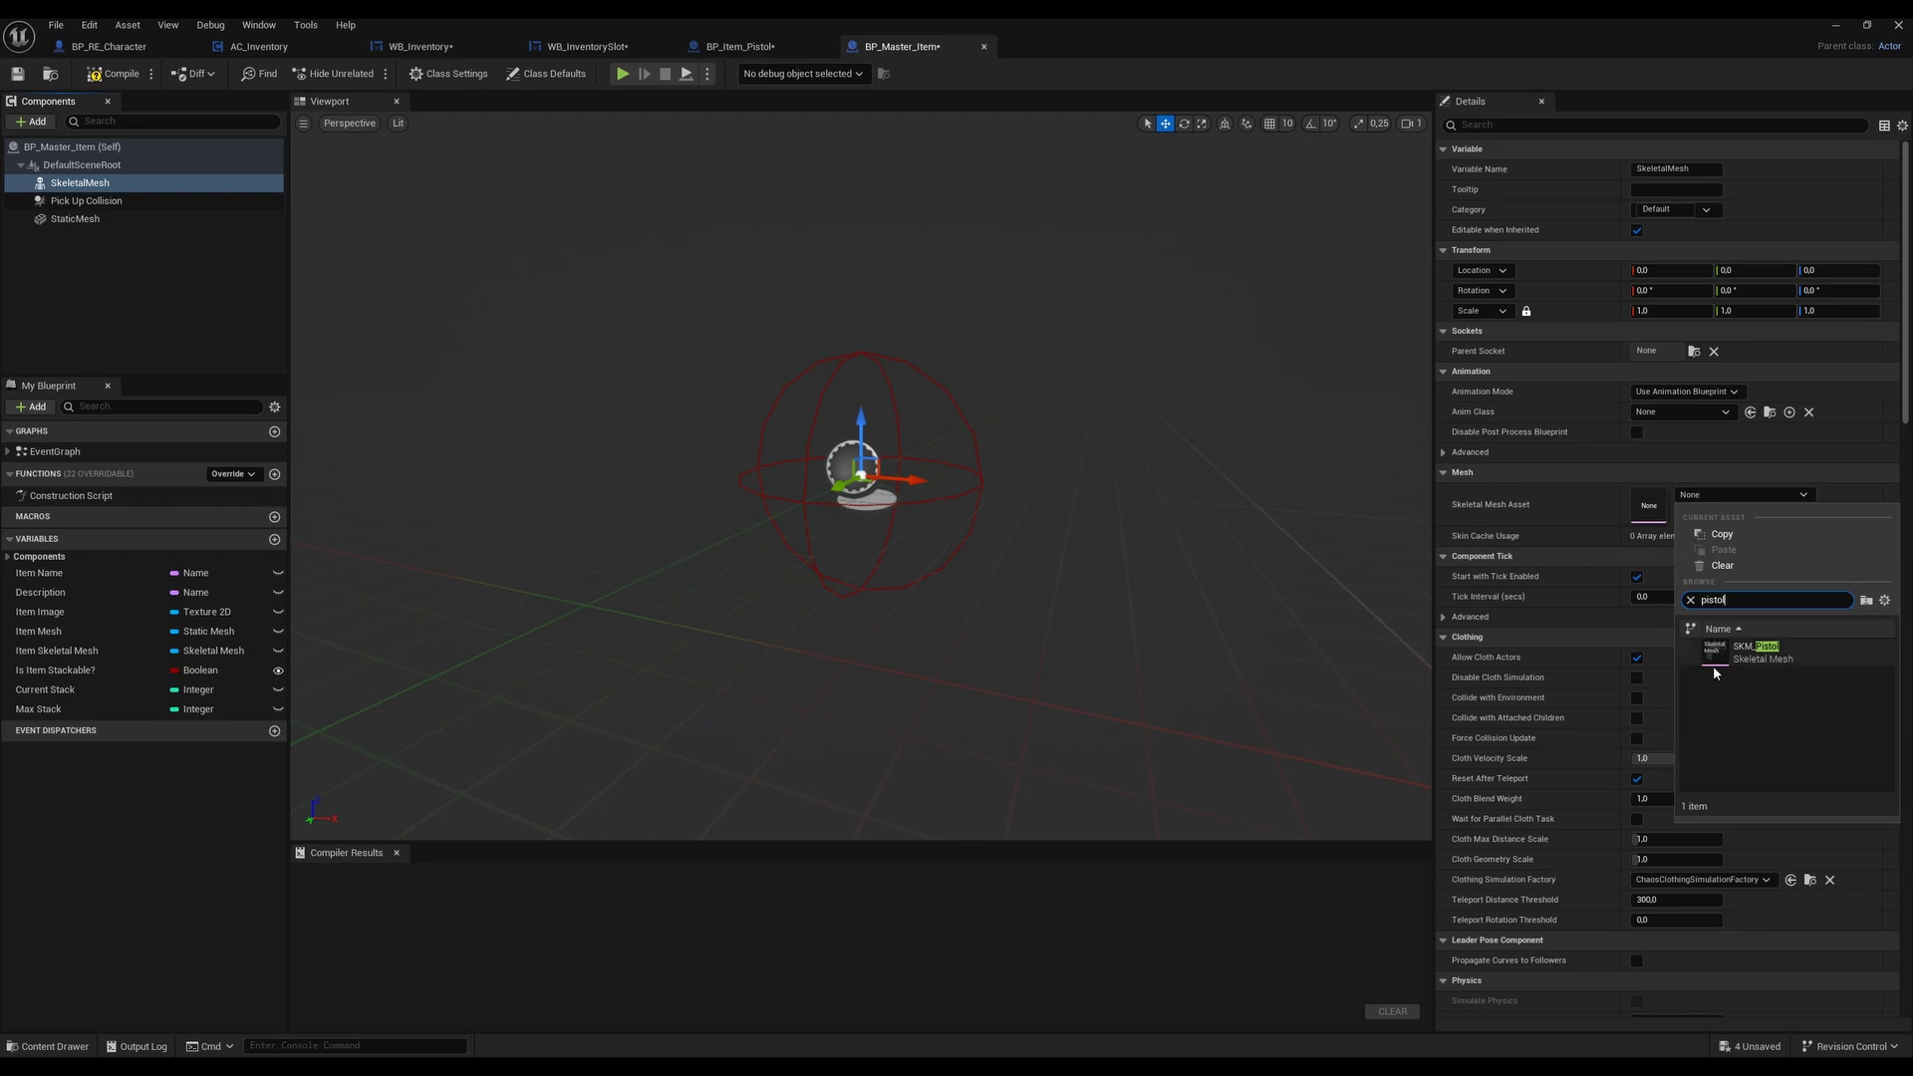
{"action": "left_click", "coordinate": [1743, 661]}
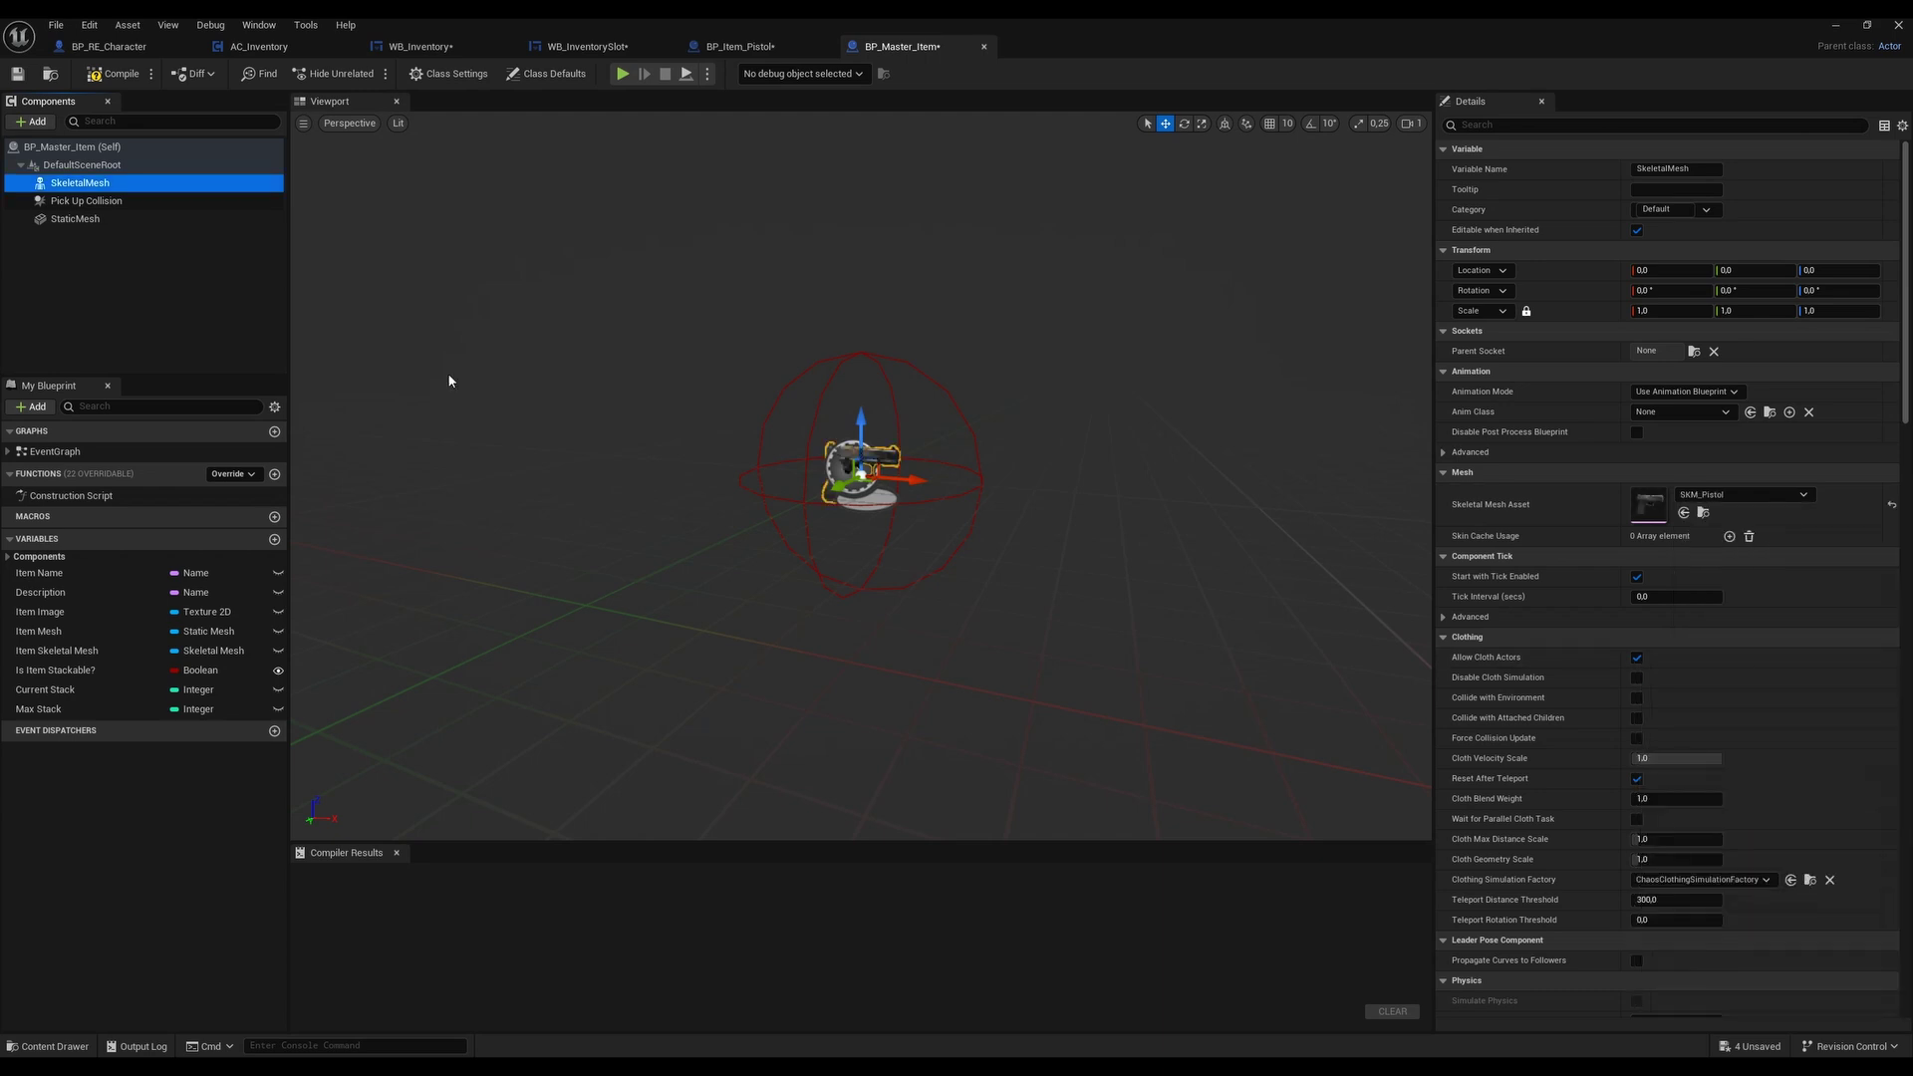
{"action": "left_click", "coordinate": [113, 73]}
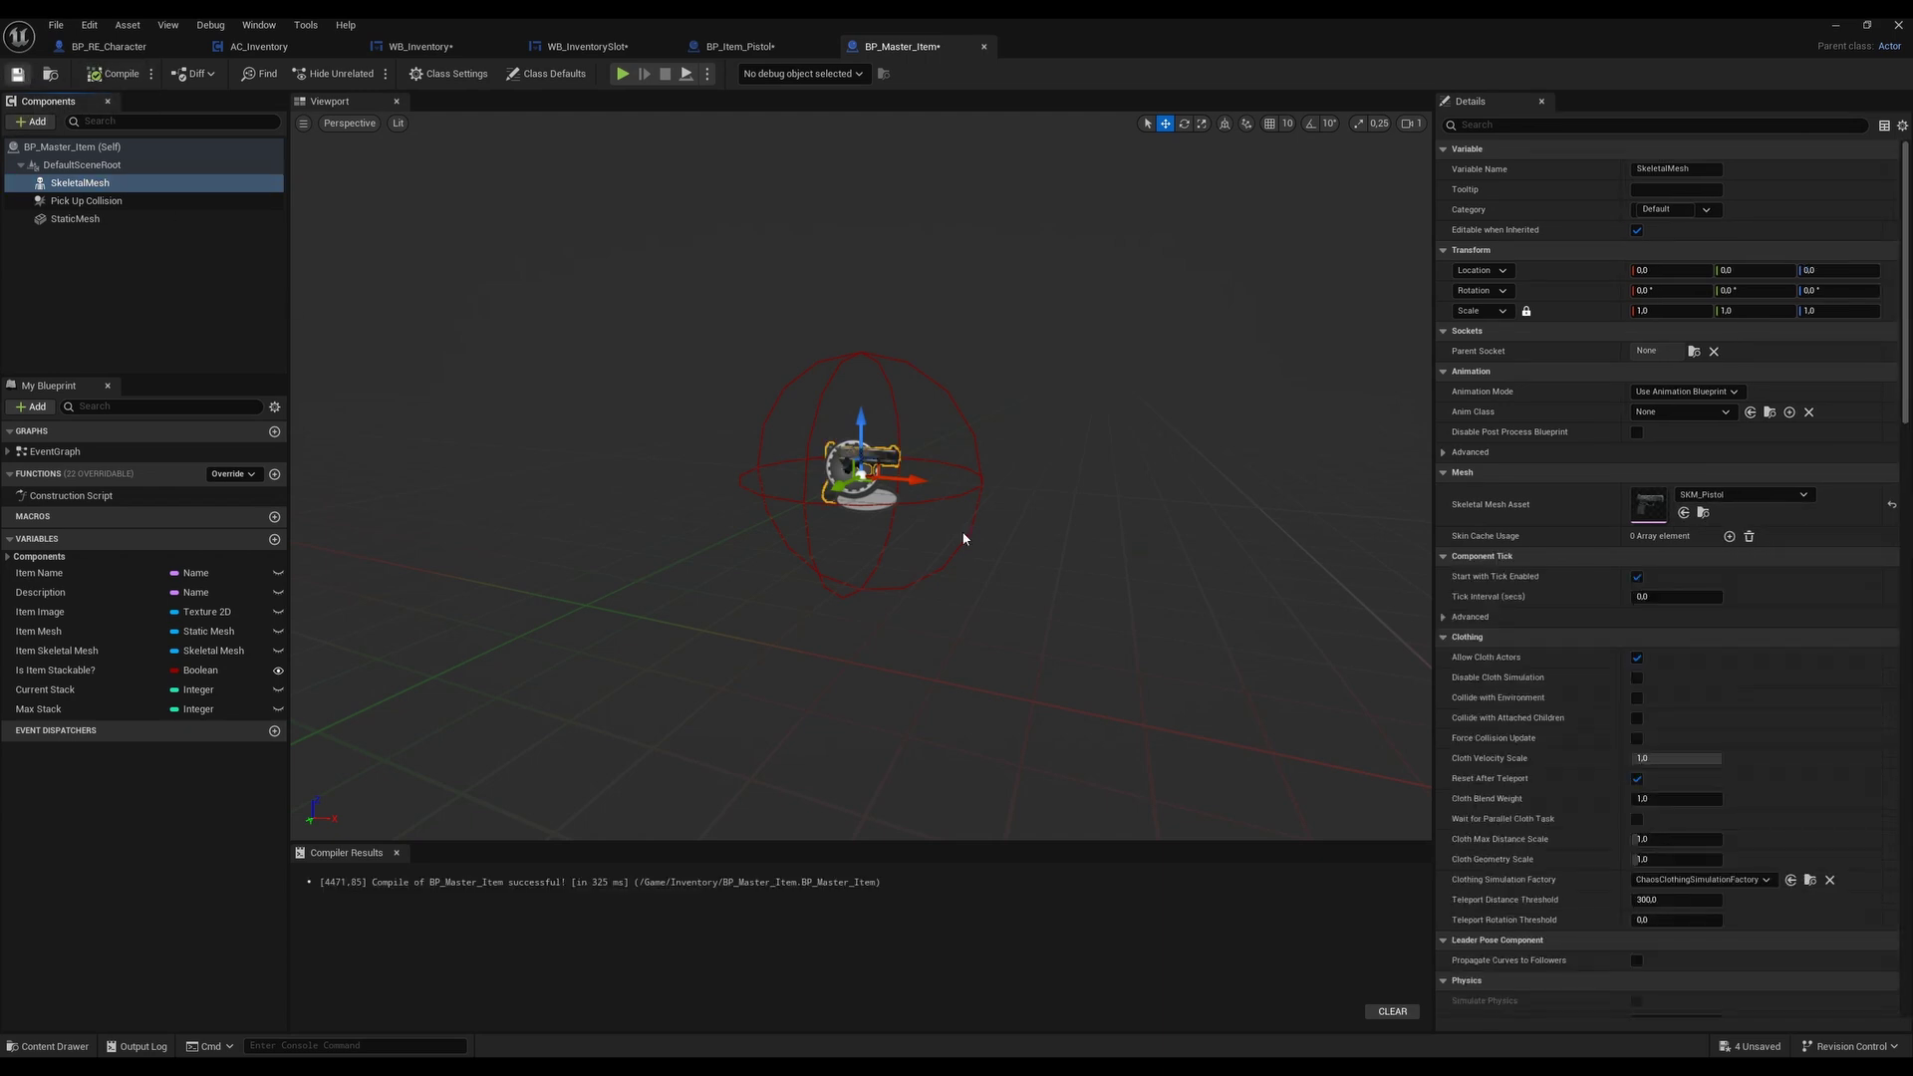
Open the SKM_Pistol mesh asset, examine where the Barrel element sits on the gun from several views, and close the asset
{"action": "left_click", "coordinate": [1704, 513]}
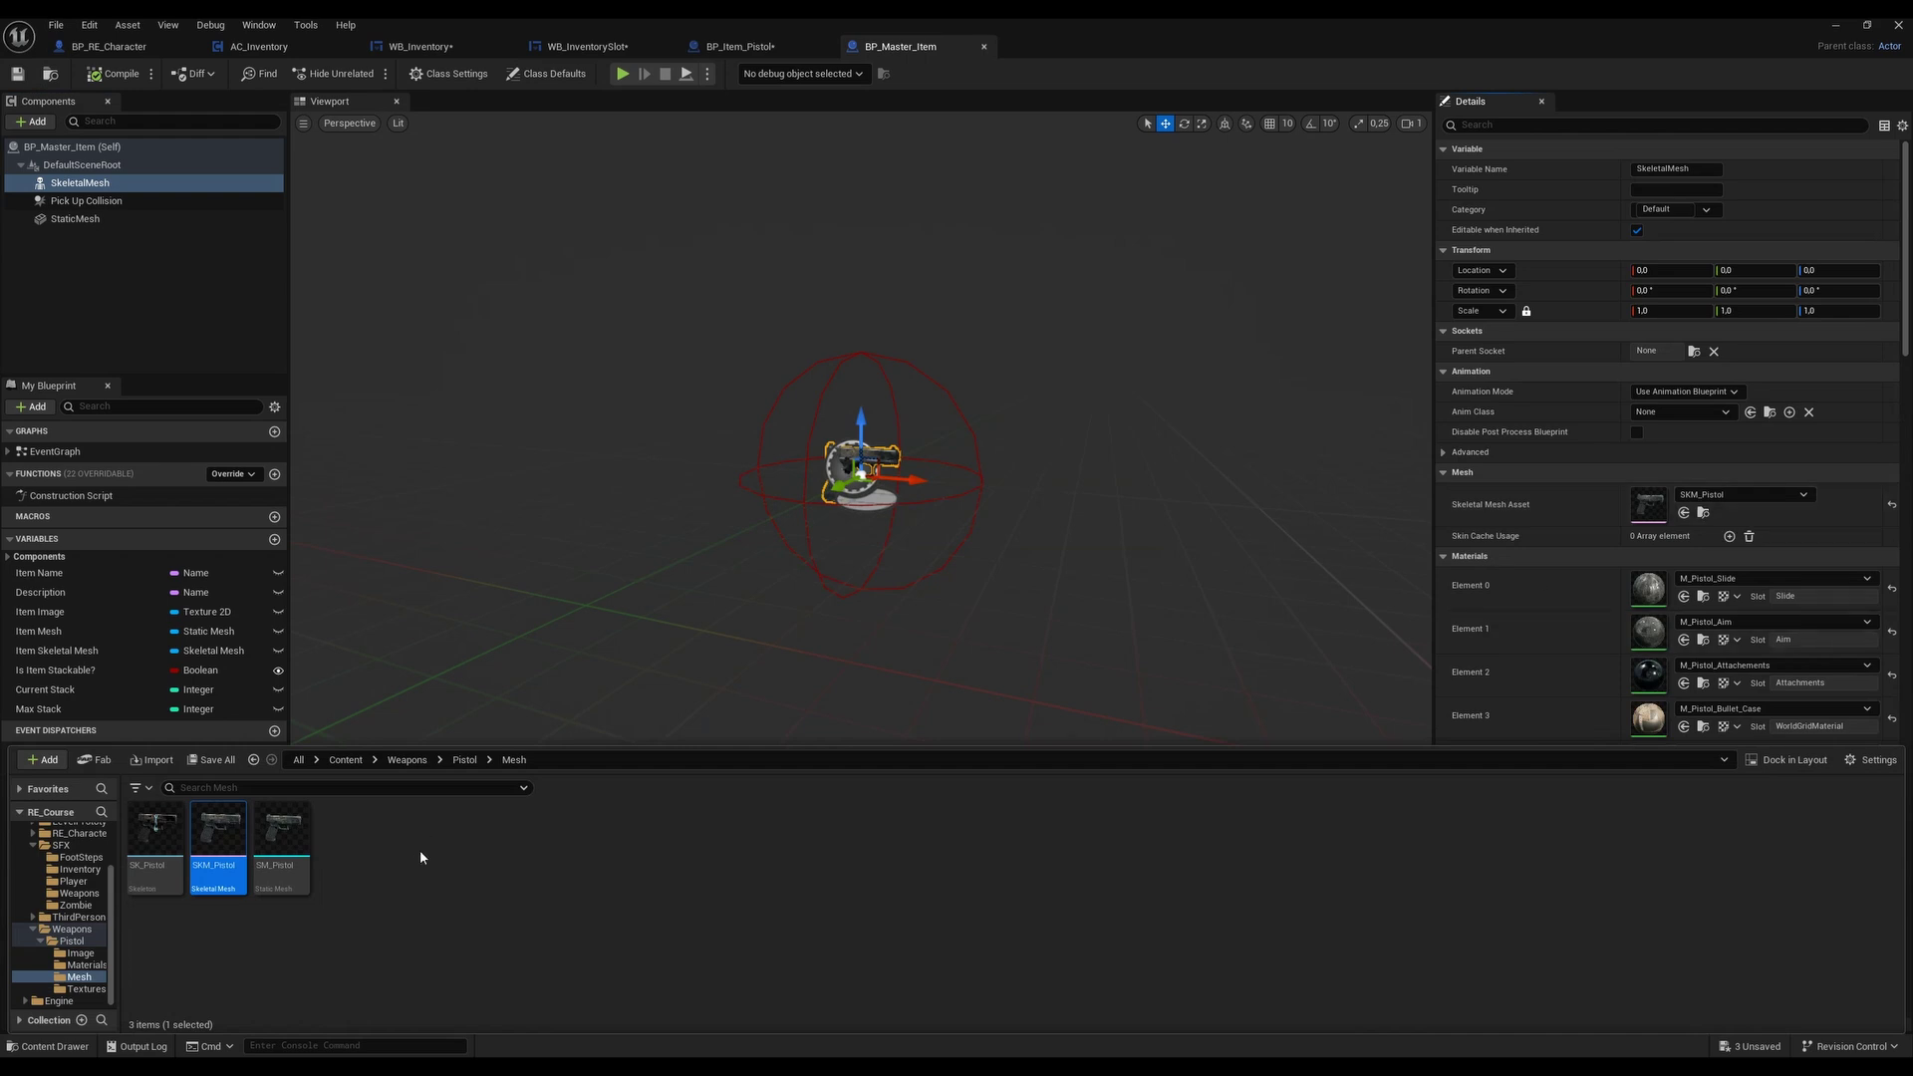
{"action": "double_click", "coordinate": [212, 865]}
{"action": "left_click", "coordinate": [1579, 181]}
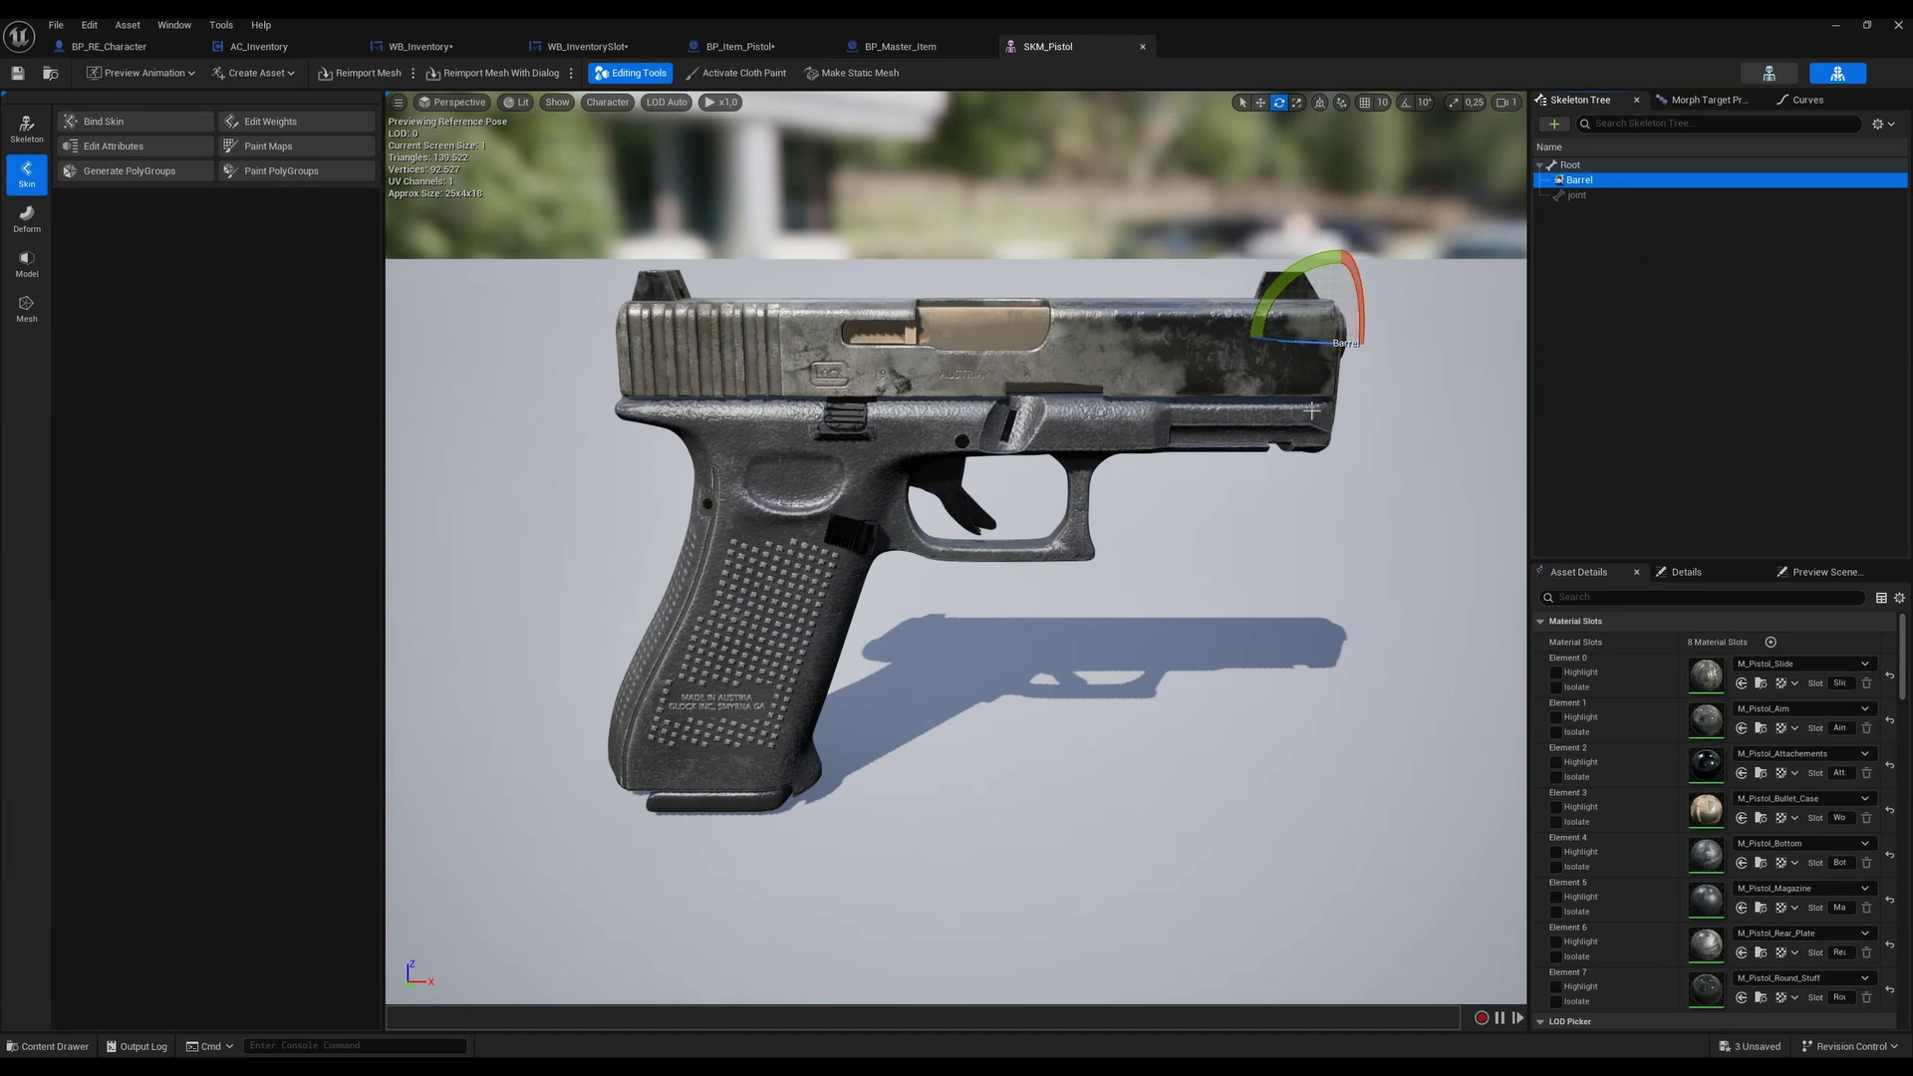
{"action": "key", "text": "f"}
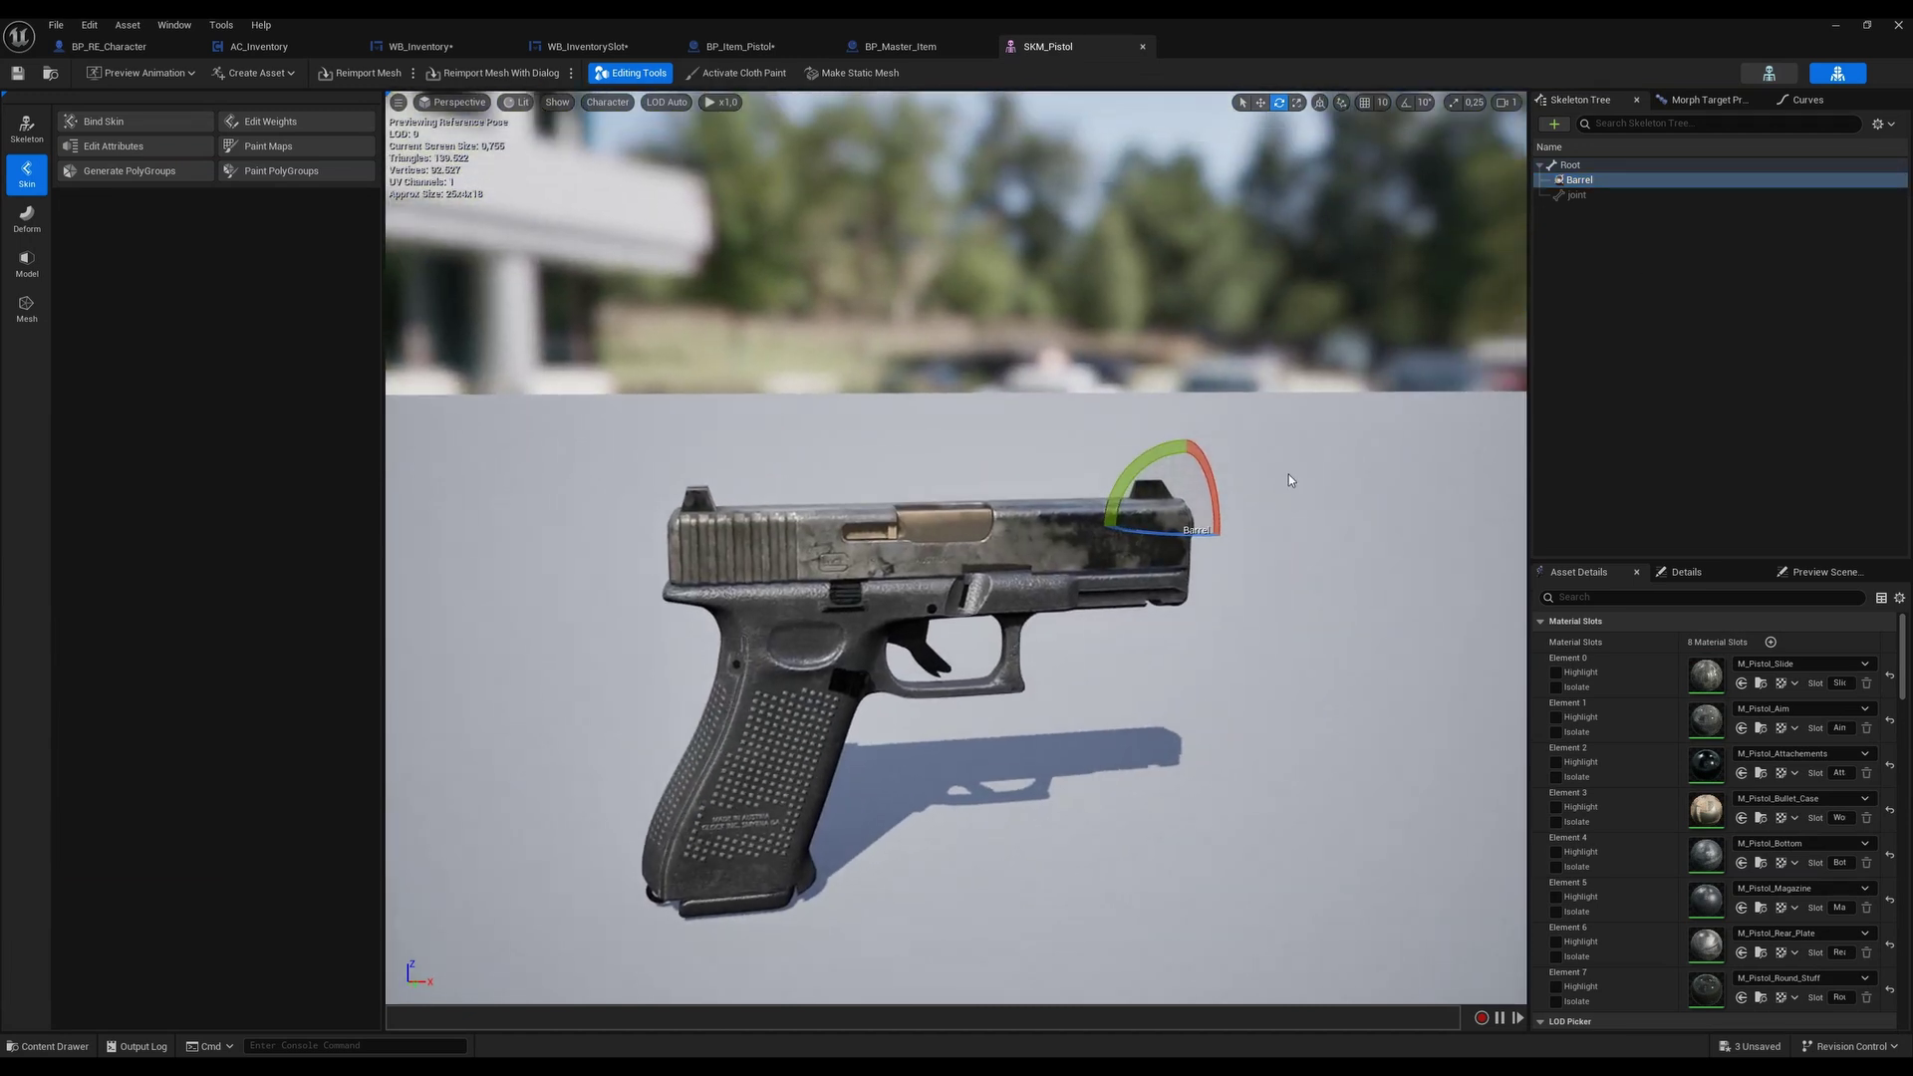
{"action": "key", "text": "r"}
{"action": "key", "text": "w"}
{"action": "right_click_drag", "start_coordinate": [1288, 474], "coordinate": [1288, 474]}
{"action": "scroll", "coordinate": [1305, 543], "scroll_direction": "up", "scroll_amount": 2}
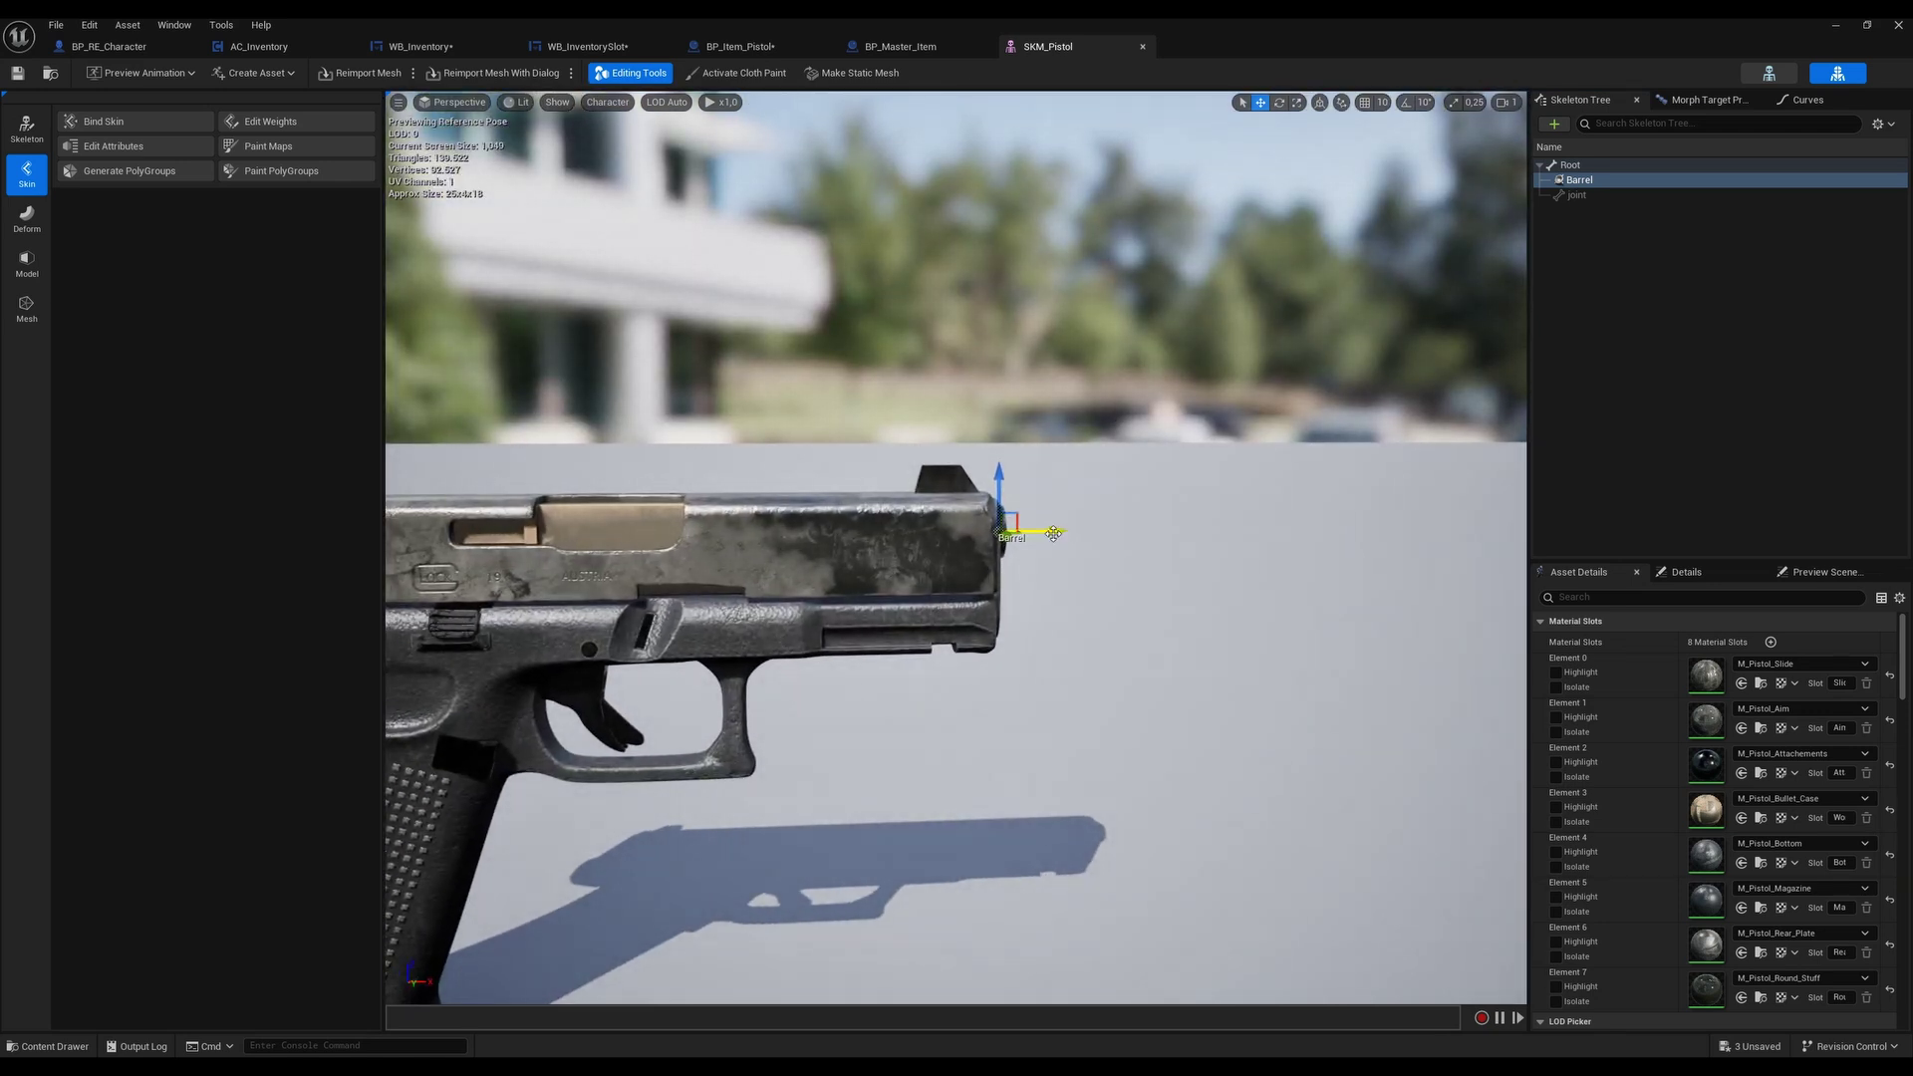
{"action": "right_click_drag", "start_coordinate": [1033, 570], "coordinate": [1032, 570]}
{"action": "right_click_drag", "start_coordinate": [1308, 457], "coordinate": [1357, 602]}
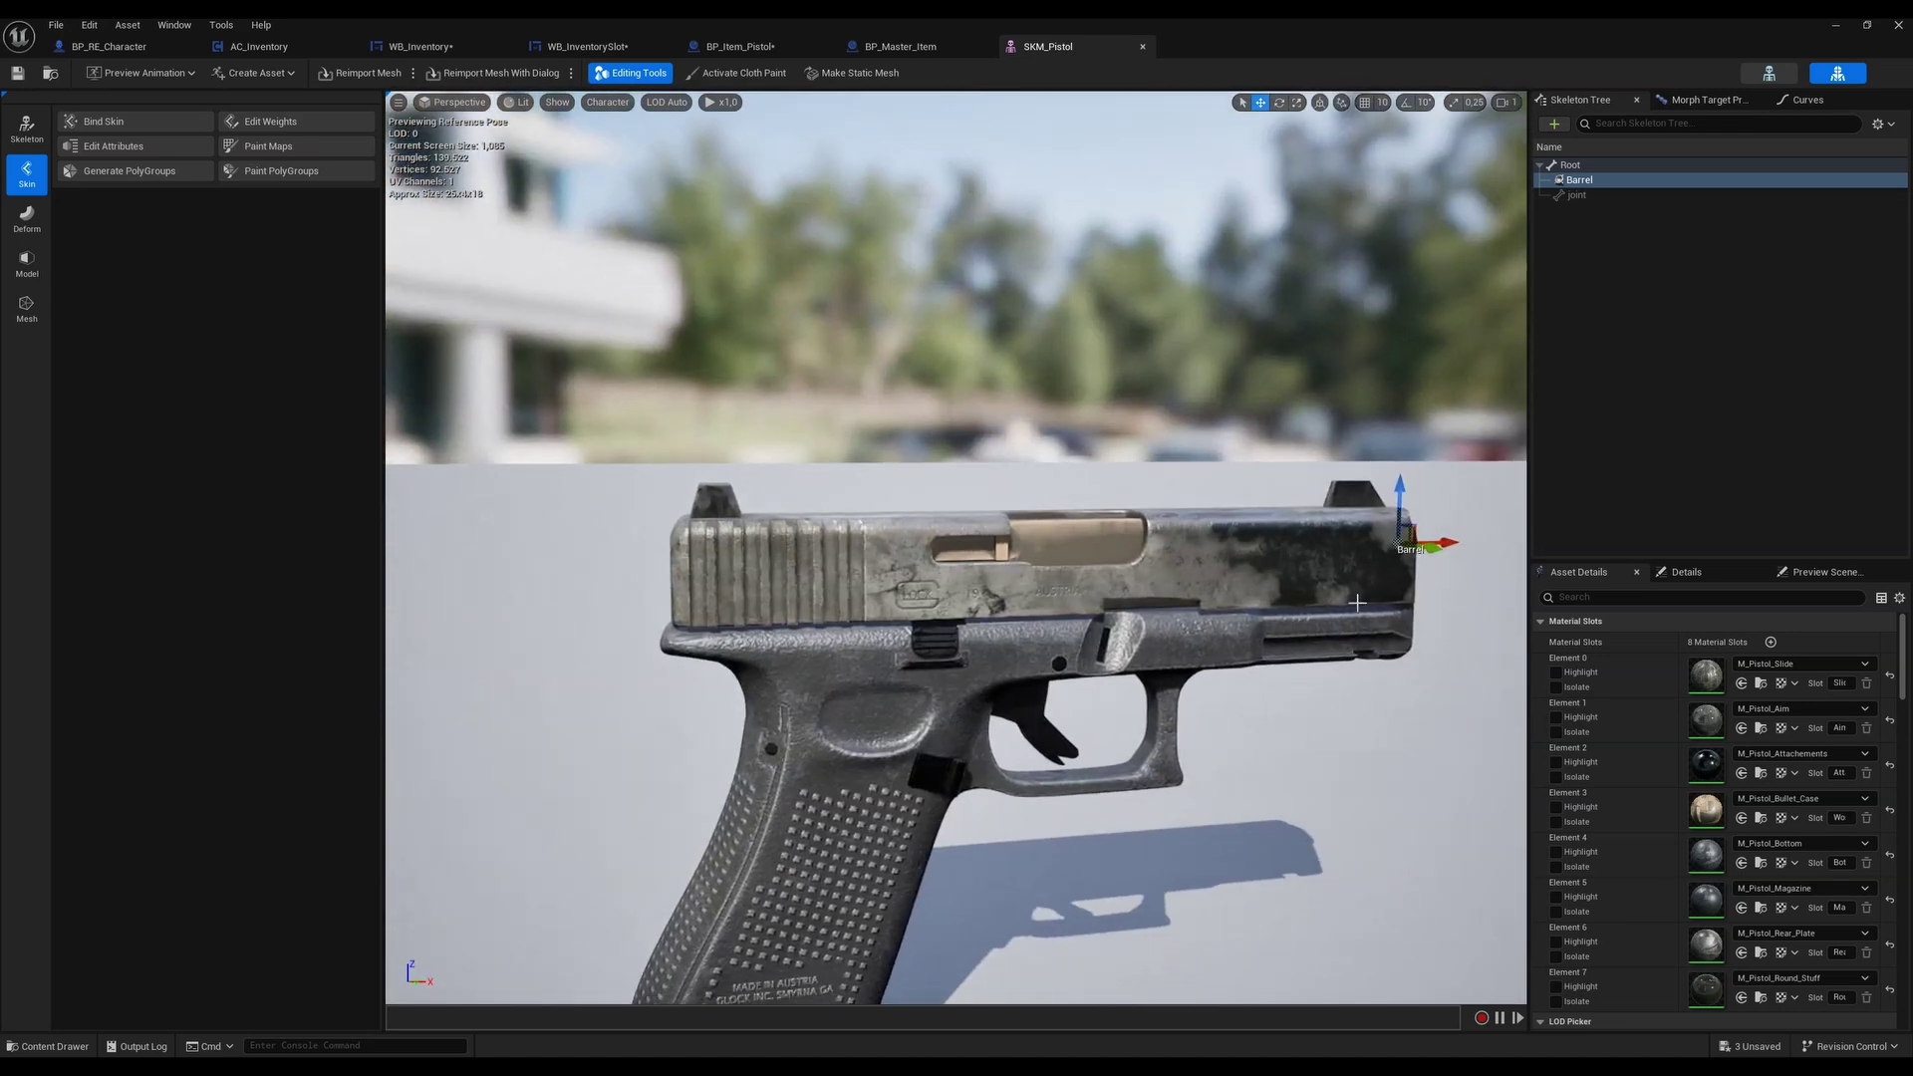
{"action": "left_click", "coordinate": [1142, 46]}
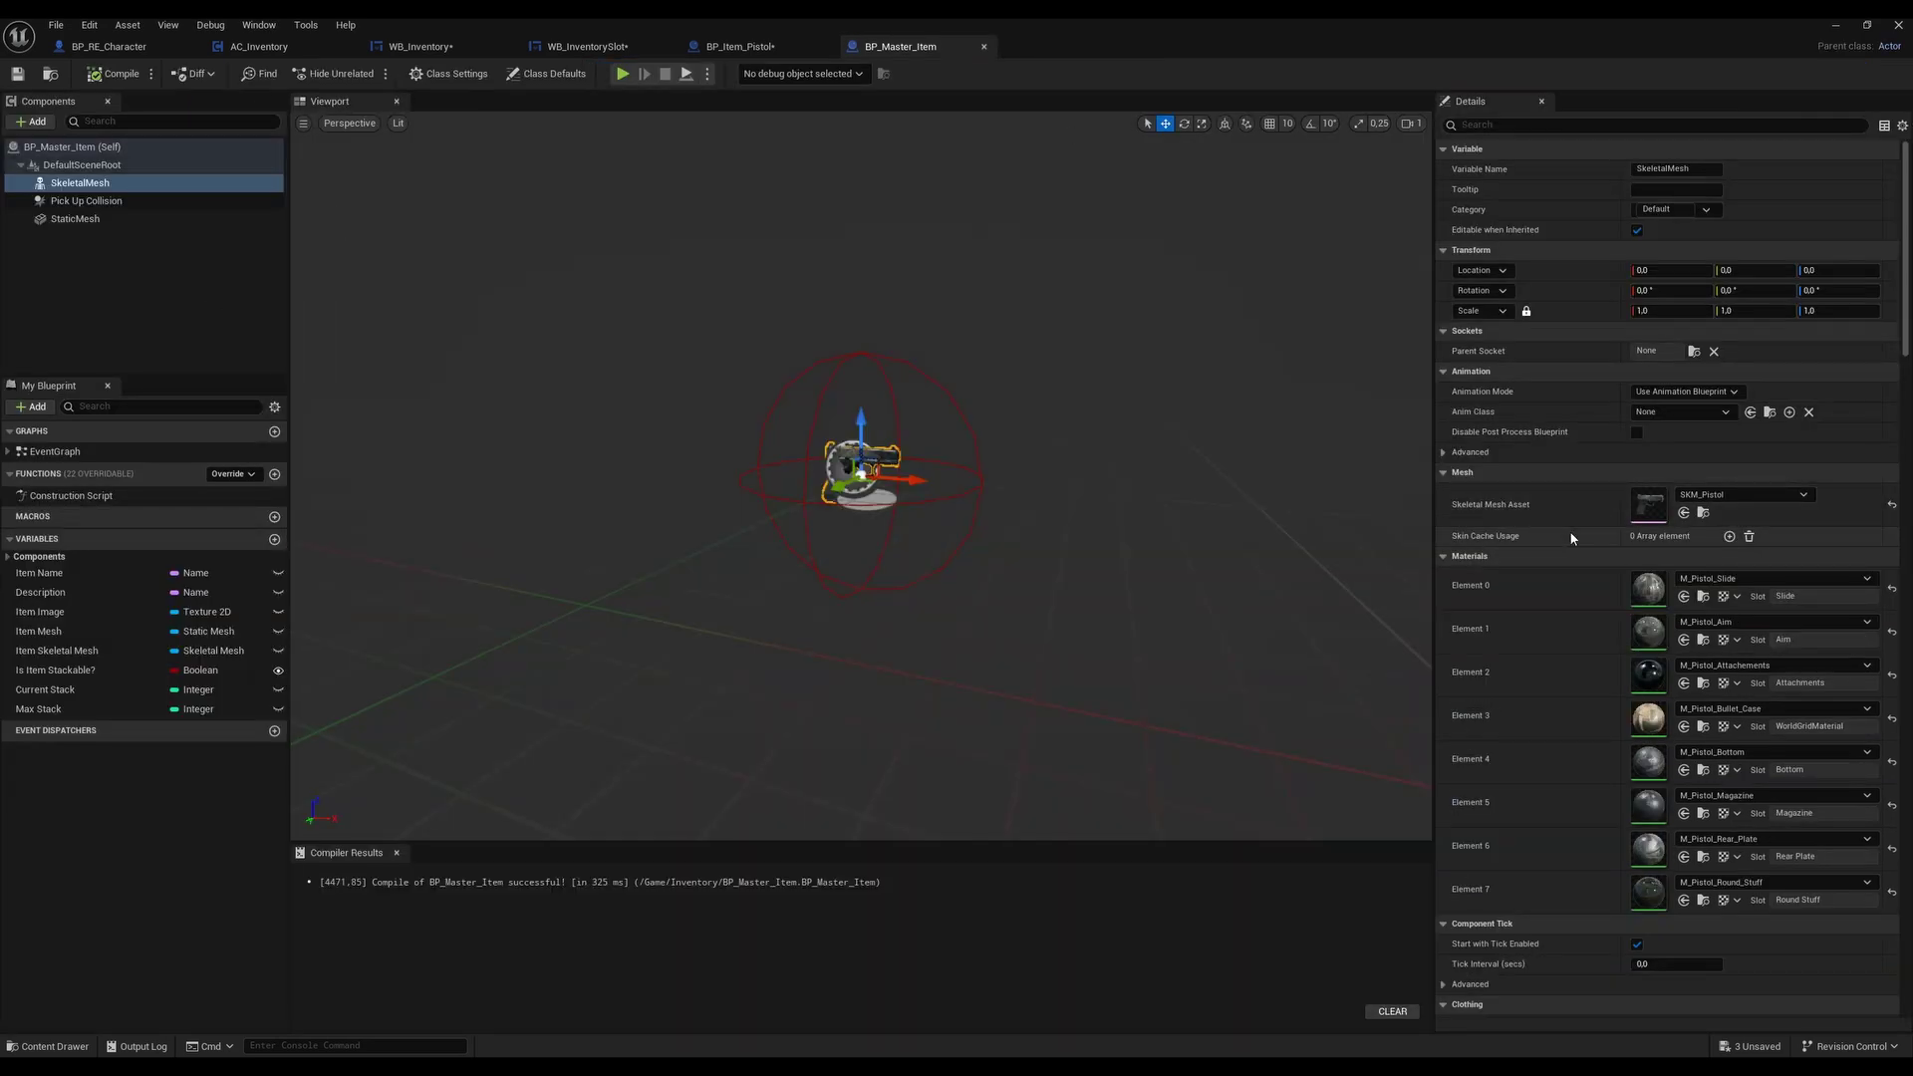
Examine the pistol mesh inside the pick-up collision sphere up close and recompile BP_Master_Item
{"action": "left_click", "coordinate": [969, 492]}
{"action": "left_click", "coordinate": [858, 463]}
{"action": "scroll", "coordinate": [947, 463], "scroll_direction": "up", "scroll_amount": 3}
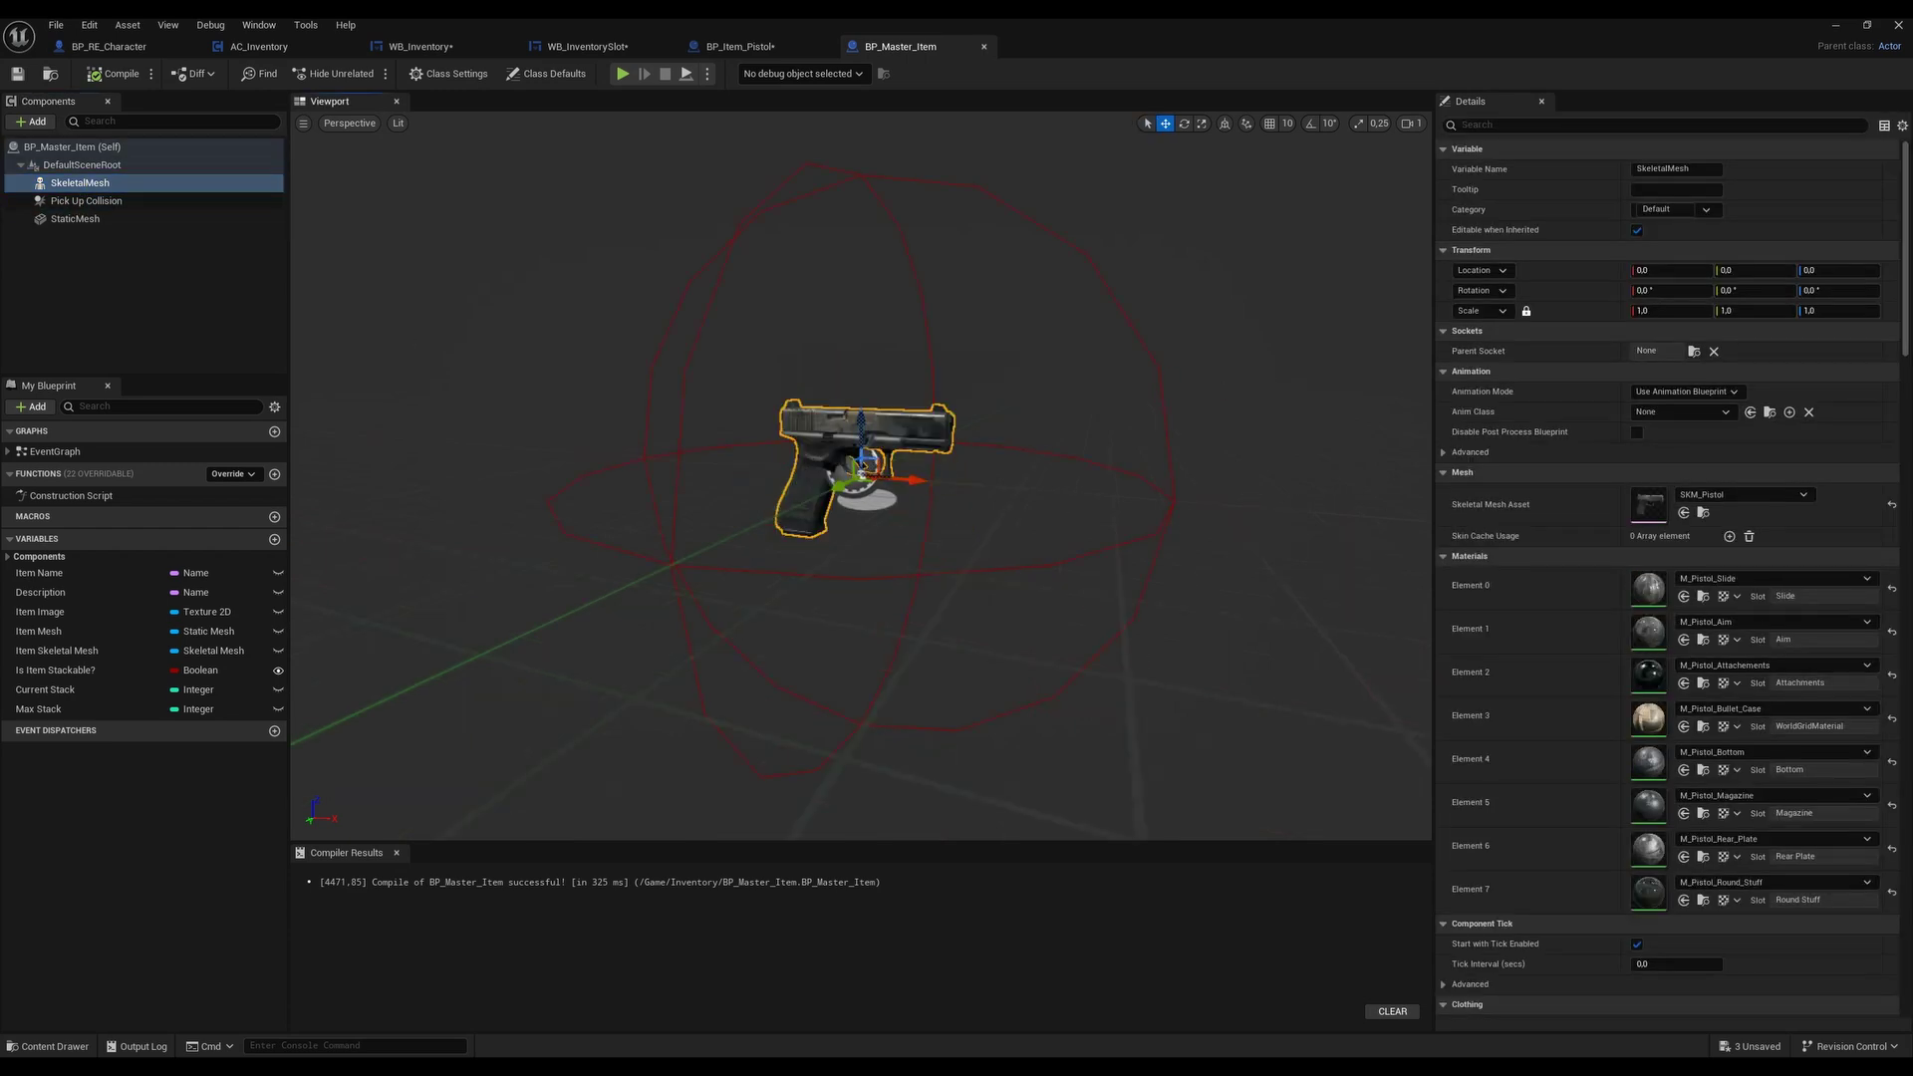
{"action": "left_click", "coordinate": [110, 73]}
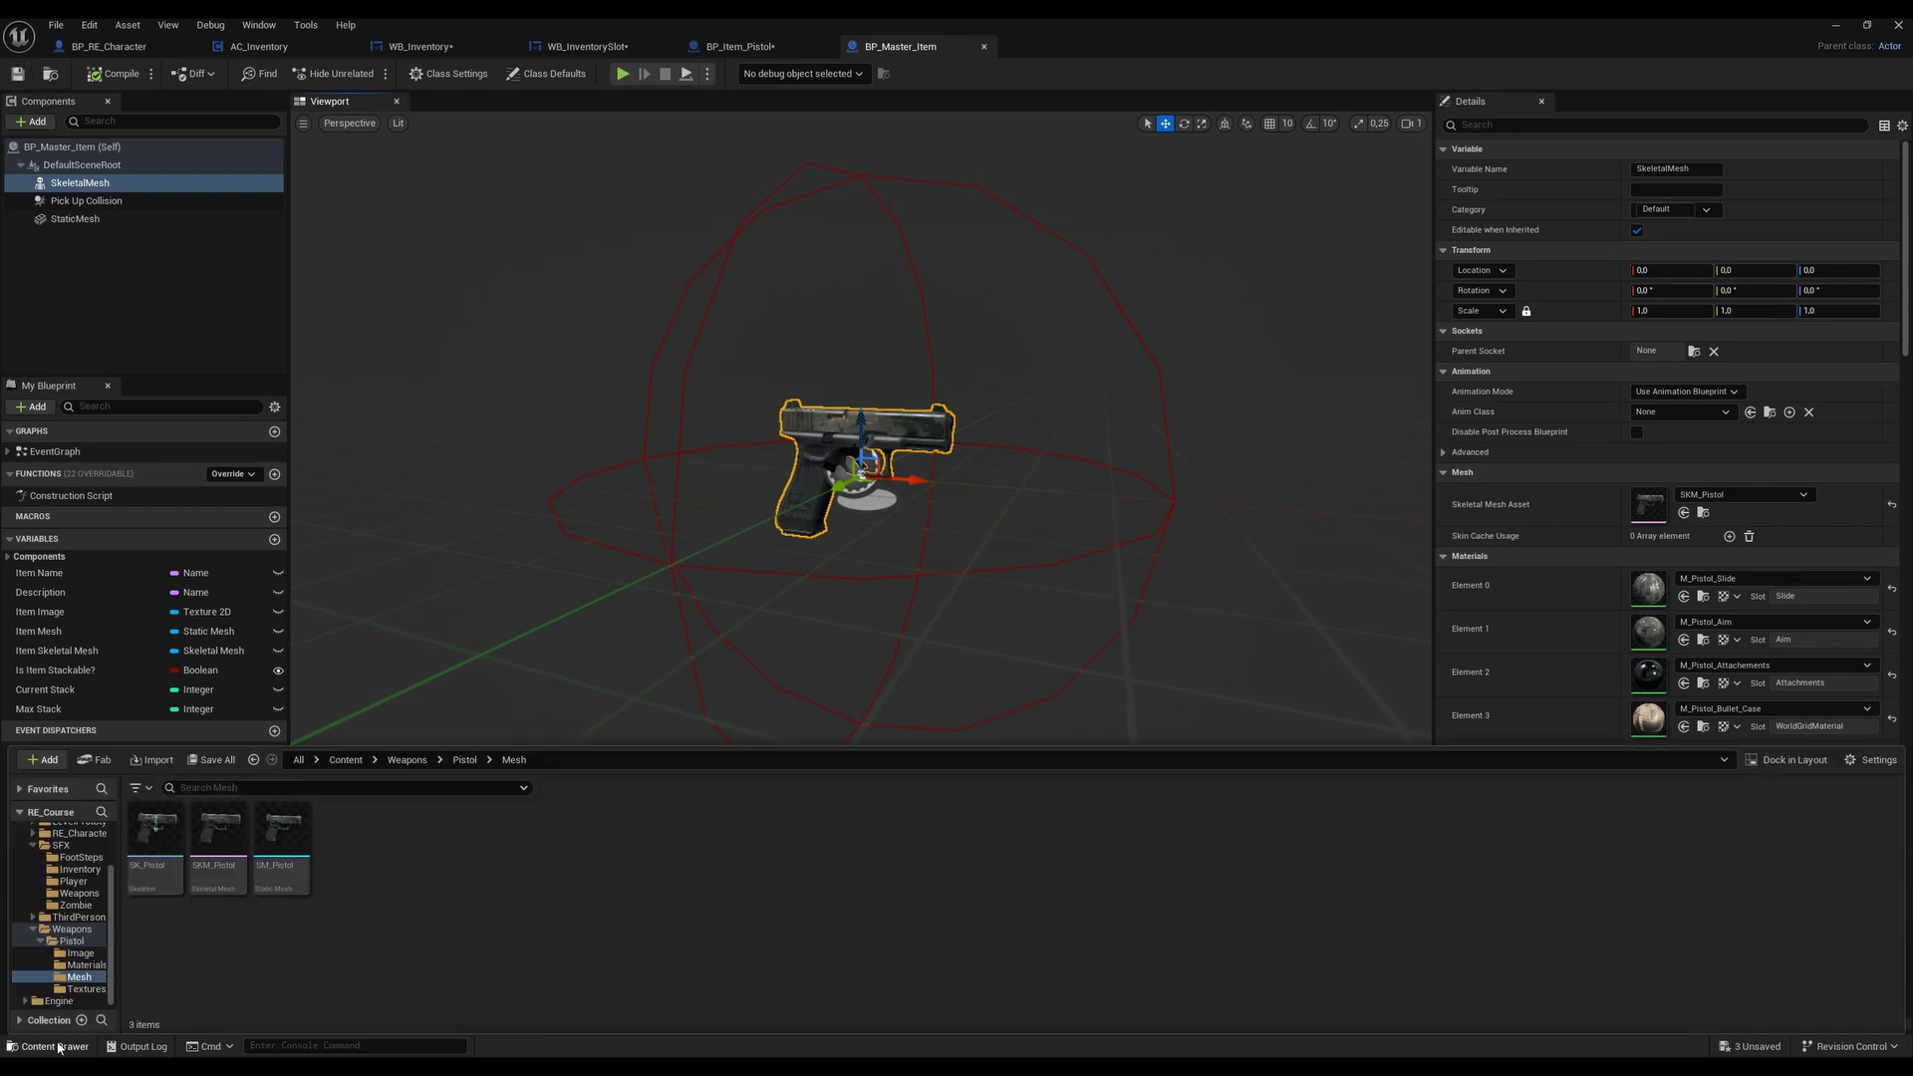
Switch to BP_RE_Character, show its Viewport, and select the character's mesh component
{"action": "left_click", "coordinate": [108, 46]}
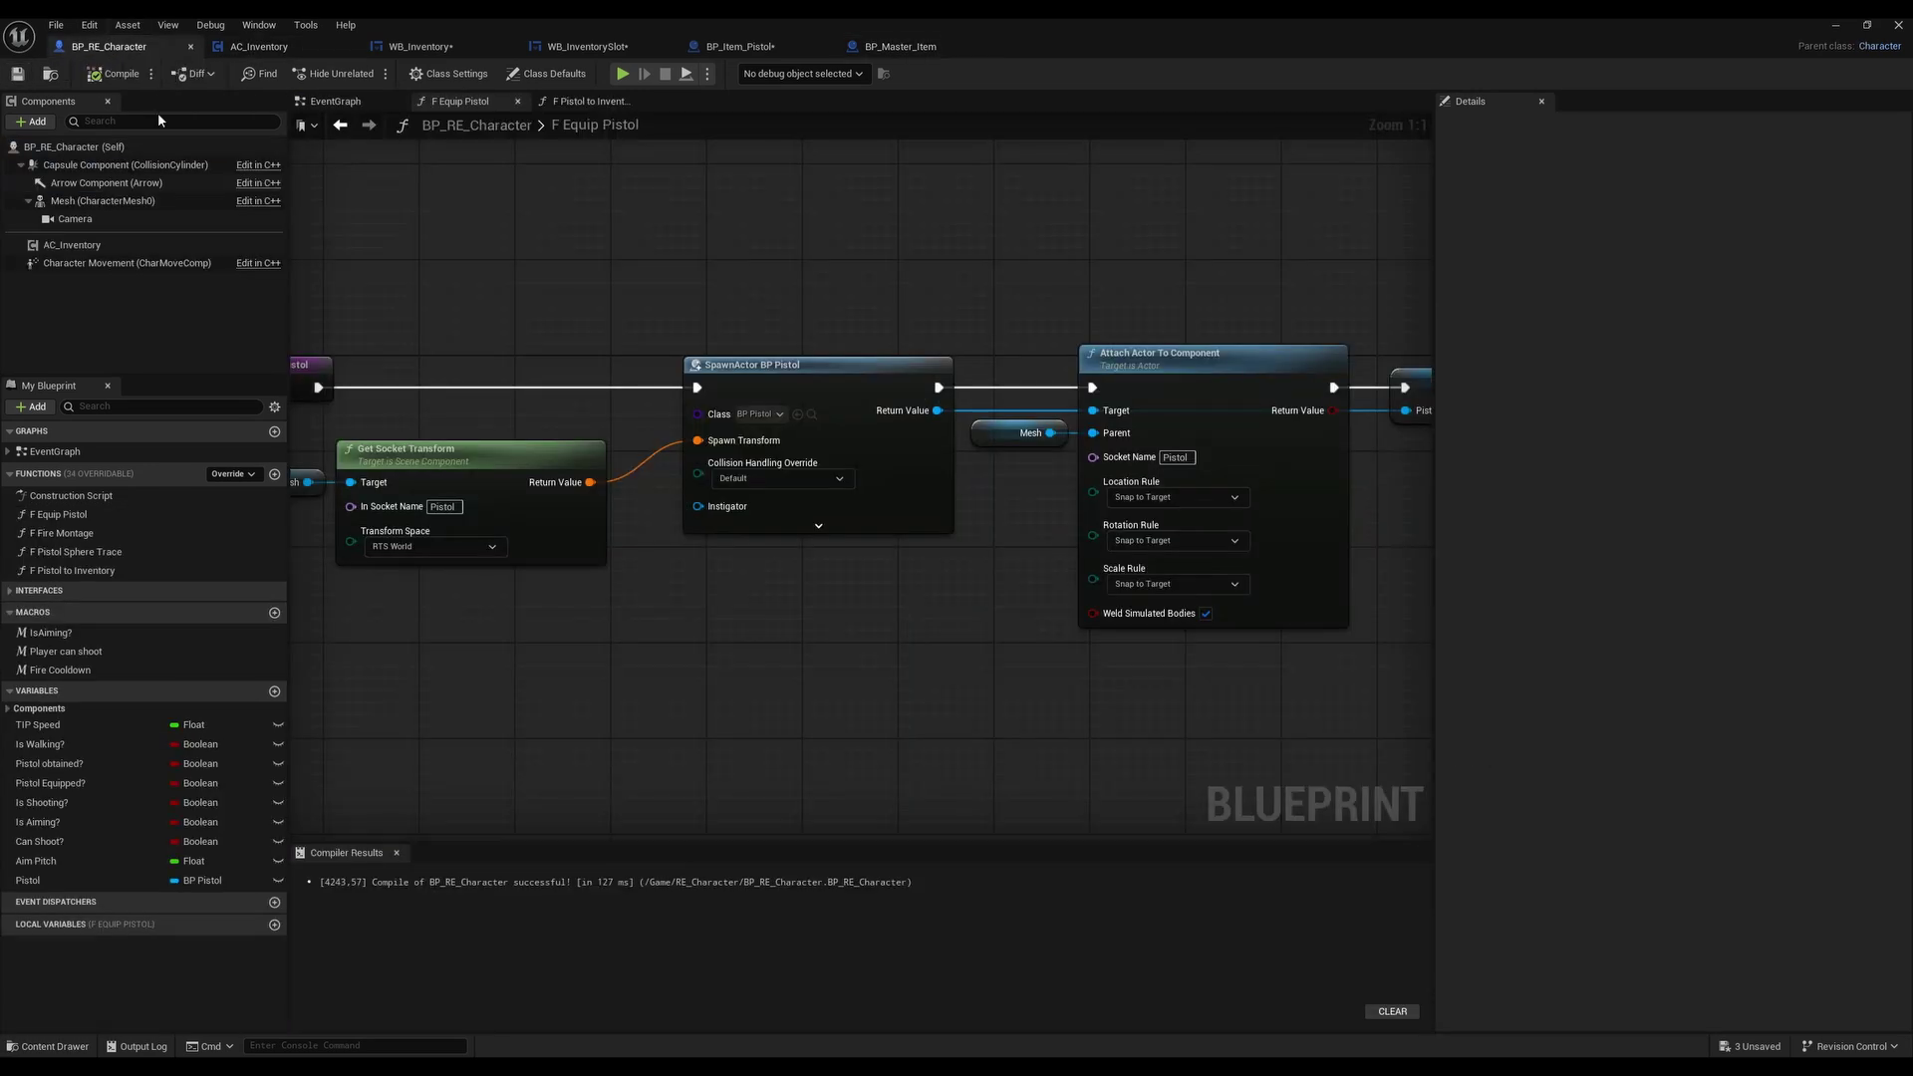
{"action": "left_click", "coordinate": [334, 101]}
{"action": "left_click", "coordinate": [259, 25]}
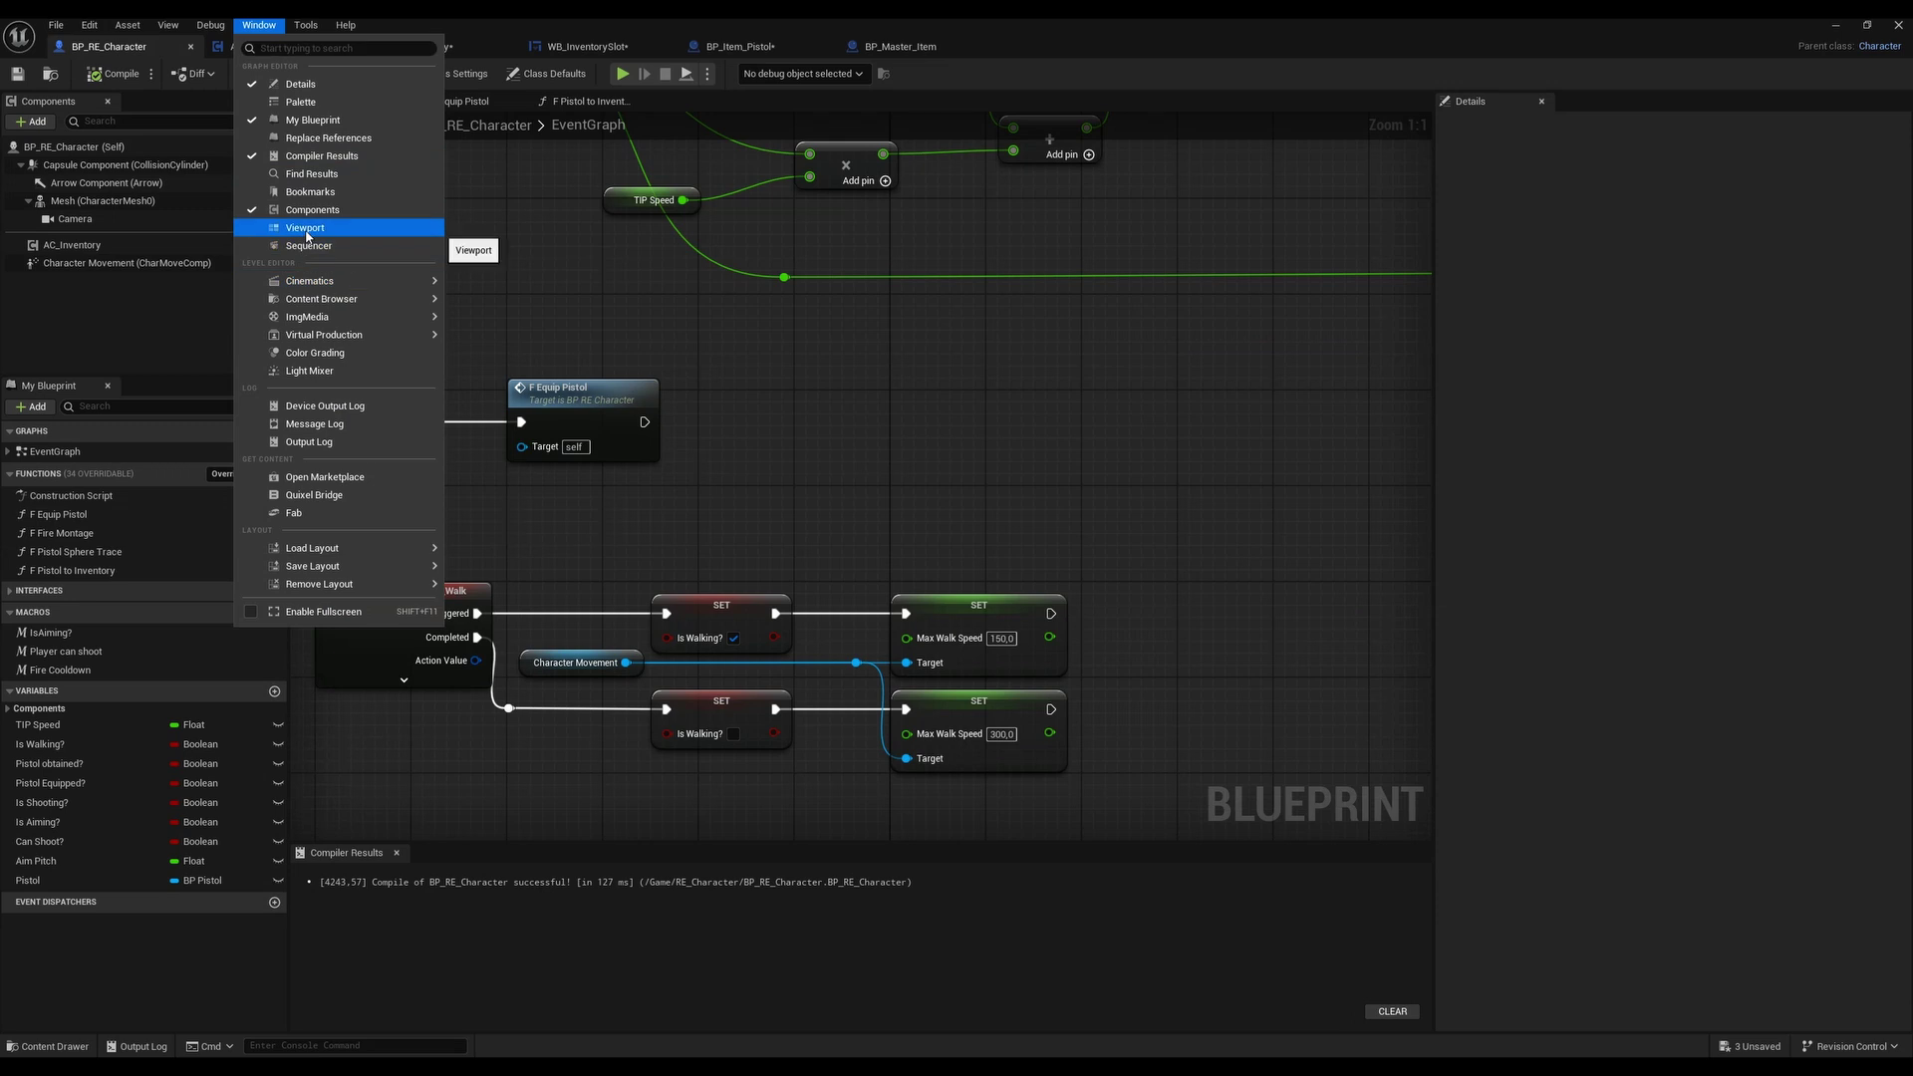
{"action": "left_click", "coordinate": [305, 228]}
{"action": "left_click", "coordinate": [863, 431]}
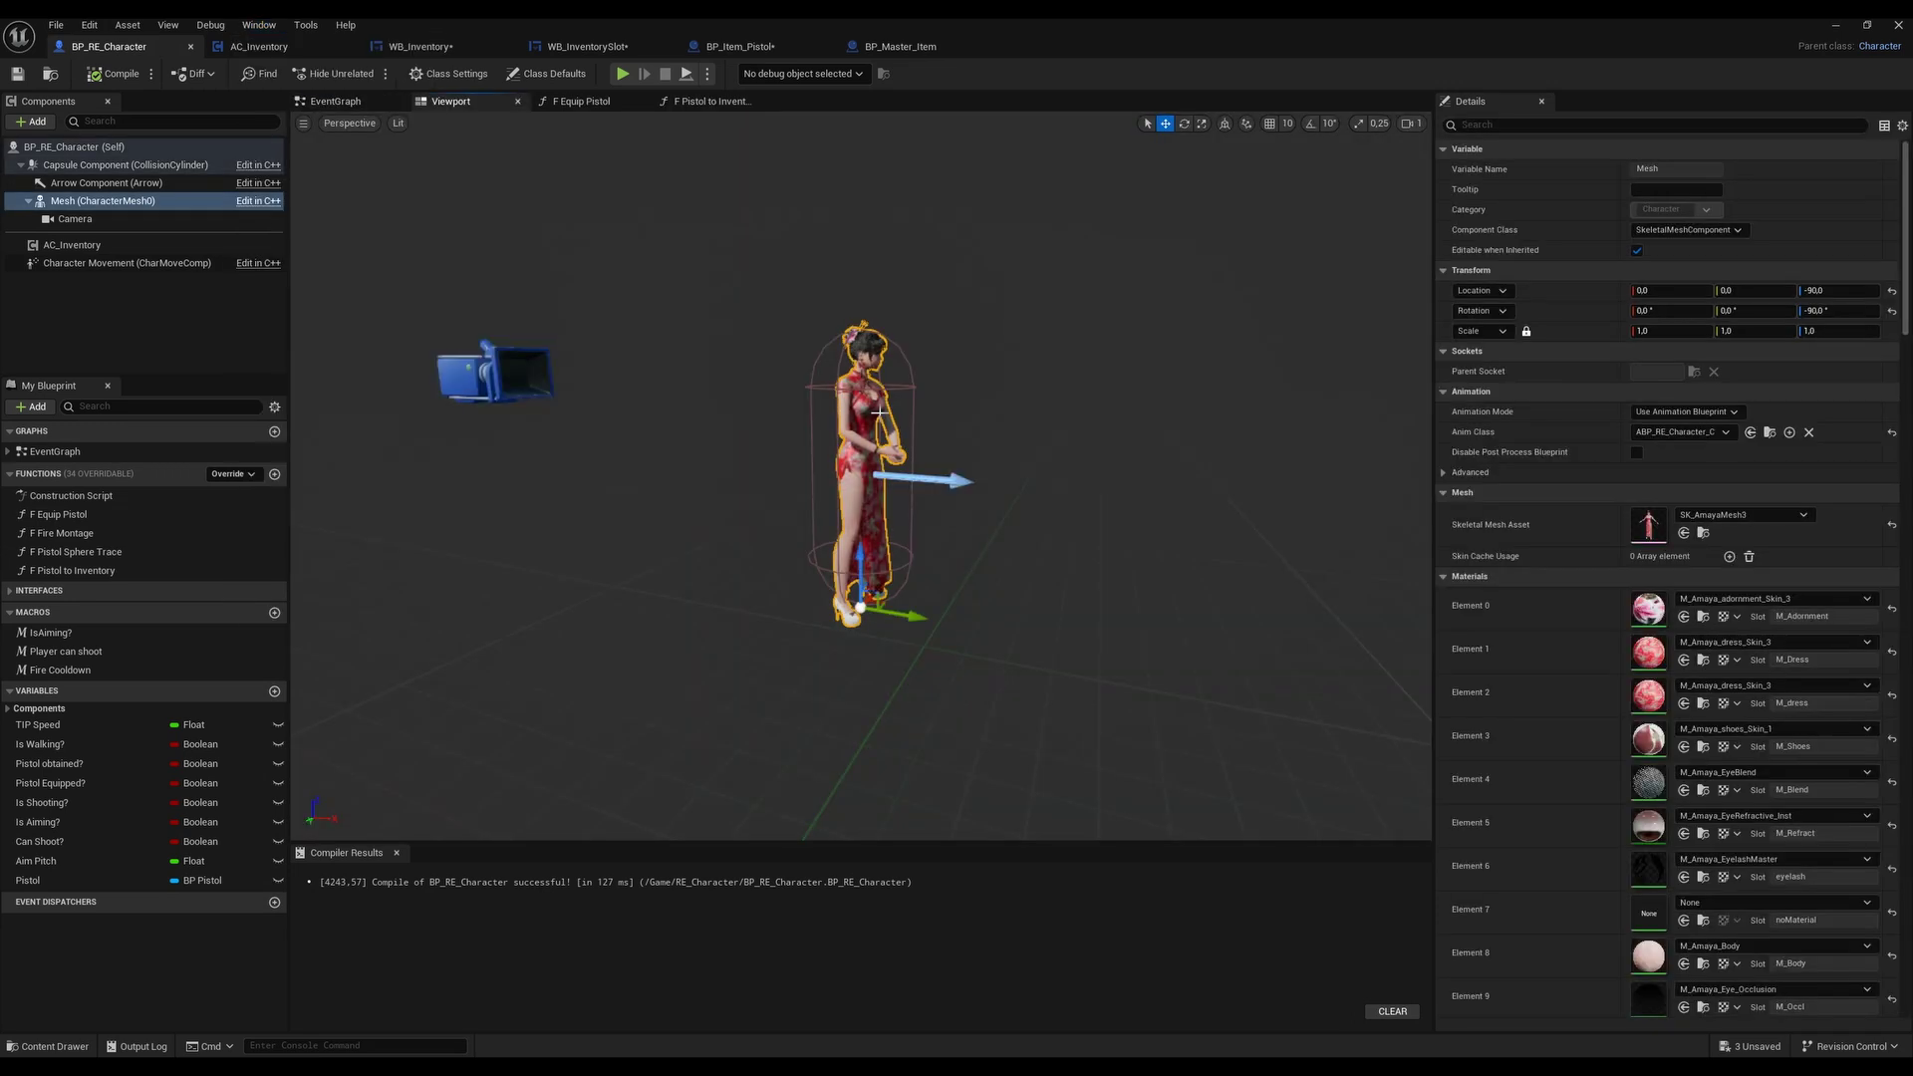
Open the SK_AmayaMesh3 asset from the Mesh folder, examine the Pistol socket under hand_r in the skeleton tree, and close the asset
{"action": "left_click", "coordinate": [1703, 534]}
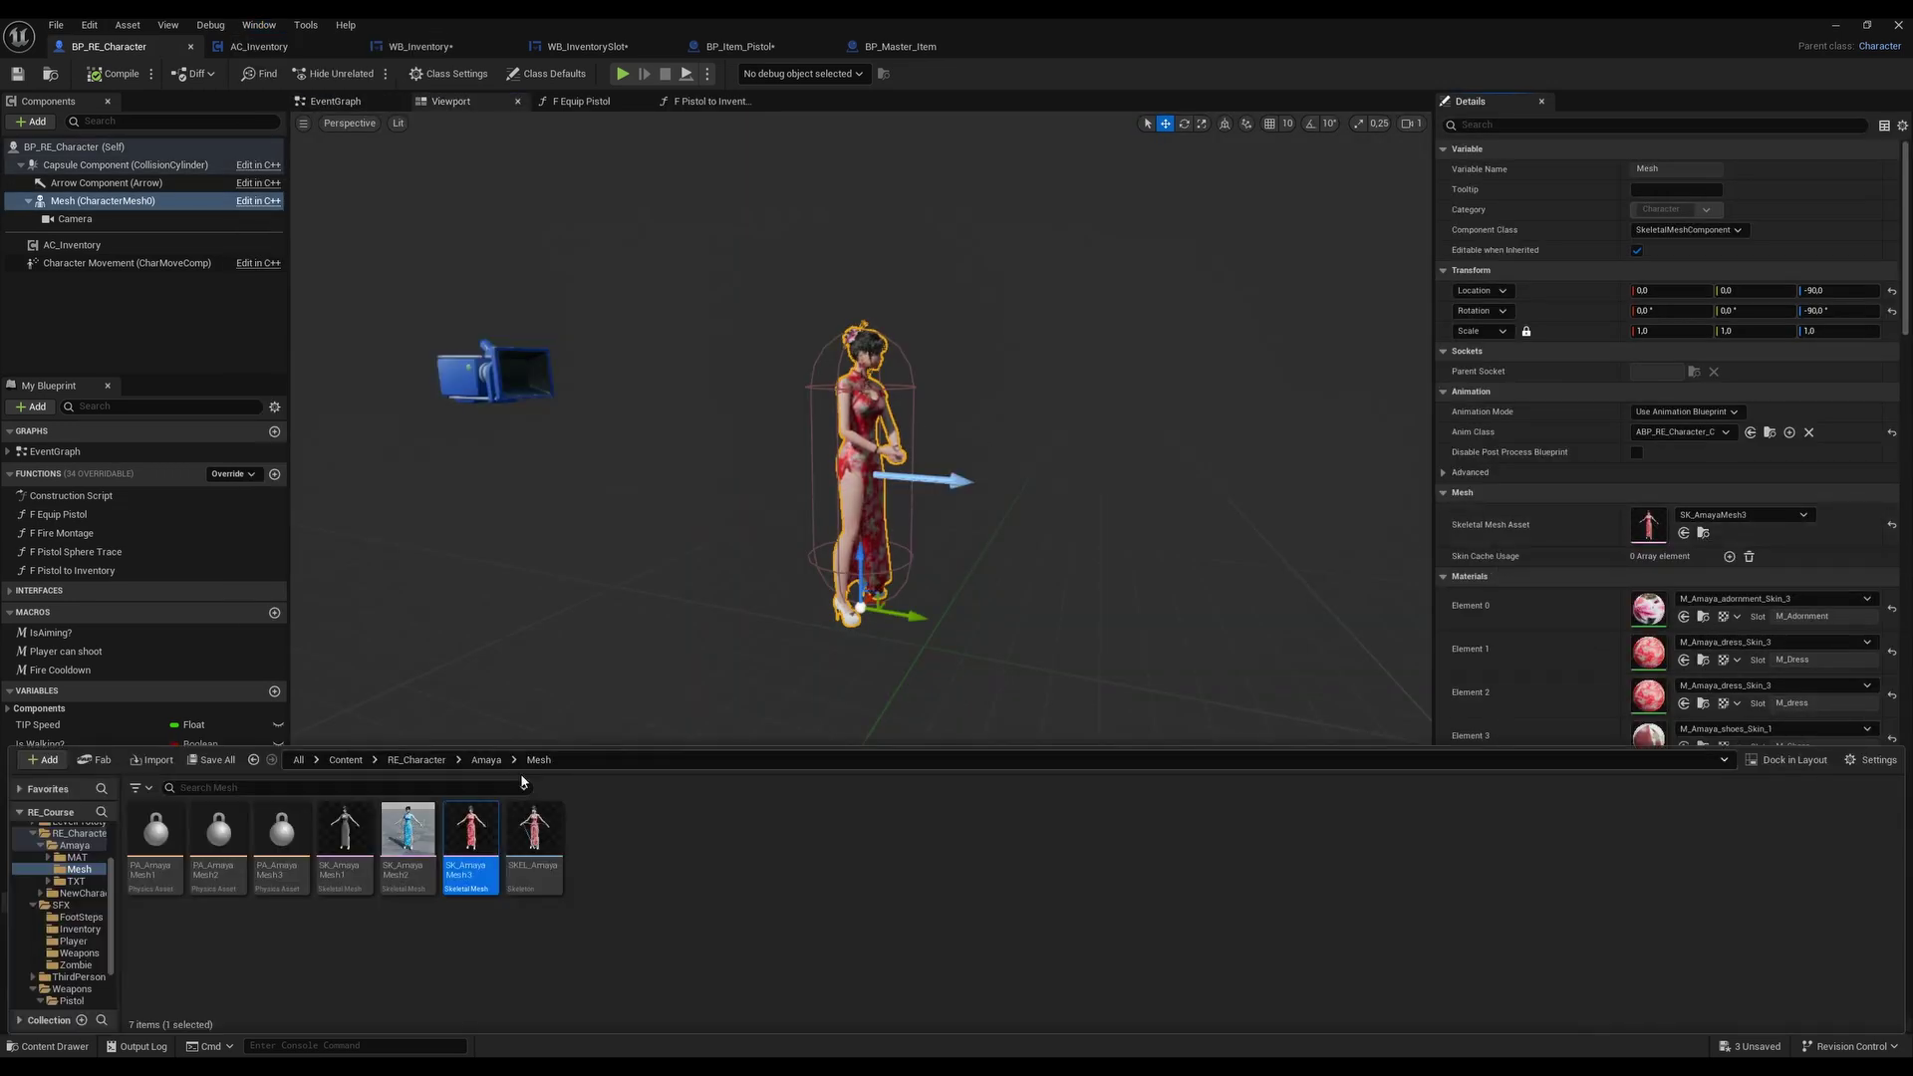
{"action": "double_click", "coordinate": [470, 837]}
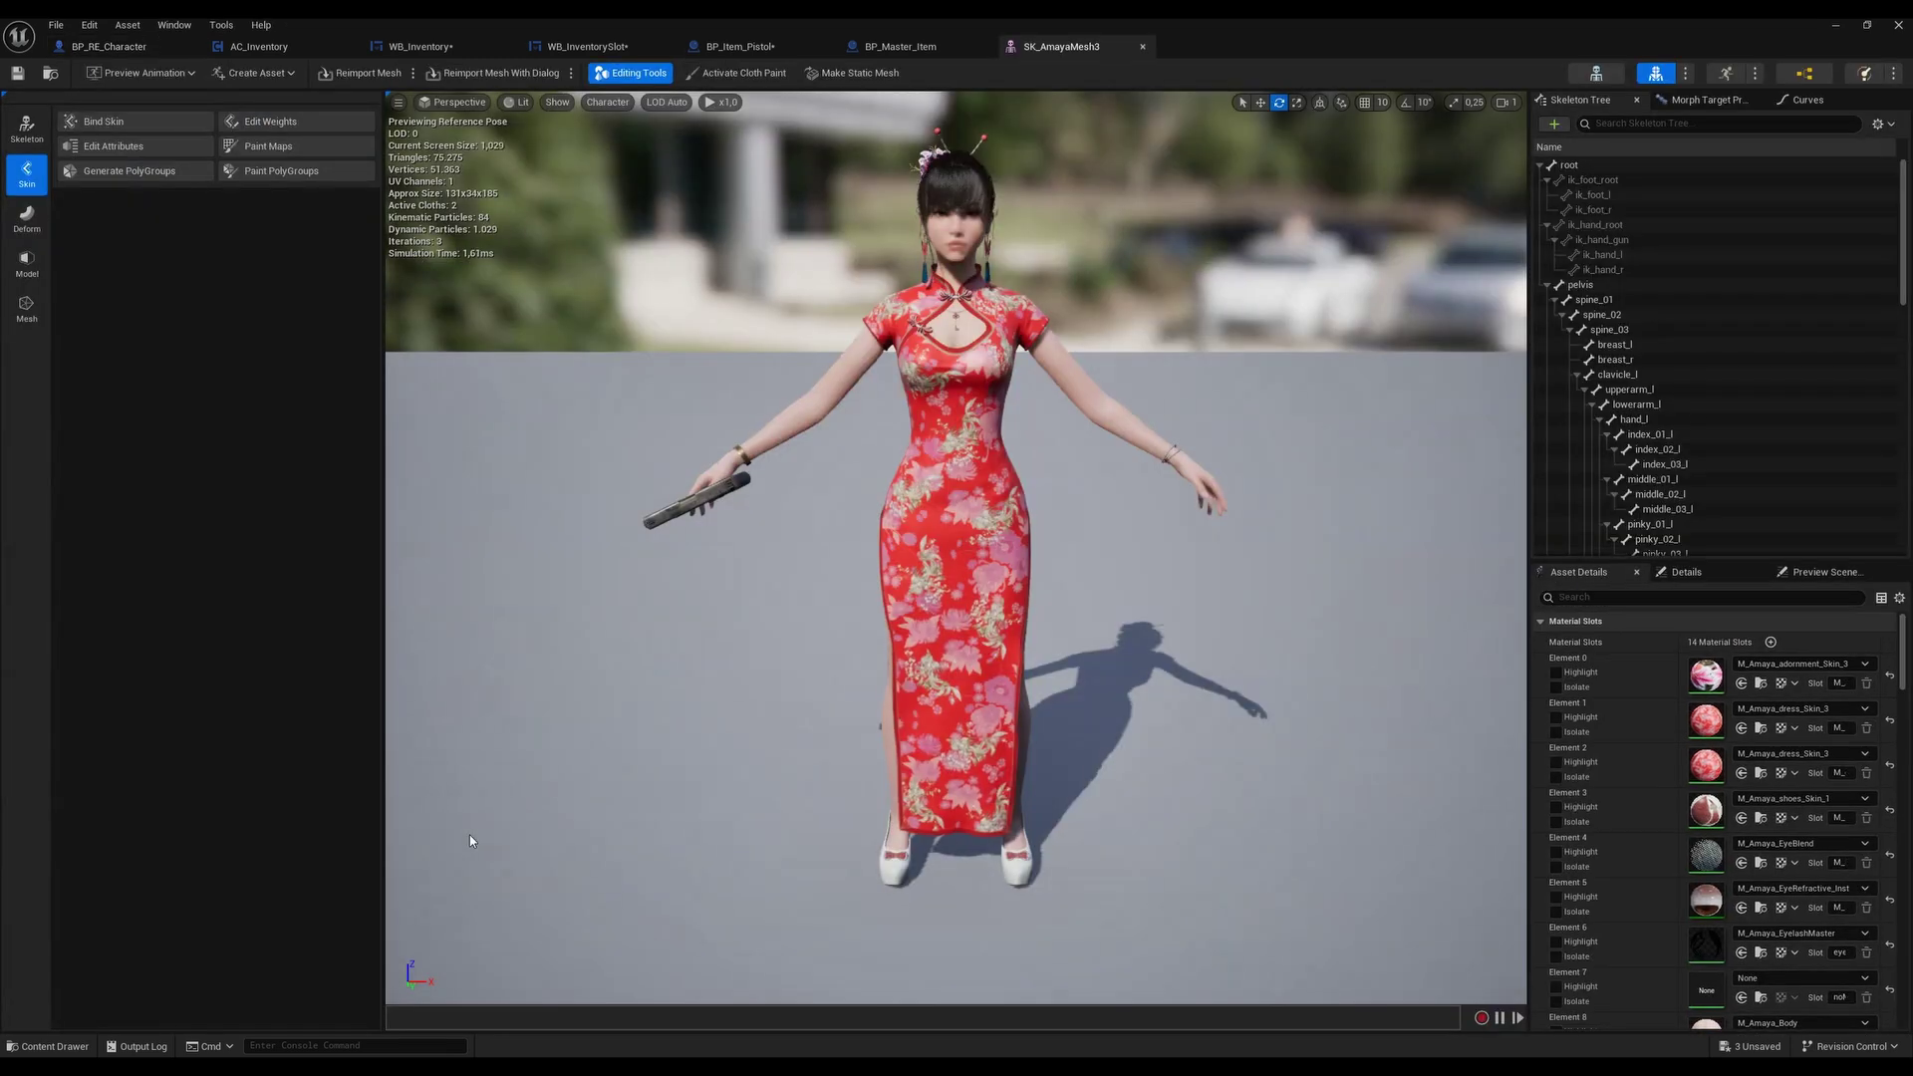
{"action": "scroll", "coordinate": [1714, 458], "scroll_direction": "down", "scroll_amount": 10}
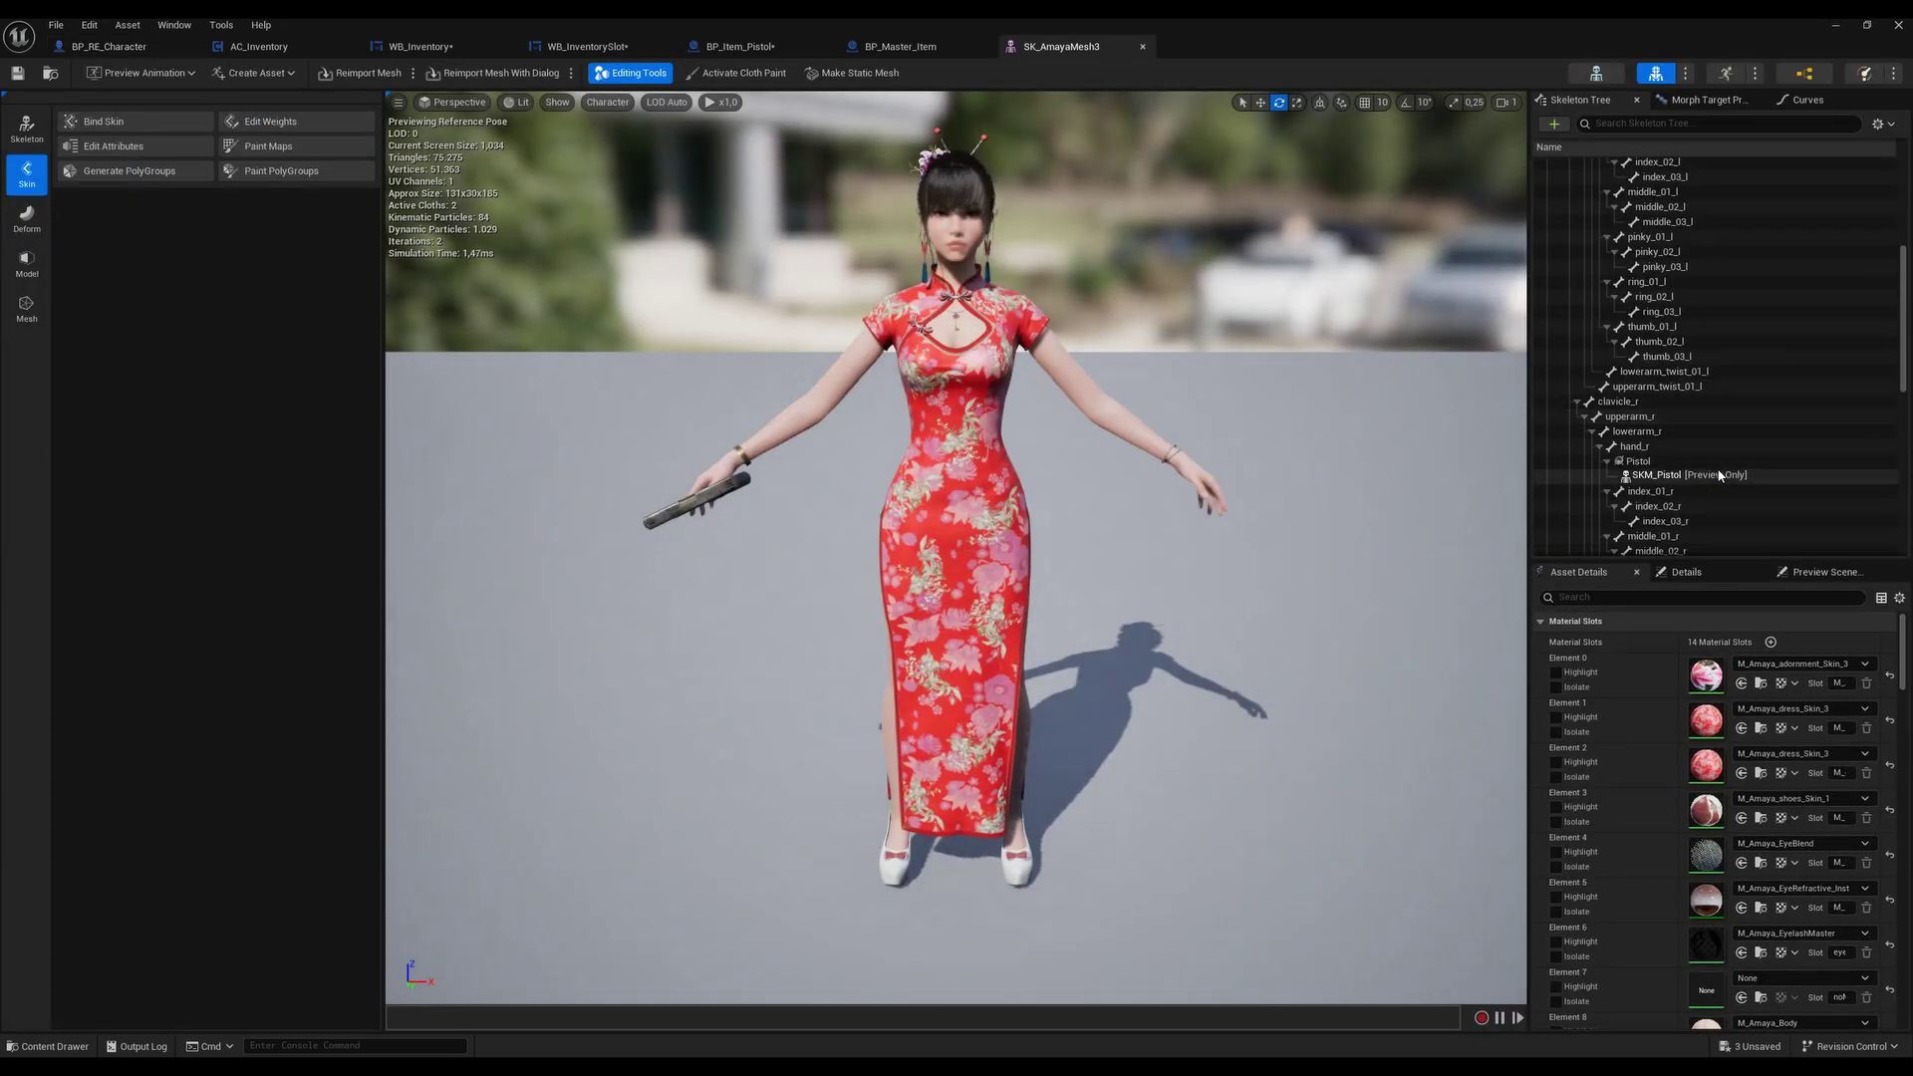
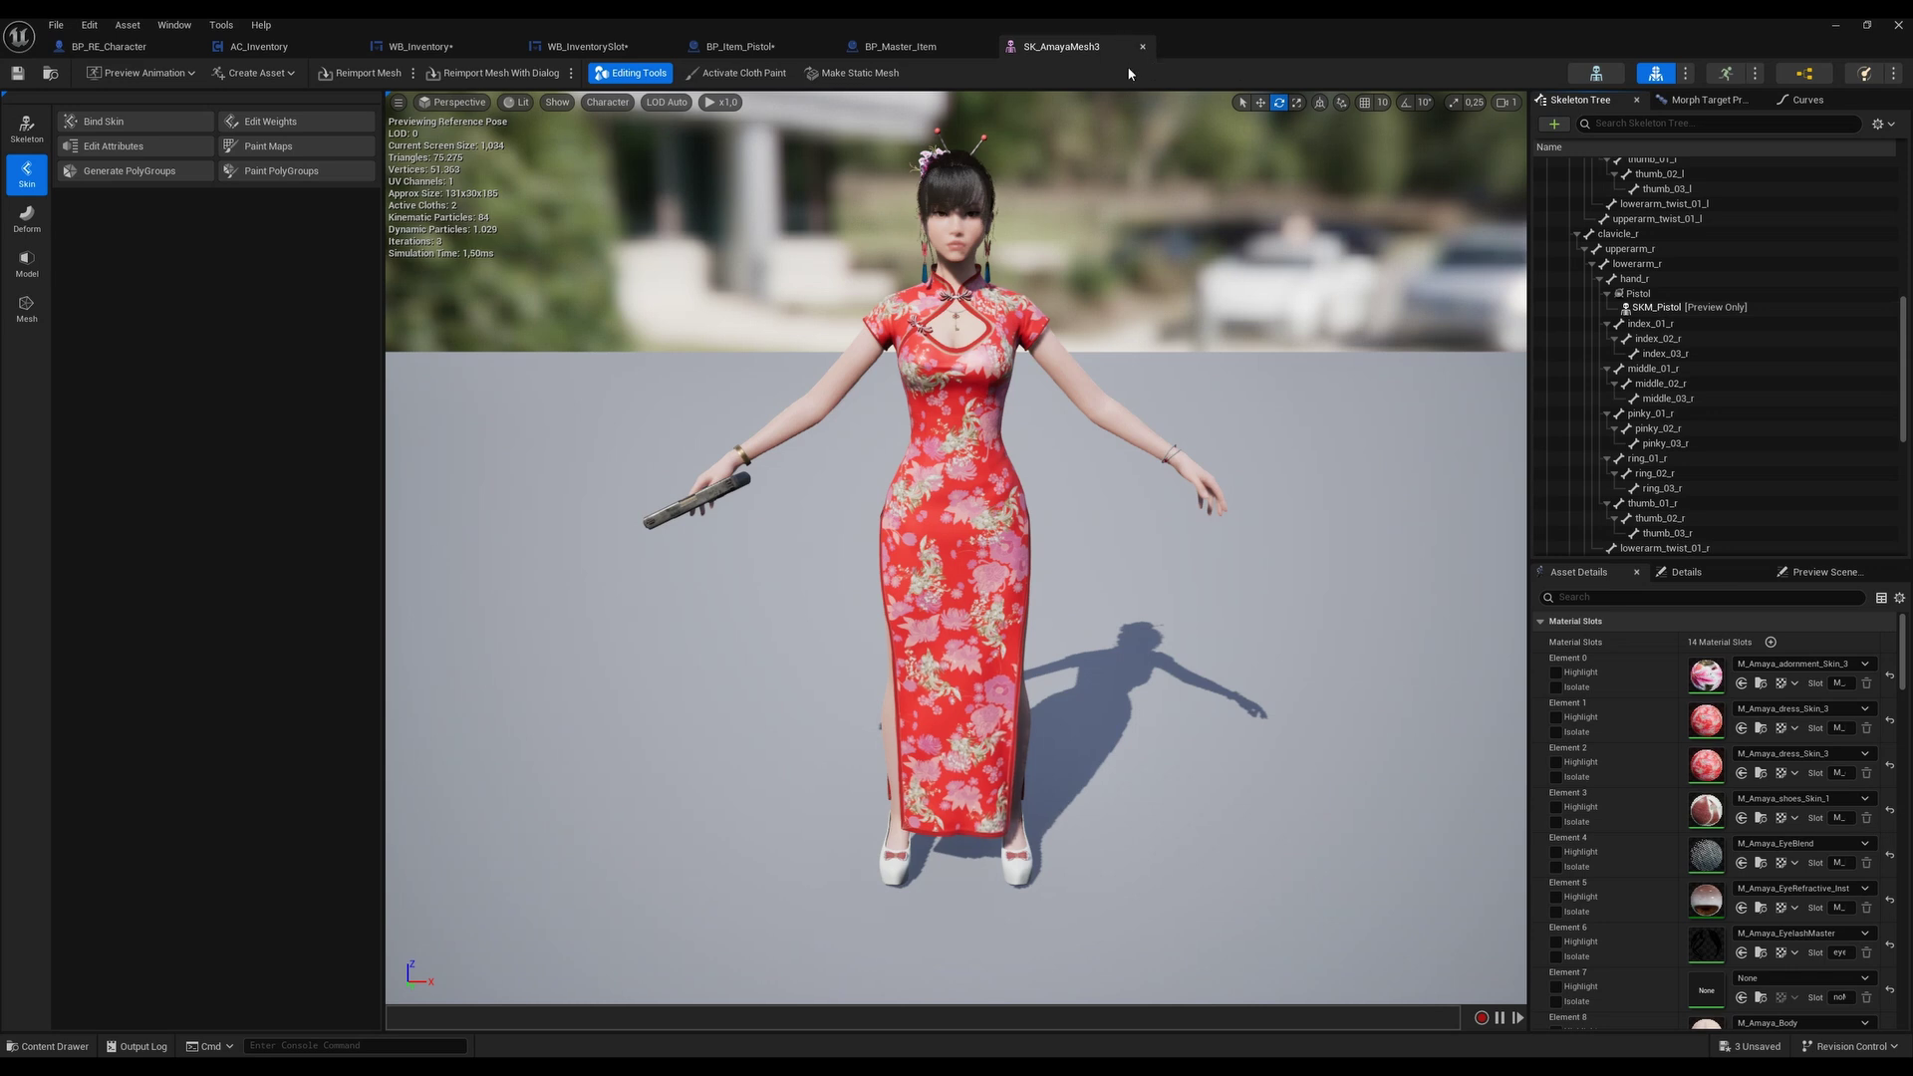
{"action": "middle_click", "coordinate": [1055, 47]}
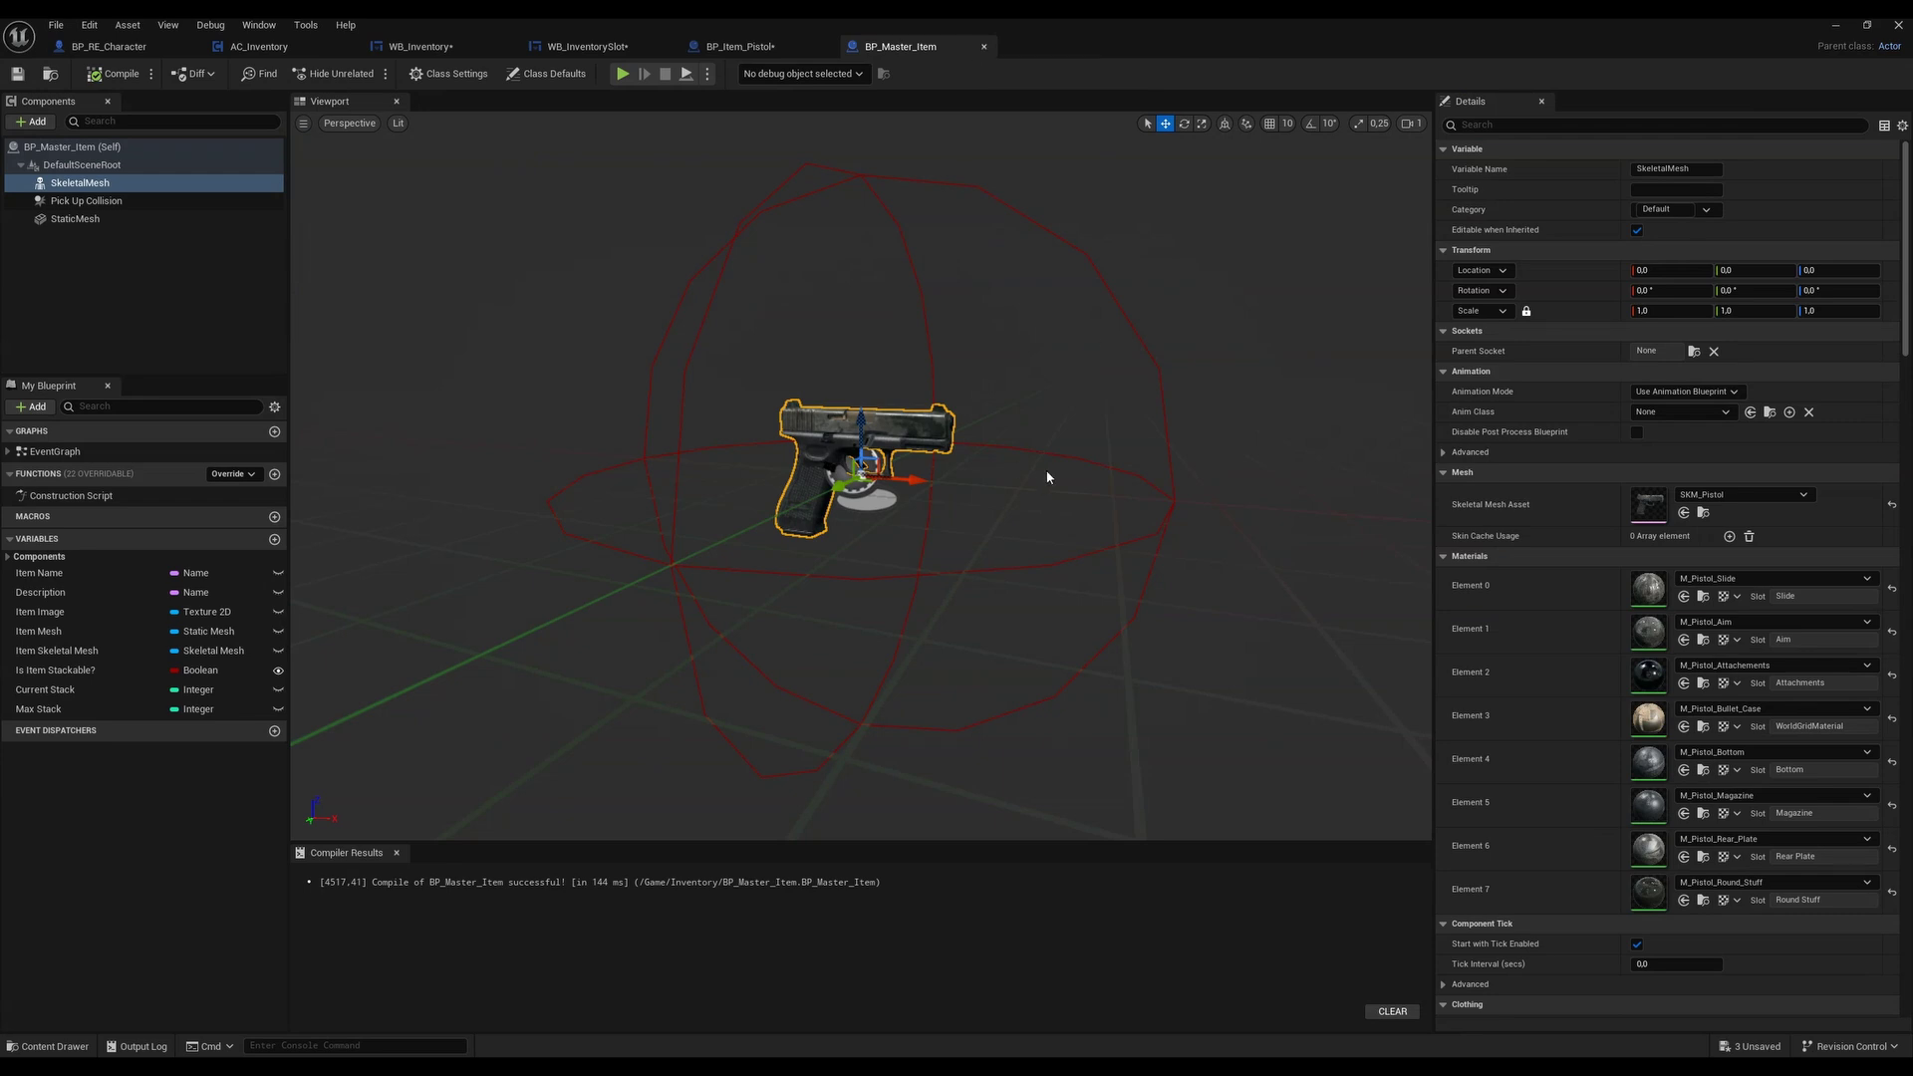
Review the item variables in BP_Master_Item's class defaults, compare with BP_Item_Pistol, and close BP_Master_Item
{"action": "left_click", "coordinate": [72, 146]}
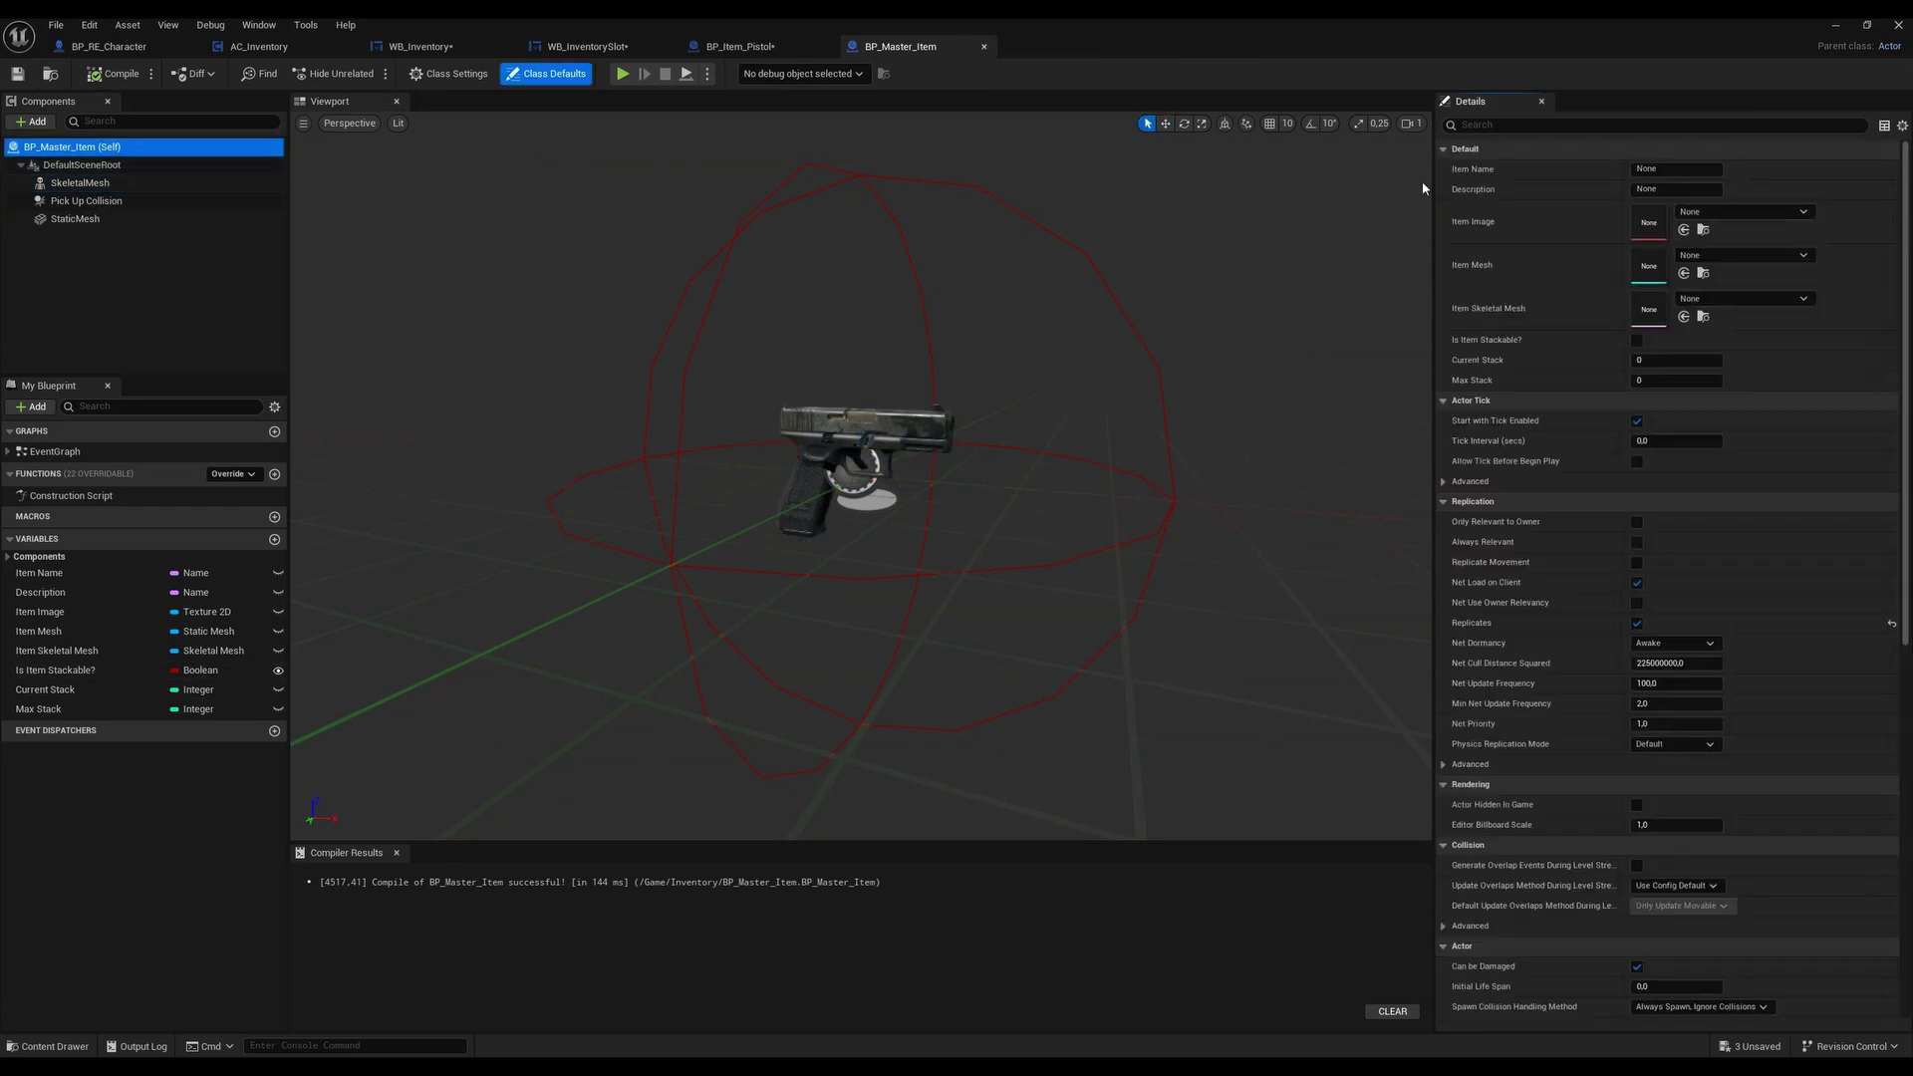
{"action": "left_click", "coordinate": [740, 46]}
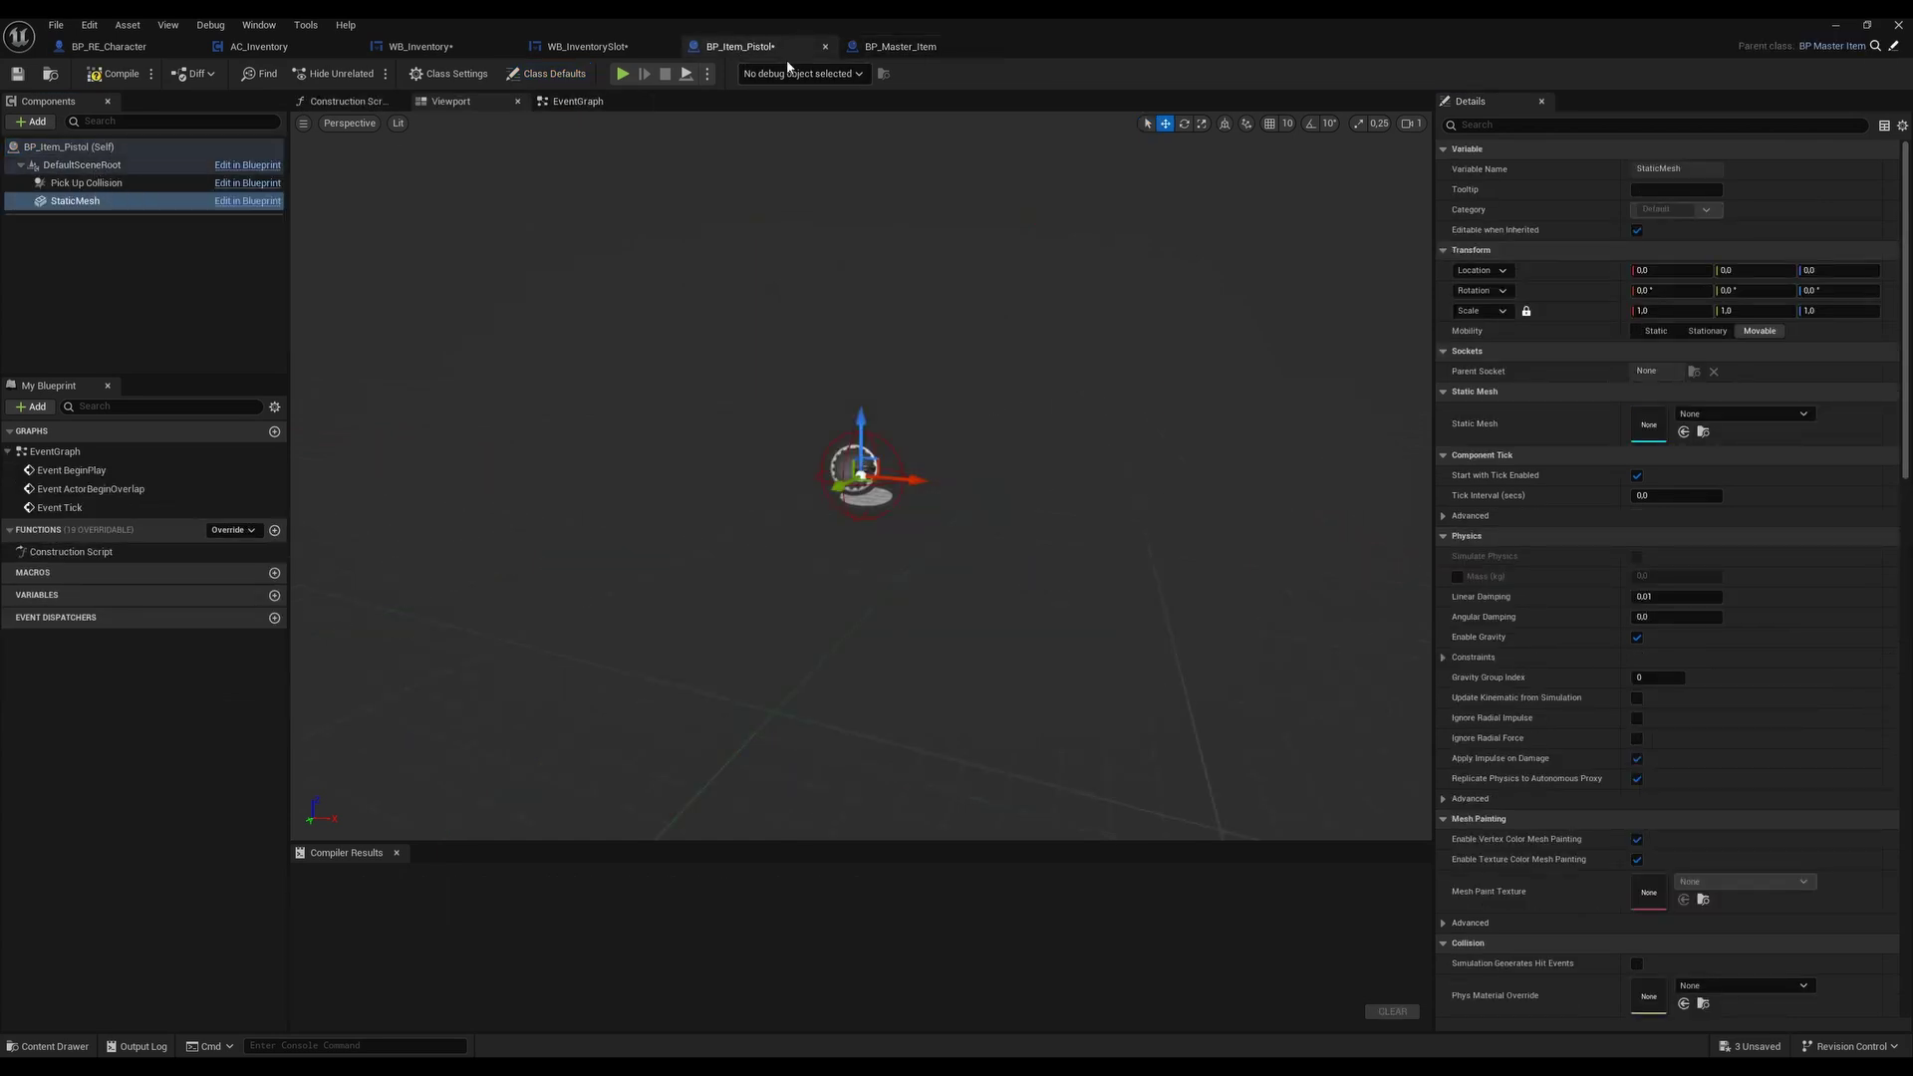
{"action": "left_click", "coordinate": [958, 50]}
{"action": "left_click", "coordinate": [983, 47]}
Review BP_Item_Pistol's class defaults, compile the Blueprint, and close it
{"action": "left_click", "coordinate": [70, 146]}
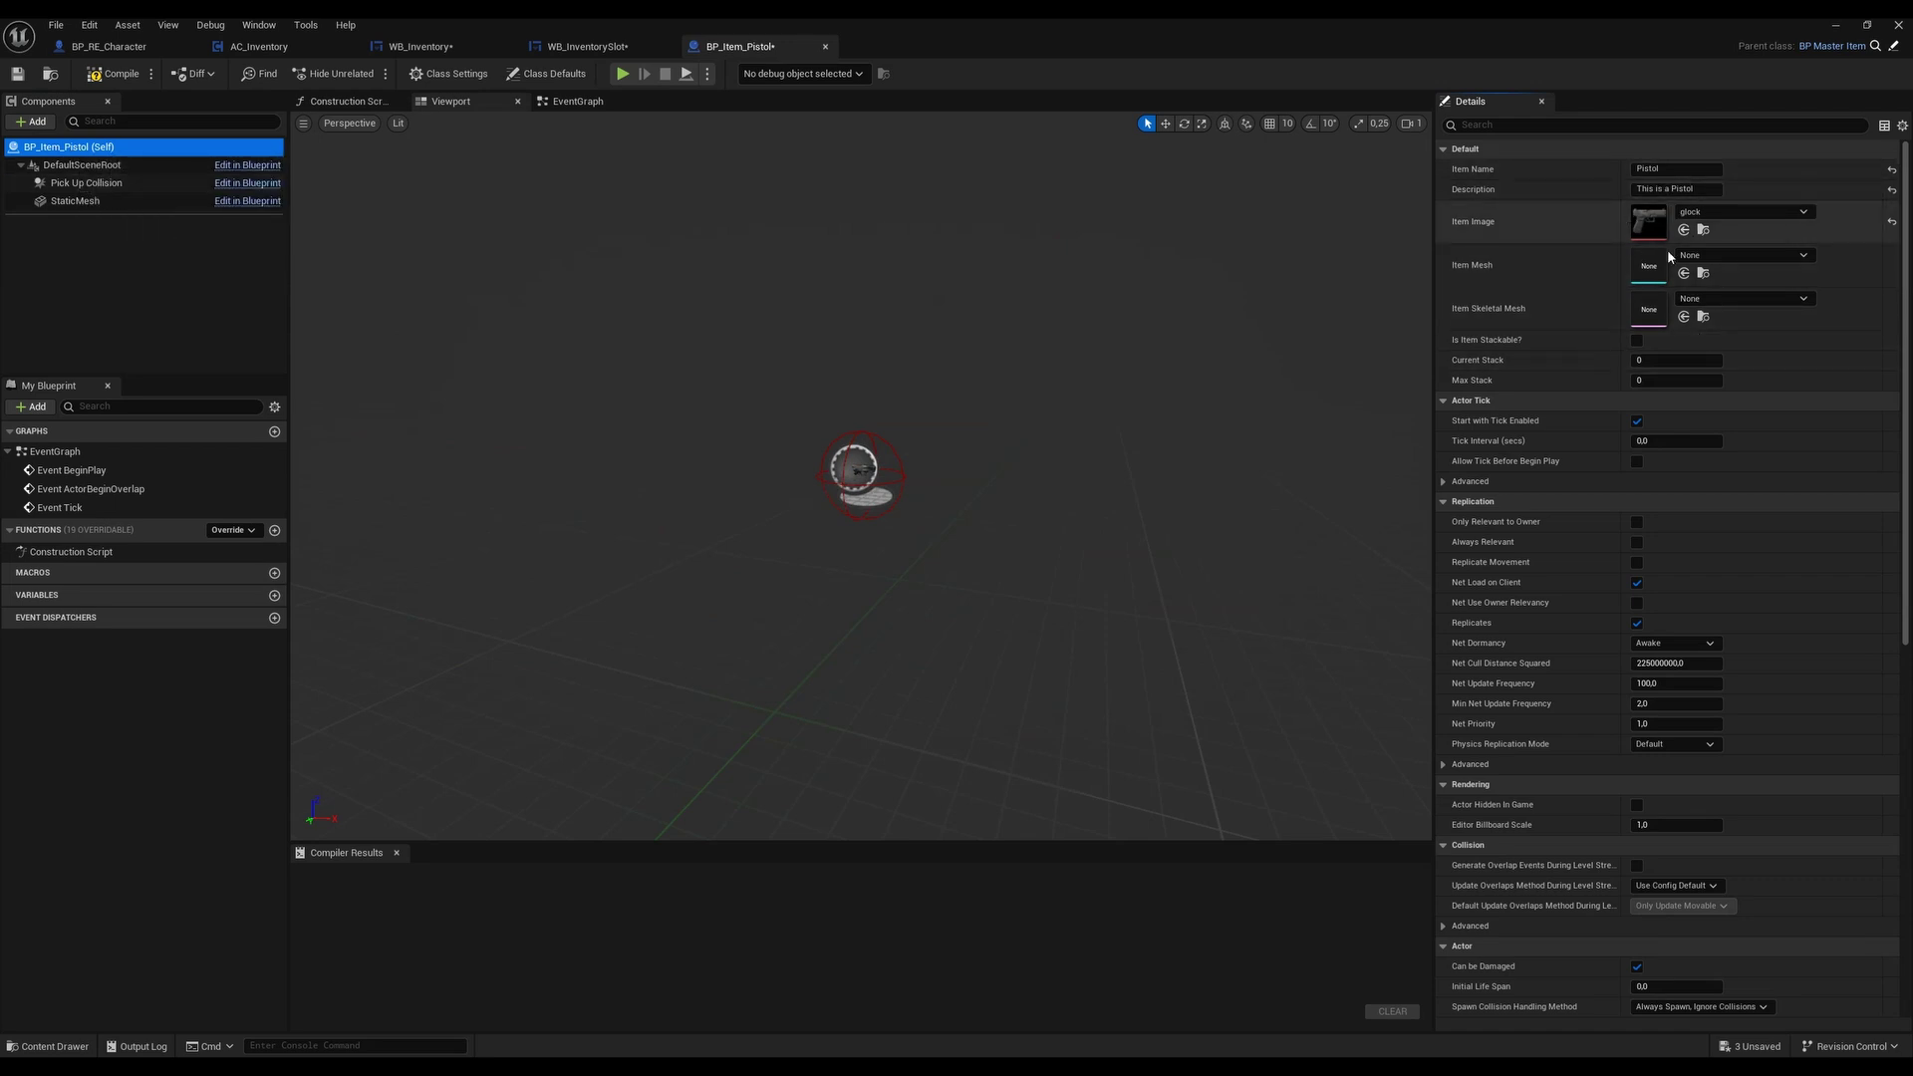
{"action": "left_click", "coordinate": [1664, 378]}
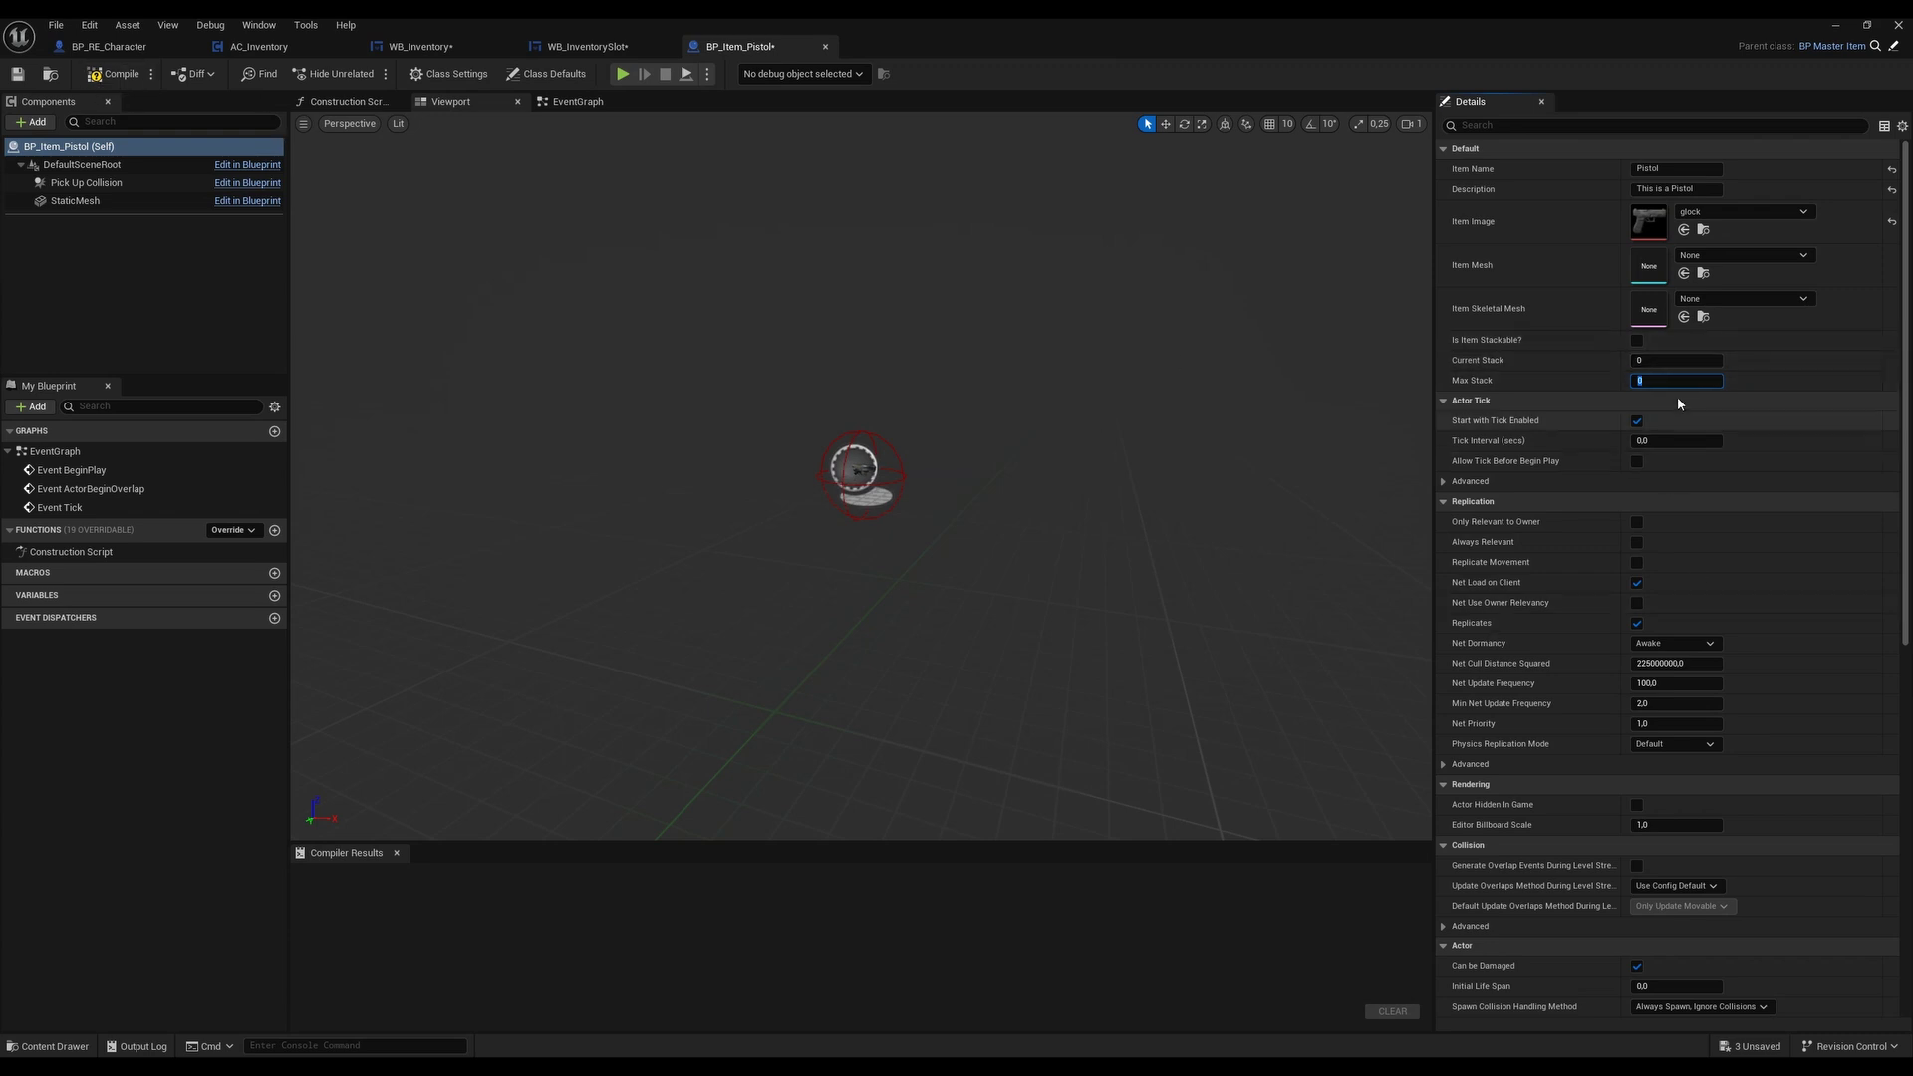
{"action": "left_click", "coordinate": [117, 78]}
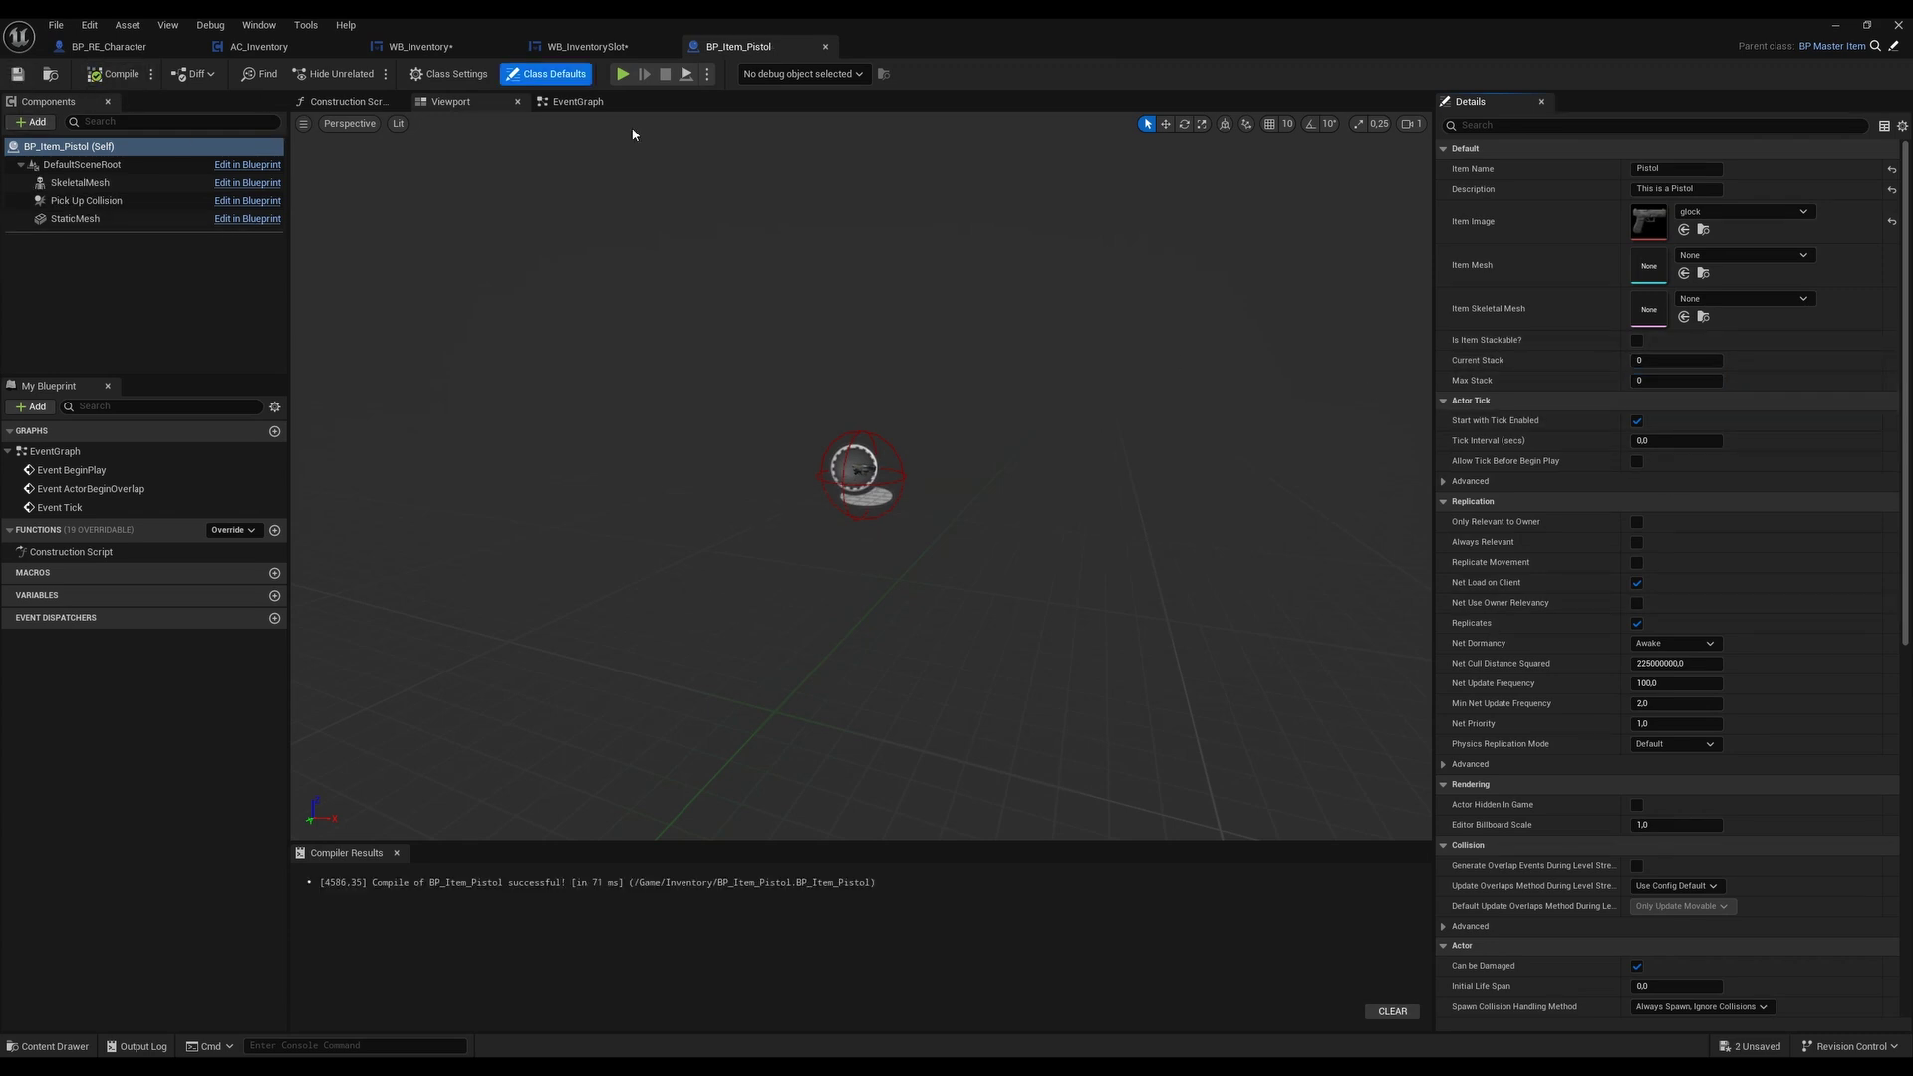
{"action": "left_click", "coordinate": [825, 46]}
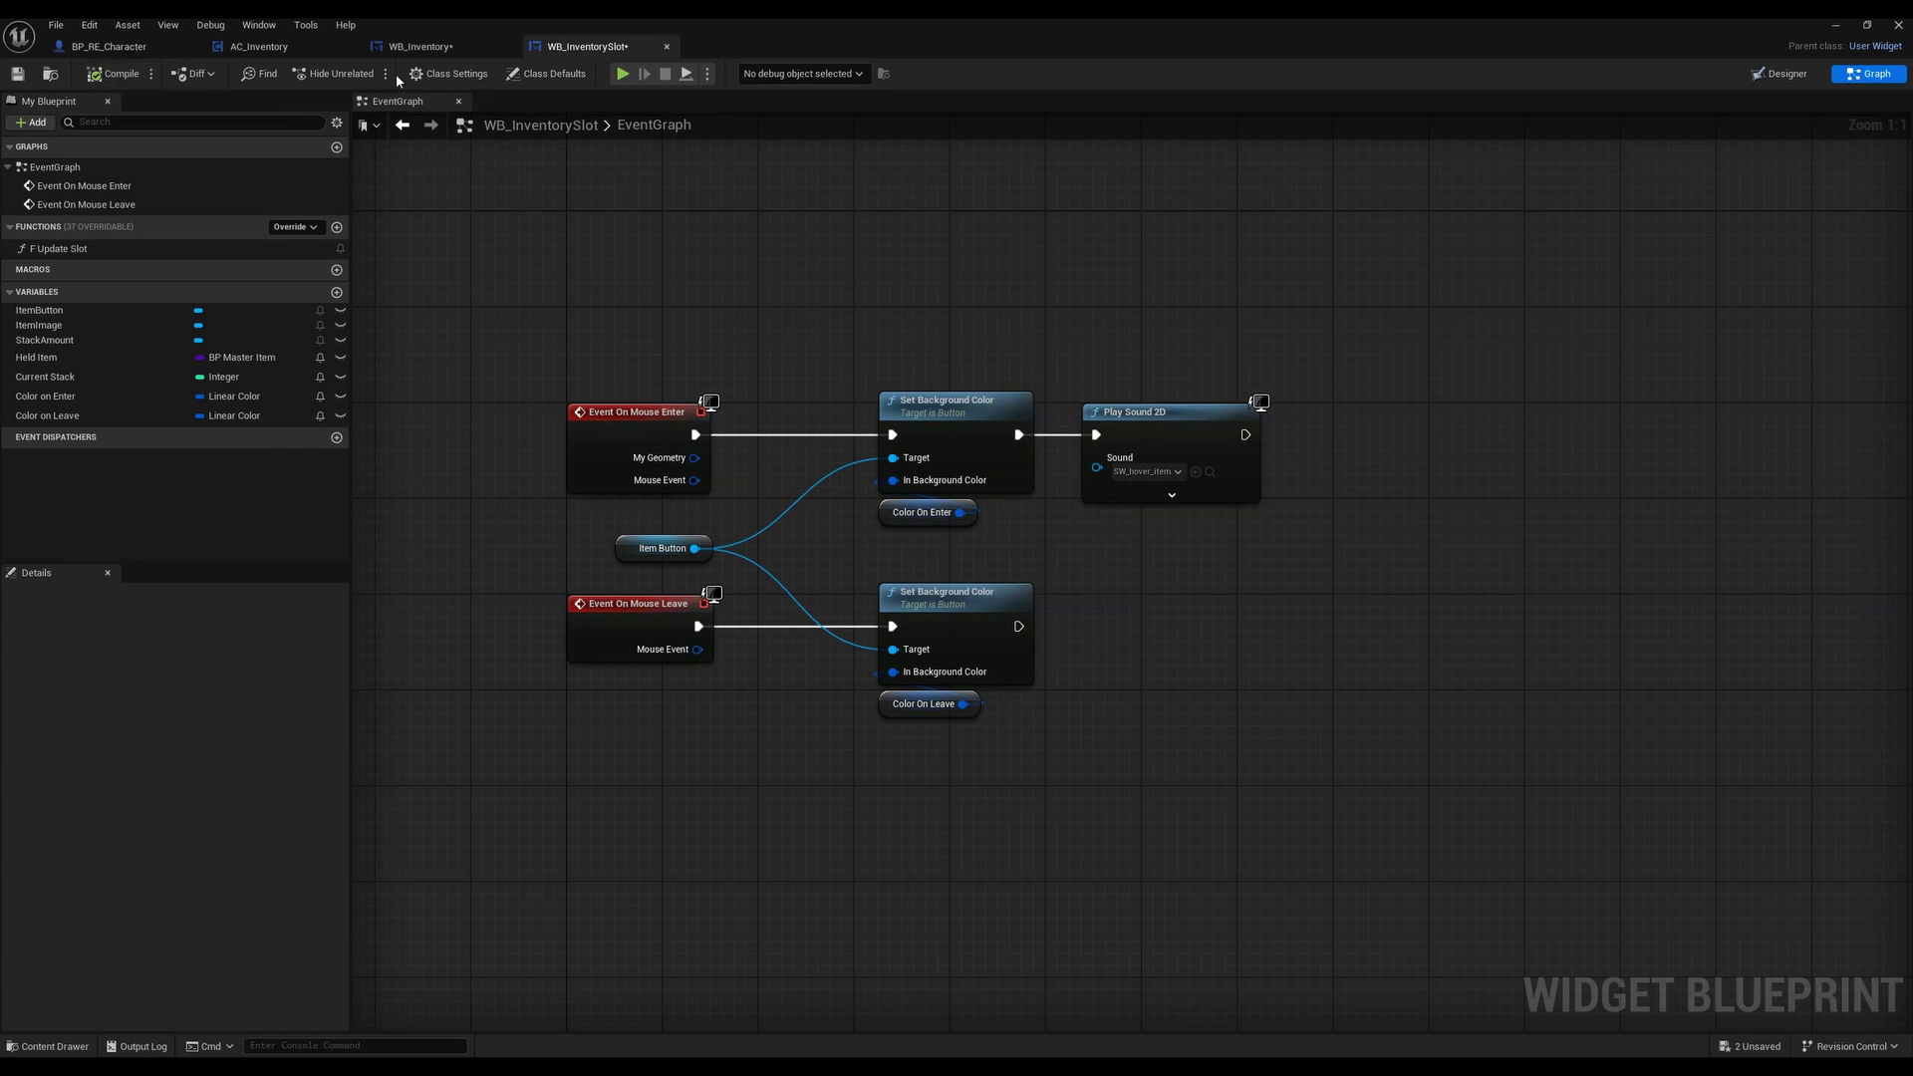
Return to BP_RE_Character, close its Viewport, and open the F Equip Pistol function from the Event BeginPlay chain
{"action": "left_click", "coordinate": [145, 49]}
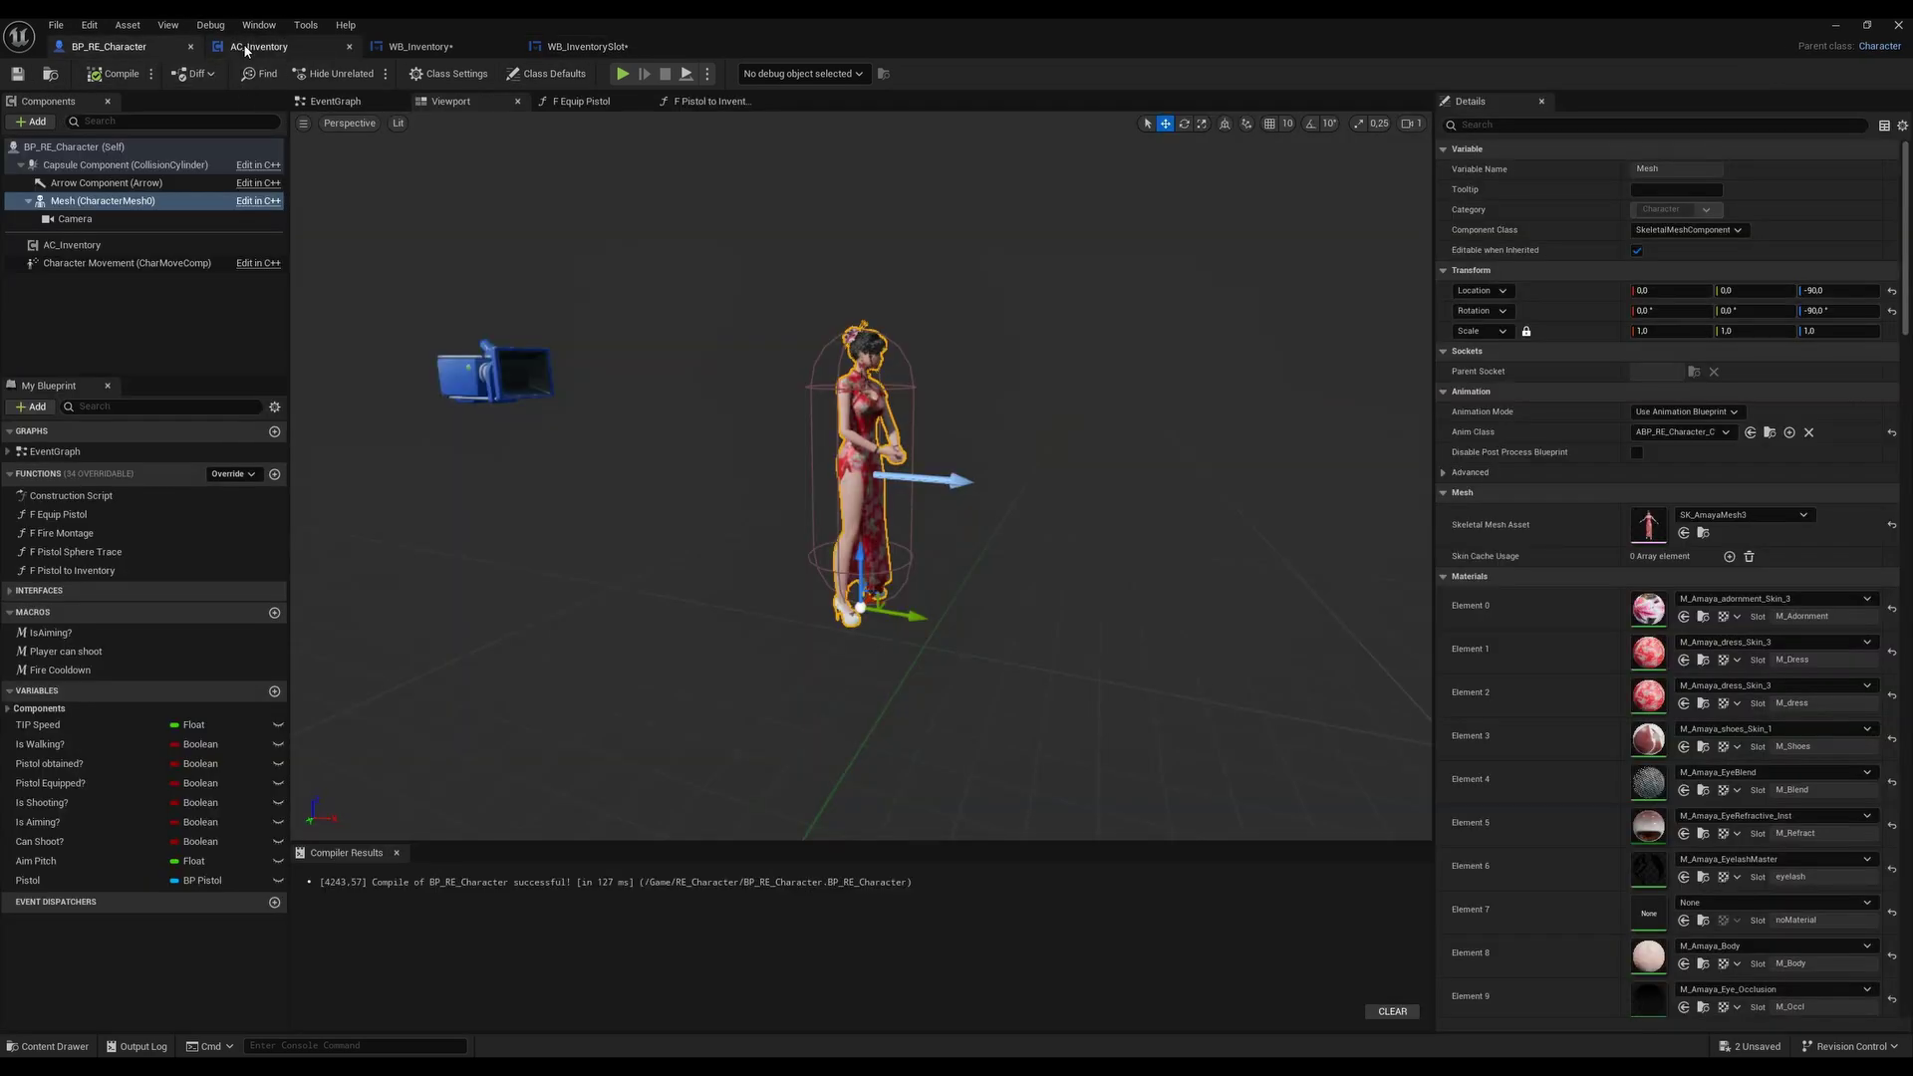
{"action": "left_click", "coordinate": [255, 51]}
{"action": "left_click", "coordinate": [165, 50]}
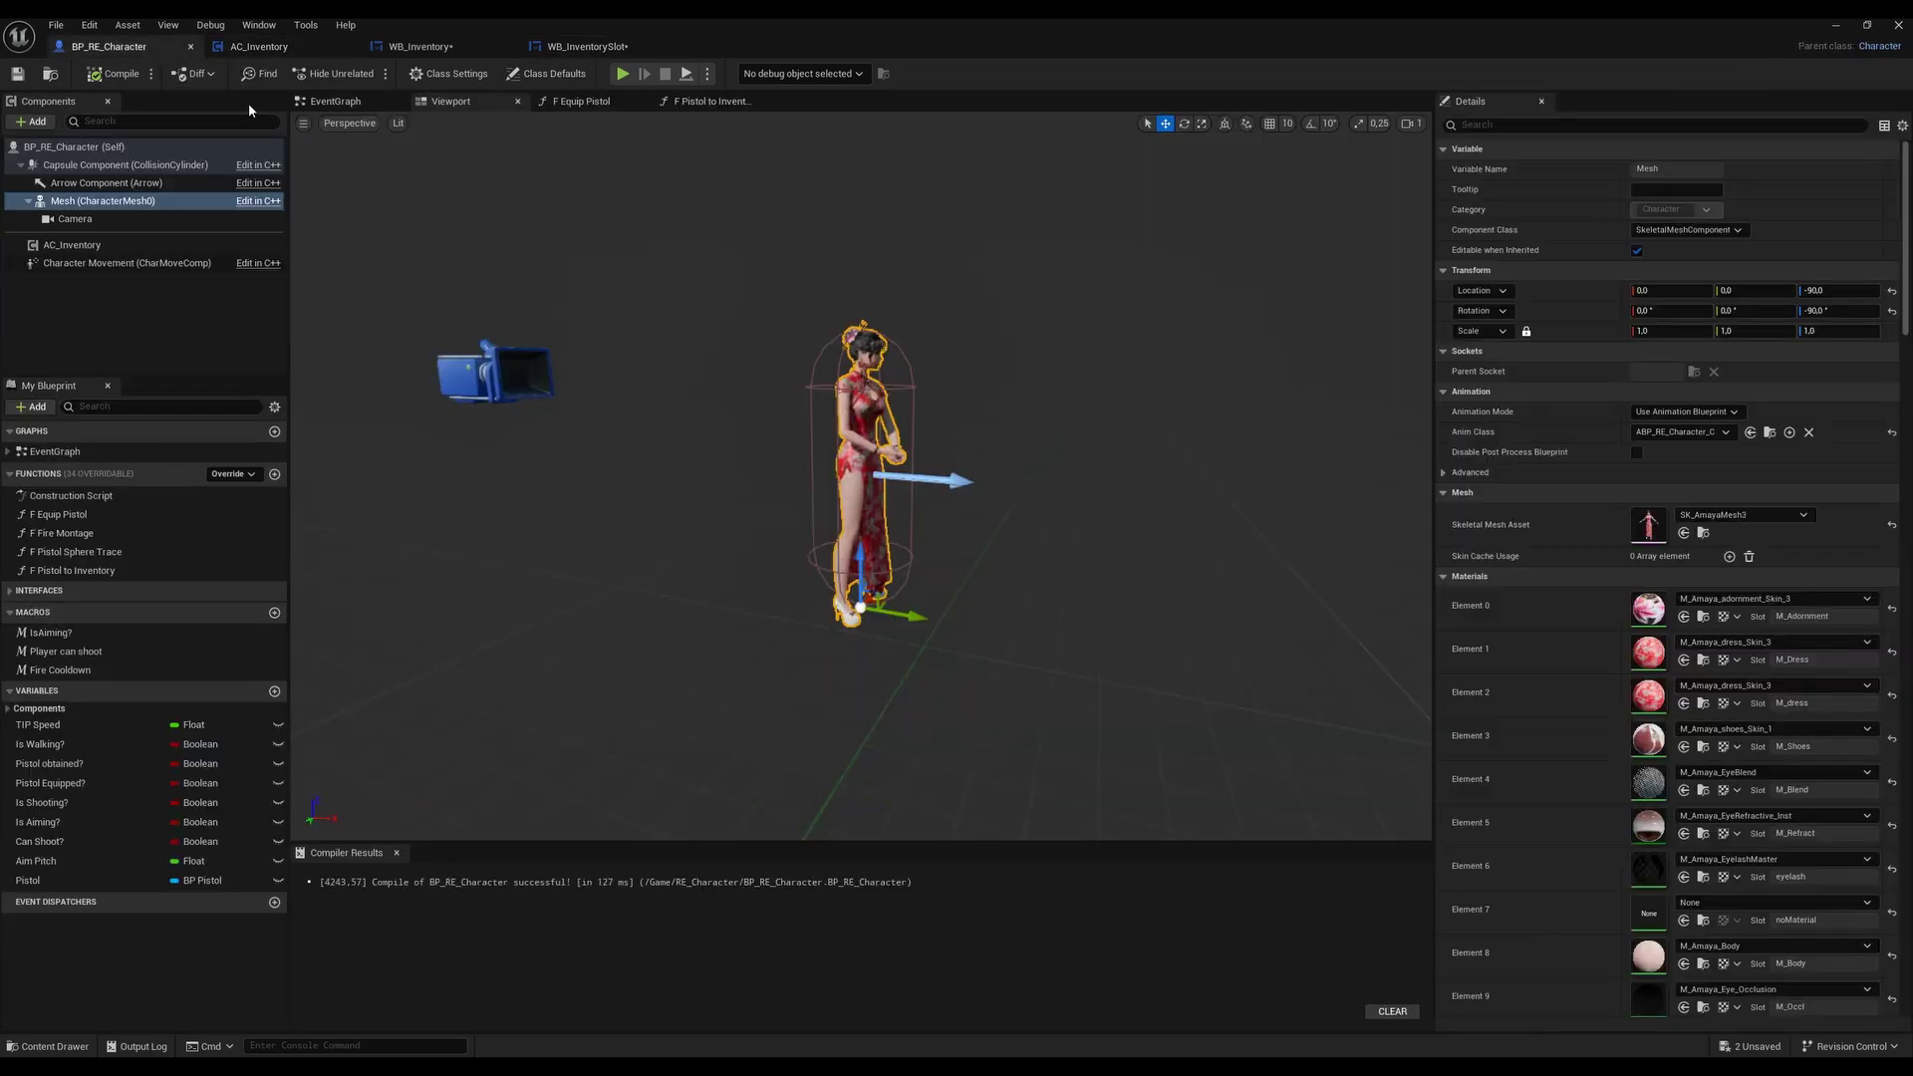
{"action": "left_click", "coordinate": [517, 104]}
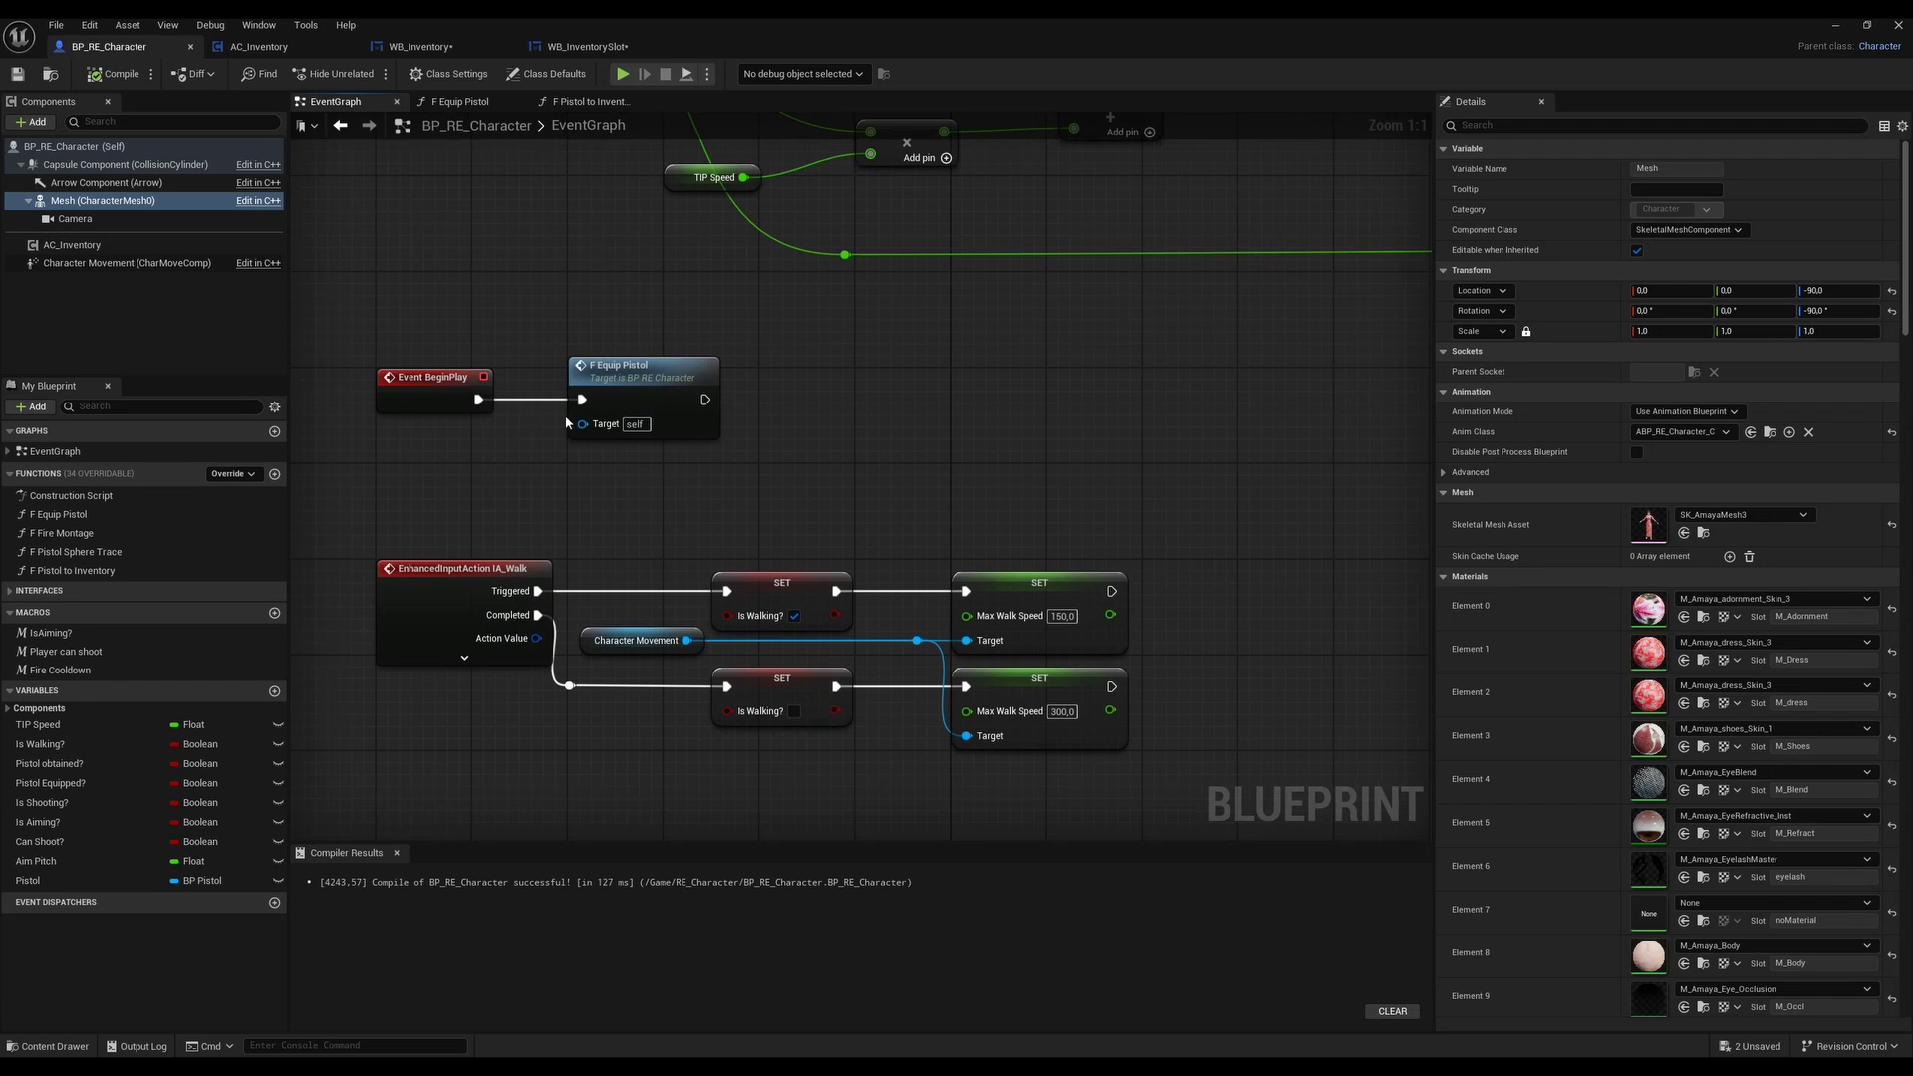
{"action": "right_click_drag", "start_coordinate": [649, 404], "coordinate": [588, 380]}
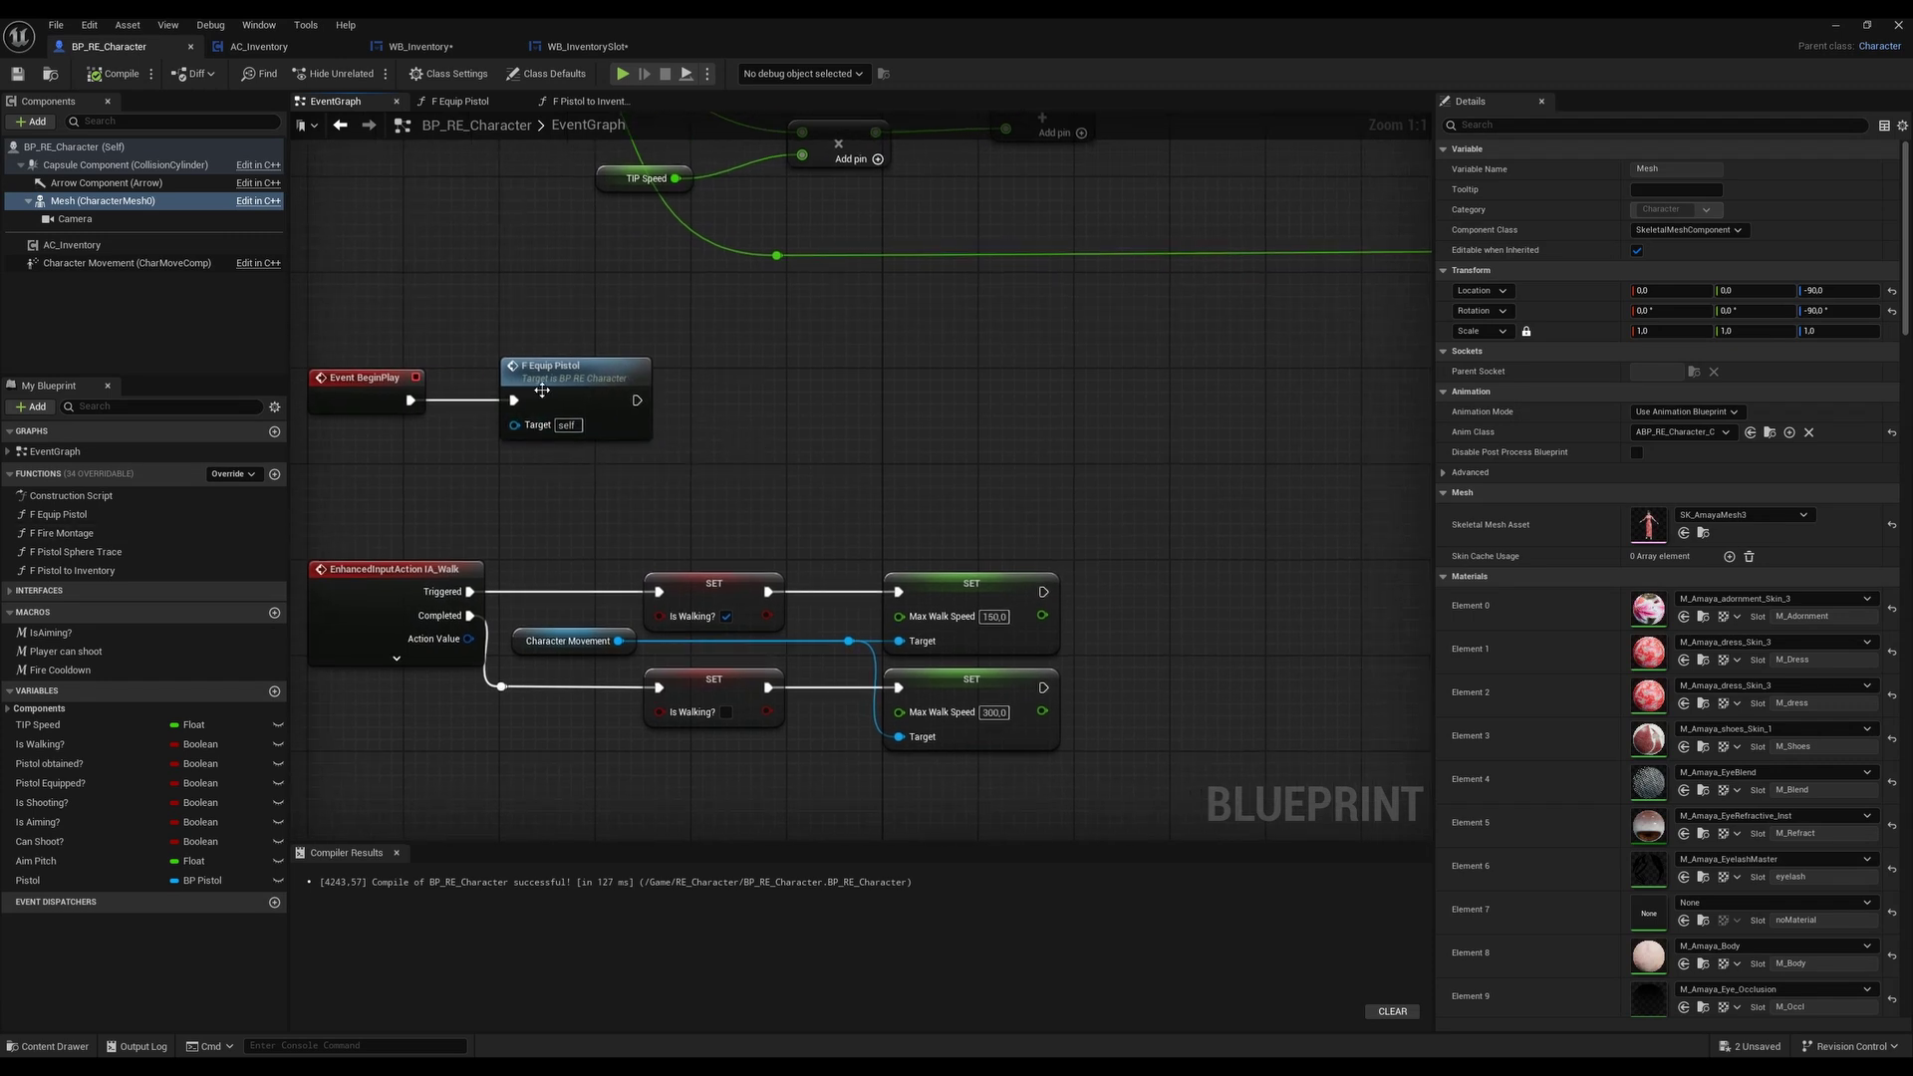
{"action": "double_click", "coordinate": [587, 379]}
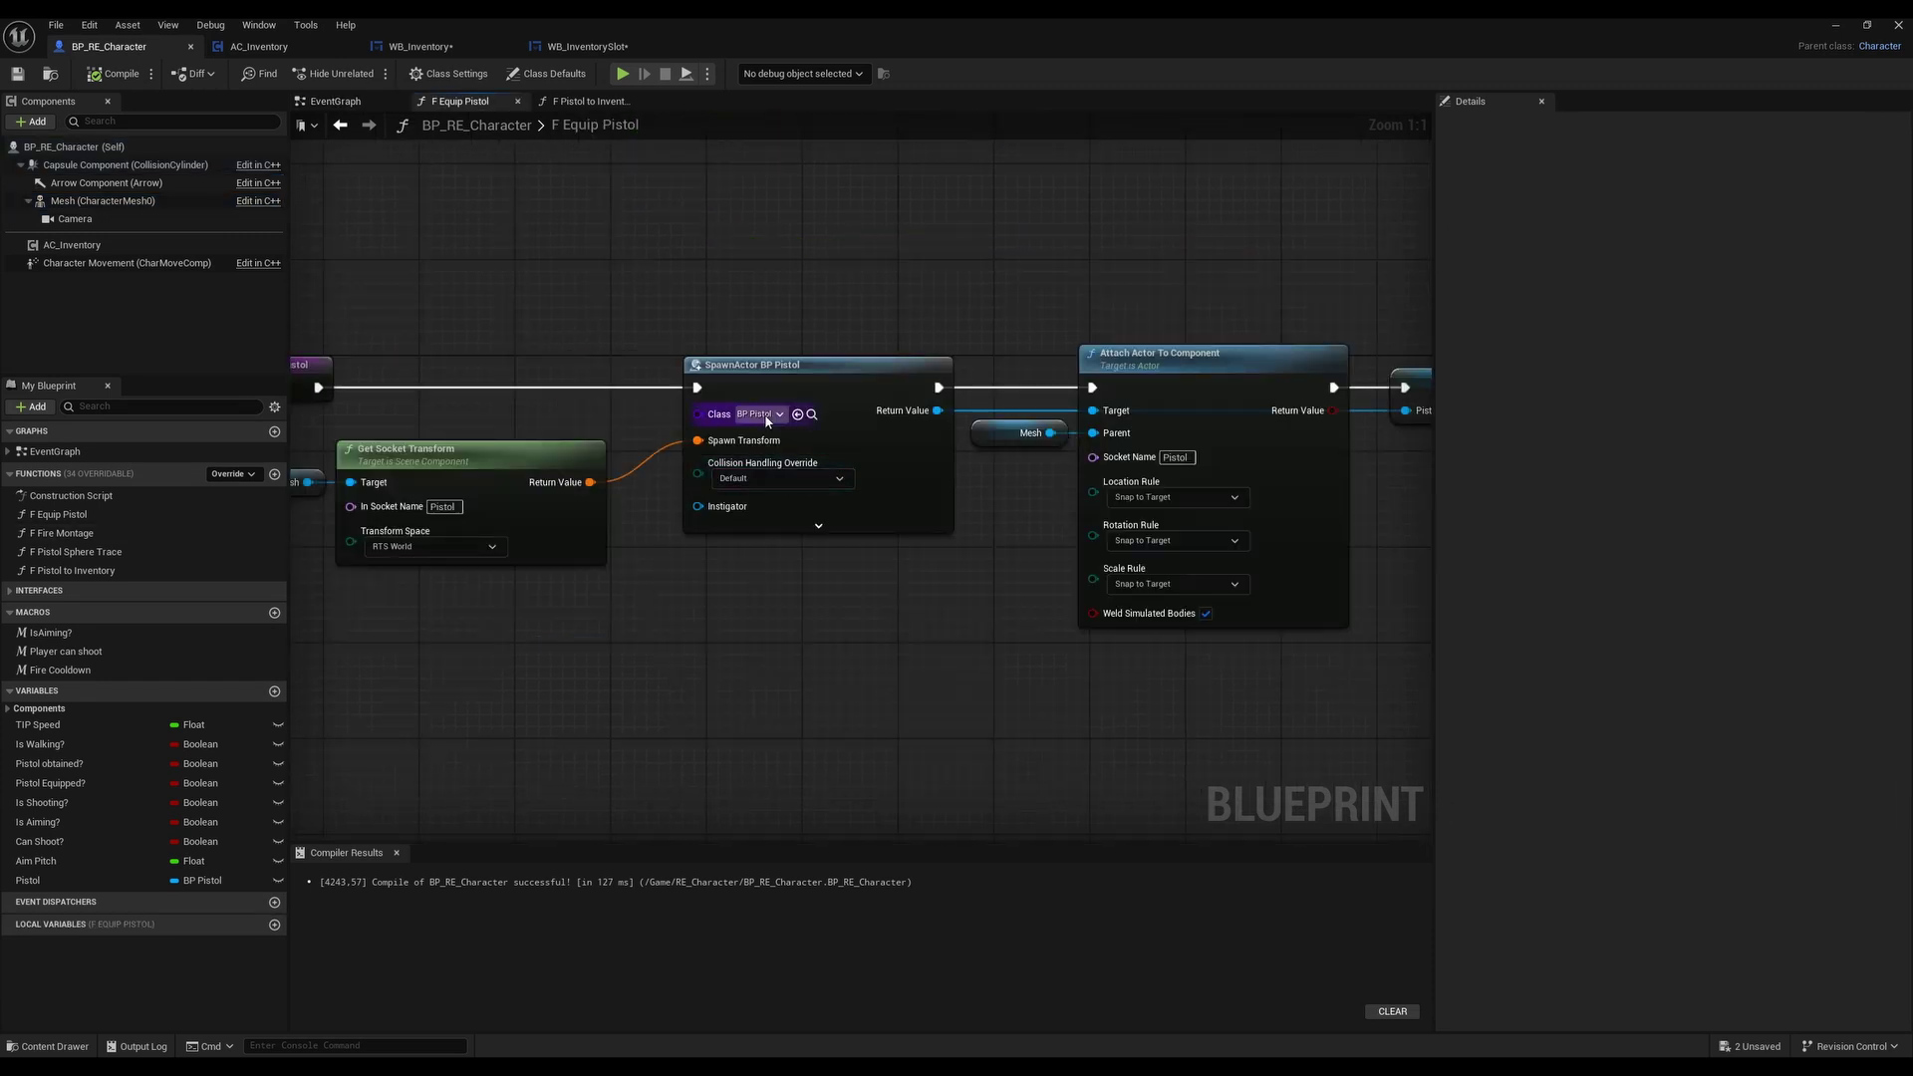
Set the class of the SpawnActor node in F Equip Pistol to BP_Item_Pistol
{"action": "left_click", "coordinate": [763, 415]}
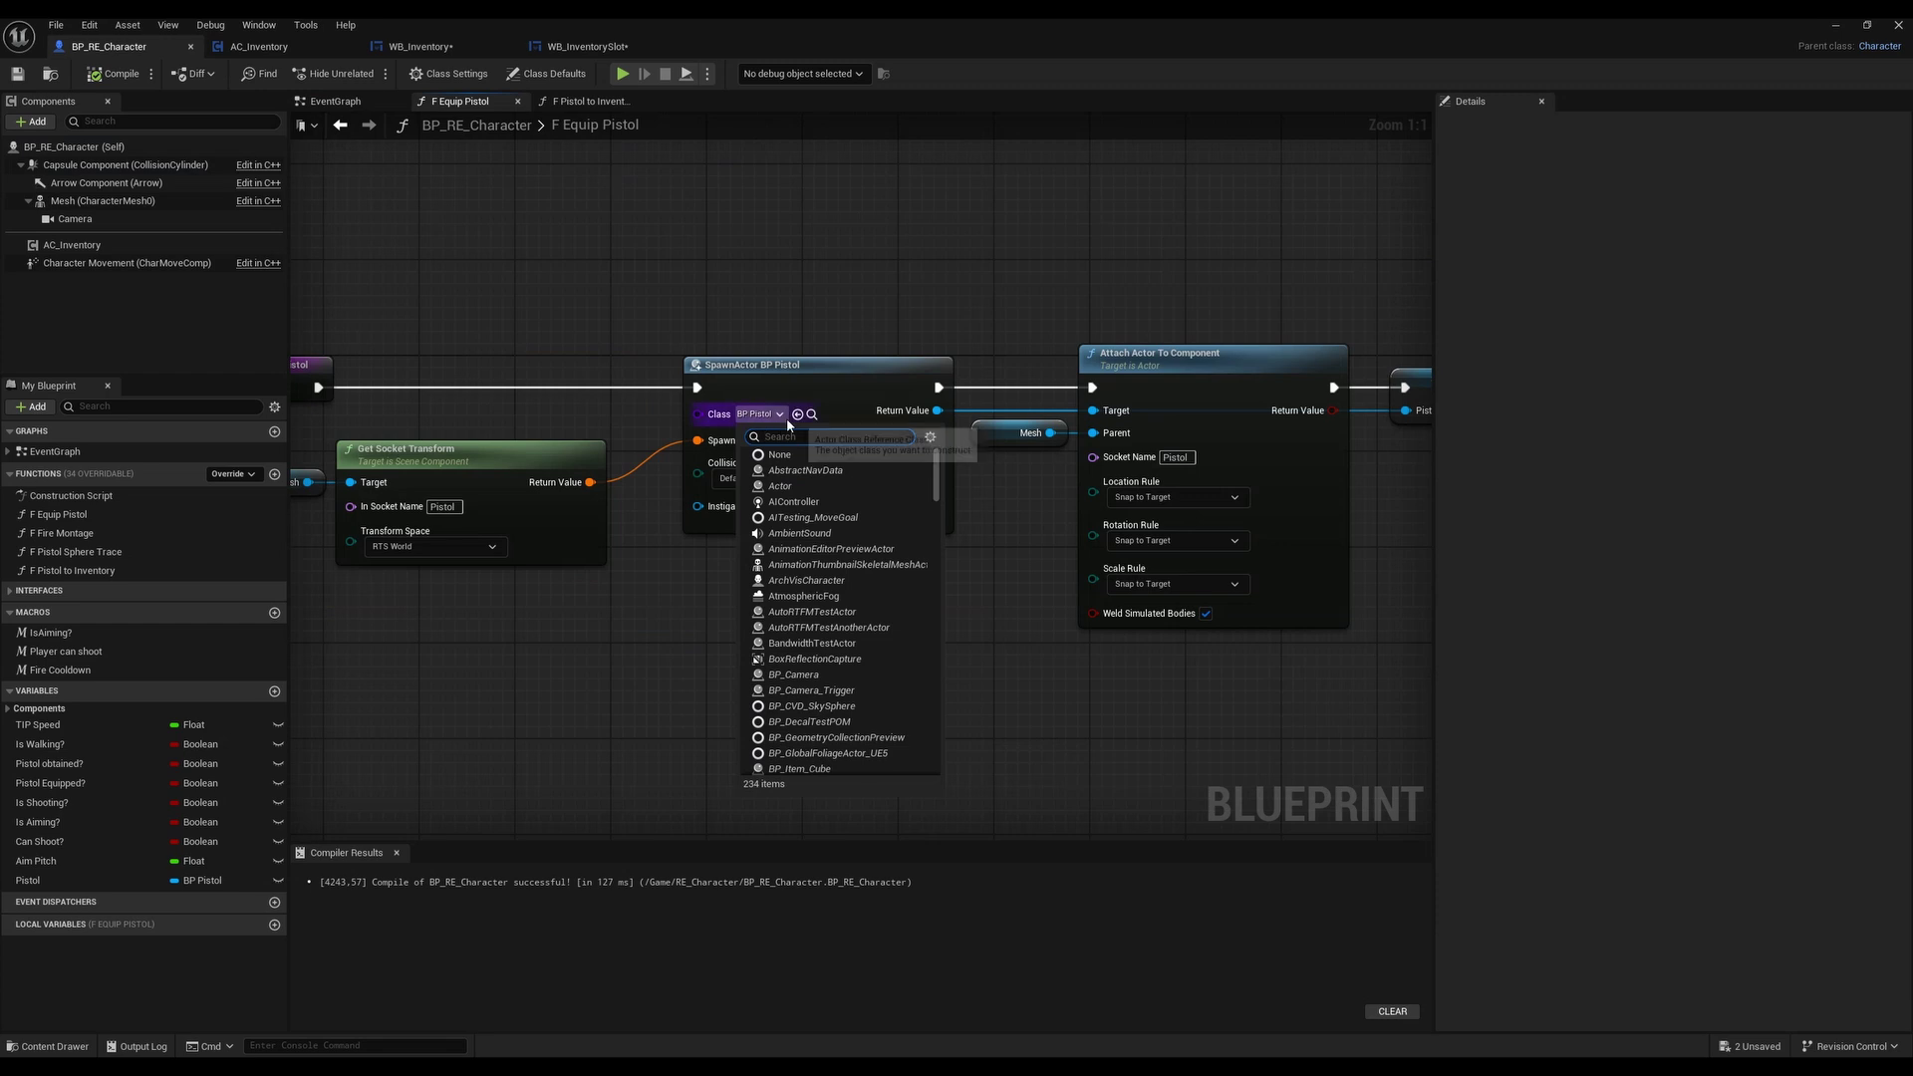
{"action": "type", "text": "pist"}
{"action": "left_click", "coordinate": [834, 470]}
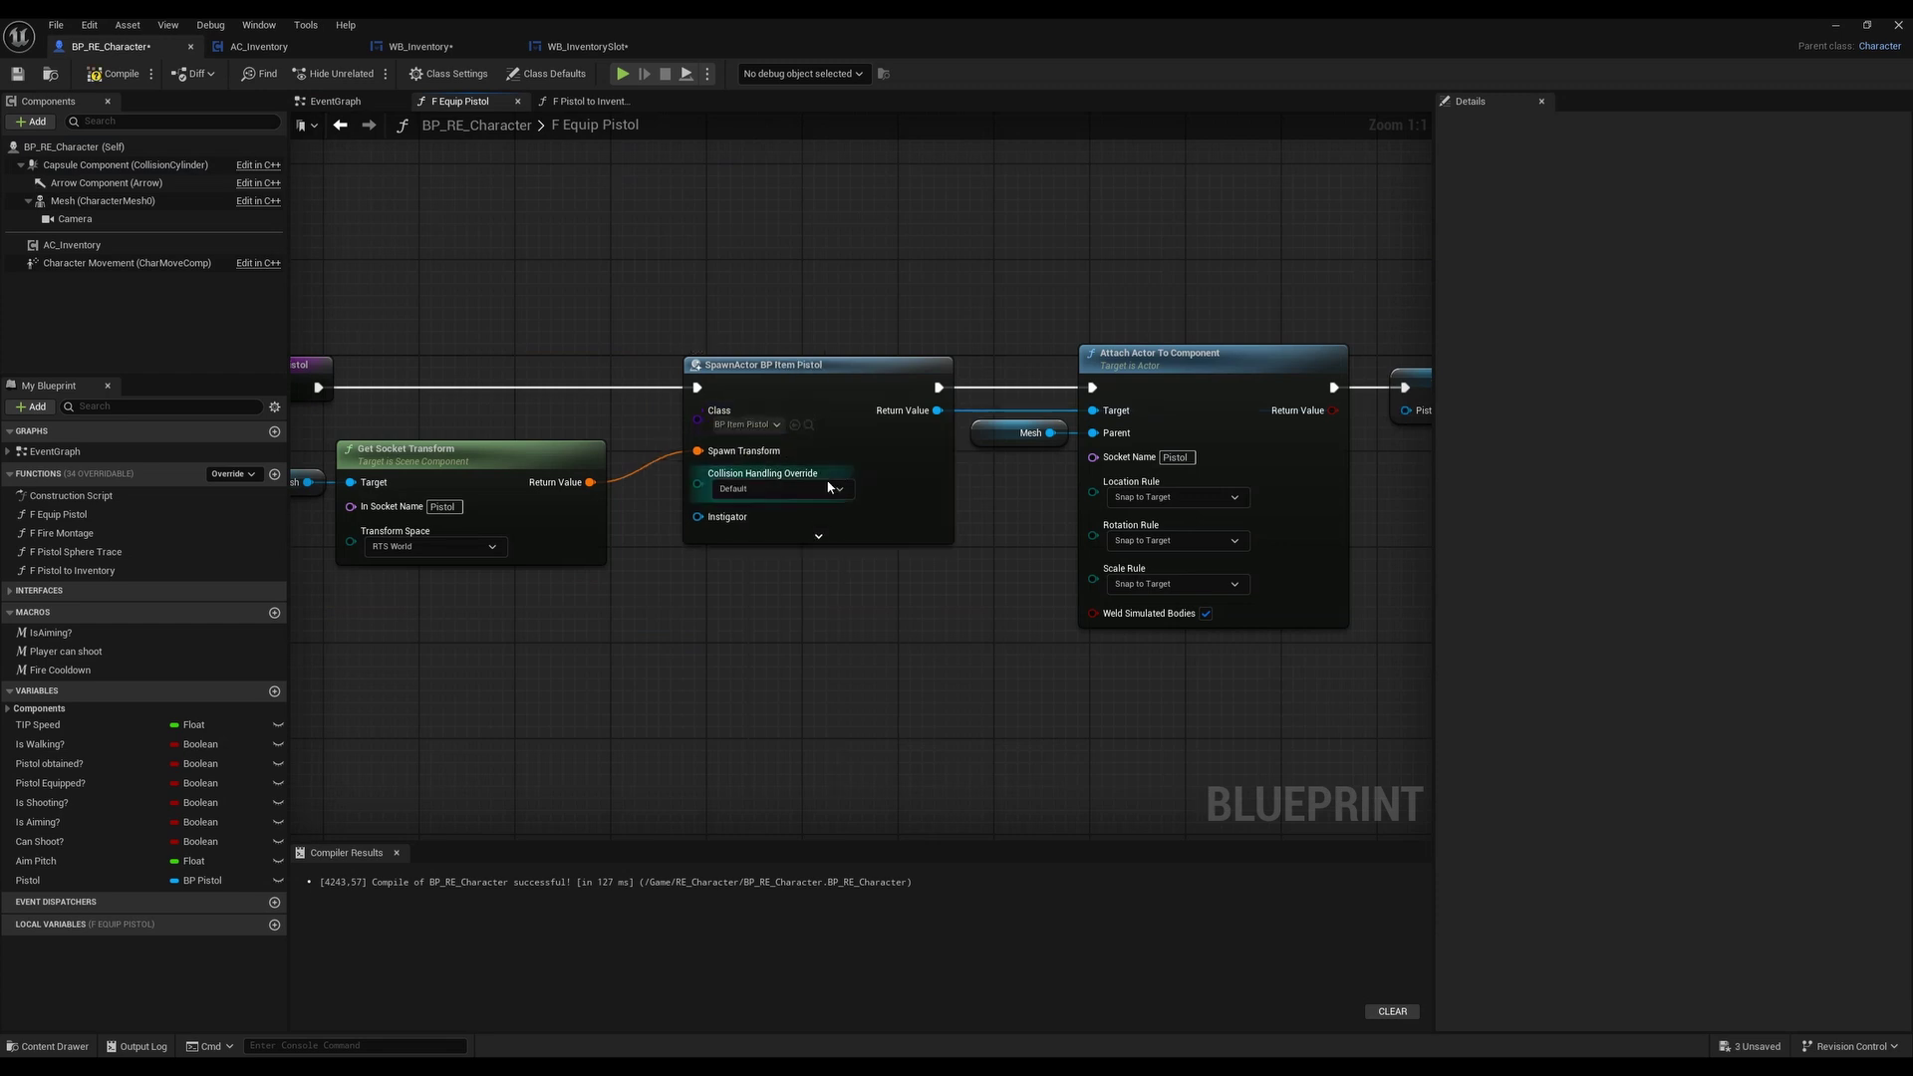
Delete the Pistol SET node between Attach Actor To Component and the Pistol Equipped? SET node
{"action": "right_click_drag", "start_coordinate": [835, 475], "coordinate": [667, 618]}
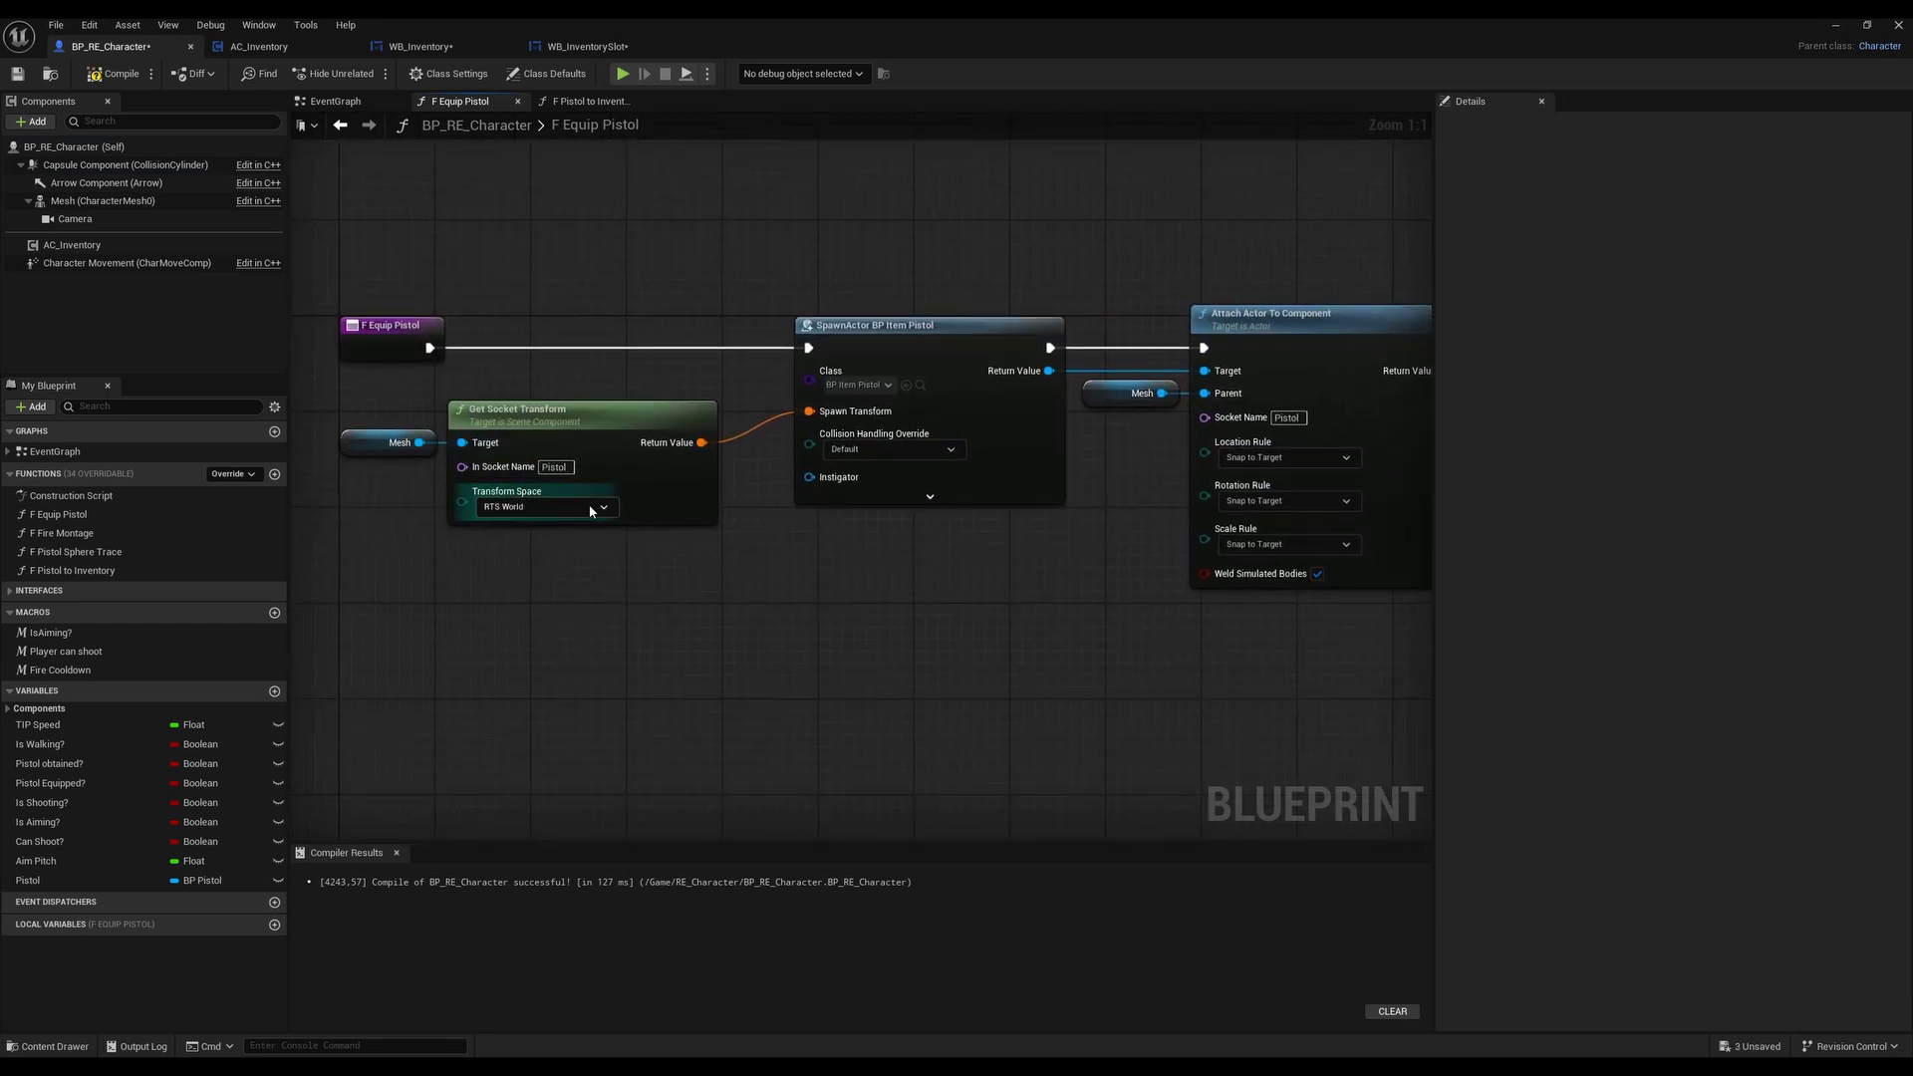
{"action": "mouse_move", "coordinate": [897, 559]}
{"action": "right_mouse_down"}
{"action": "mouse_move", "coordinate": [863, 572]}
{"action": "mouse_move", "coordinate": [904, 583]}
{"action": "right_mouse_up"}
{"action": "right_click_drag", "start_coordinate": [986, 448], "coordinate": [794, 388]}
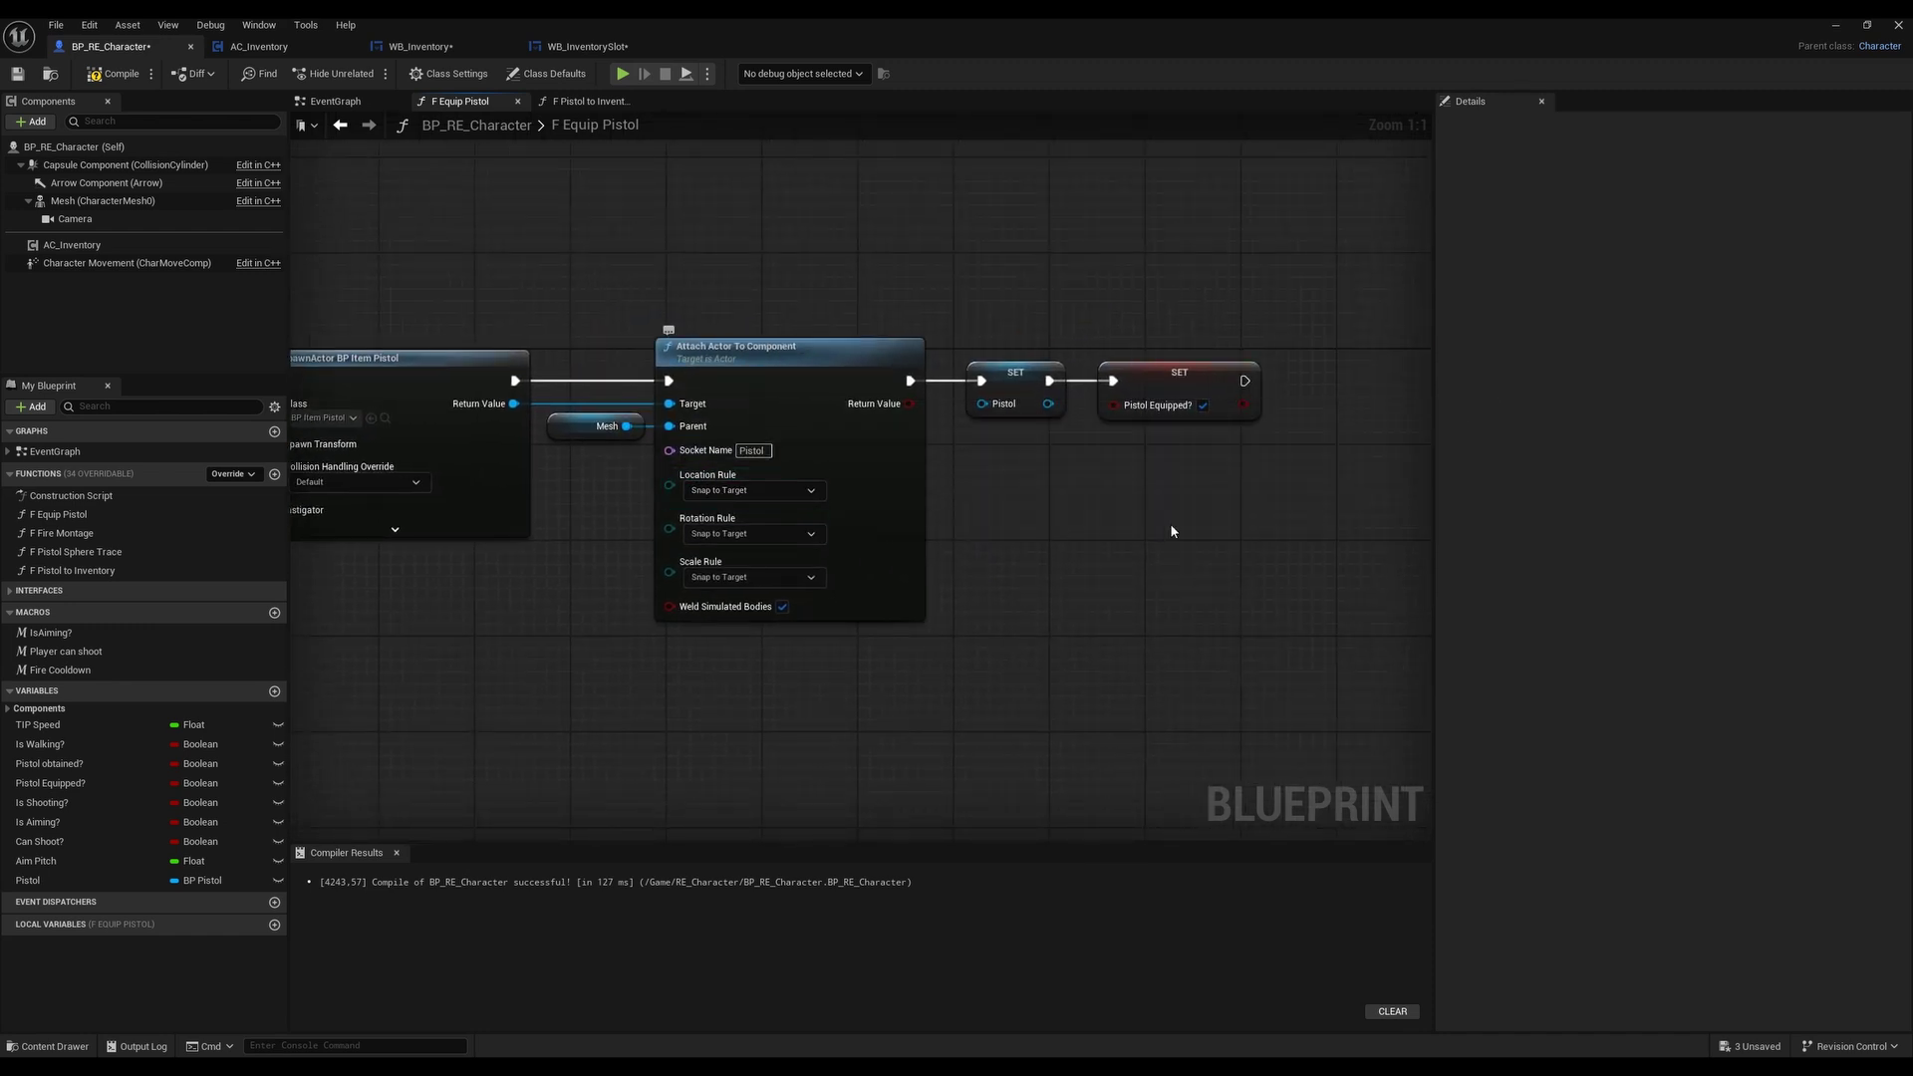
{"action": "right_click_drag", "start_coordinate": [1171, 531], "coordinate": [1090, 485]}
{"action": "right_click_drag", "start_coordinate": [665, 555], "coordinate": [672, 553]}
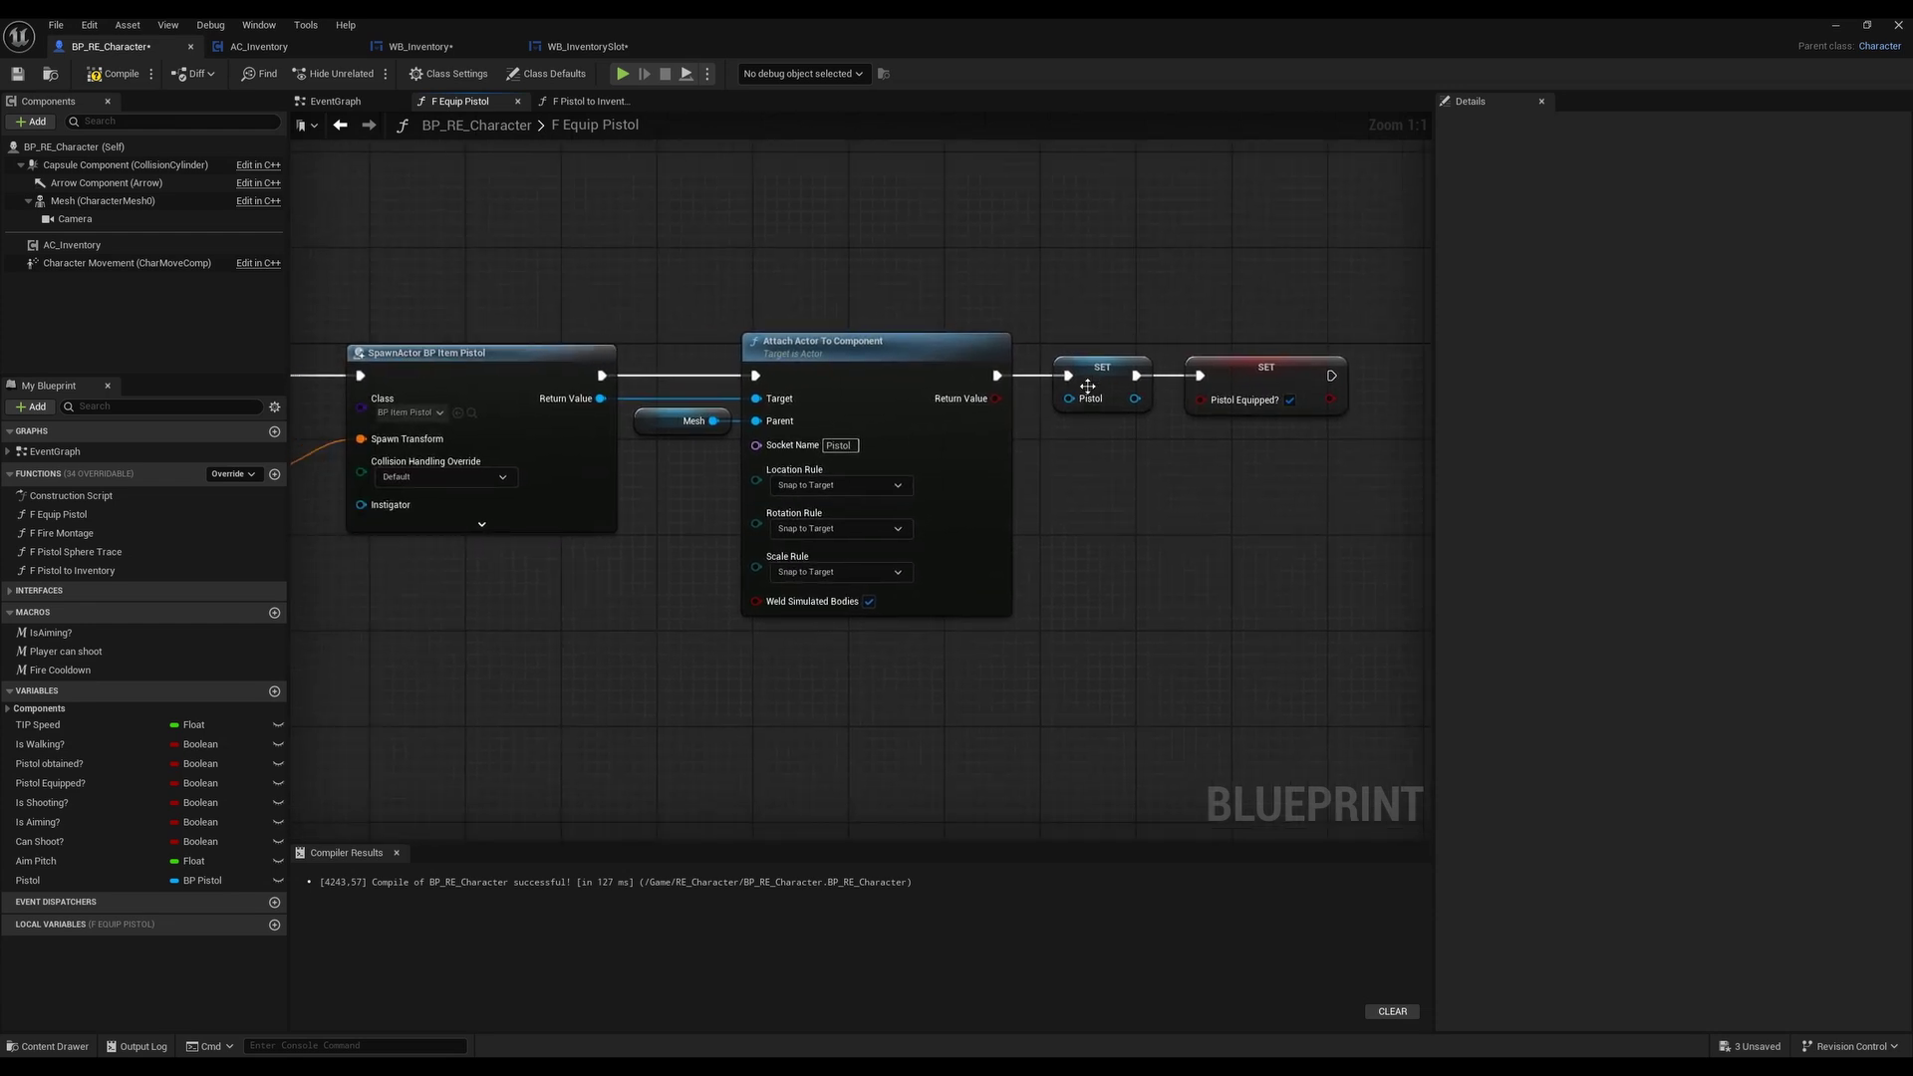
{"action": "left_click", "coordinate": [1087, 387]}
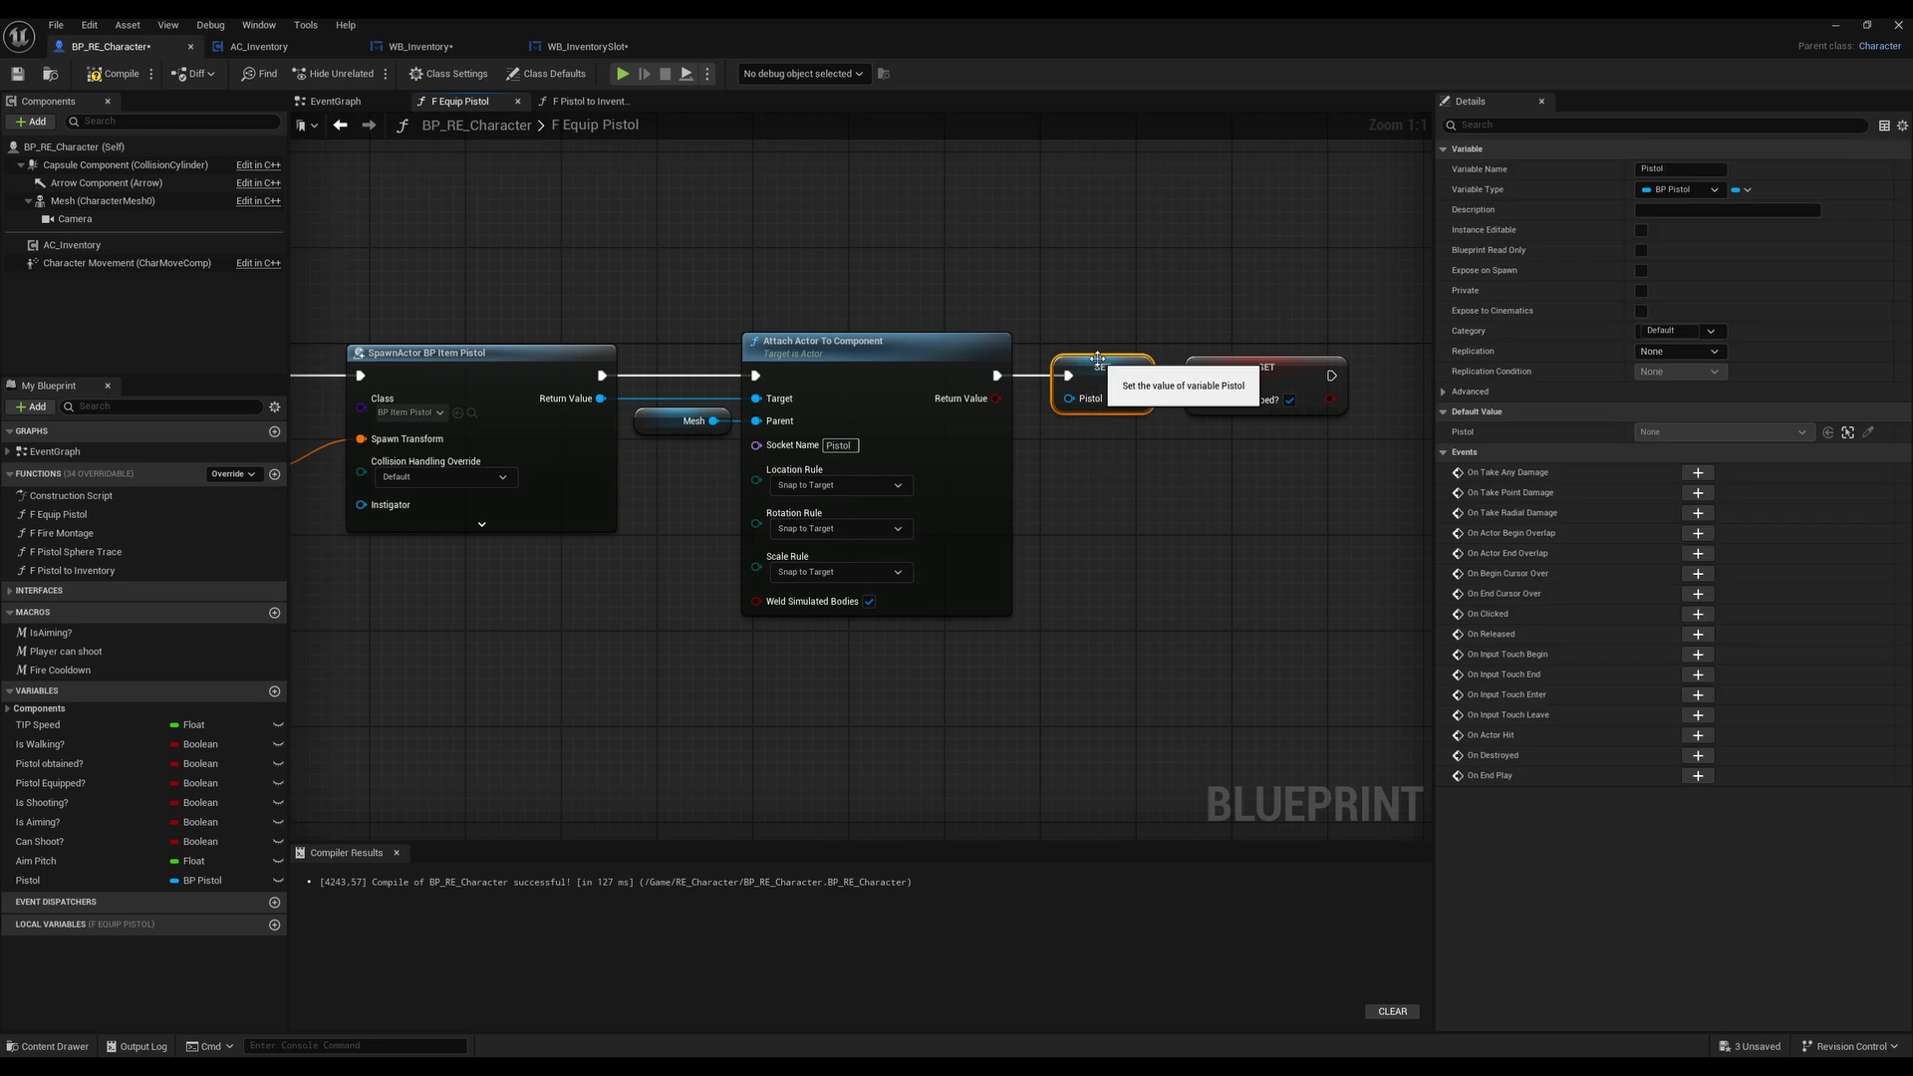
{"action": "key", "text": "Delete"}
{"action": "left_click_drag", "start_coordinate": [997, 376], "coordinate": [1064, 383]}
{"action": "key", "text": "Escape"}
Promote the SpawnActor node's Return Value to a variable and wire its SET node between Attach Actor To Component and the Pistol Equipped? SET node
{"action": "right_click", "coordinate": [602, 401]}
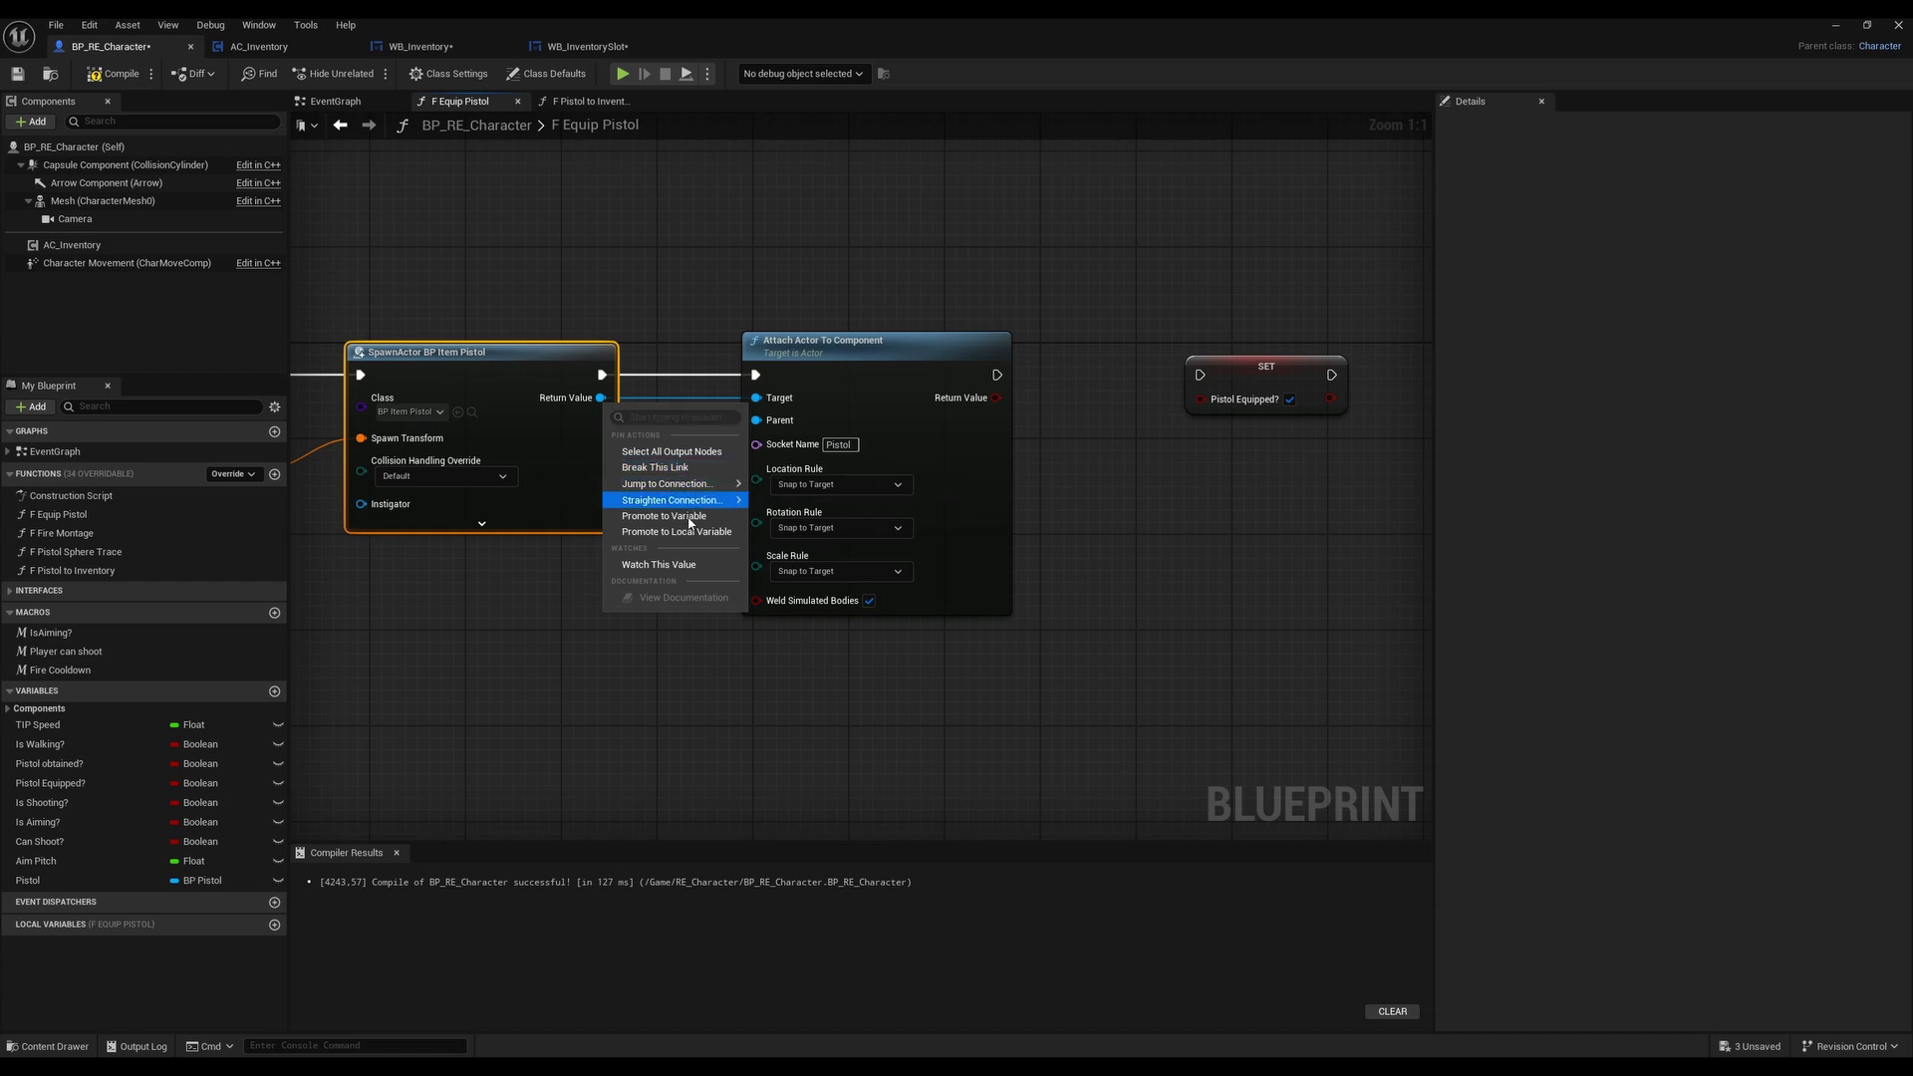
{"action": "left_click", "coordinate": [673, 515]}
{"action": "left_click_drag", "start_coordinate": [675, 386], "coordinate": [1084, 371]}
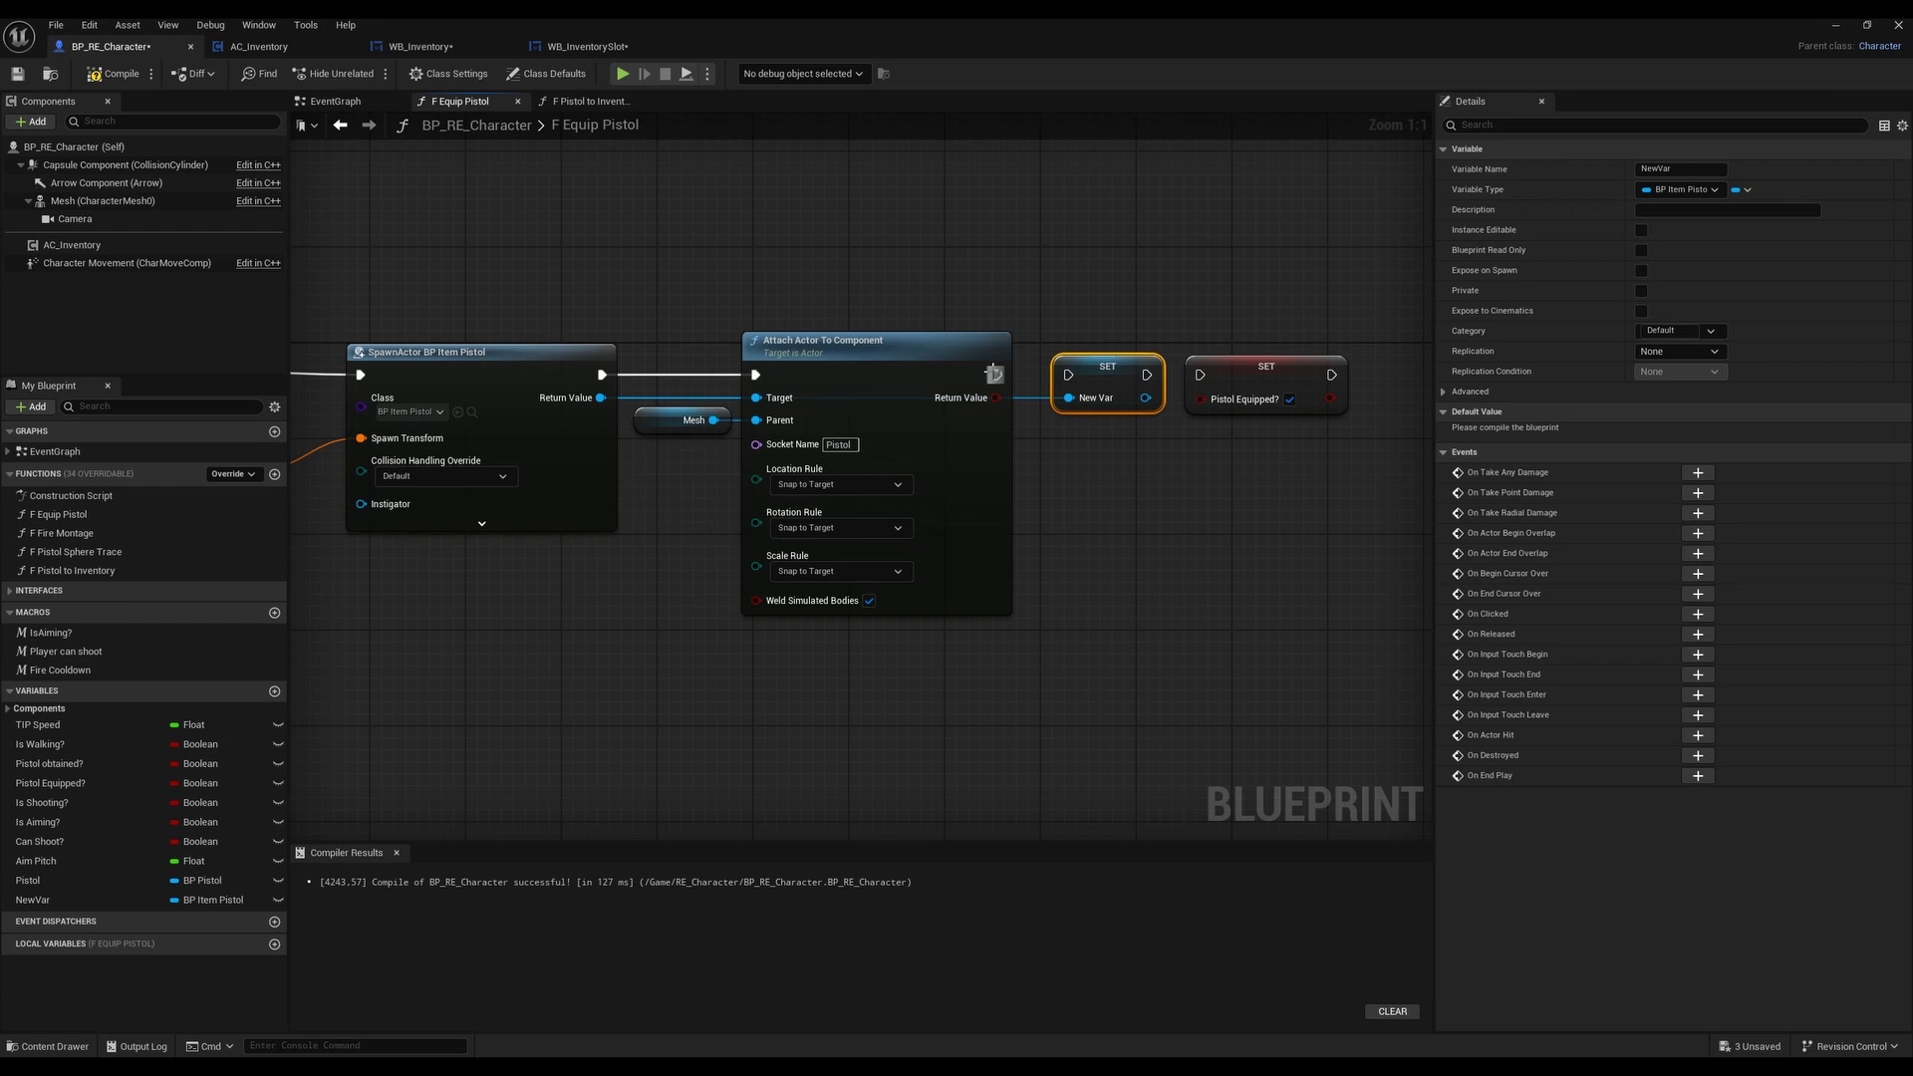
{"action": "left_click_drag", "start_coordinate": [996, 375], "coordinate": [1200, 375]}
{"action": "right_click", "coordinate": [598, 398]}
{"action": "left_click", "coordinate": [484, 556]}
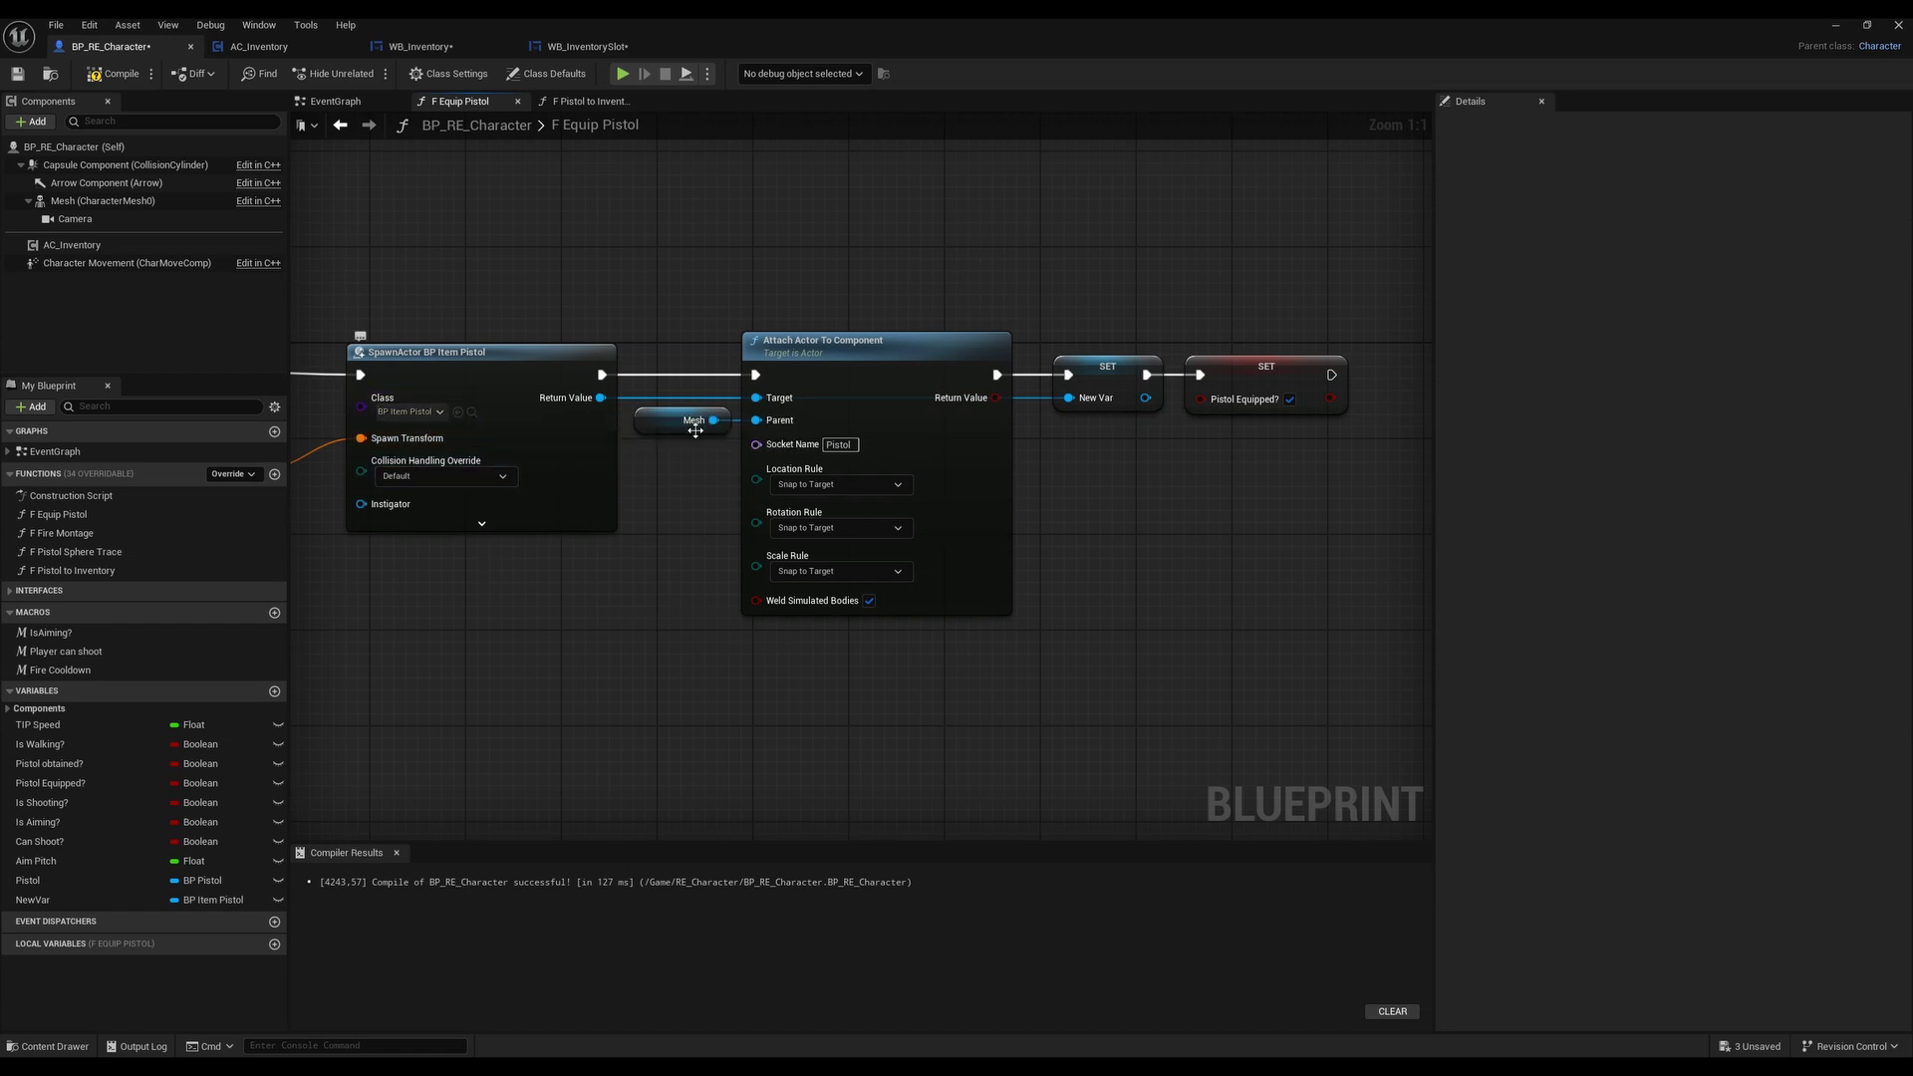
Rename the new BP Item Pistol variable to BP Pistol
{"action": "left_click", "coordinate": [1098, 363]}
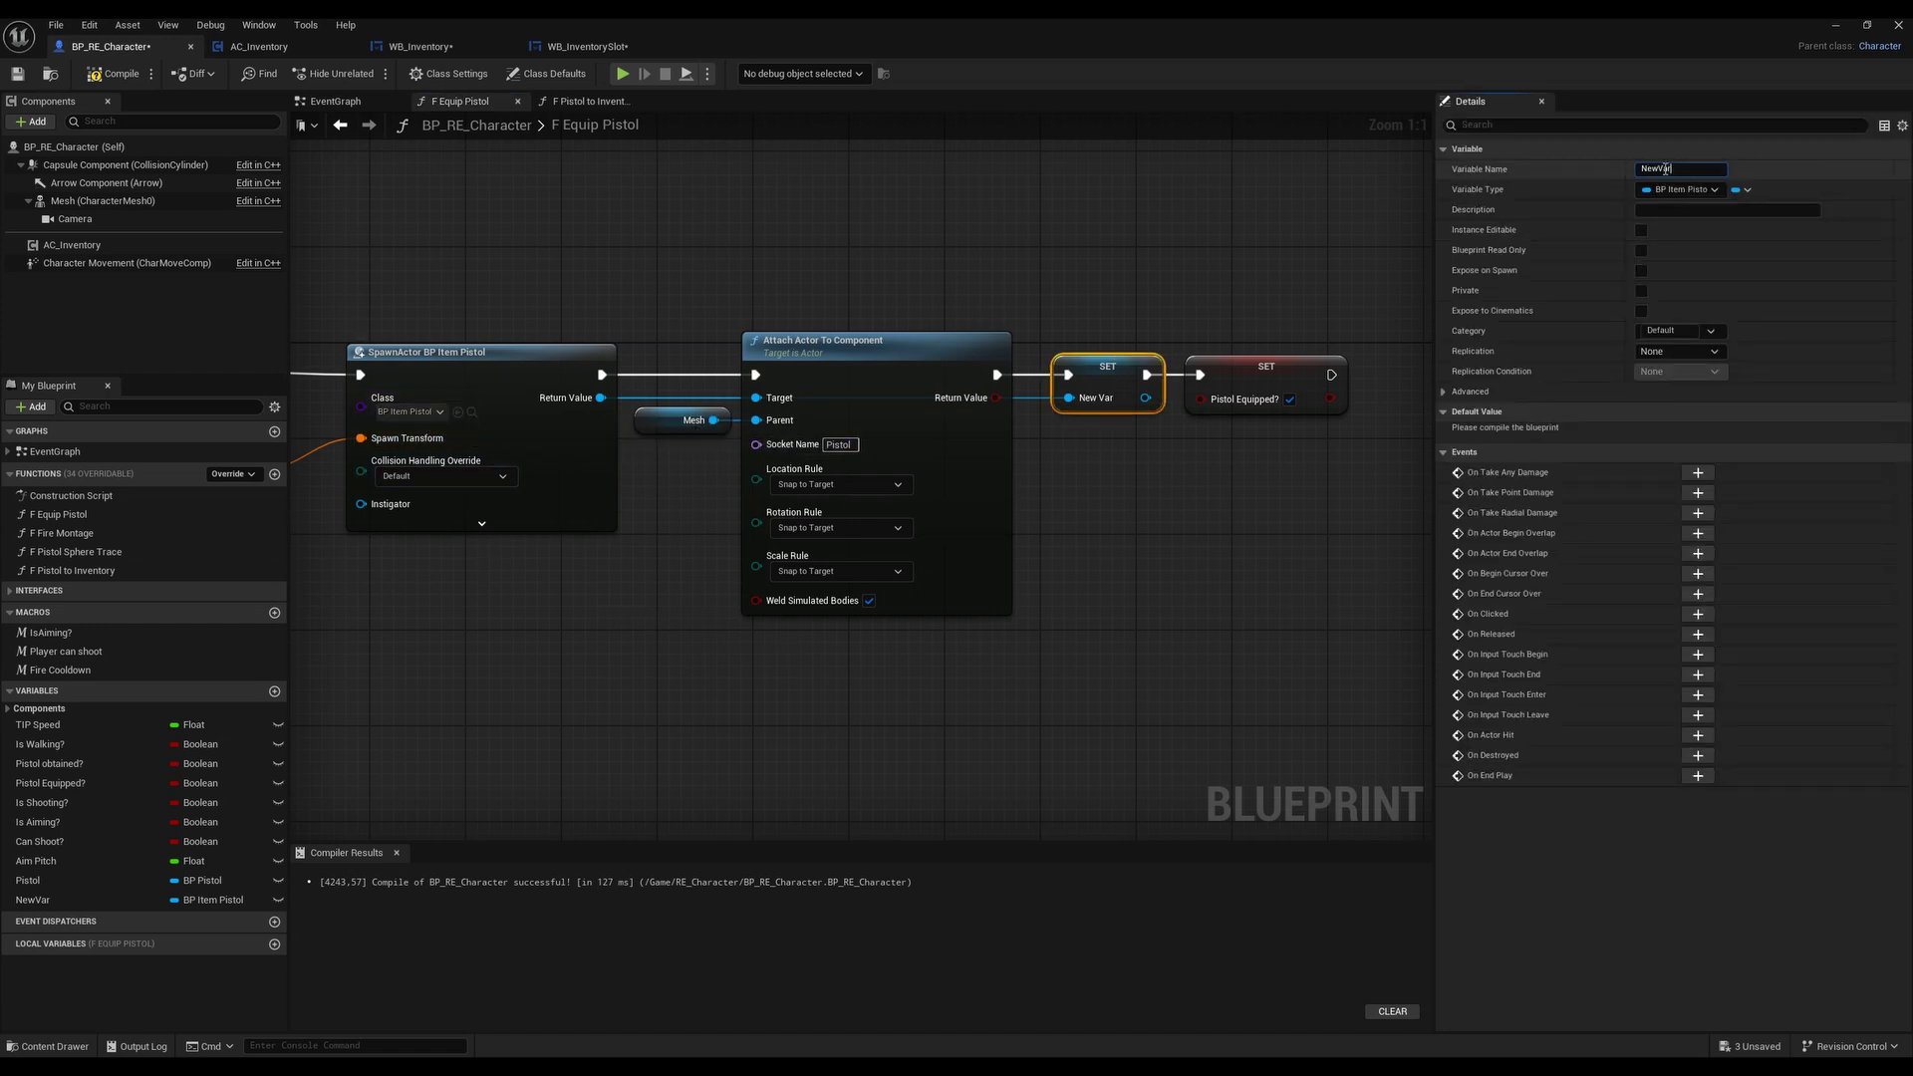
{"action": "left_click", "coordinate": [1629, 163]}
{"action": "type", "text": "BP"}
{"action": "key", "text": "BackSpace"}
{"action": "key", "text": "BackSpace"}
{"action": "type", "text": "Pistol"}
{"action": "key", "text": "Return"}
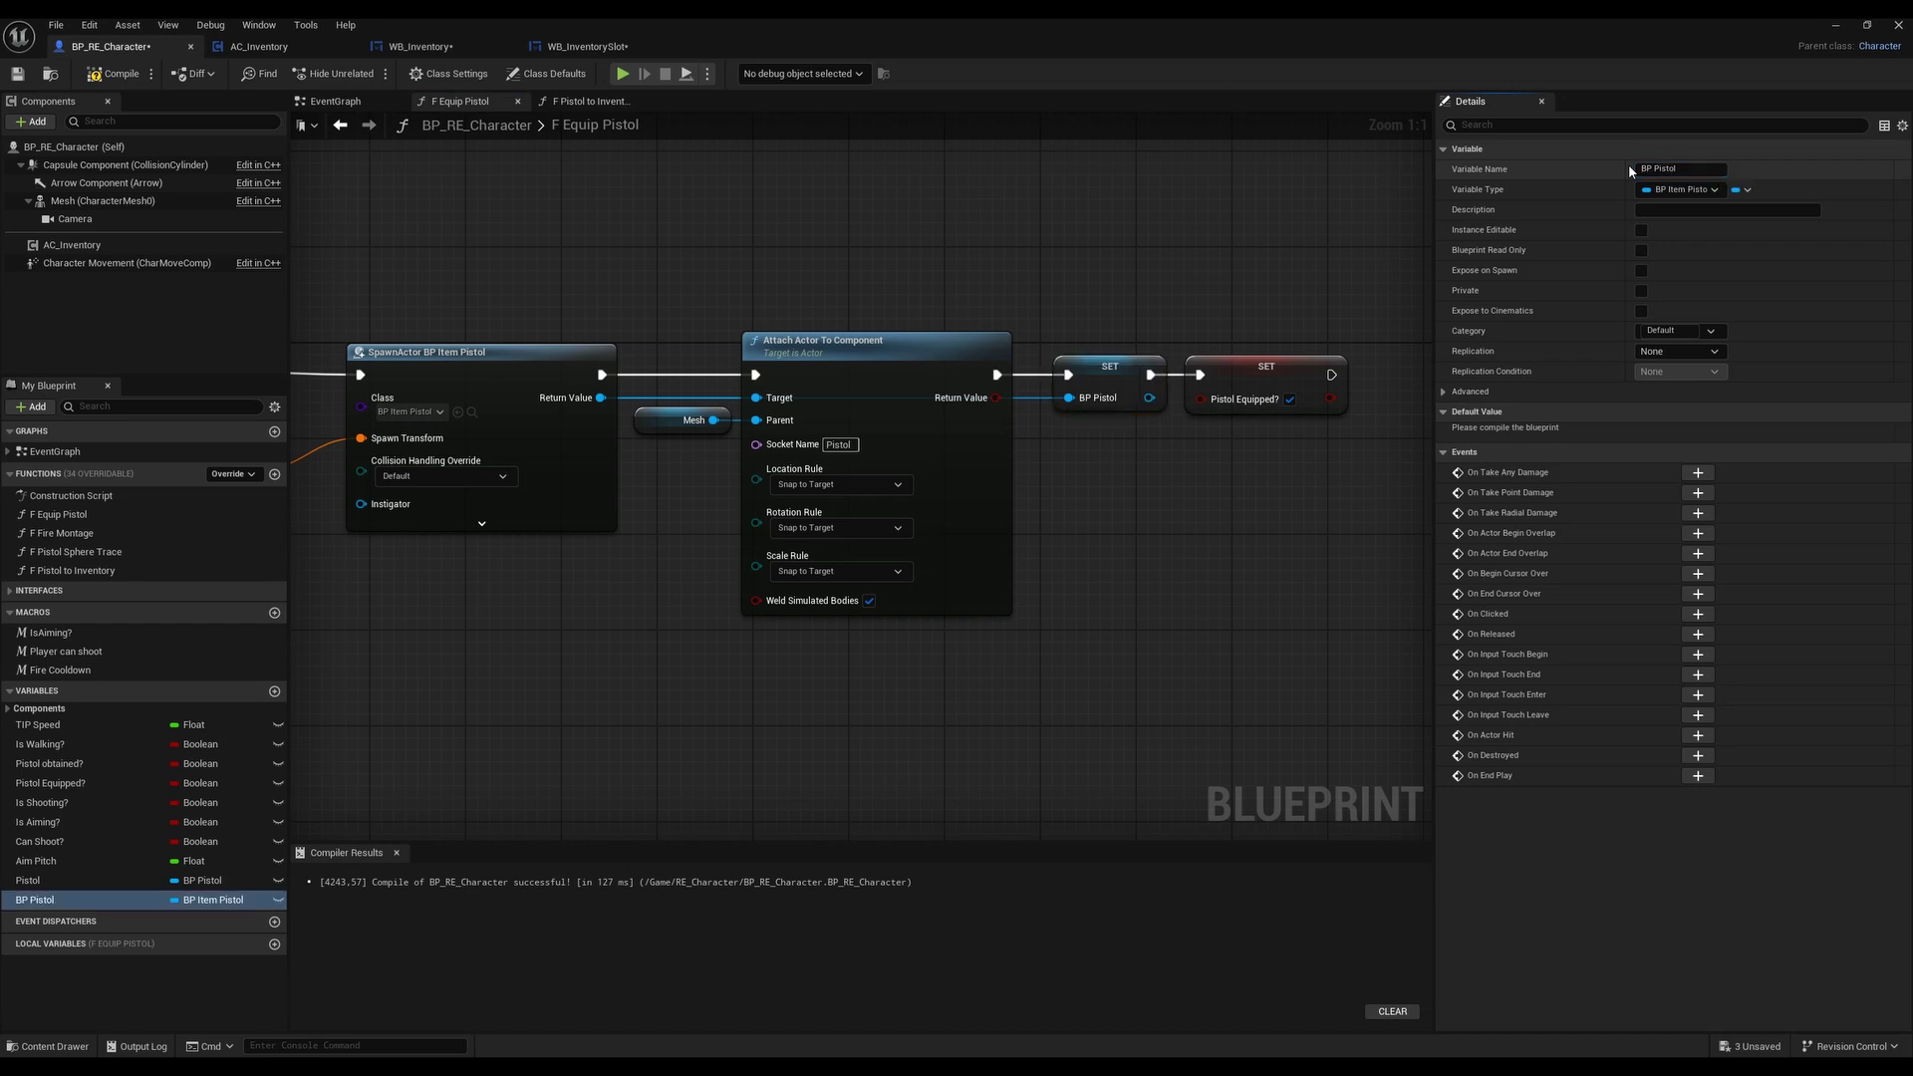
Delete the old Pistol variable of type BP Pistol despite its being in use, and compile BP_RE_Character
{"action": "left_click", "coordinate": [40, 881]}
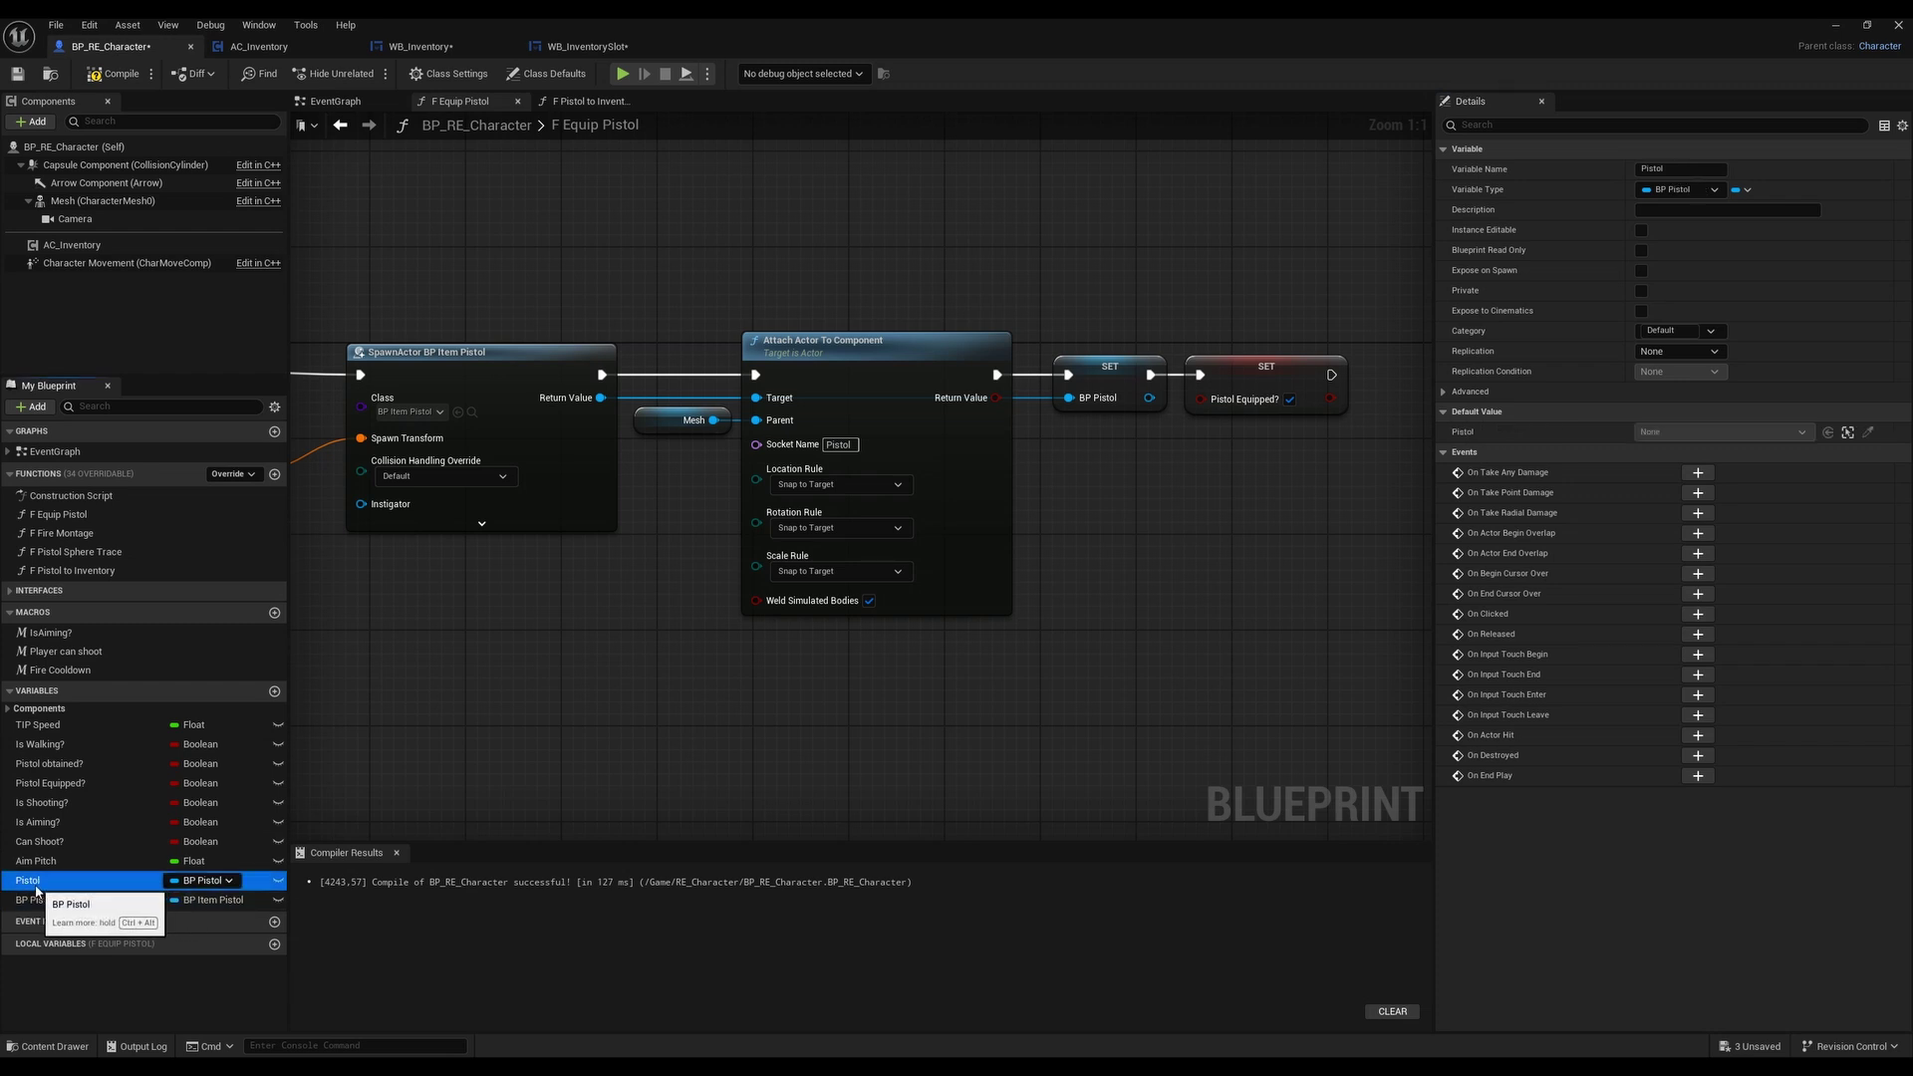
{"action": "left_click", "coordinate": [36, 901]}
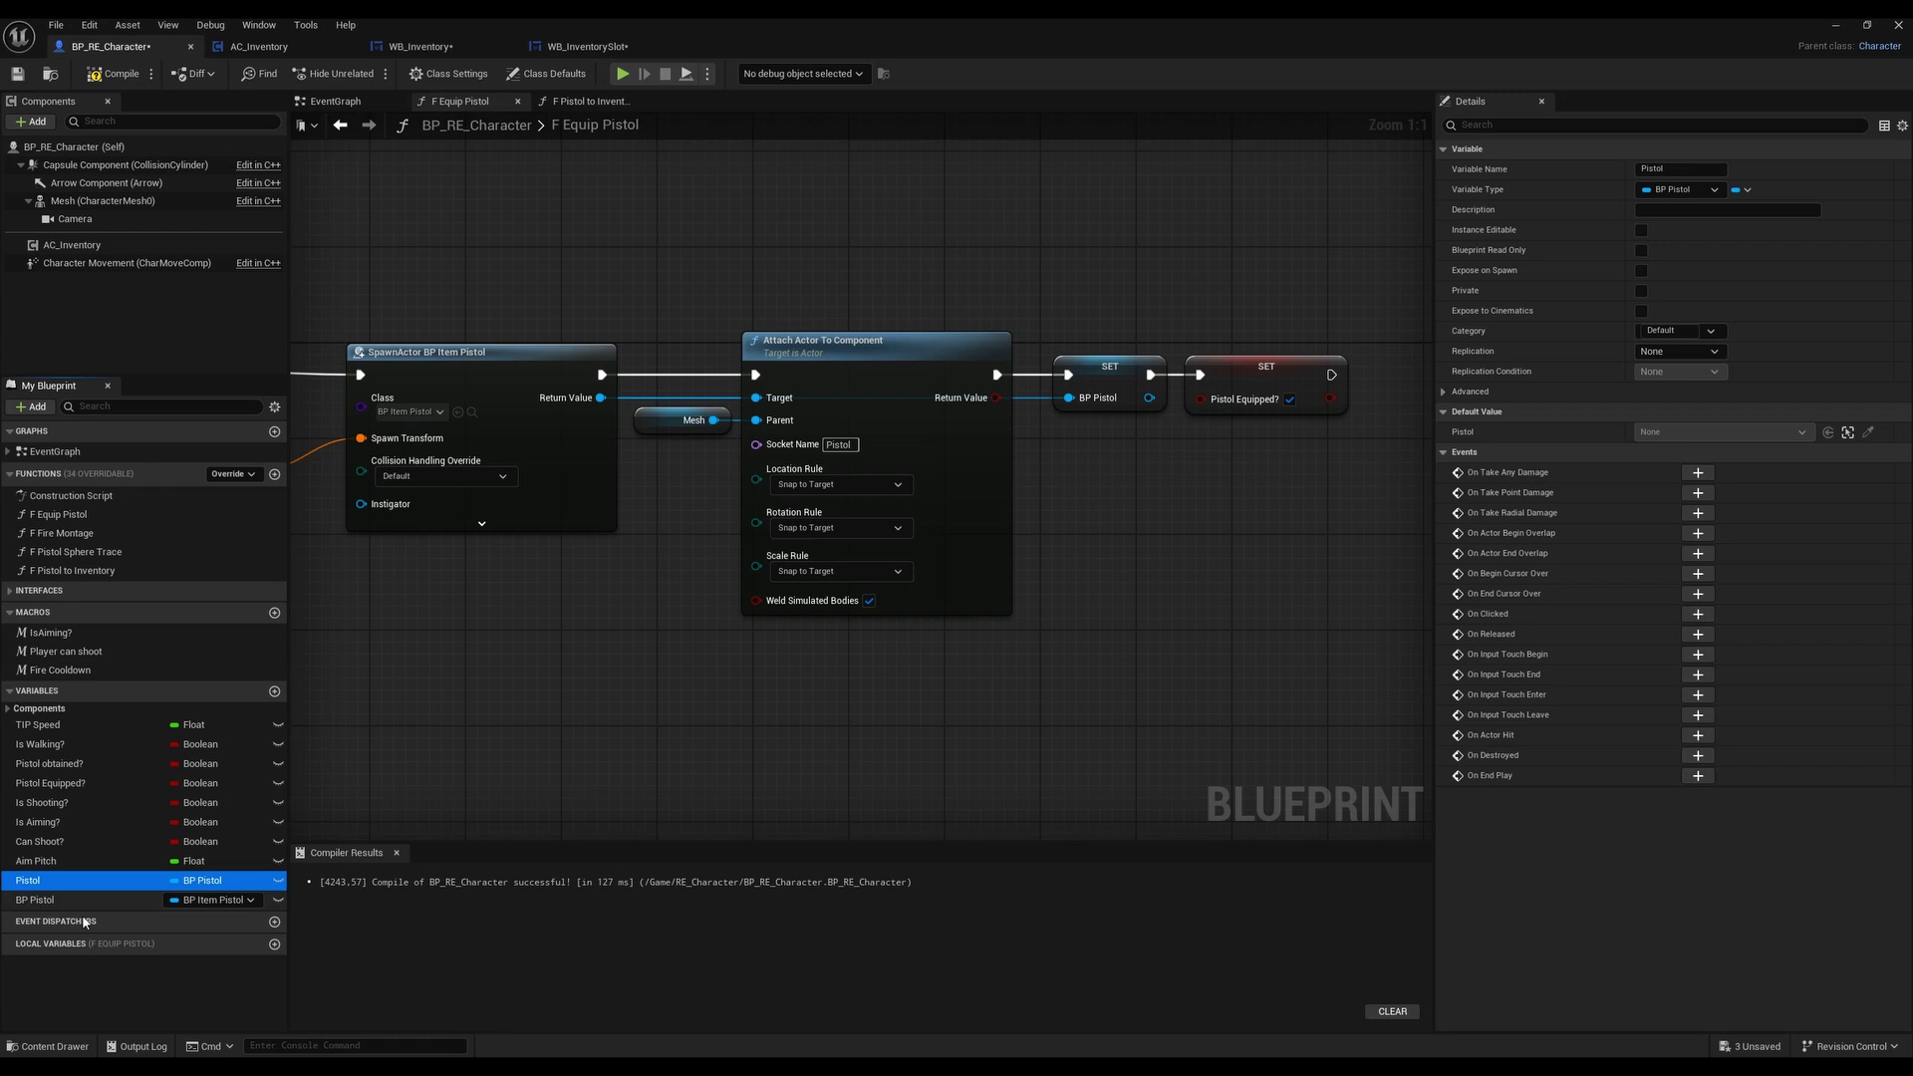
{"action": "left_click", "coordinate": [36, 880]}
{"action": "key", "text": "Delete"}
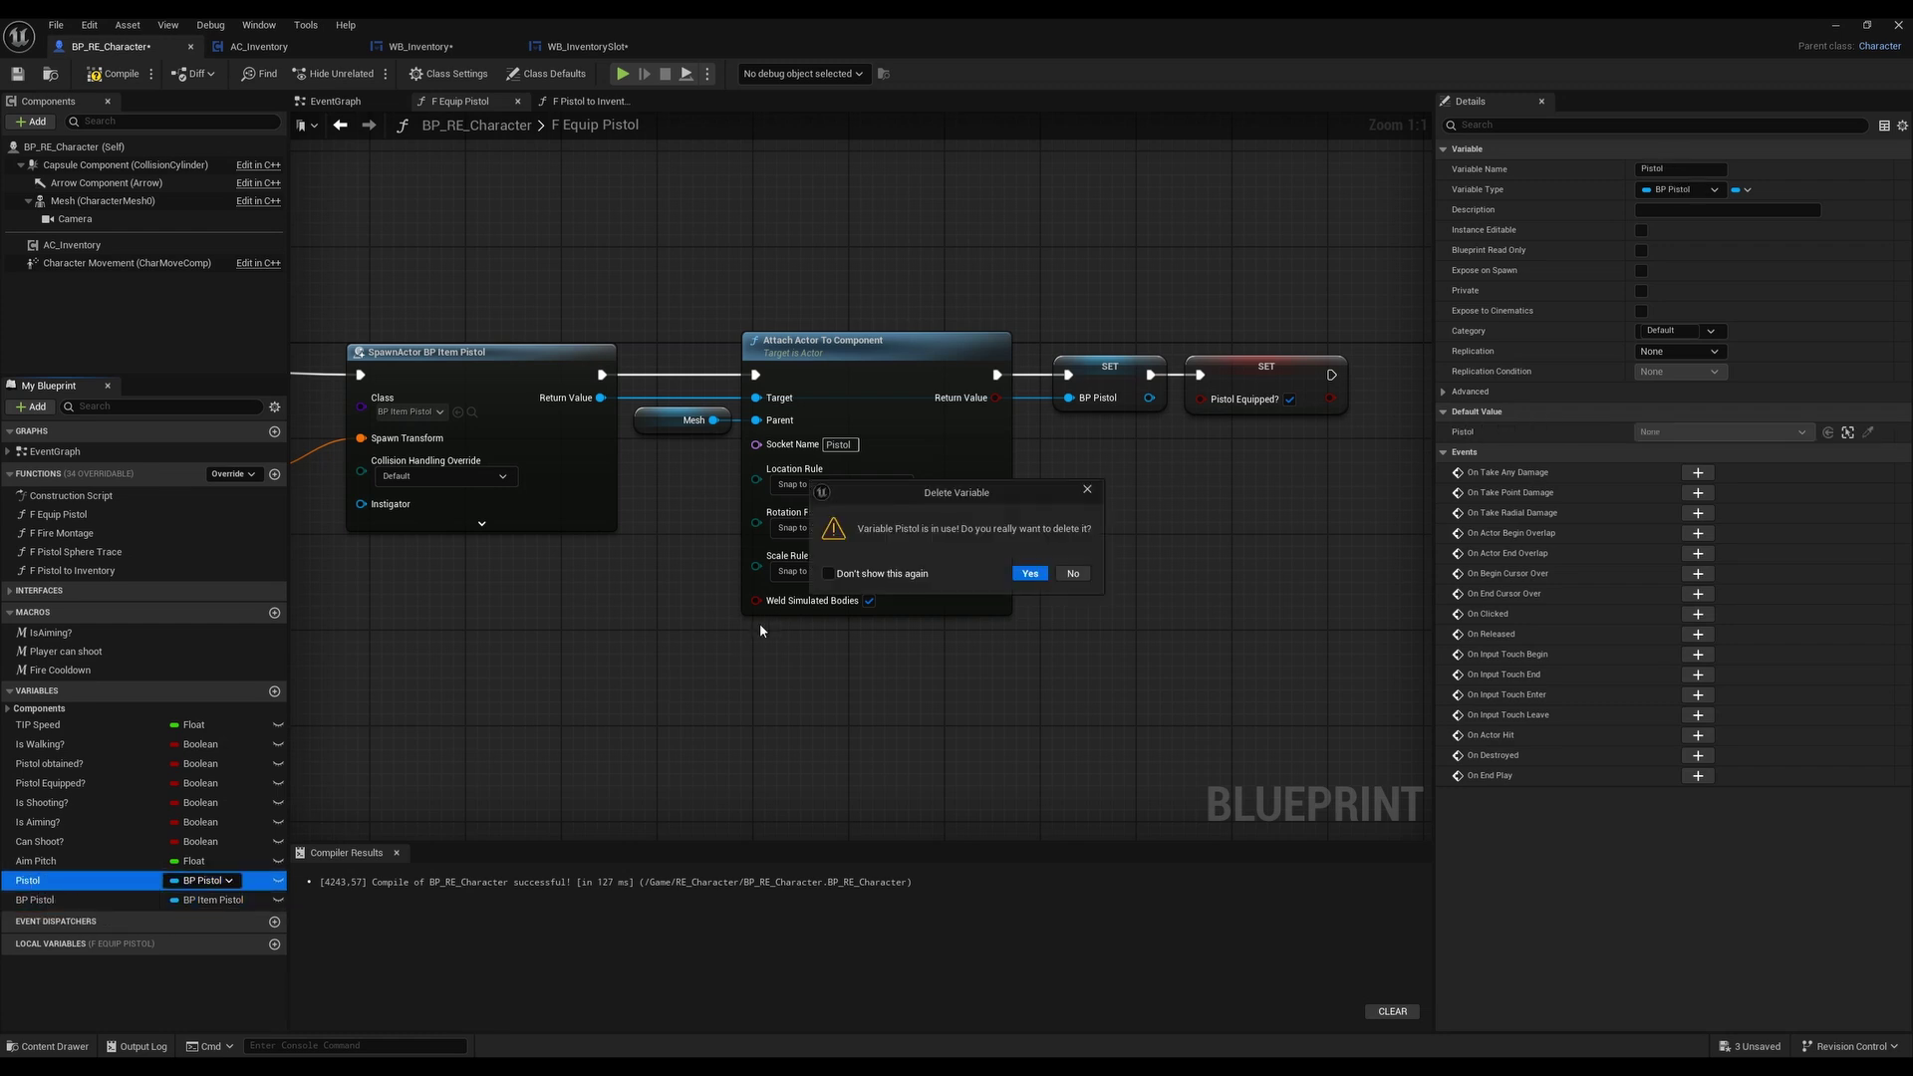
{"action": "left_click", "coordinate": [1030, 573]}
{"action": "right_click_drag", "start_coordinate": [1167, 557], "coordinate": [865, 633]}
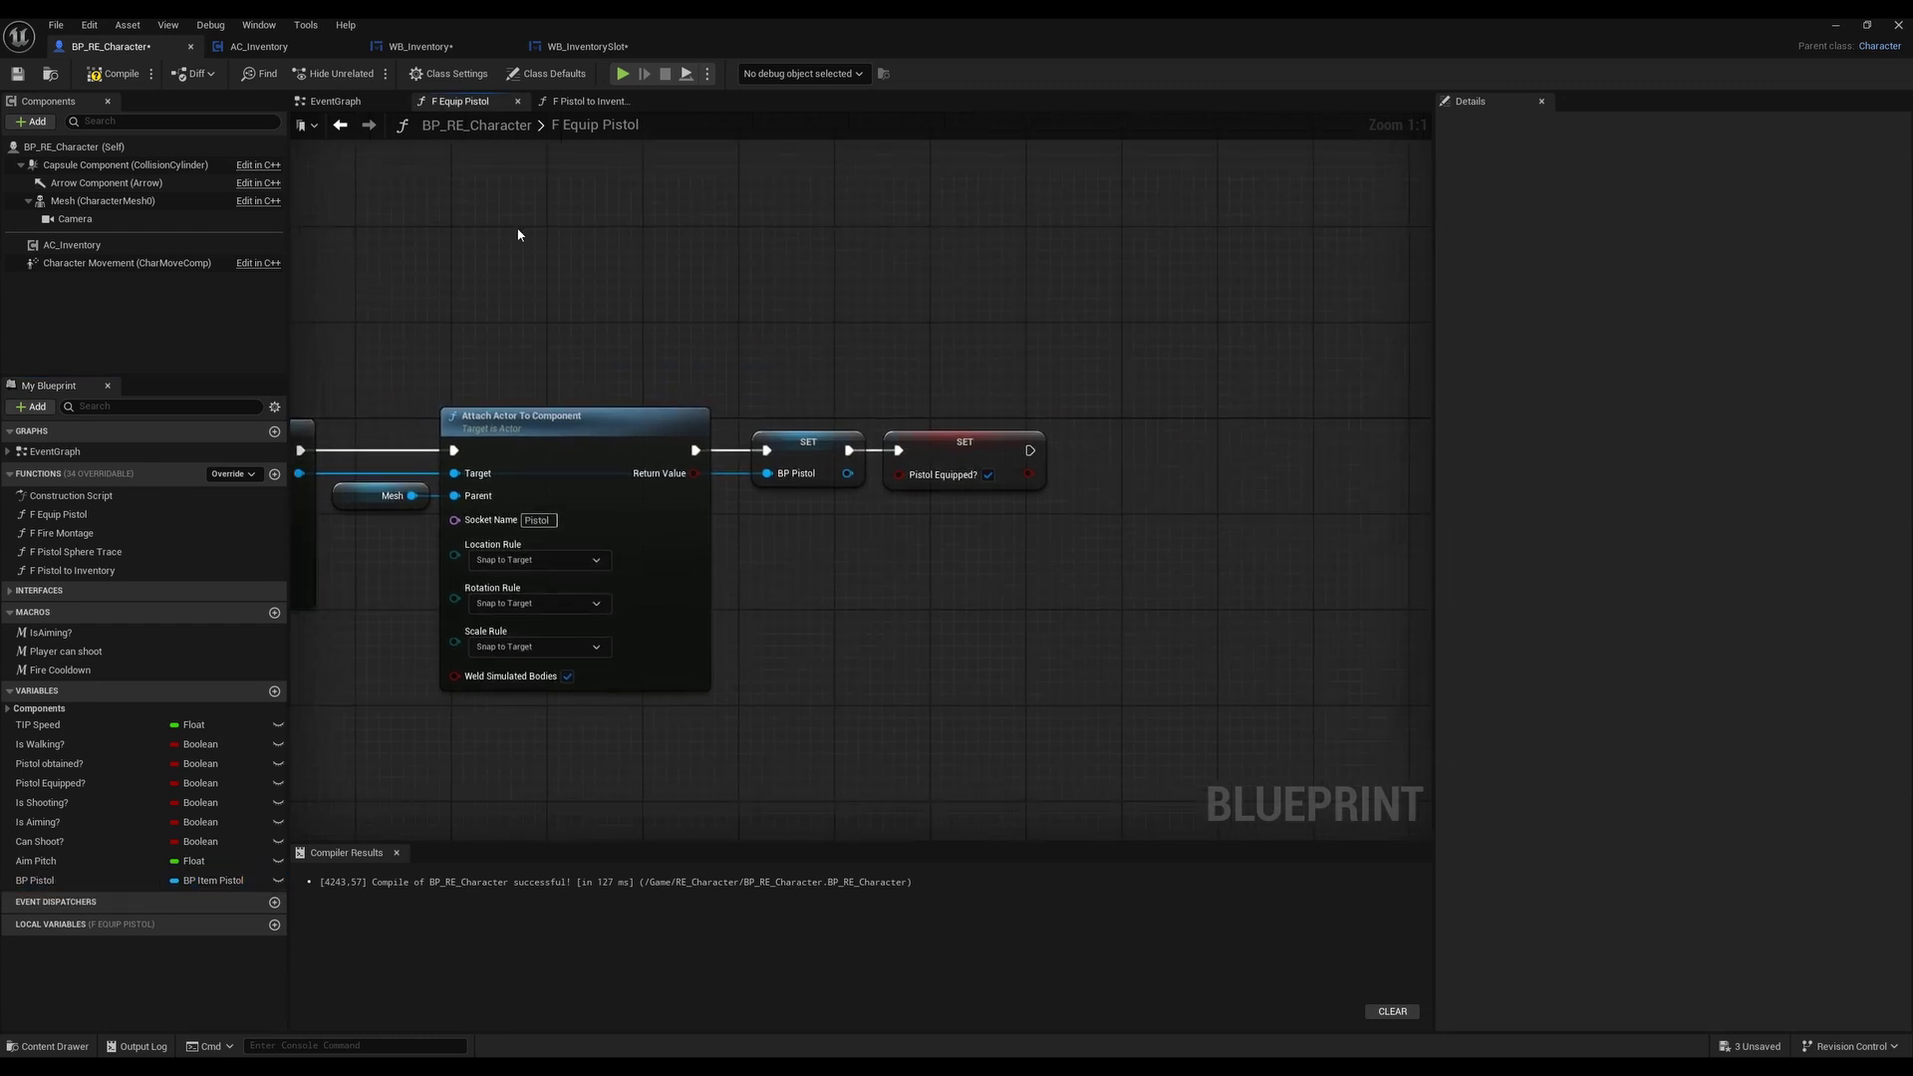
{"action": "left_click", "coordinate": [112, 74]}
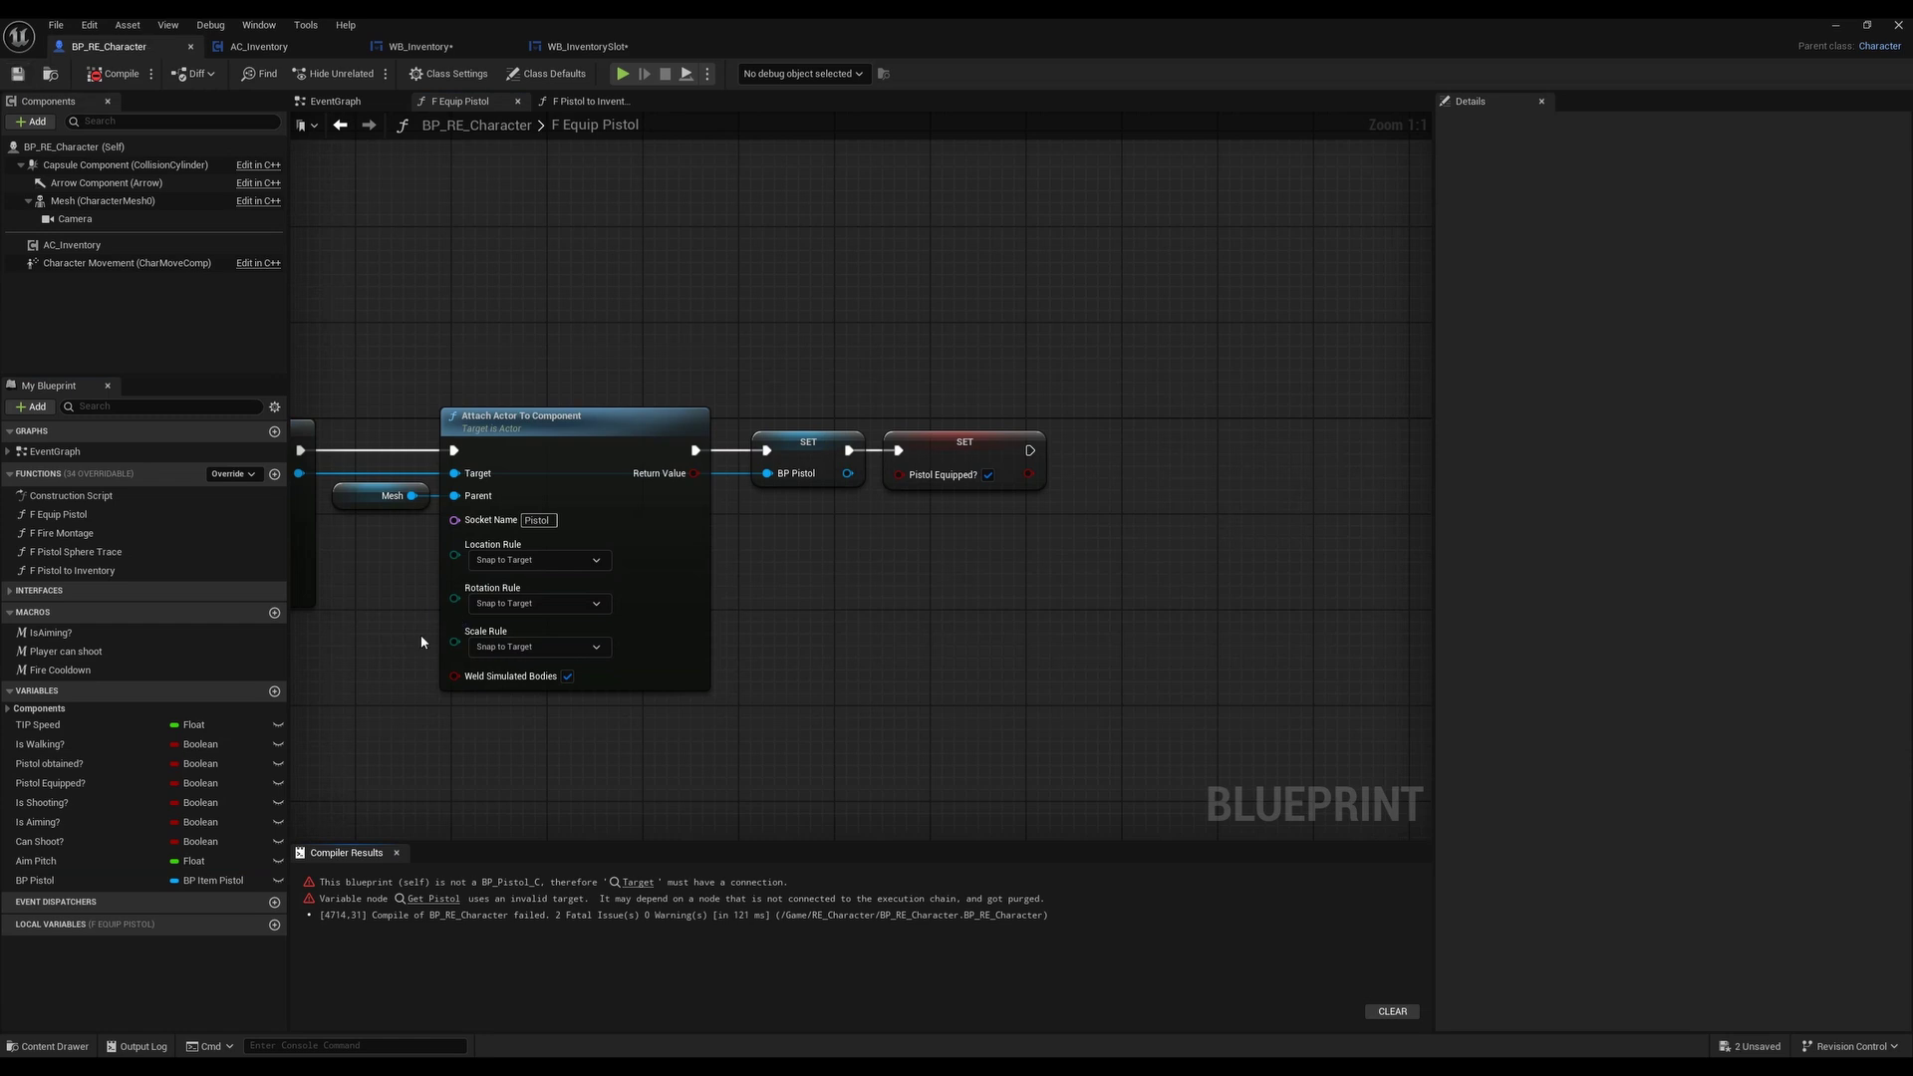
In F Pistol Sphere Trace, add a BP Pistol getter and delete the erroneous Pistol node feeding the socket nodes
{"action": "right_click_drag", "start_coordinate": [421, 642], "coordinate": [734, 632]}
{"action": "left_click", "coordinate": [638, 883]}
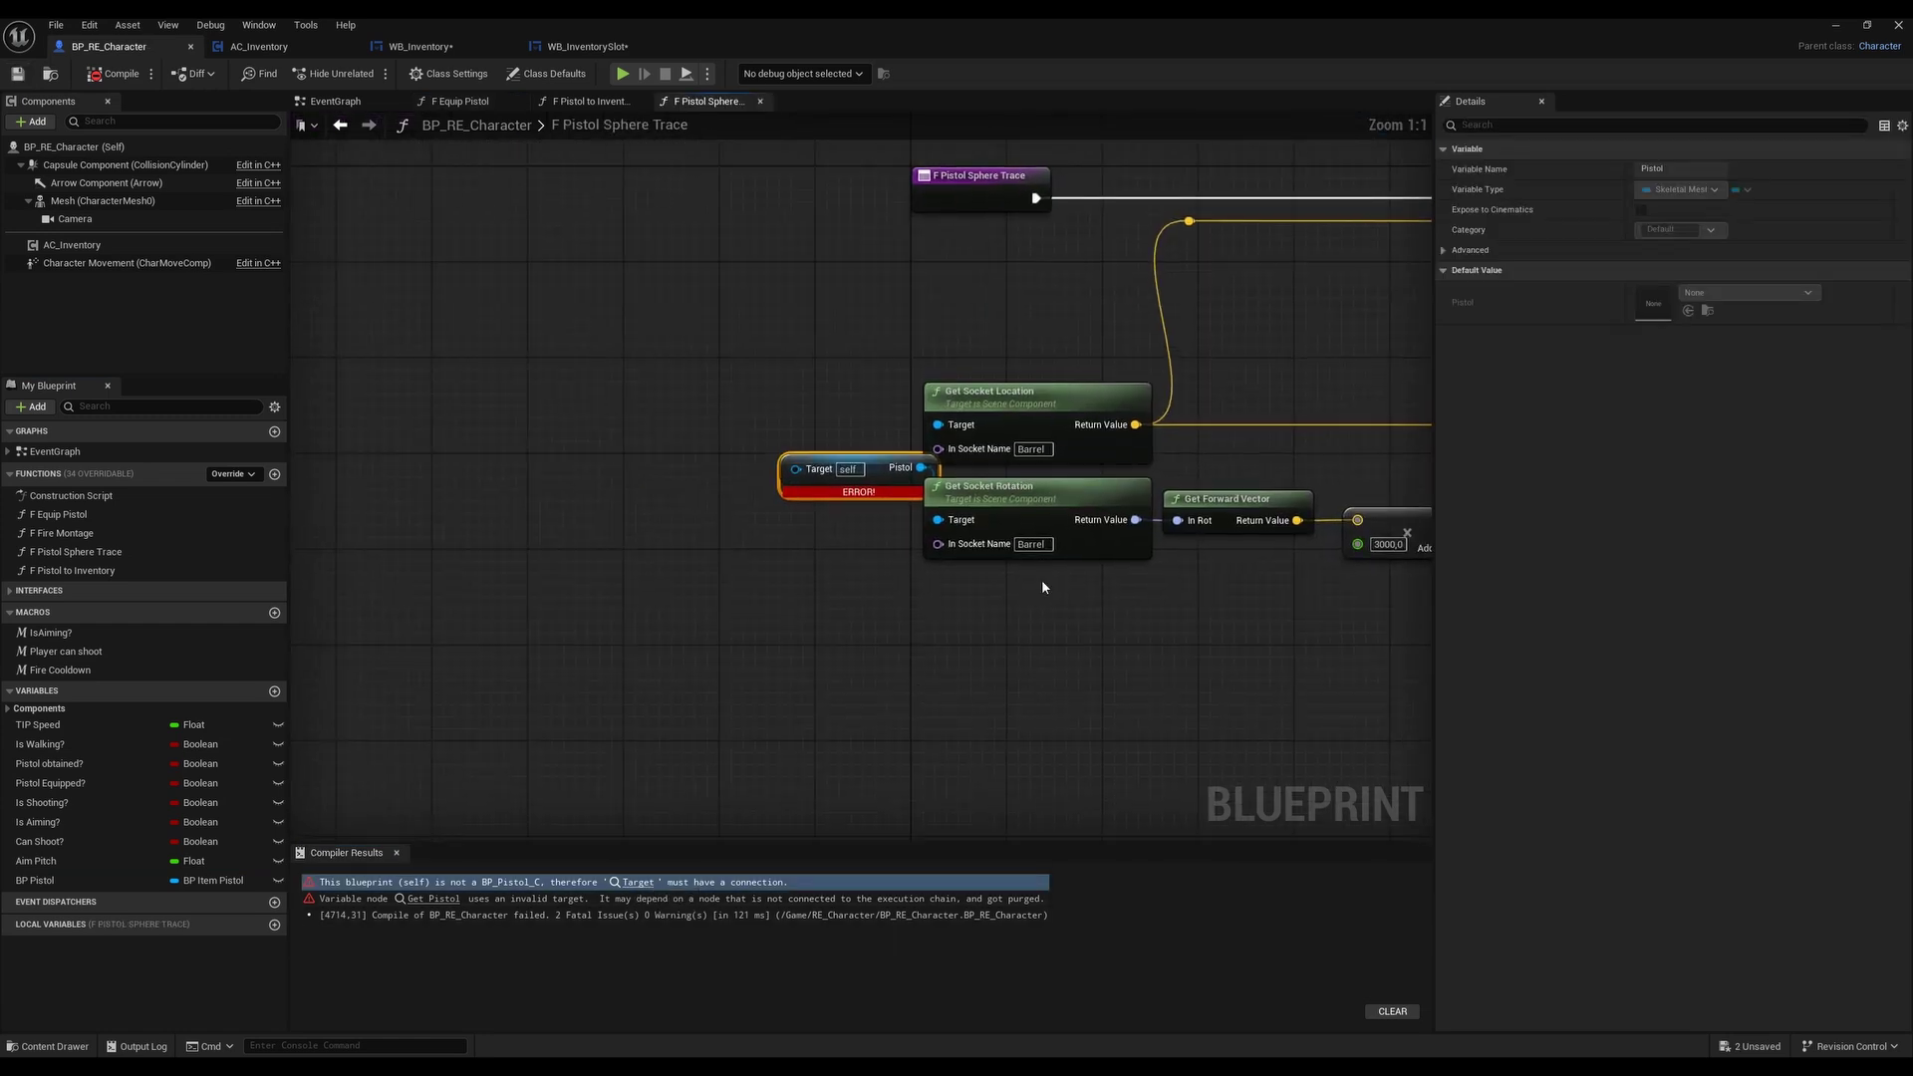
{"action": "left_click_drag", "start_coordinate": [657, 496], "coordinate": [573, 533]}
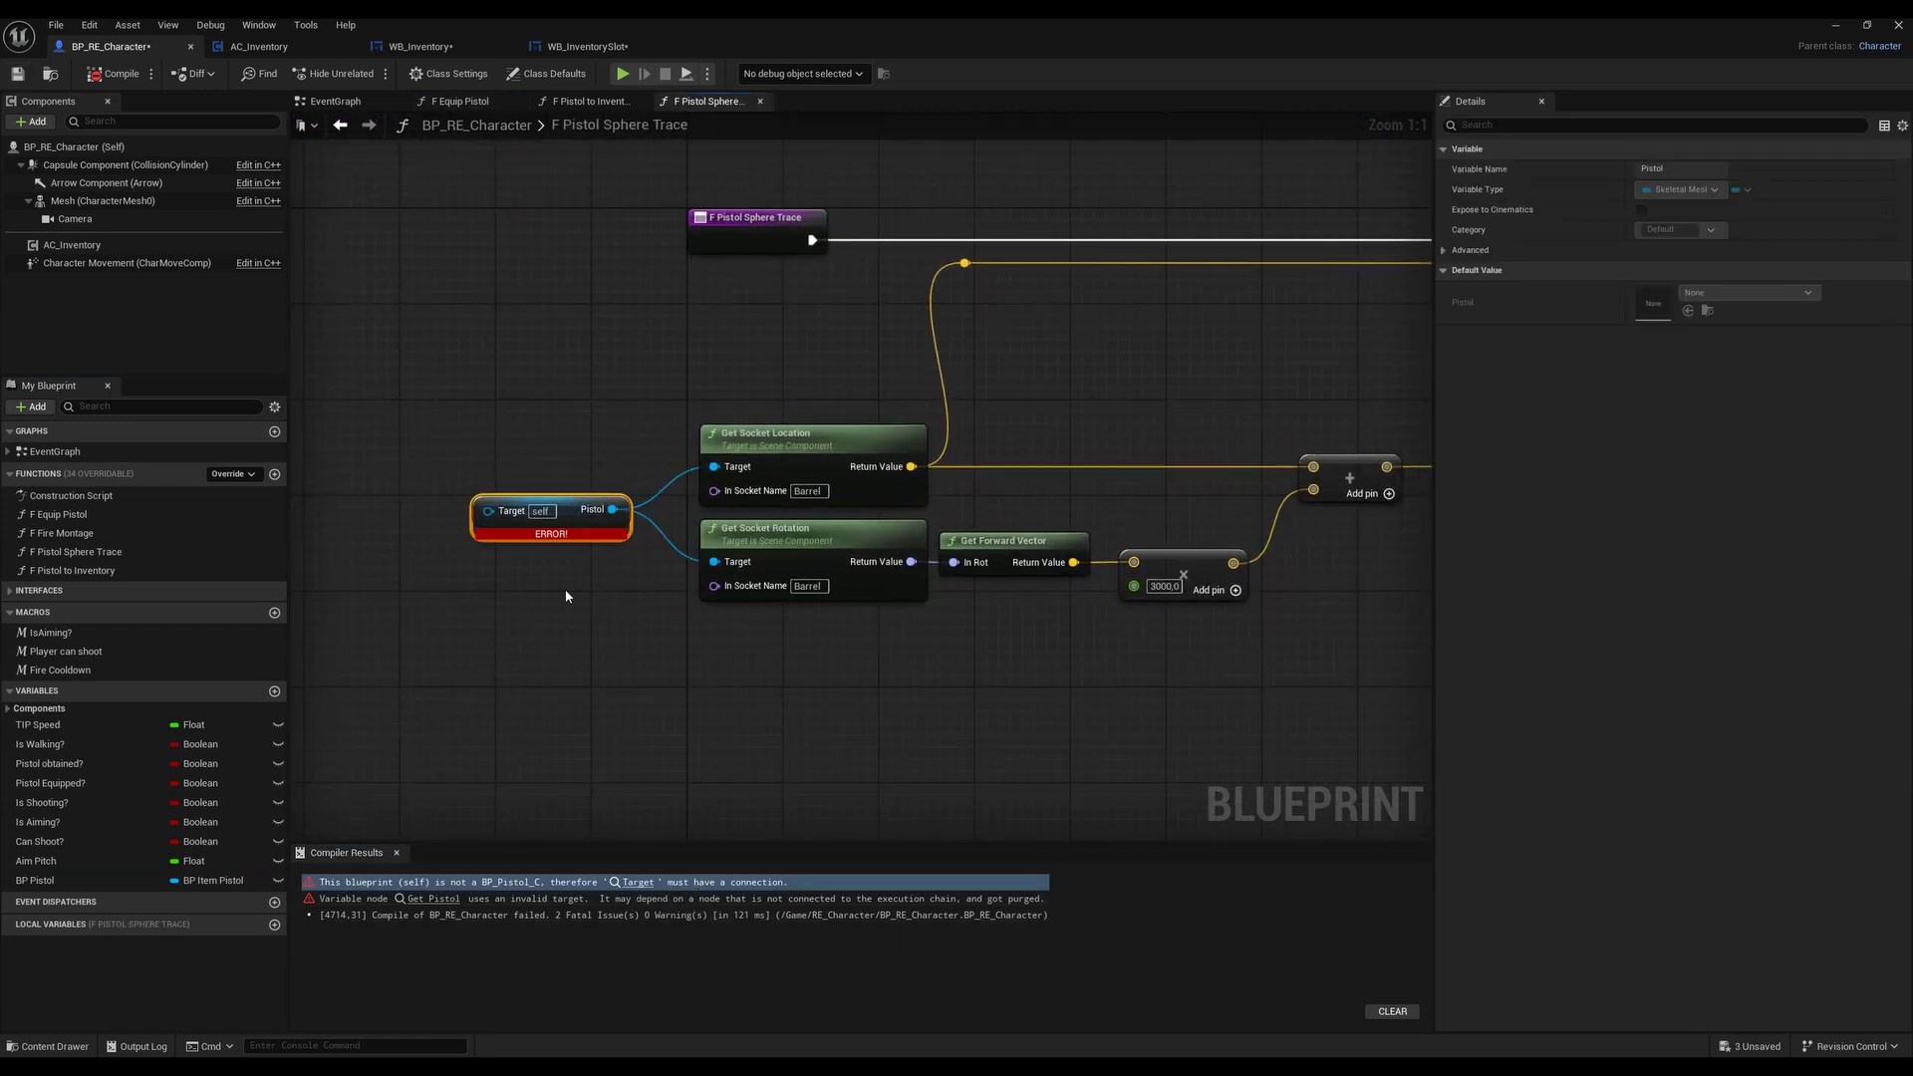
{"action": "left_click", "coordinate": [429, 648]}
{"action": "left_click_drag", "start_coordinate": [45, 883], "coordinate": [541, 570]}
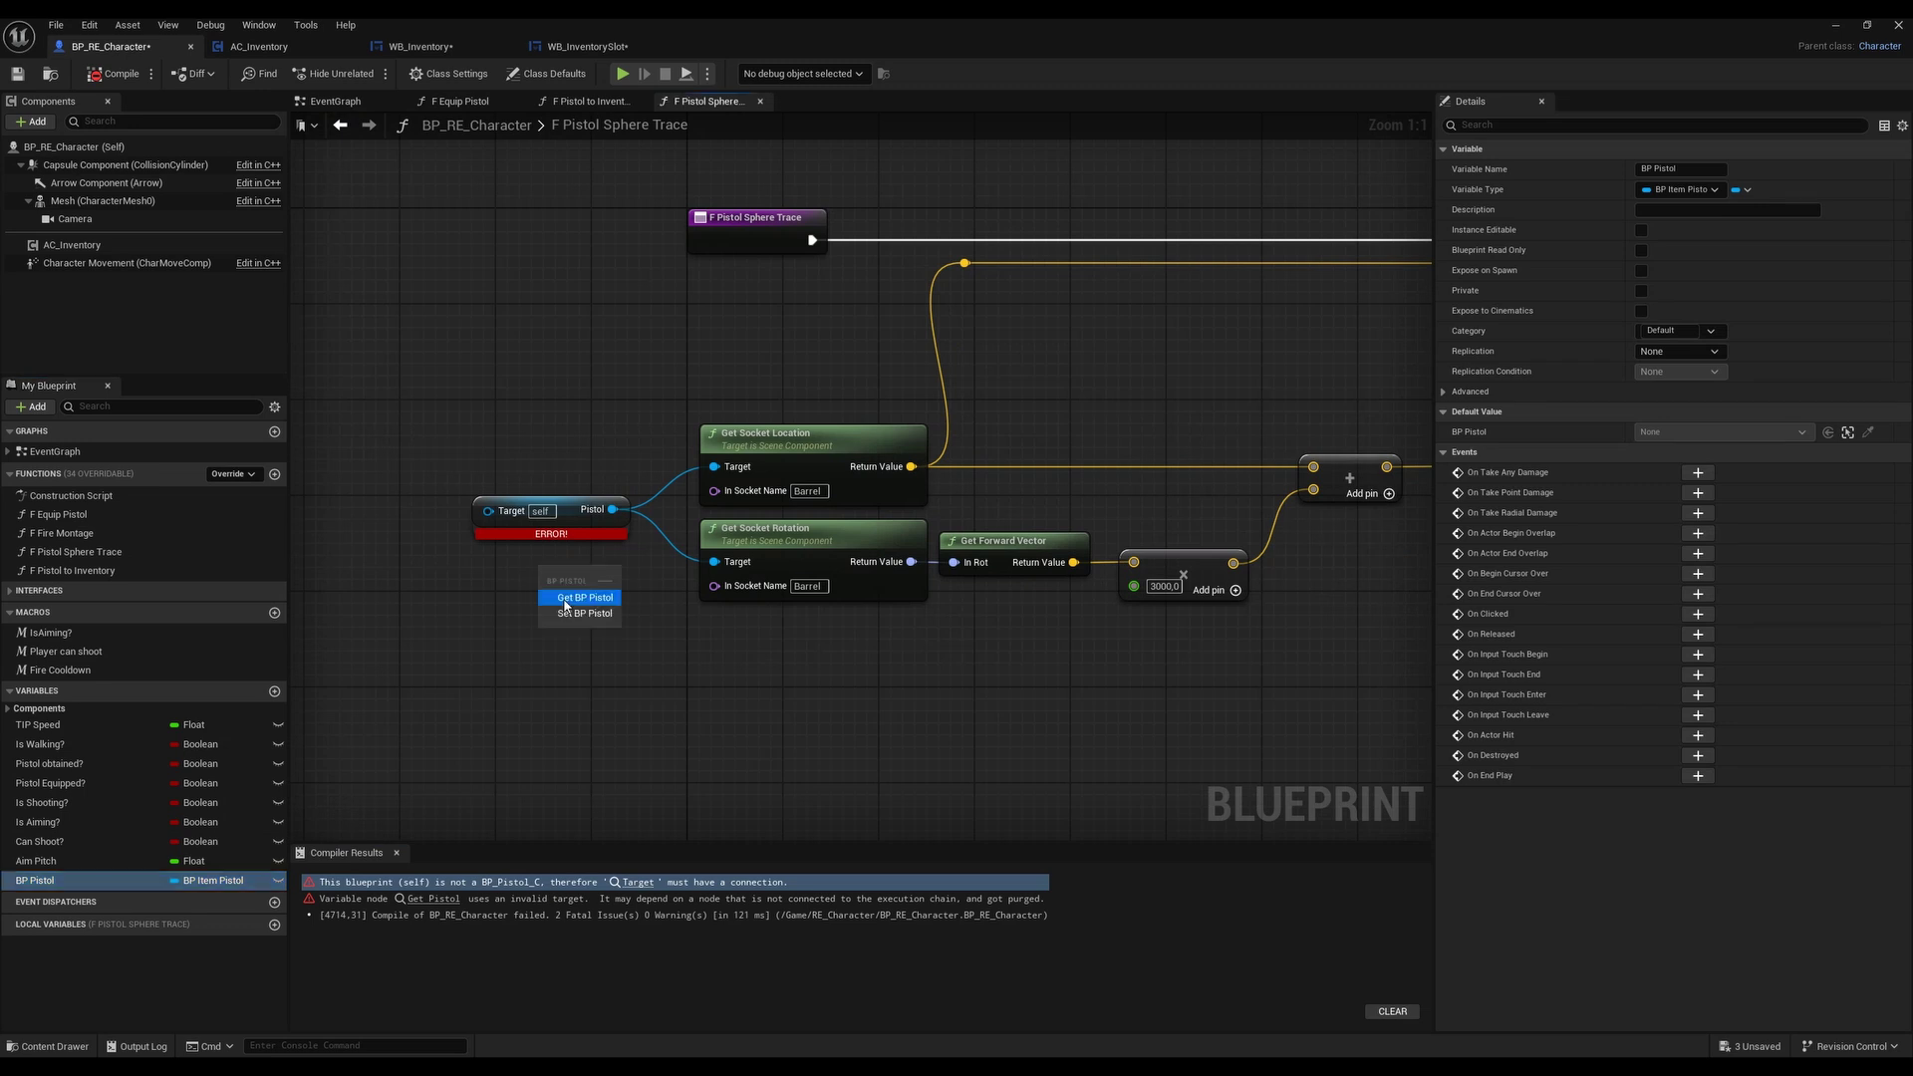
{"action": "left_click", "coordinate": [598, 596]}
{"action": "left_click", "coordinate": [551, 518]}
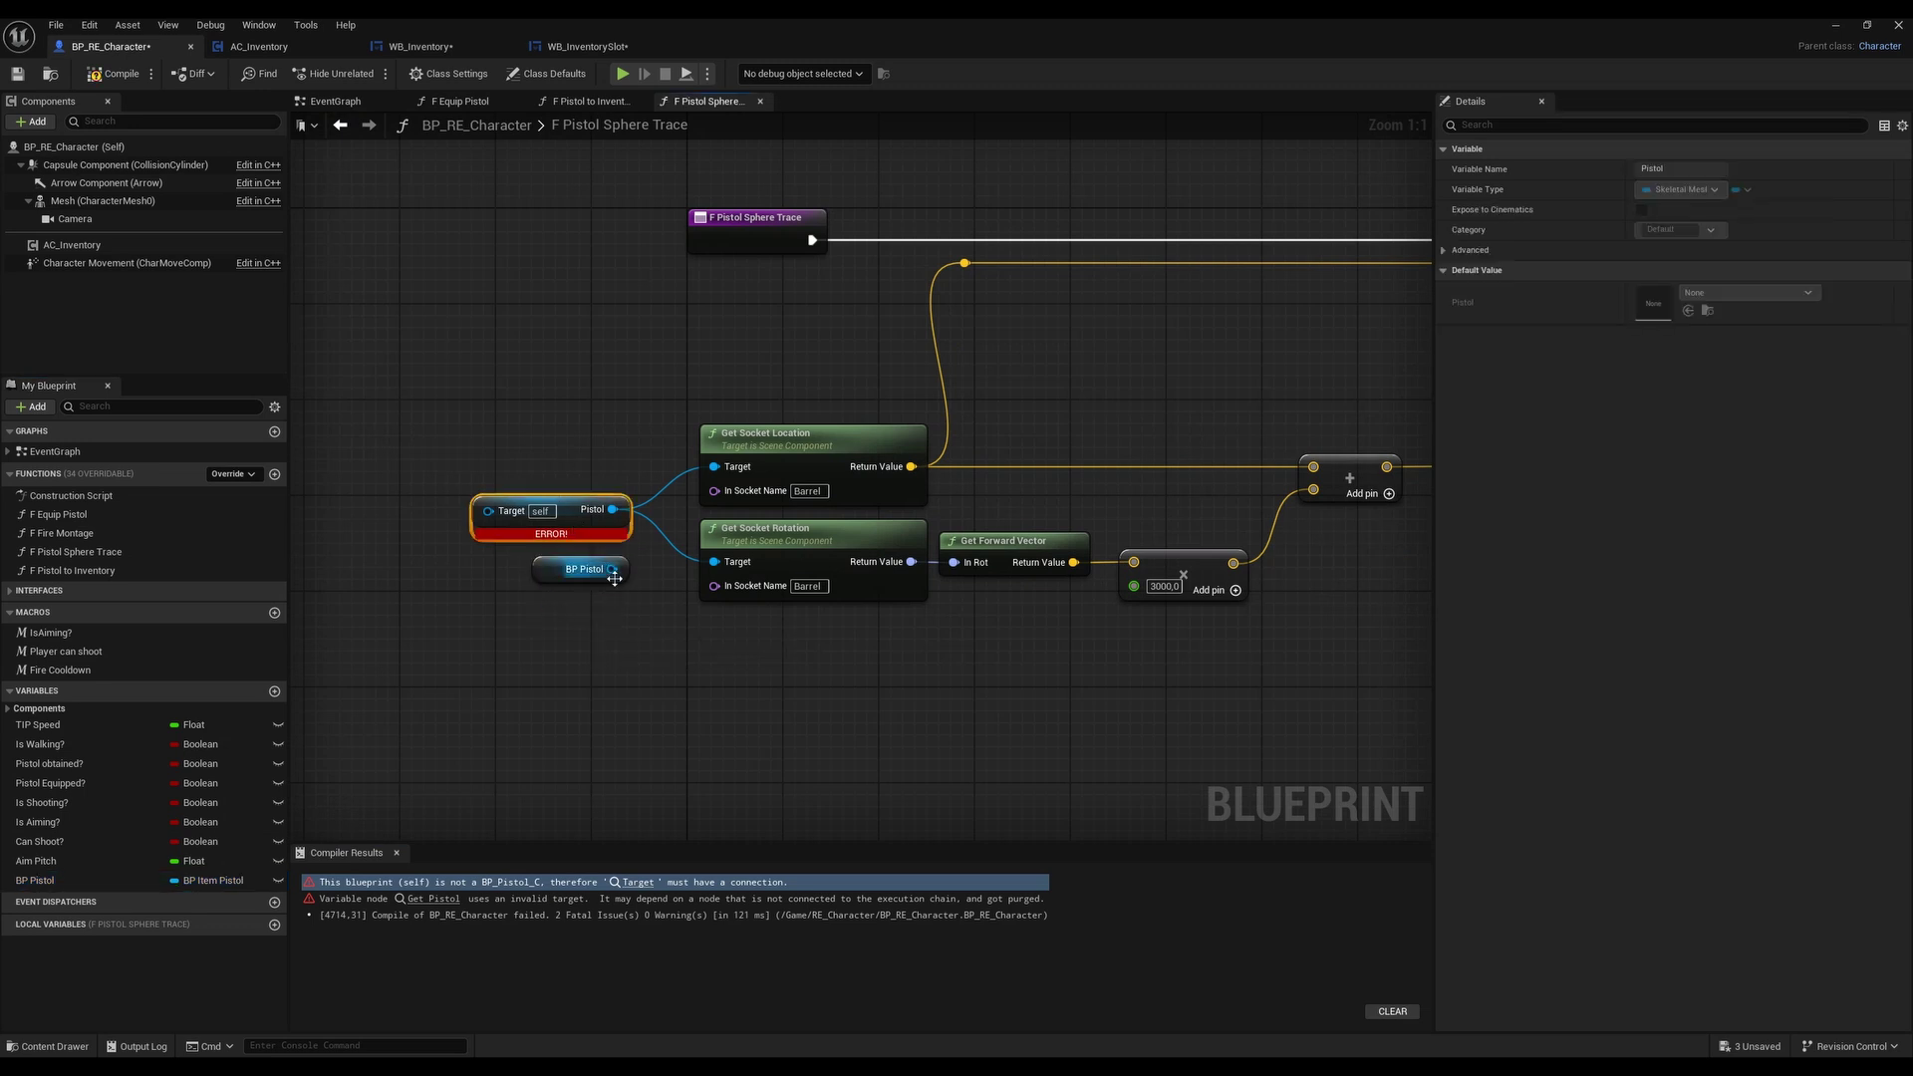
{"action": "key", "text": "Delete"}
Wire BP Pistol through Root Component nodes into the Targets of Get Socket Location and Get Socket Rotation, tidy the nodes and compile
{"action": "left_click_drag", "start_coordinate": [611, 569], "coordinate": [713, 466]}
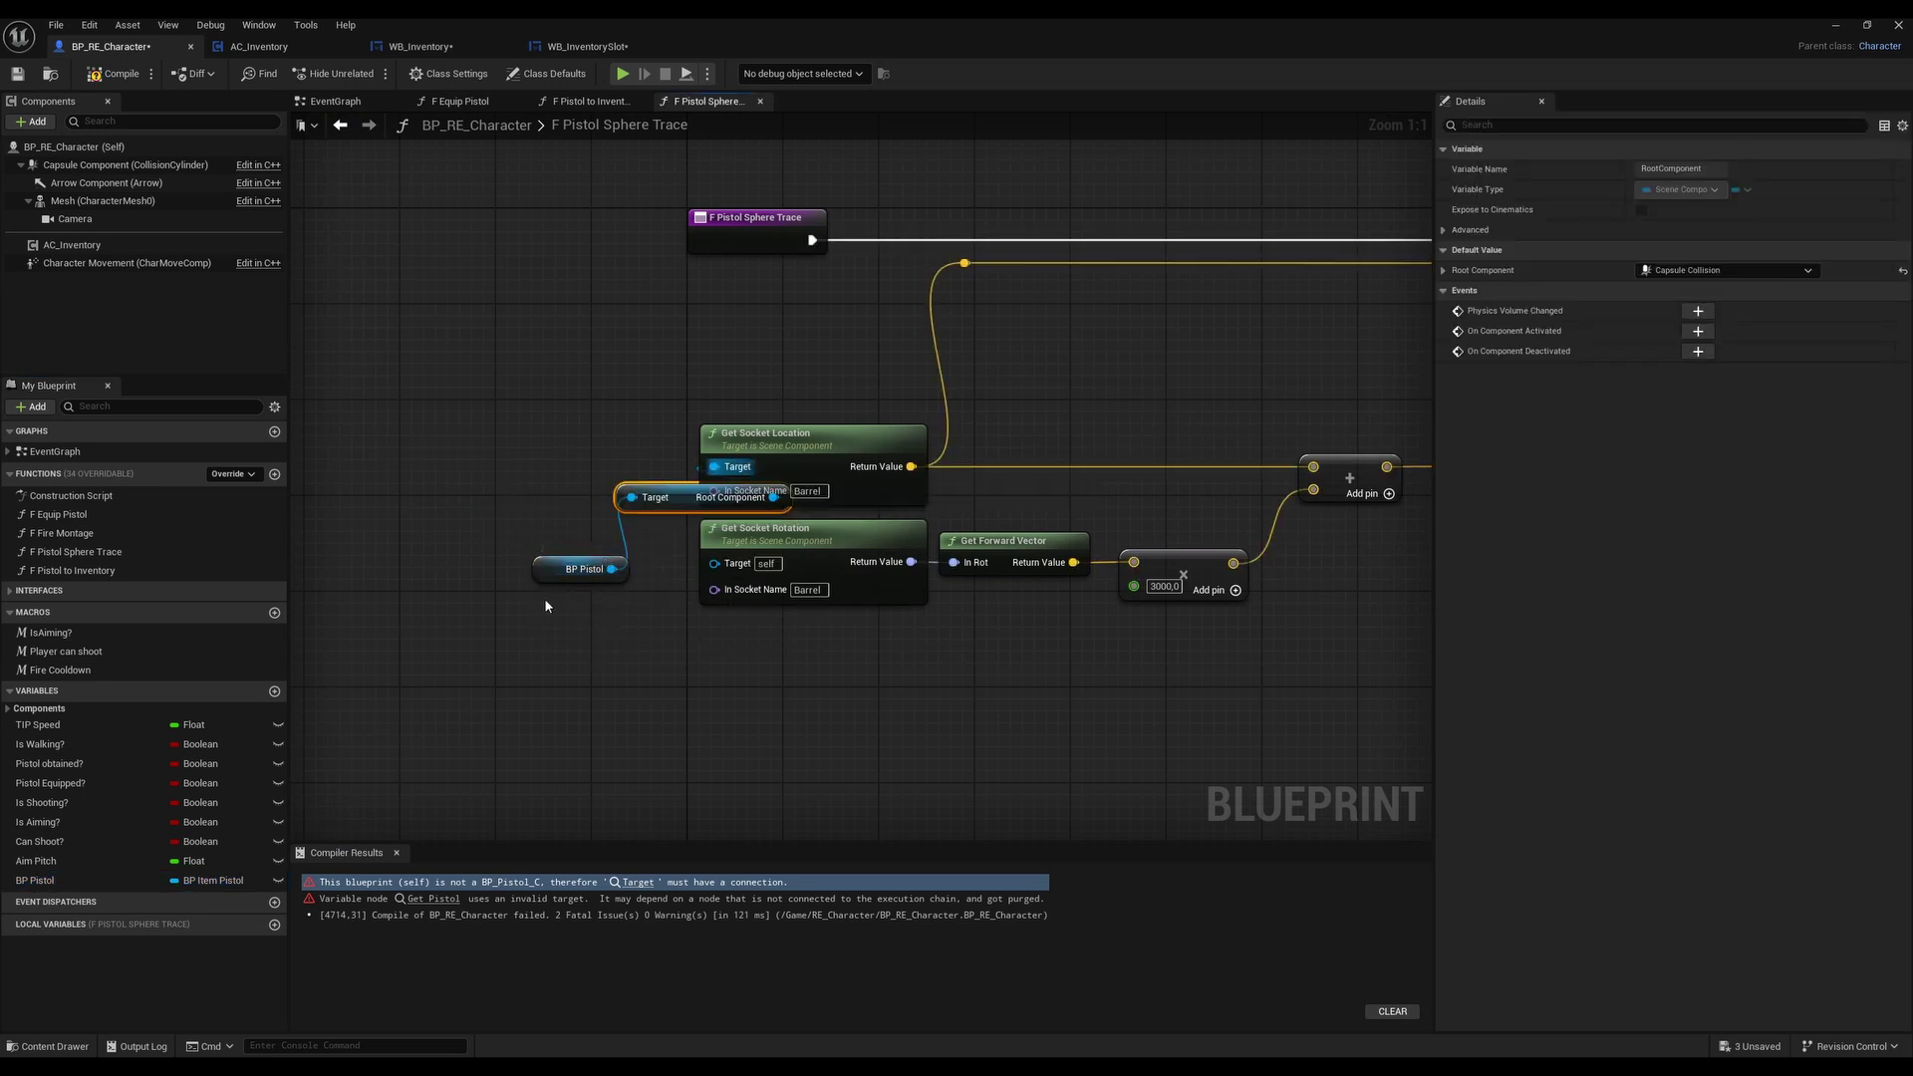
{"action": "left_click_drag", "start_coordinate": [482, 611], "coordinate": [648, 487]}
{"action": "left_click_drag", "start_coordinate": [611, 568], "coordinate": [716, 564]}
{"action": "left_click_drag", "start_coordinate": [581, 624], "coordinate": [530, 468]}
{"action": "left_click_drag", "start_coordinate": [578, 498], "coordinate": [418, 498]}
{"action": "left_click", "coordinate": [388, 514]}
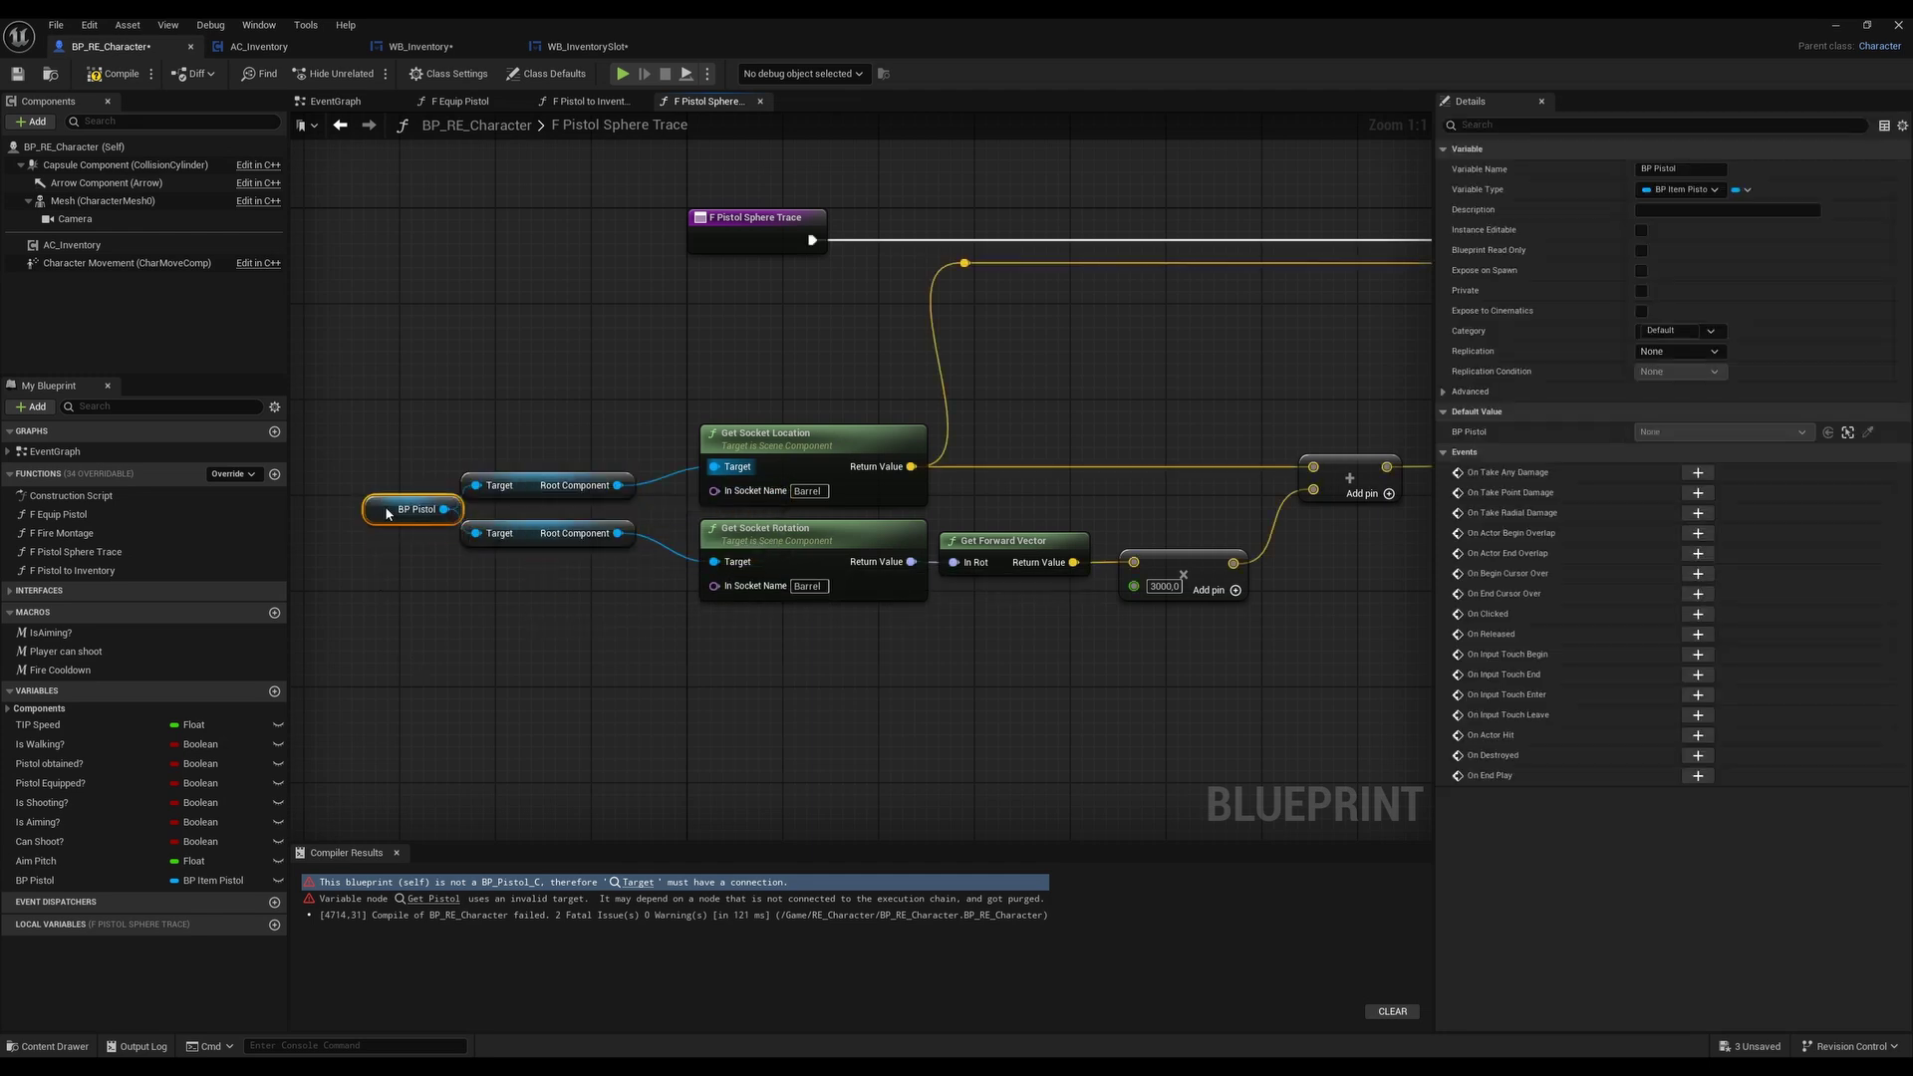
{"action": "left_click", "coordinate": [369, 419]}
{"action": "left_click", "coordinate": [113, 74]}
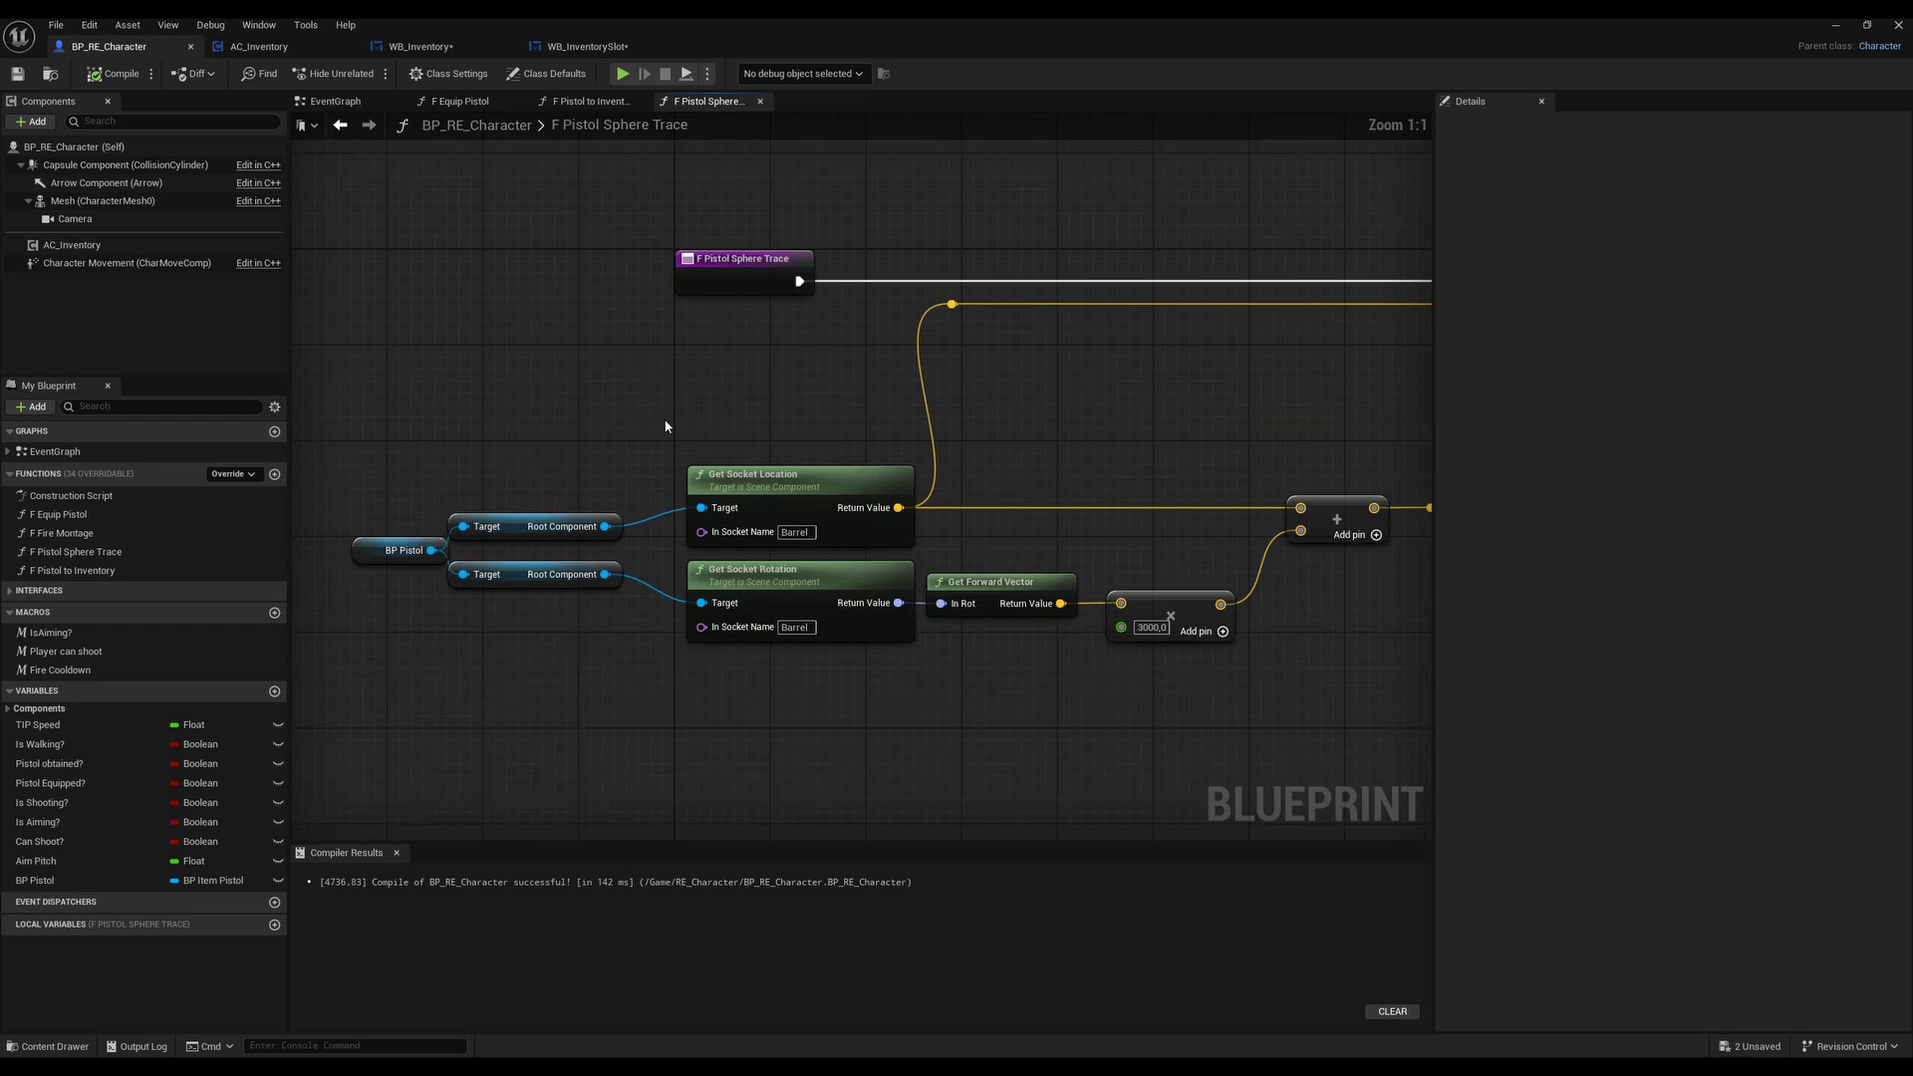
Examine the F Pistol Sphere Trace graph from the BP Pistol getter through the socket nodes to Sphere Trace By Channel
{"action": "scroll", "coordinate": [666, 427], "scroll_direction": "down", "scroll_amount": 4}
{"action": "scroll", "coordinate": [727, 449], "scroll_direction": "up", "scroll_amount": 4}
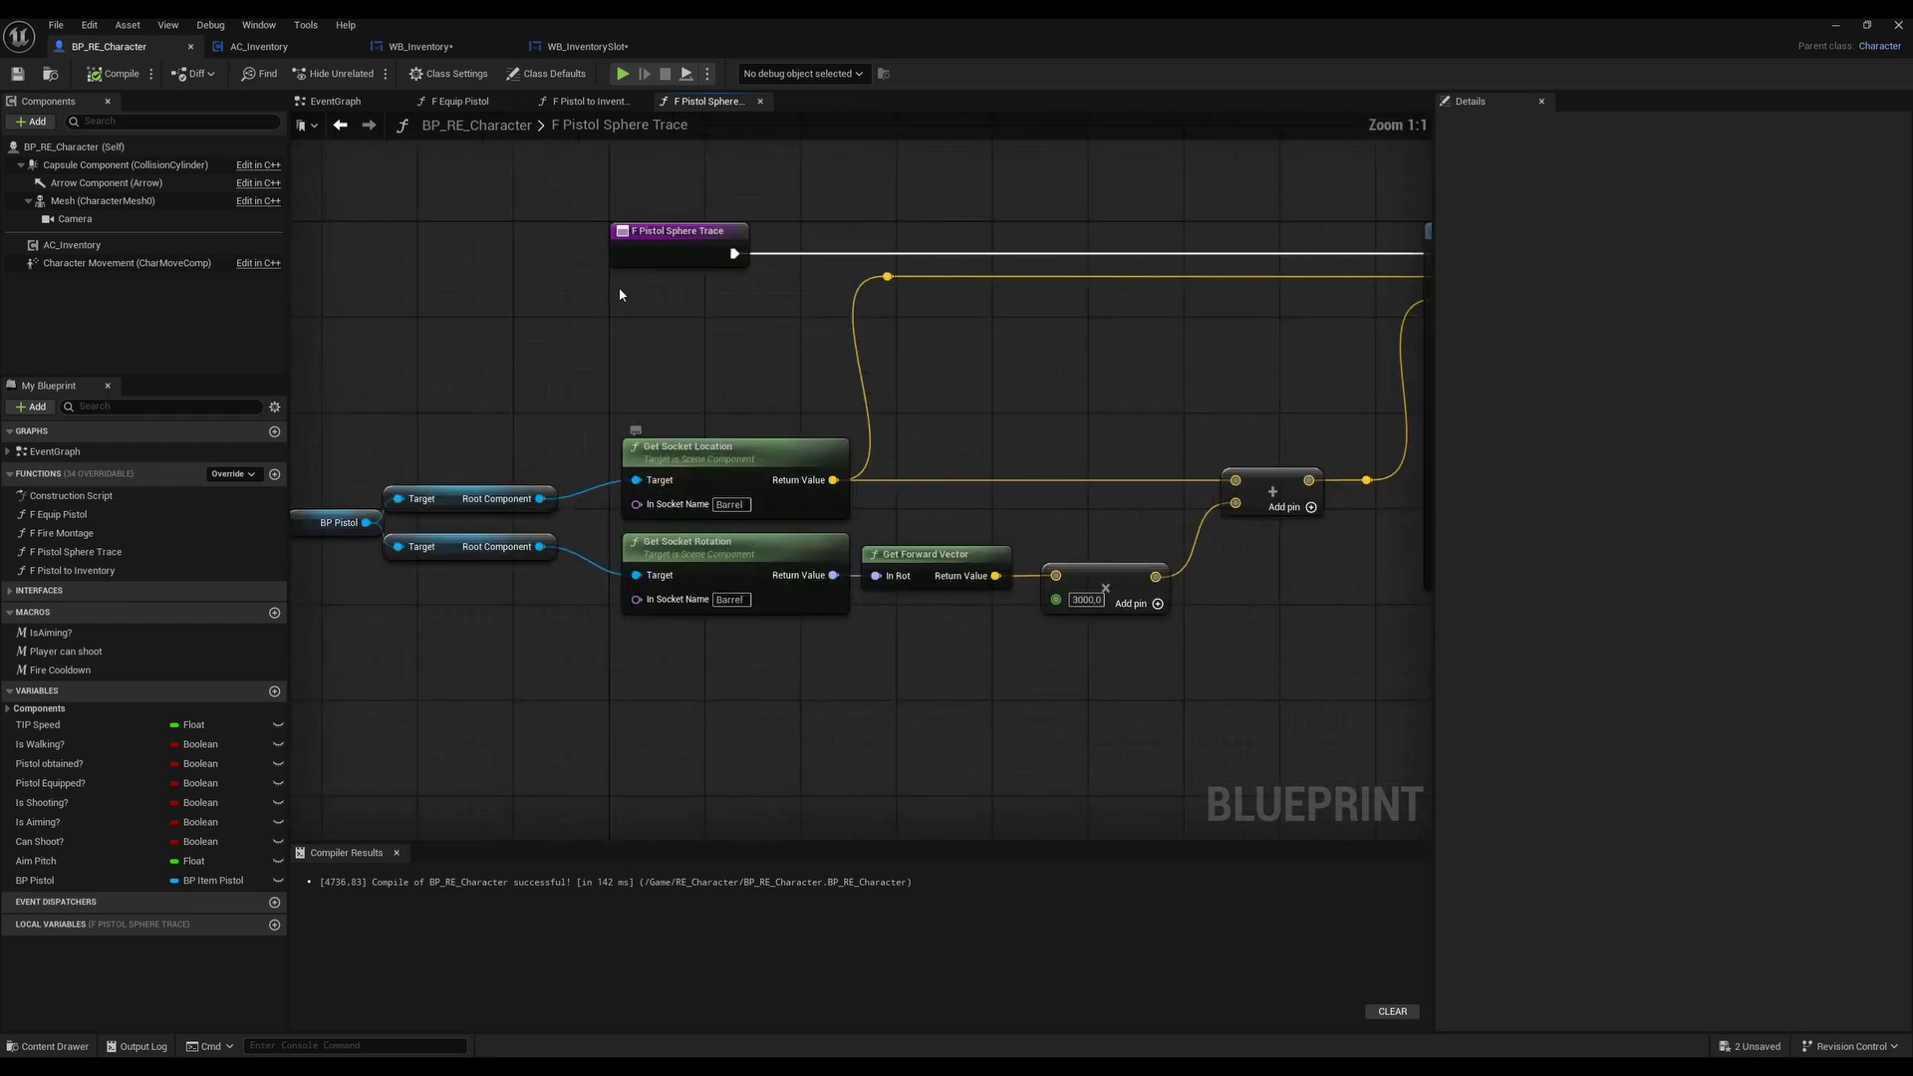
{"action": "scroll", "coordinate": [726, 406], "scroll_direction": "down", "scroll_amount": 2}
{"action": "mouse_move", "coordinate": [929, 418]}
{"action": "right_mouse_down"}
{"action": "mouse_move", "coordinate": [833, 427]}
{"action": "mouse_move", "coordinate": [898, 400]}
{"action": "right_mouse_up"}
{"action": "right_click_drag", "start_coordinate": [756, 398], "coordinate": [940, 396]}
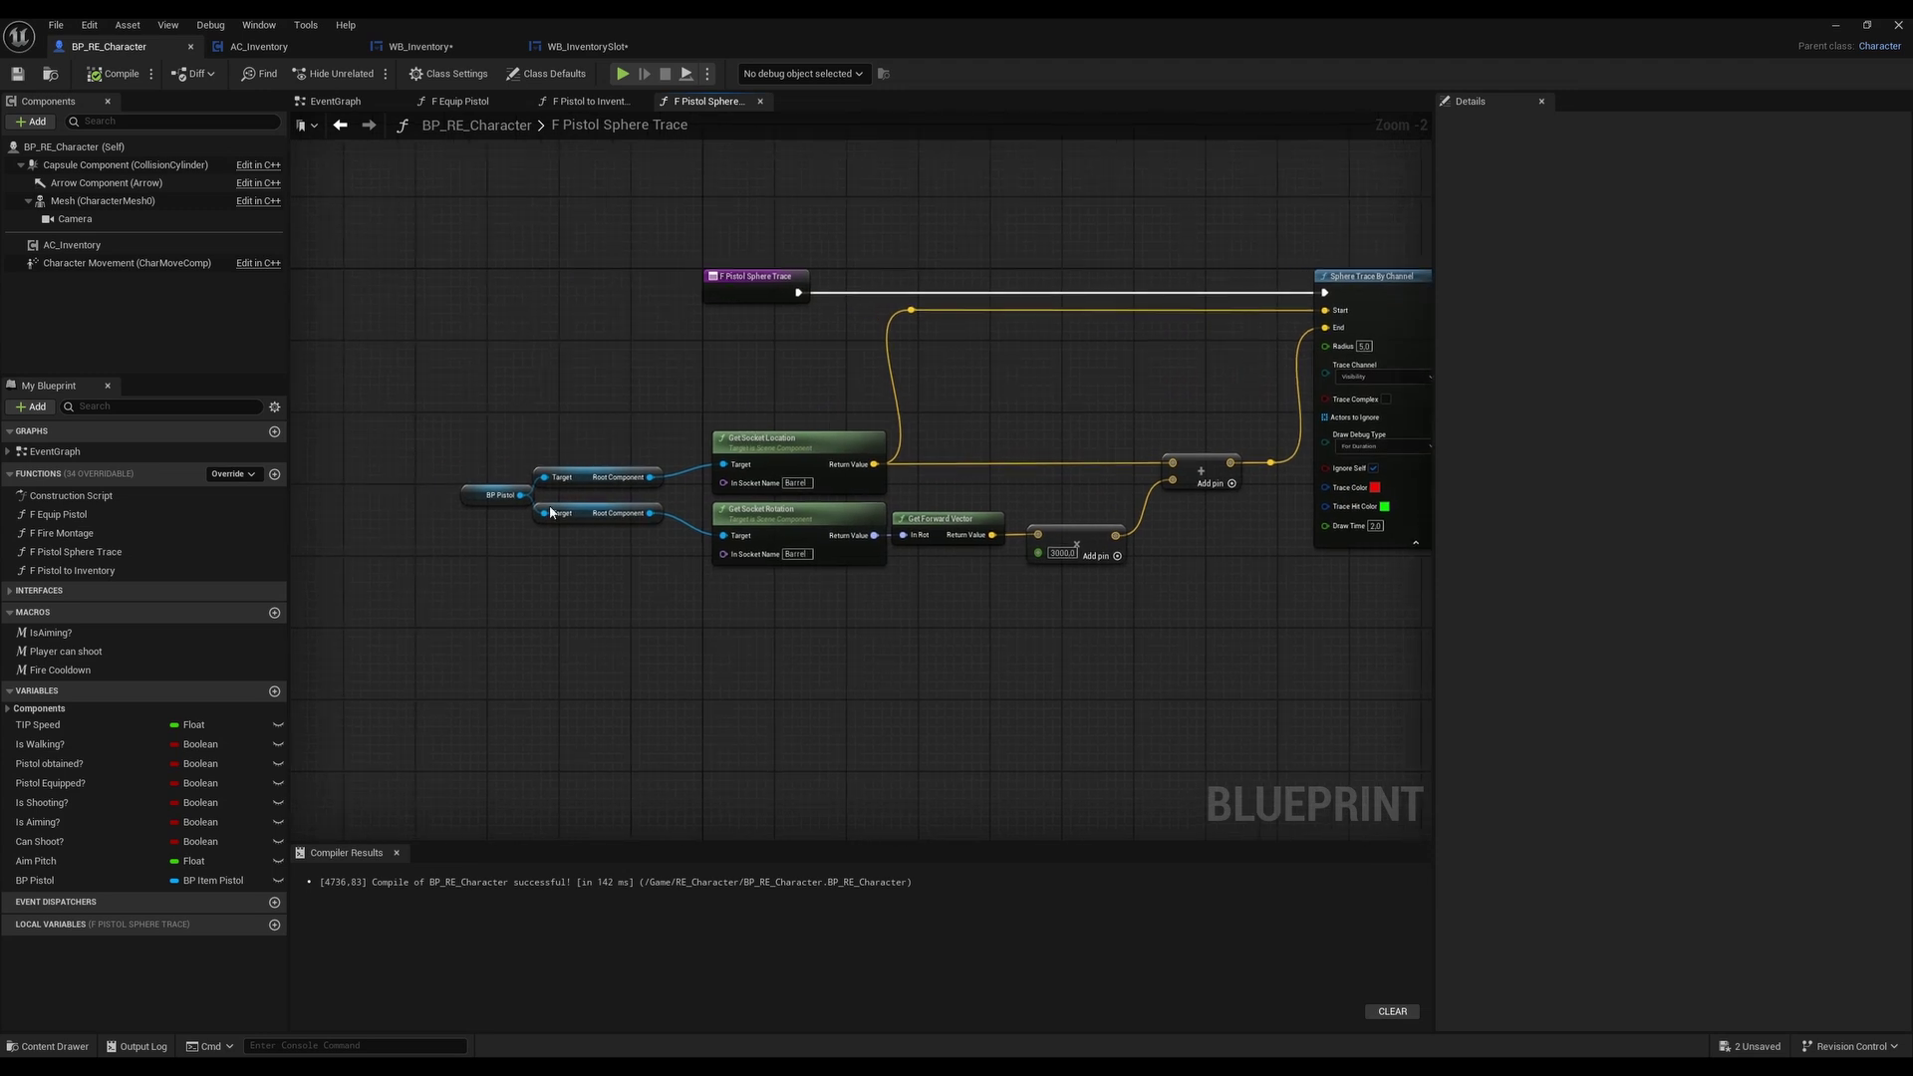
{"action": "scroll", "coordinate": [551, 512], "scroll_direction": "up", "scroll_amount": 2}
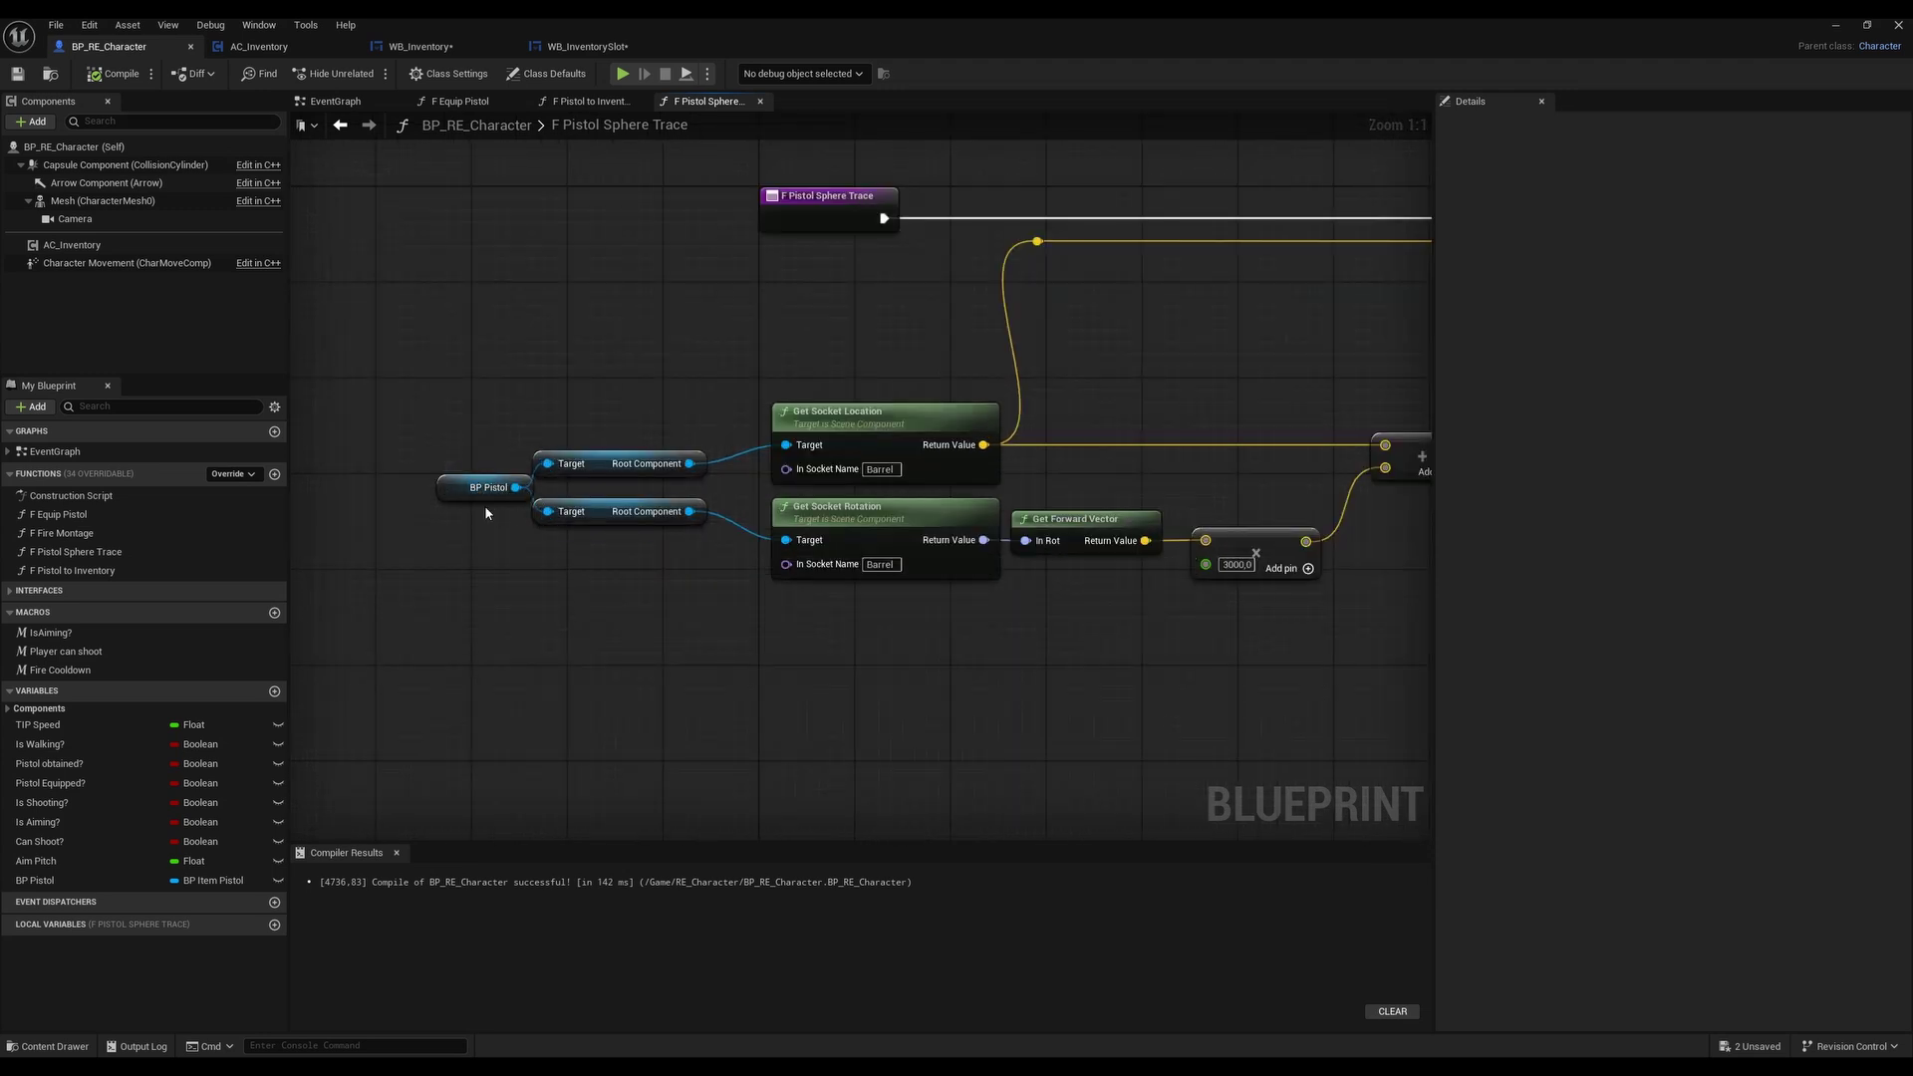
{"action": "mouse_move", "coordinate": [484, 505]}
{"action": "right_mouse_down"}
{"action": "mouse_move", "coordinate": [387, 528]}
{"action": "mouse_move", "coordinate": [465, 513]}
{"action": "right_mouse_up"}
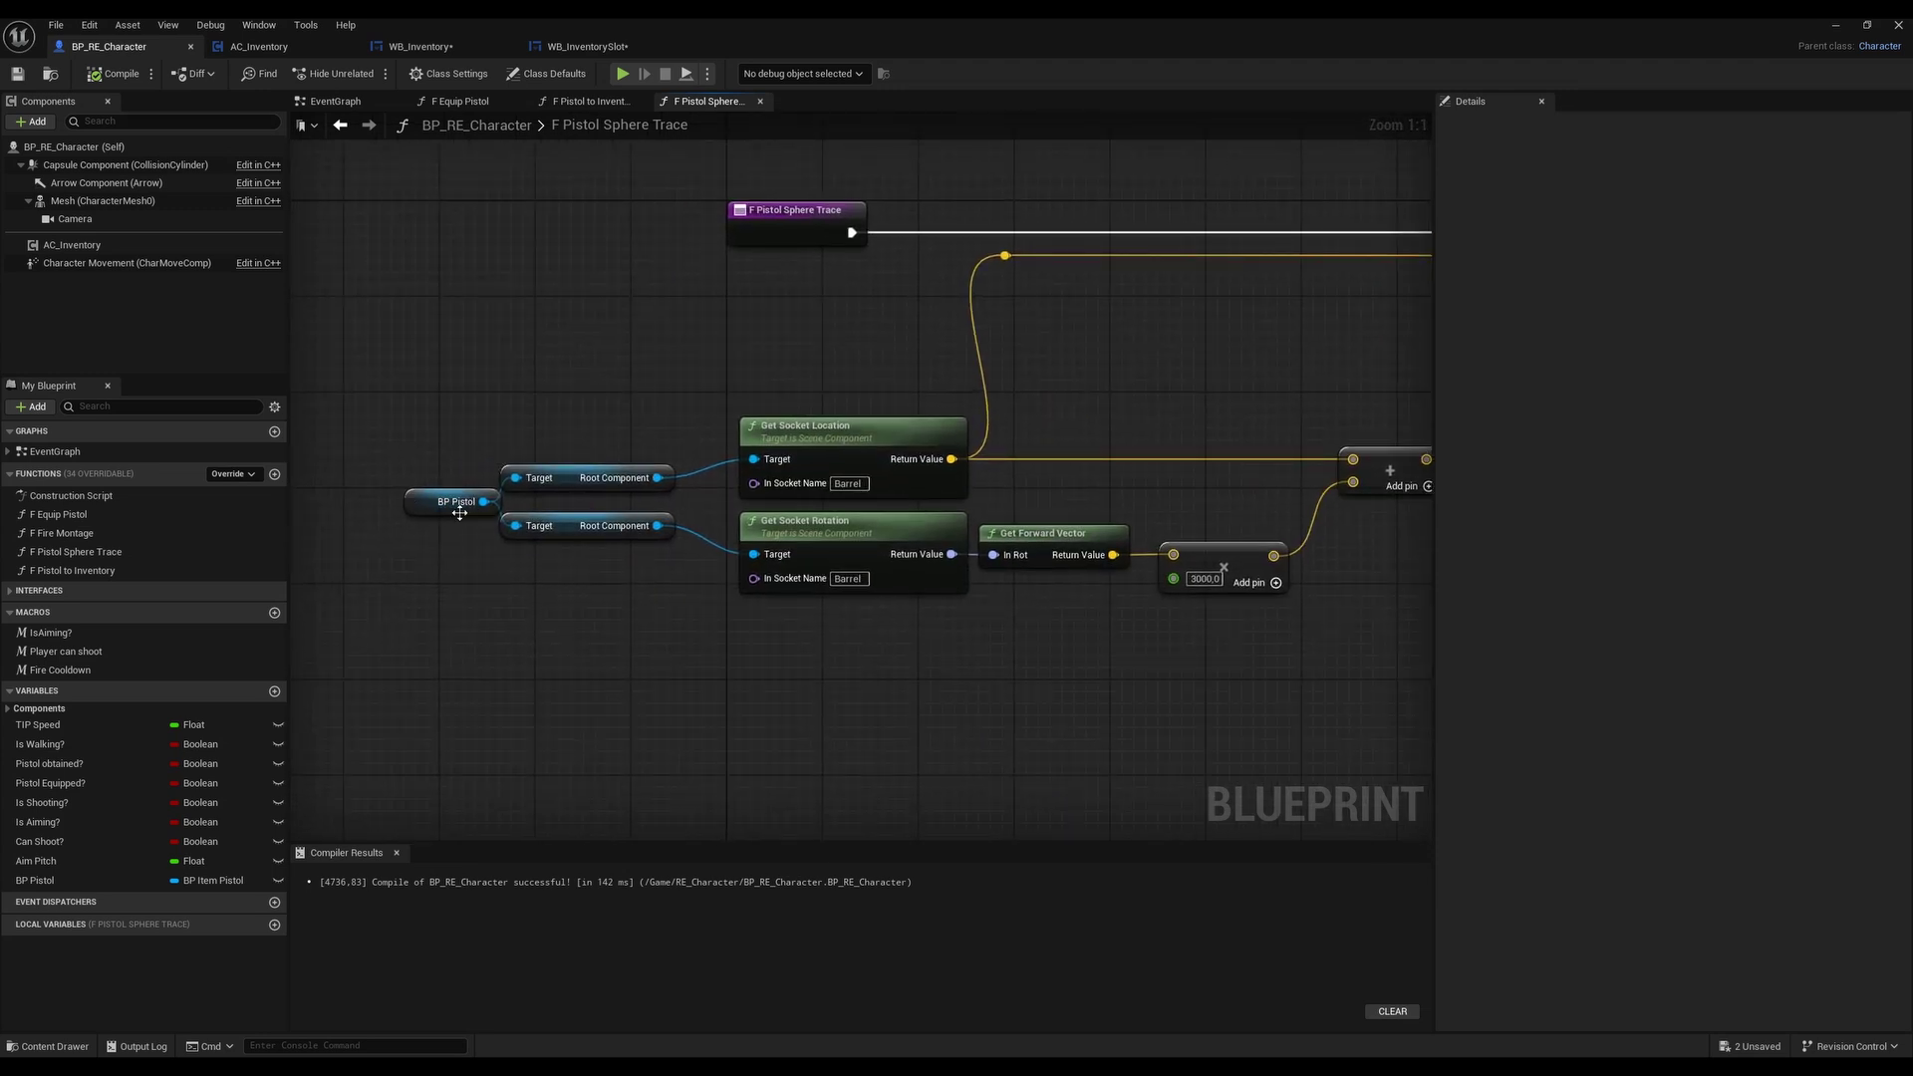
{"action": "left_click", "coordinate": [448, 501]}
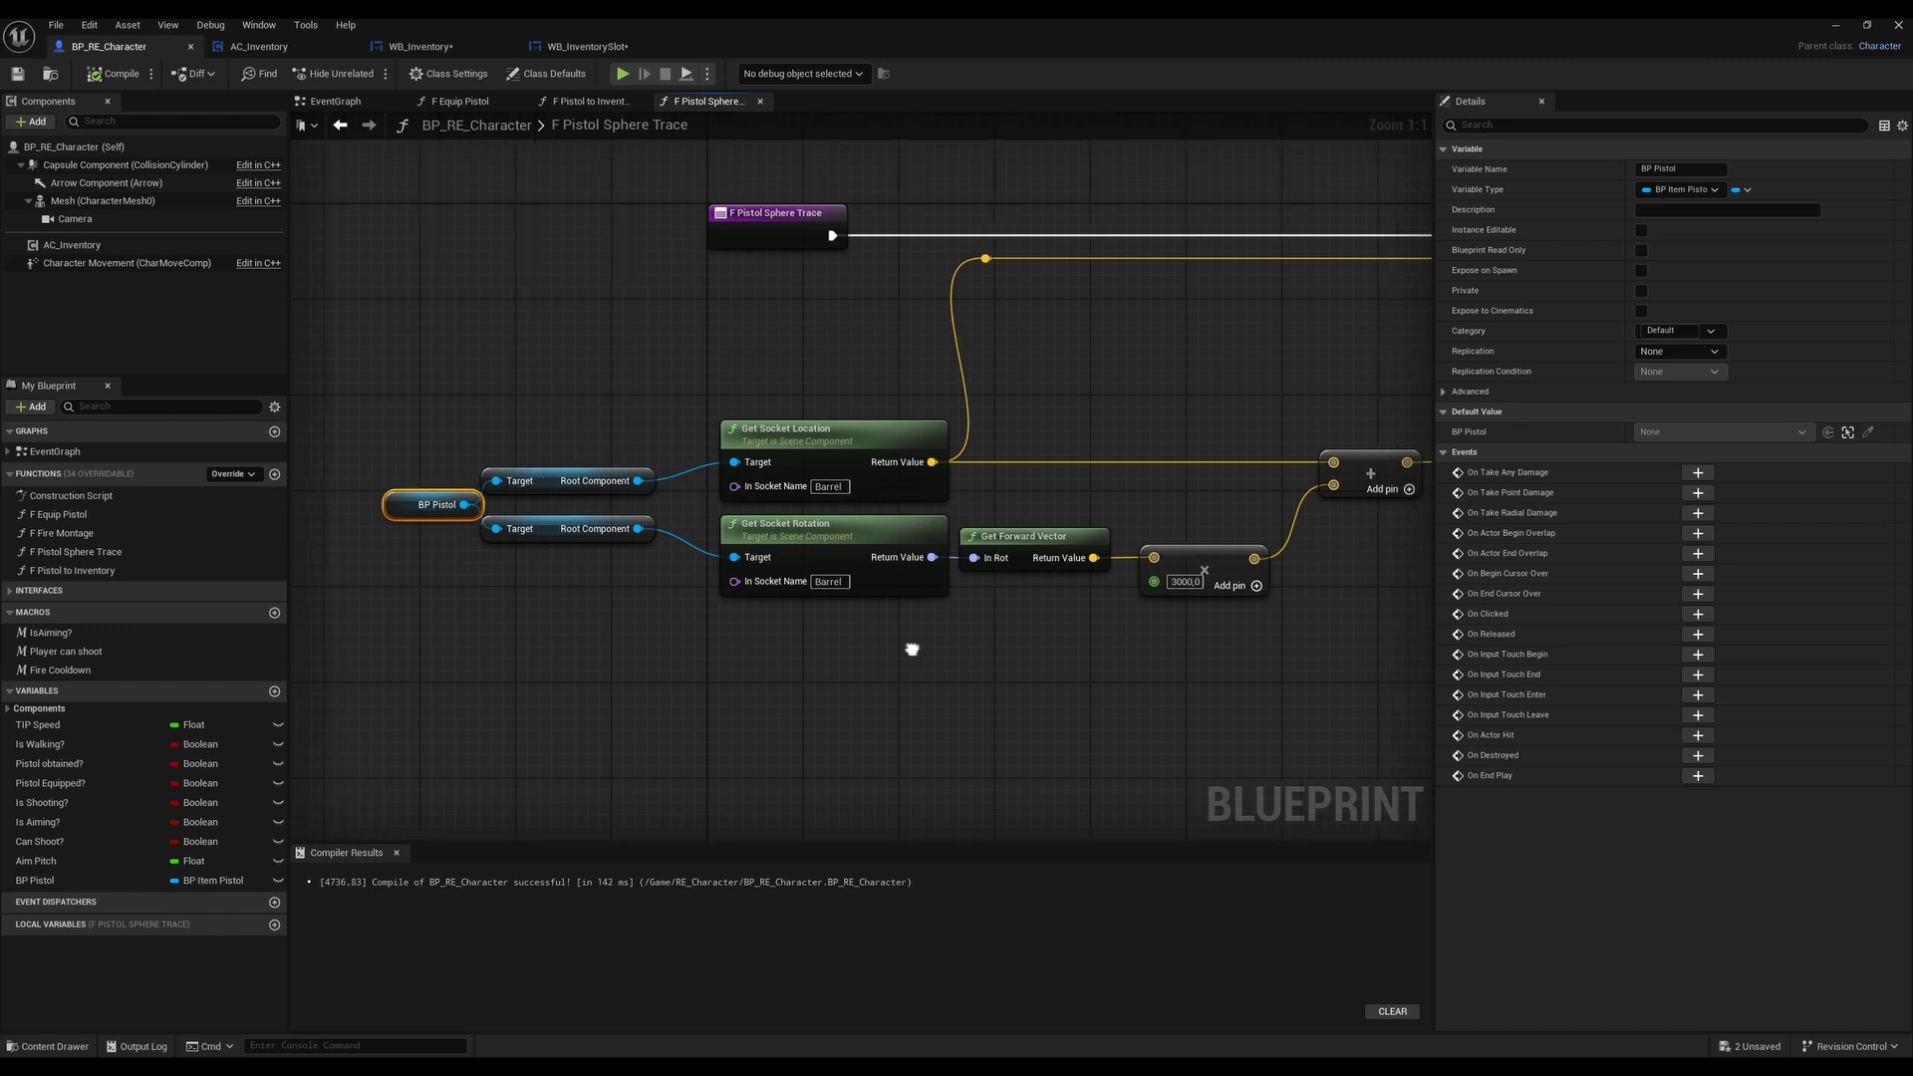
{"action": "scroll", "coordinate": [1090, 536], "scroll_direction": "down", "scroll_amount": 2}
{"action": "scroll", "coordinate": [659, 640], "scroll_direction": "up", "scroll_amount": 2}
{"action": "right_click_drag", "start_coordinate": [660, 640], "coordinate": [876, 664]}
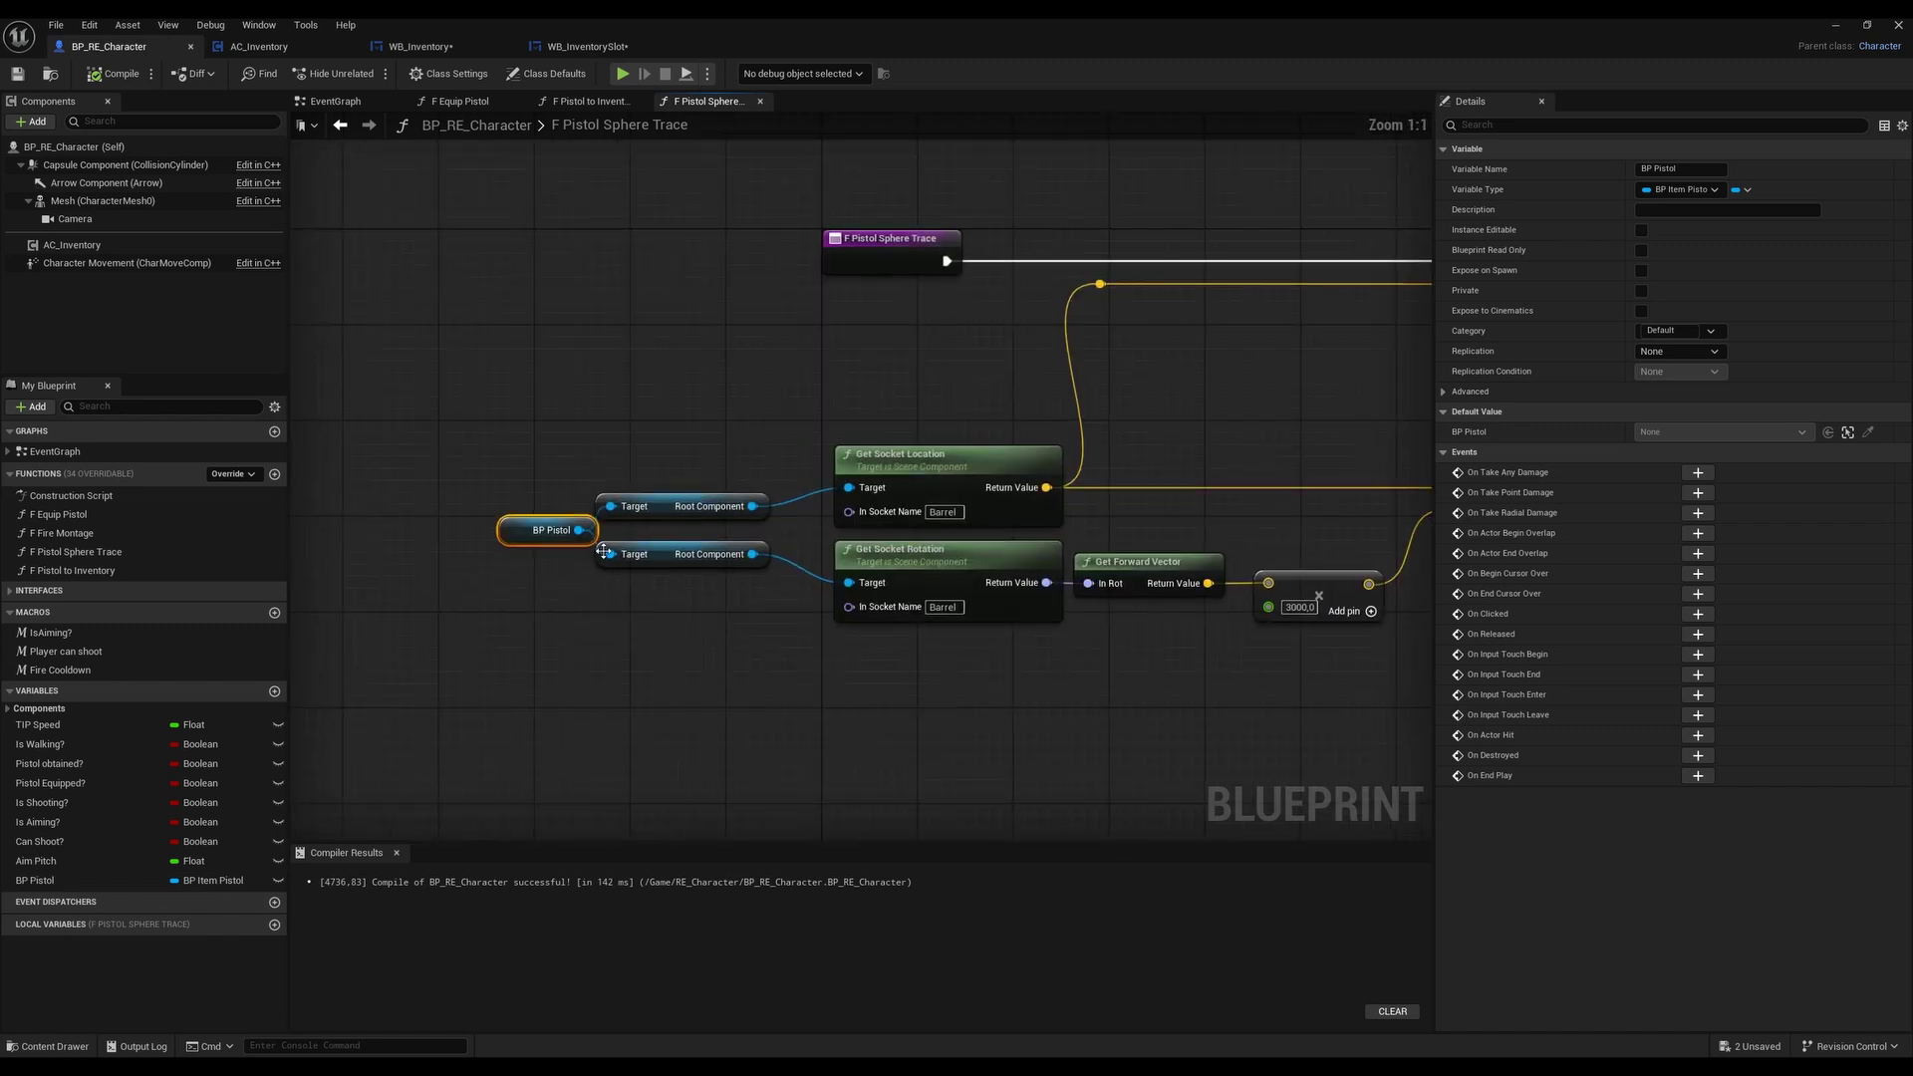
{"action": "right_click_drag", "start_coordinate": [599, 604], "coordinate": [542, 598]}
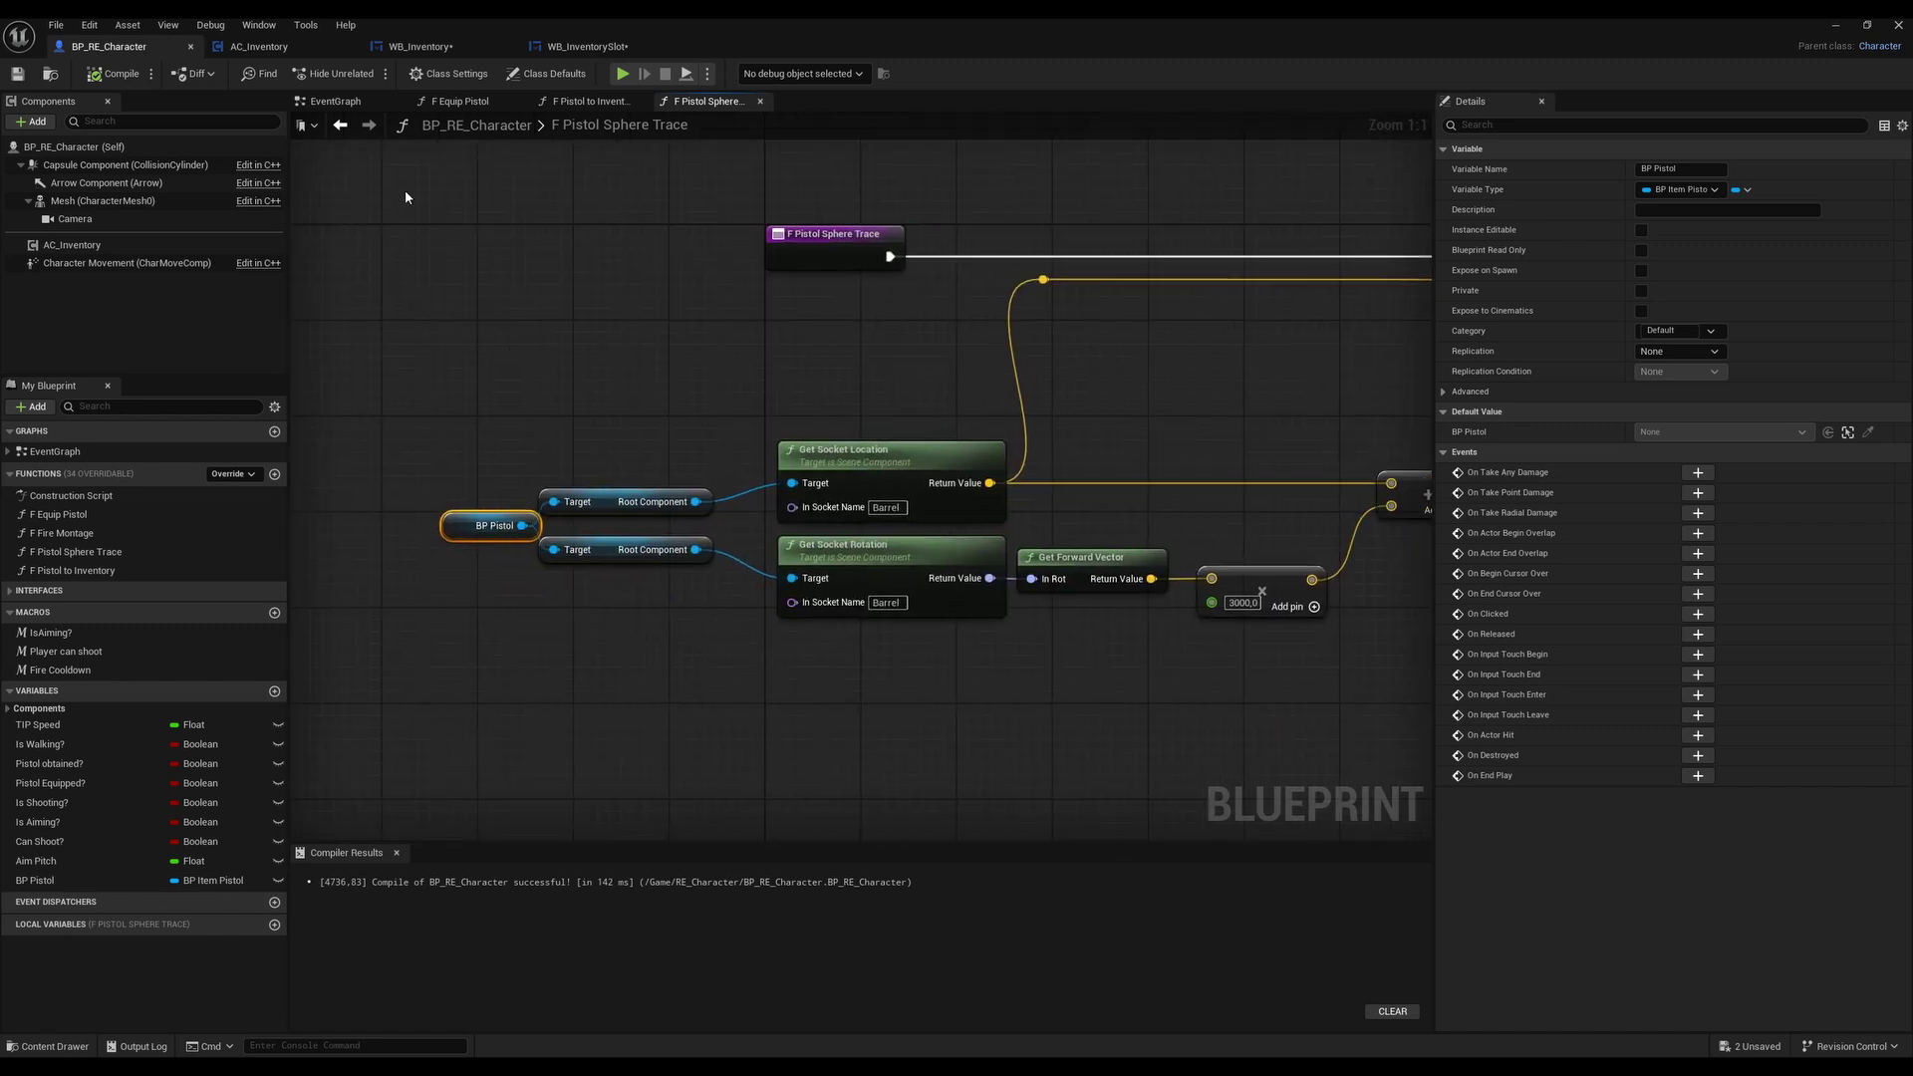
Close the open function graphs and add an F Pistol To Inventory call after F Equip Pistol on Event BeginPlay
{"action": "left_click", "coordinate": [761, 101]}
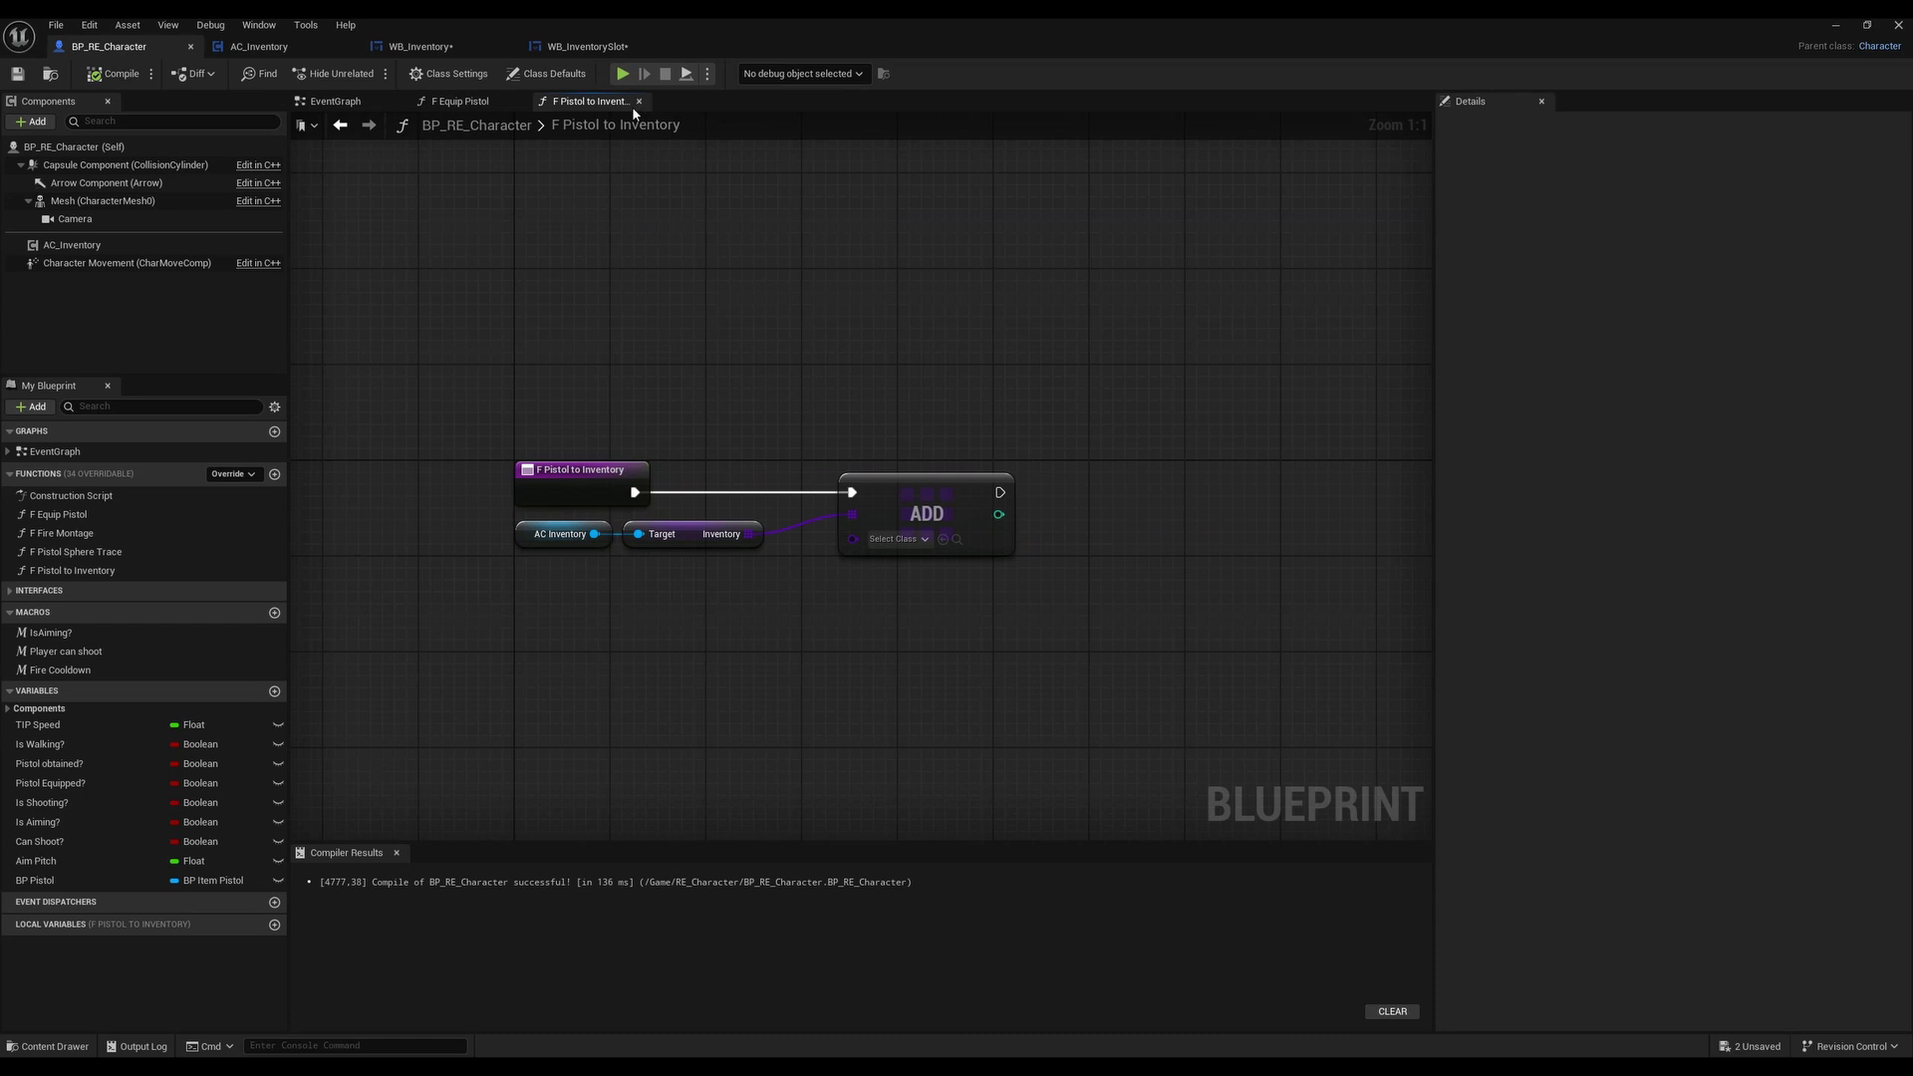
{"action": "left_click", "coordinate": [639, 101]}
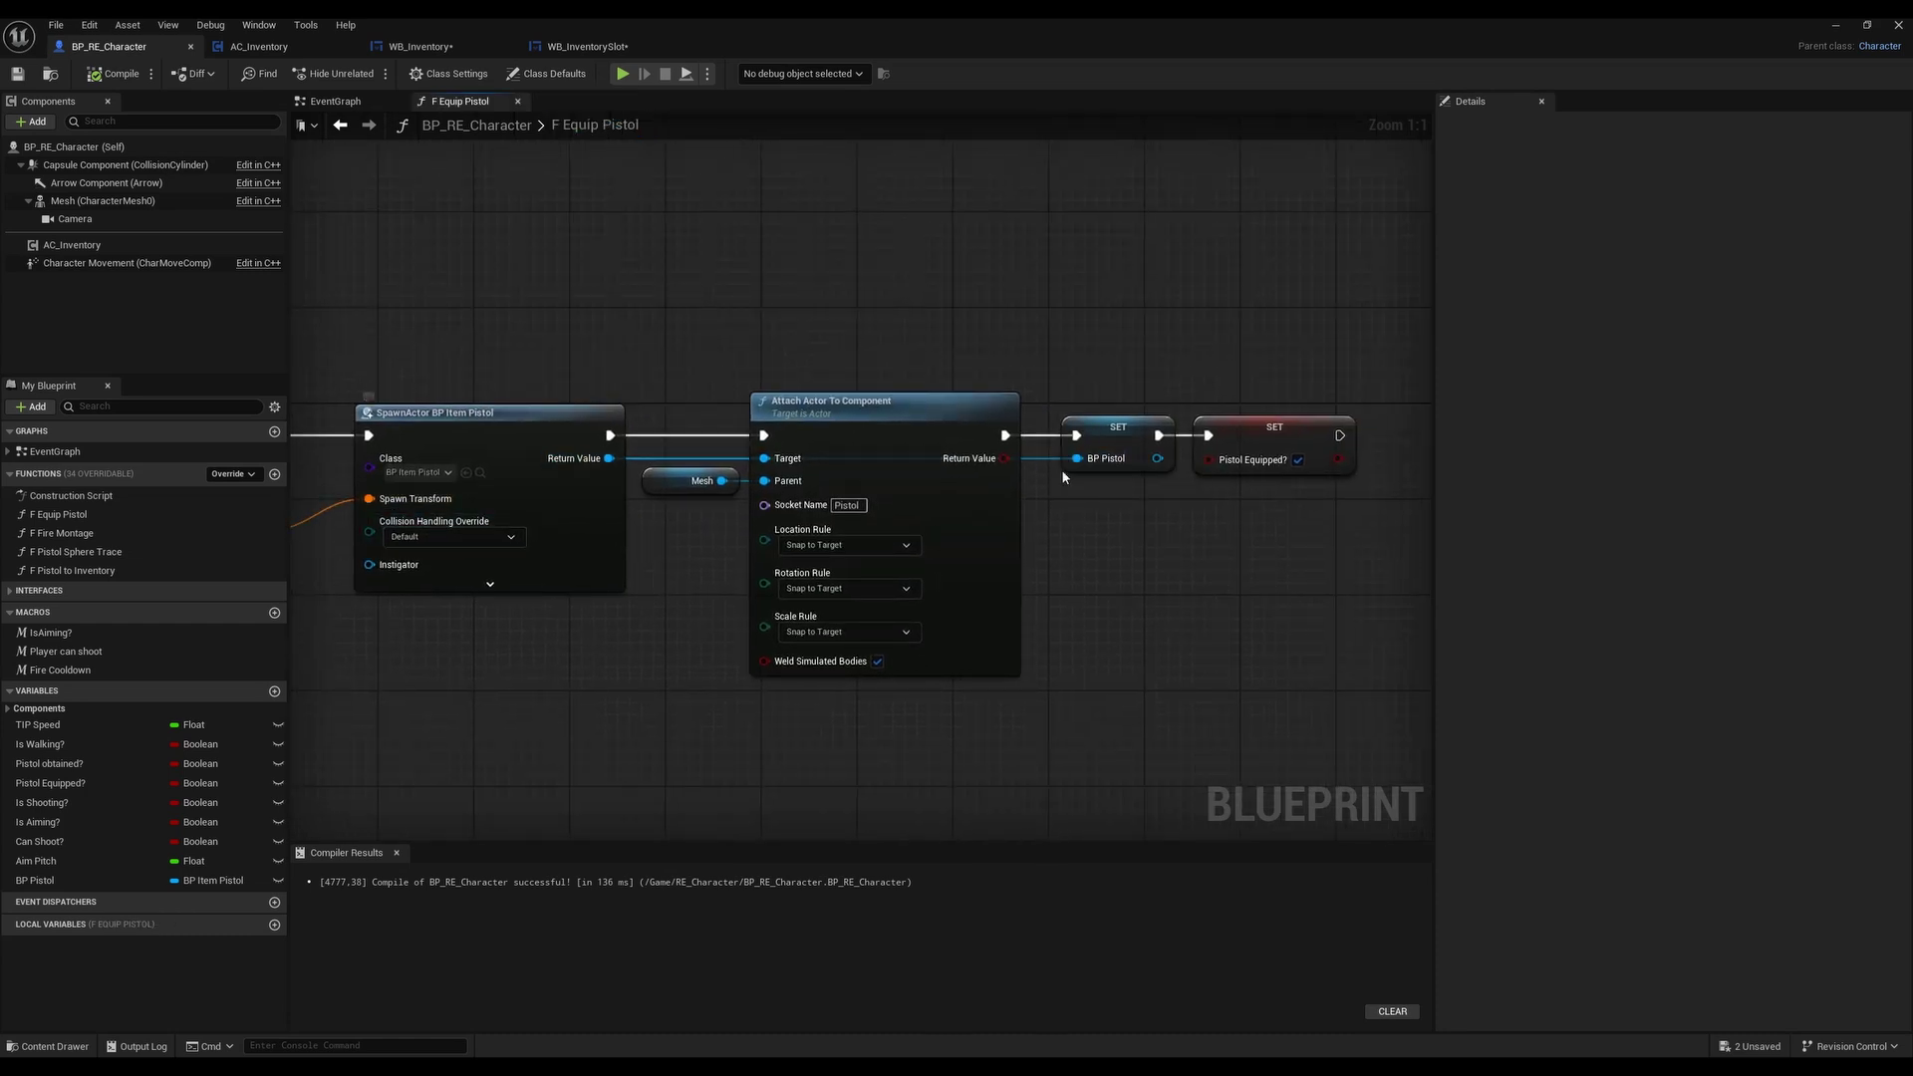
{"action": "left_click", "coordinate": [1109, 427]}
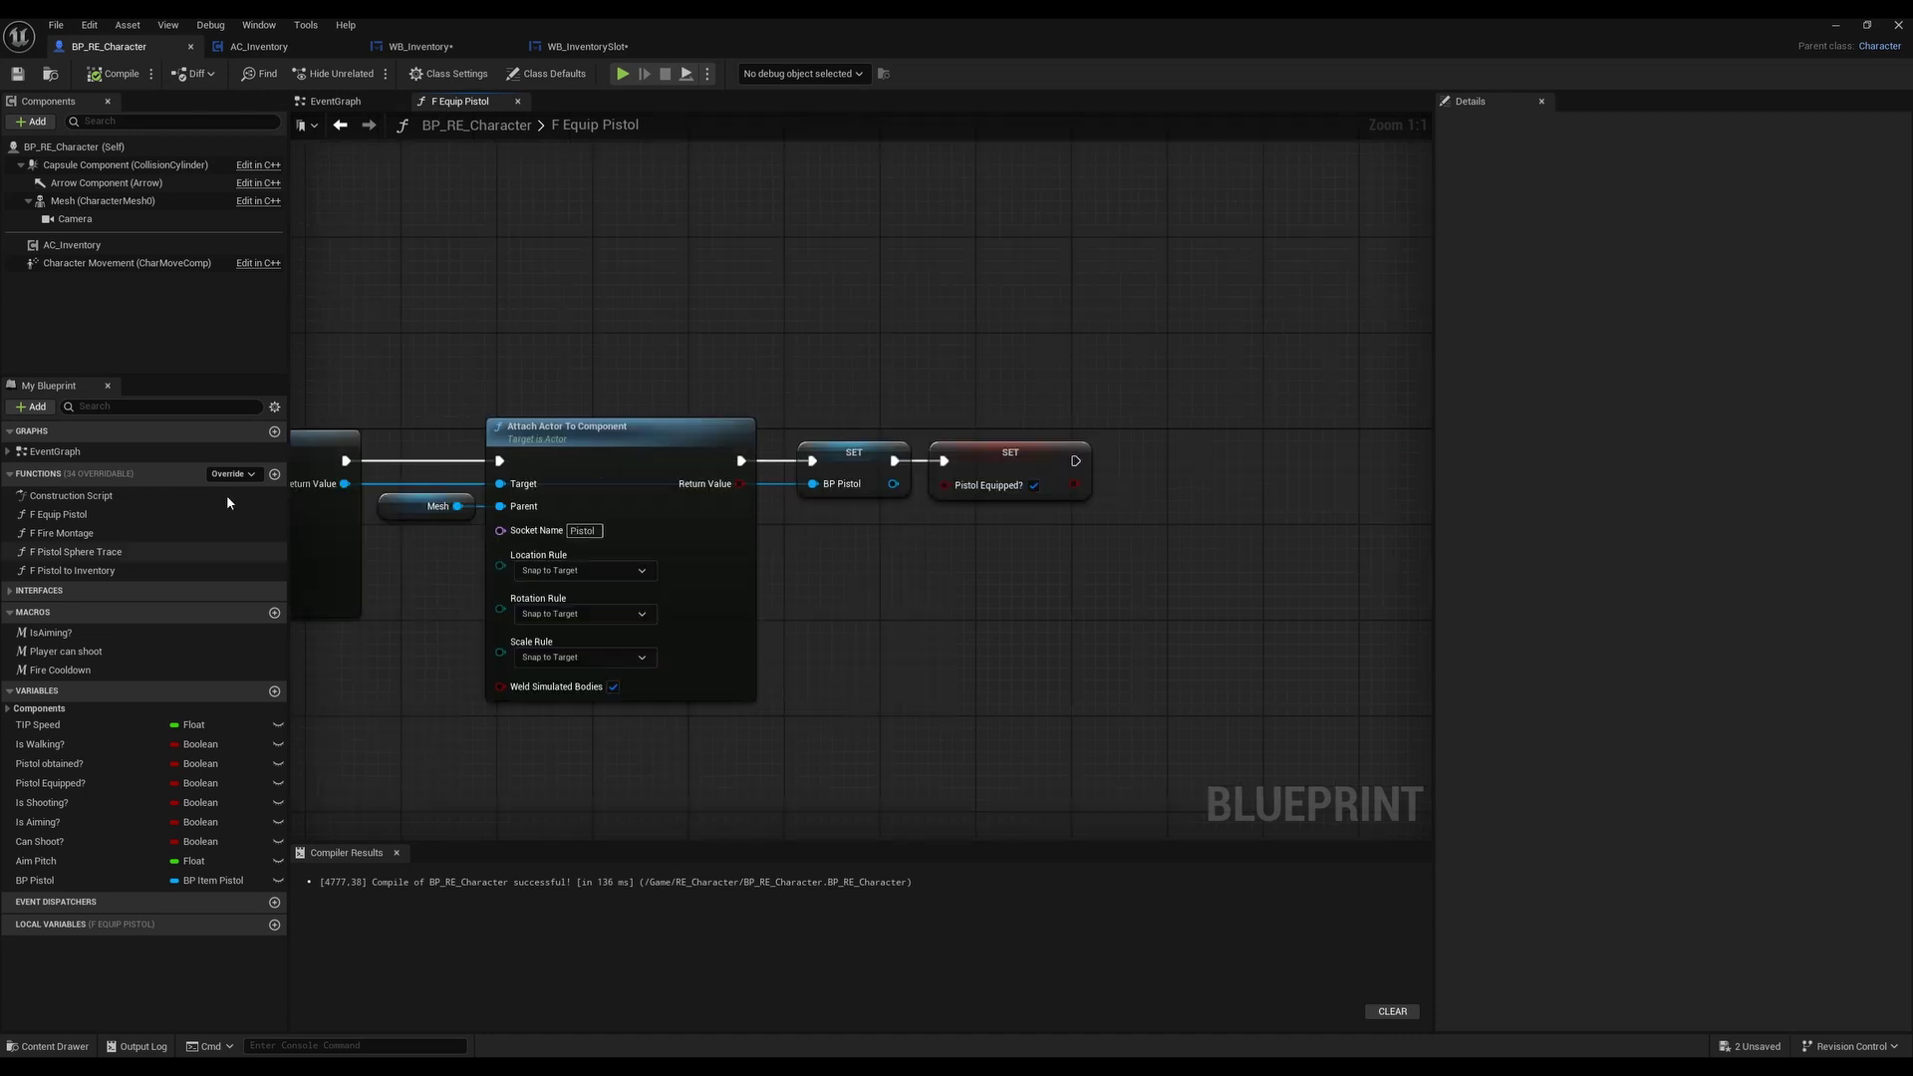
{"action": "left_click", "coordinate": [371, 103]}
{"action": "left_click_drag", "start_coordinate": [74, 570], "coordinate": [738, 408]}
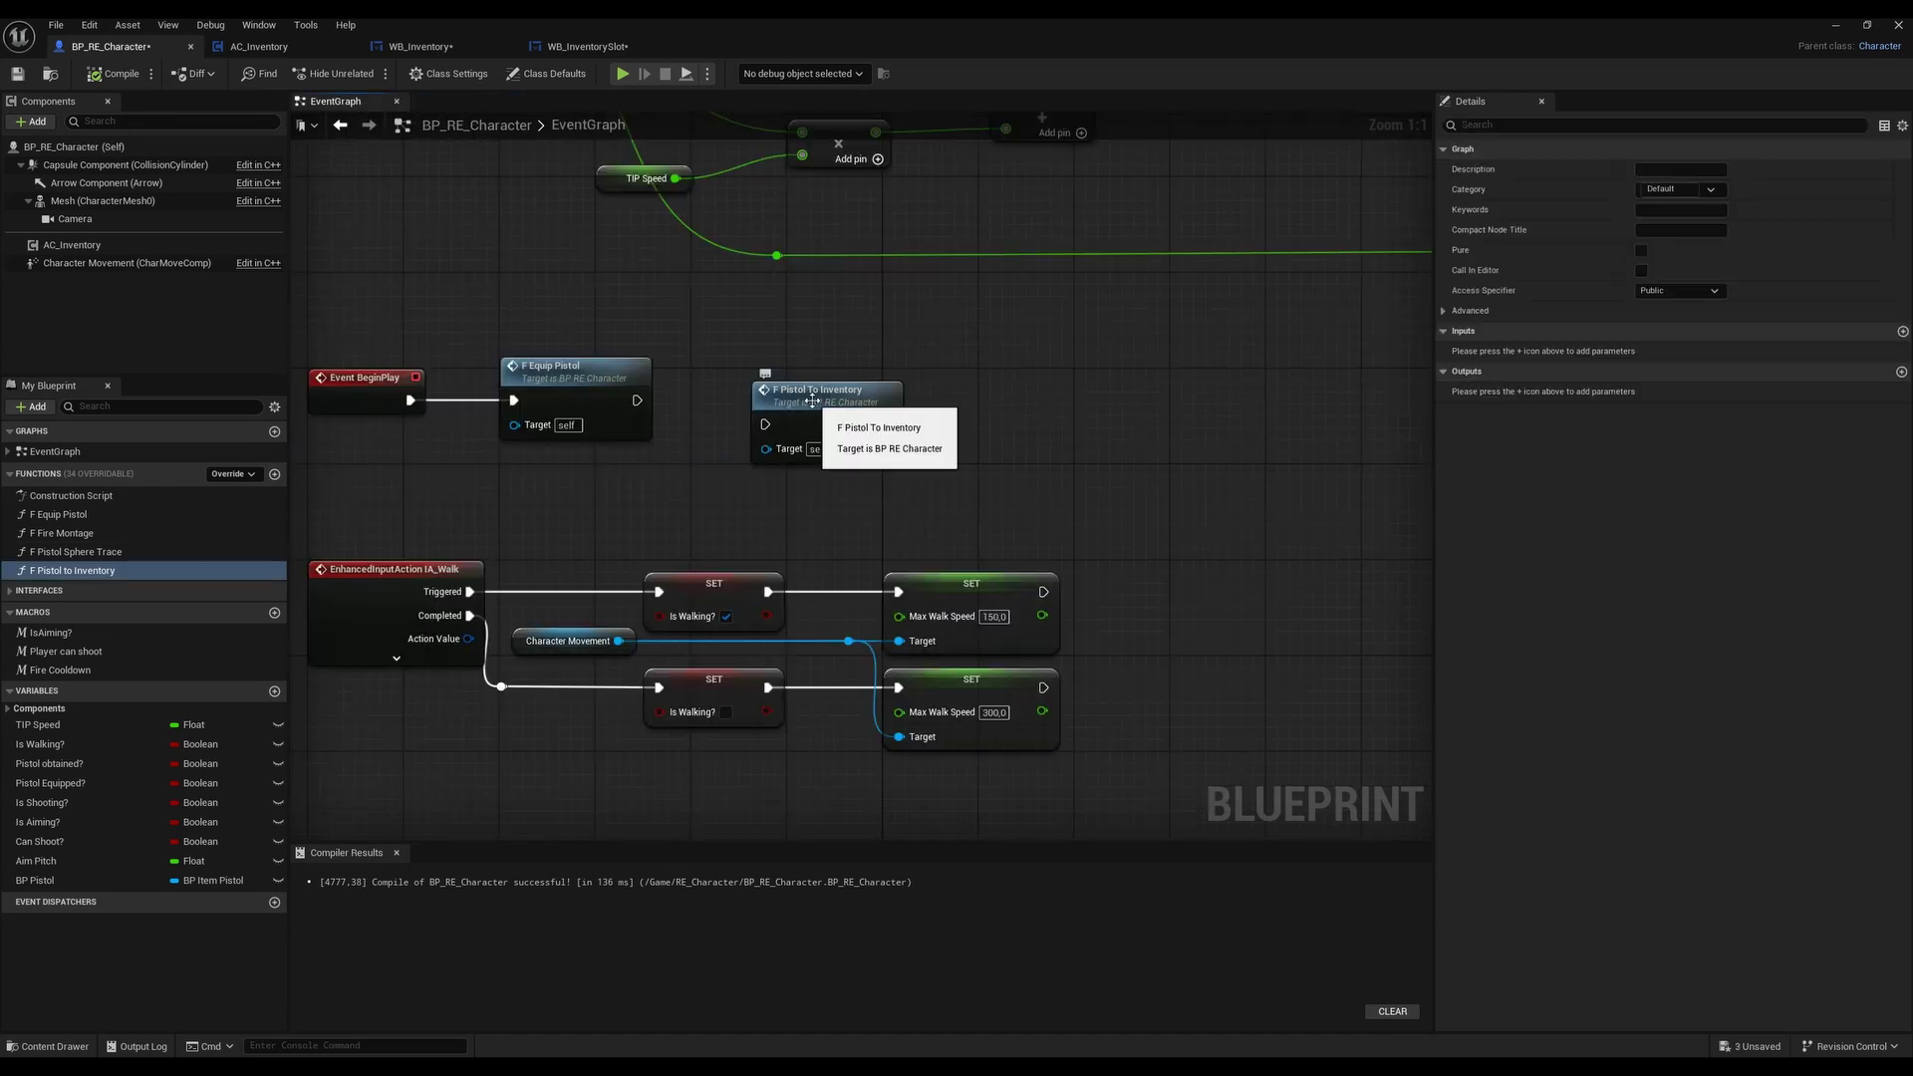
{"action": "left_click", "coordinate": [737, 413]}
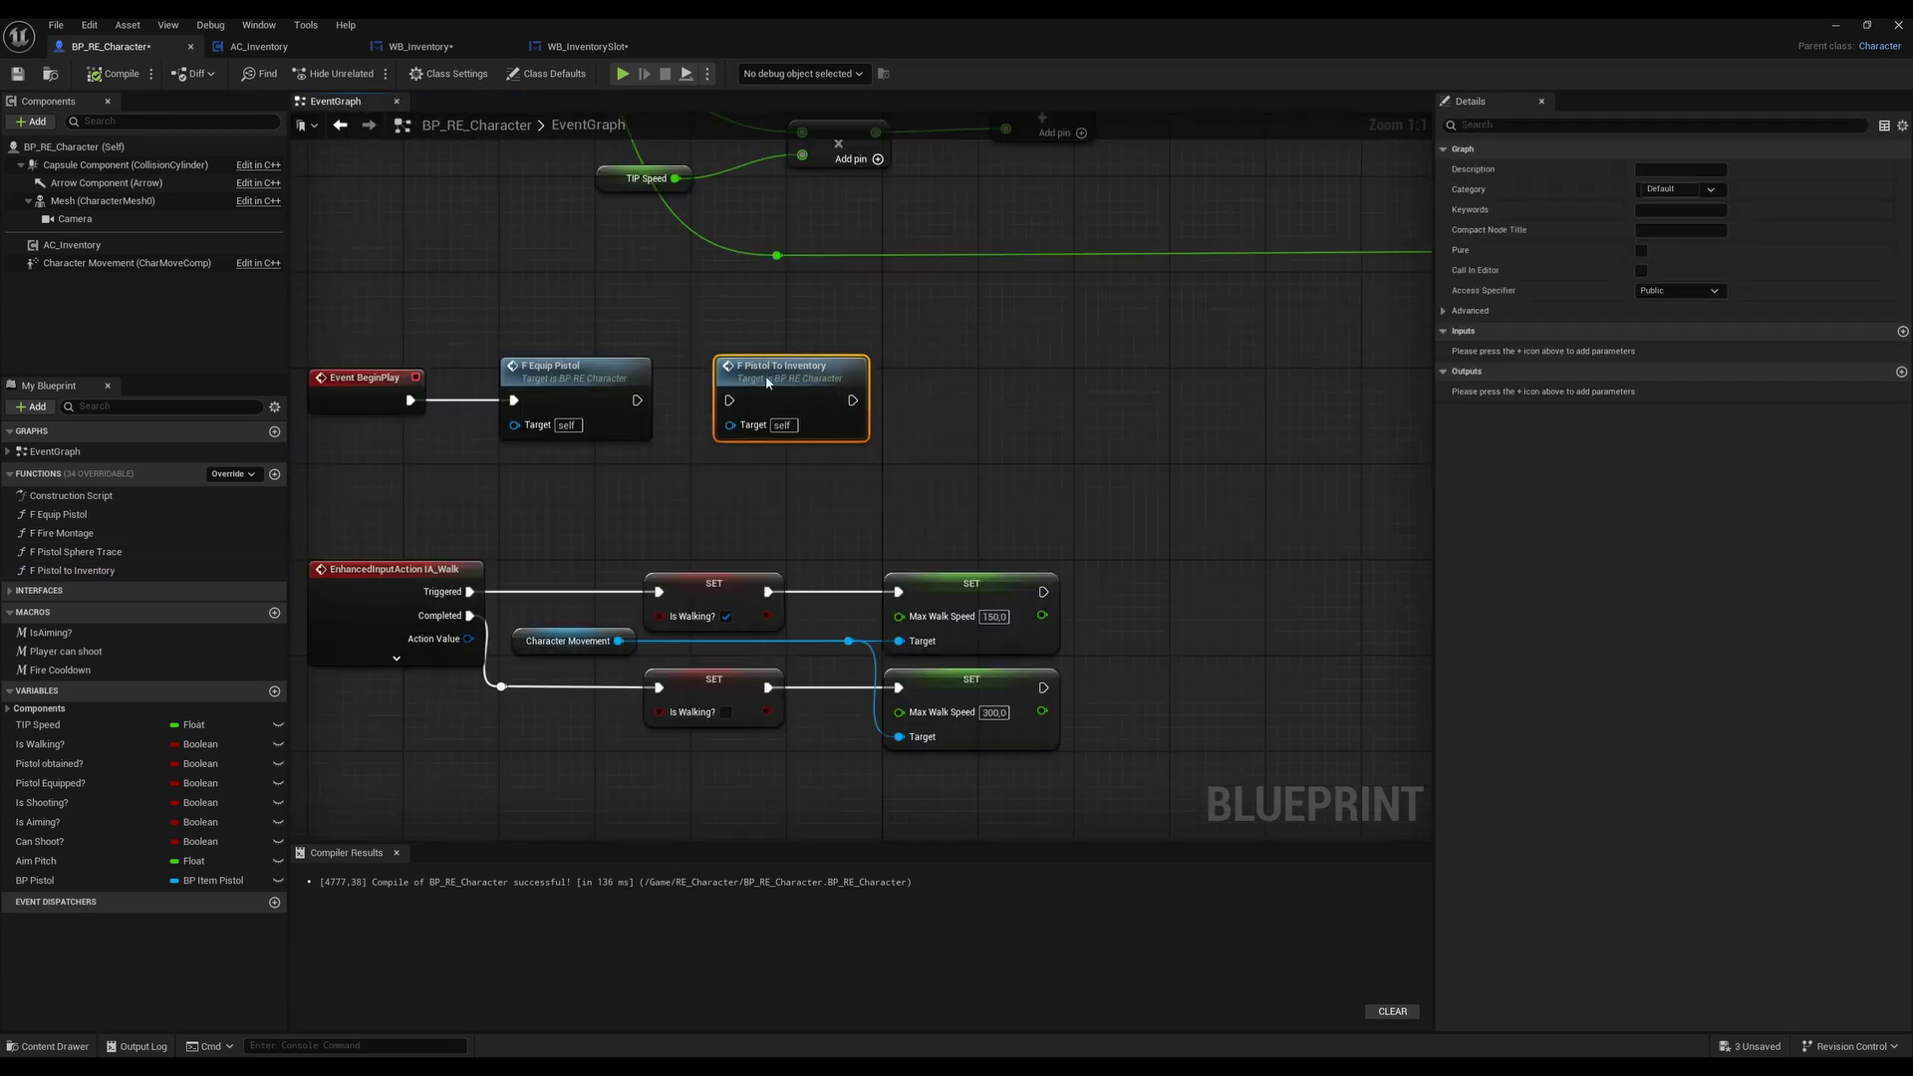
{"action": "left_click_drag", "start_coordinate": [638, 401], "coordinate": [731, 400]}
In F Pistol to Inventory, set the ADD node's class to BP_Item_Pistol and compile BP_RE_Character
{"action": "double_click", "coordinate": [777, 387]}
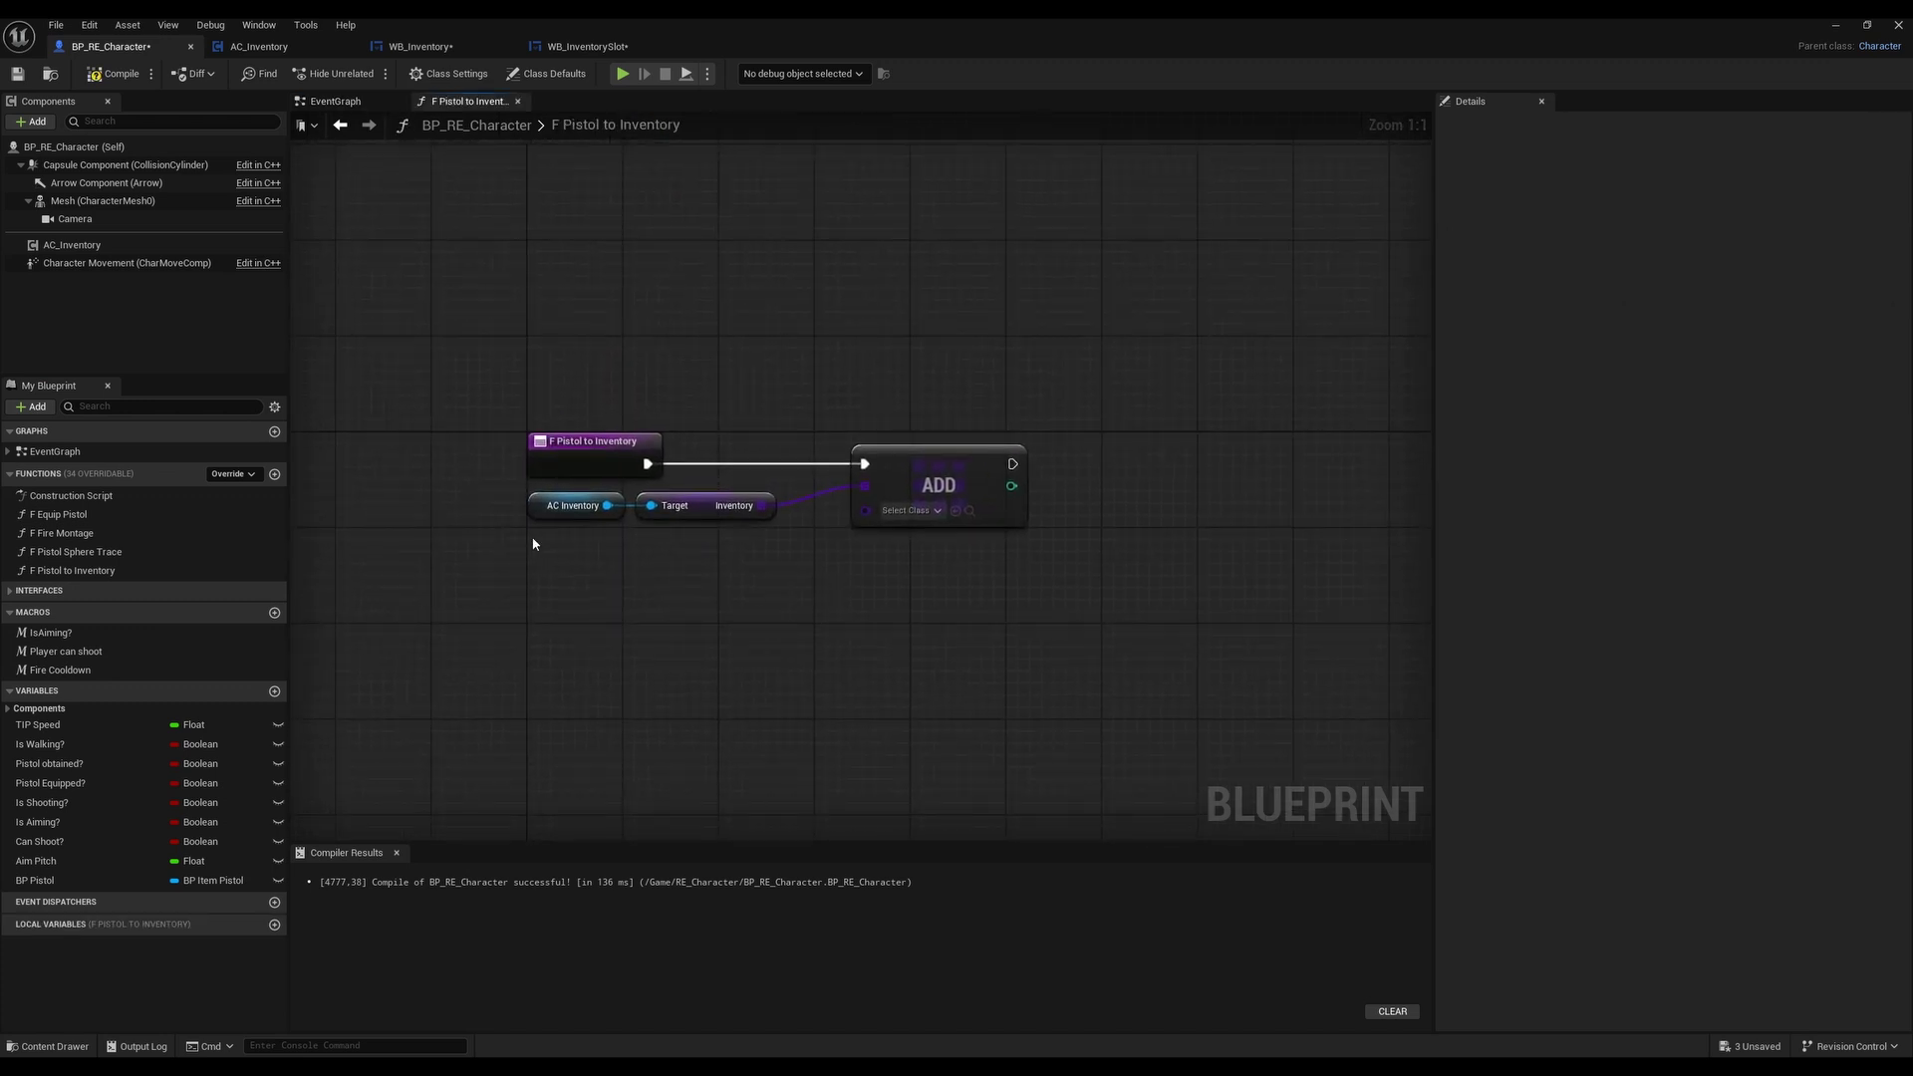
{"action": "left_click", "coordinate": [847, 510]}
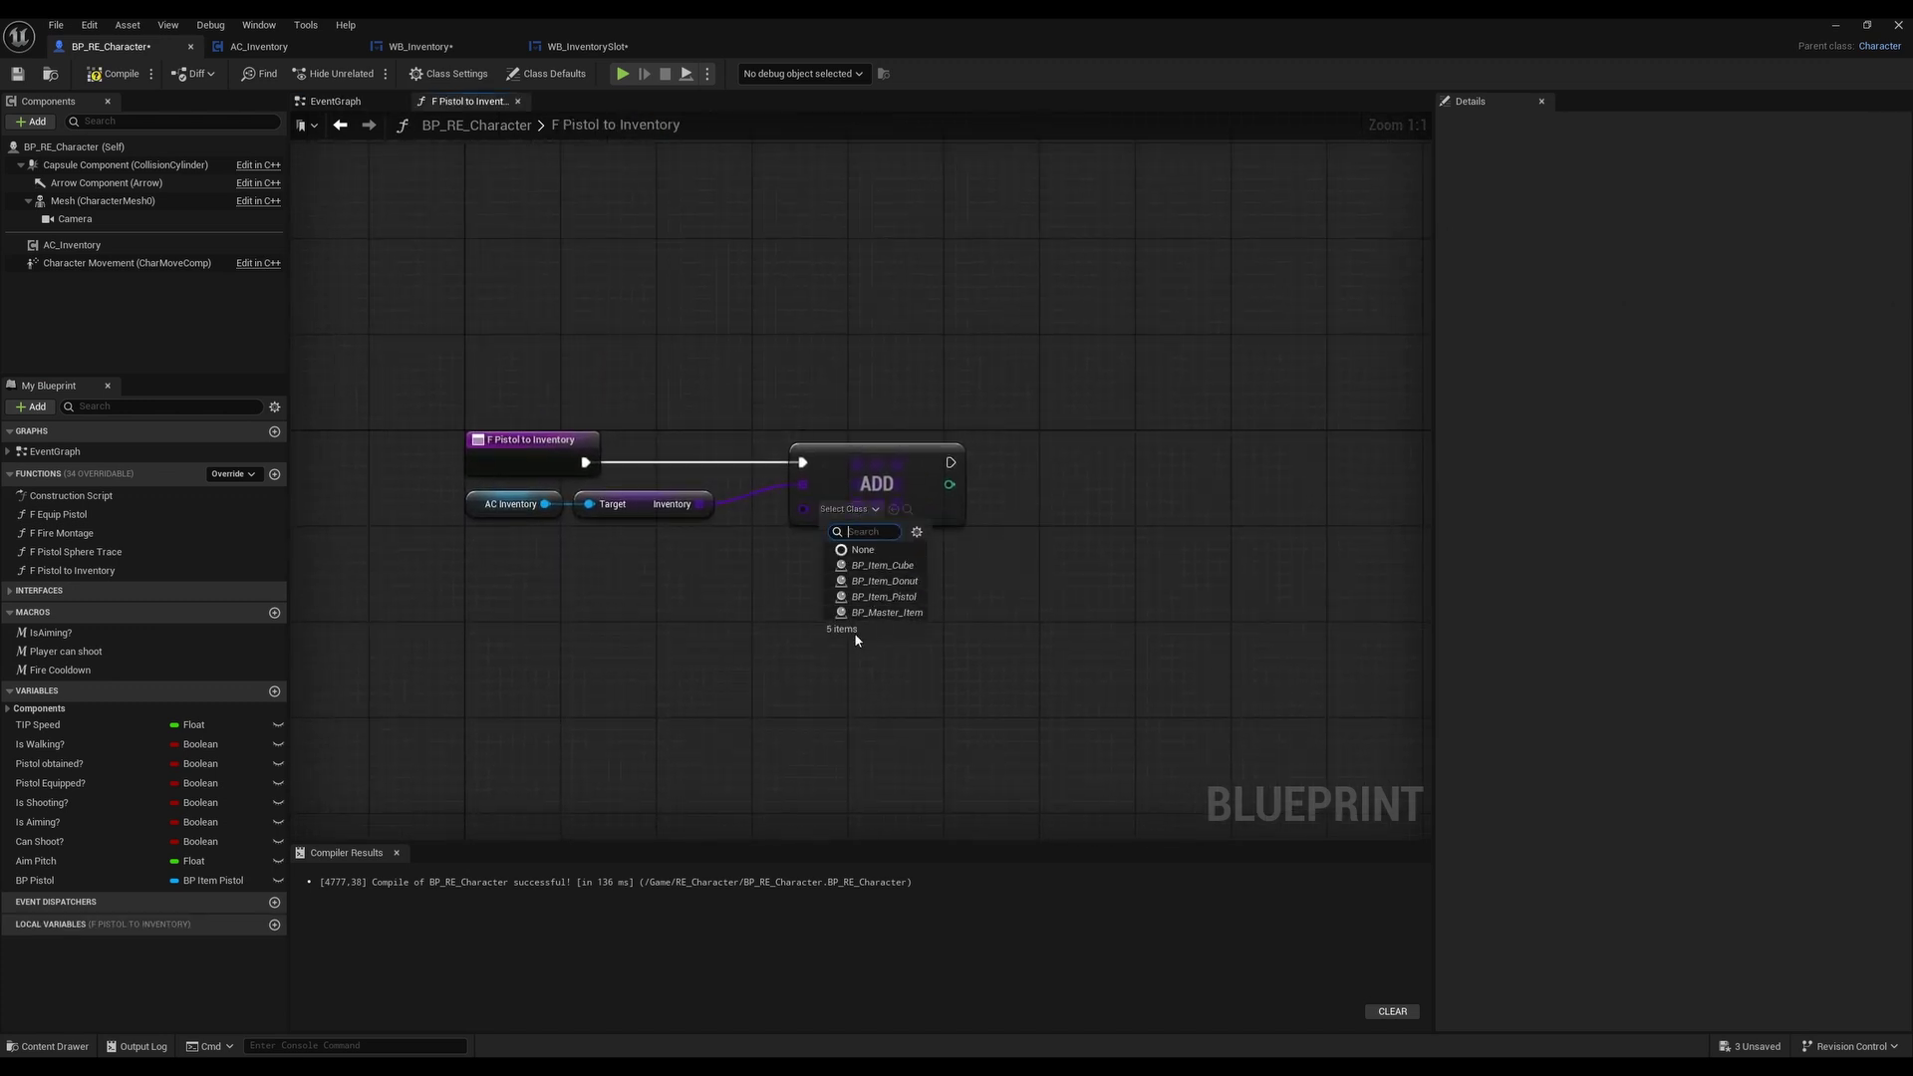
{"action": "left_click", "coordinate": [889, 597]}
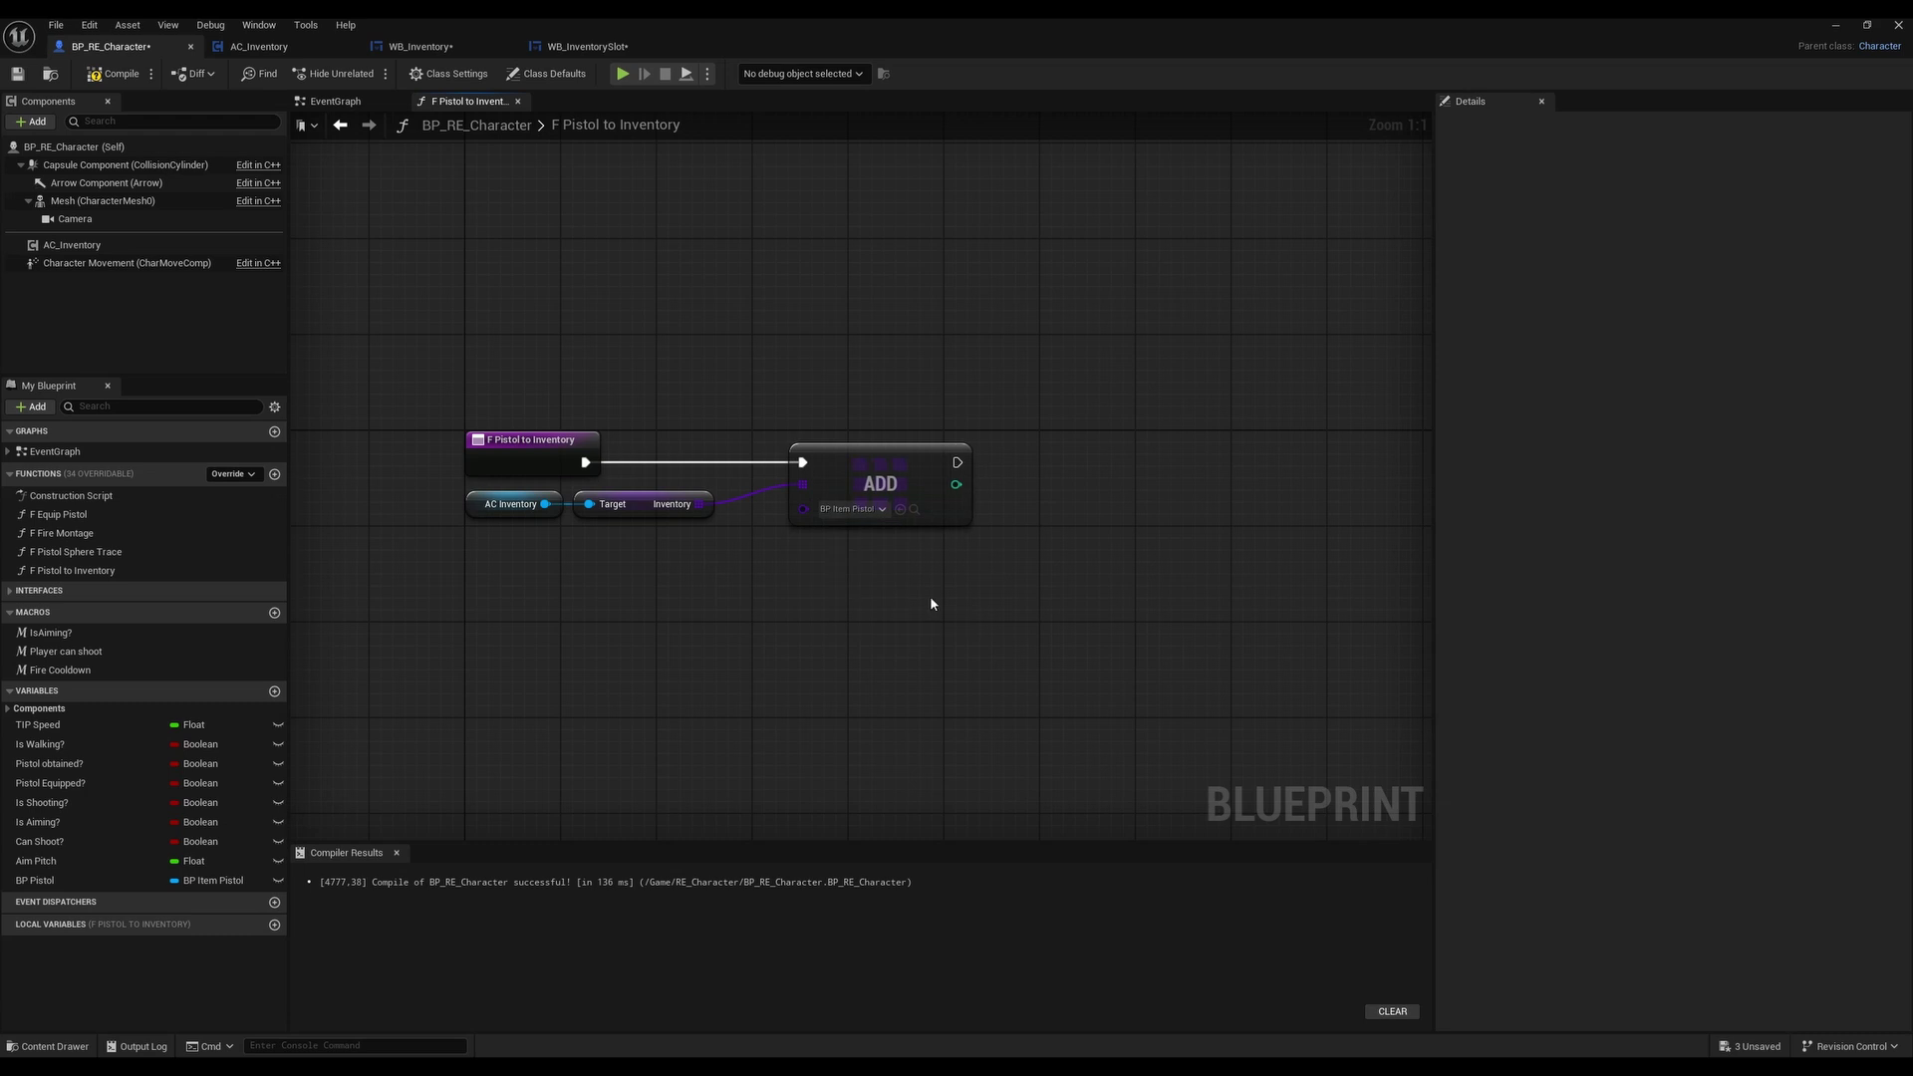
{"action": "left_click", "coordinate": [114, 73]}
Play ThirdPersonMap to check the pistol in the inventory and on the character, and end the play session
{"action": "left_click", "coordinate": [1836, 25]}
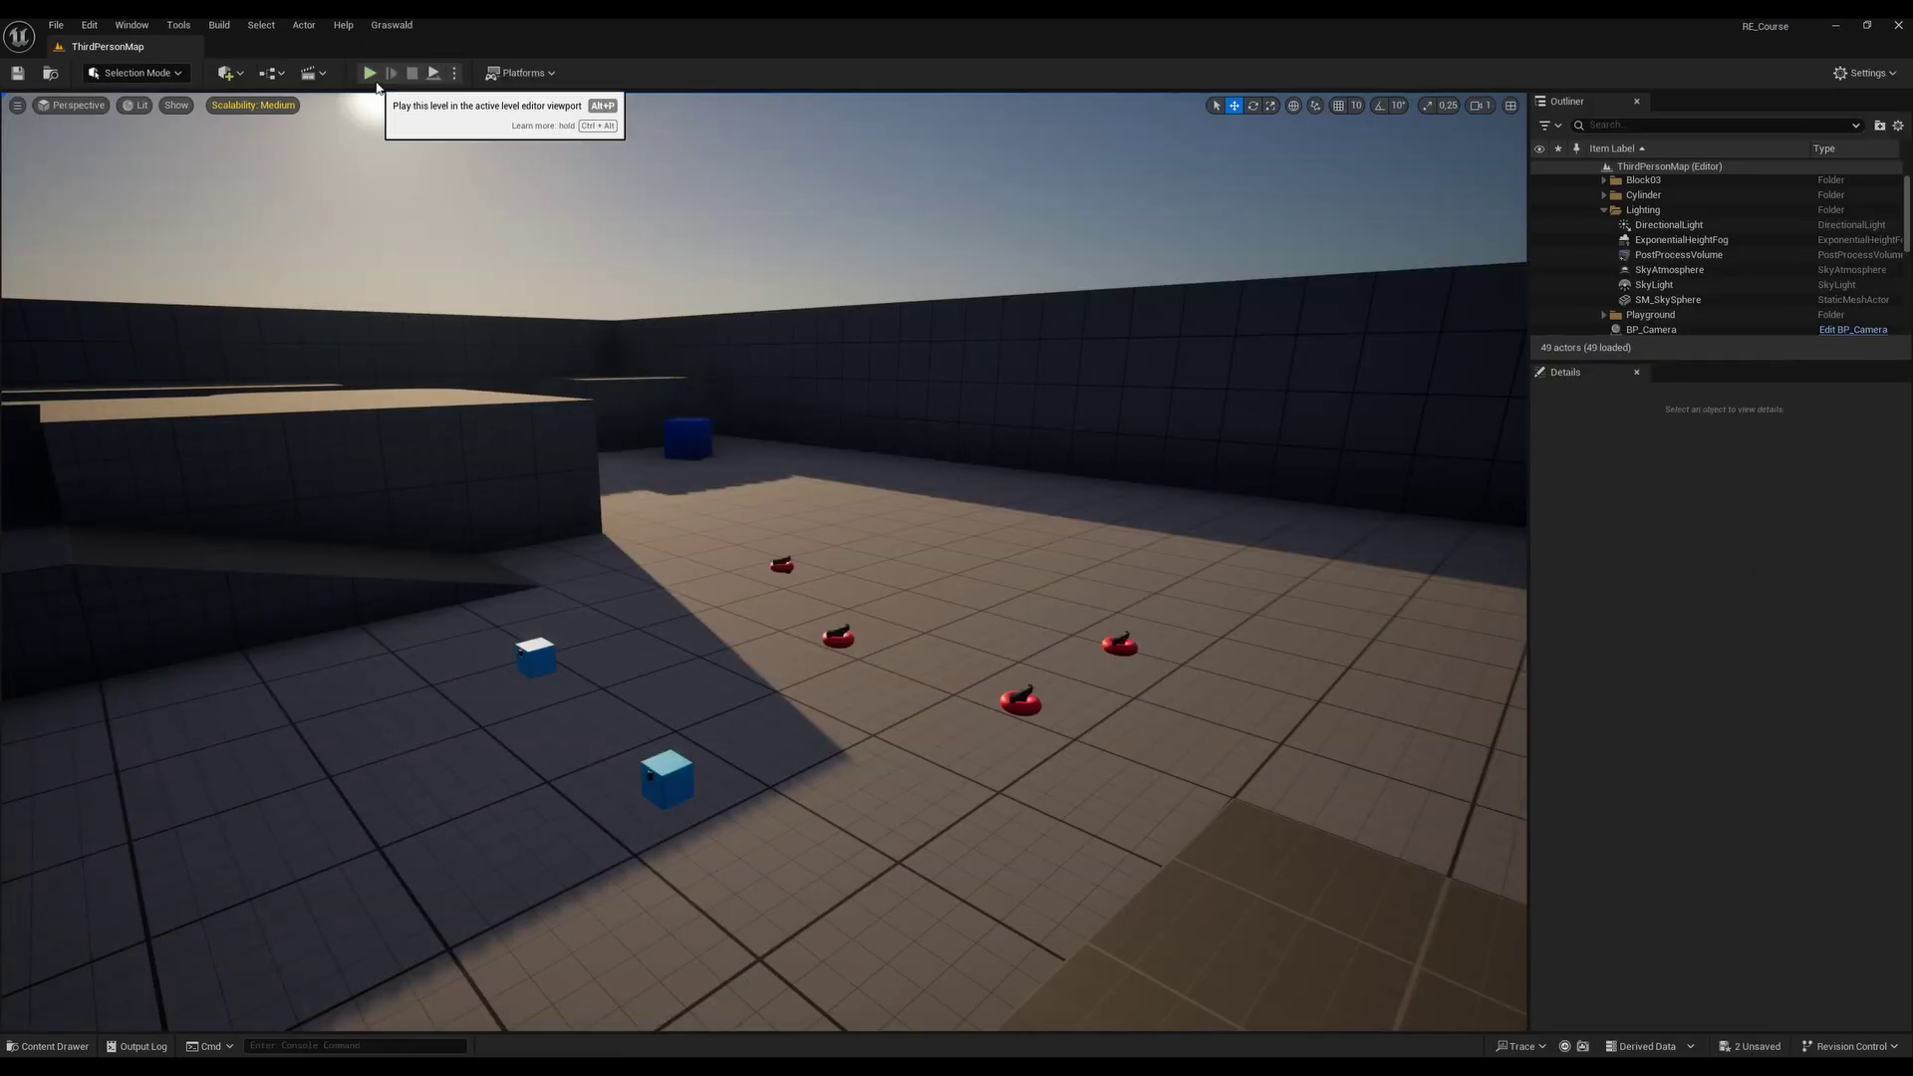
{"action": "left_click", "coordinate": [375, 80]}
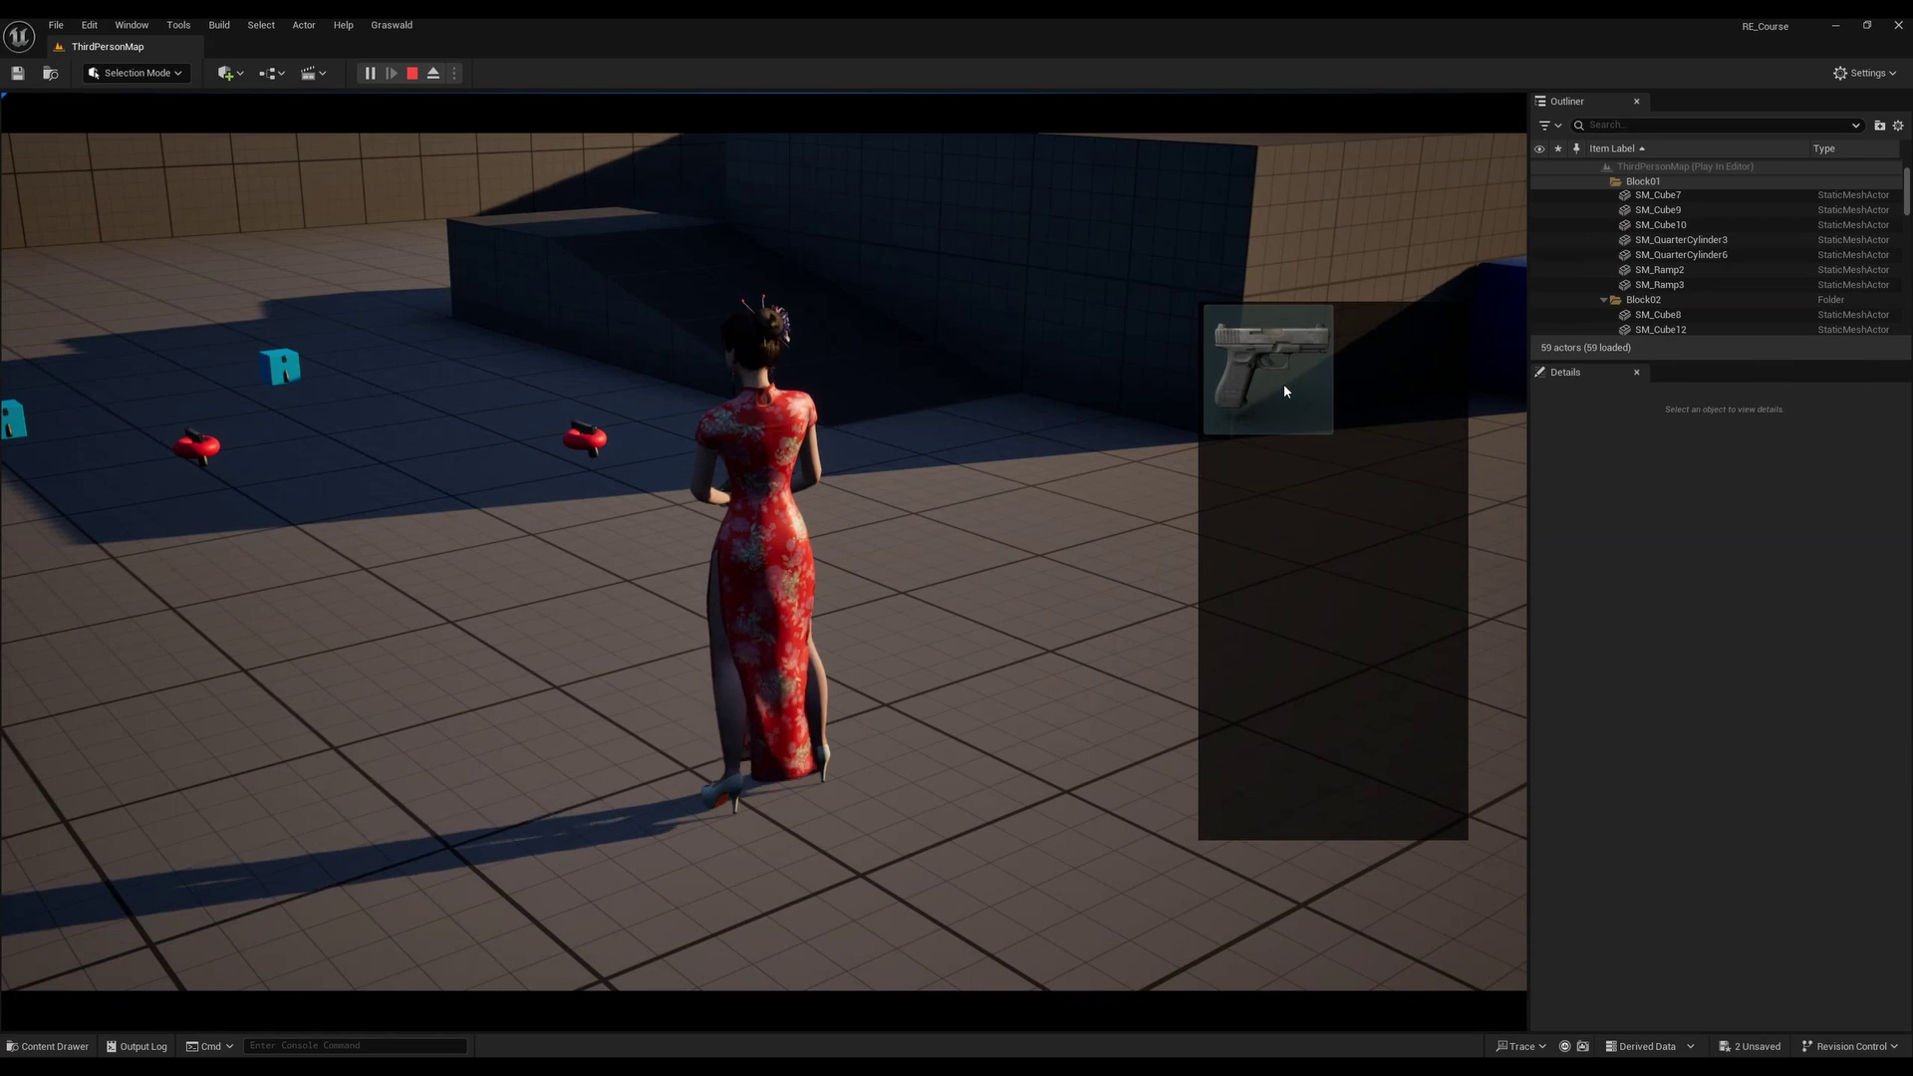
{"action": "left_click", "coordinate": [1081, 588]}
{"action": "key", "text": "w"}
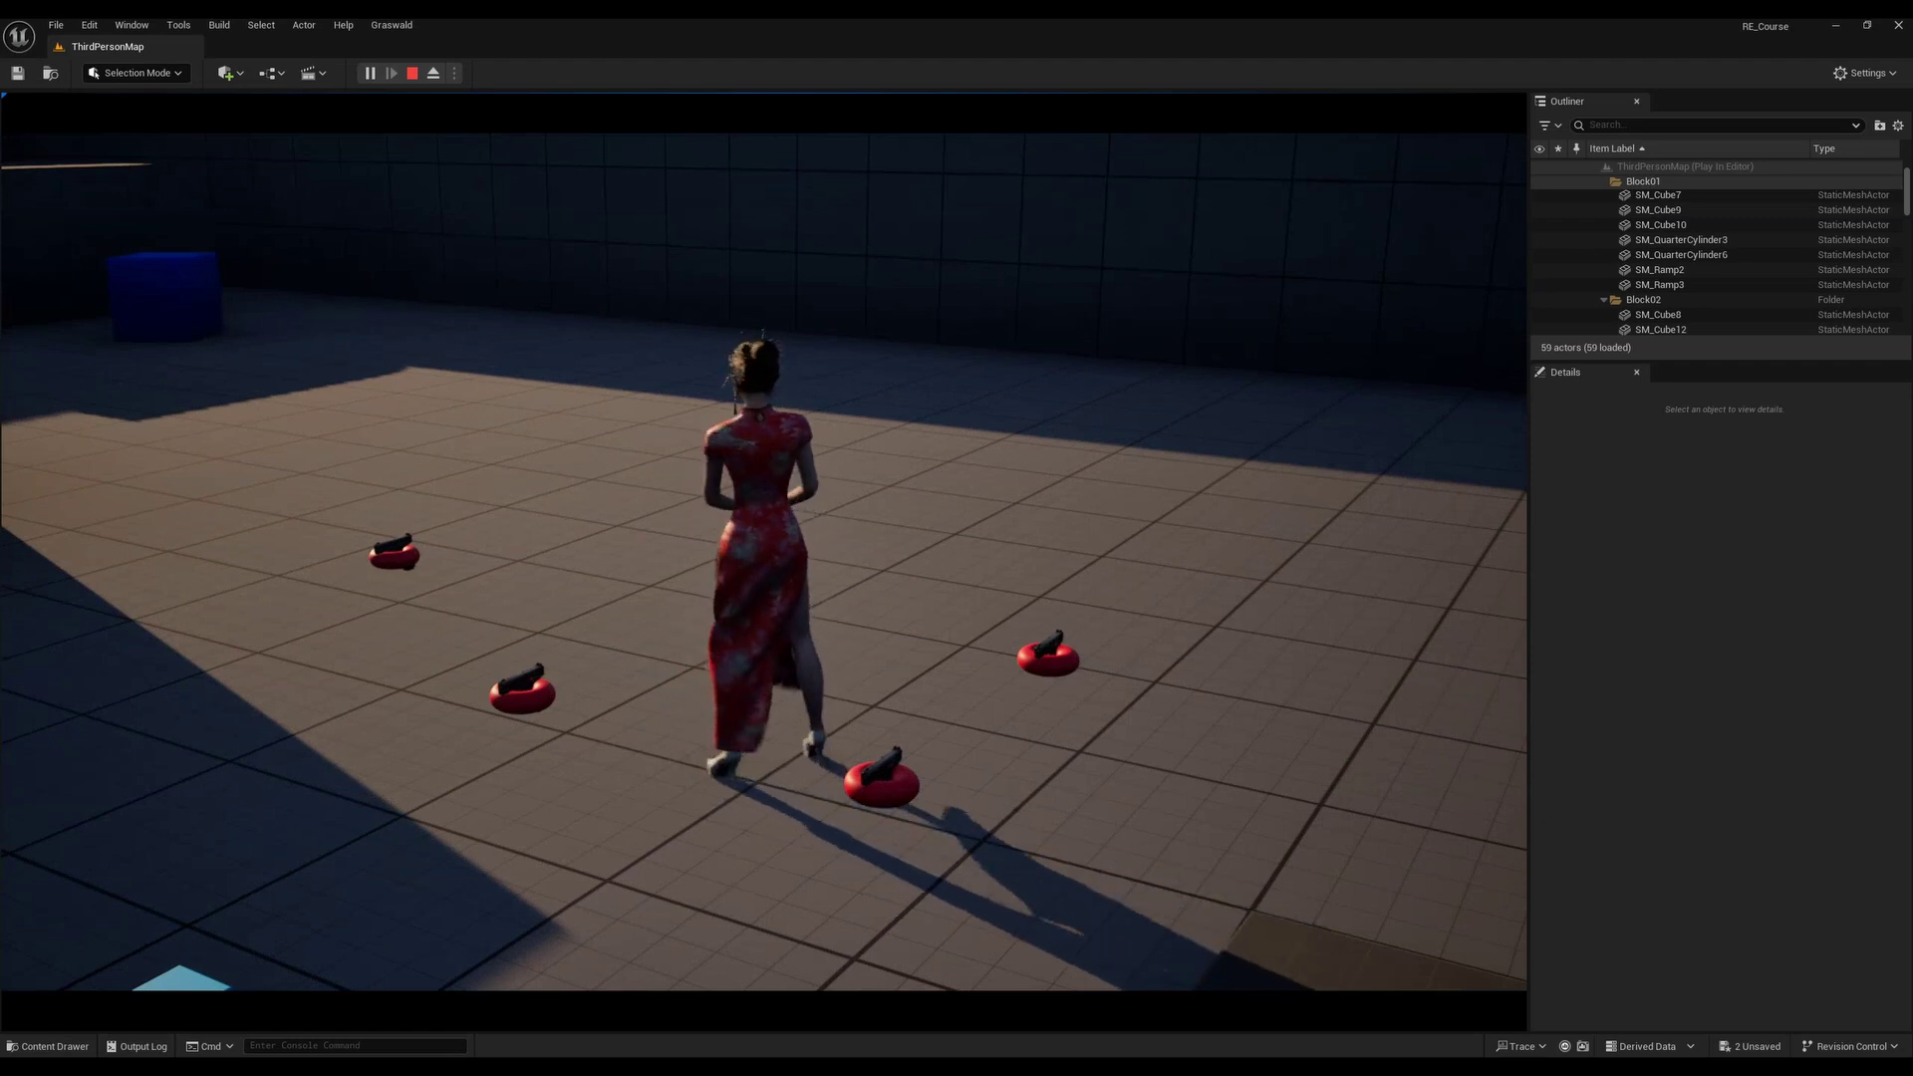
{"action": "key", "text": "Escape"}
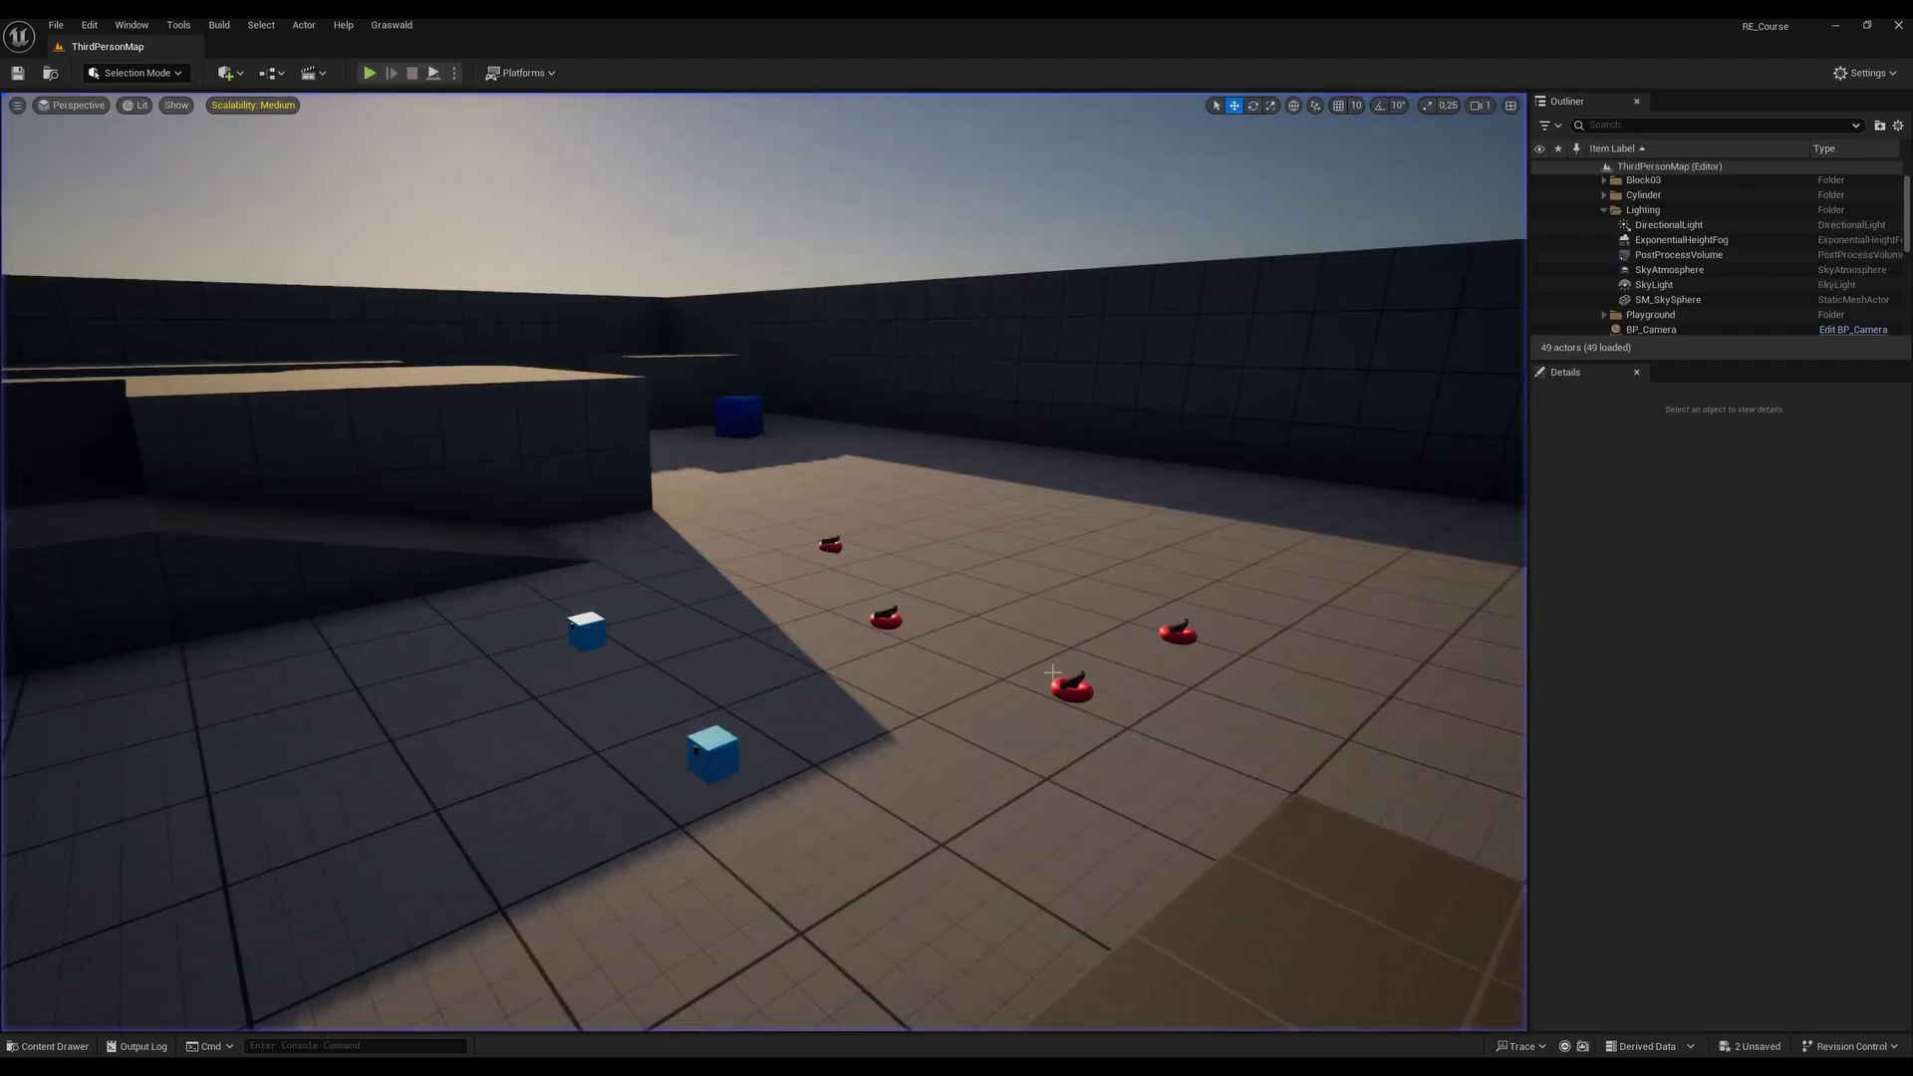
Reset the Skeletal Mesh Asset of BP_Master_Item's SkeletalMesh component to None, and compile, save and close the blueprint
{"action": "left_click", "coordinate": [47, 1046]}
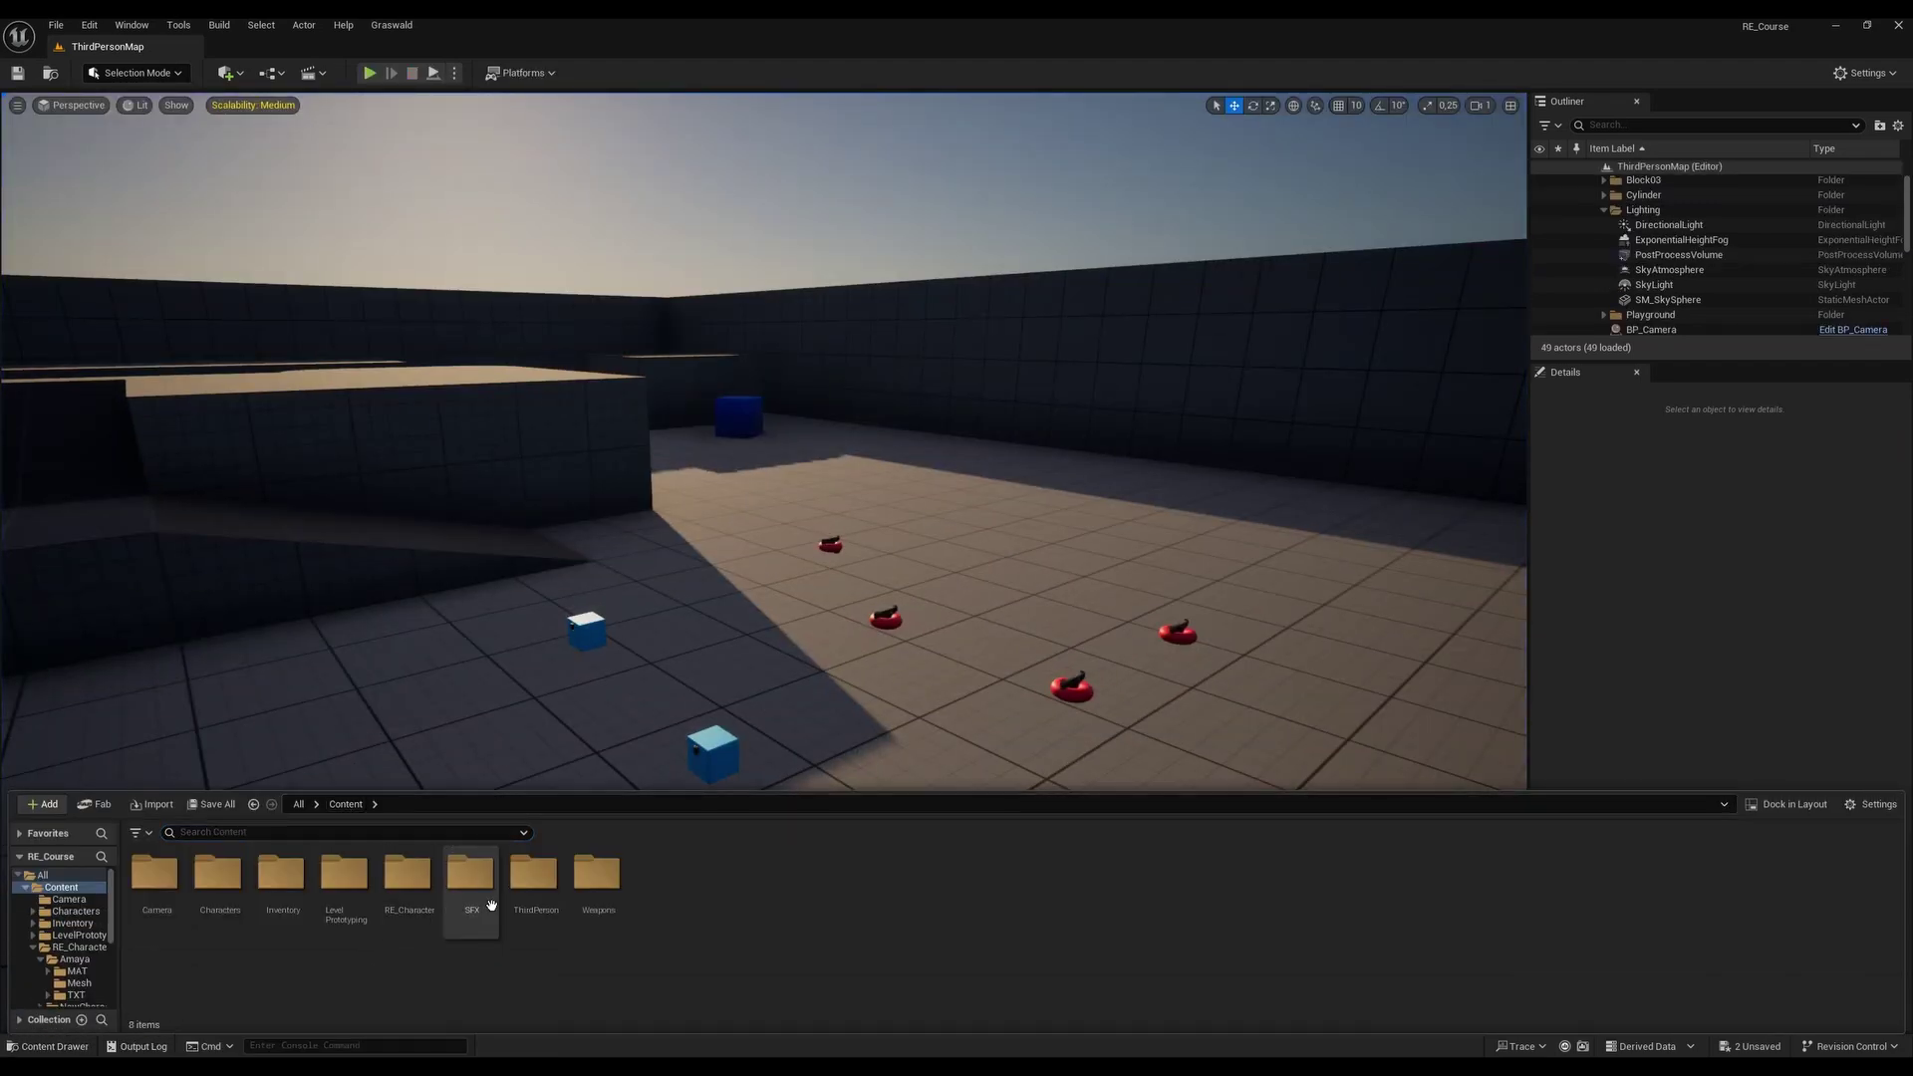
{"action": "double_click", "coordinate": [281, 874]}
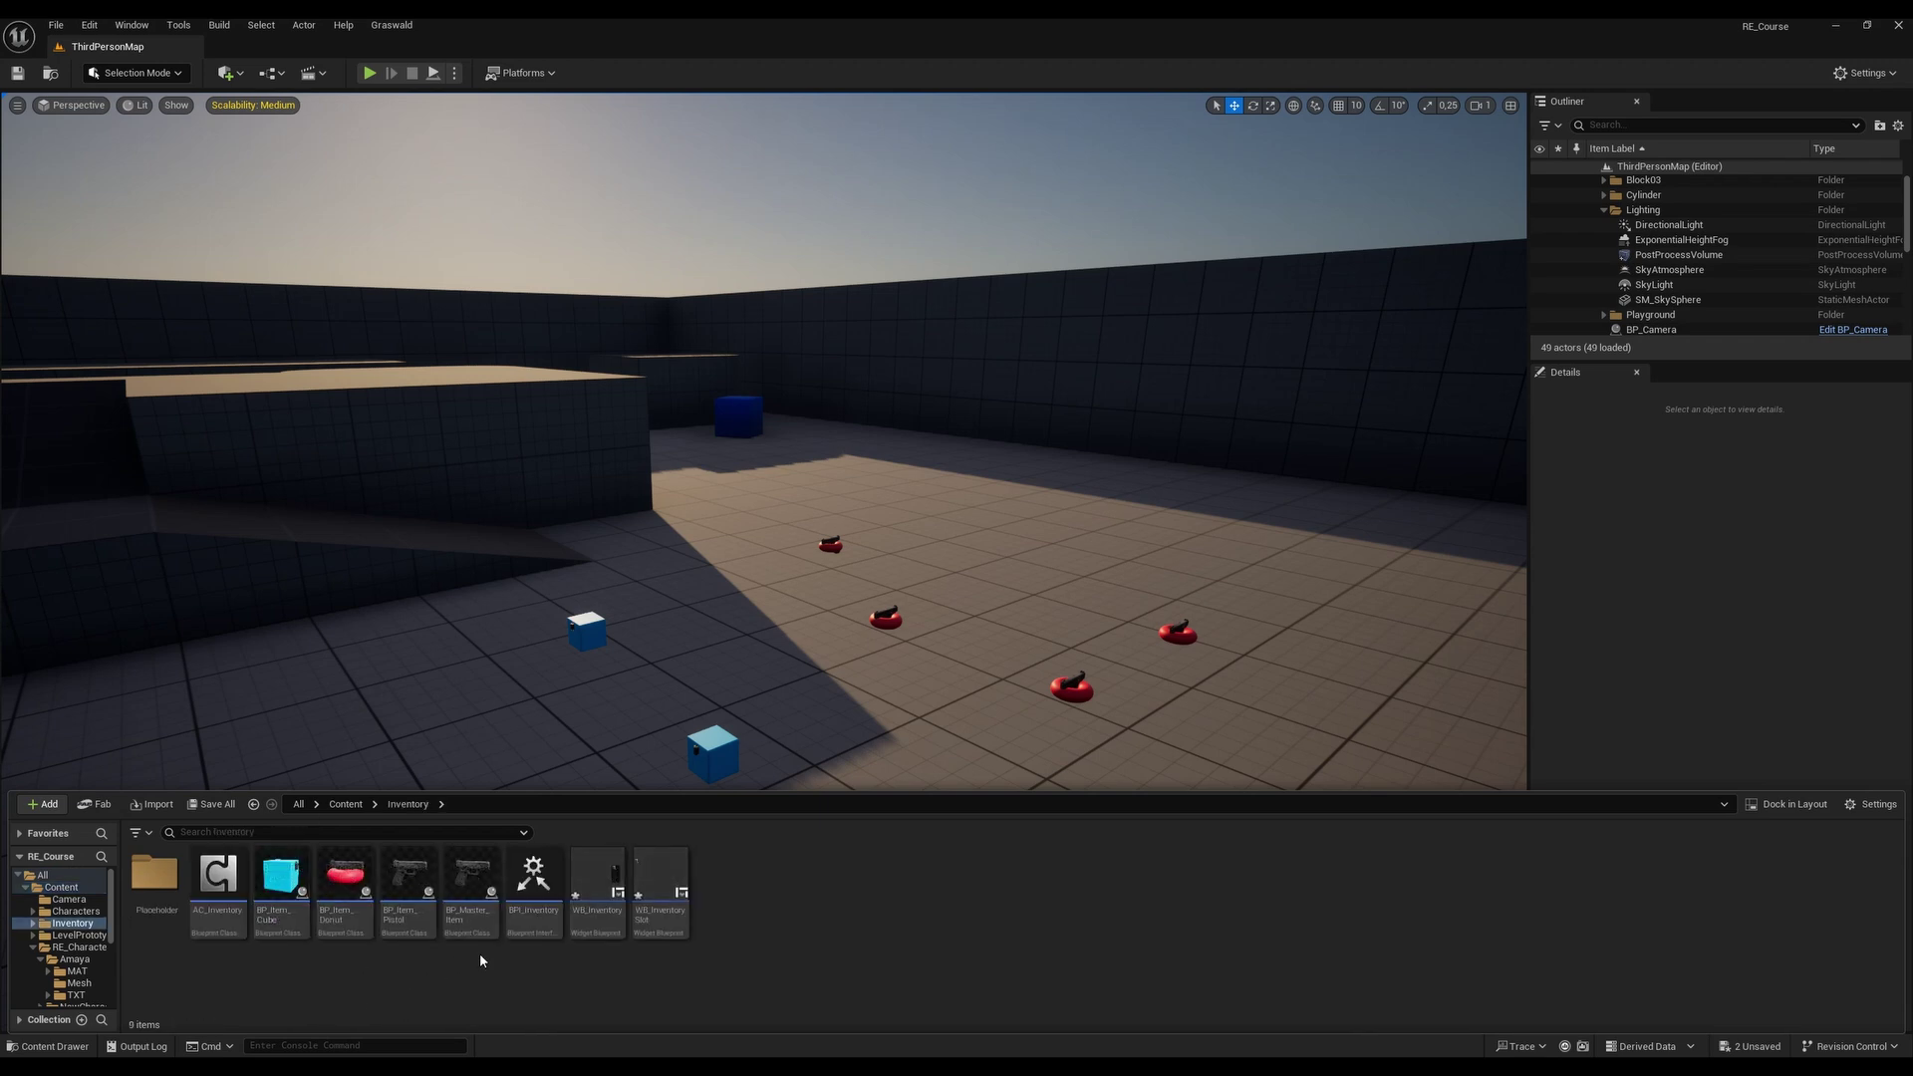
{"action": "double_click", "coordinate": [475, 901]}
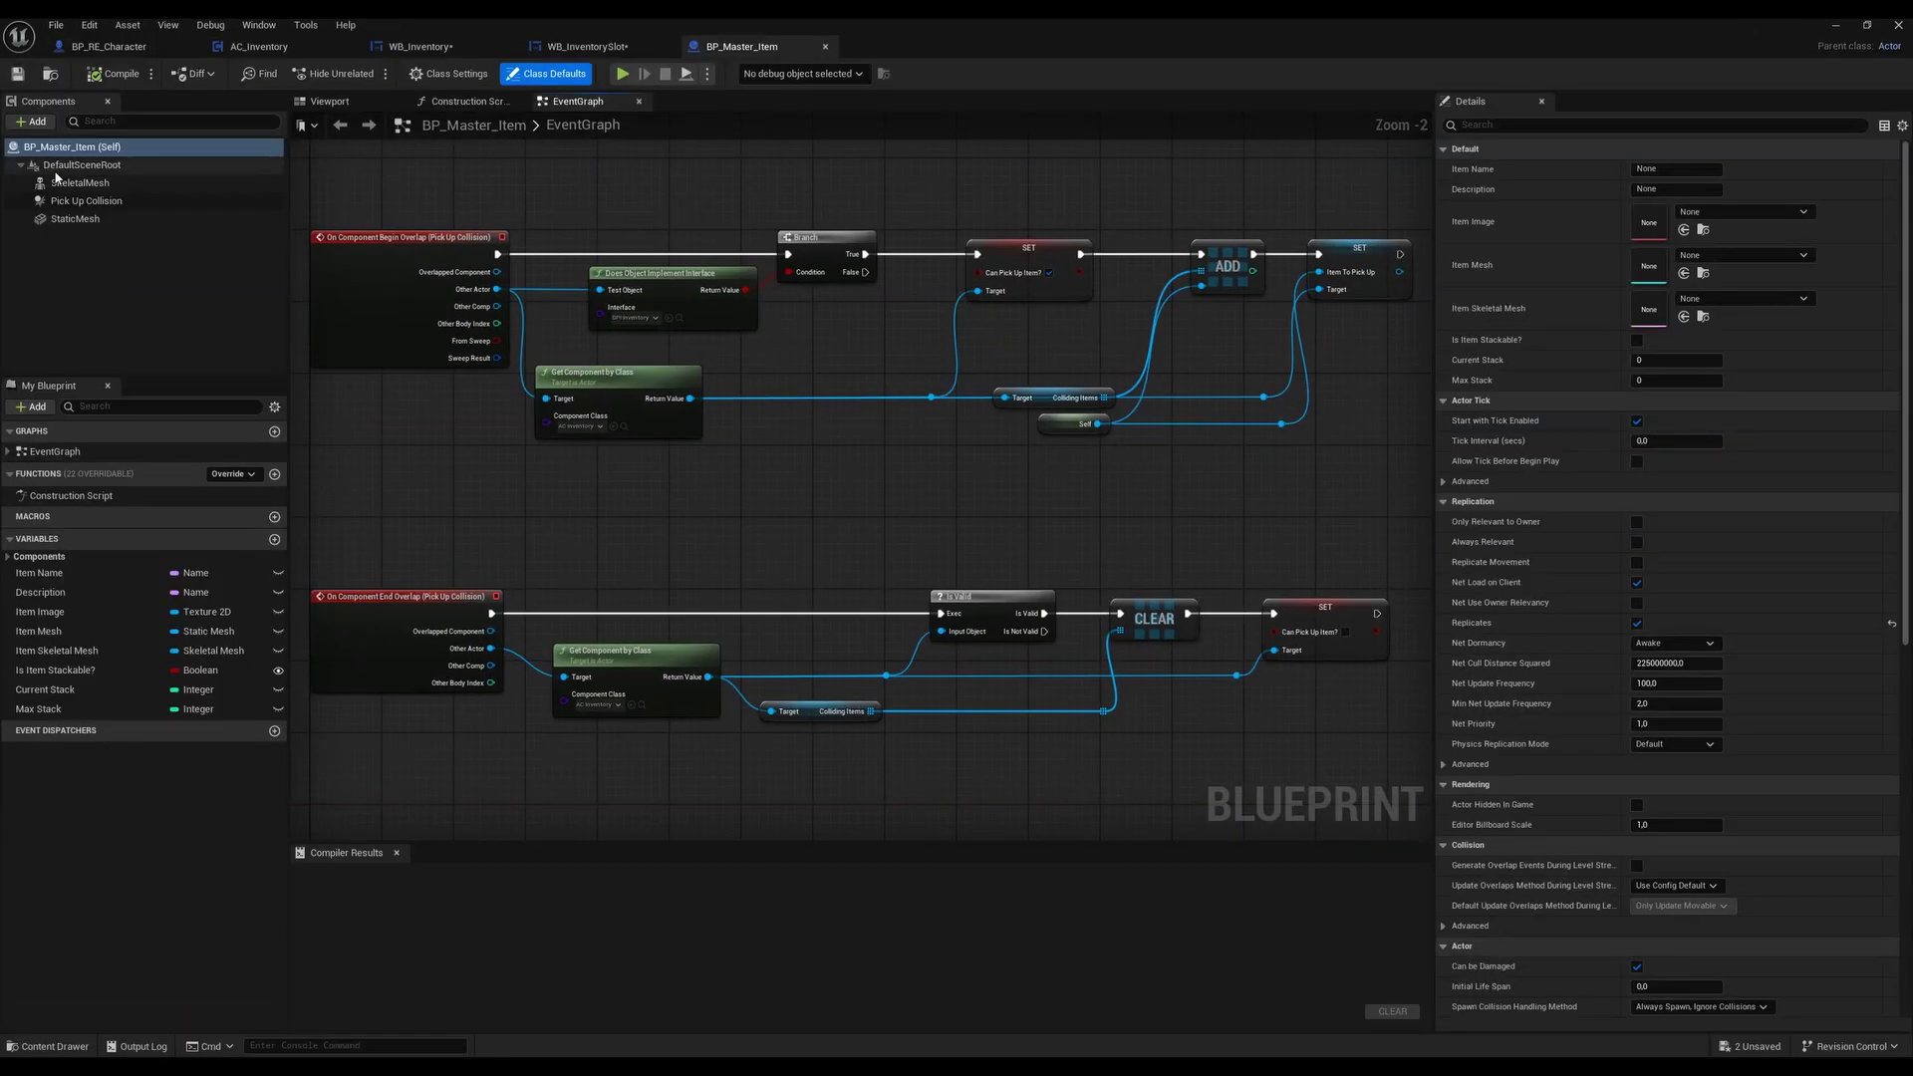
{"action": "left_click", "coordinate": [78, 182]}
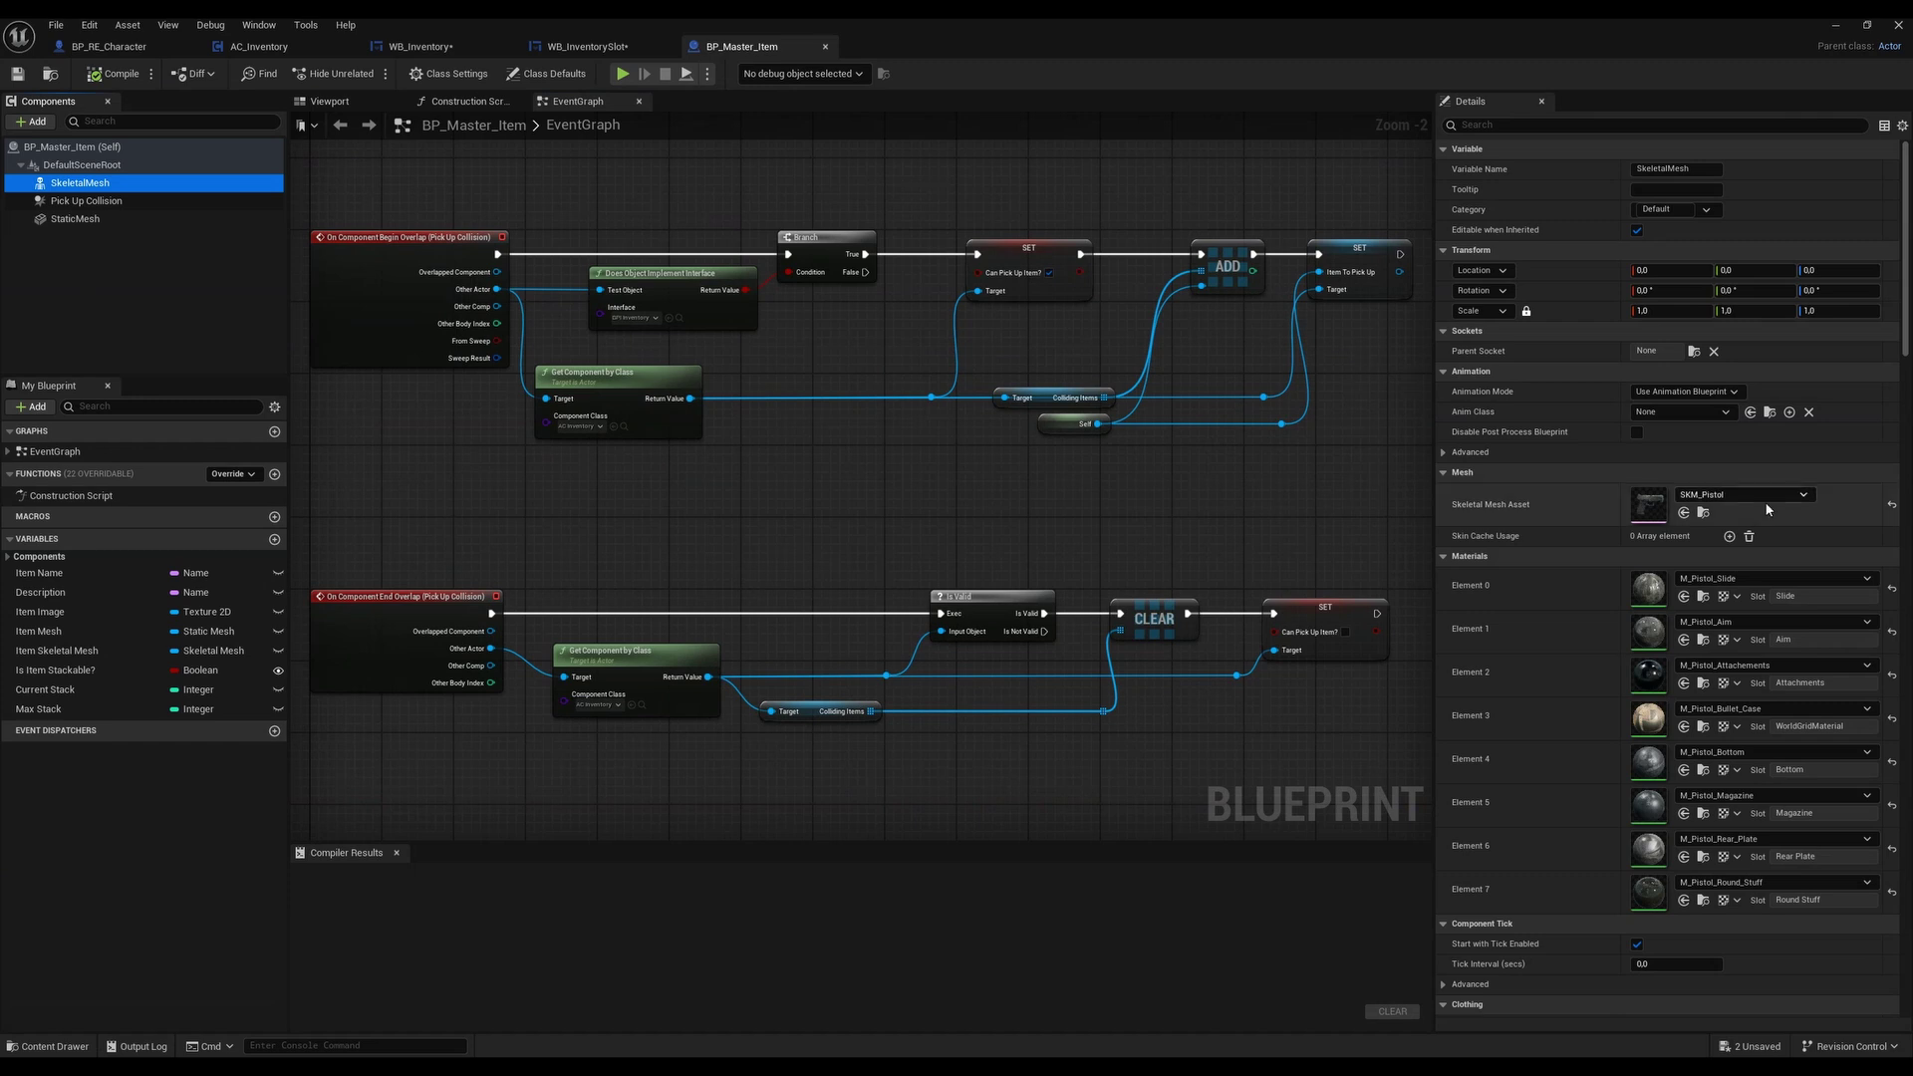
{"action": "left_click", "coordinate": [1892, 507]}
{"action": "left_click", "coordinate": [115, 74]}
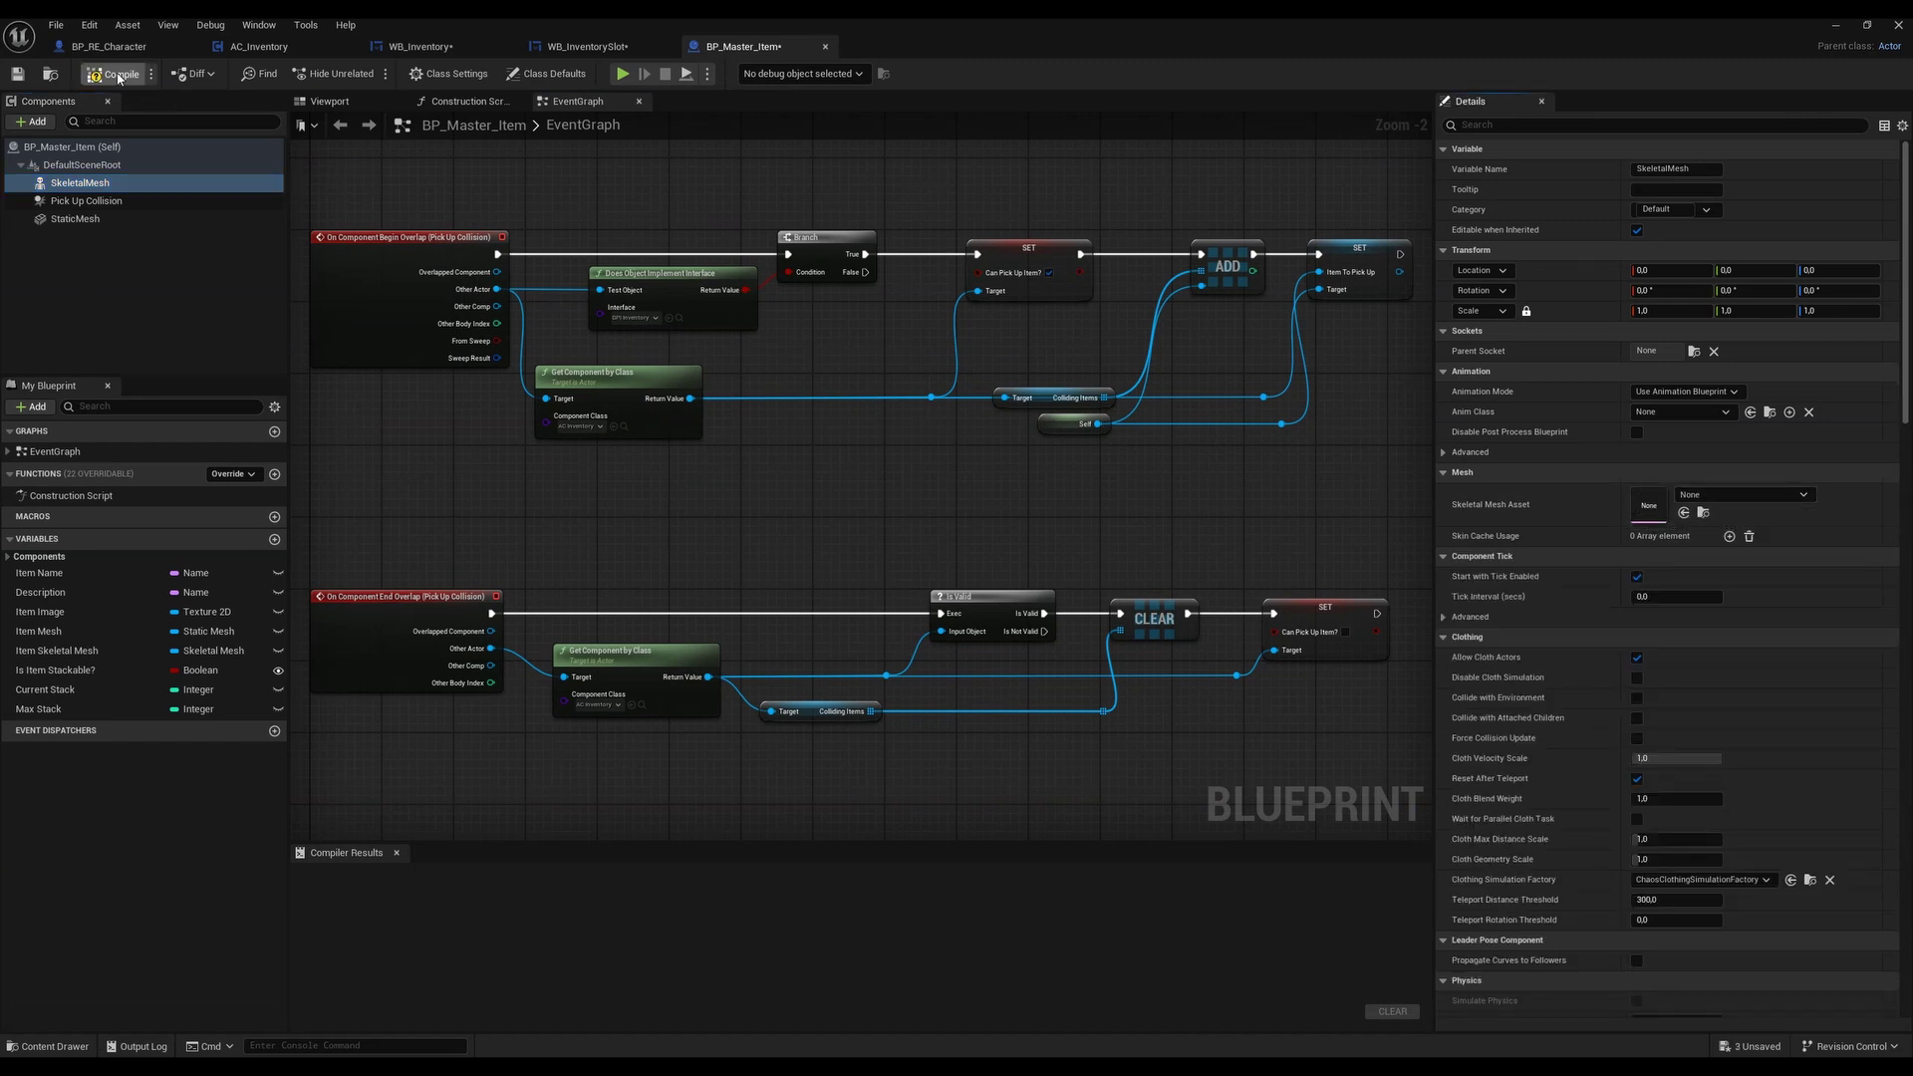
{"action": "left_click", "coordinate": [19, 74]}
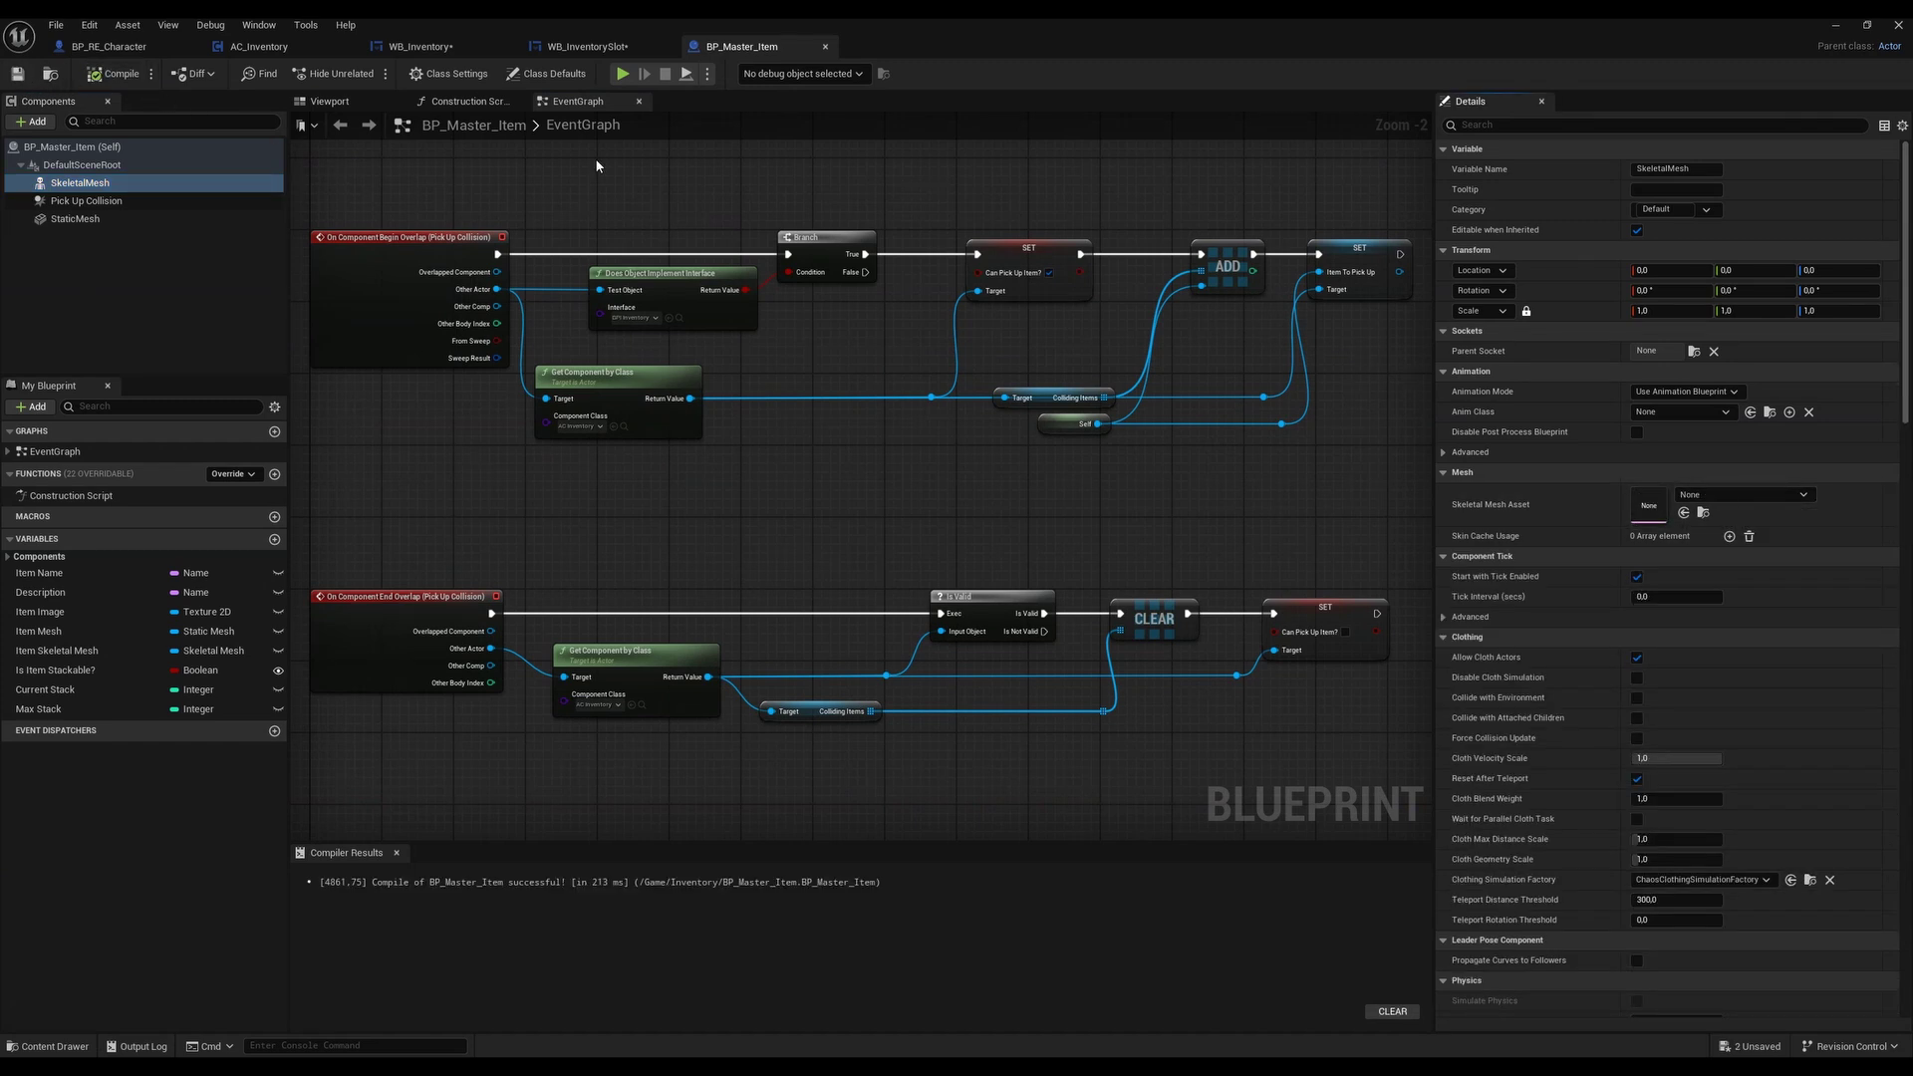
{"action": "left_click", "coordinate": [825, 46]}
Open BP_Item_Pistol from the Inventory folder in the full blueprint editor
{"action": "left_click", "coordinate": [49, 1046]}
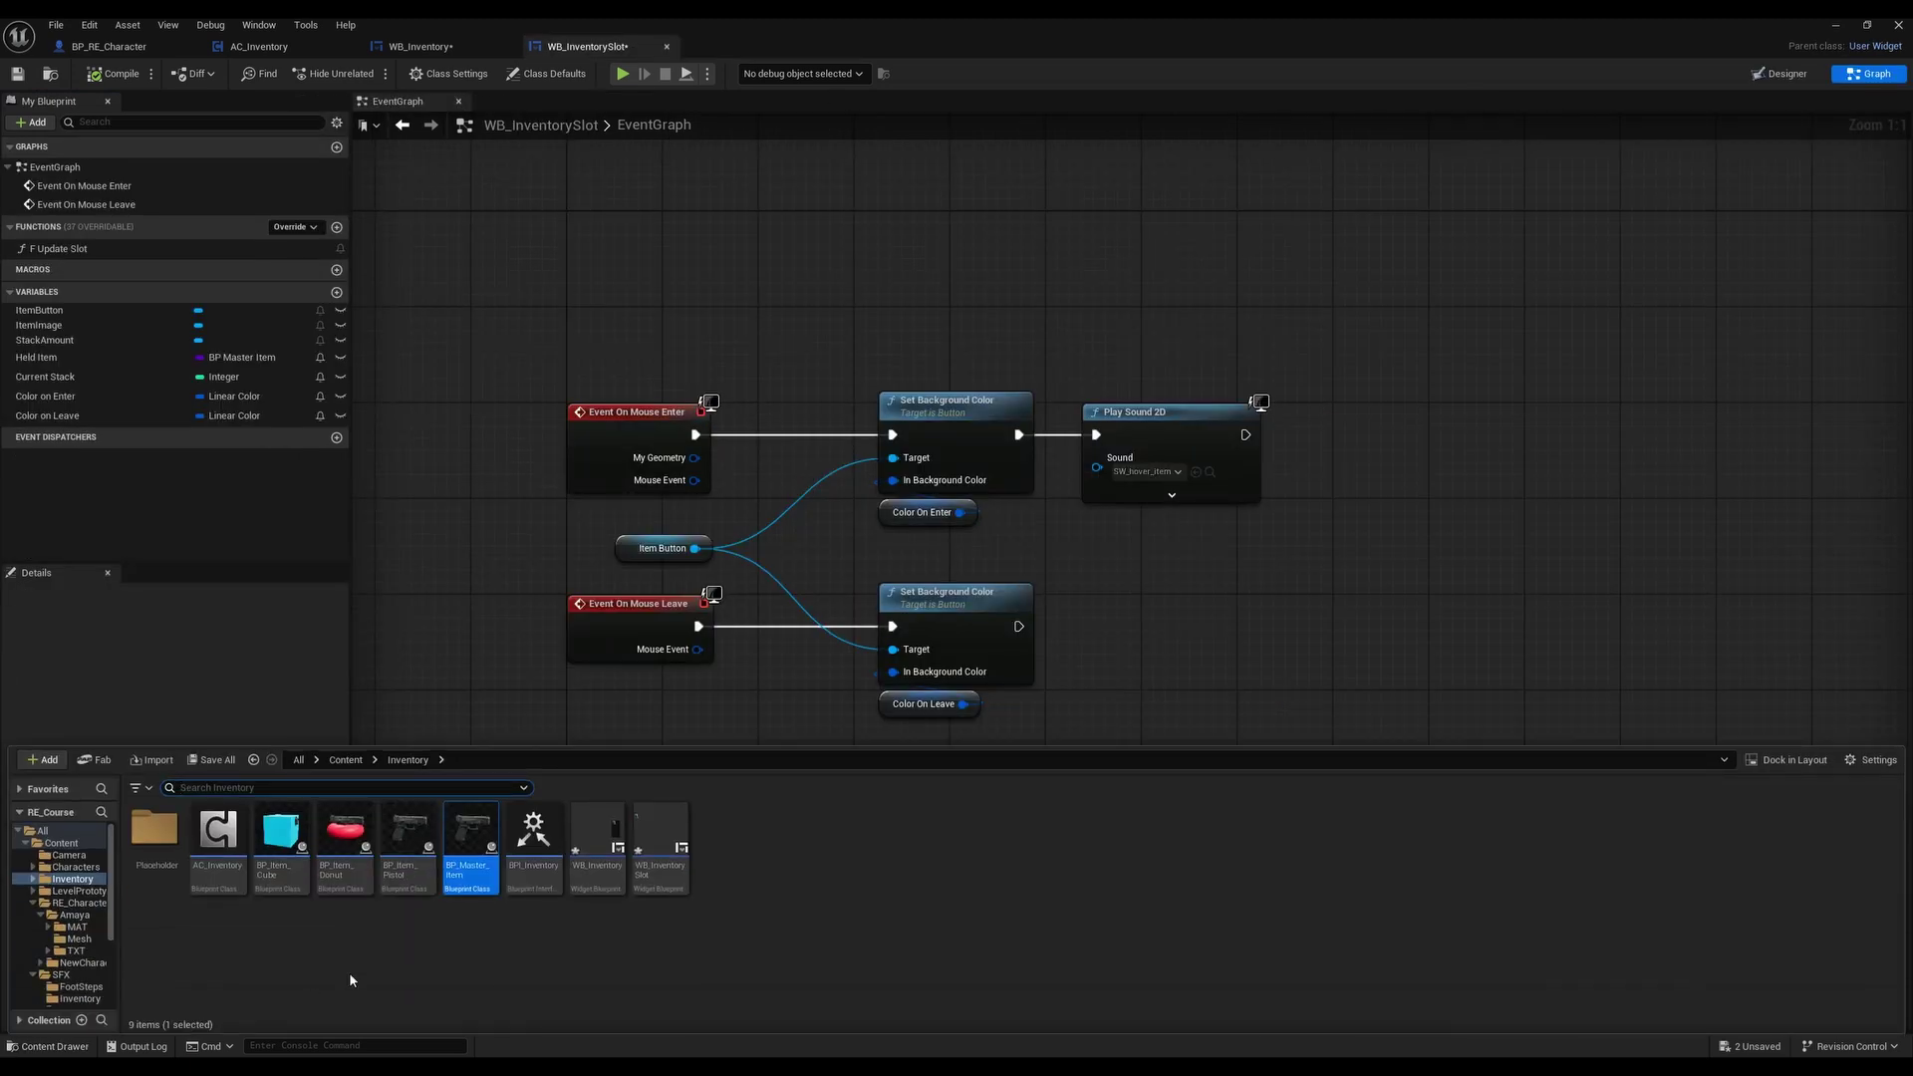
{"action": "double_click", "coordinate": [409, 842]}
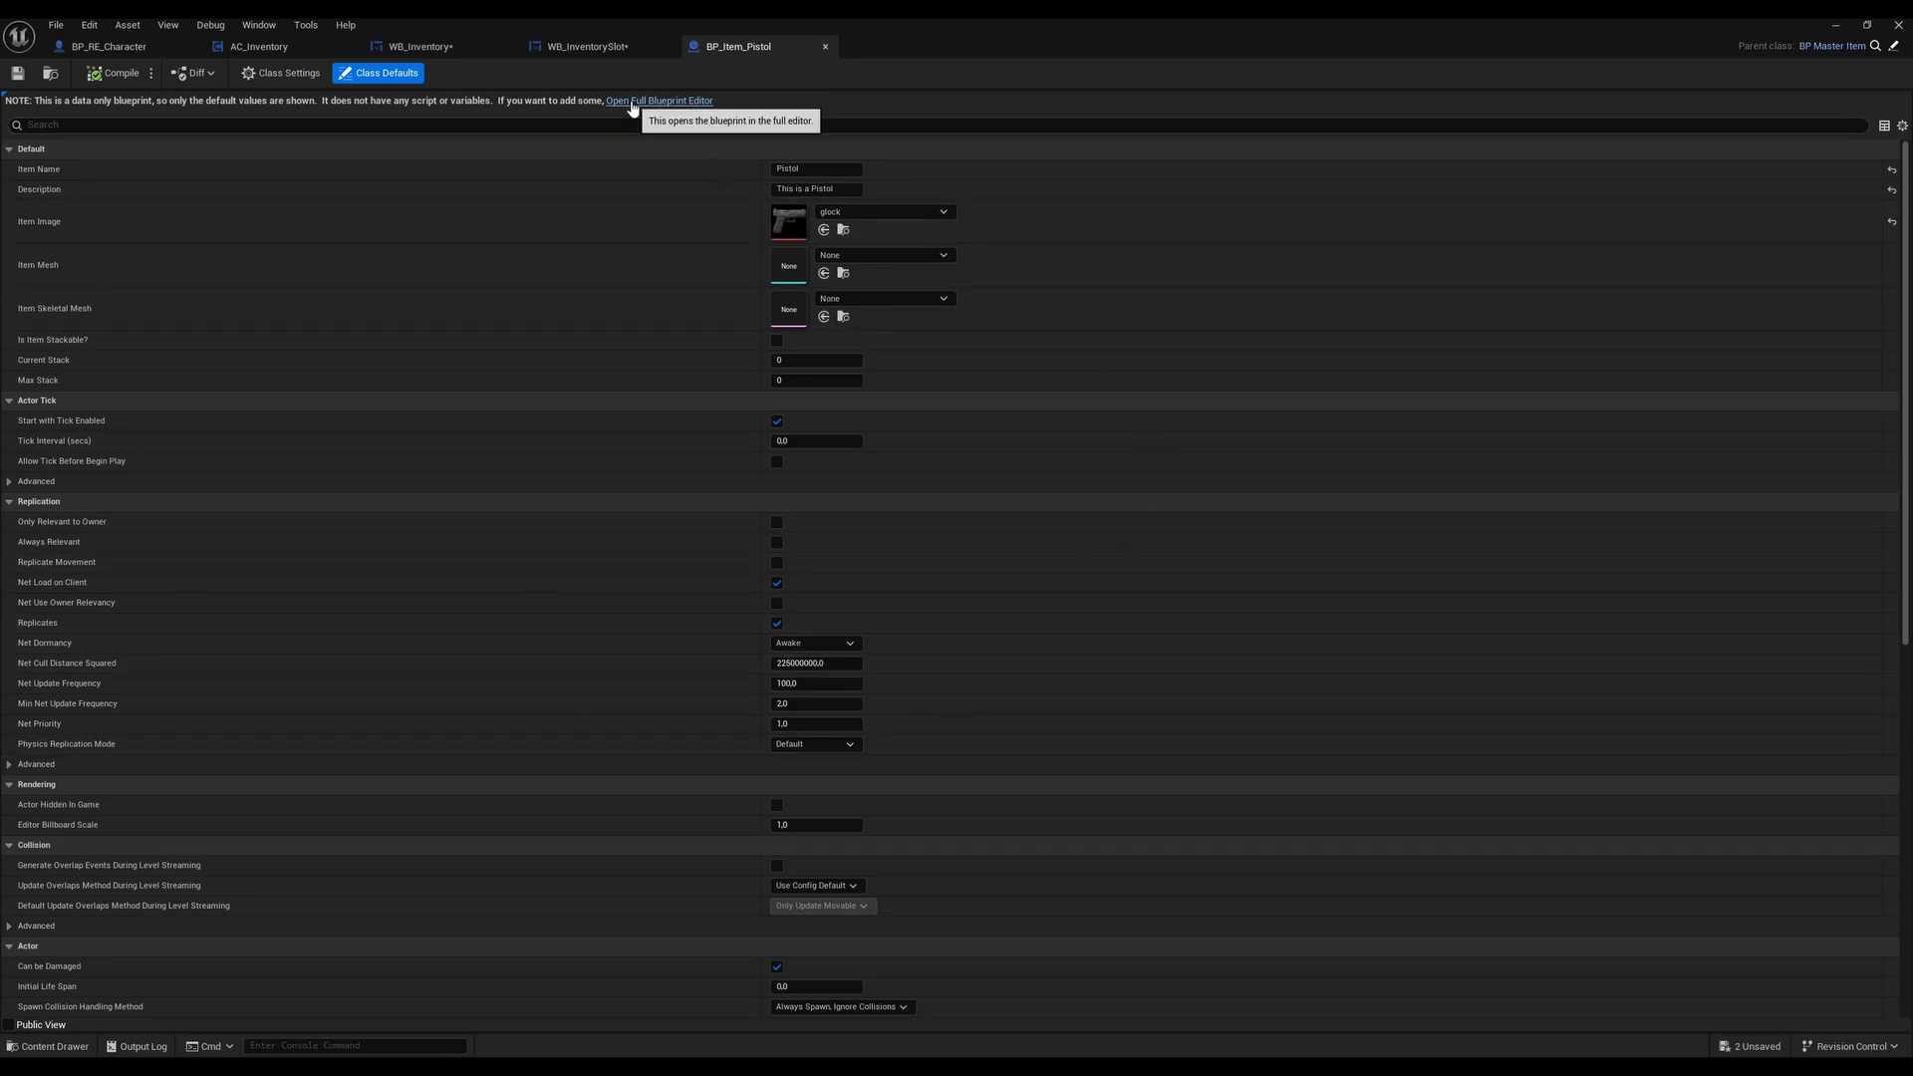
{"action": "left_click", "coordinate": [632, 103]}
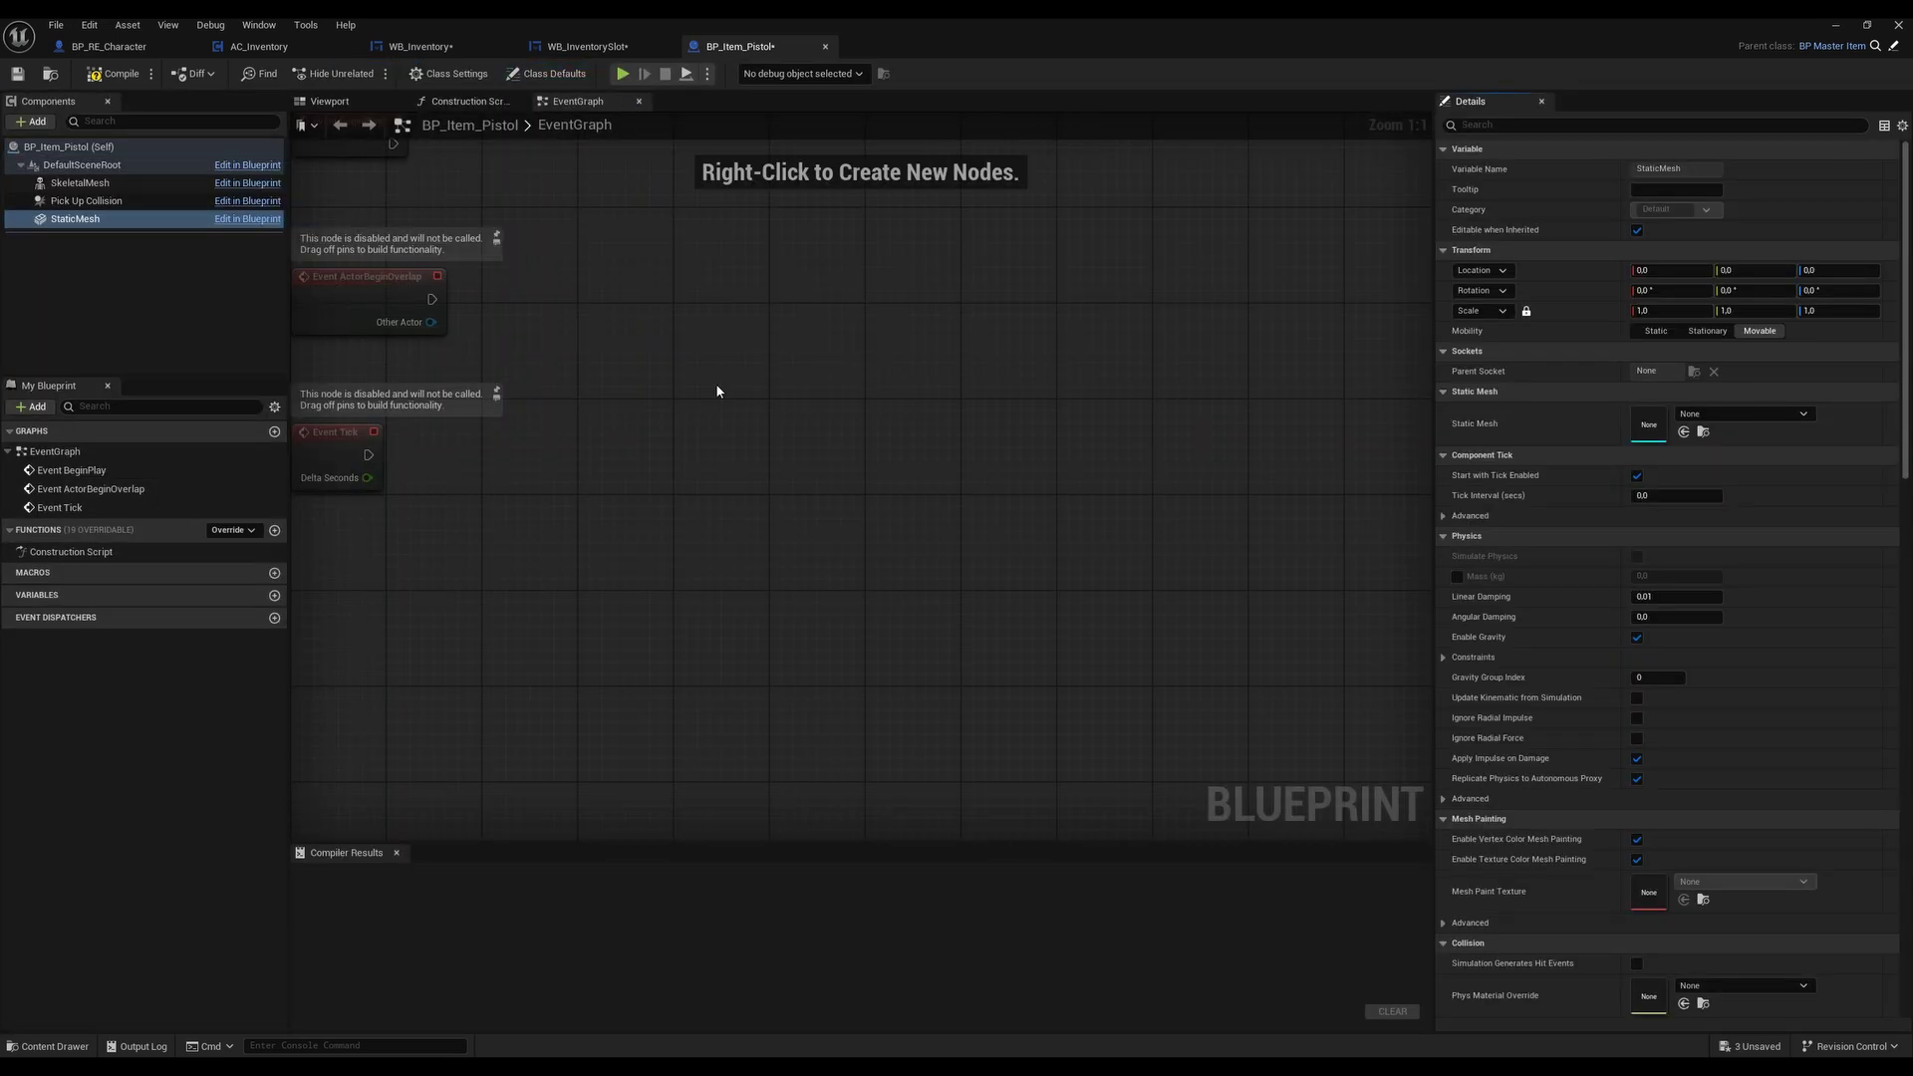
Set the Skeletal Mesh Asset of BP_Item_Pistol's SkeletalMesh component to SKM_Pistol and compile the blueprint
{"action": "left_click", "coordinate": [82, 183]}
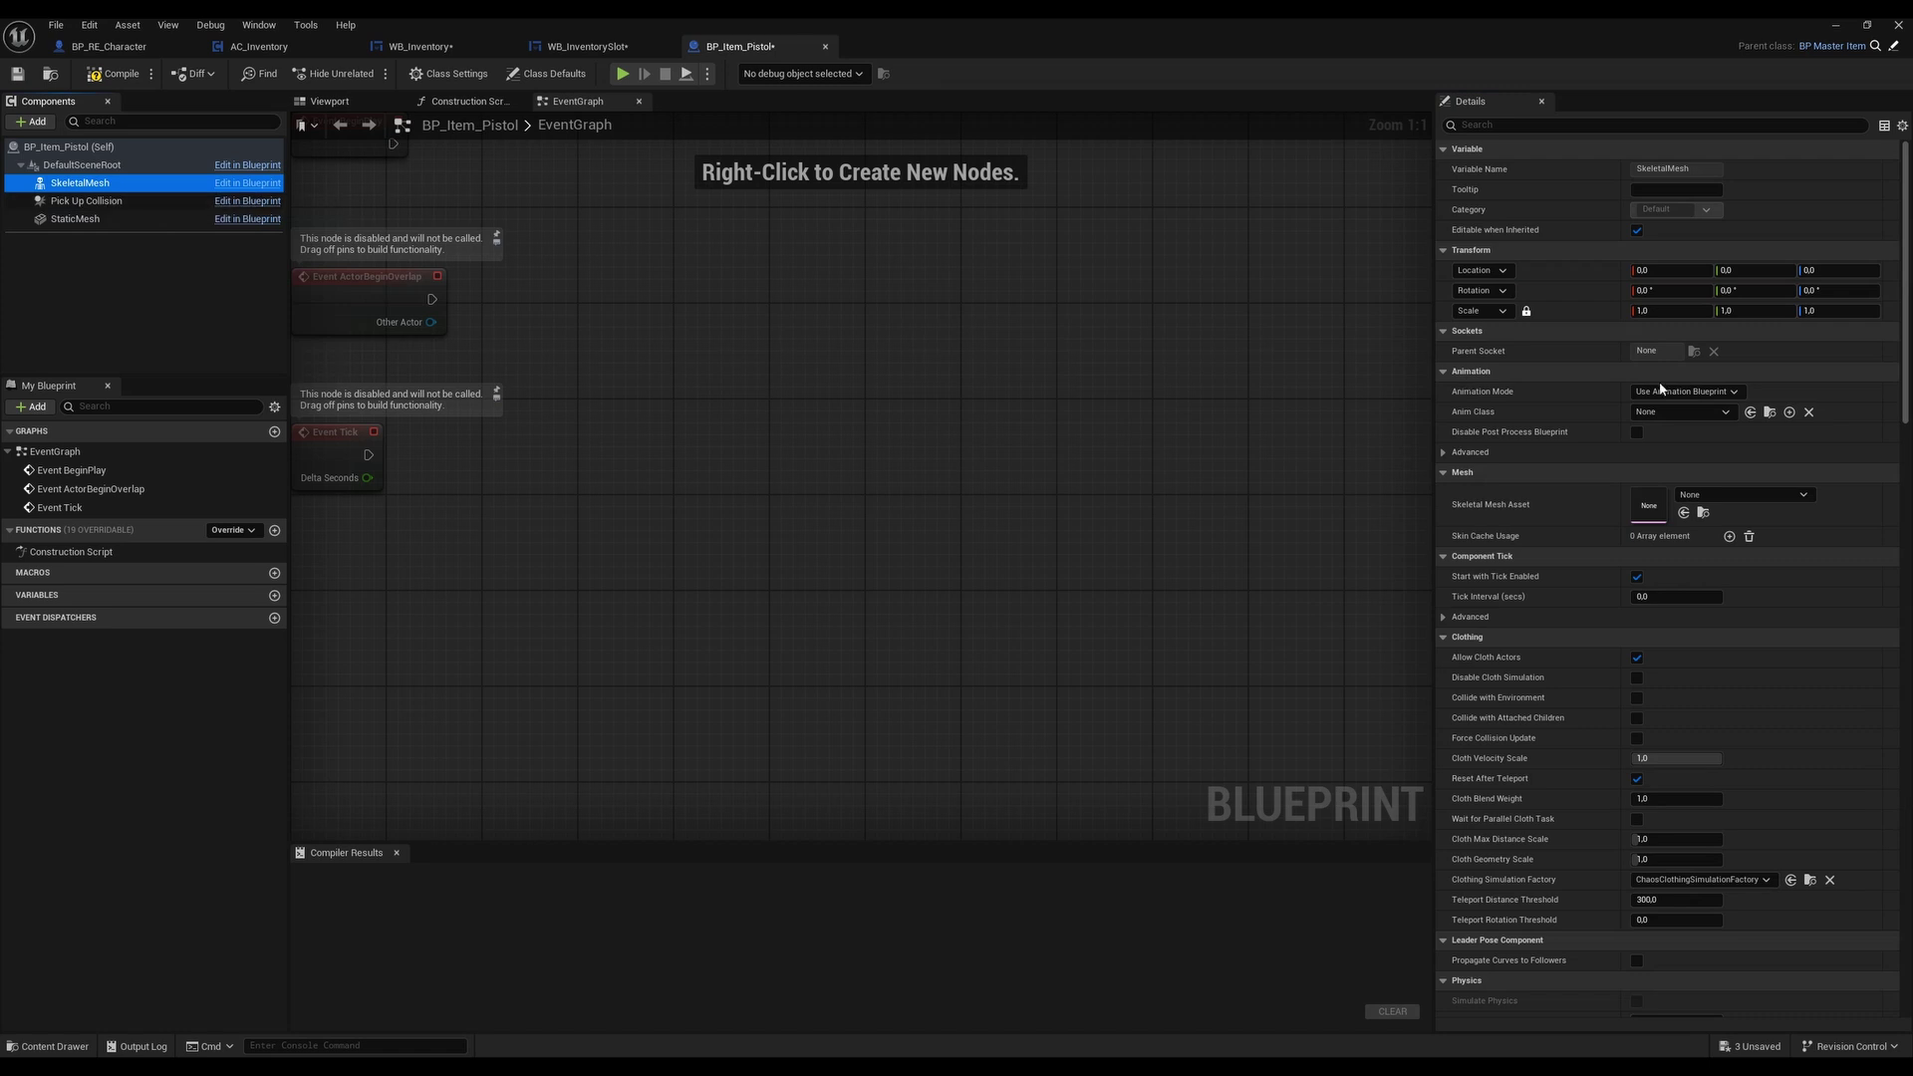
{"action": "left_click", "coordinate": [1744, 494]}
{"action": "type", "text": "sk"}
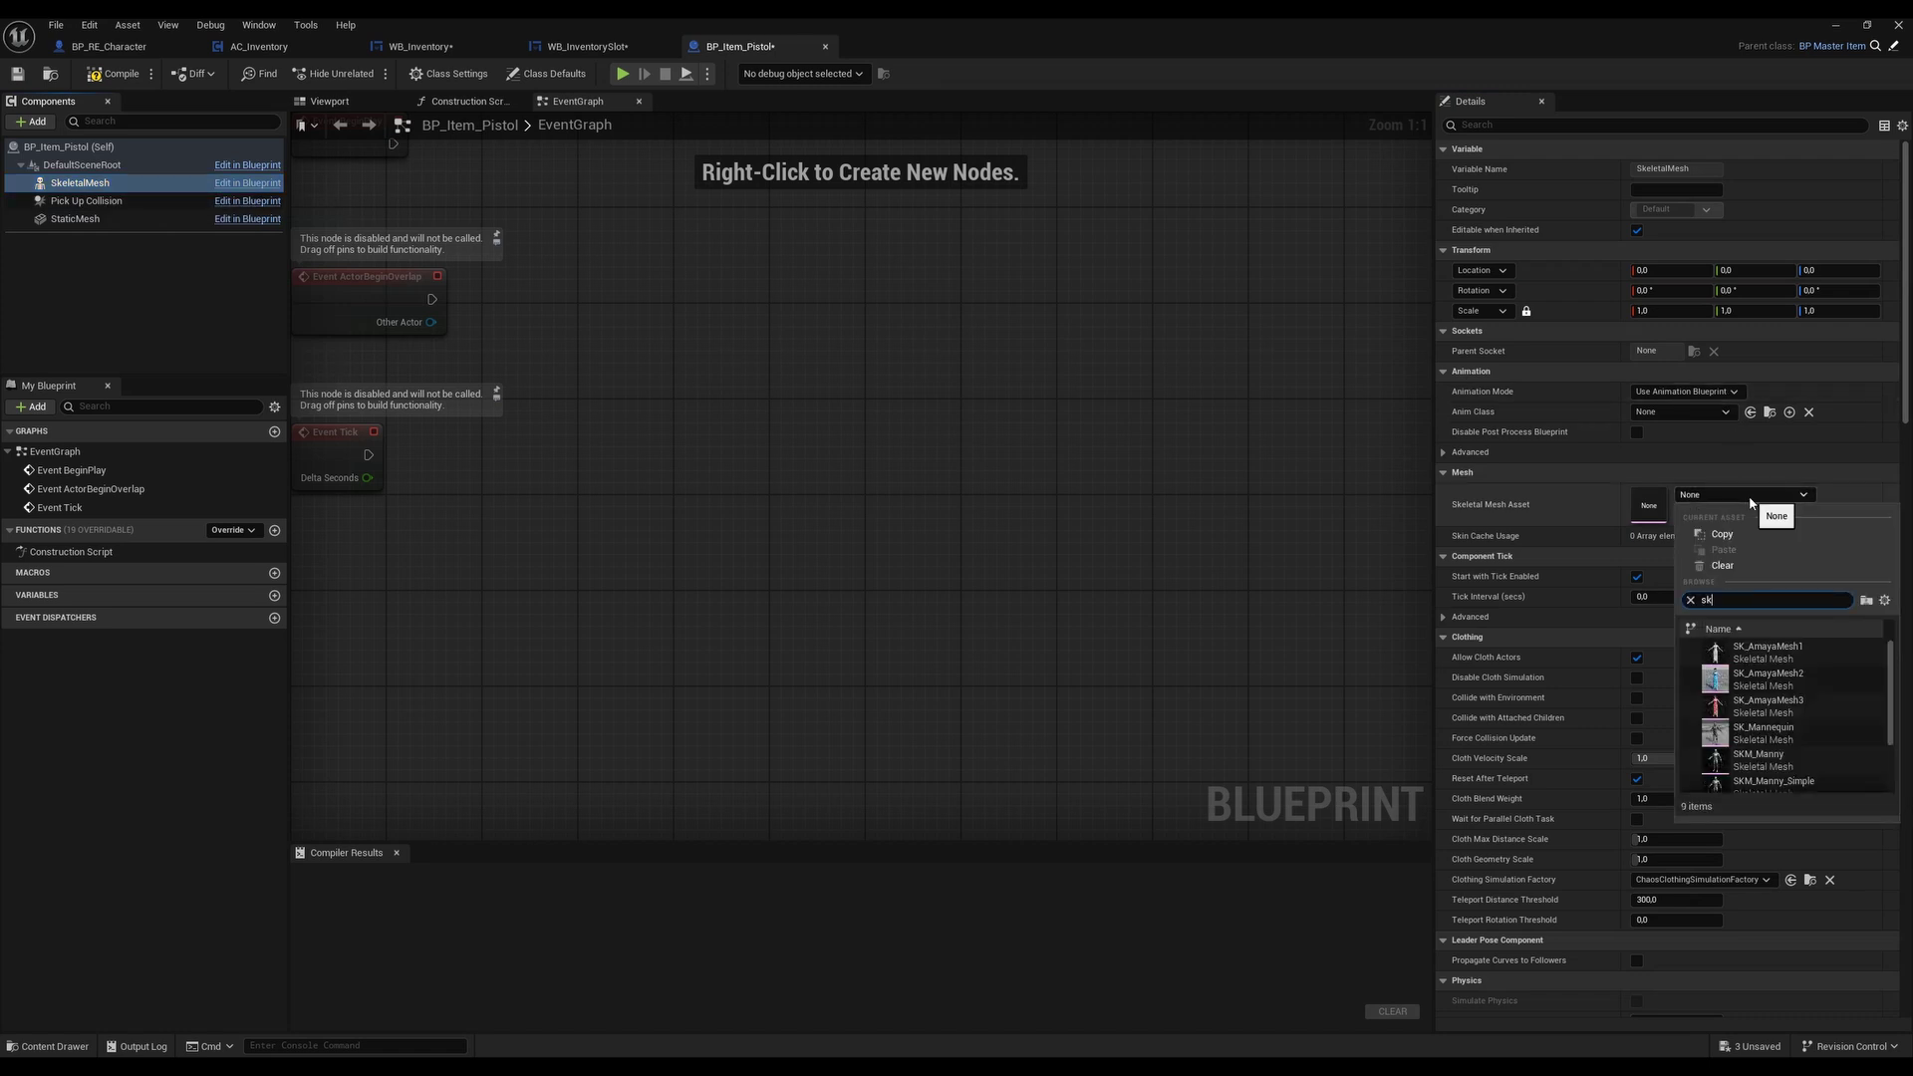
{"action": "type", "text": "m"}
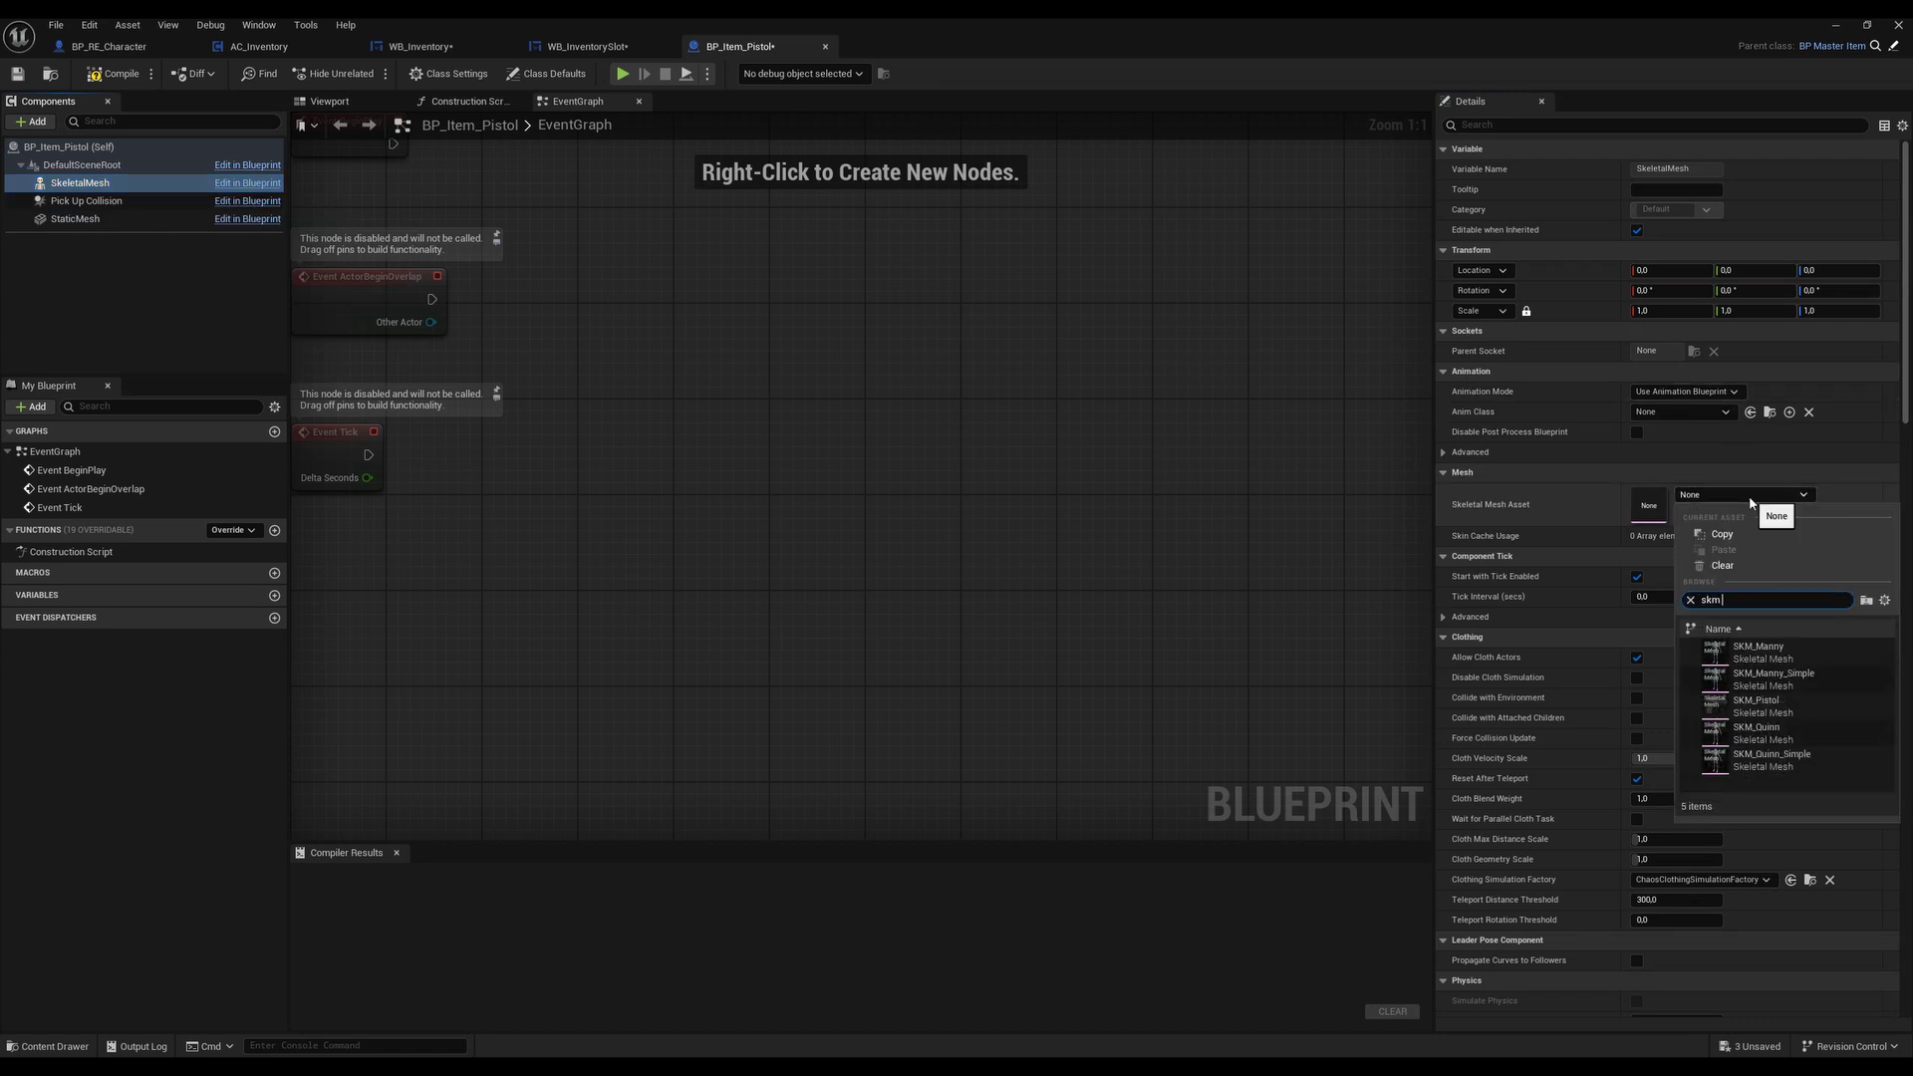
{"action": "type", "text": " pistol"}
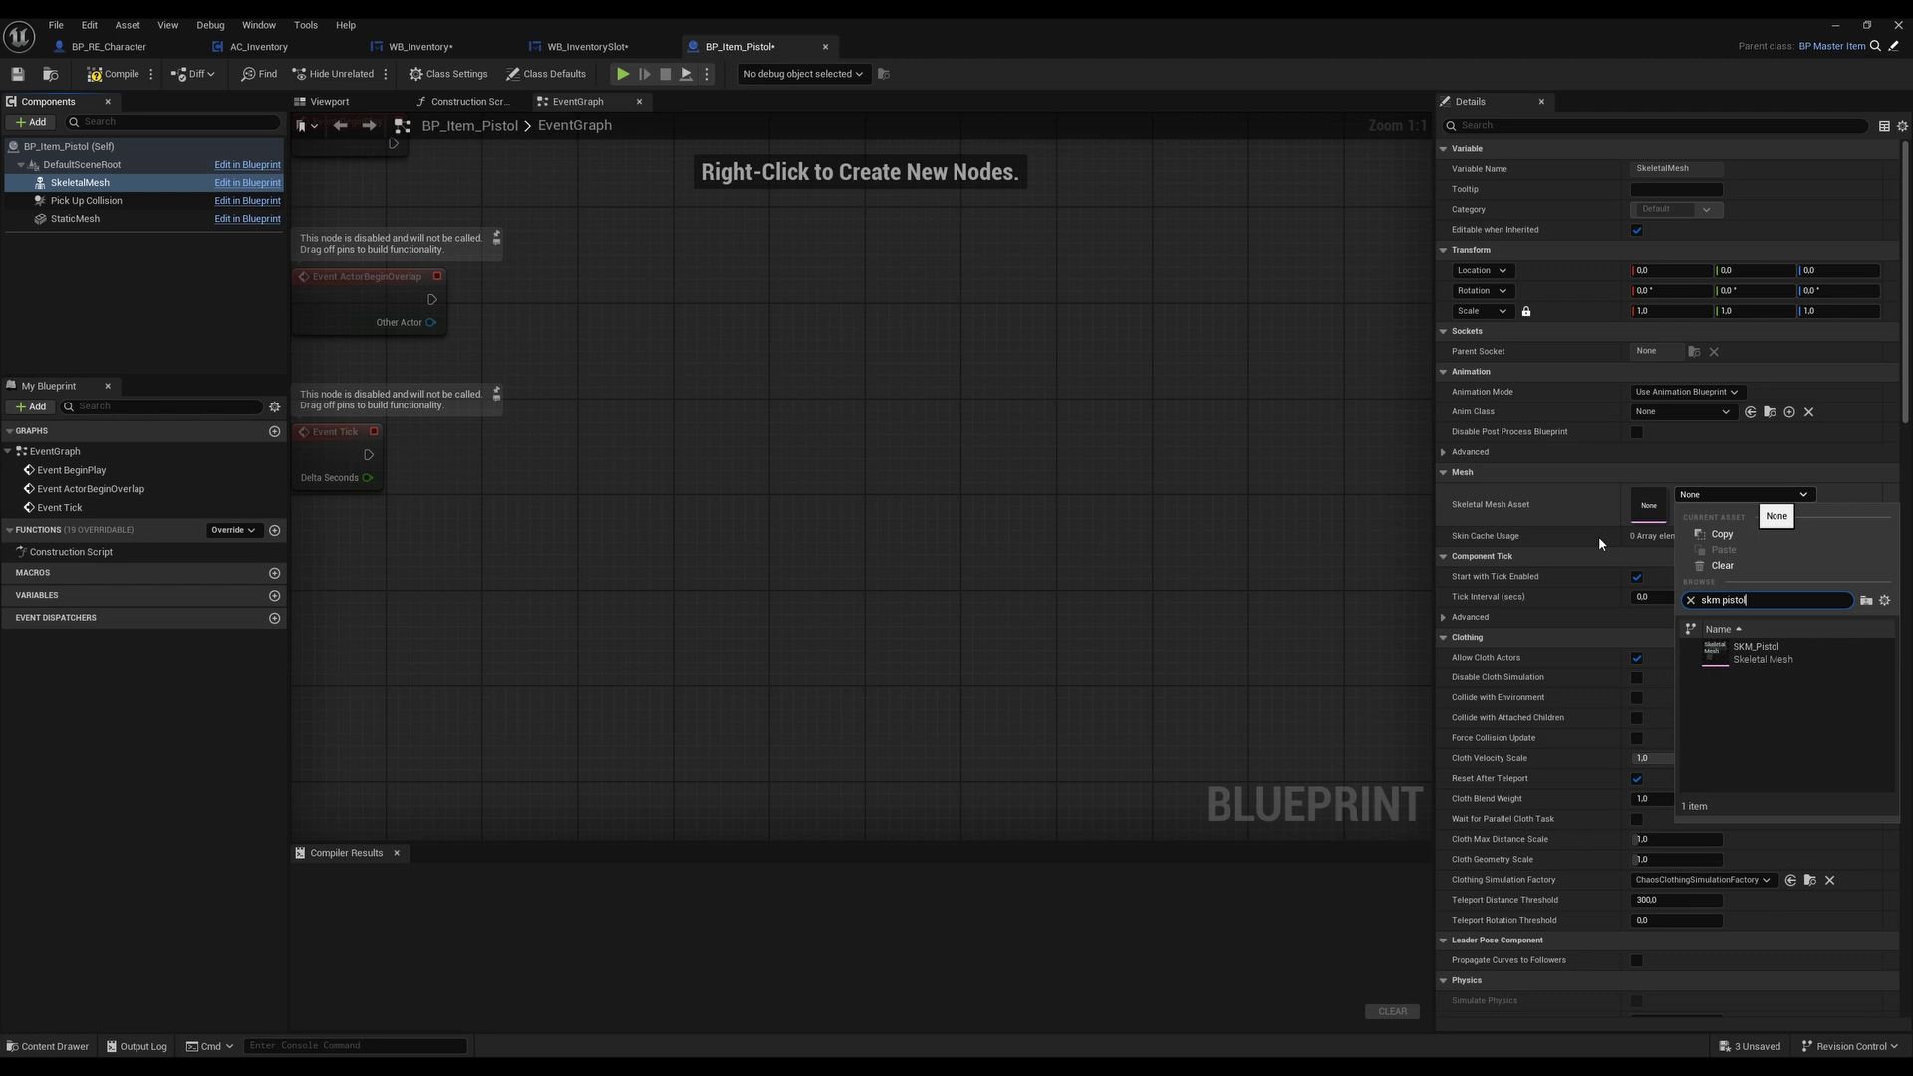
{"action": "left_click", "coordinate": [1734, 649]}
{"action": "left_click", "coordinate": [115, 74]}
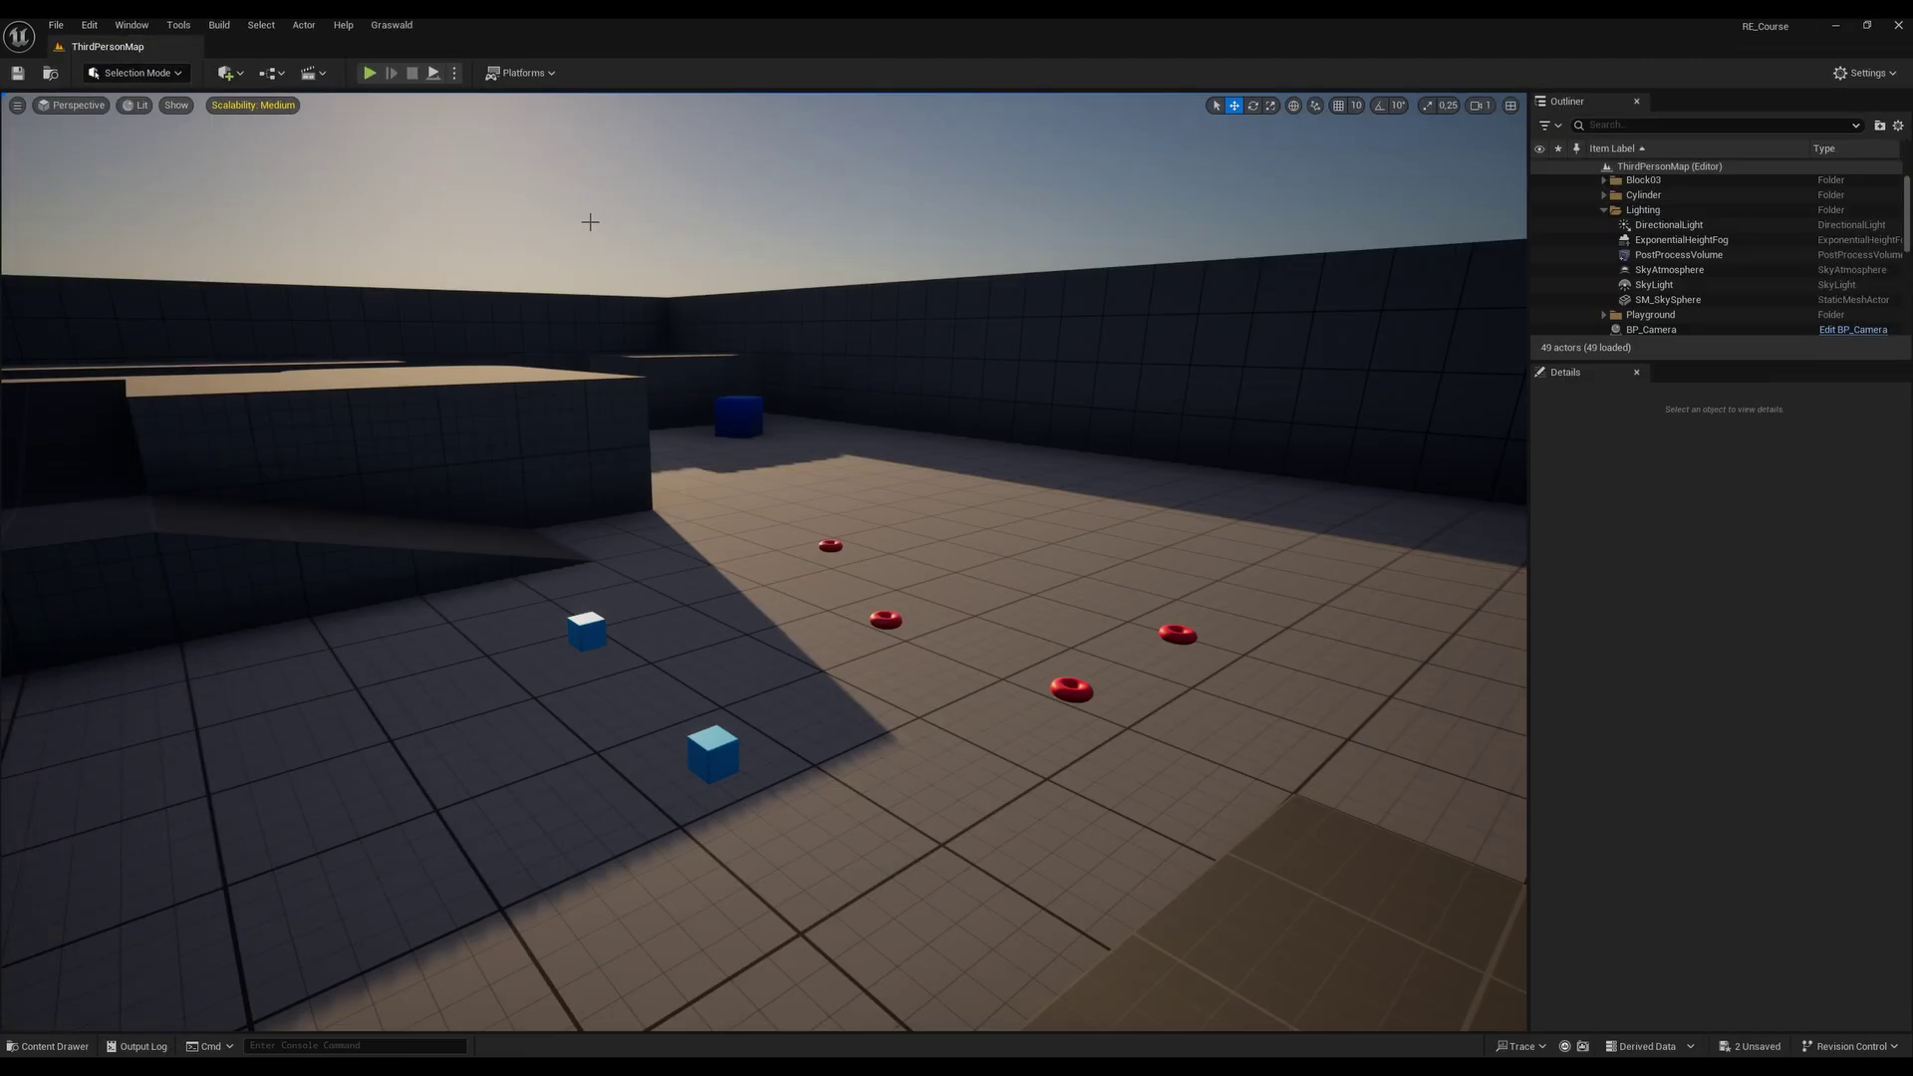
Play ThirdPersonMap, collect the donuts and cubes, check the equipped pistol and the inventory, and end the play session
{"action": "left_click", "coordinate": [1836, 25]}
{"action": "left_click", "coordinate": [369, 73]}
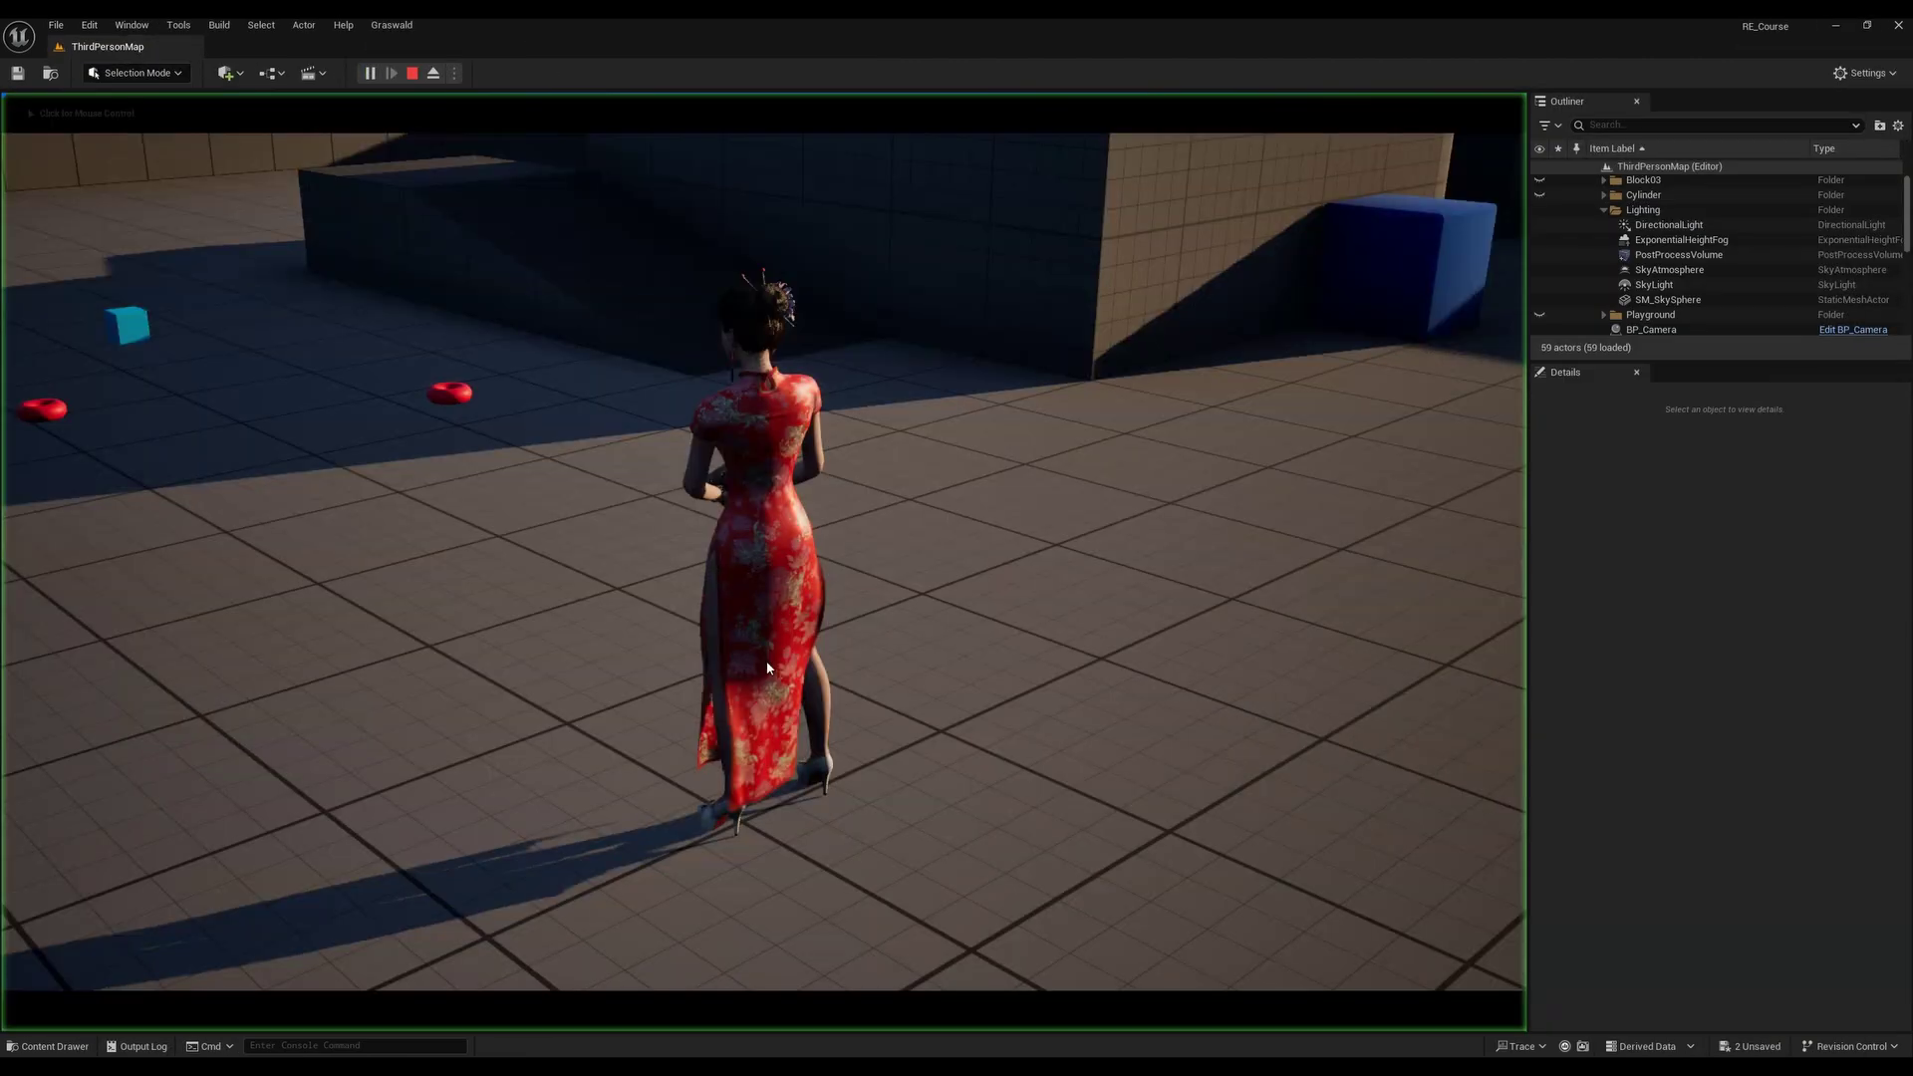
{"action": "key", "text": "w"}
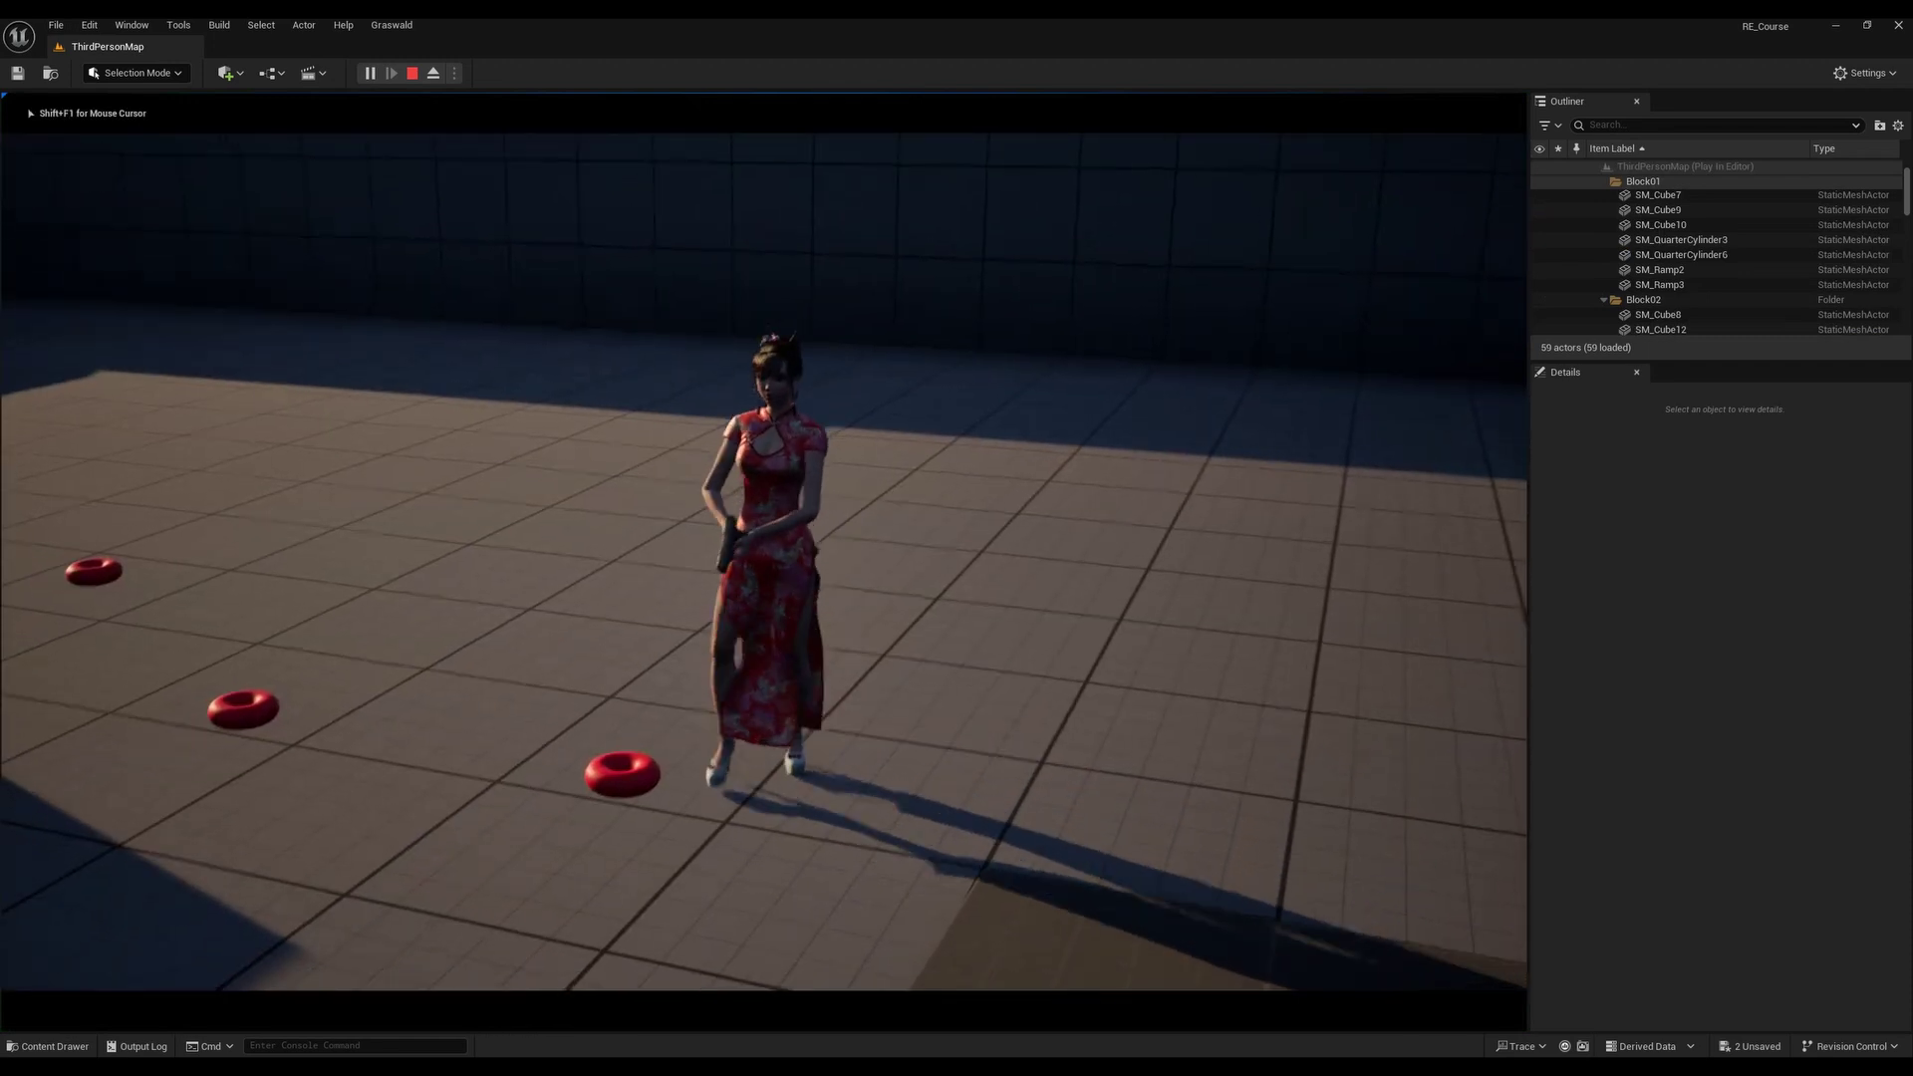
{"action": "key", "text": "w"}
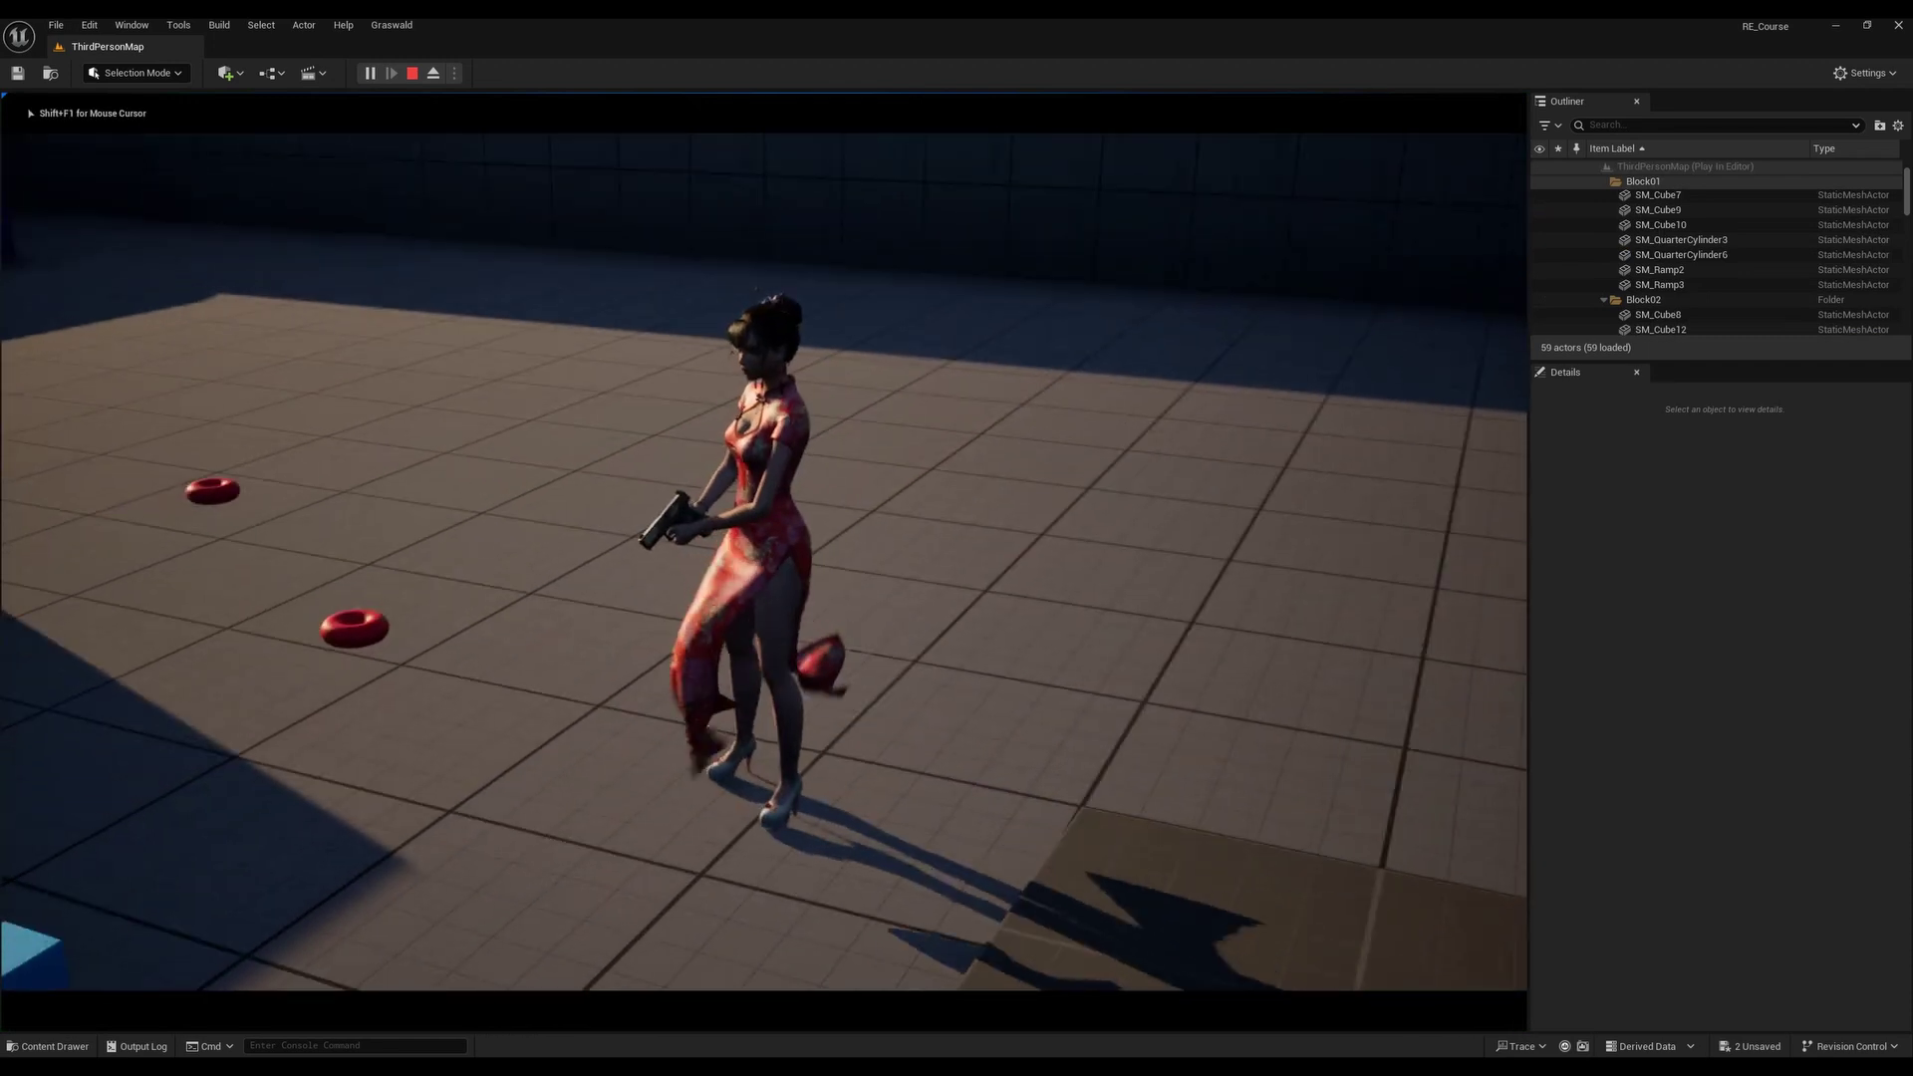
{"action": "key", "text": "i"}
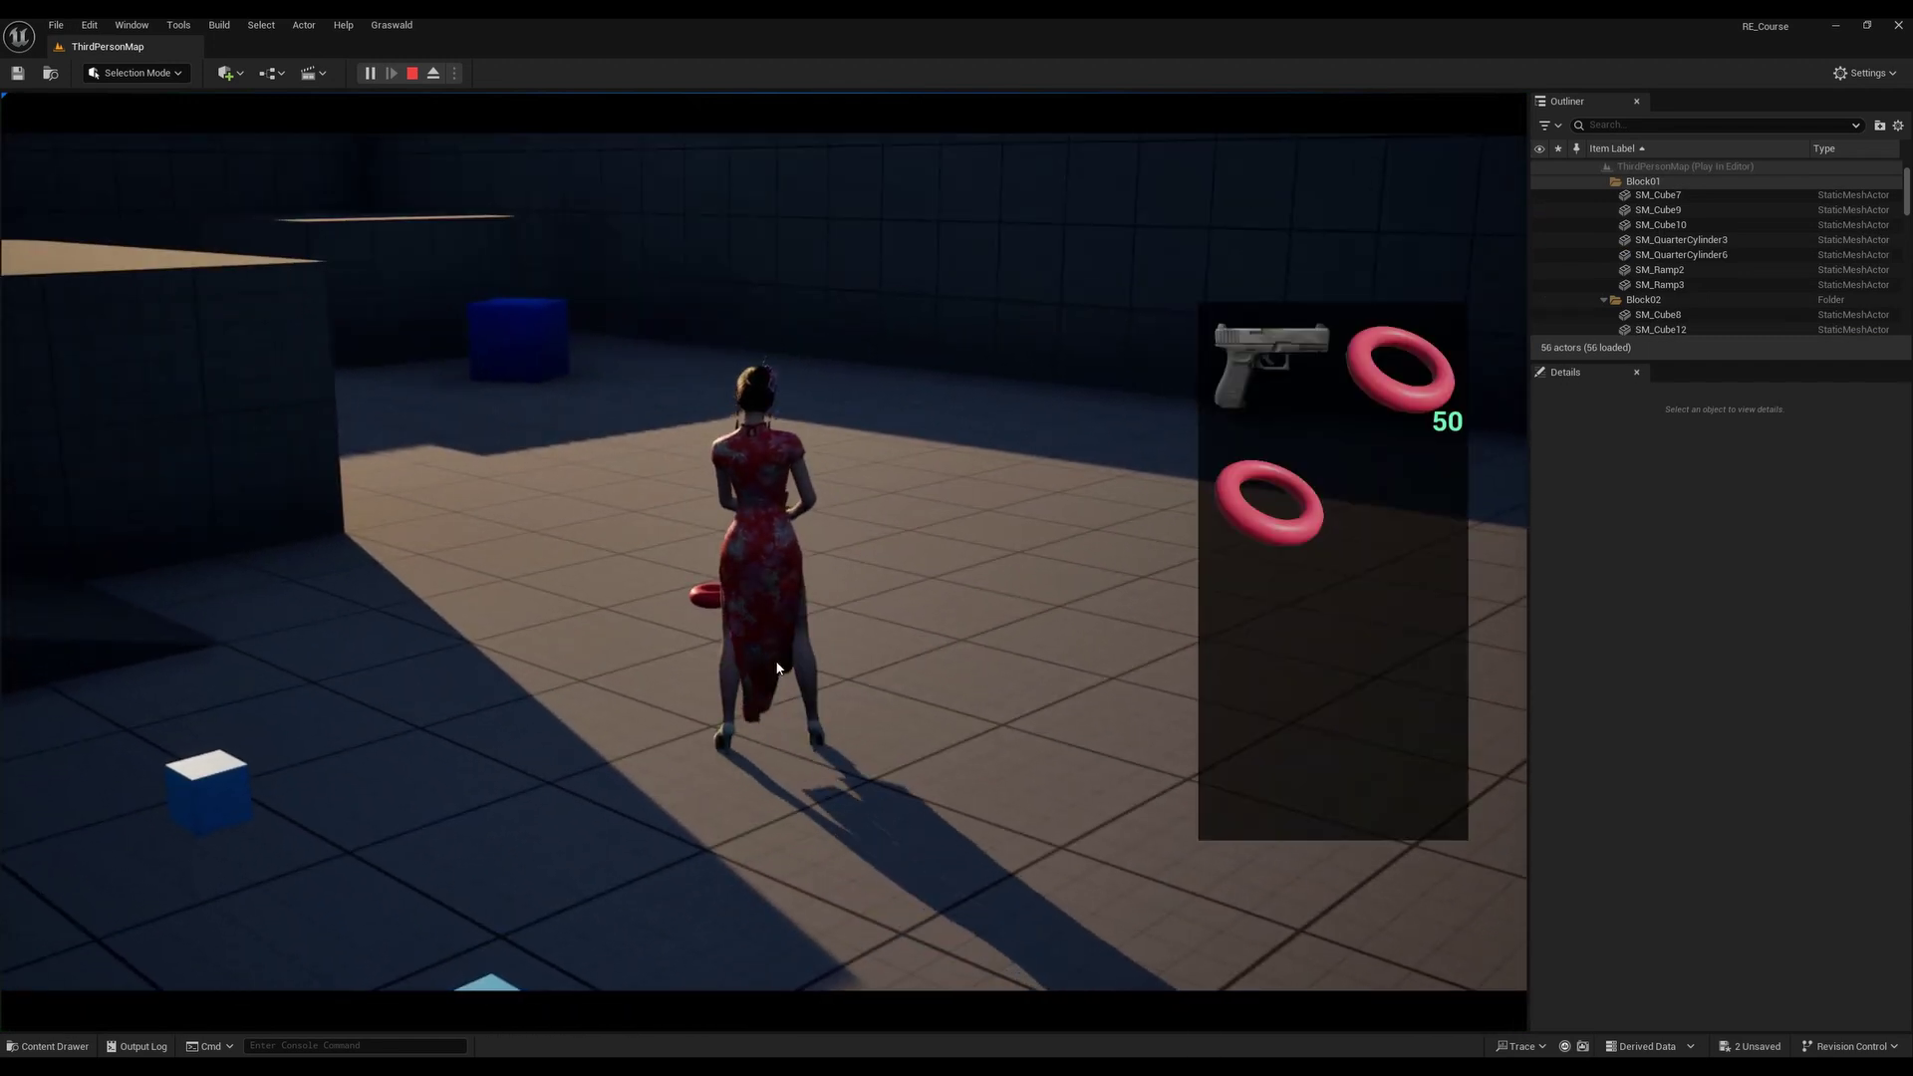
{"action": "key", "text": "i"}
{"action": "key", "text": "i"}
{"action": "key", "text": "i"}
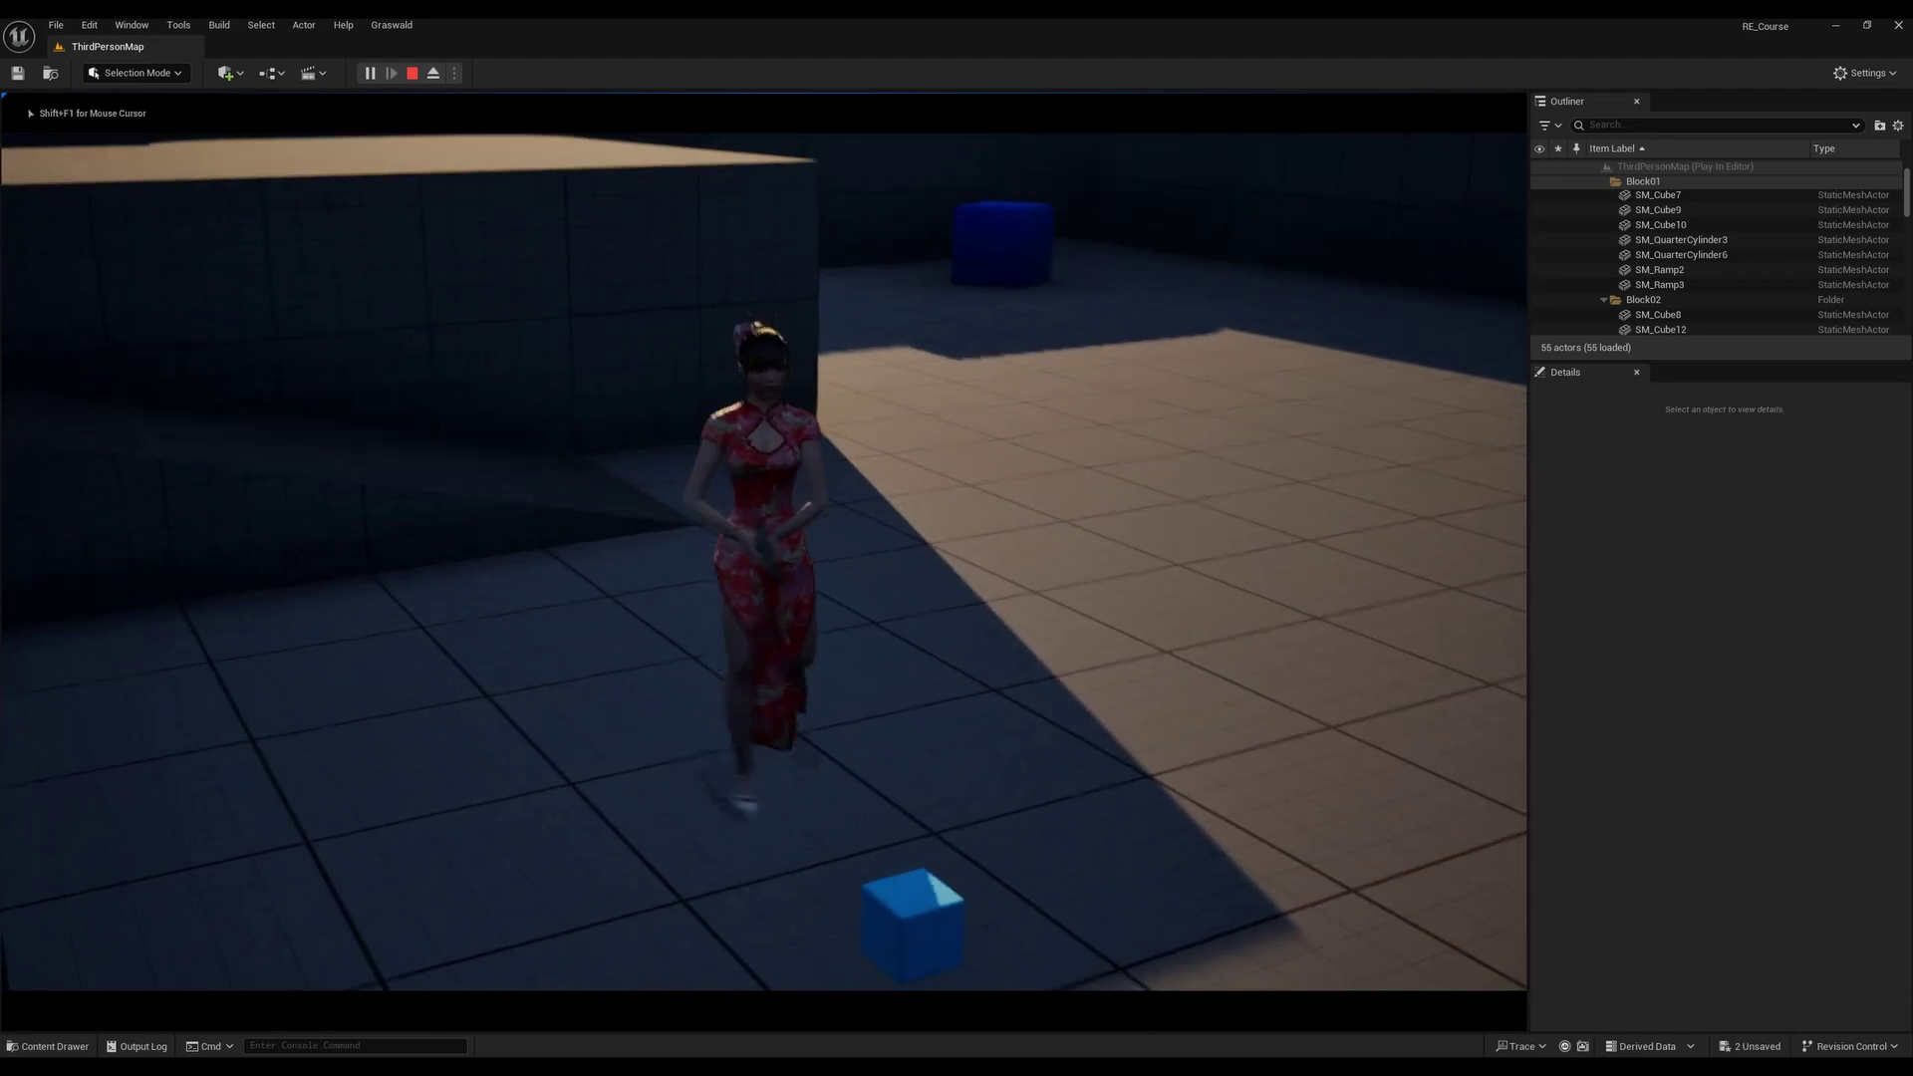
{"action": "key", "text": "w"}
{"action": "key", "text": "i"}
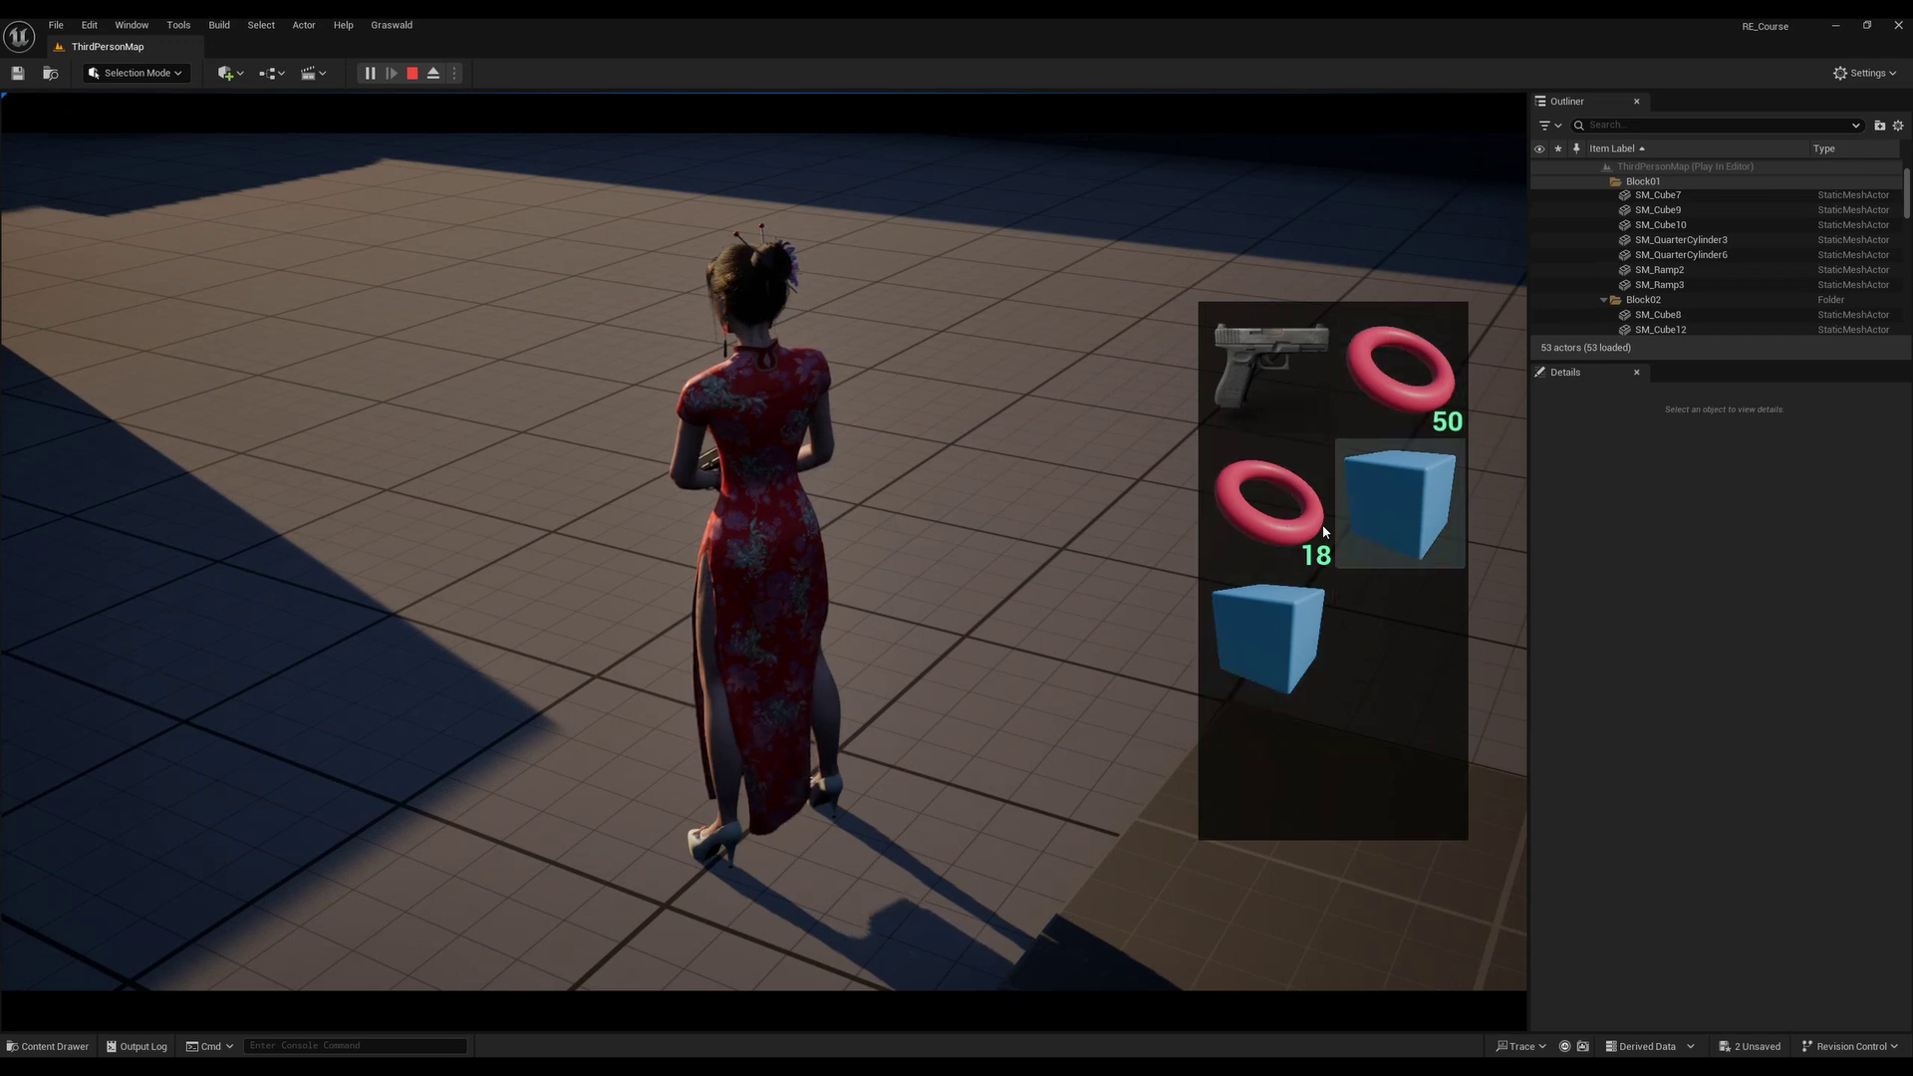
{"action": "key", "text": "Escape"}
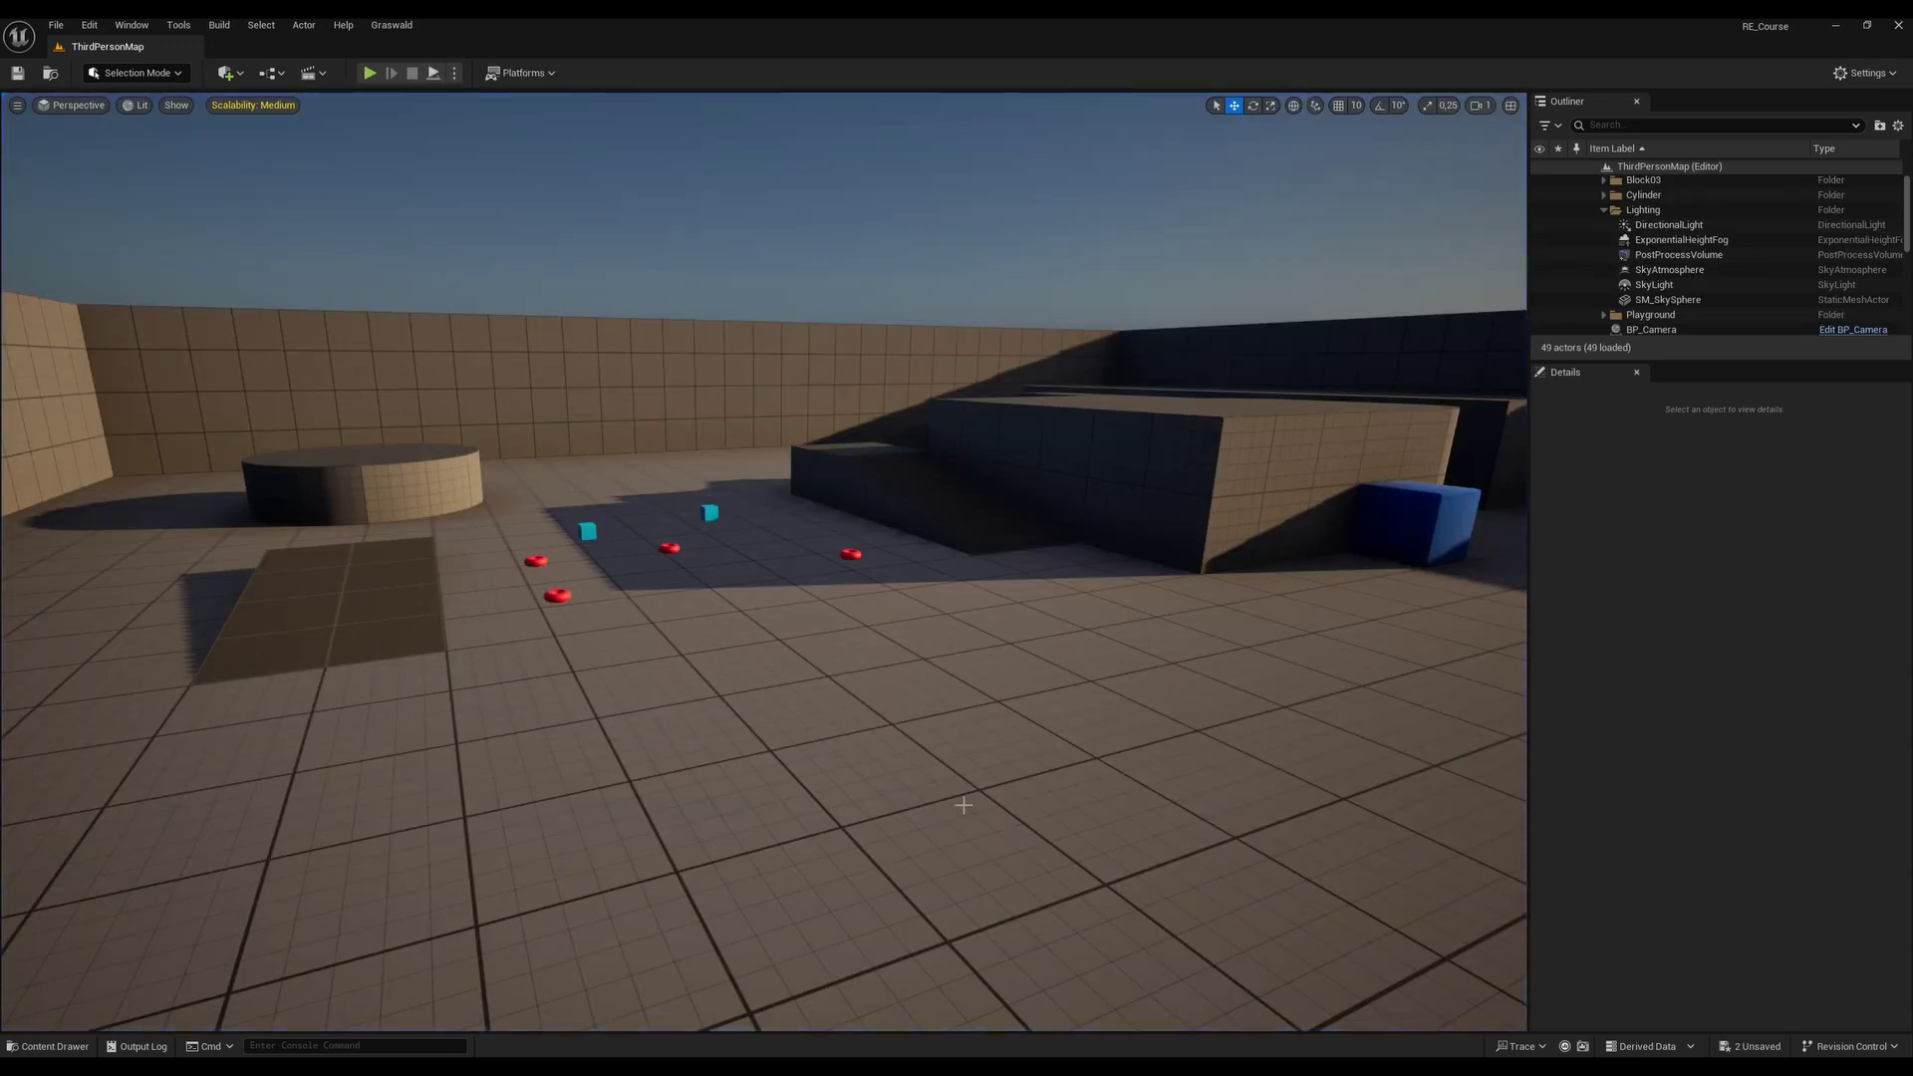